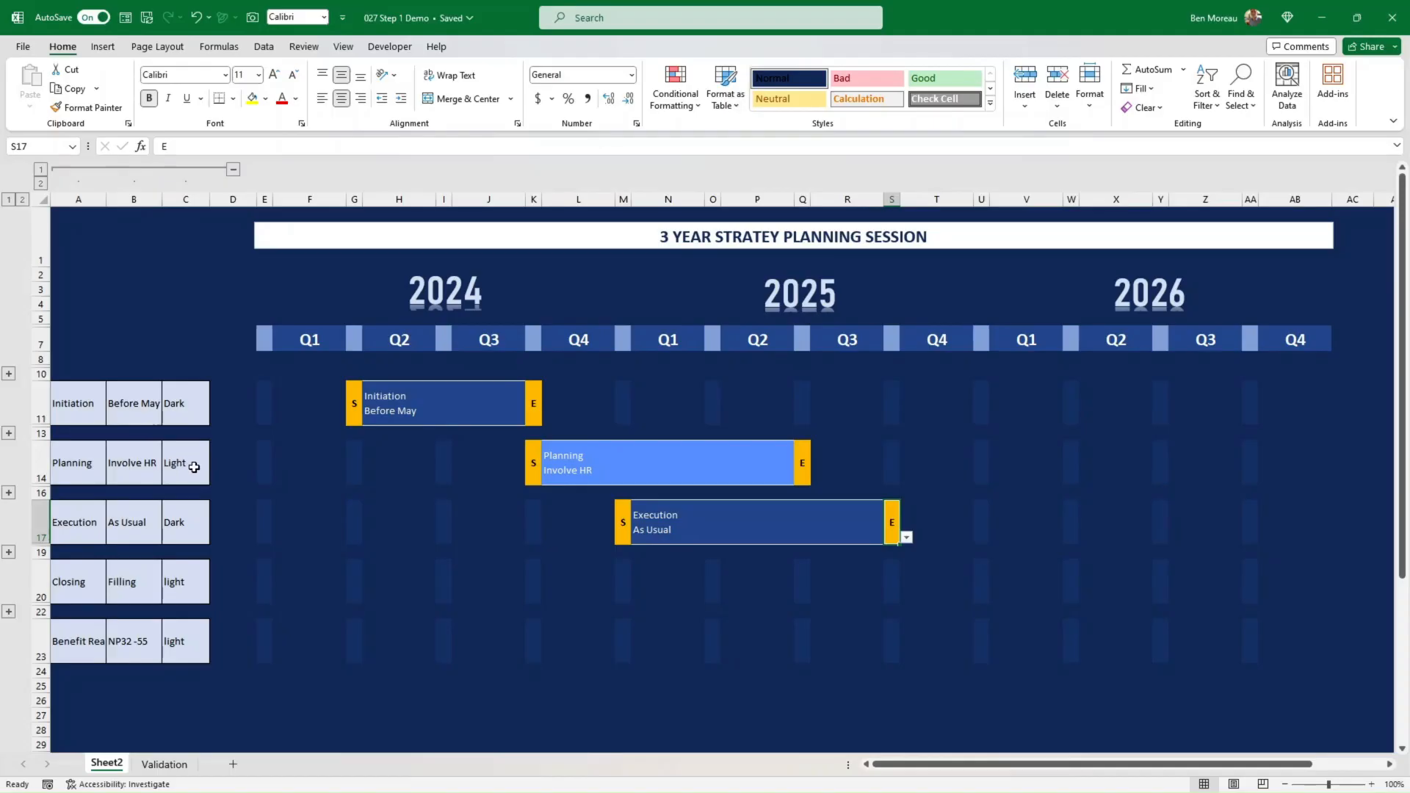
Step: Set the Planning task's color to Dark in C14 and pick a color for the Execution task in C17
left_click(194, 467)
left_click(216, 478)
left_click(190, 504)
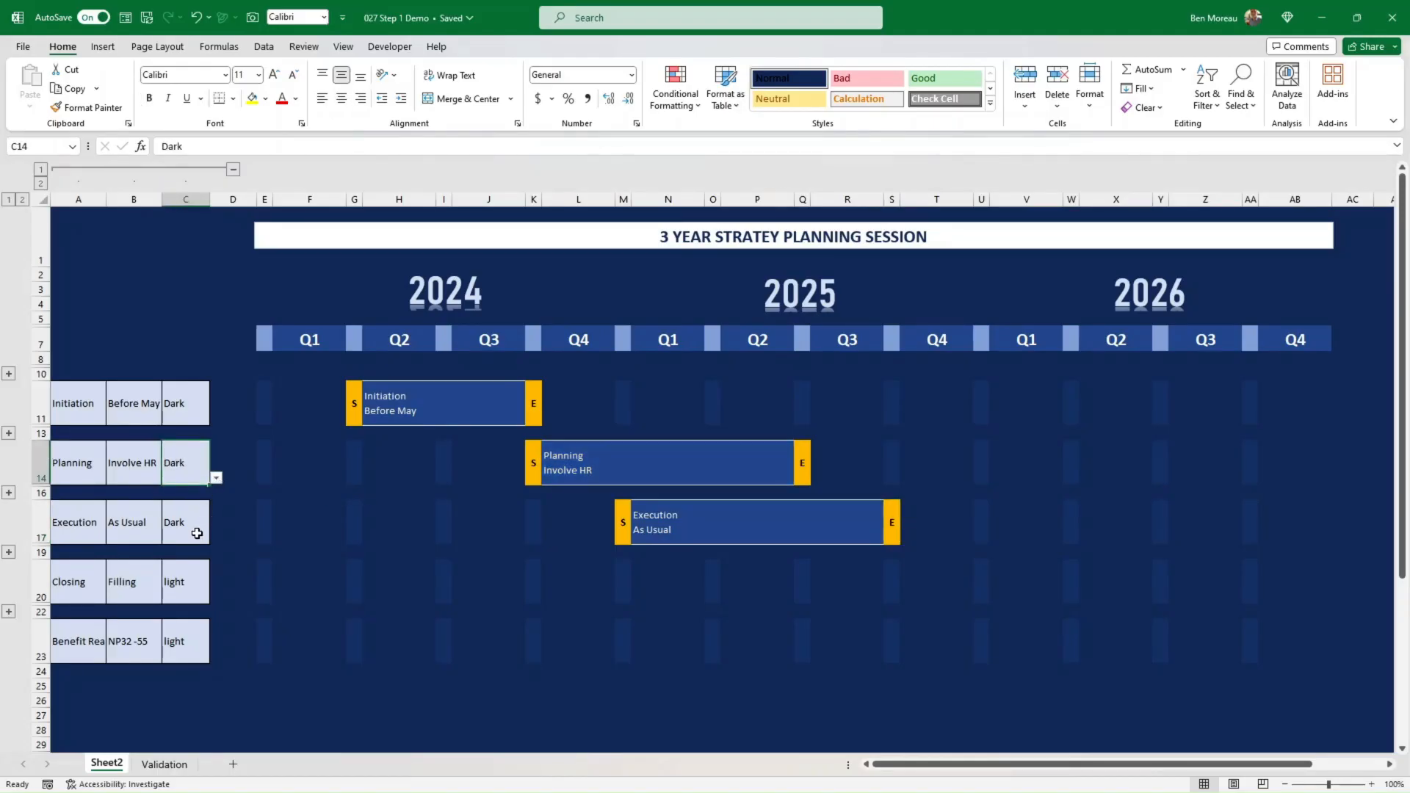
left_click(197, 533)
left_click(216, 537)
left_click(187, 565)
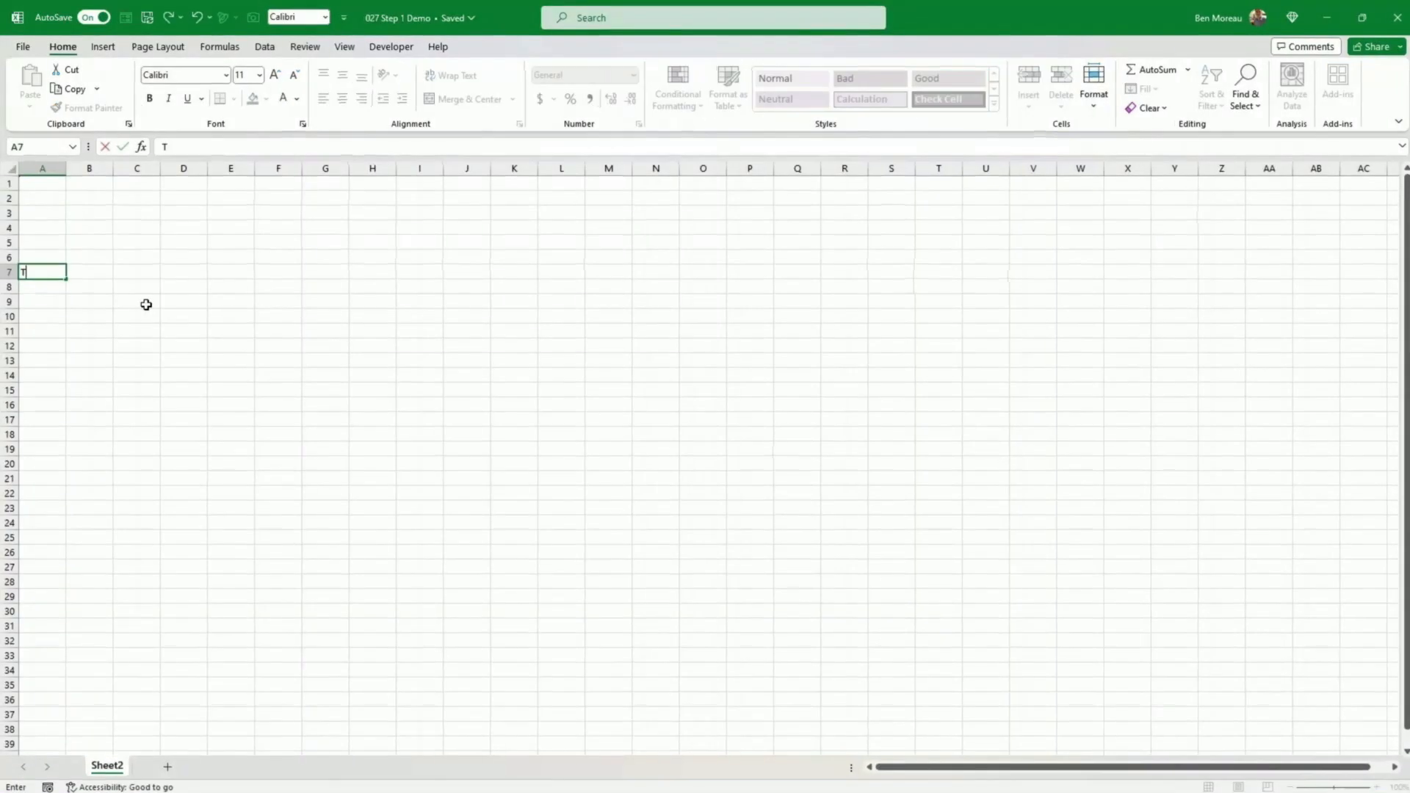
Step: Enter the headers Task Desc 1 in A7 and Task Desc 2 in B7
type("Task Desc")
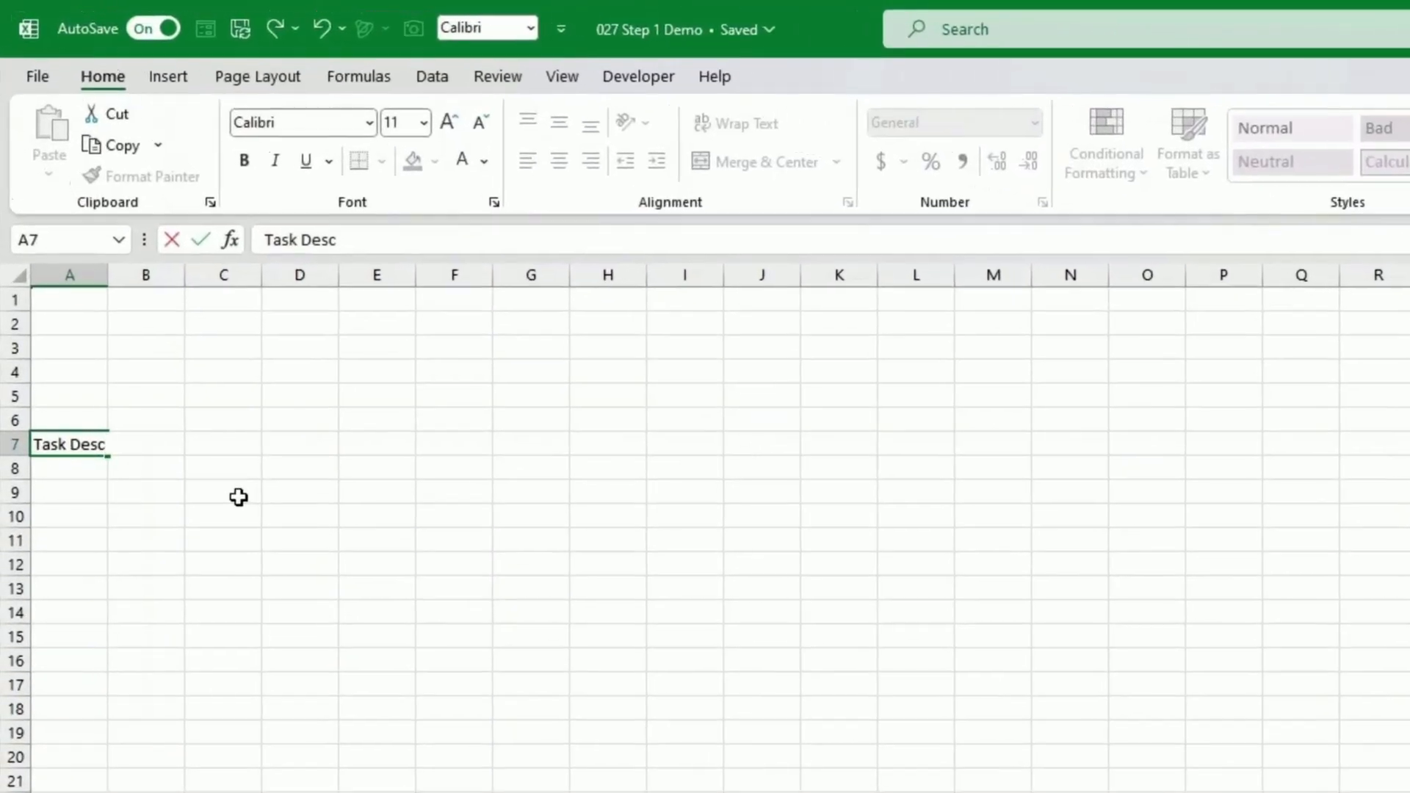
type(" 1")
key("Return")
key("Up")
key("Right")
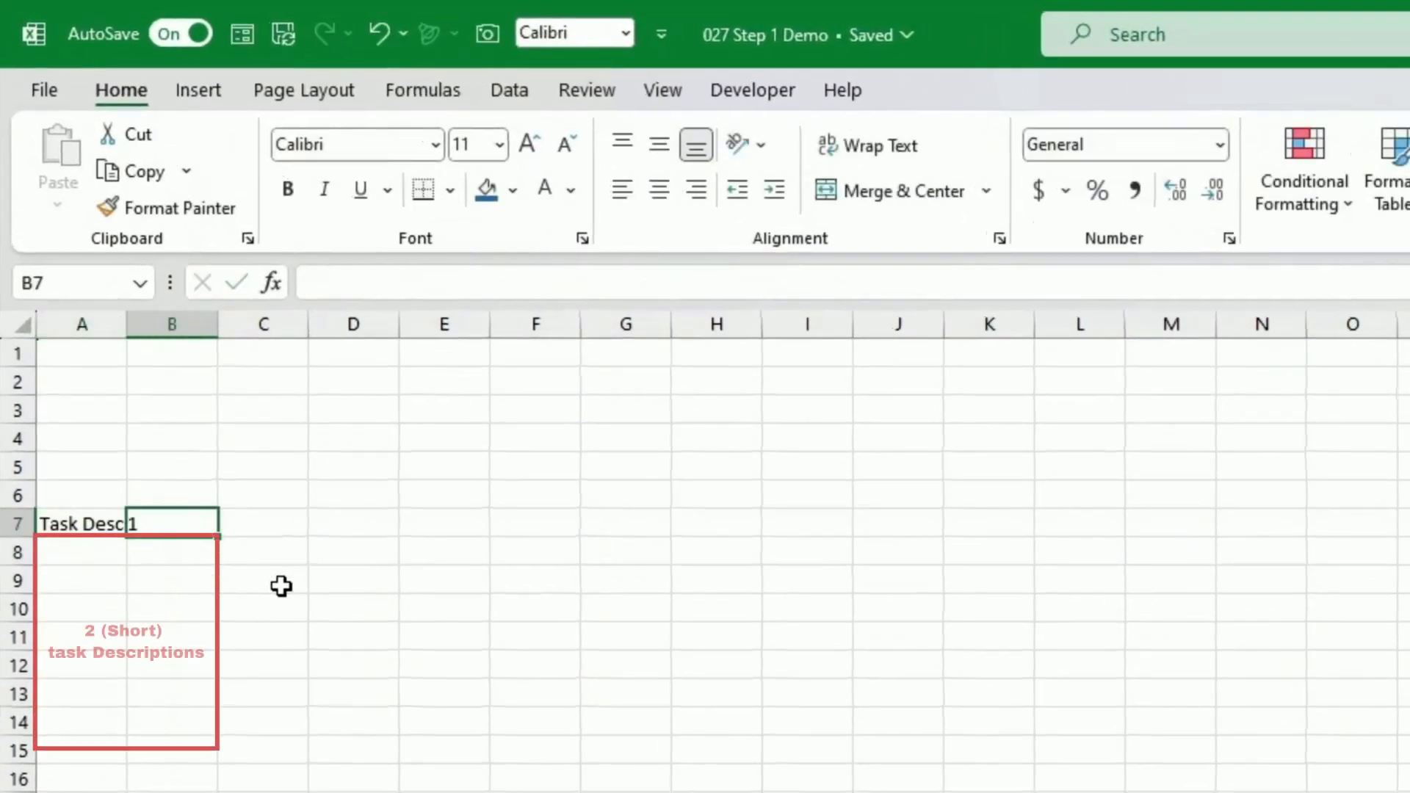
type("Task Desc")
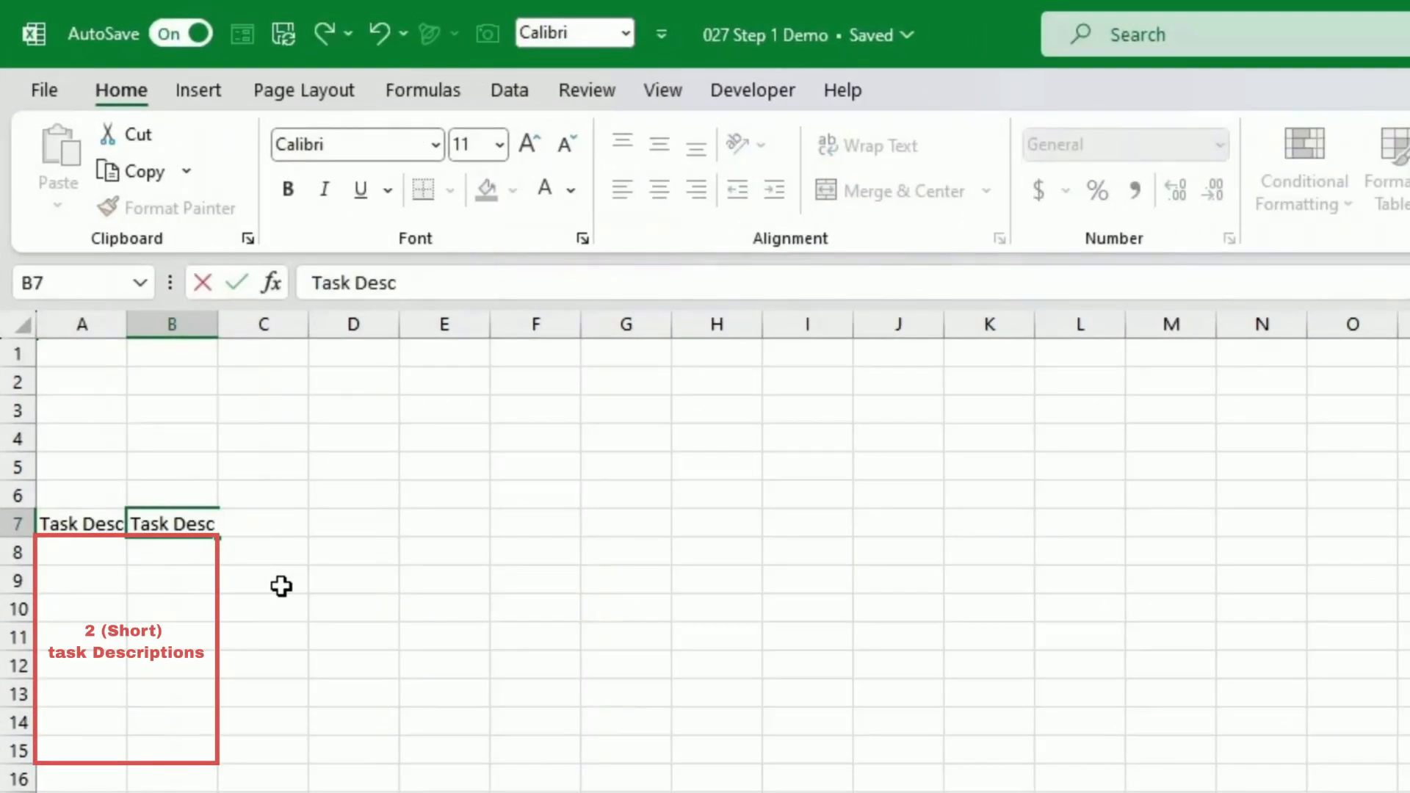
type(" 2")
key("Tab")
Step: Enter the header Color bkg in C7 and auto-fit columns A to C to their contents
type("Co")
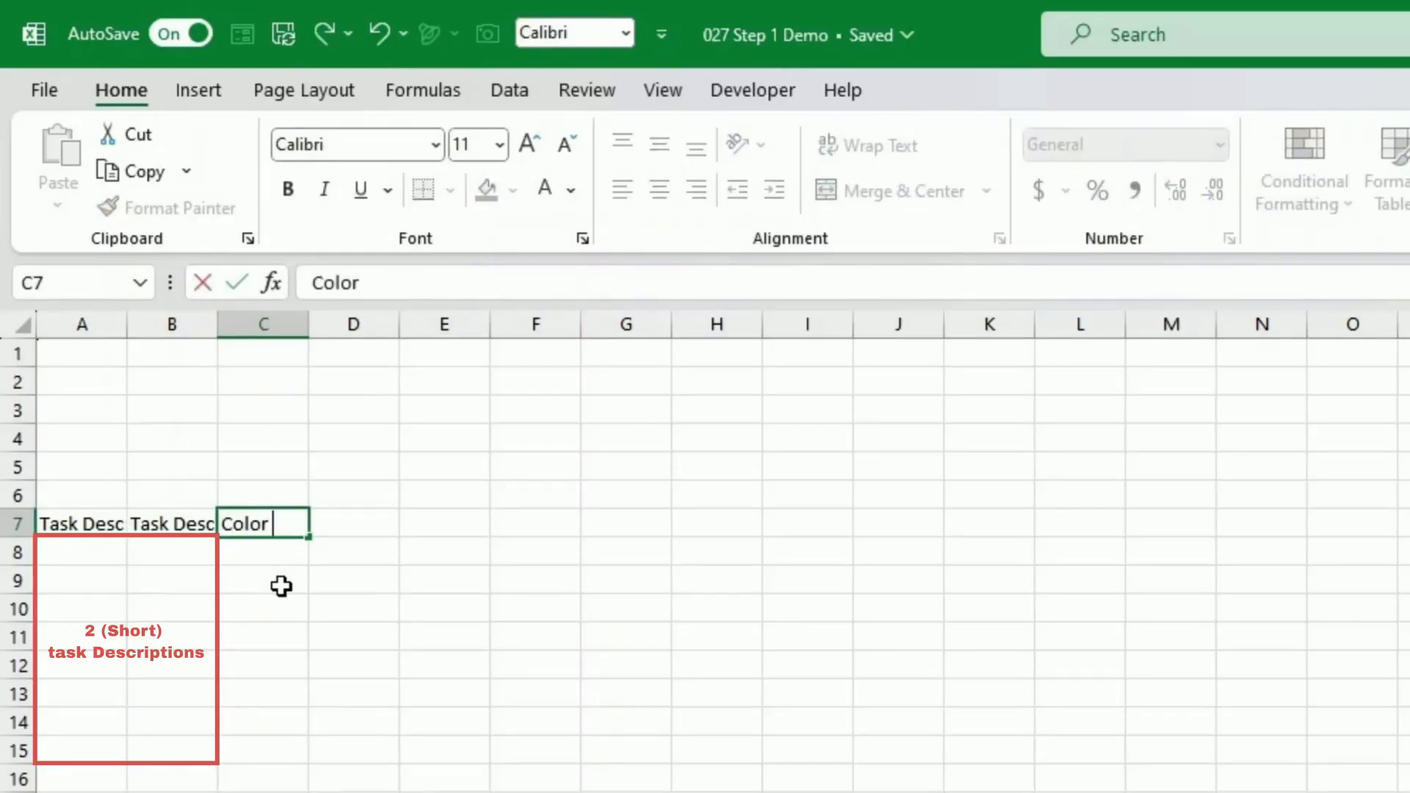
type("lor bkg")
key("ctrl+Return")
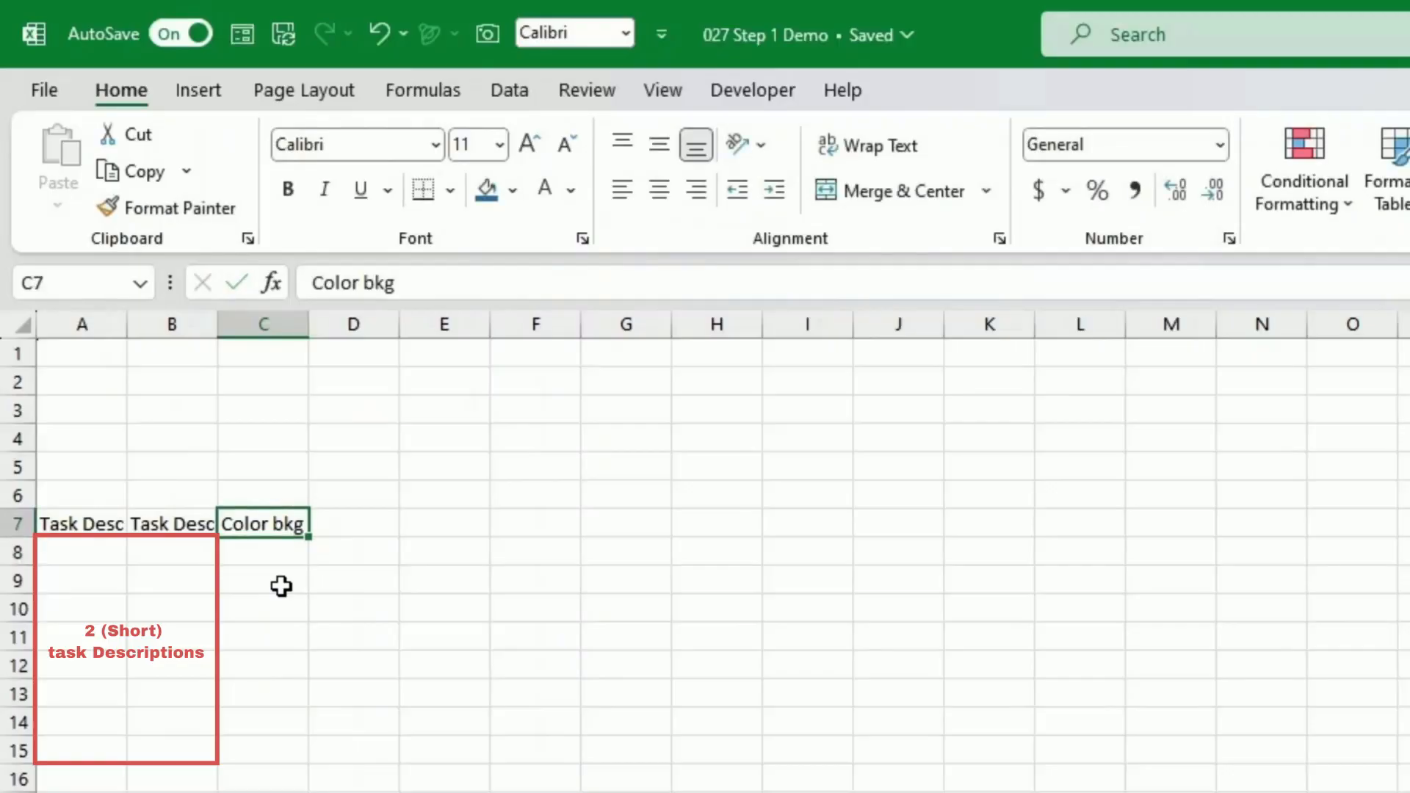
left_click_drag(108, 330, 297, 329)
double_click(309, 327)
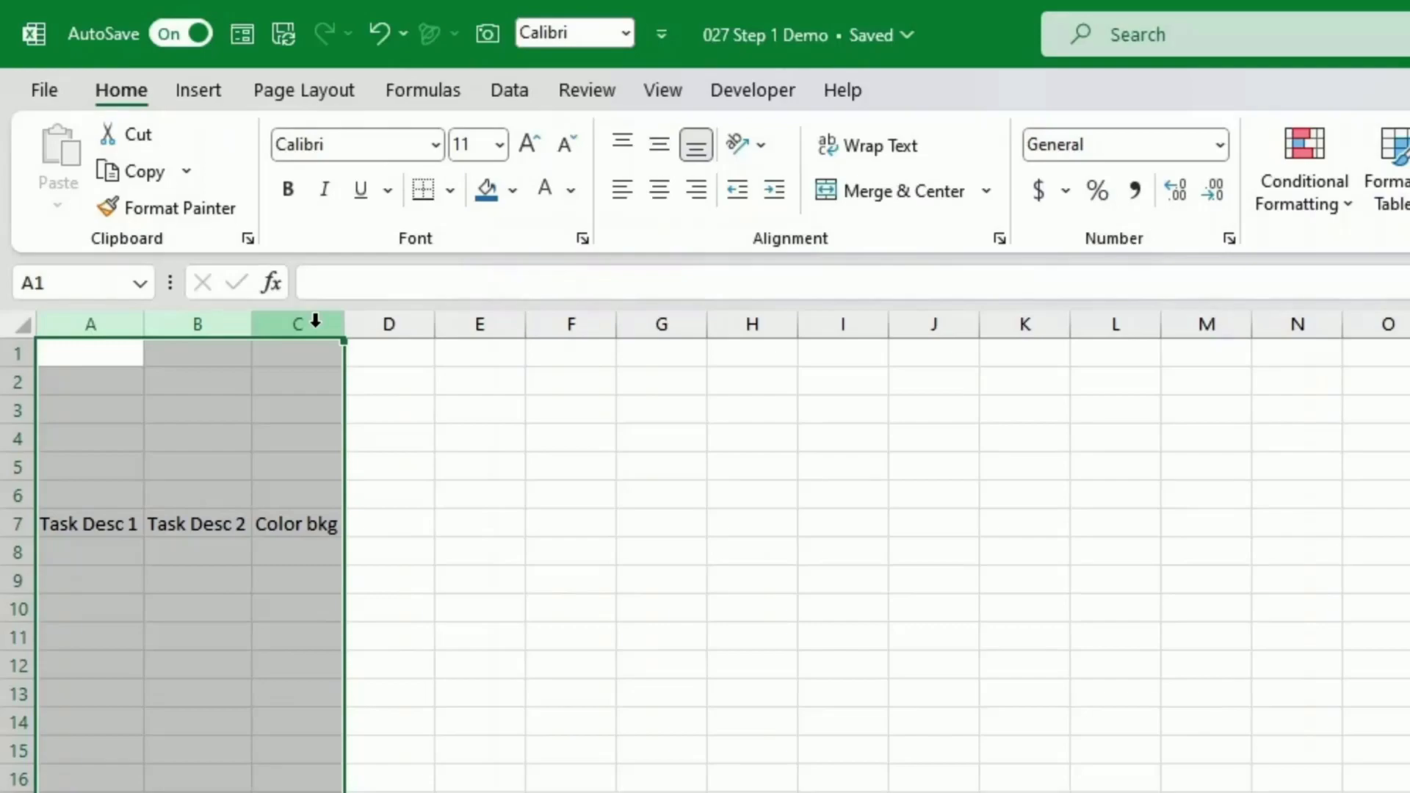
Step: Enter the quarter headers Q1 in F7 and Q2 in H7, leaving a blank column between them
left_click(494, 521)
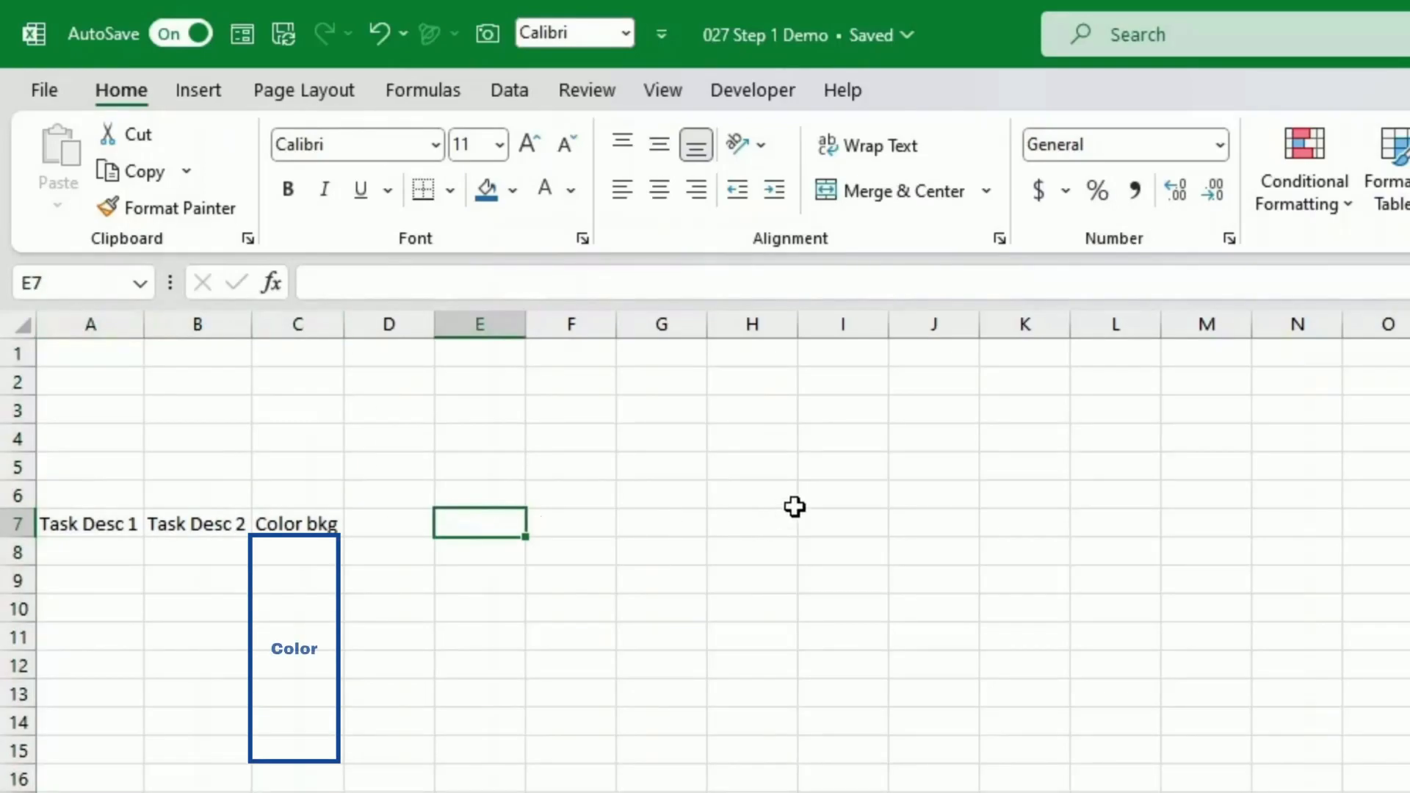
key("Right")
type("Q1")
key("Return")
key("Up")
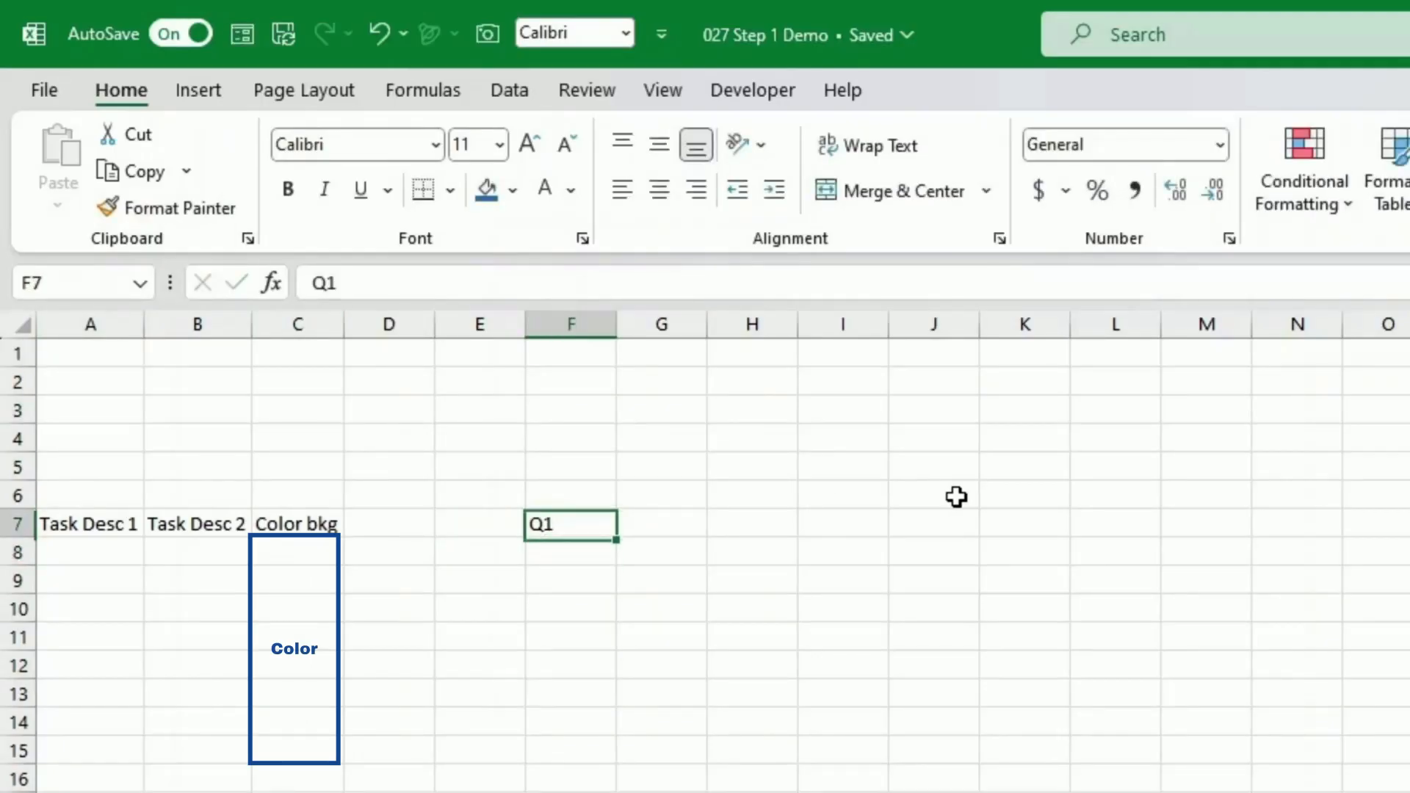
key("Left")
key("shift+Right")
key("Right")
key("Right")
key("Right")
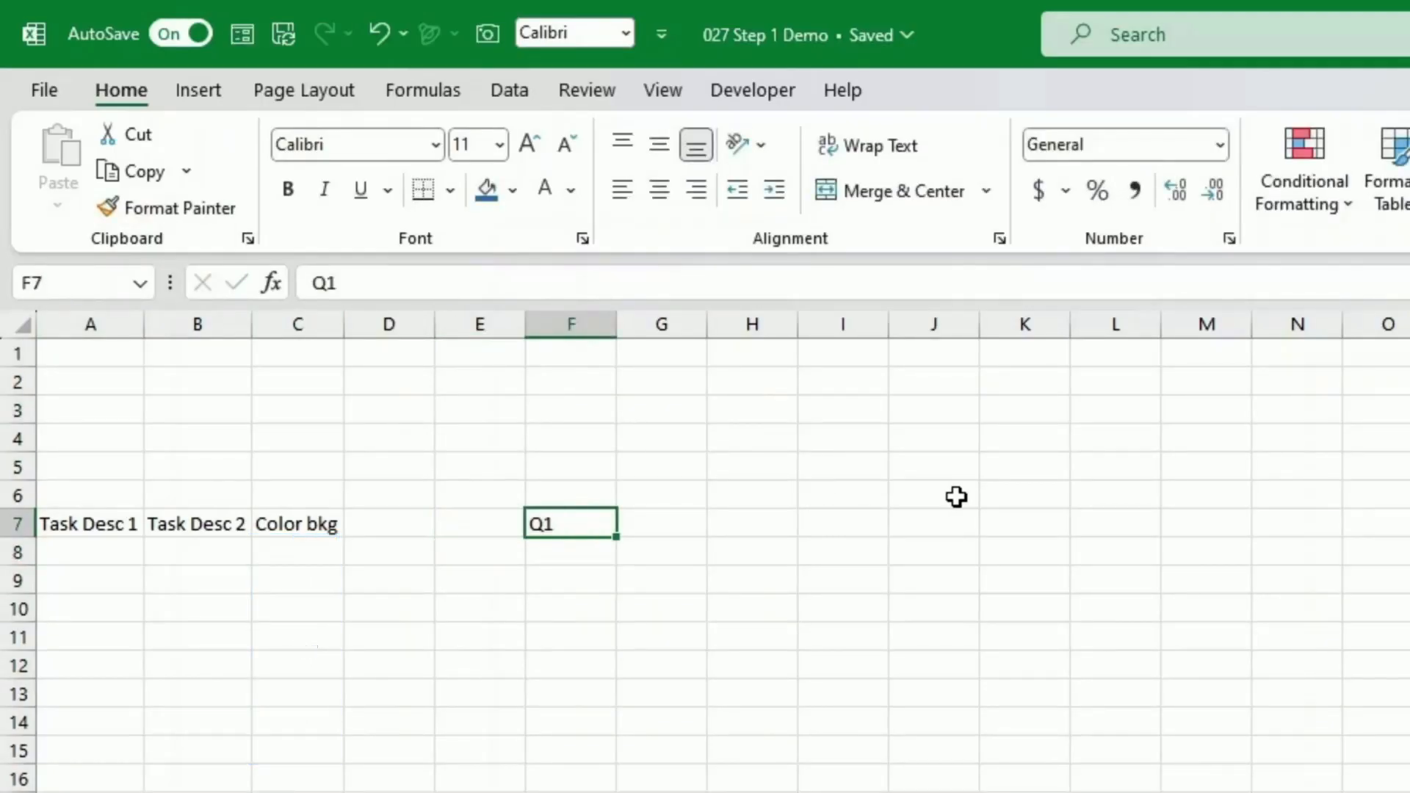
type("Q2")
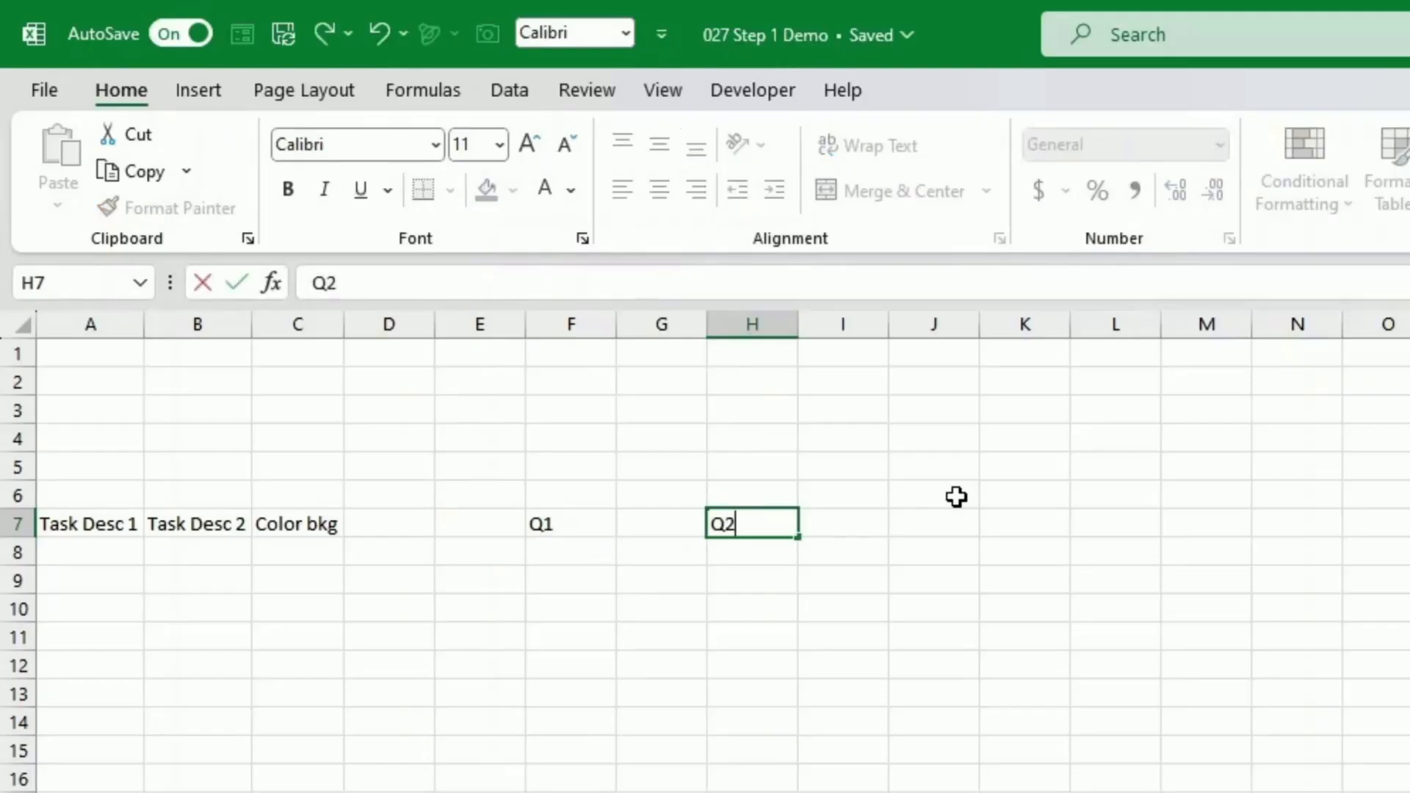
key("Right")
Step: Enter the quarter headers Q3 in J7 and Q4 in L7, leaving a blank column between them
key("Right")
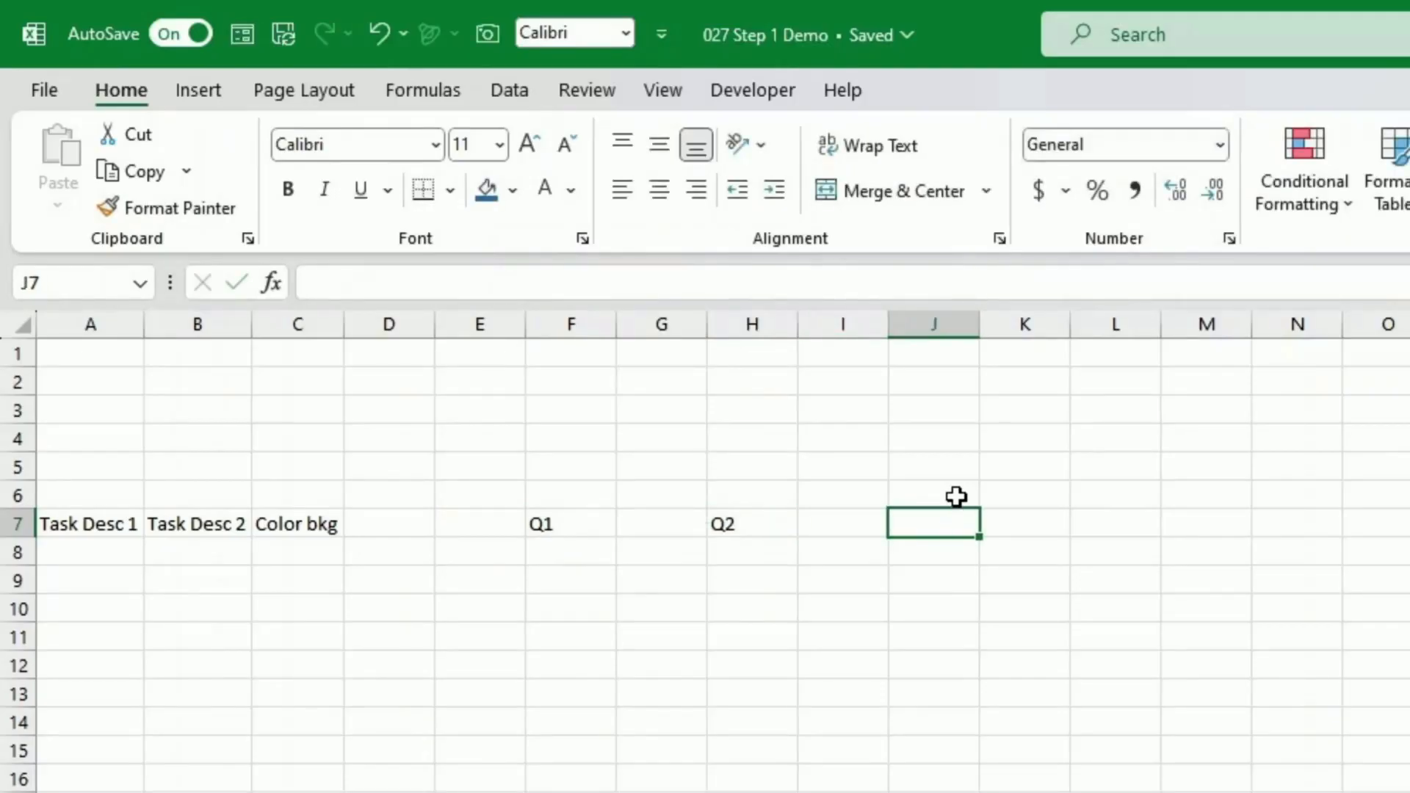
type("Q3")
key("Right")
key("Right")
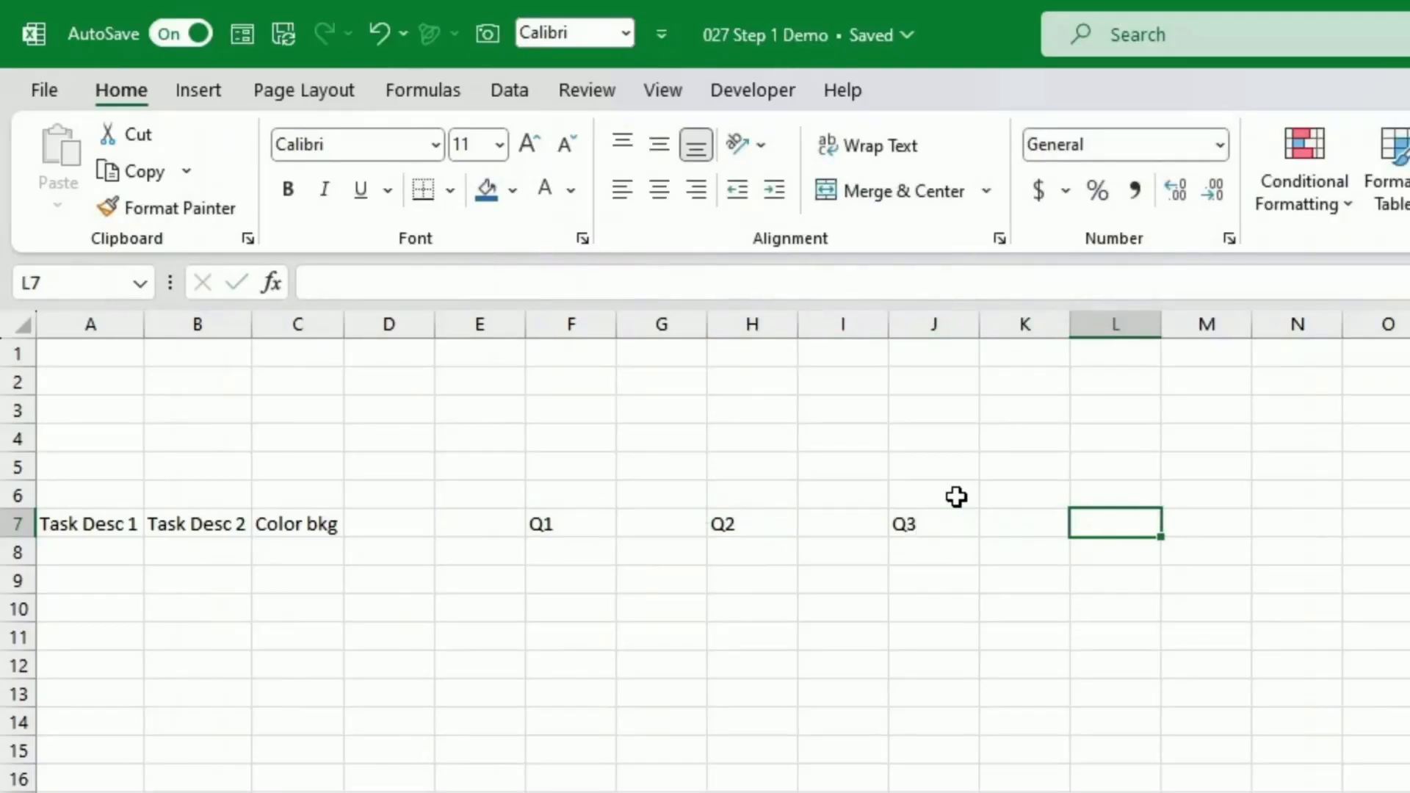
type("Q4")
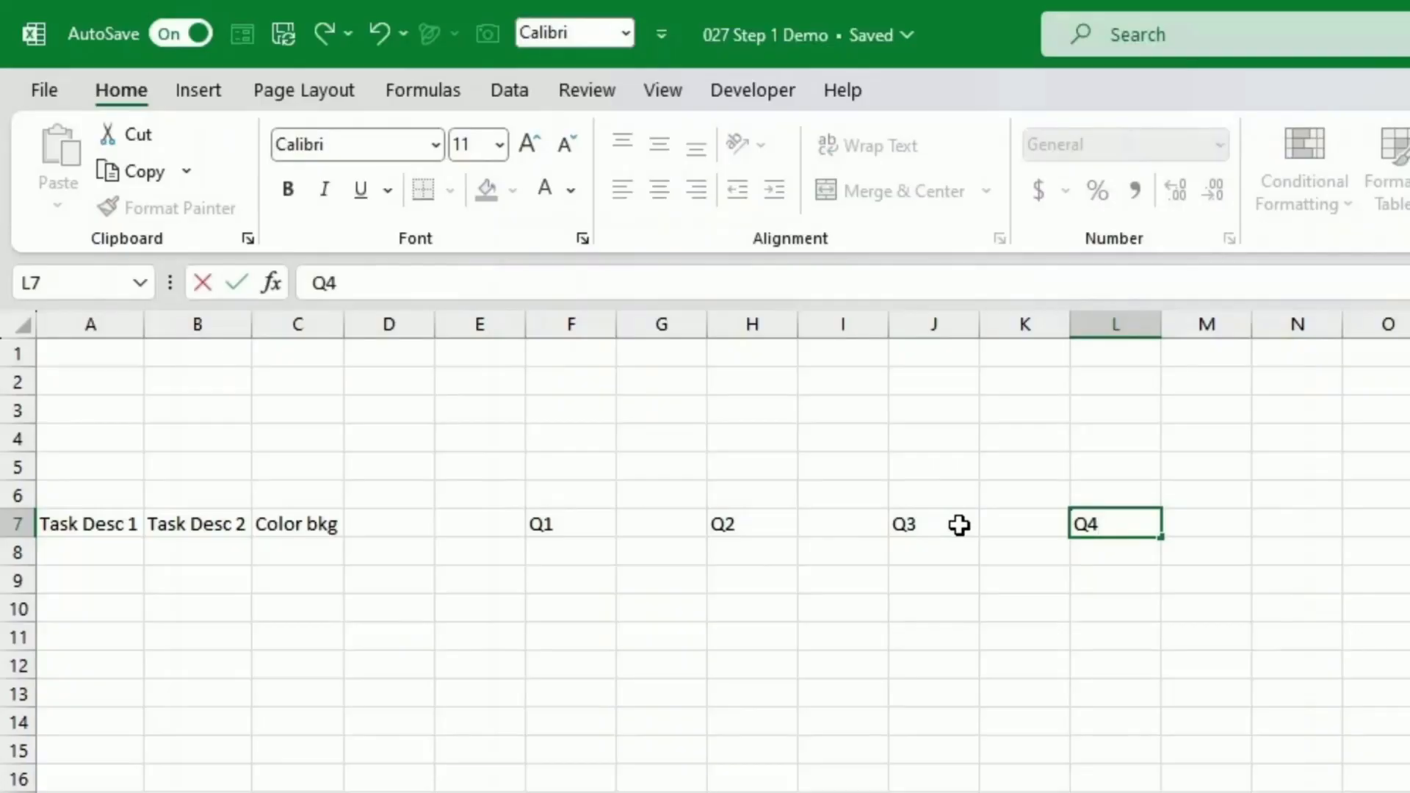
left_click(981, 552)
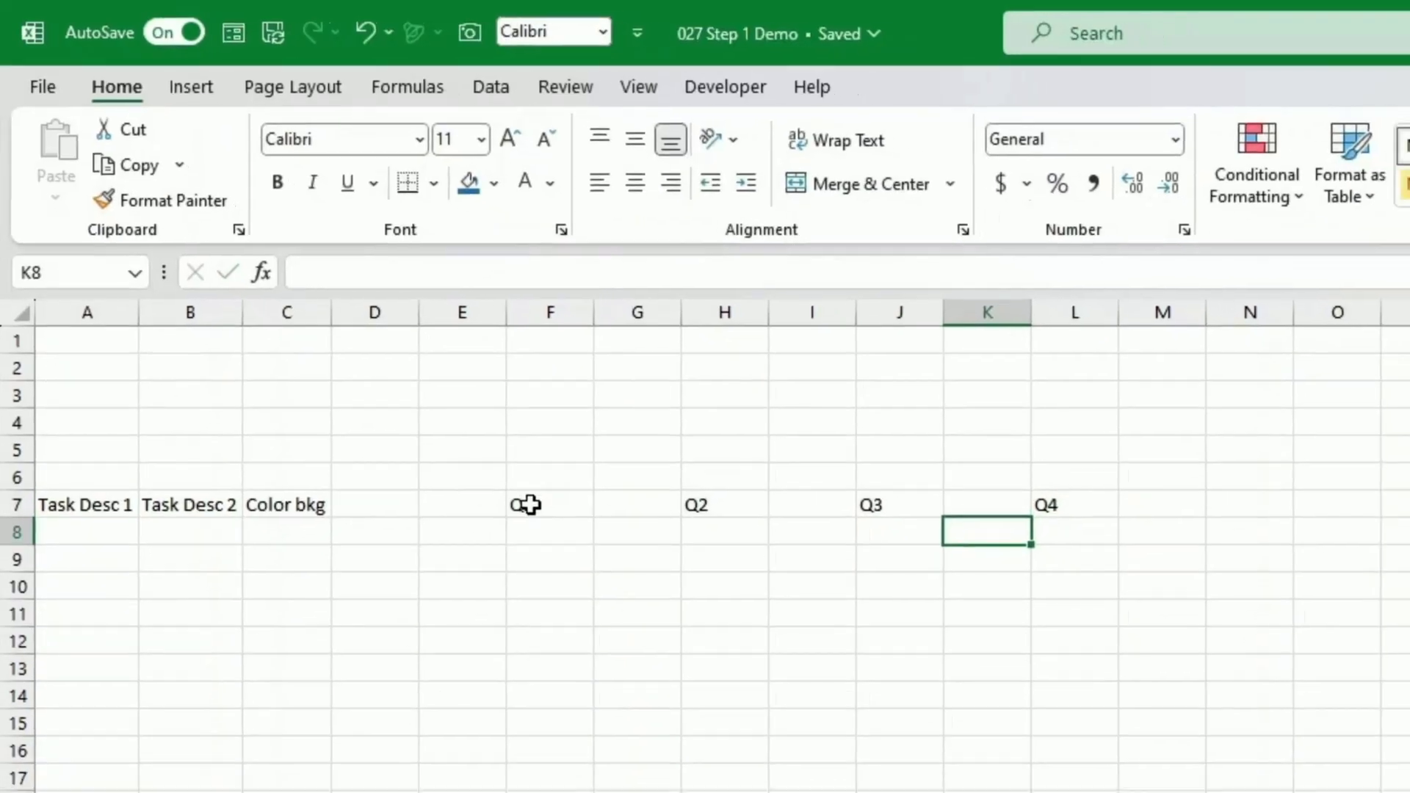
Step: Copy the quarter headers with their spacer columns from F7:M7 and paste them at N7 and V7 for two more years
left_click_drag(530, 505, 1087, 511)
left_click_drag(591, 274, 614, 274)
key("ctrl+c")
left_click(668, 271)
key("ctrl+v")
left_click(1048, 272)
key("ctrl+v")
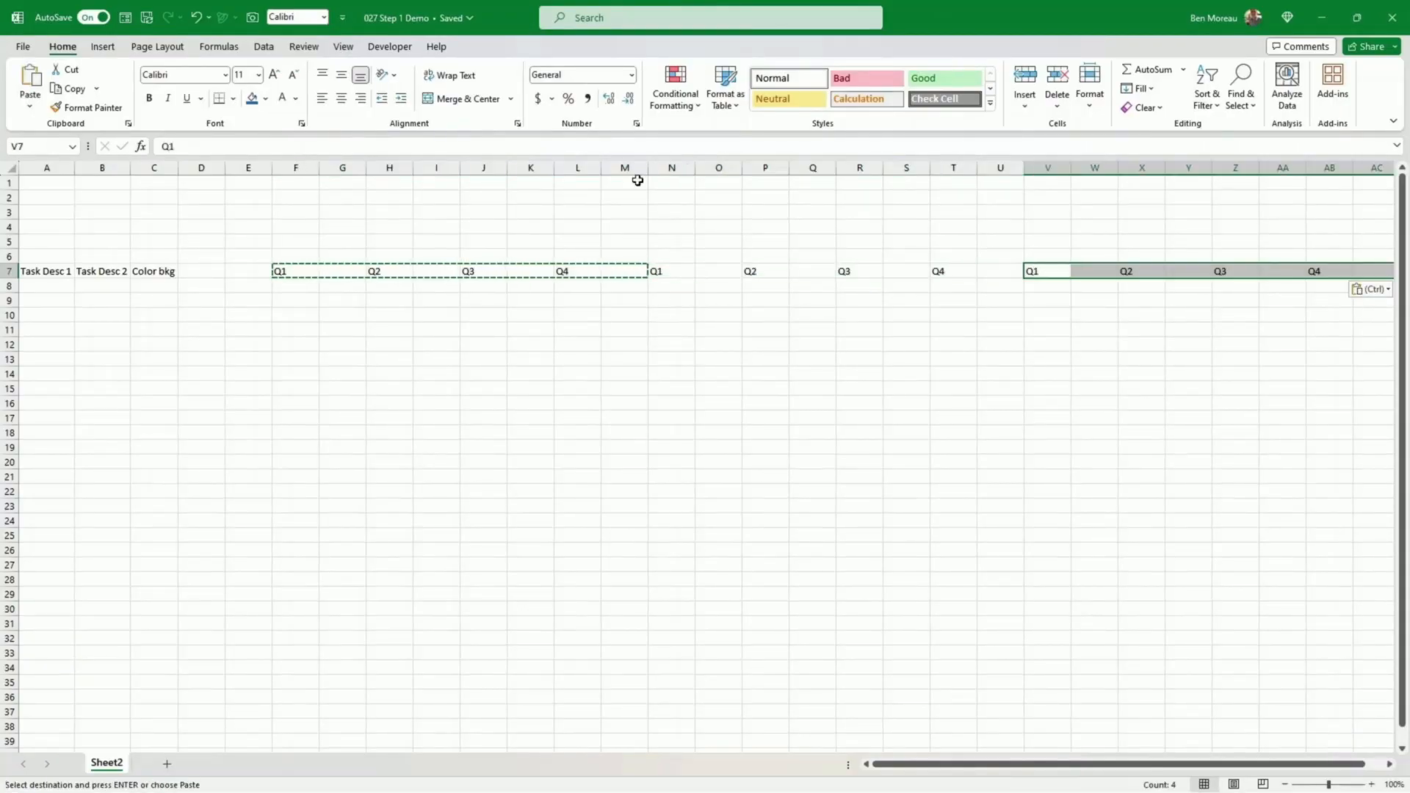
Step: Narrow the timeline columns F to AC to one uniform width
left_click_drag(296, 169, 1270, 187)
left_click_drag(1298, 169, 1282, 168)
right_click(962, 170)
left_click(1004, 317)
left_click(476, 387)
left_click(223, 339)
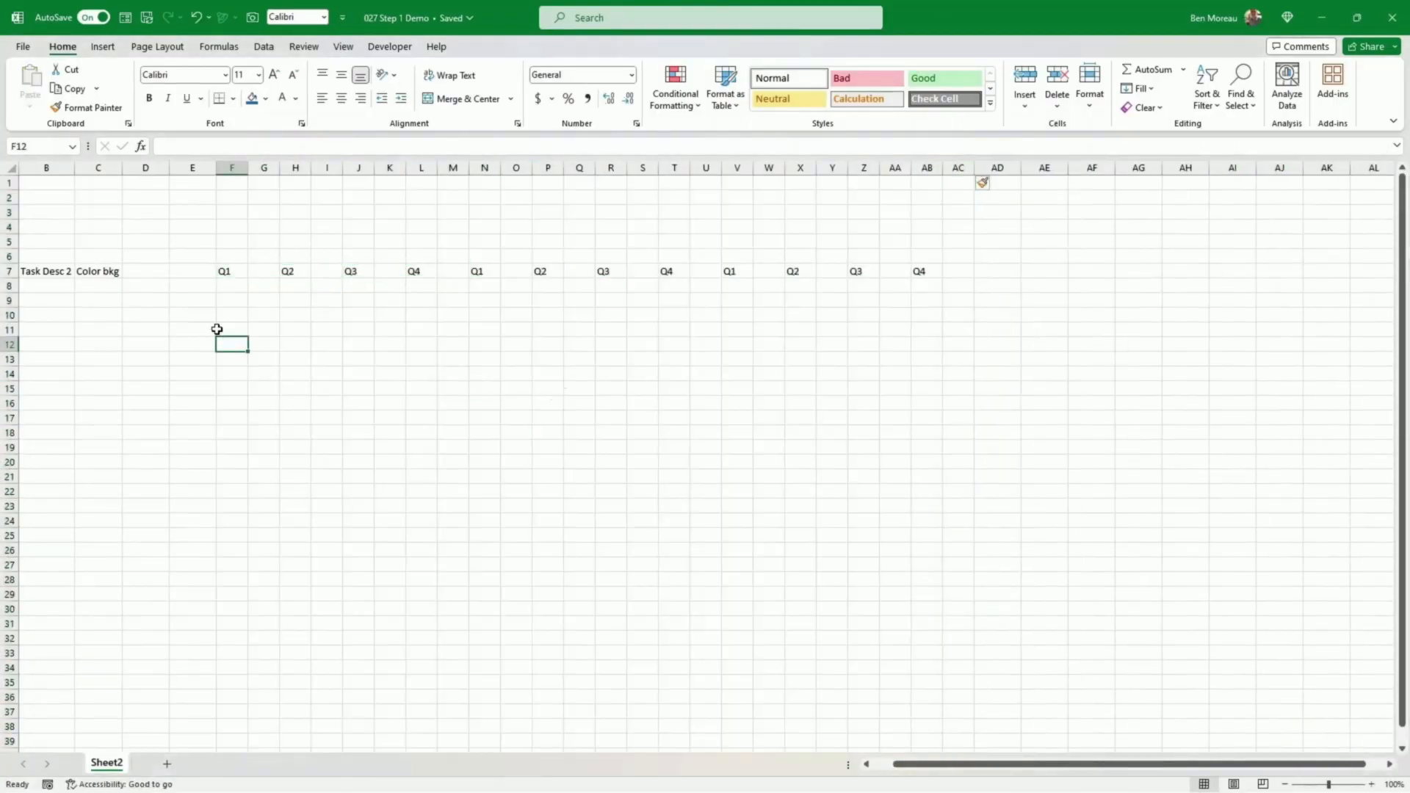
Step: Enter the row labels Counter in D9, Buffer in D10 and Schedule in D11
left_click(69, 285)
key("Left")
key("Down")
key("Down")
key("Up")
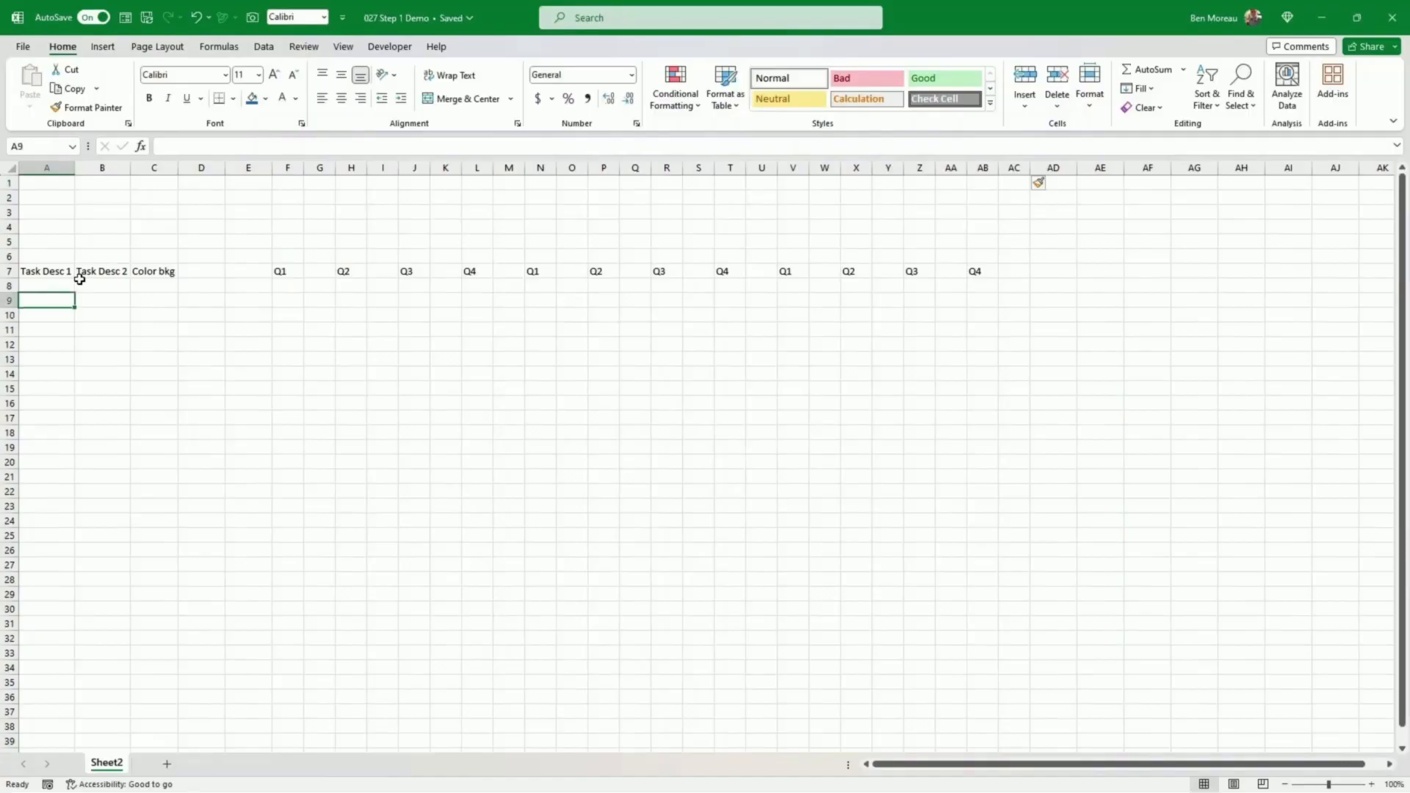
key("Right")
key("Right")
key("Right")
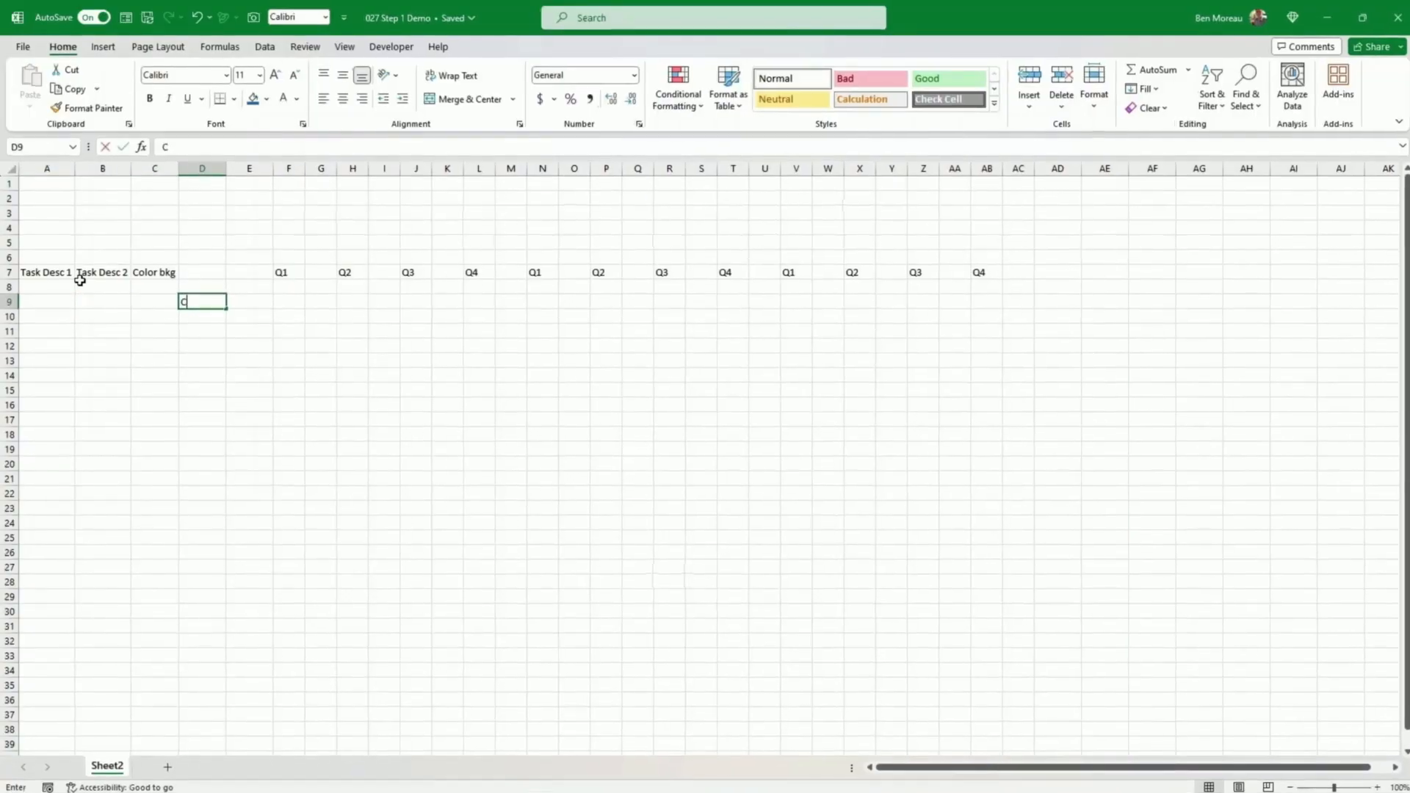
type("Counter")
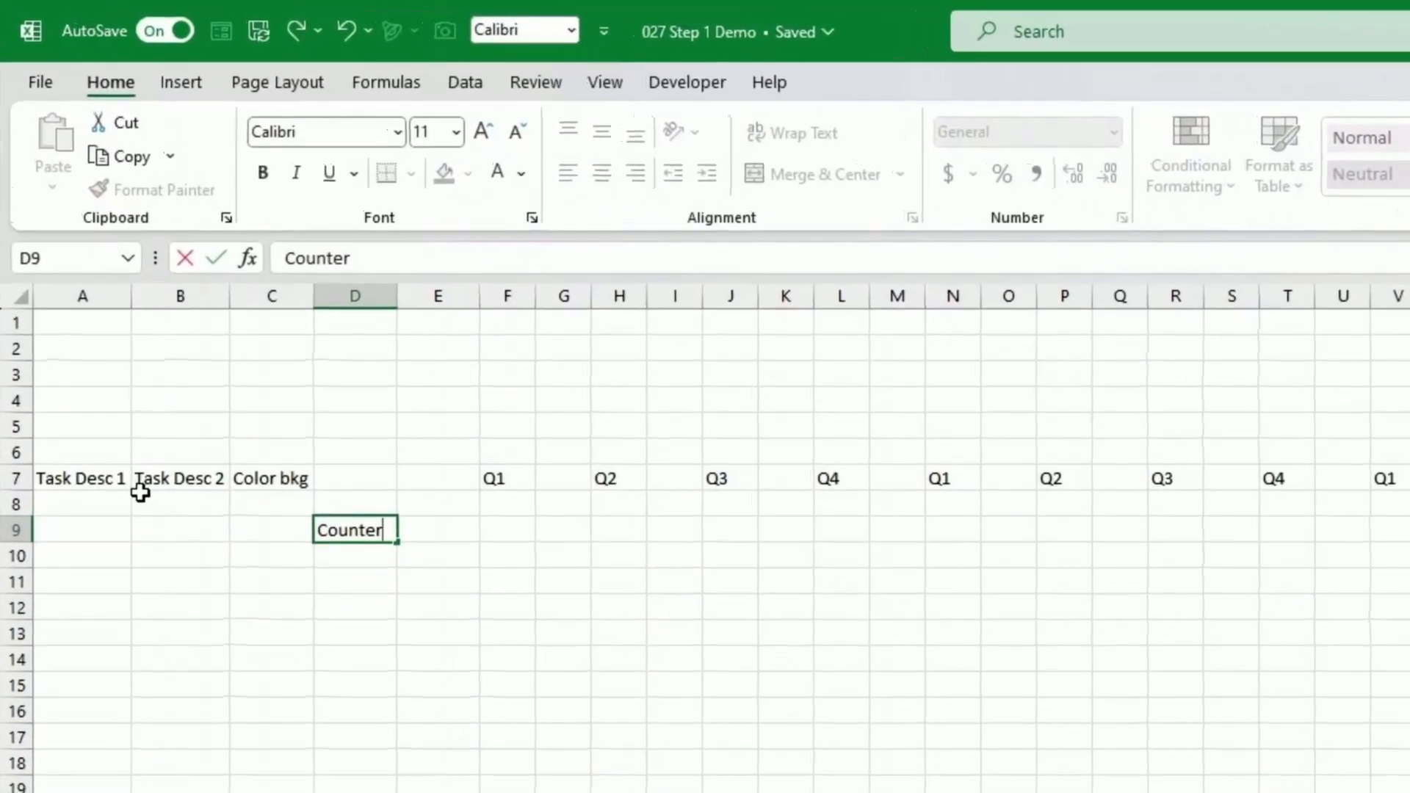
key("Return")
type("Buffer")
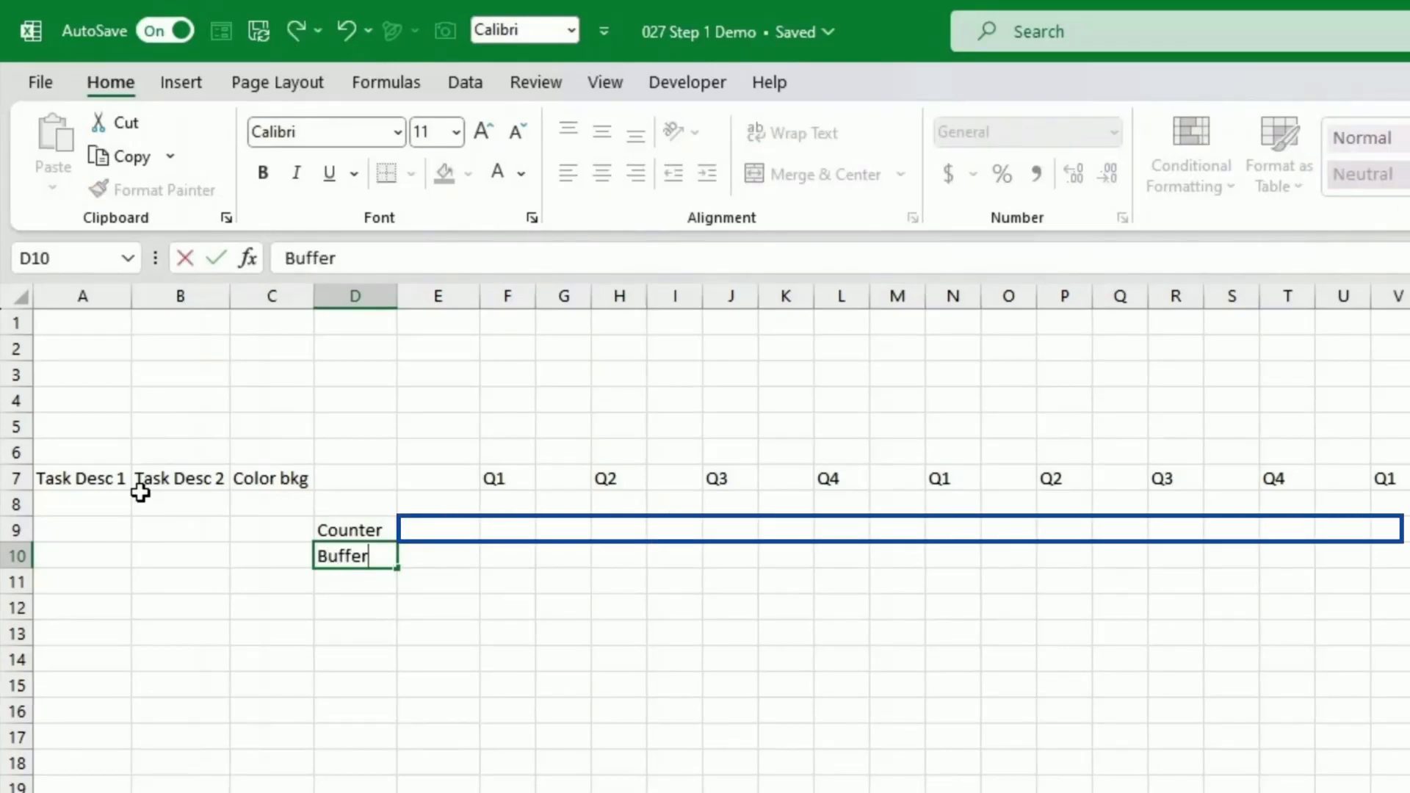
key("Return")
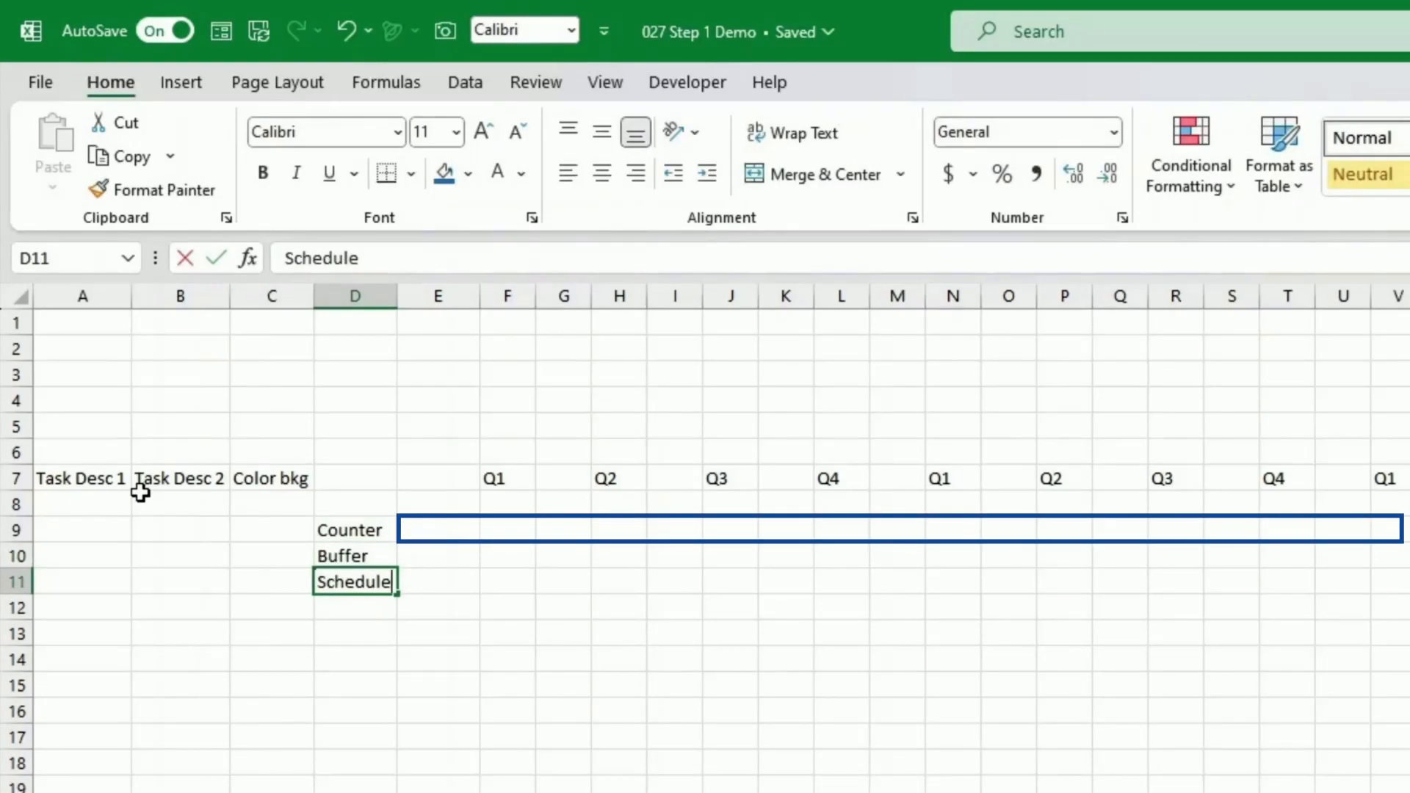
key("Return")
Step: Increase the height of row 11 to about three rows and vertically center the Schedule label in D11
left_click_drag(25, 591, 19, 652)
left_click(228, 628)
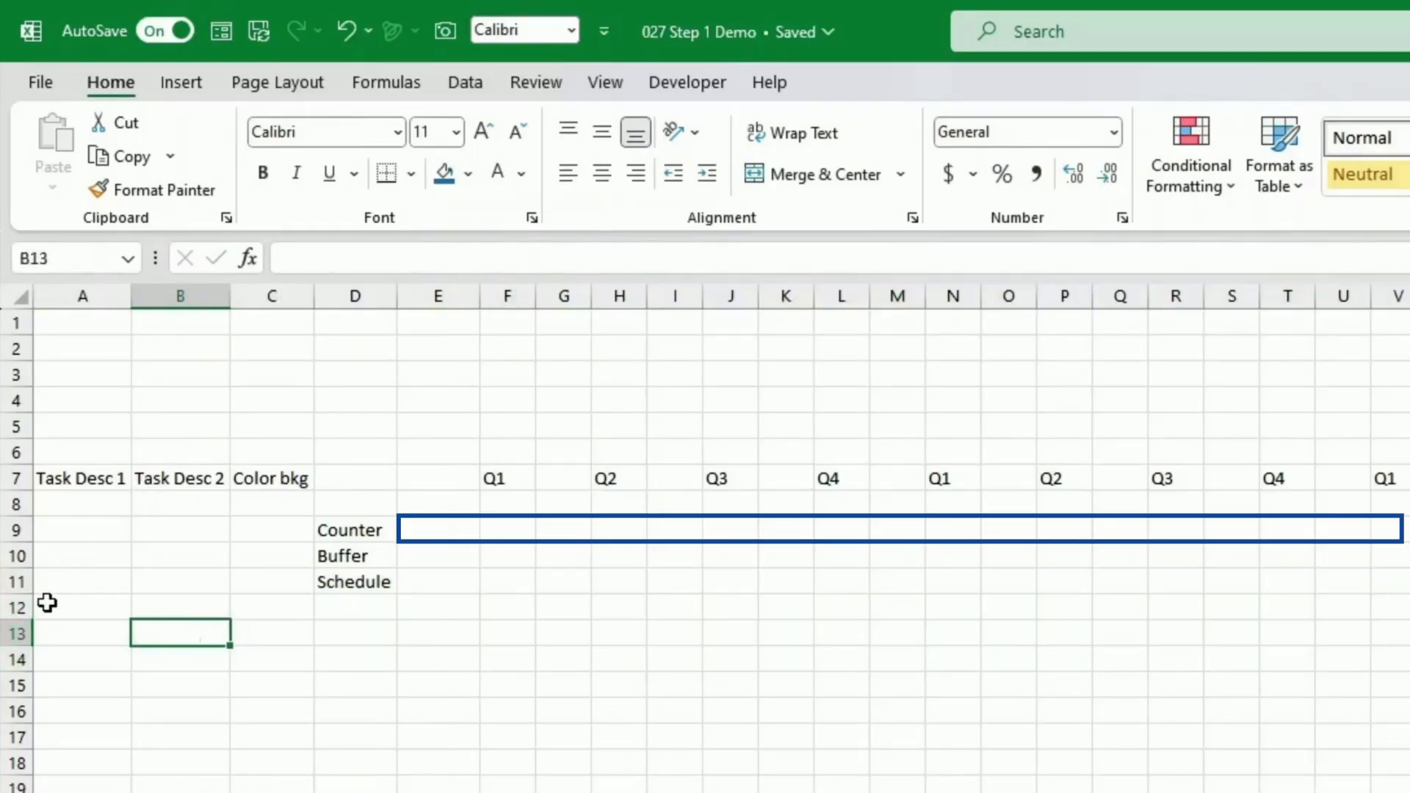
left_click_drag(28, 593, 28, 645)
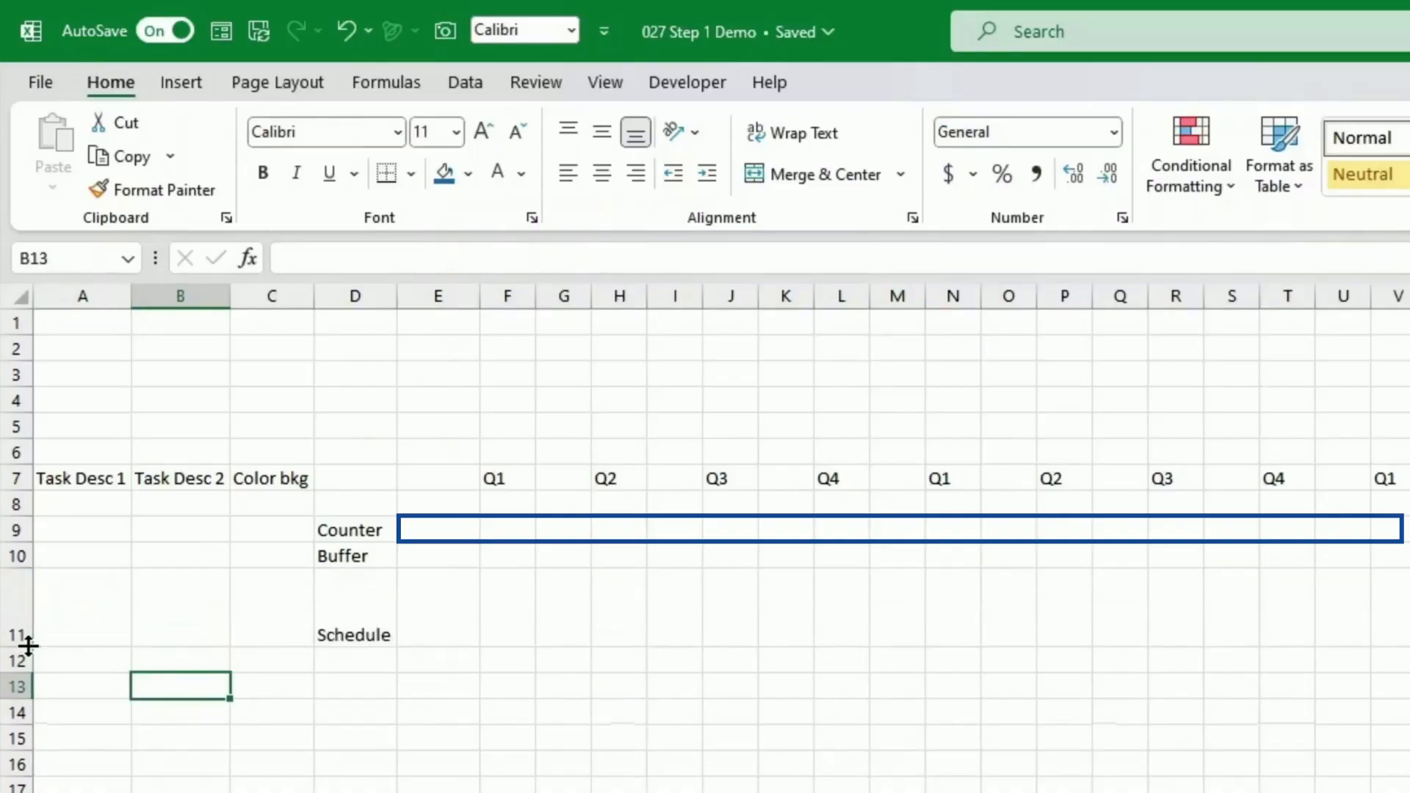
left_click(368, 627)
left_click(600, 136)
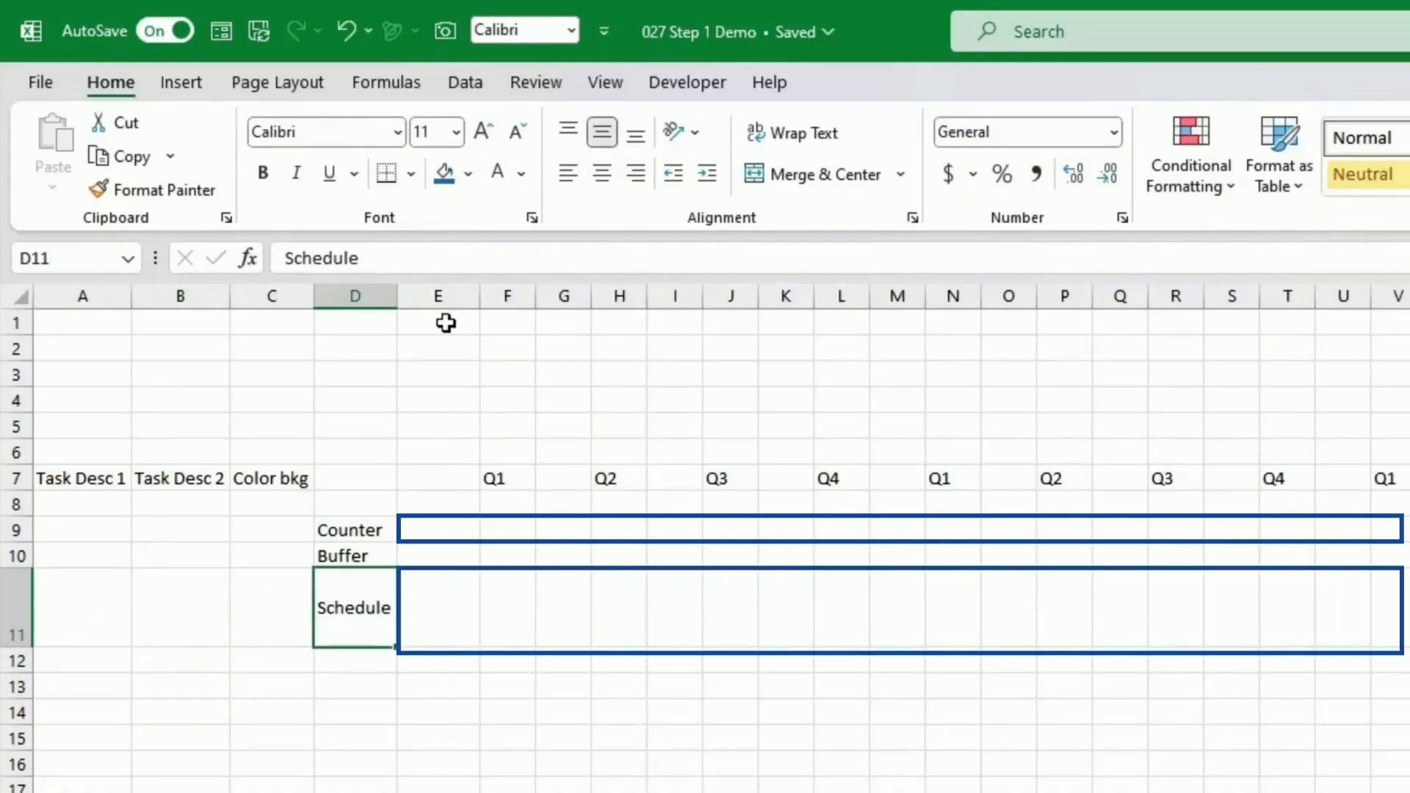
Step: Enter the sample task descriptions Example 1 in A11 and Example 1b in B11
left_click(101, 611)
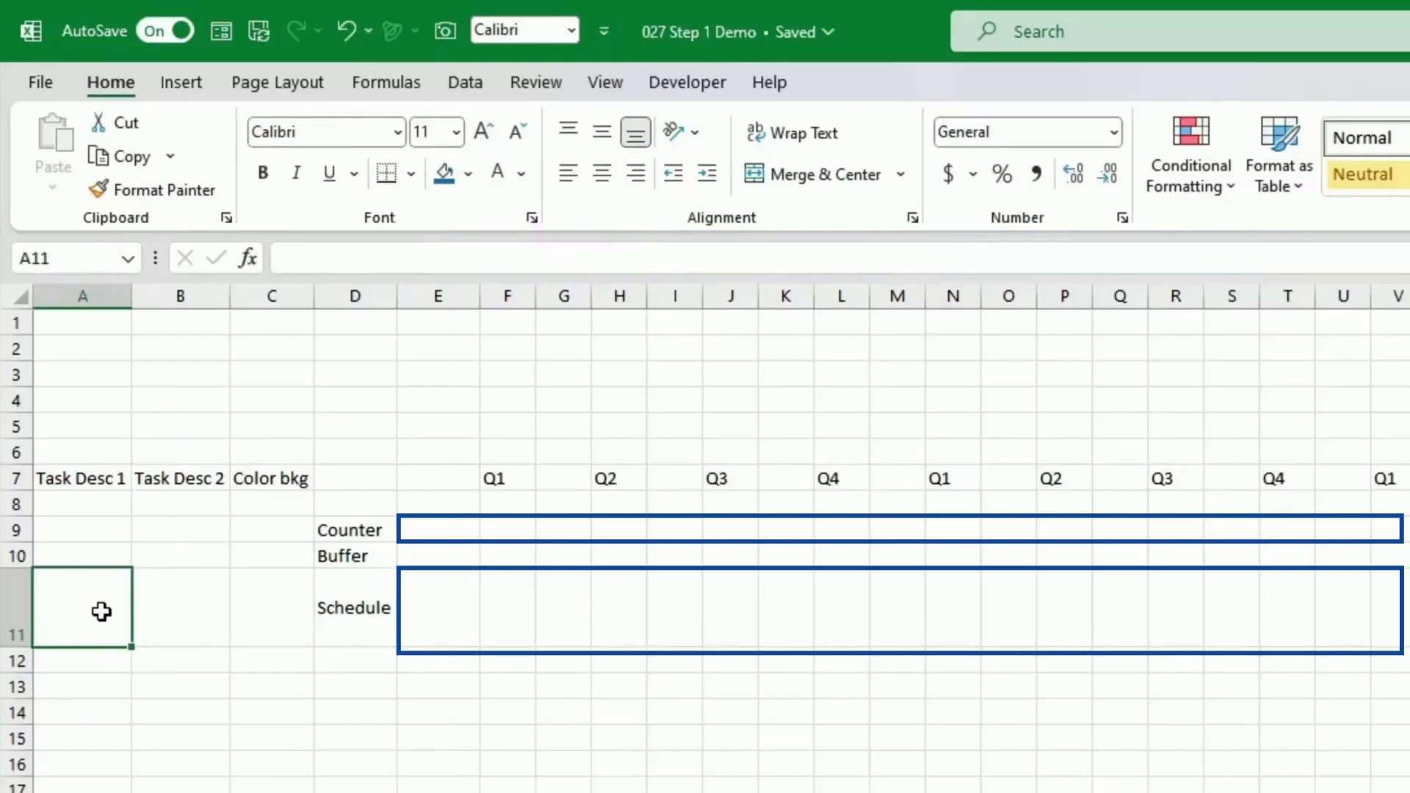
type("Exampl")
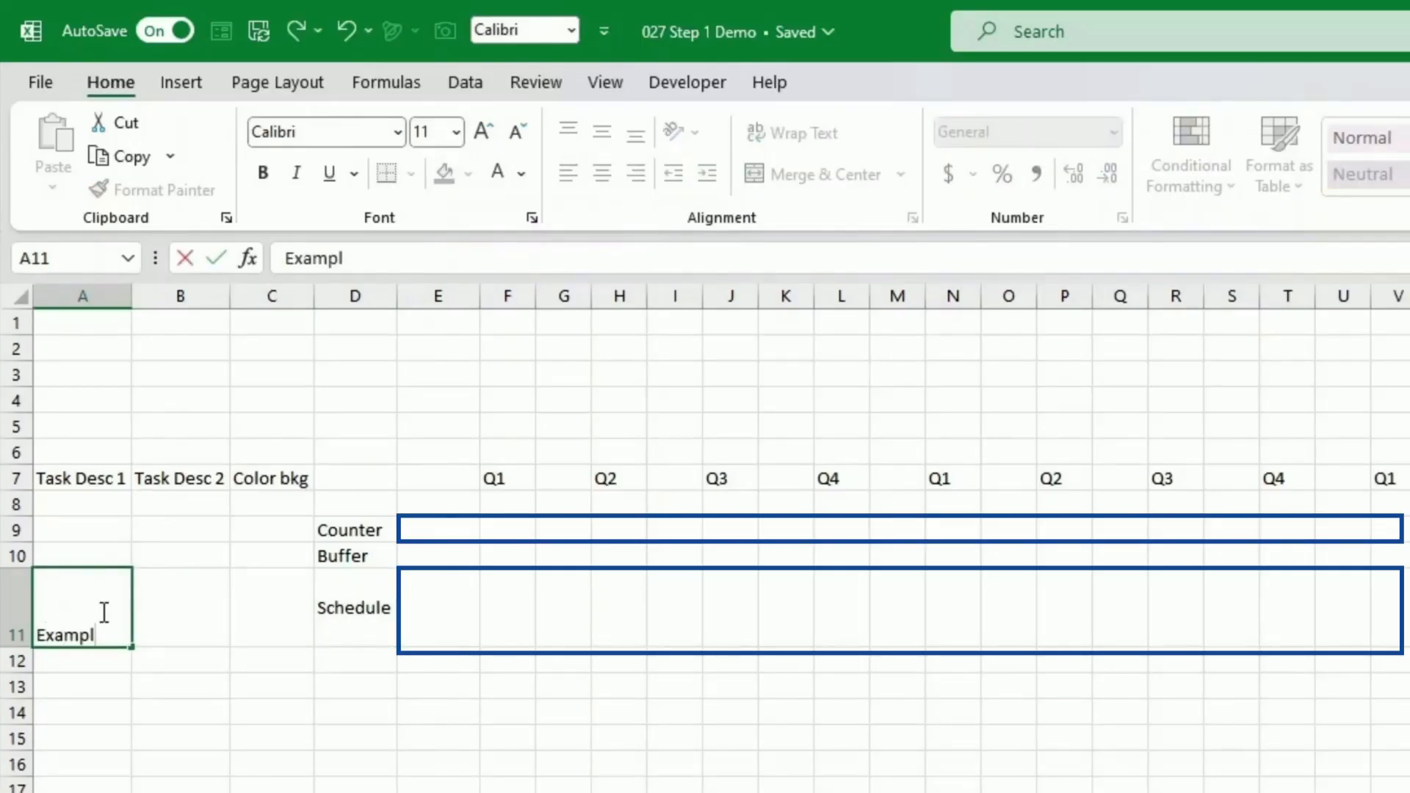
type("e 1")
key("Return")
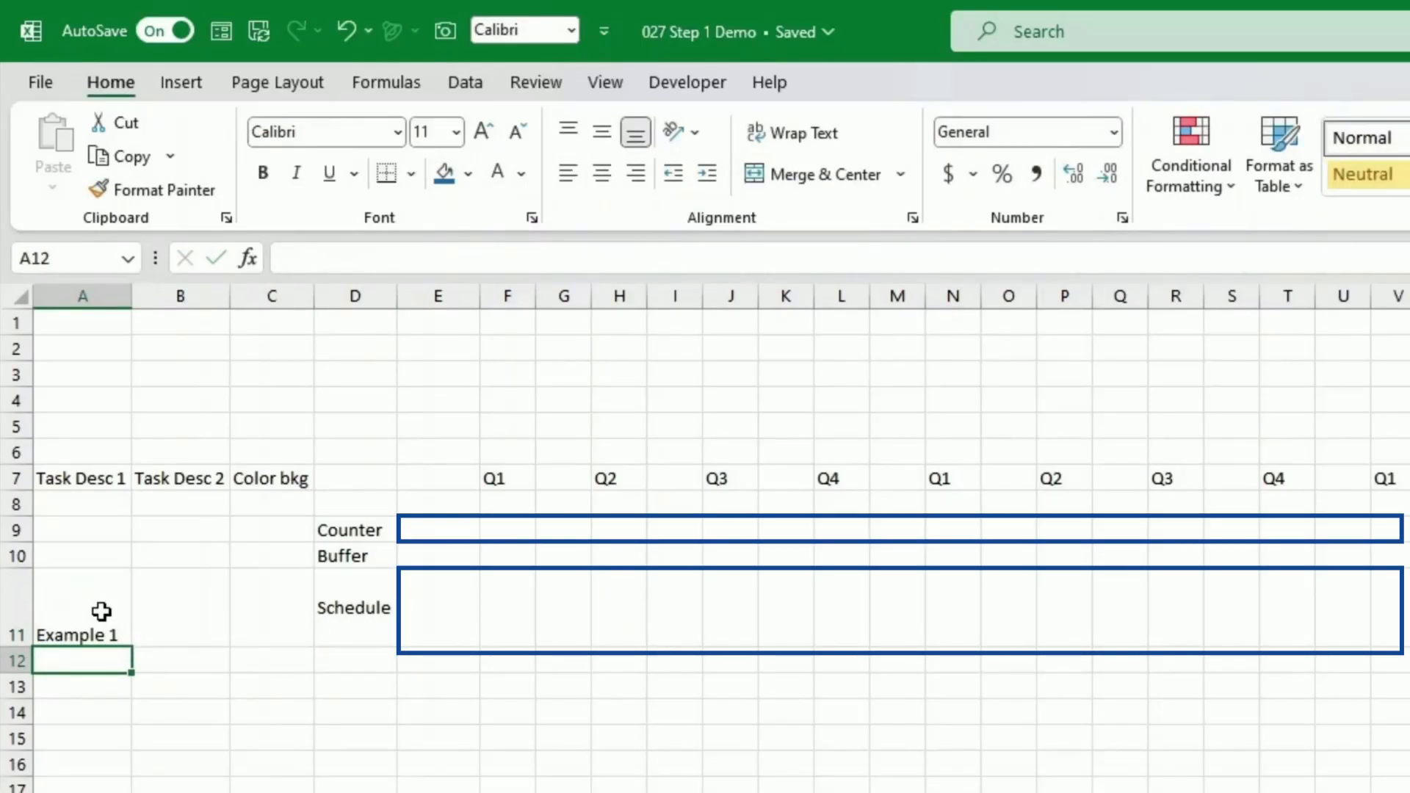
left_click(103, 612)
key("Right")
type("Exam")
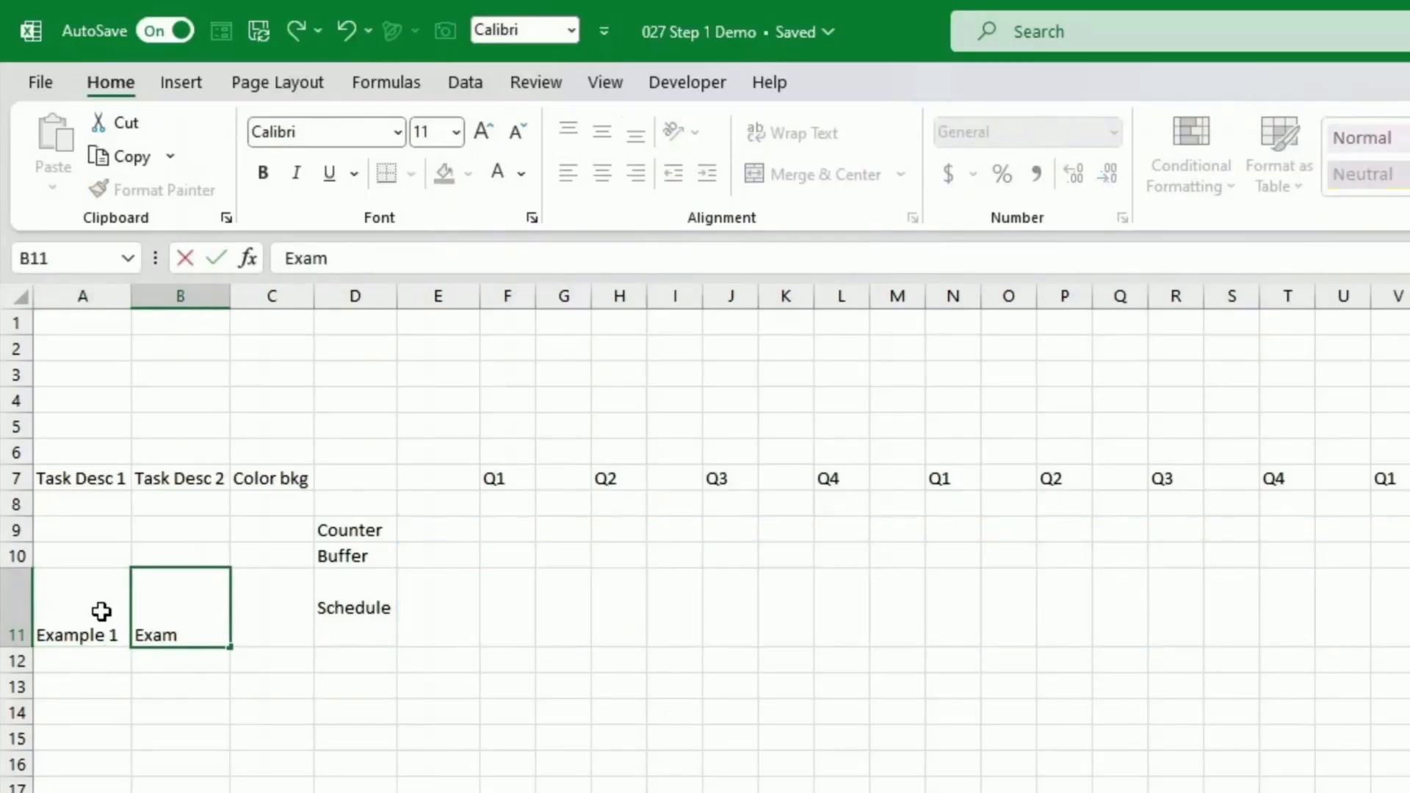
type("ple 1b")
key("Return")
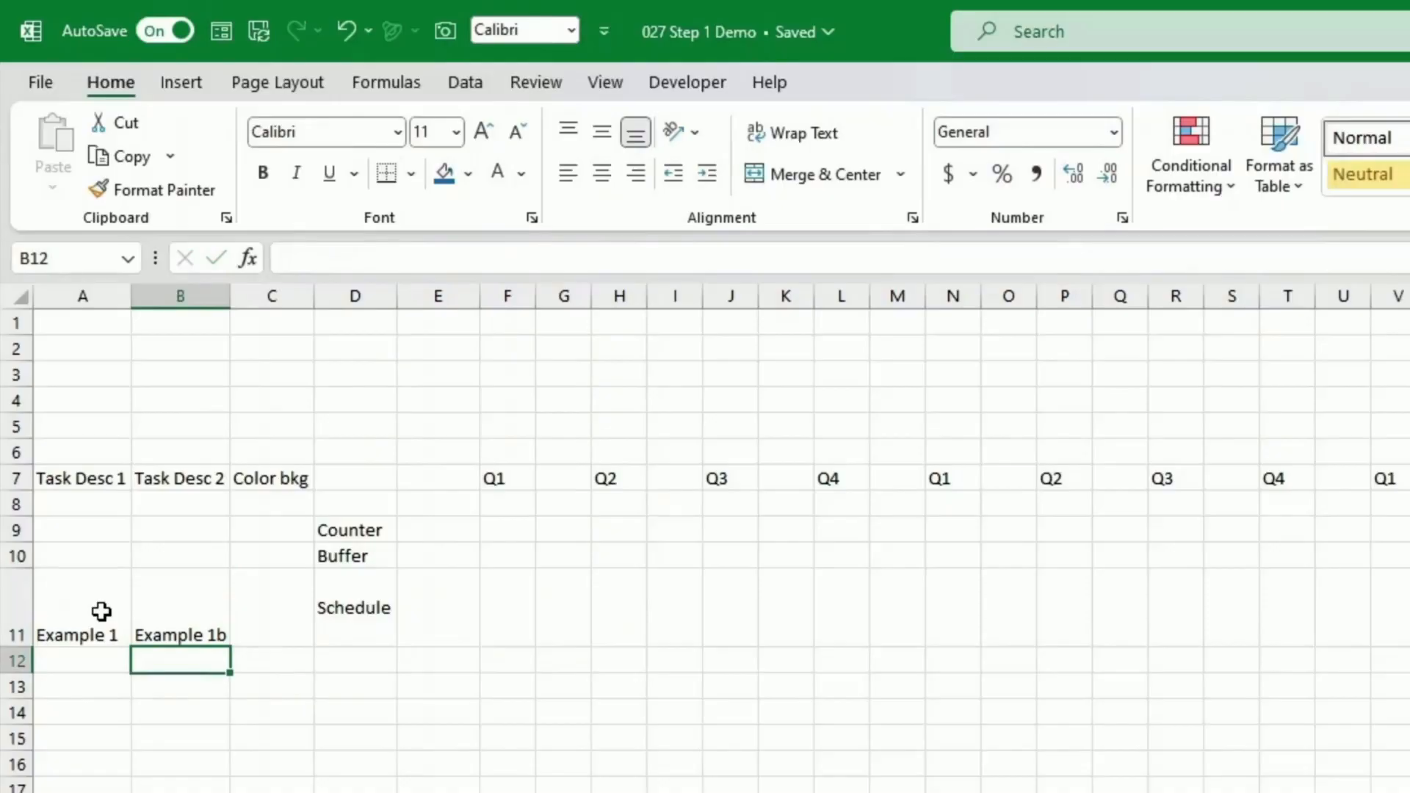
Step: Vertically center cells A11:C11 and enter light as the background color in C11
left_click_drag(102, 611, 254, 620)
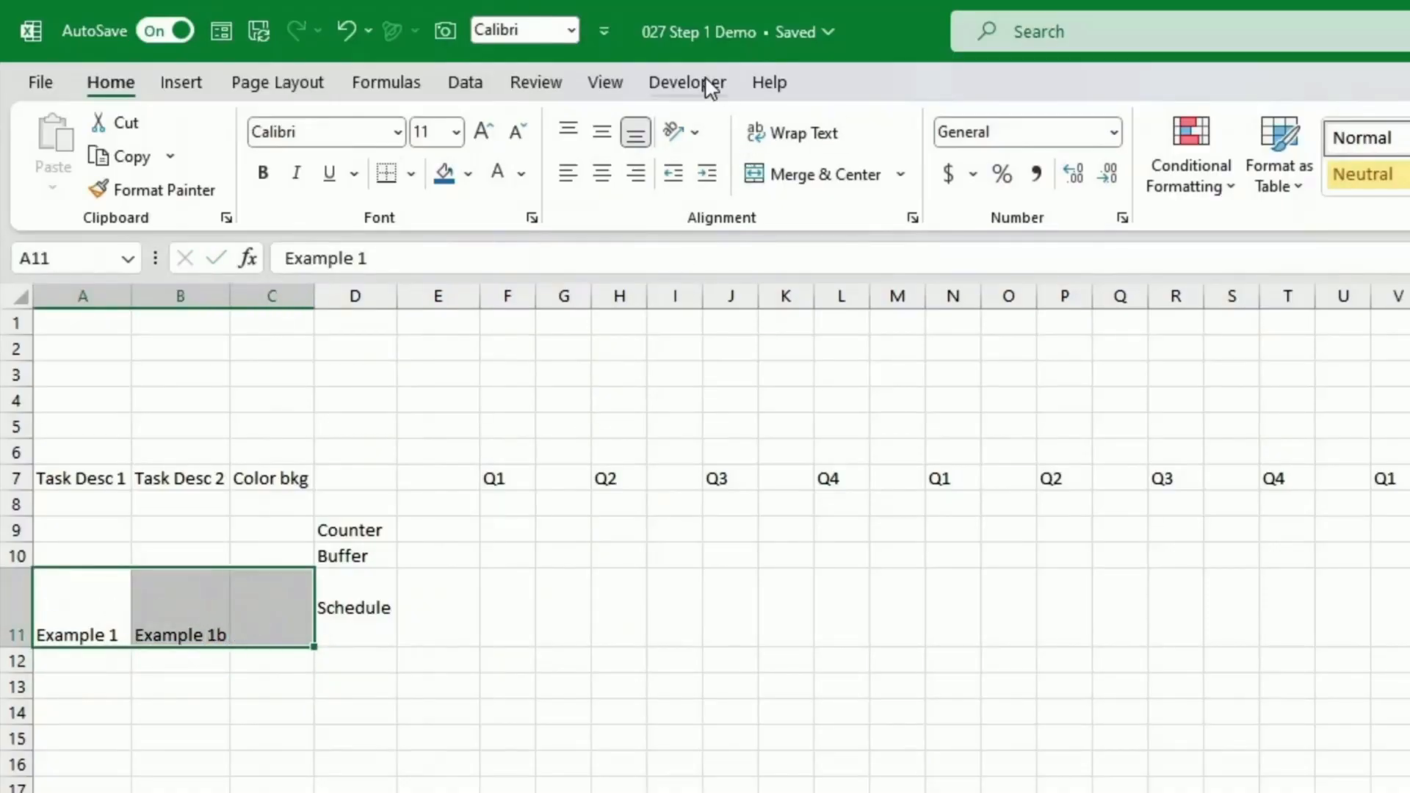
left_click(602, 134)
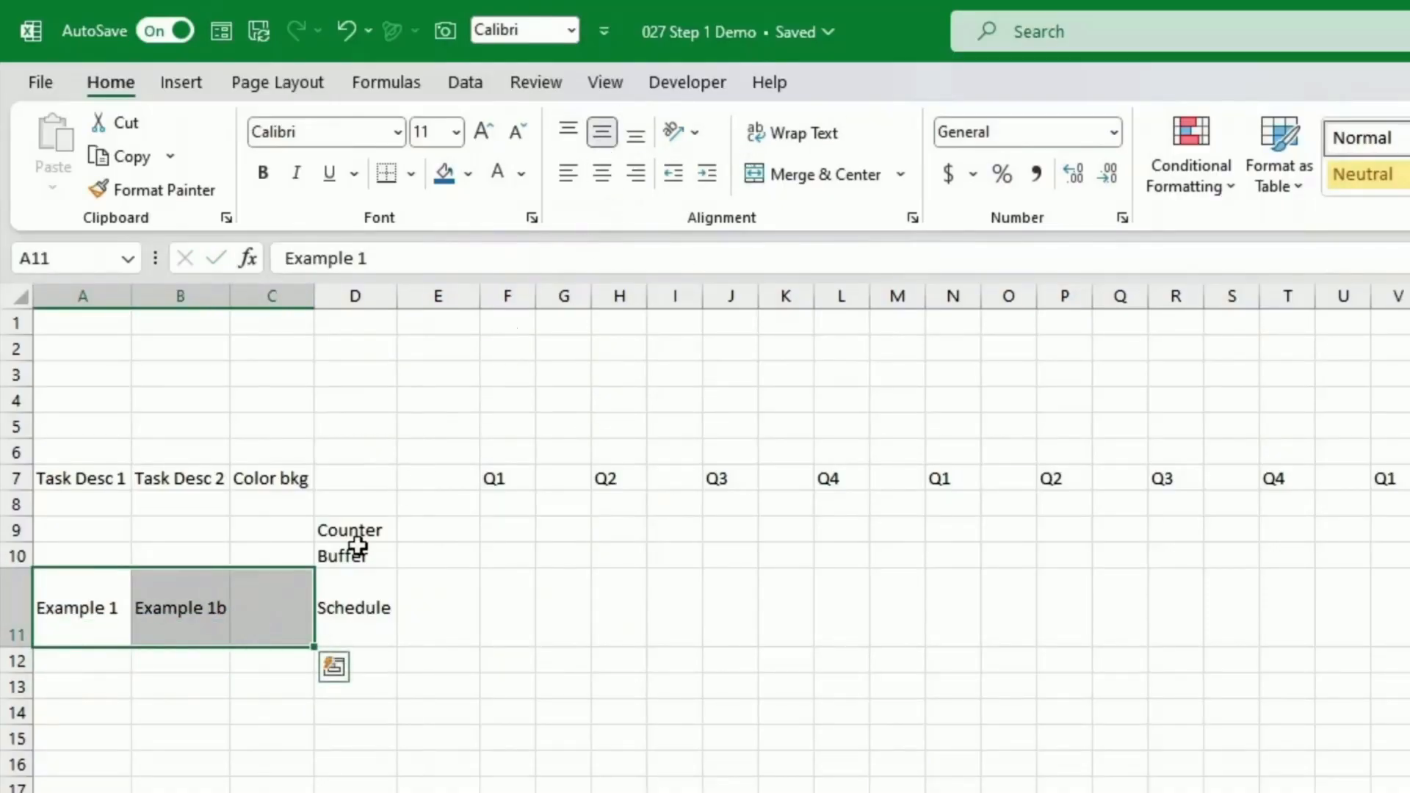
left_click(280, 614)
type("I")
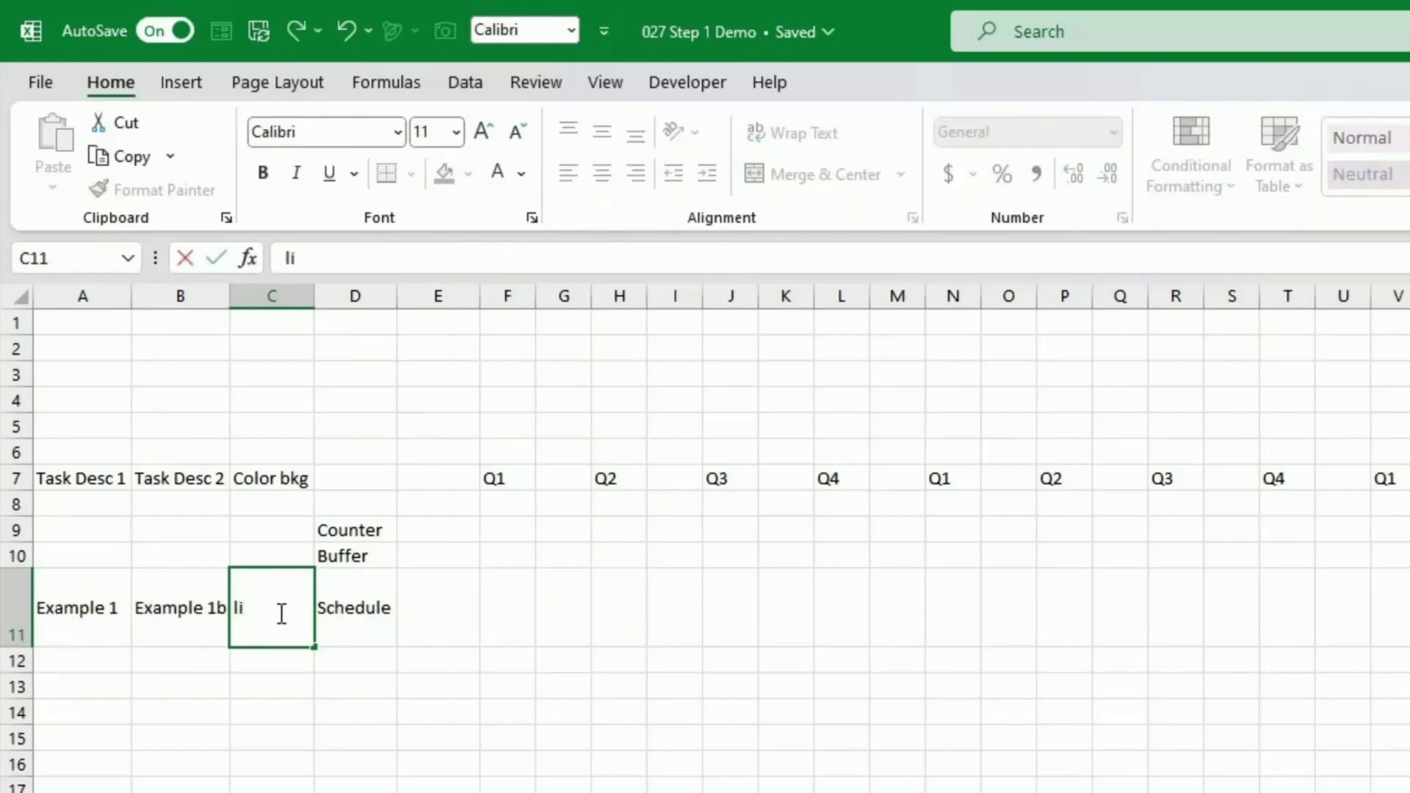
type("ight")
key("Return")
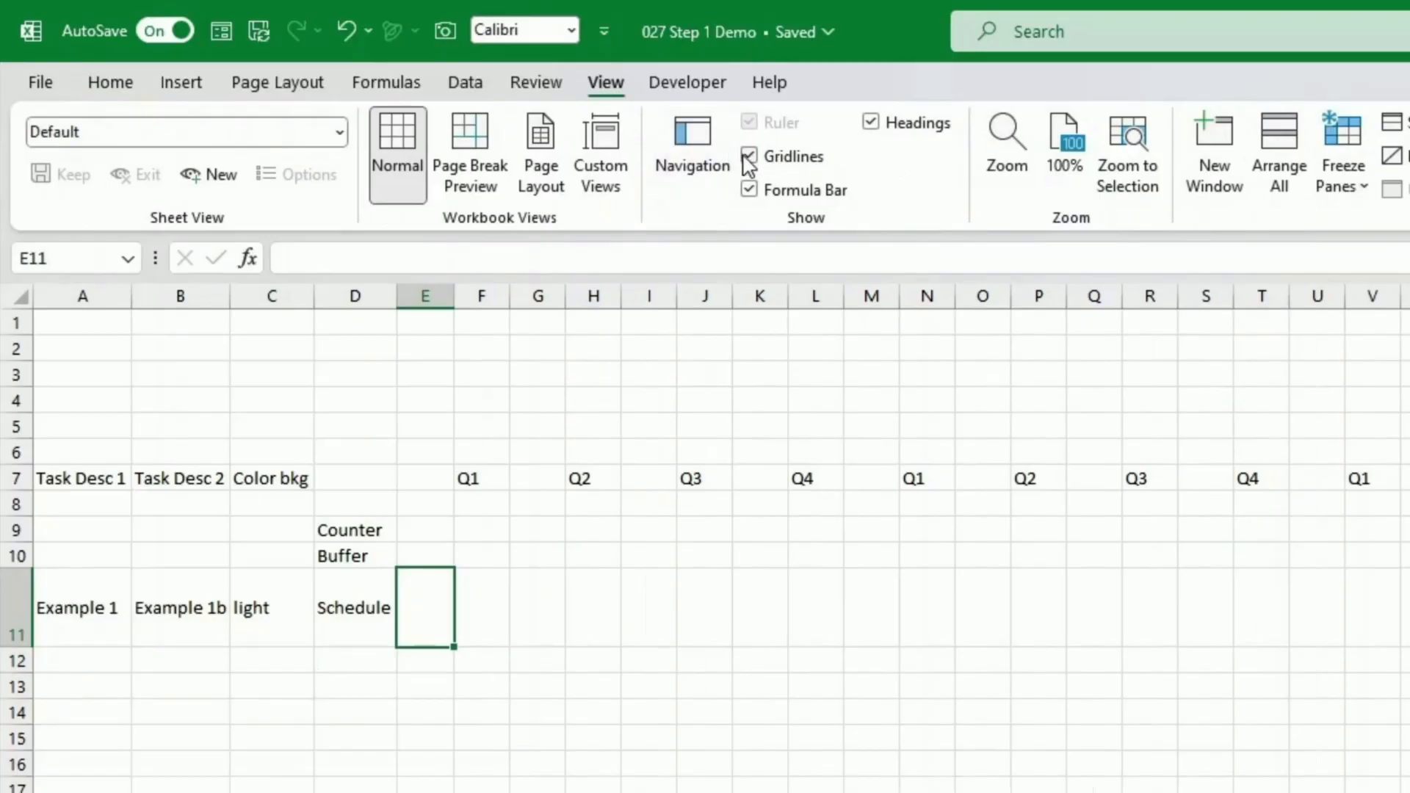
Step: Hide the worksheet gridlines and apply all borders to the timeline range E7:AC32
left_click(749, 155)
left_click(675, 556)
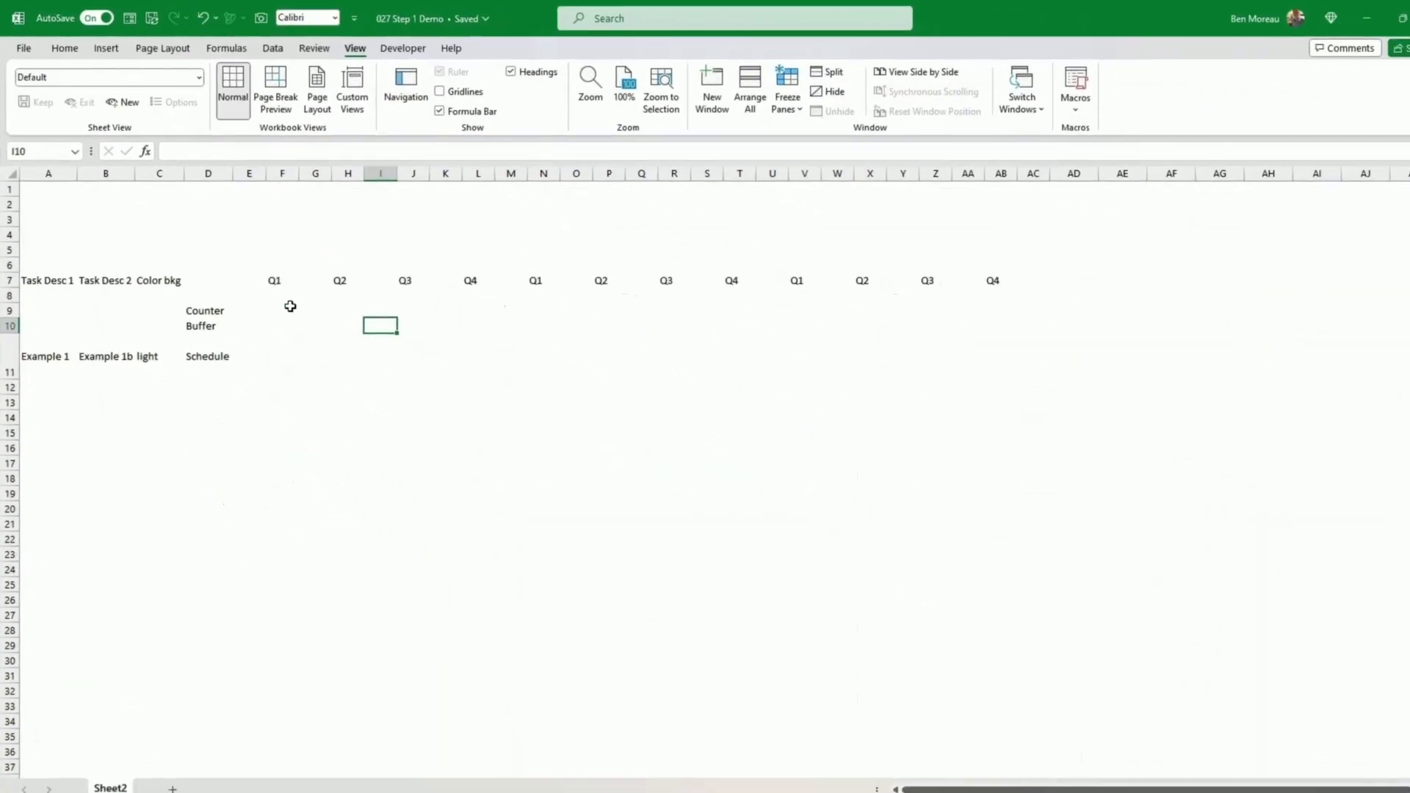
left_click_drag(260, 280, 996, 667)
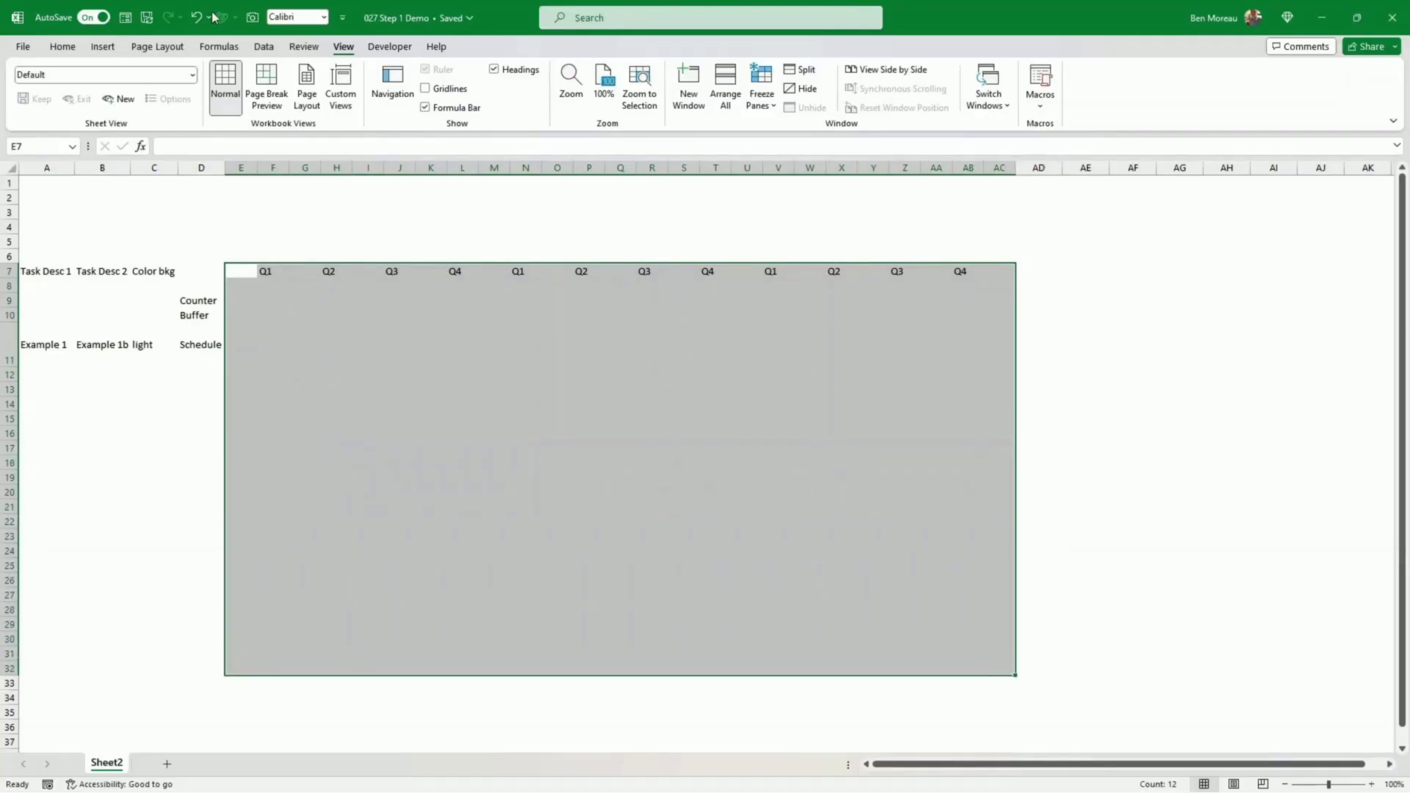
left_click(61, 47)
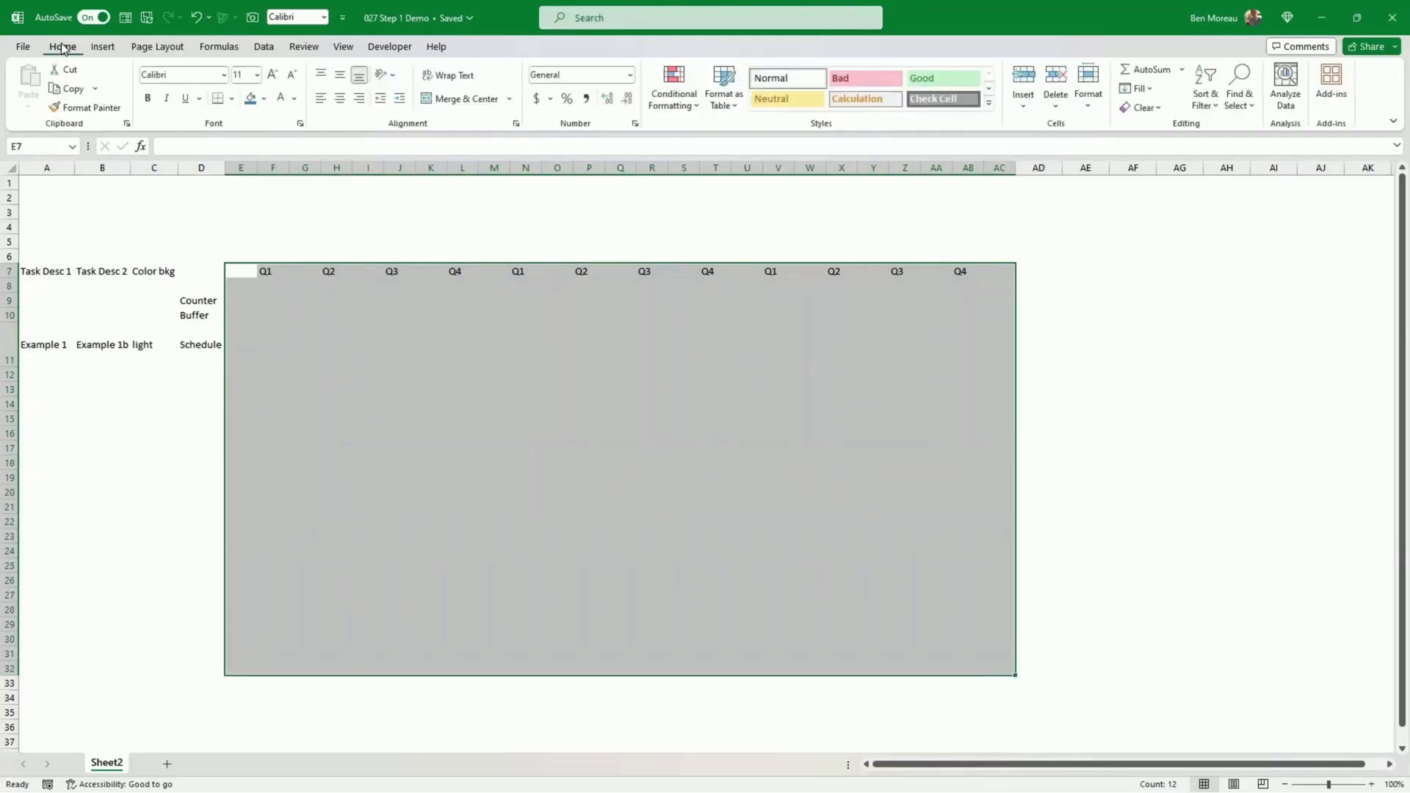
left_click(232, 100)
left_click(249, 243)
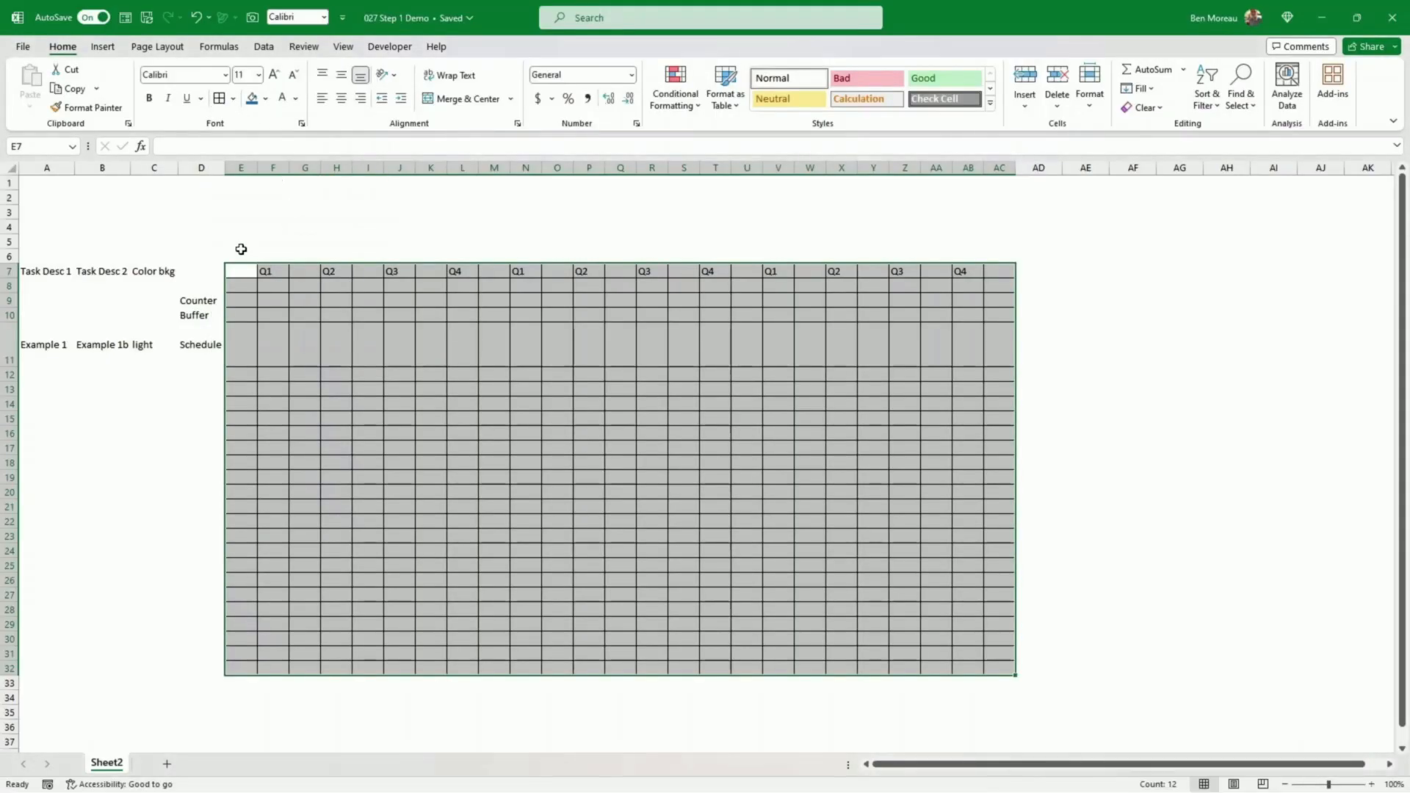
left_click(229, 289)
Step: Copy the first task block A9:D11 and paste it directly below, starting at A12
left_click_drag(214, 344, 65, 351)
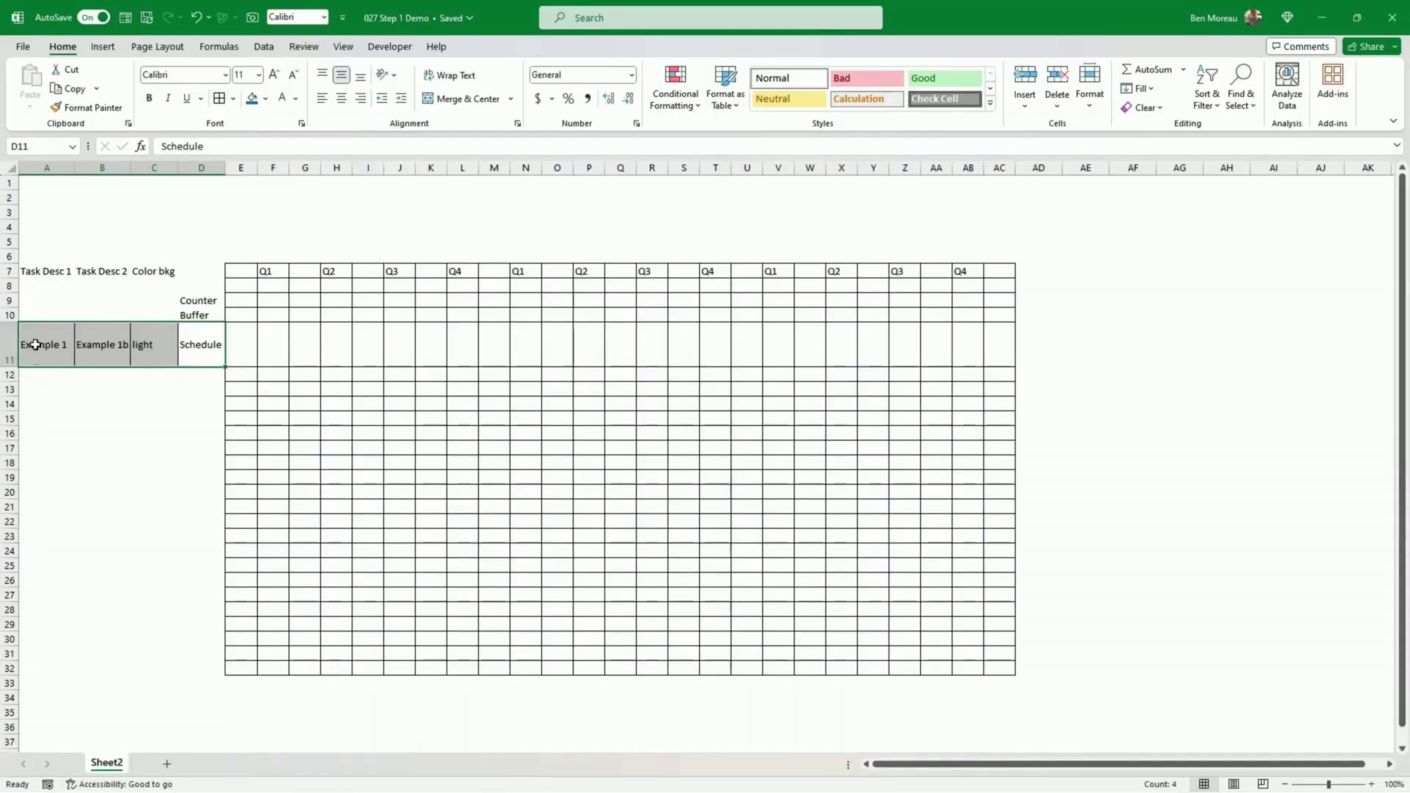
left_click_drag(43, 302, 214, 350)
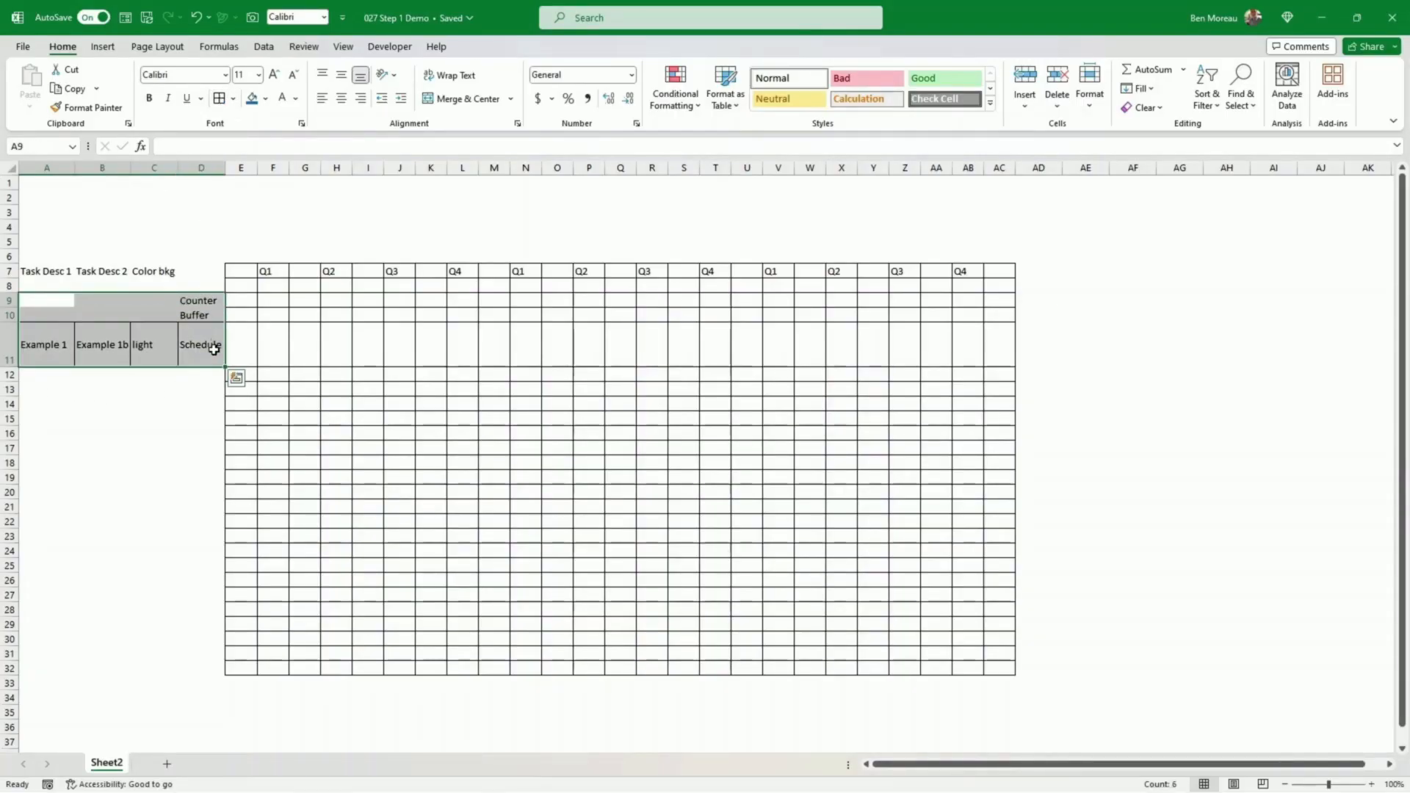
key("ctrl+c")
key("Down")
key("Down")
key("Down")
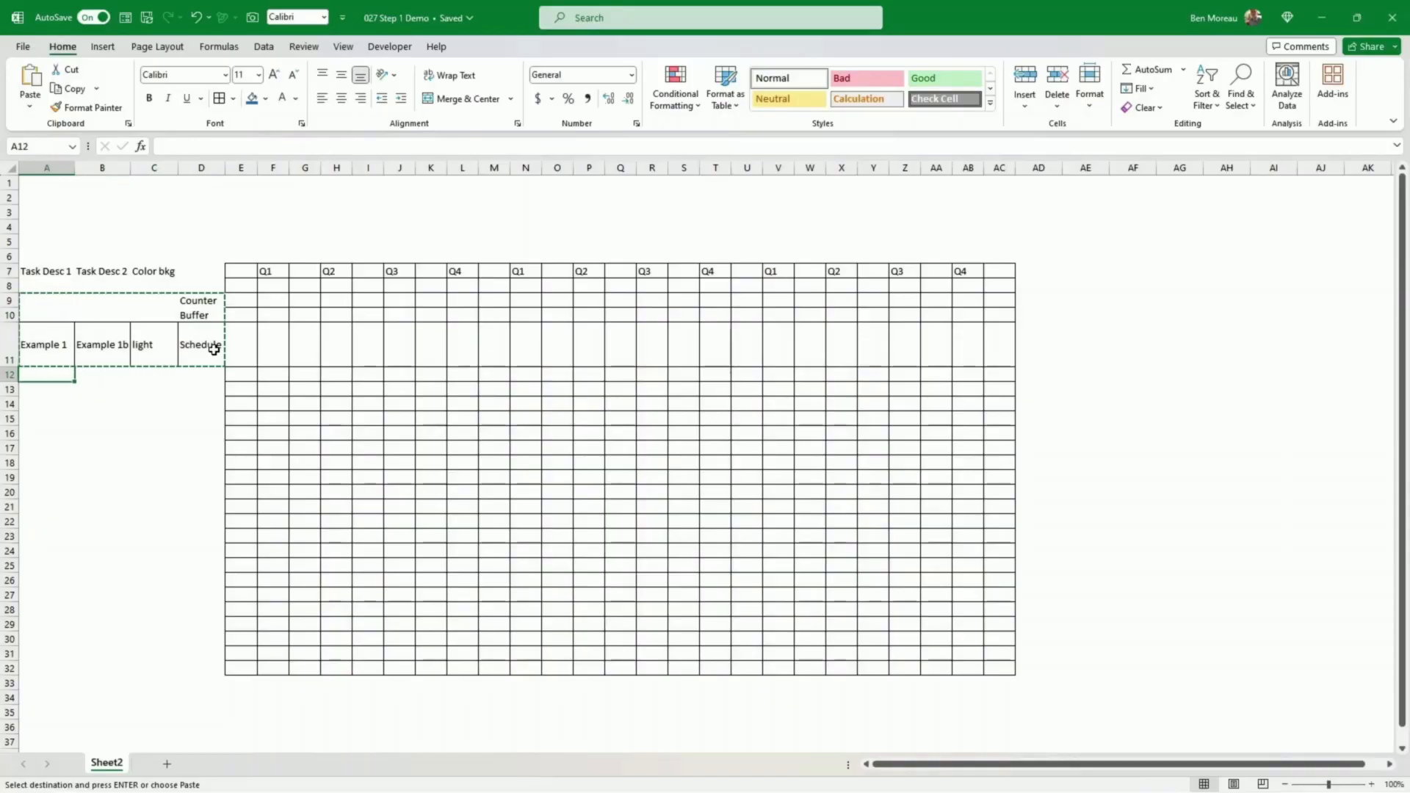
key("ctrl+v")
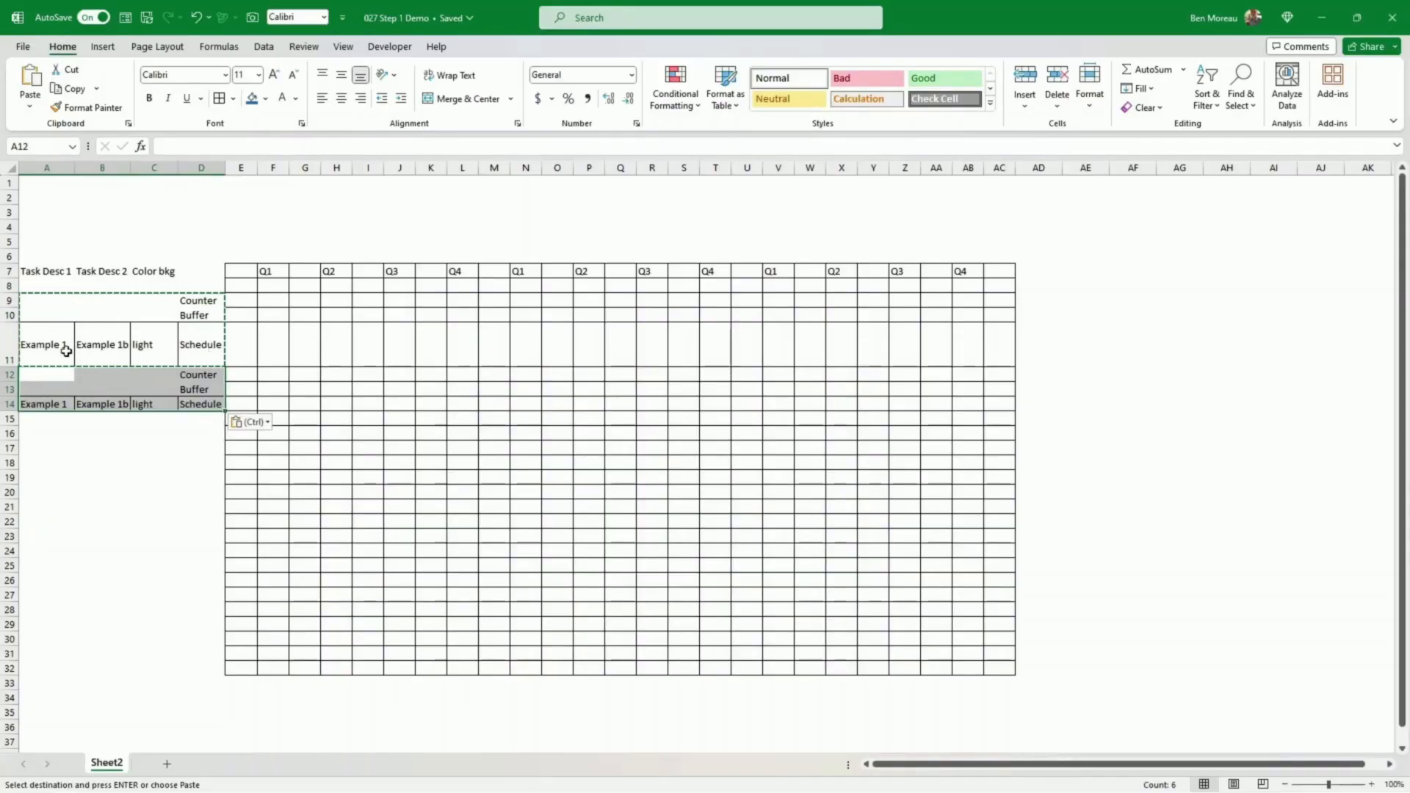
left_click(5, 375)
right_click(5, 375)
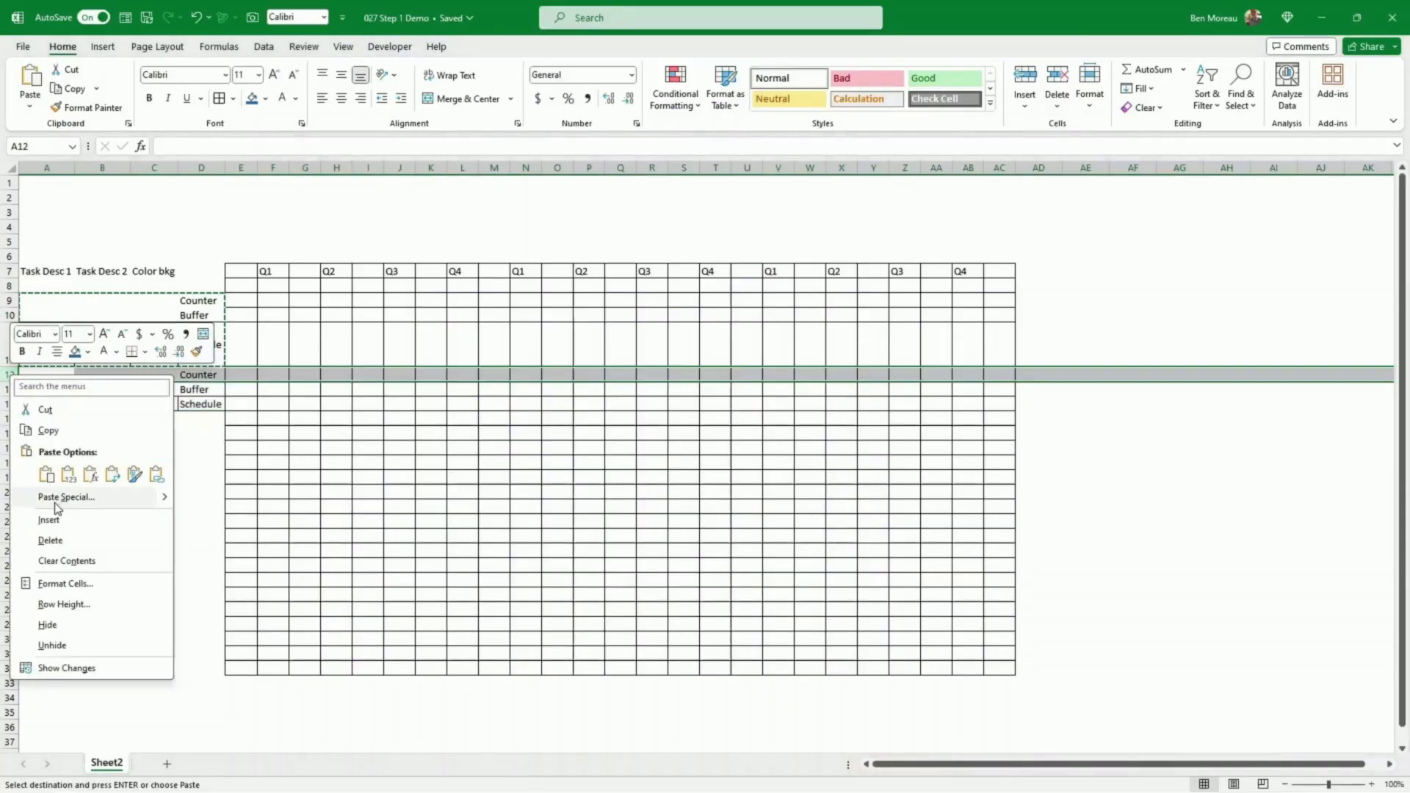
key("Escape")
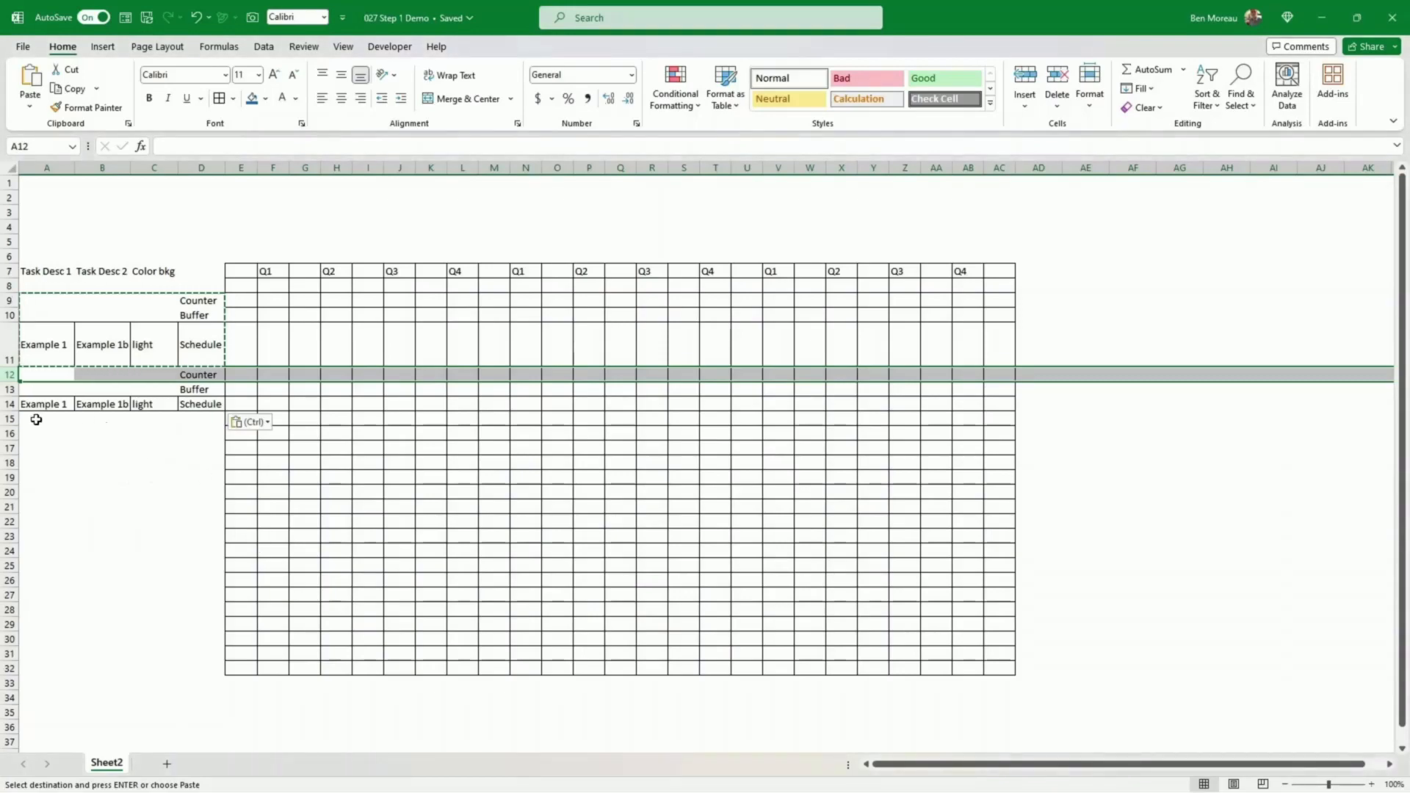
Step: Duplicate the whole task rows 9:11, including their row heights, so identical task blocks fill the sheet down to row 23
left_click_drag(10, 301, 12, 340)
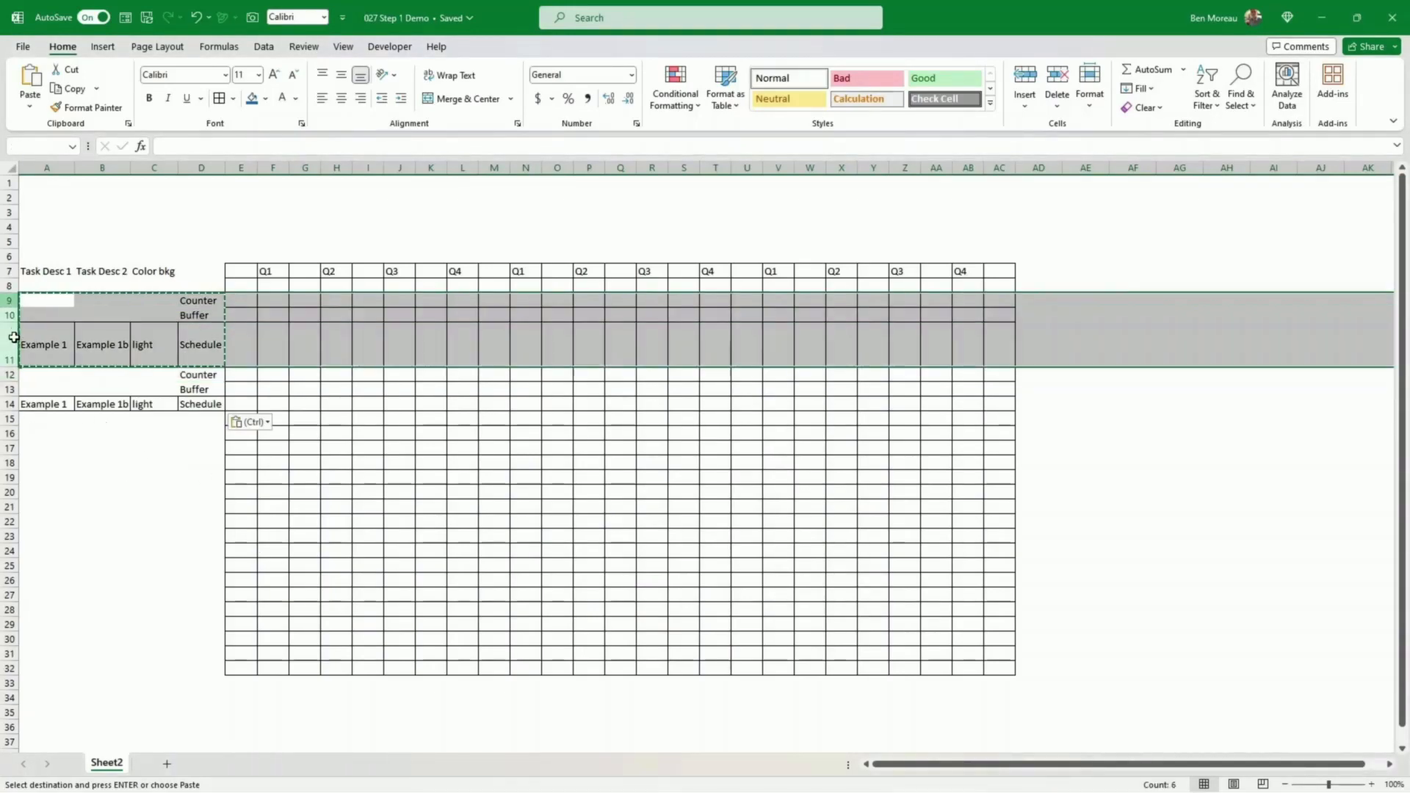
key("ctrl+c")
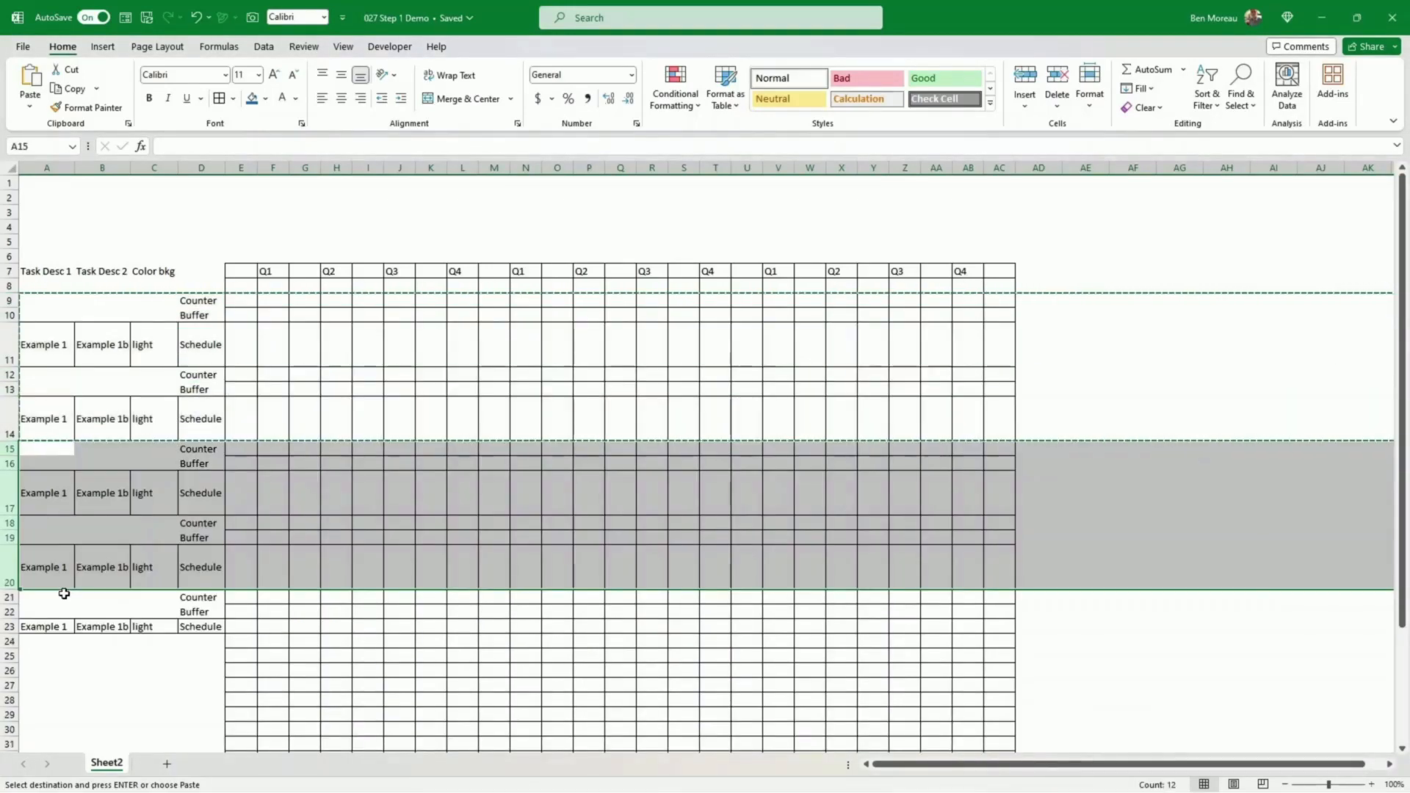
left_click(62, 596)
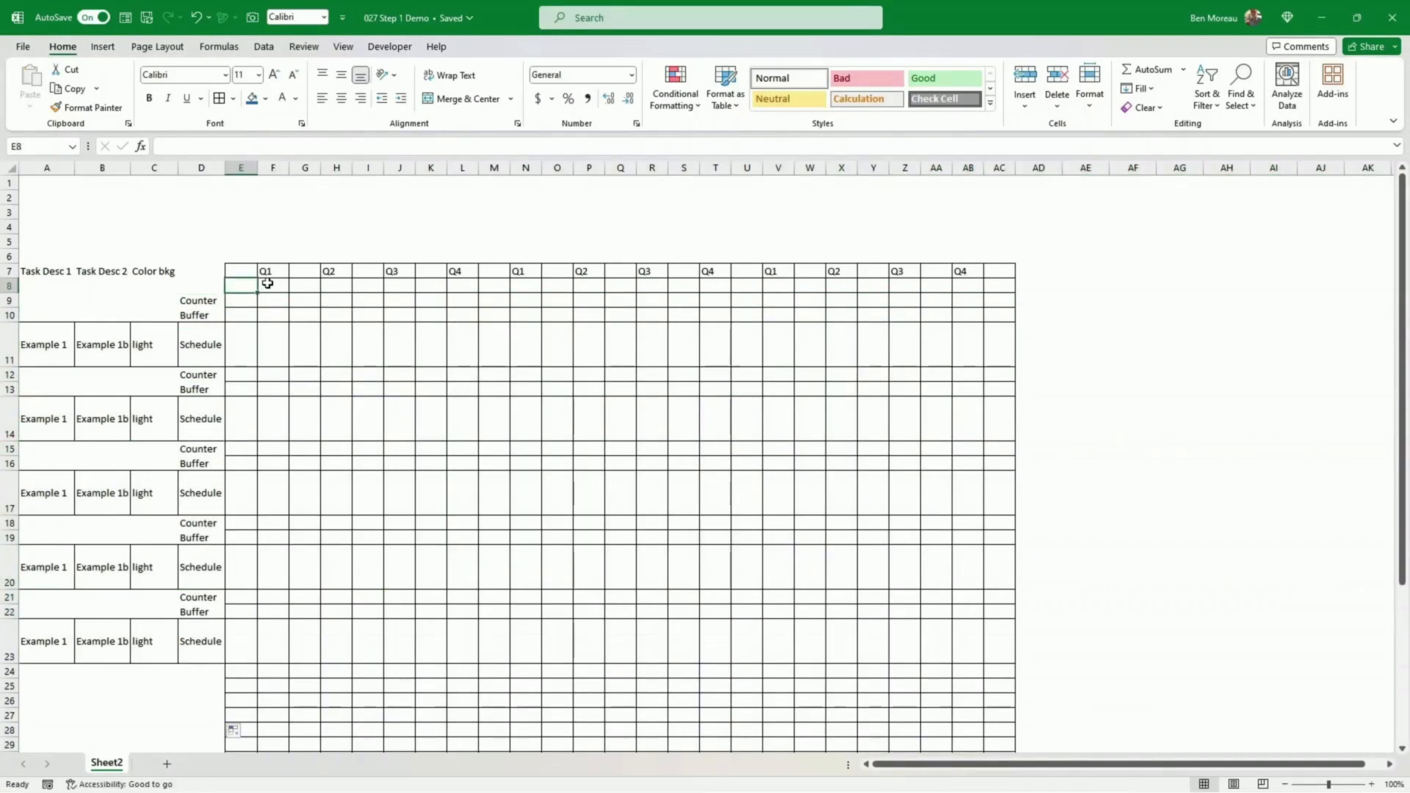
Step: Enter the alternating column labels Symbol, Text, Symbol and Text in E8:H8
type("Symbol")
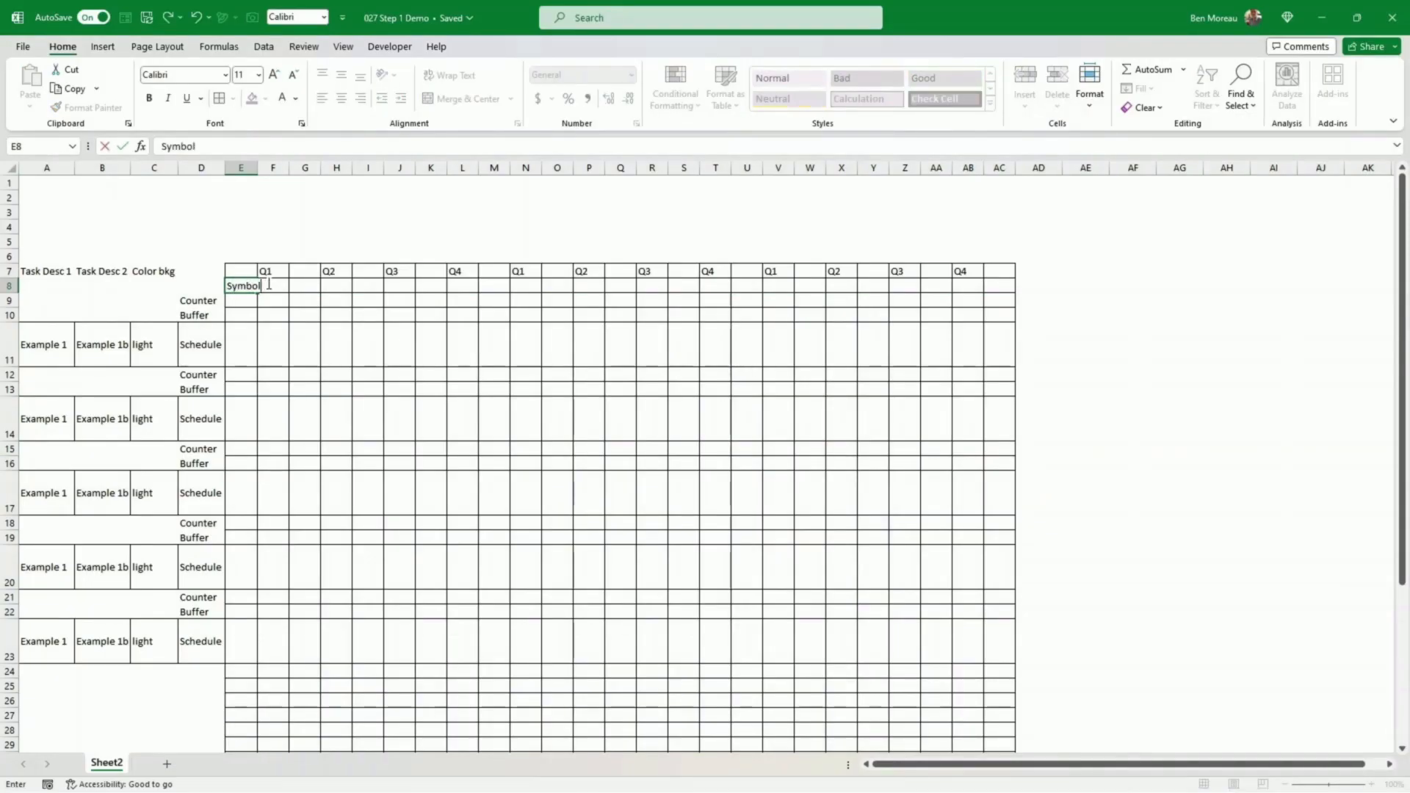
left_click(268, 284)
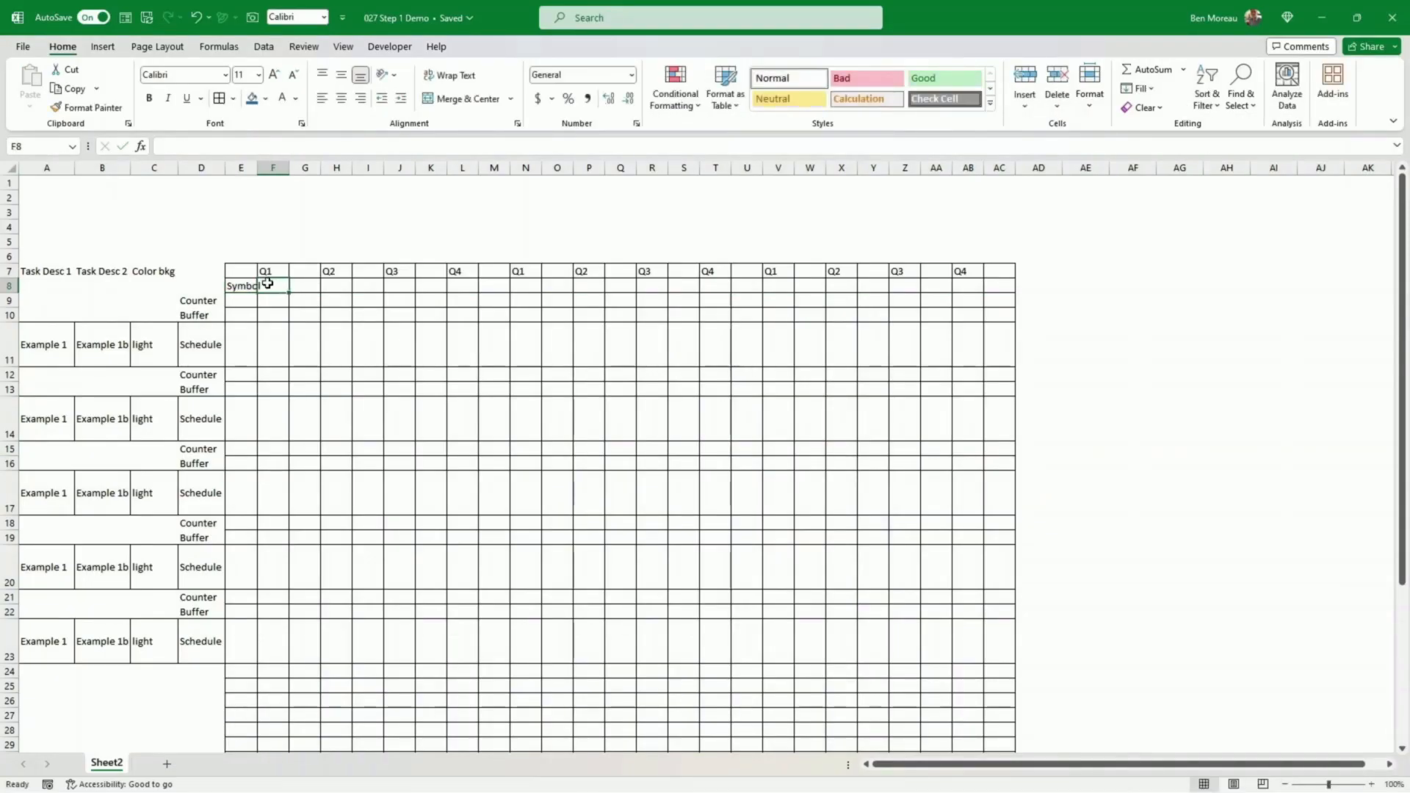
type("Text")
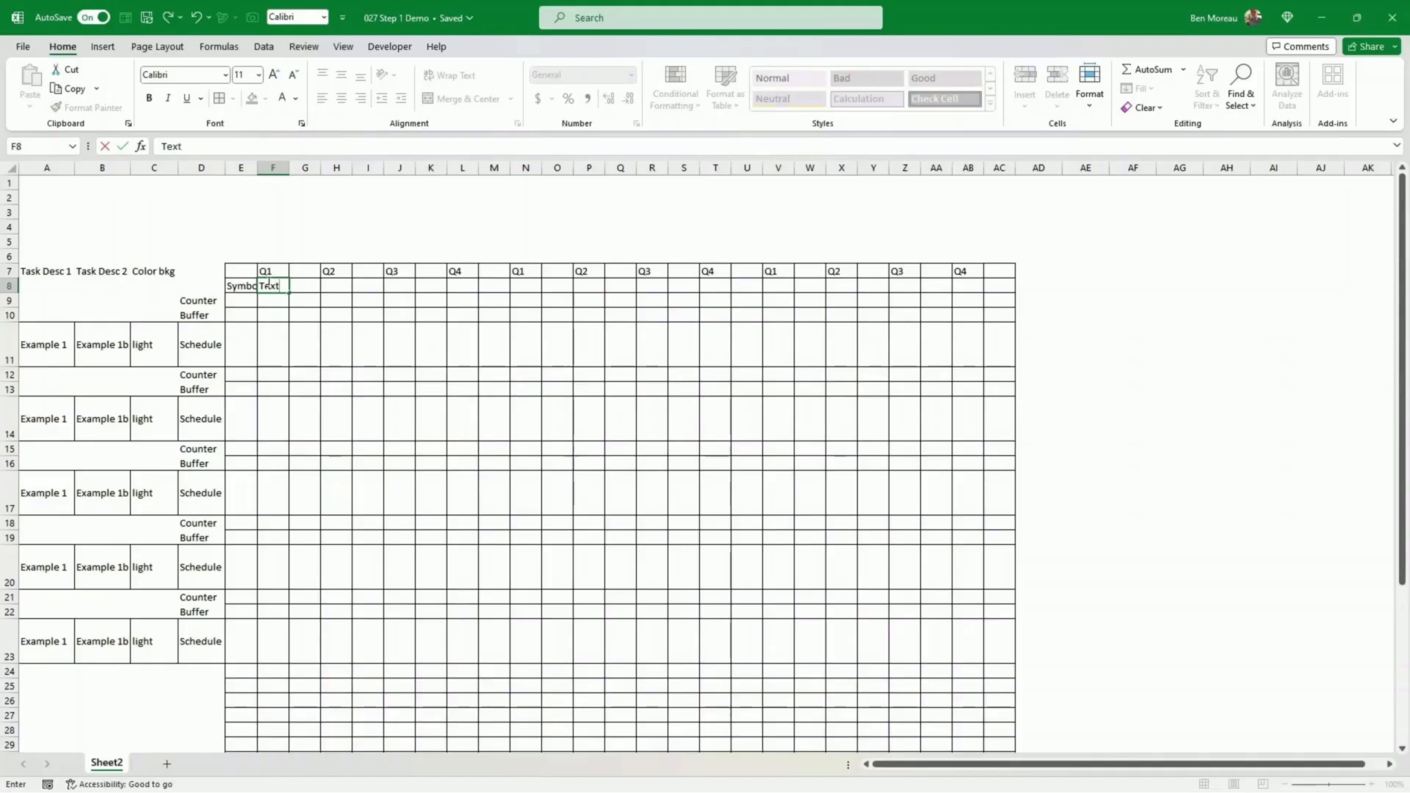
key("Tab")
type("S")
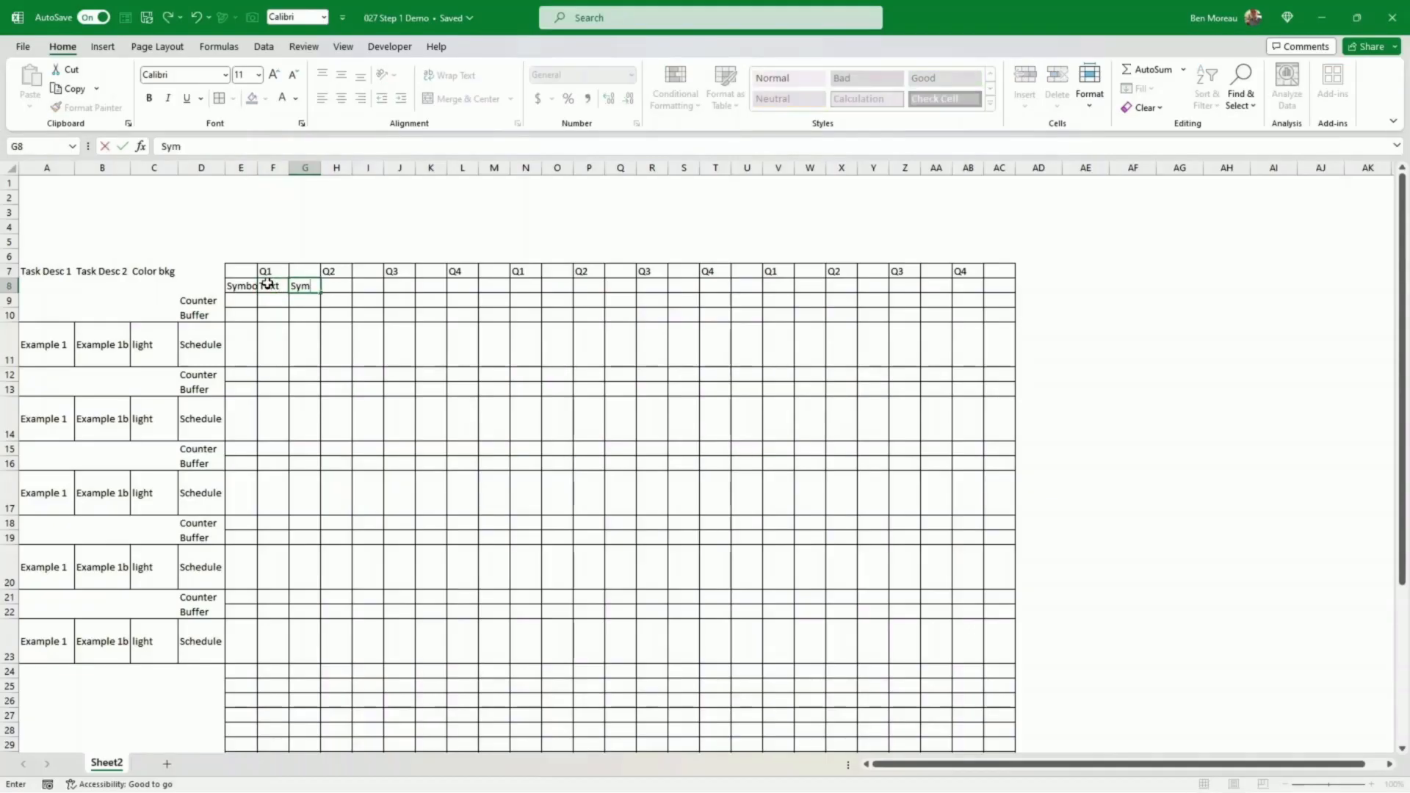
type("ymbol")
key("Tab")
type("T")
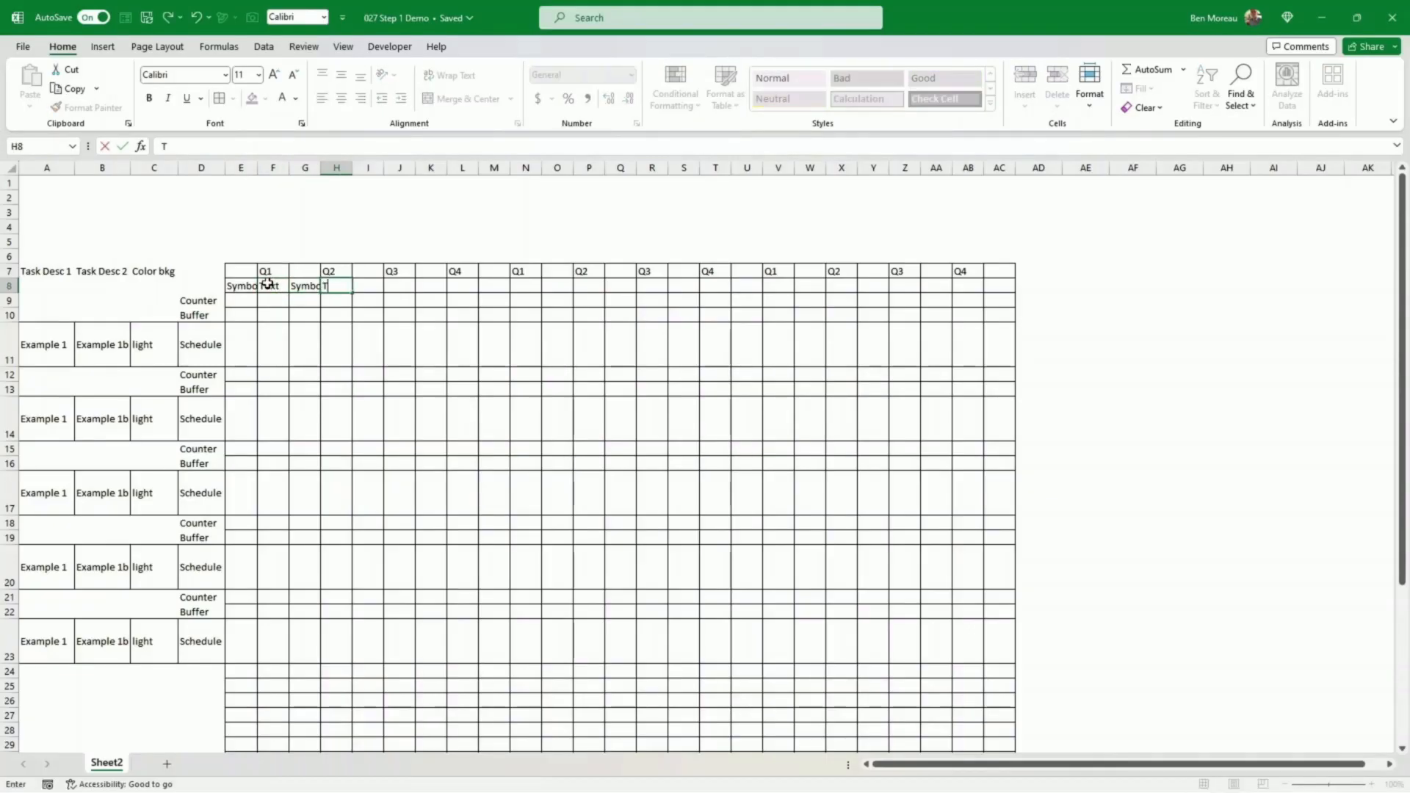
type("ext")
key("Tab")
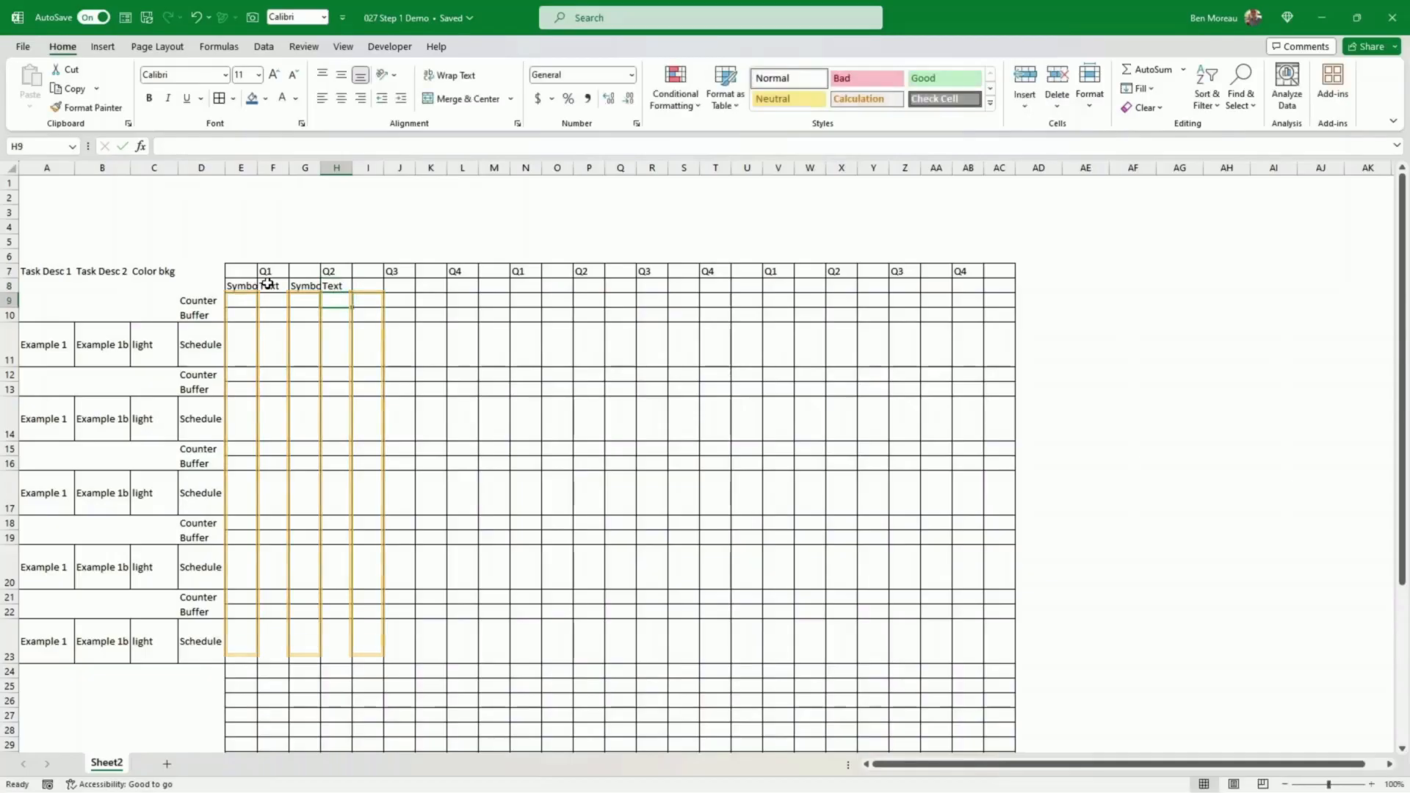
Step: Autofit timeline columns E:AC and widen them all to one equal width that fits the Symbol label
left_click(243, 169)
left_click_drag(244, 169, 1014, 167)
double_click(1014, 167)
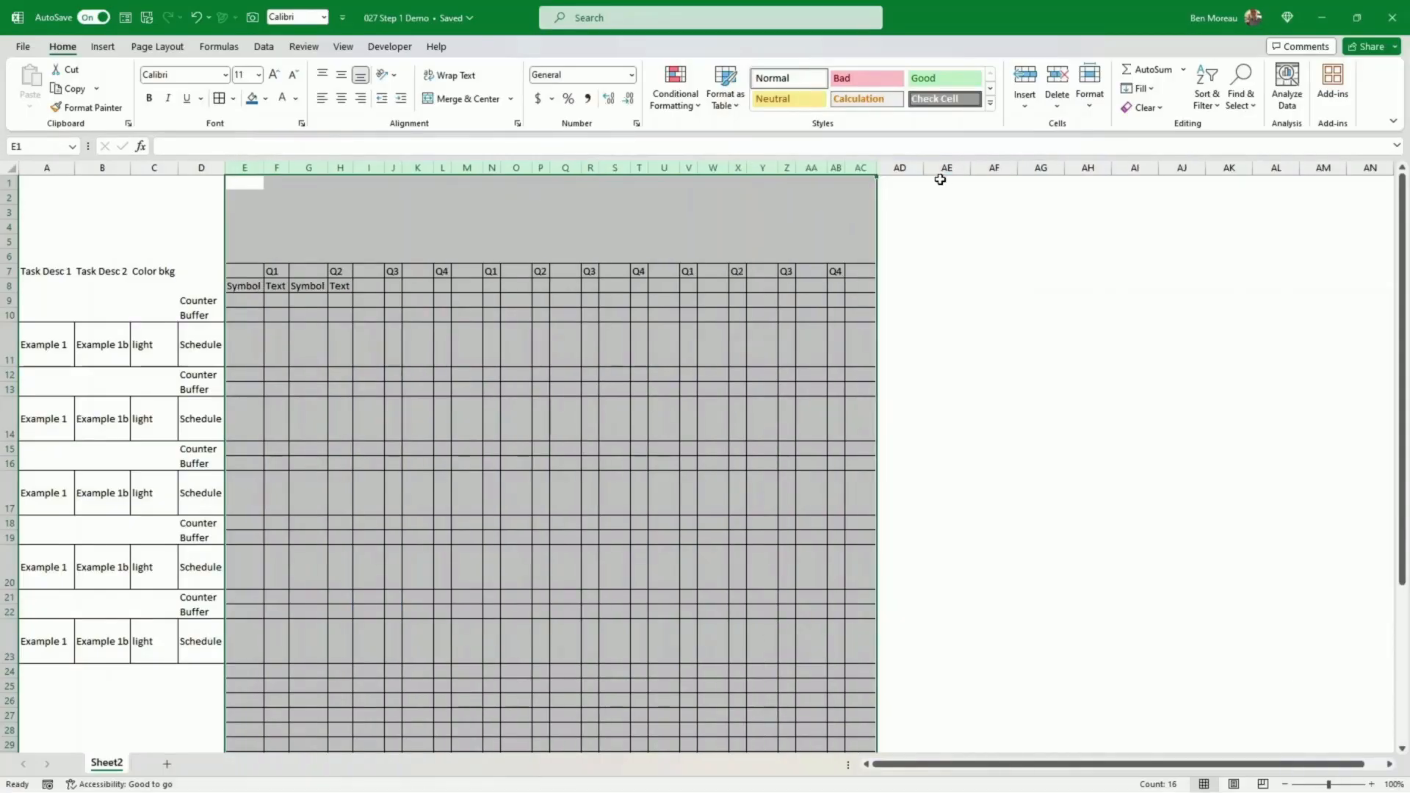
left_click_drag(876, 167, 884, 198)
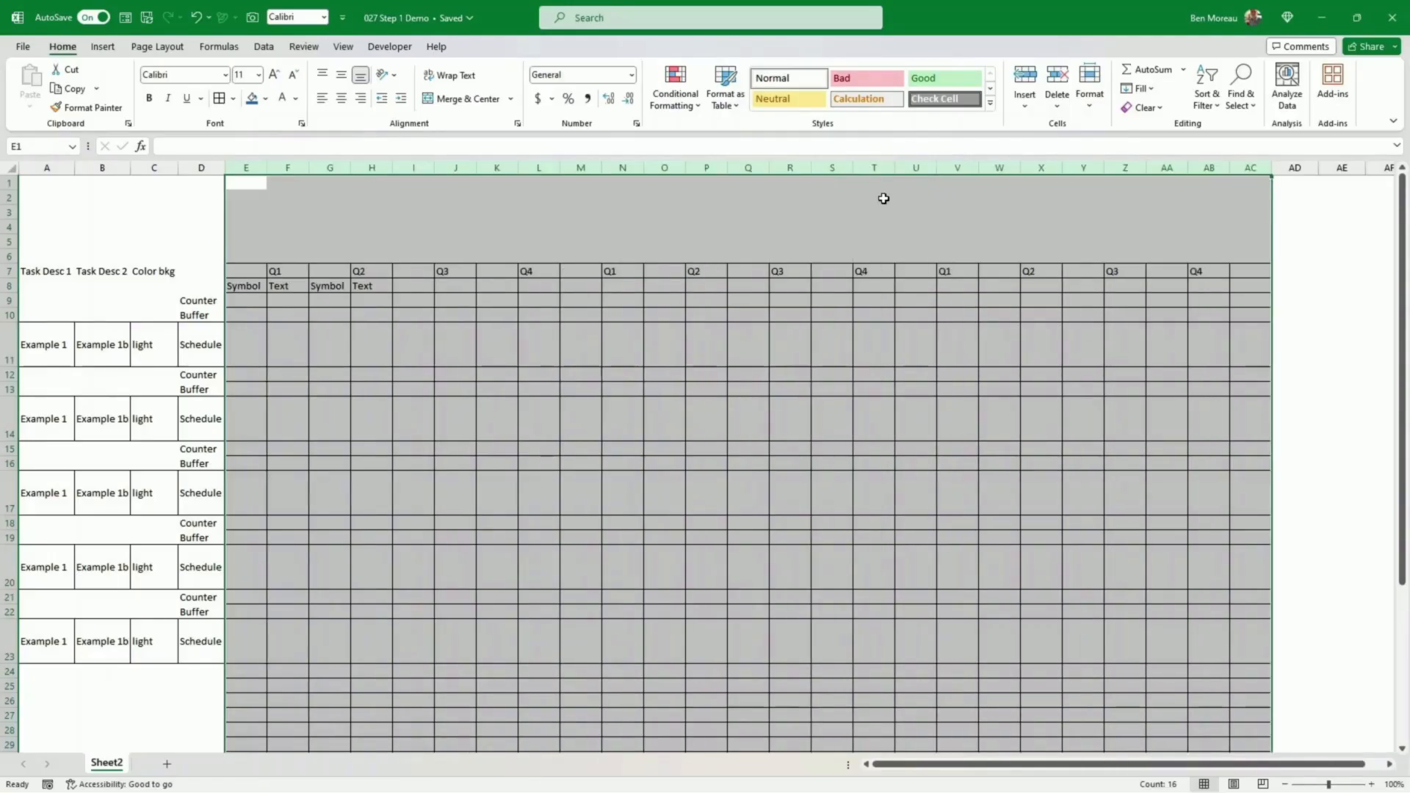
left_click(154, 419)
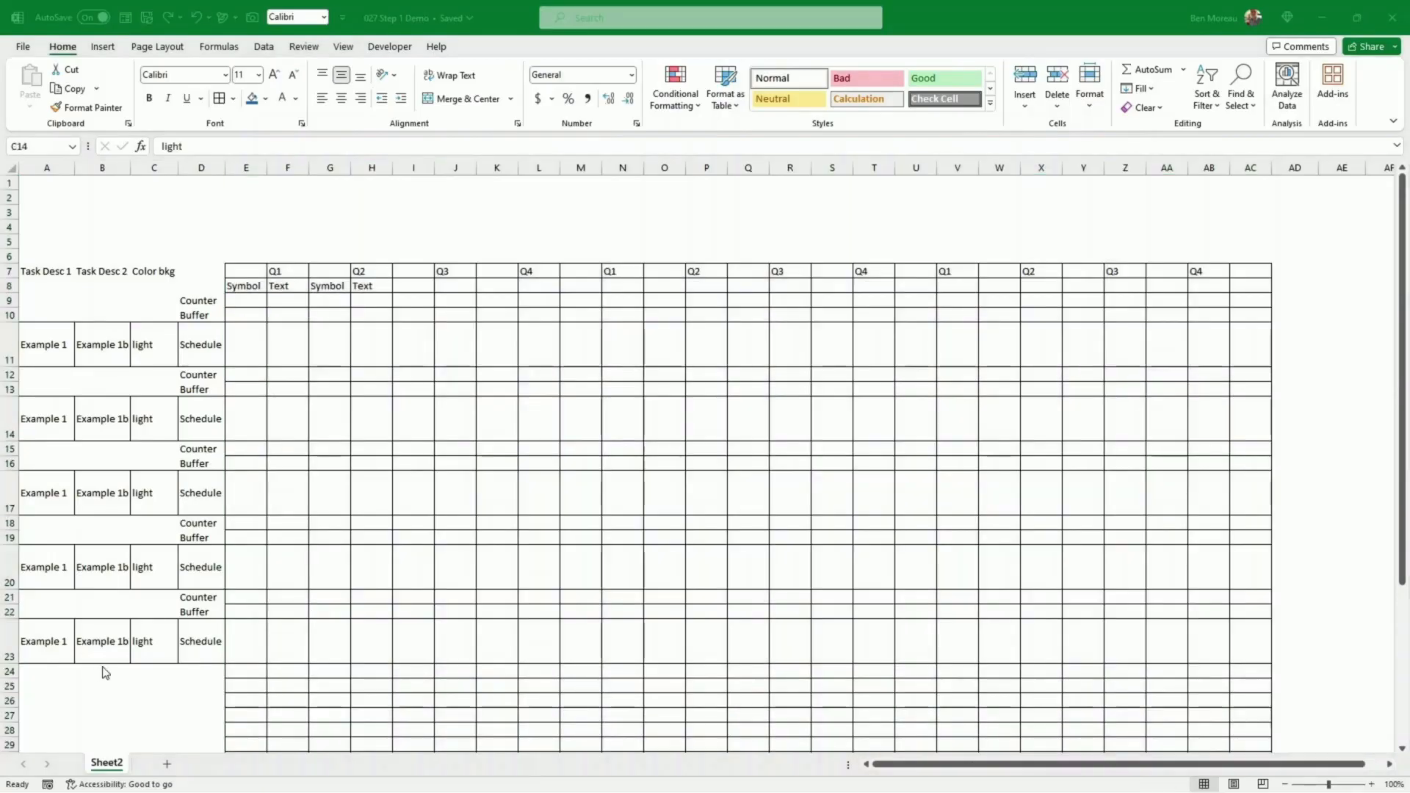
Step: Add a new worksheet and name it Validation
left_click(167, 765)
right_click(167, 765)
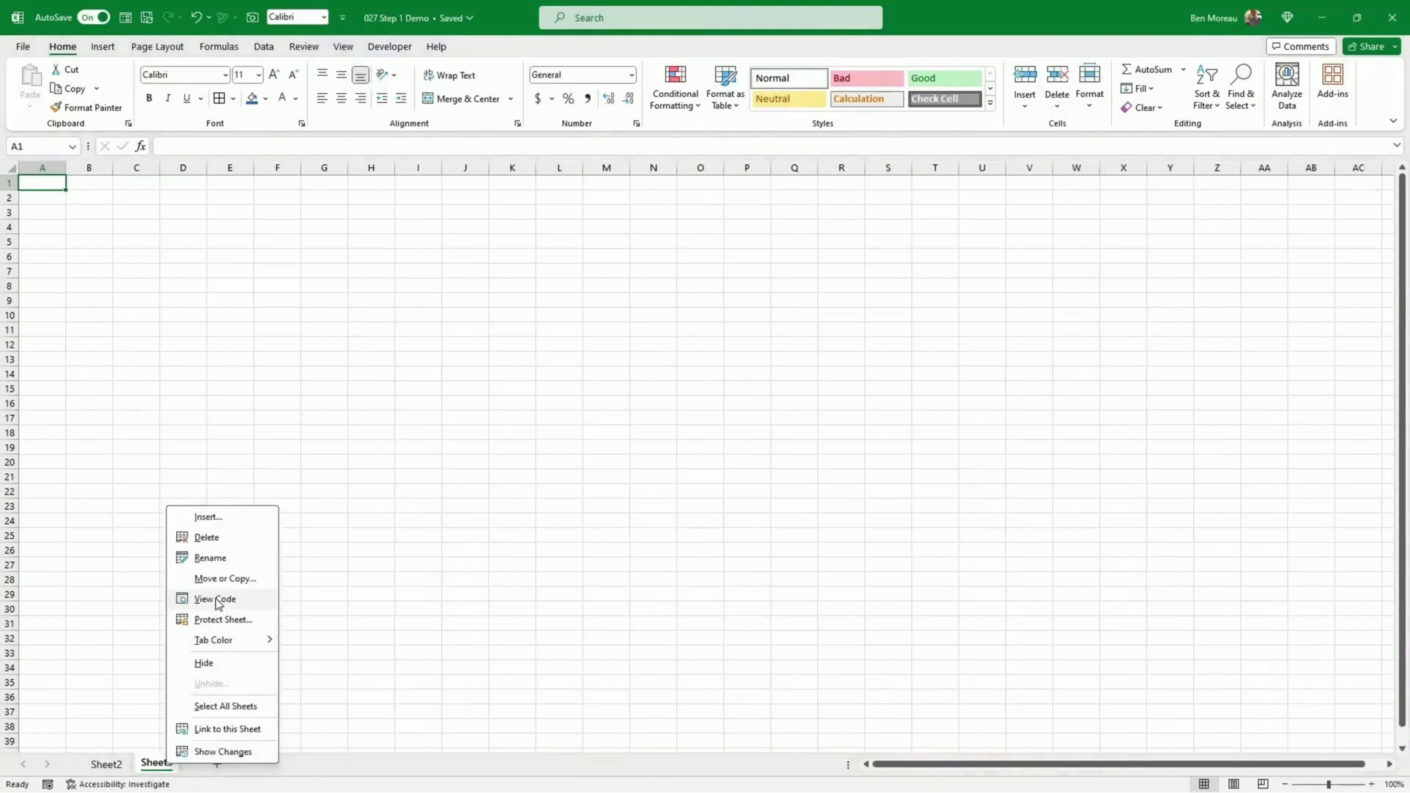
left_click(214, 559)
type("Validation")
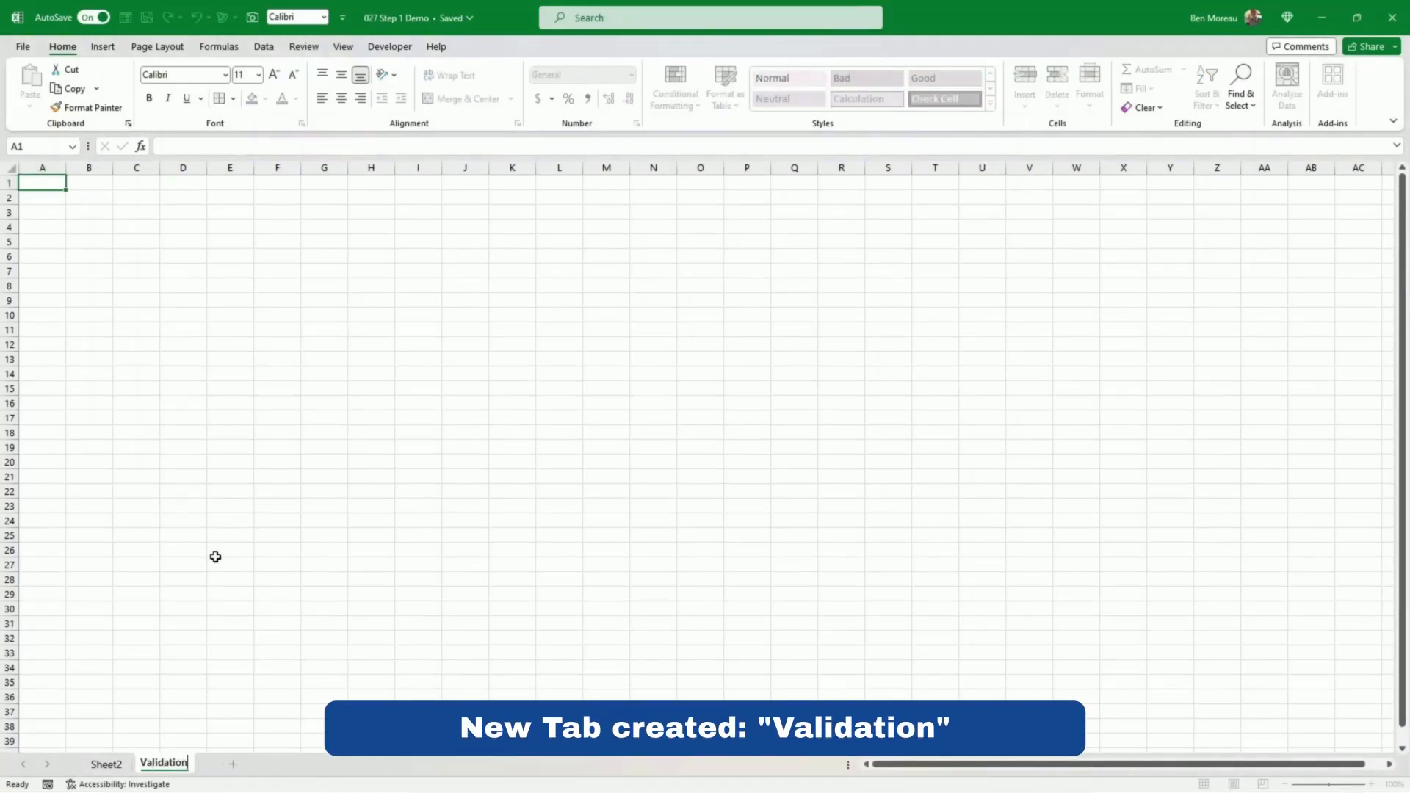
key("Return")
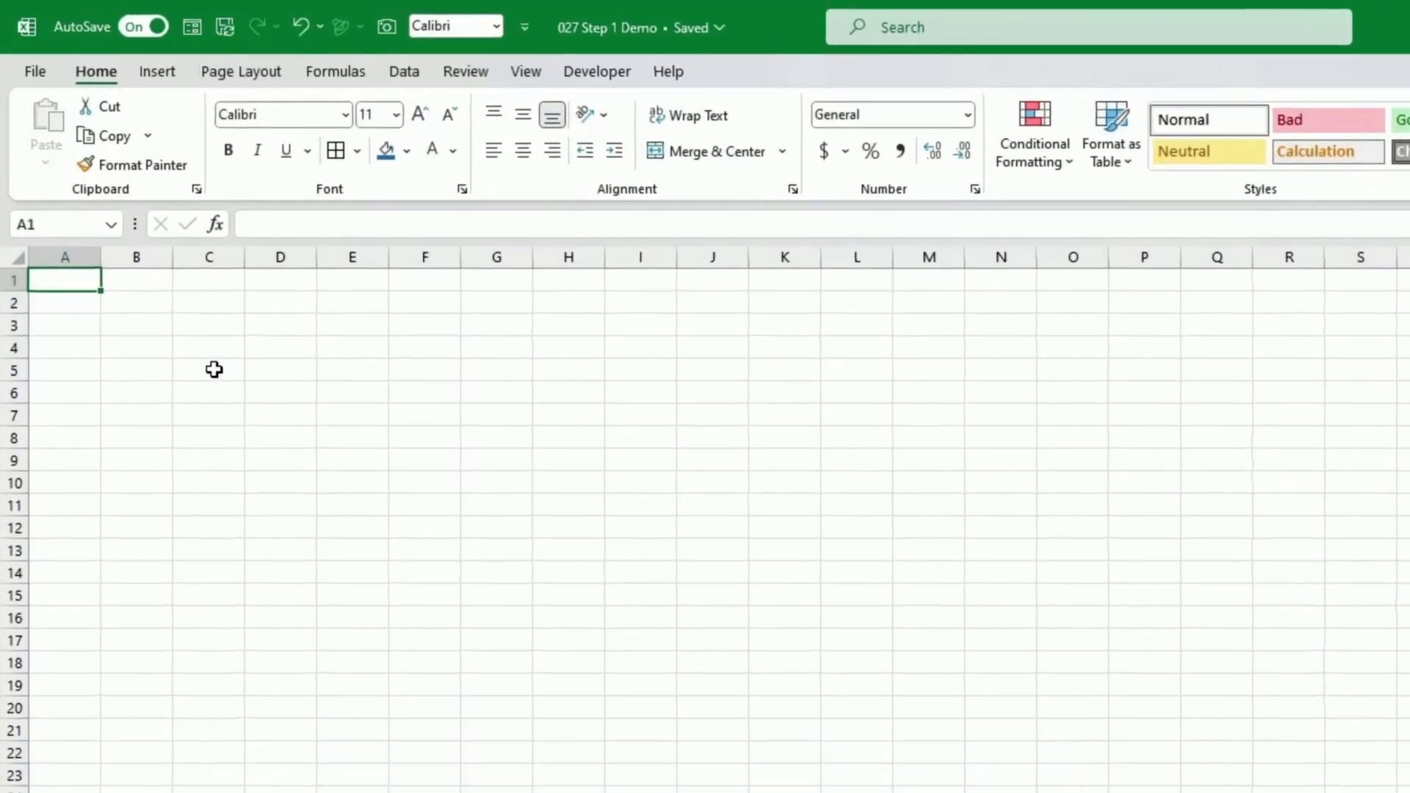
Step: Enter the header Symbol in C5 with the list entries S in C6 and E in C7
left_click(214, 370)
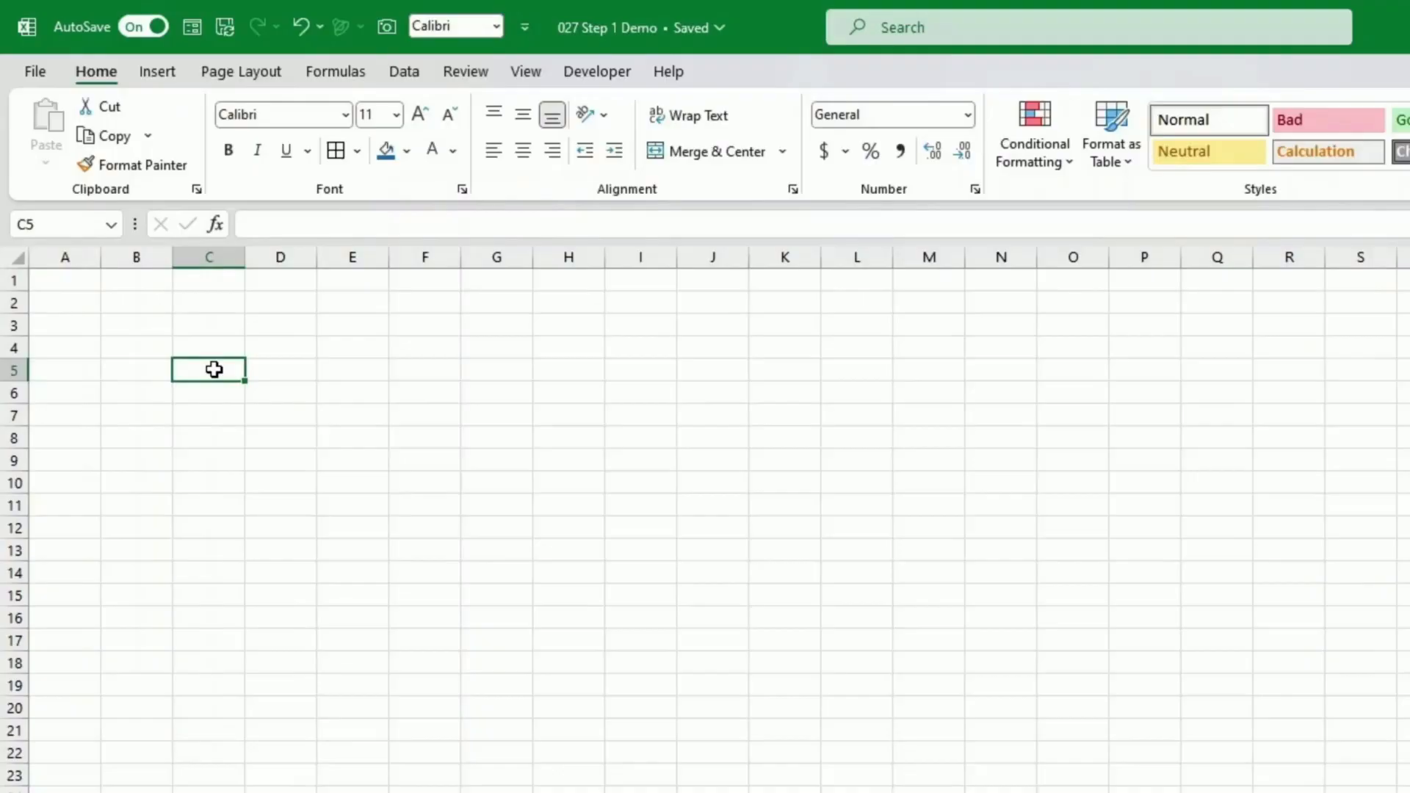
type("Symbol")
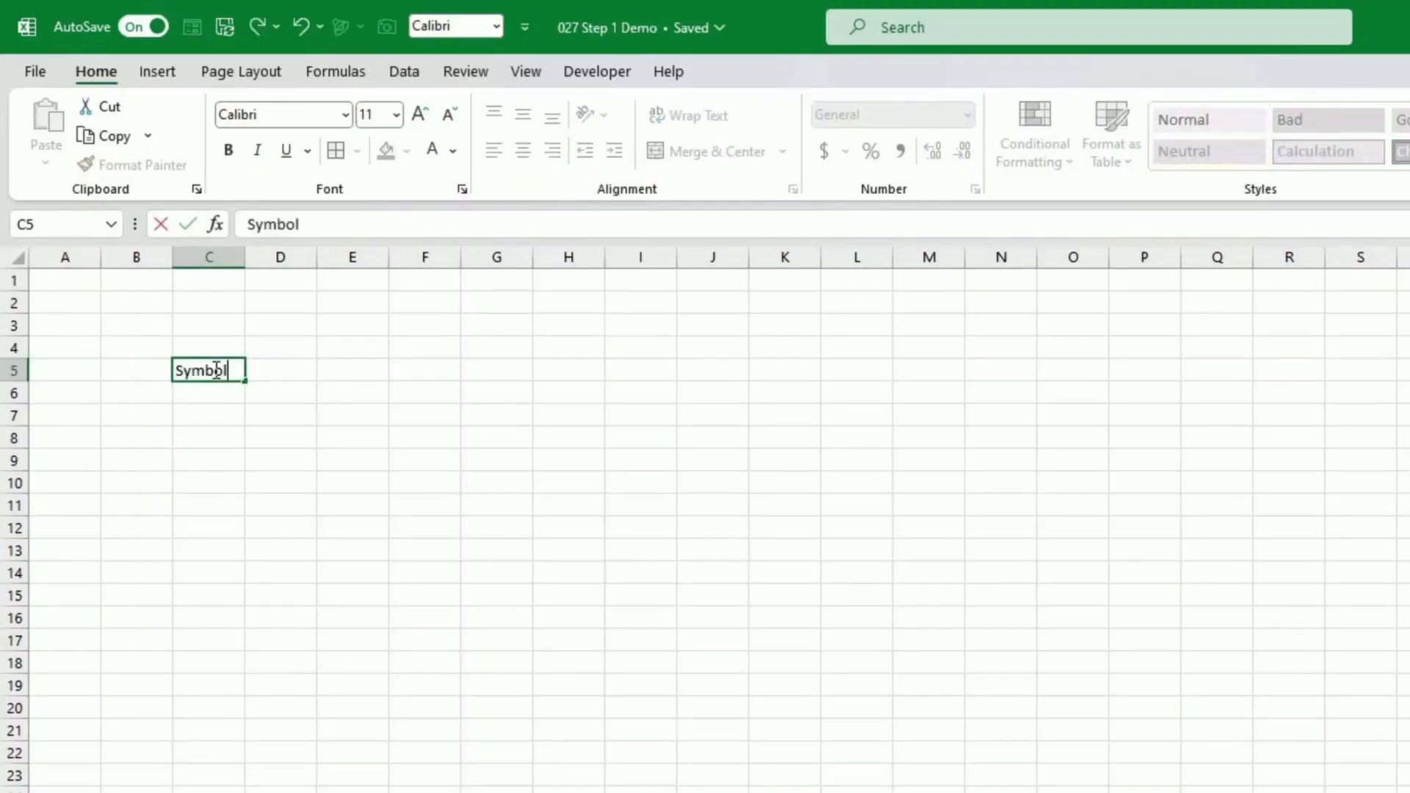
key("Return")
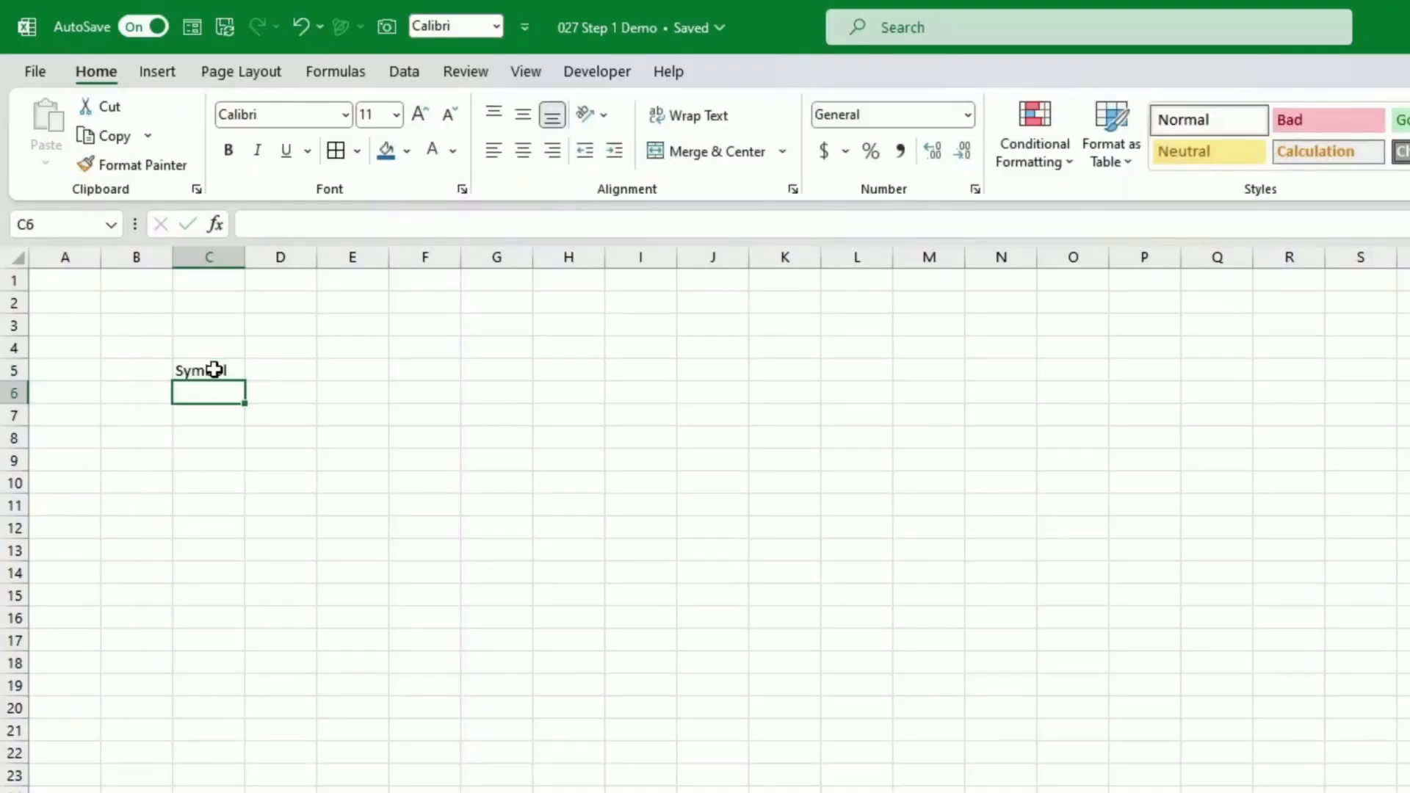
type("S")
key("Delete")
key("Return")
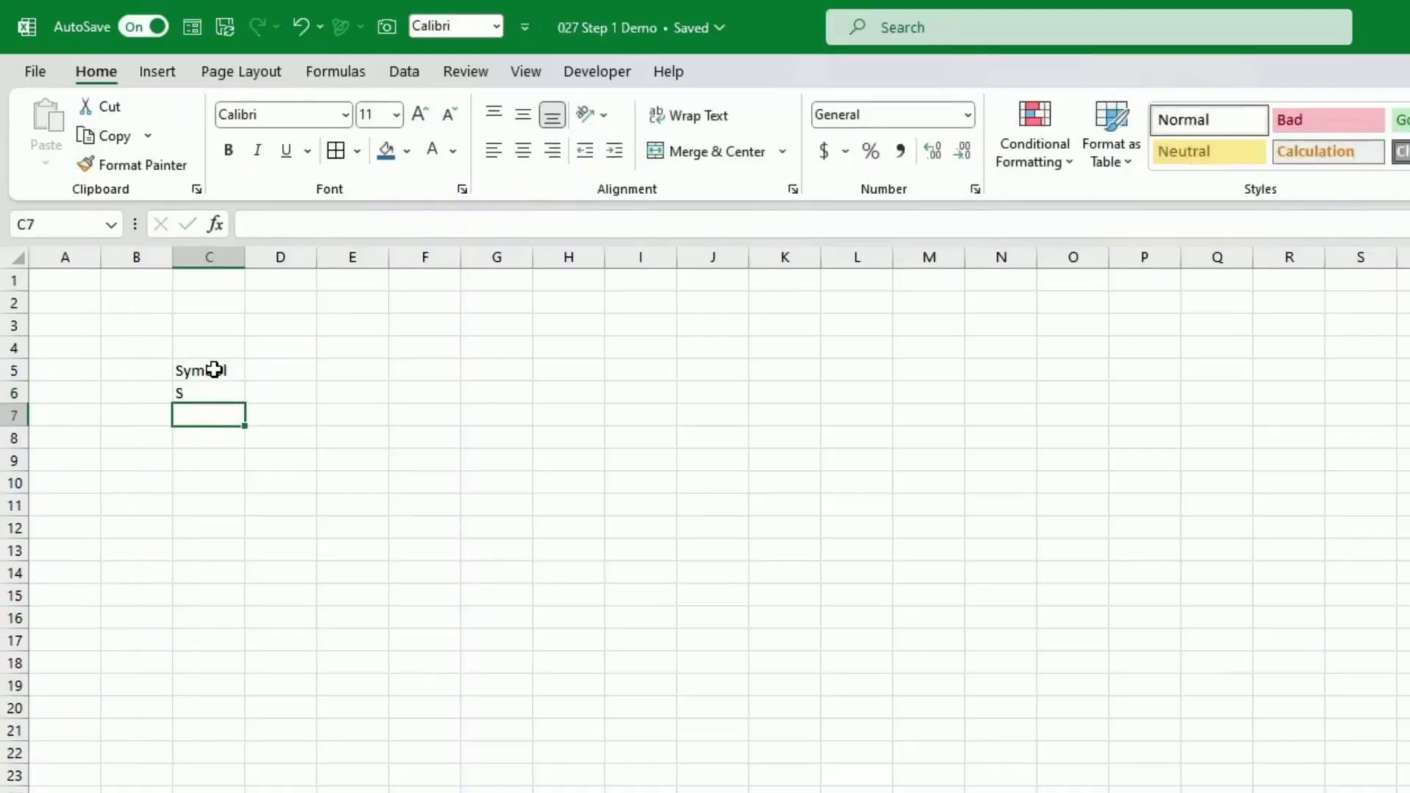
type("E")
key("Return")
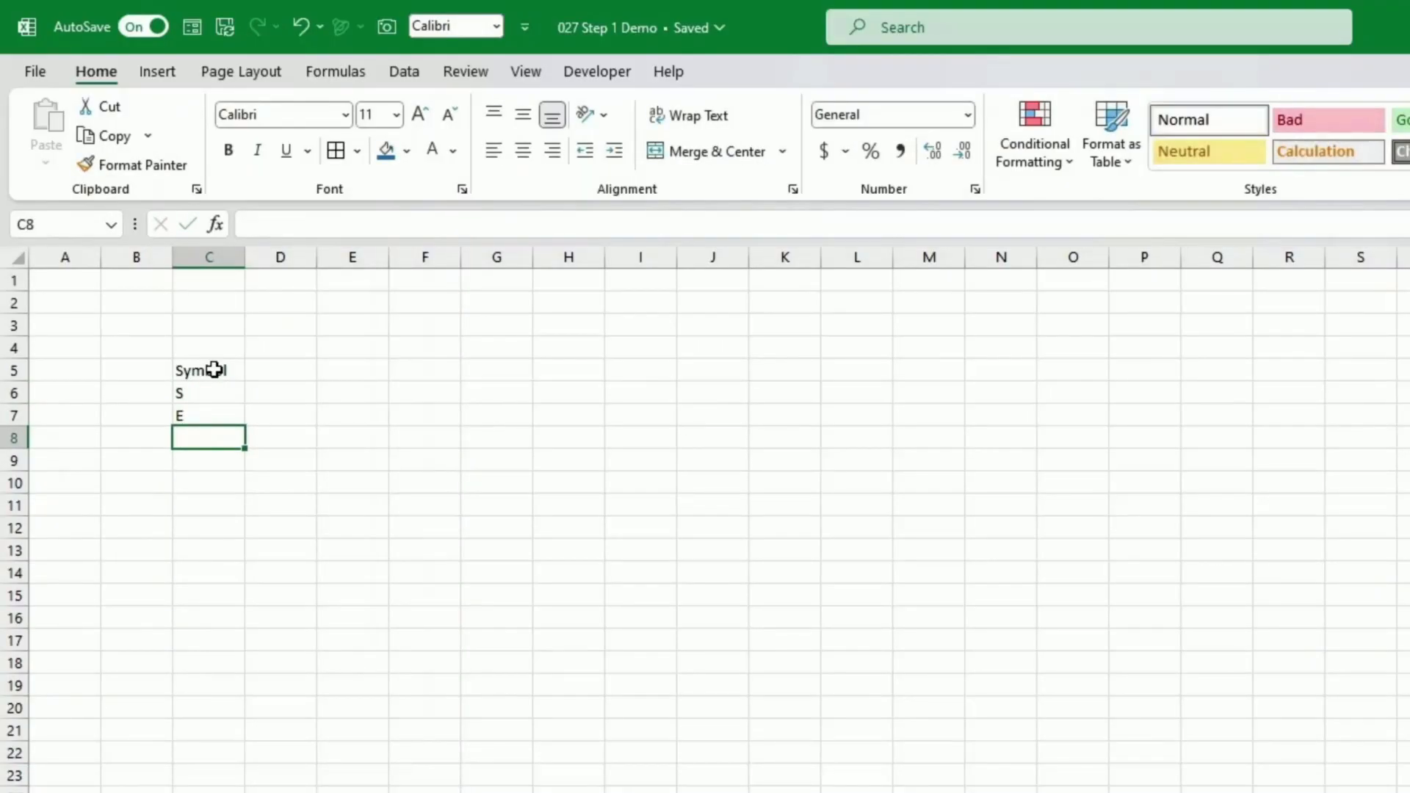
Step: Apply all borders to C6:C8, including the blank entry, and hide the gridlines on the Validation sheet
left_click_drag(220, 392, 214, 434)
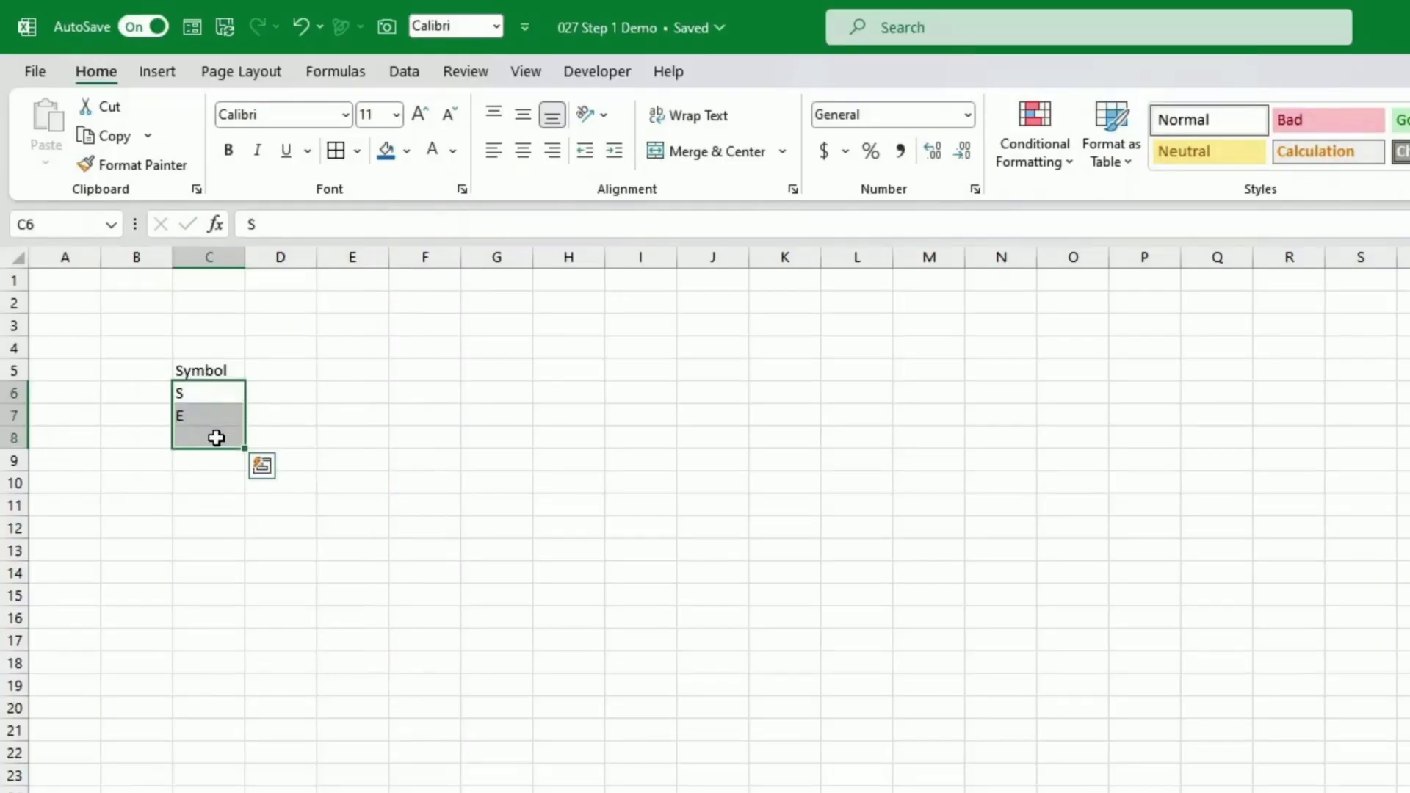
left_click(338, 158)
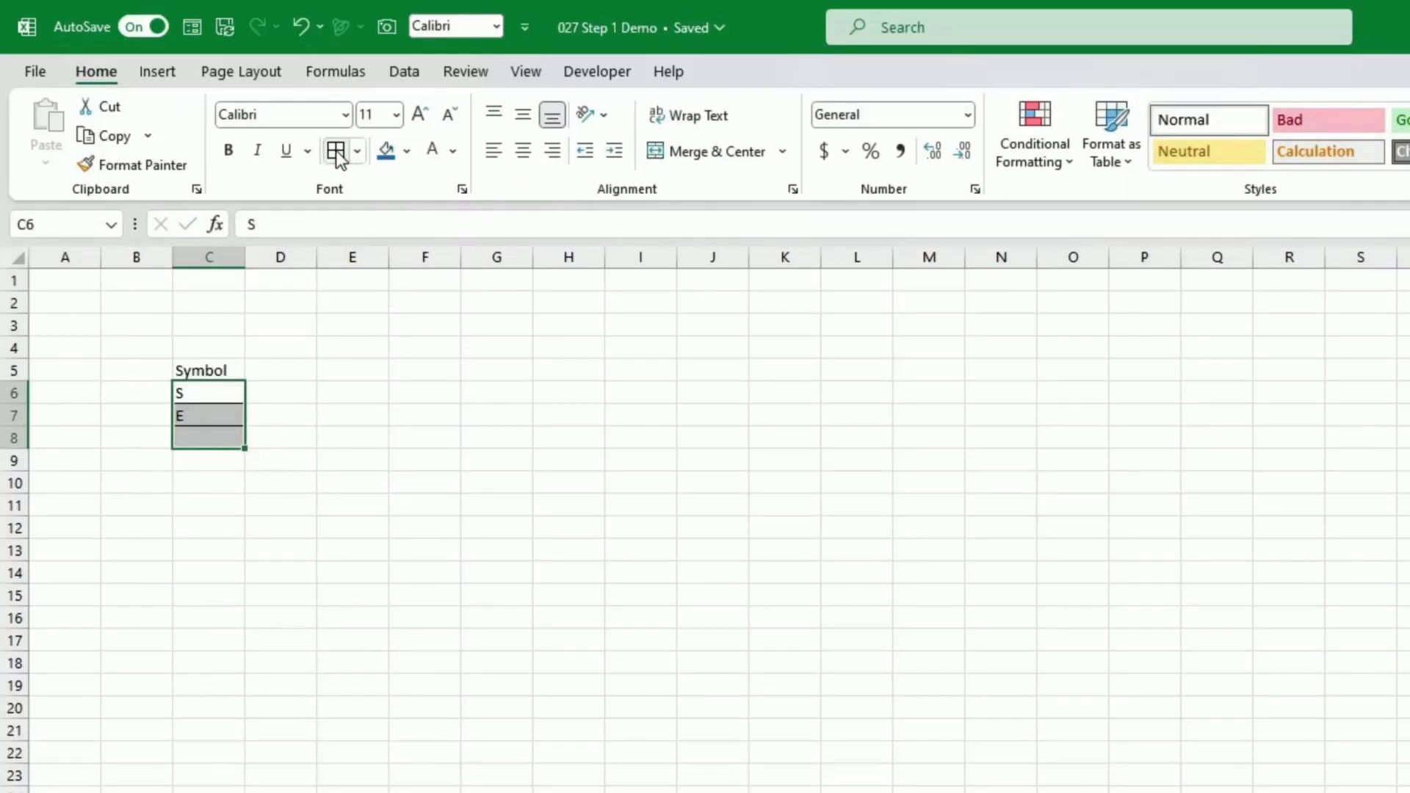
left_click(526, 70)
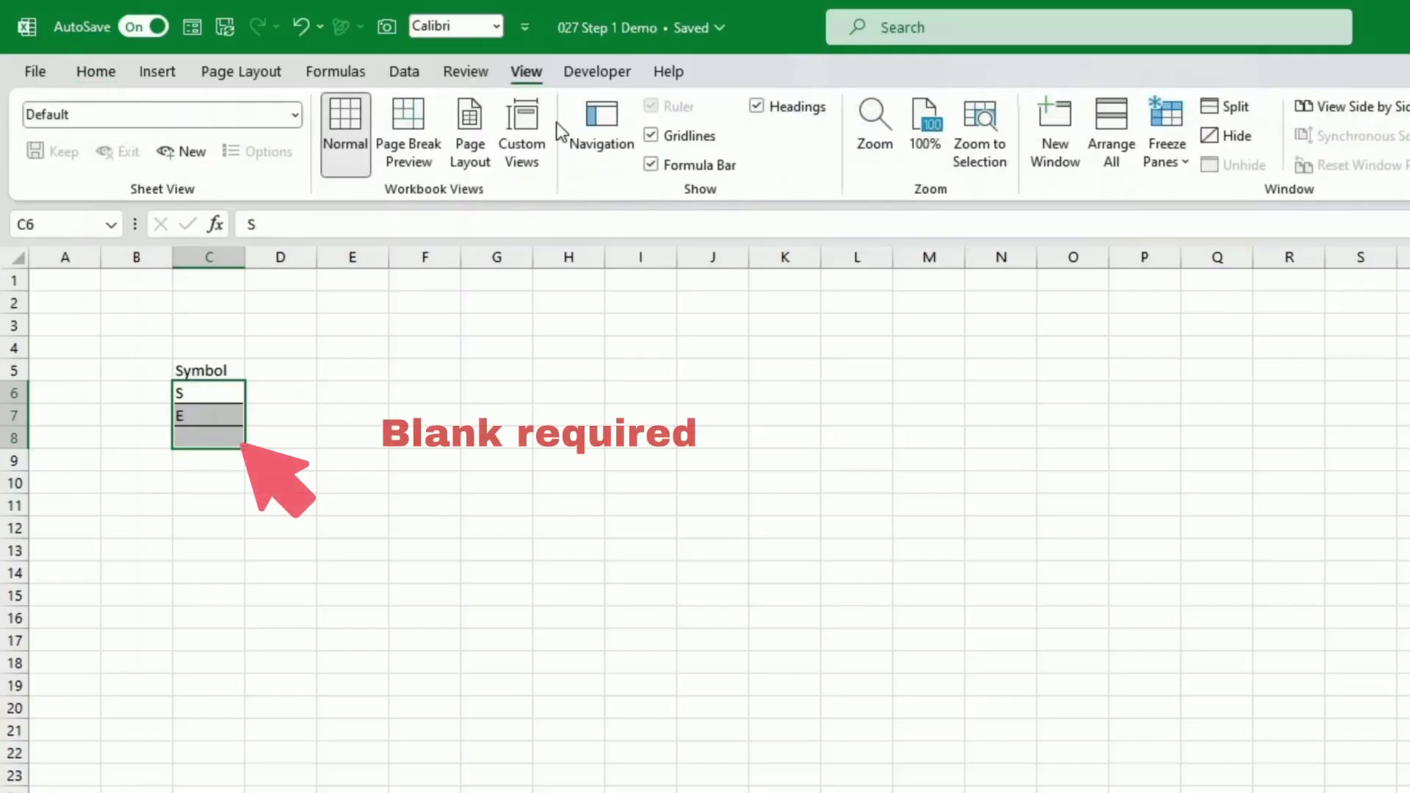
left_click(651, 137)
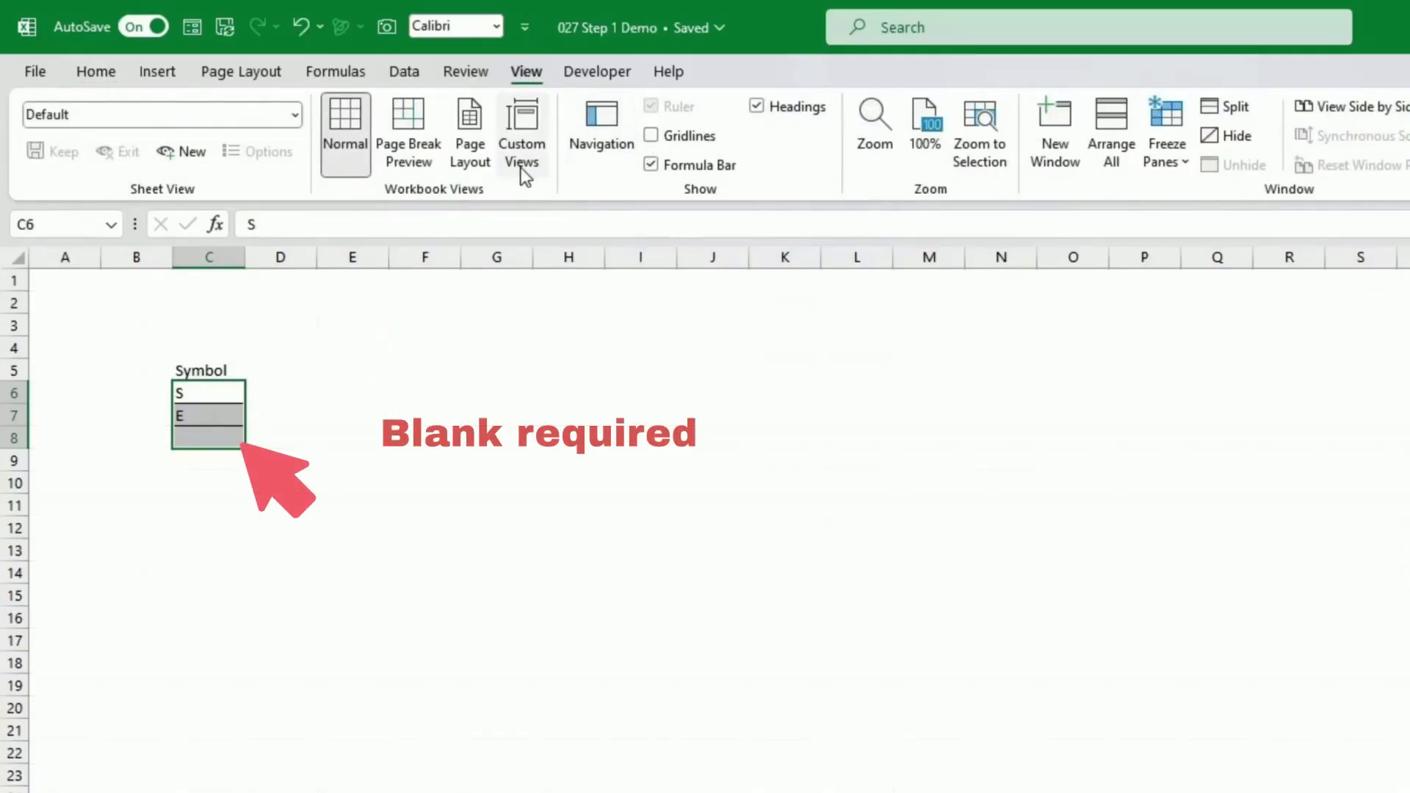
left_click(94, 73)
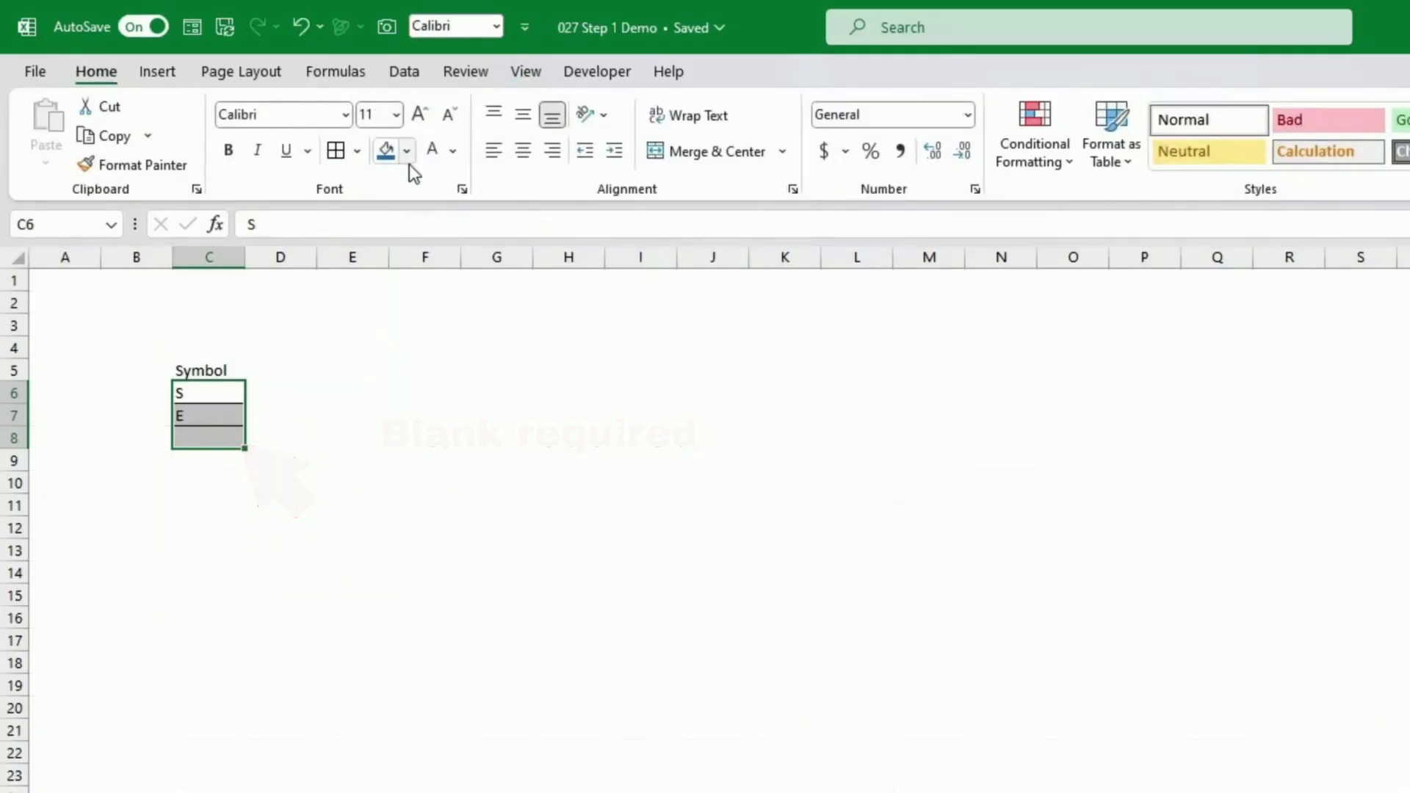
Step: Fill the symbol list cells C6:C8 with light blue and center their contents
left_click(407, 152)
left_click(461, 239)
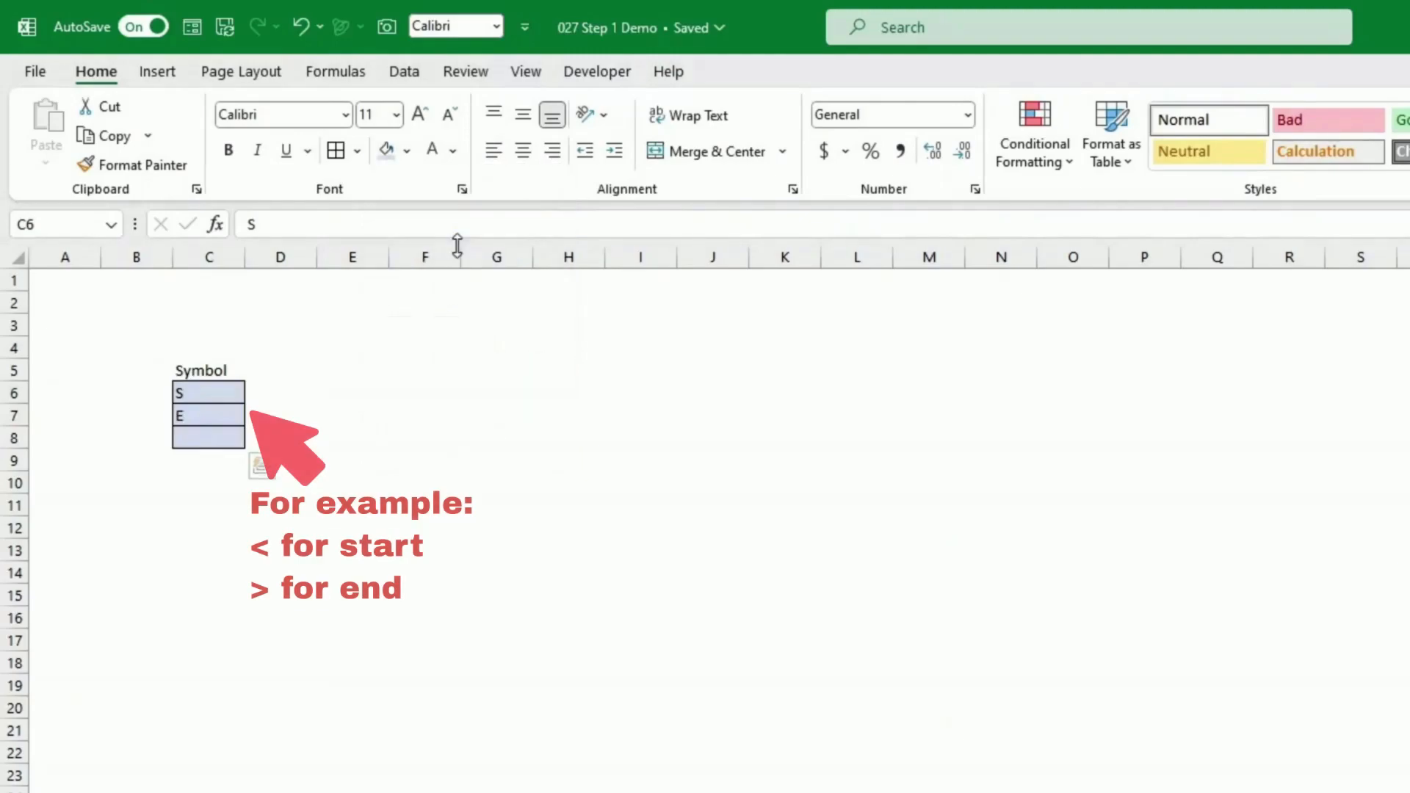
left_click(523, 152)
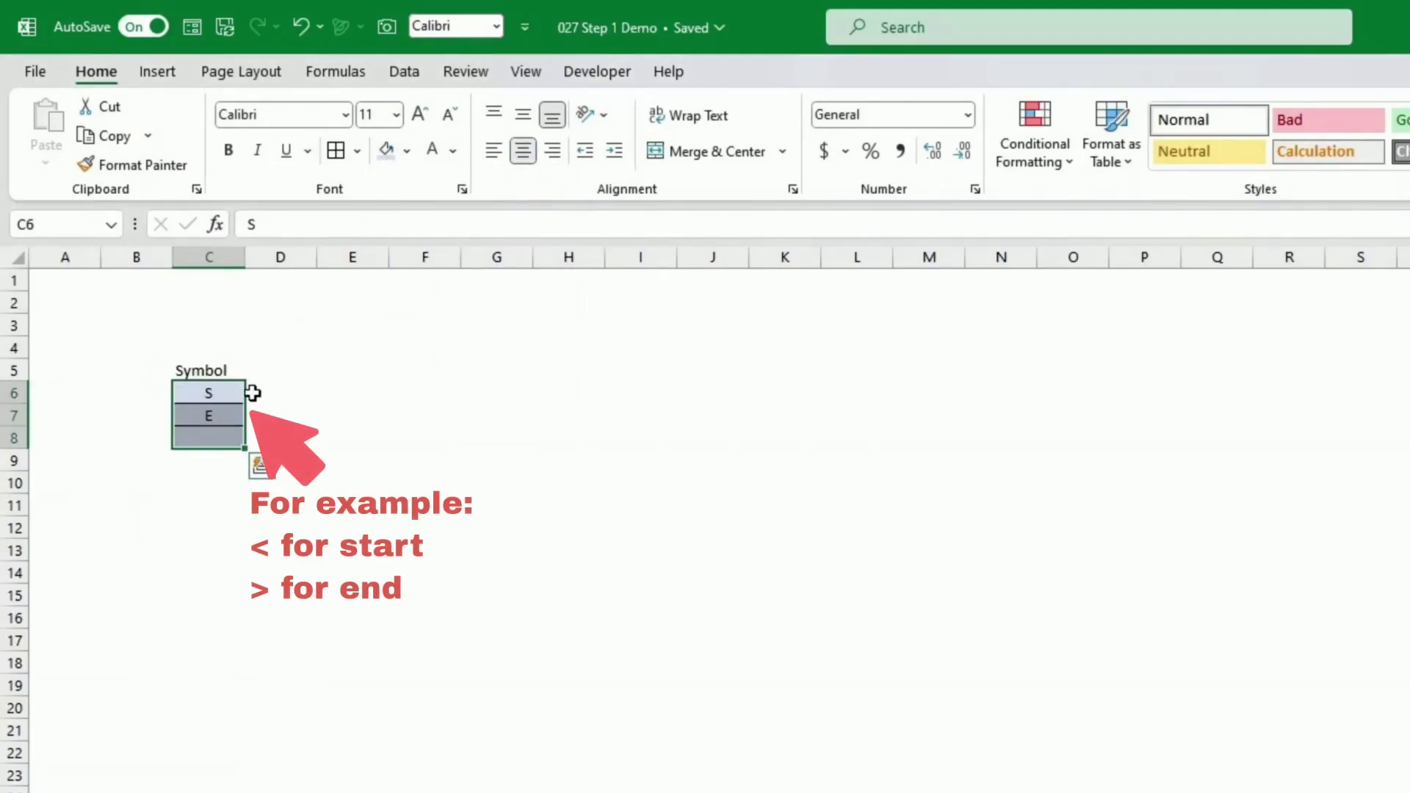
Step: Name cell C6 (S) as Start and cell C7 (E) as End
left_click(227, 391)
left_click(81, 225)
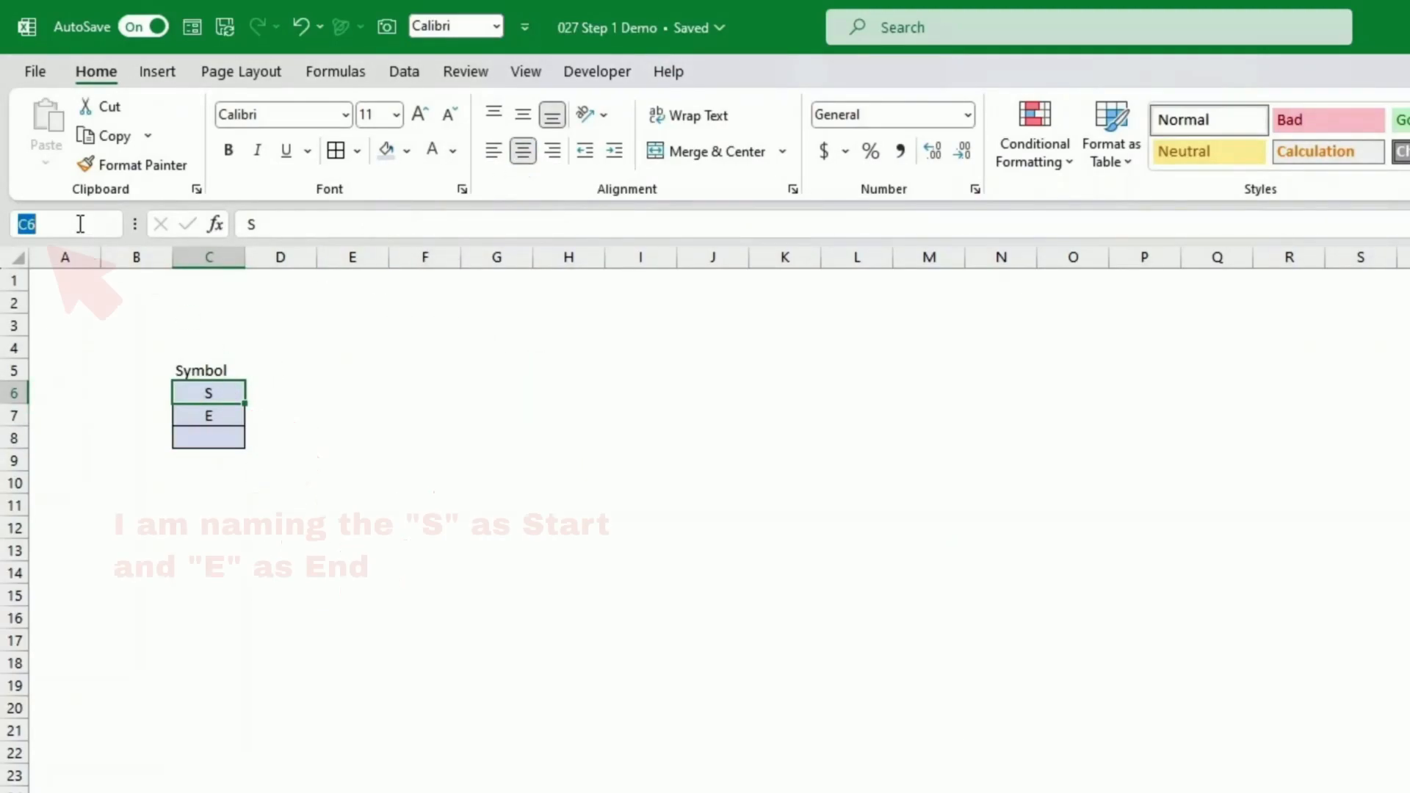
type("Start")
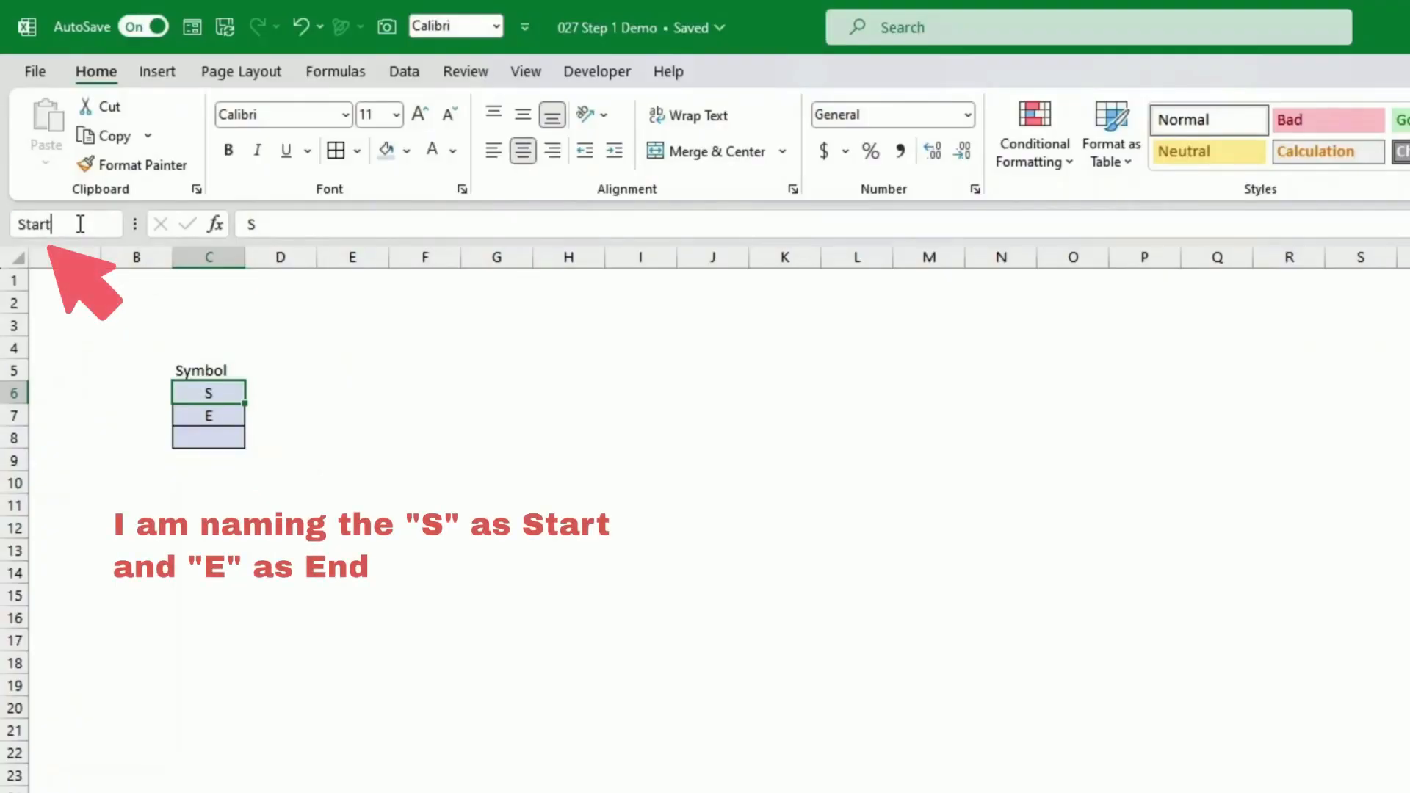
left_click(212, 414)
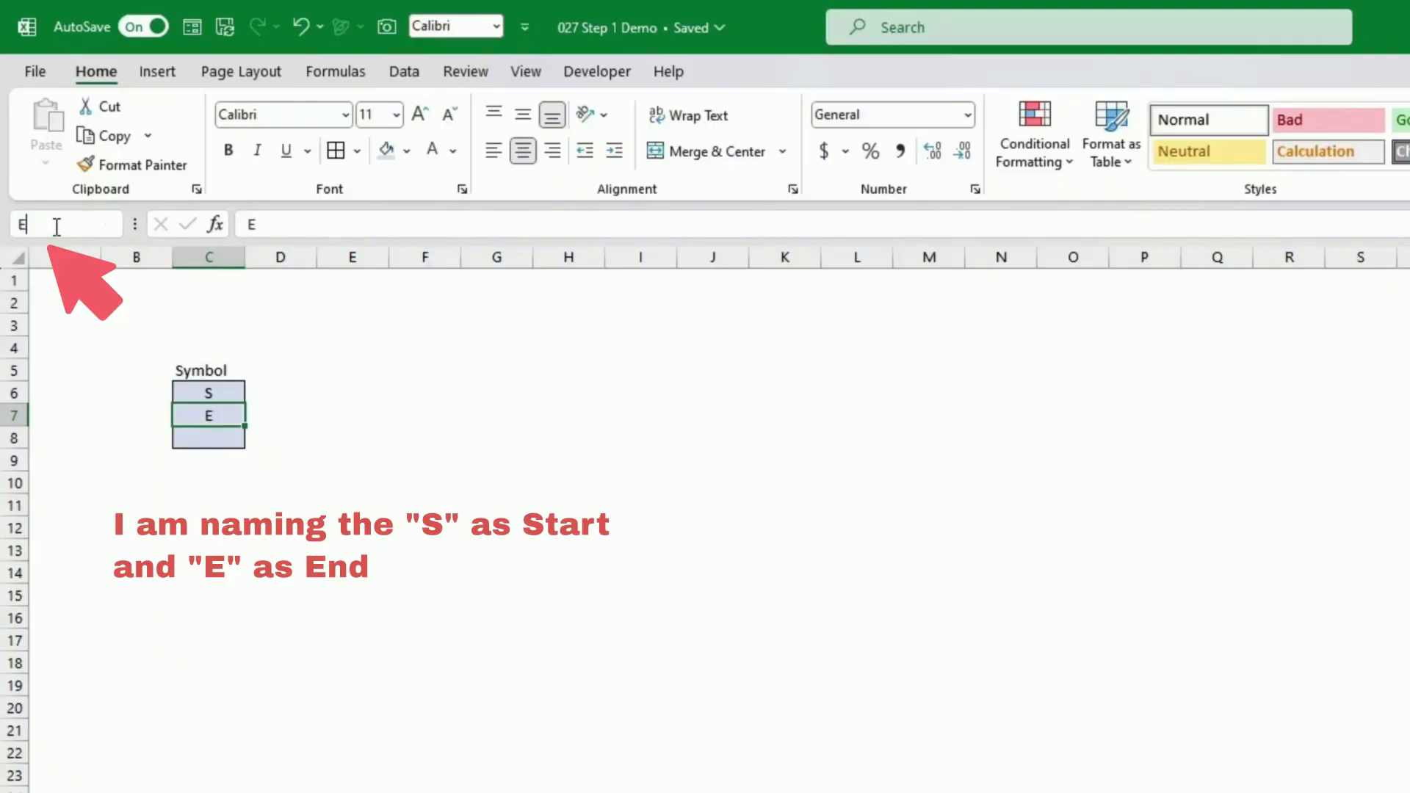
left_click(84, 322)
Step: Enter the header Color in C10 with the list entries Light in C11 and Bright in C12
left_click(209, 485)
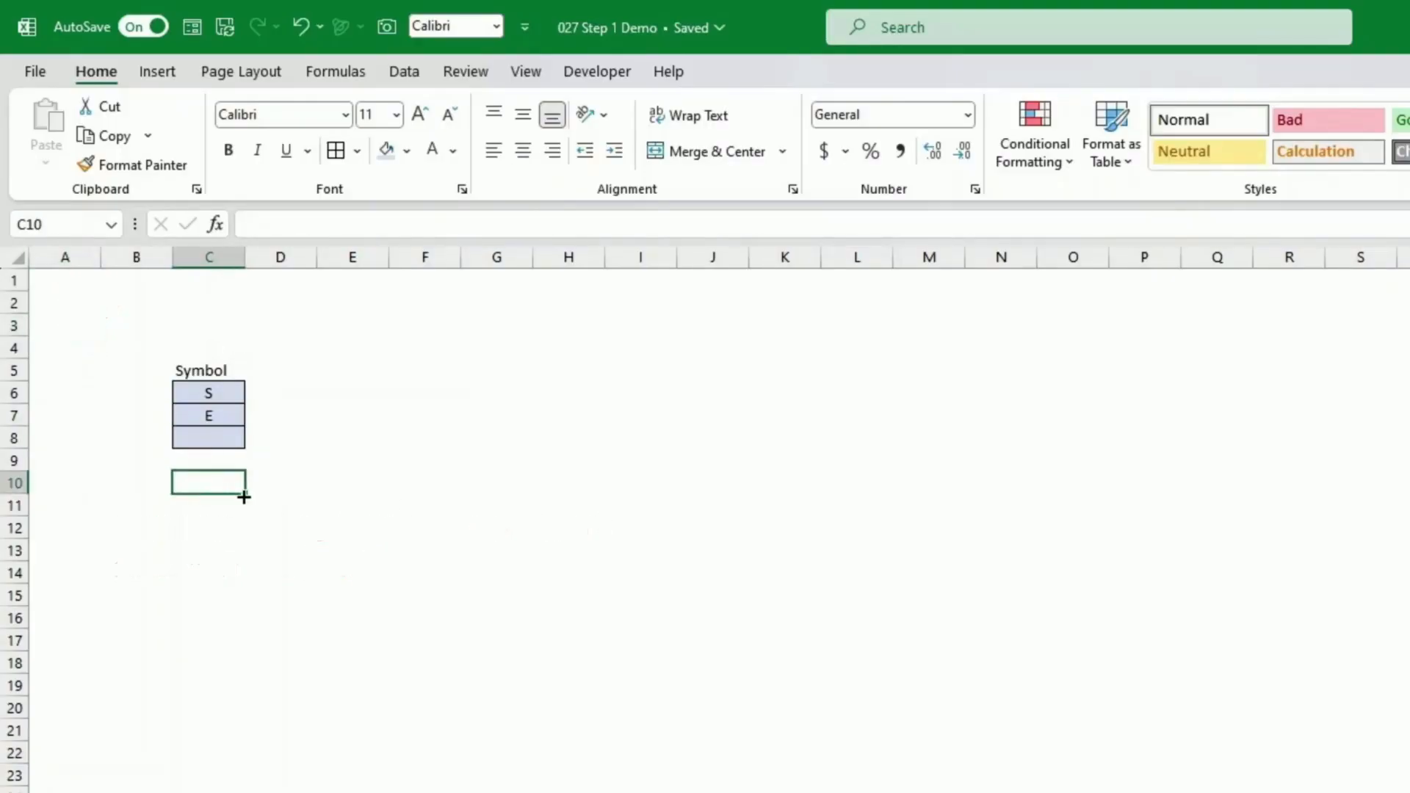
type("Color")
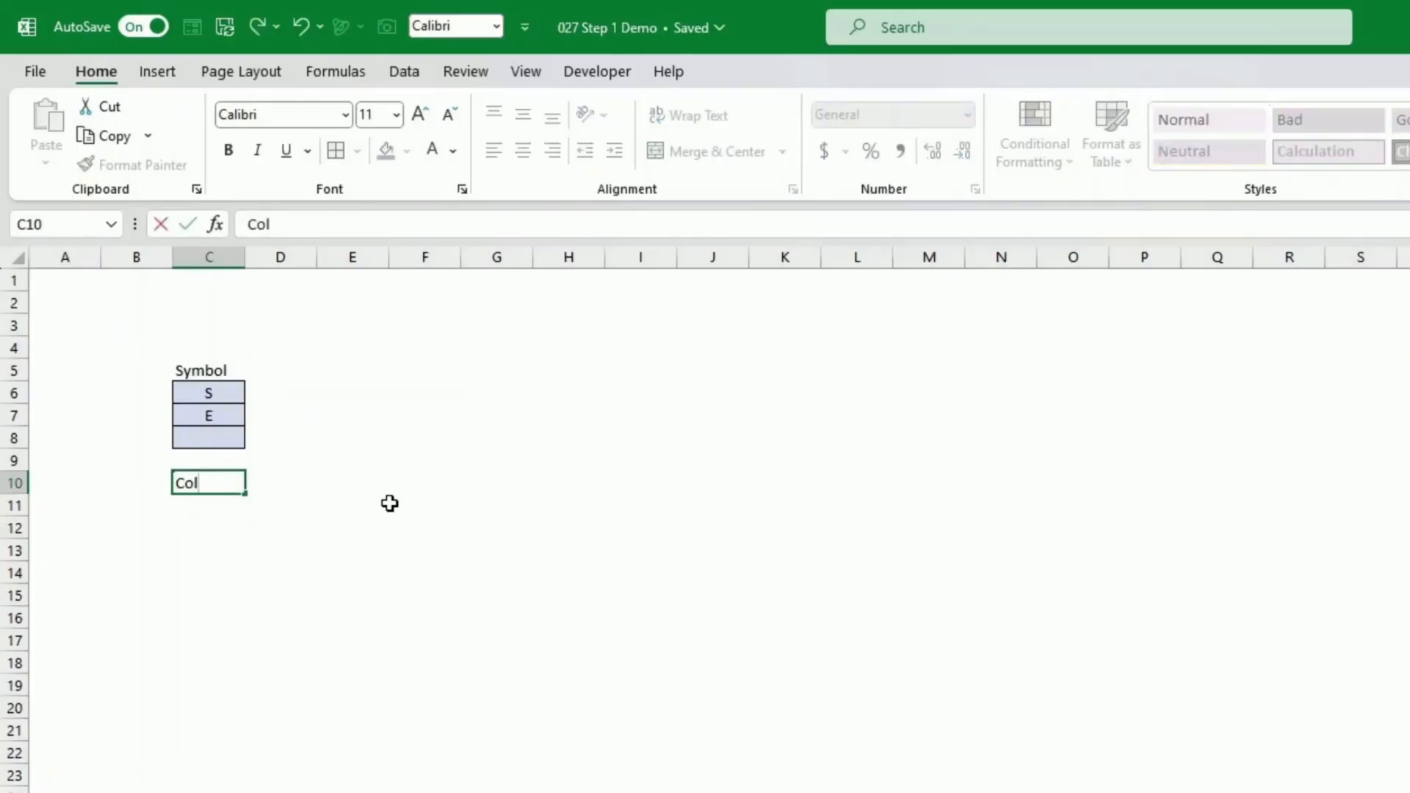
key("Return")
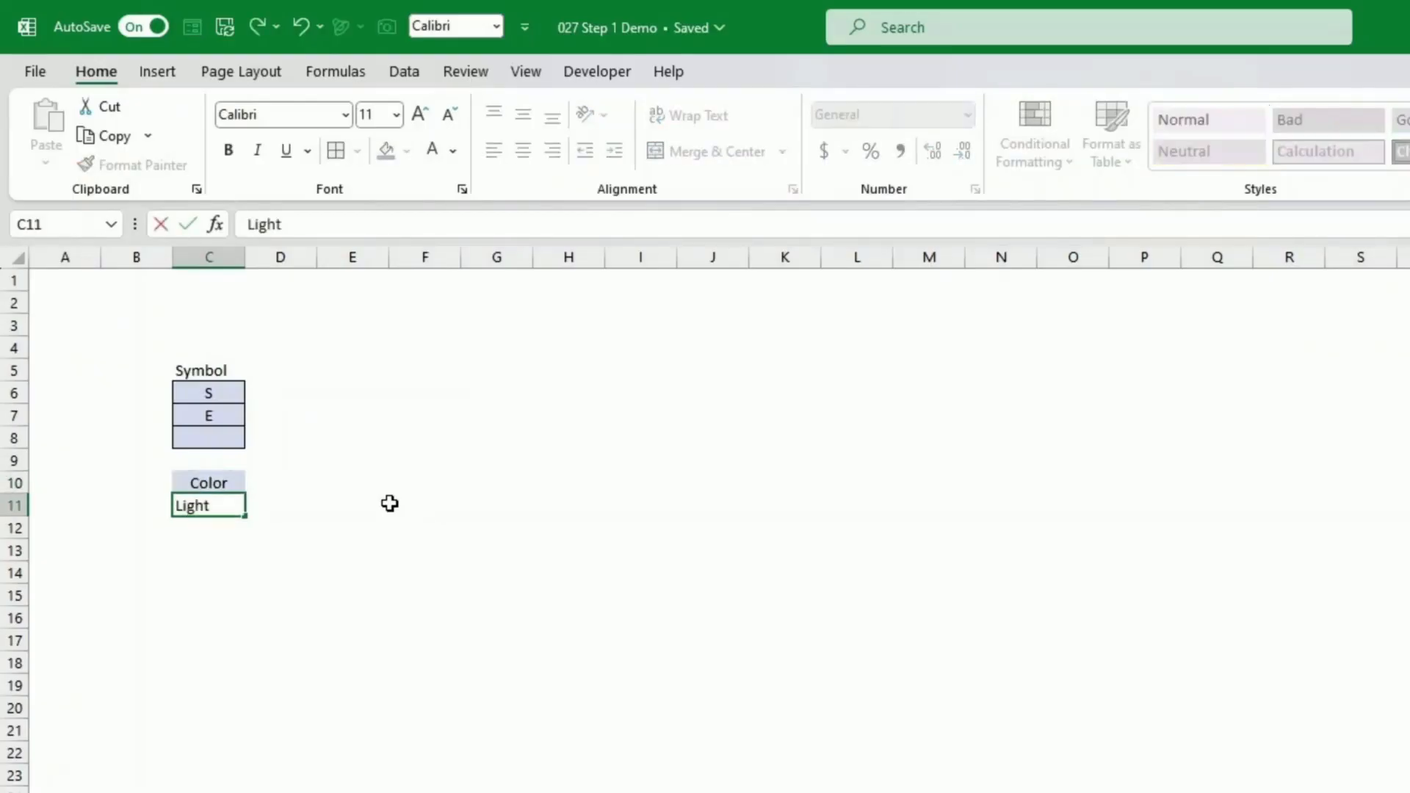
key("Return")
type("Bri")
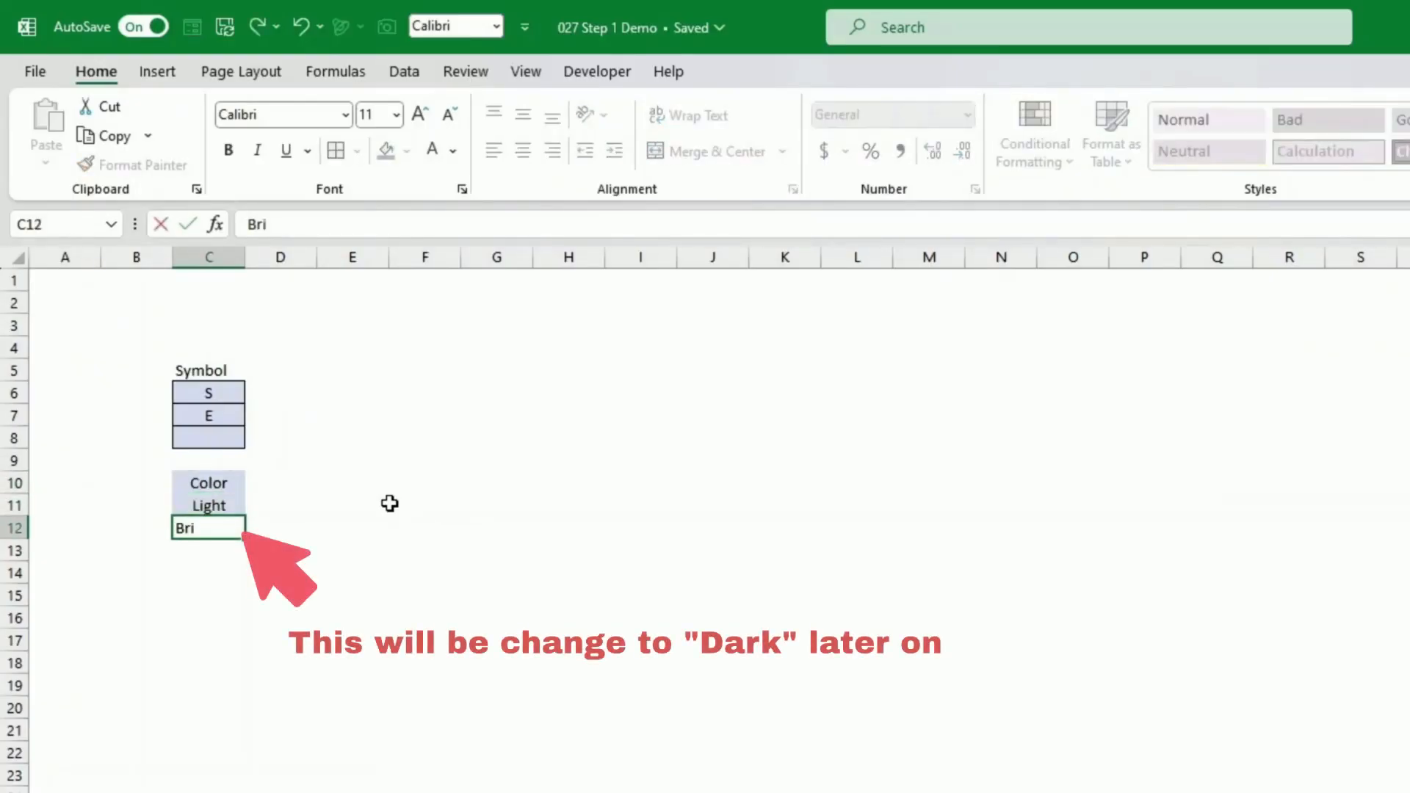
type("ght")
key("Return")
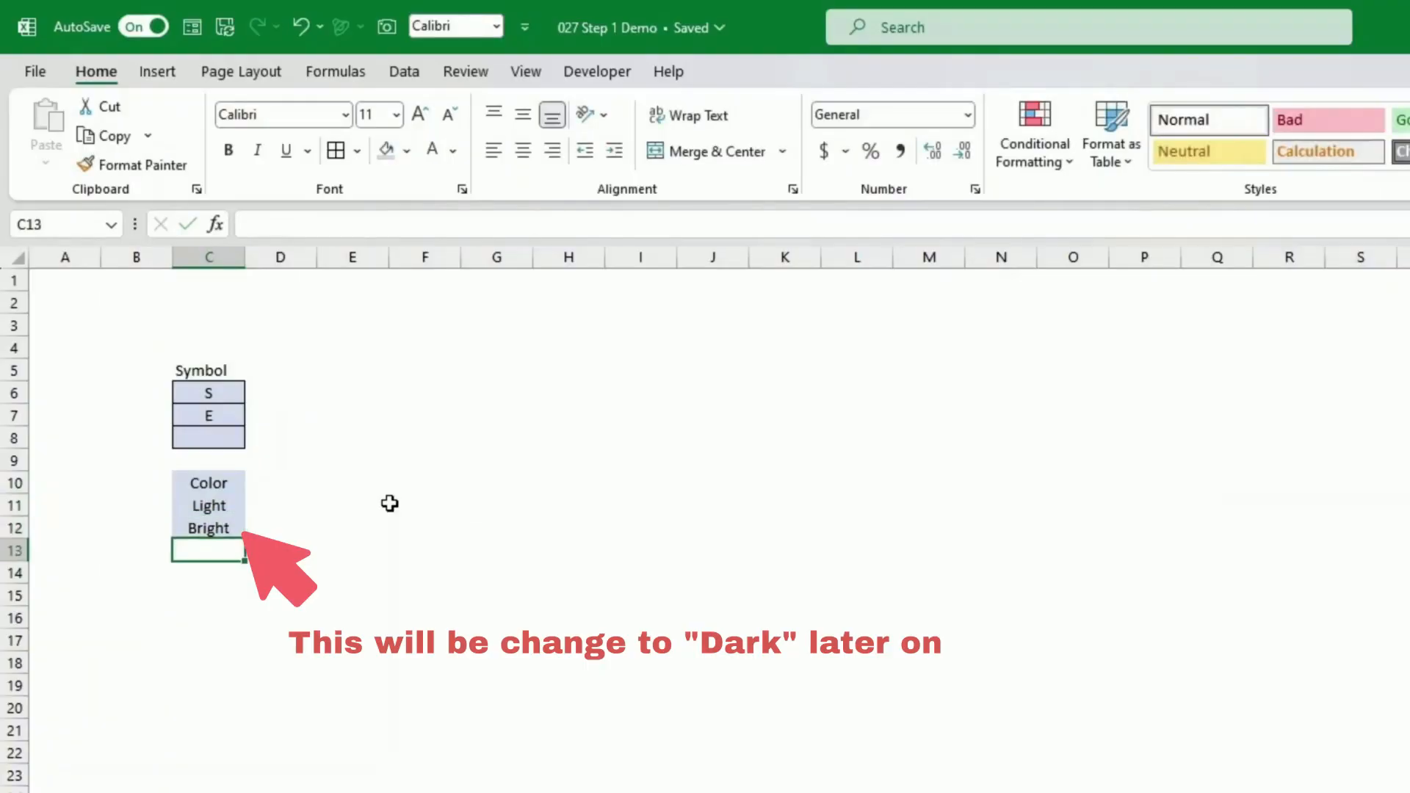
Step: Give the Color header in C10 a white fill and apply all borders to C11:C12
left_click(227, 478)
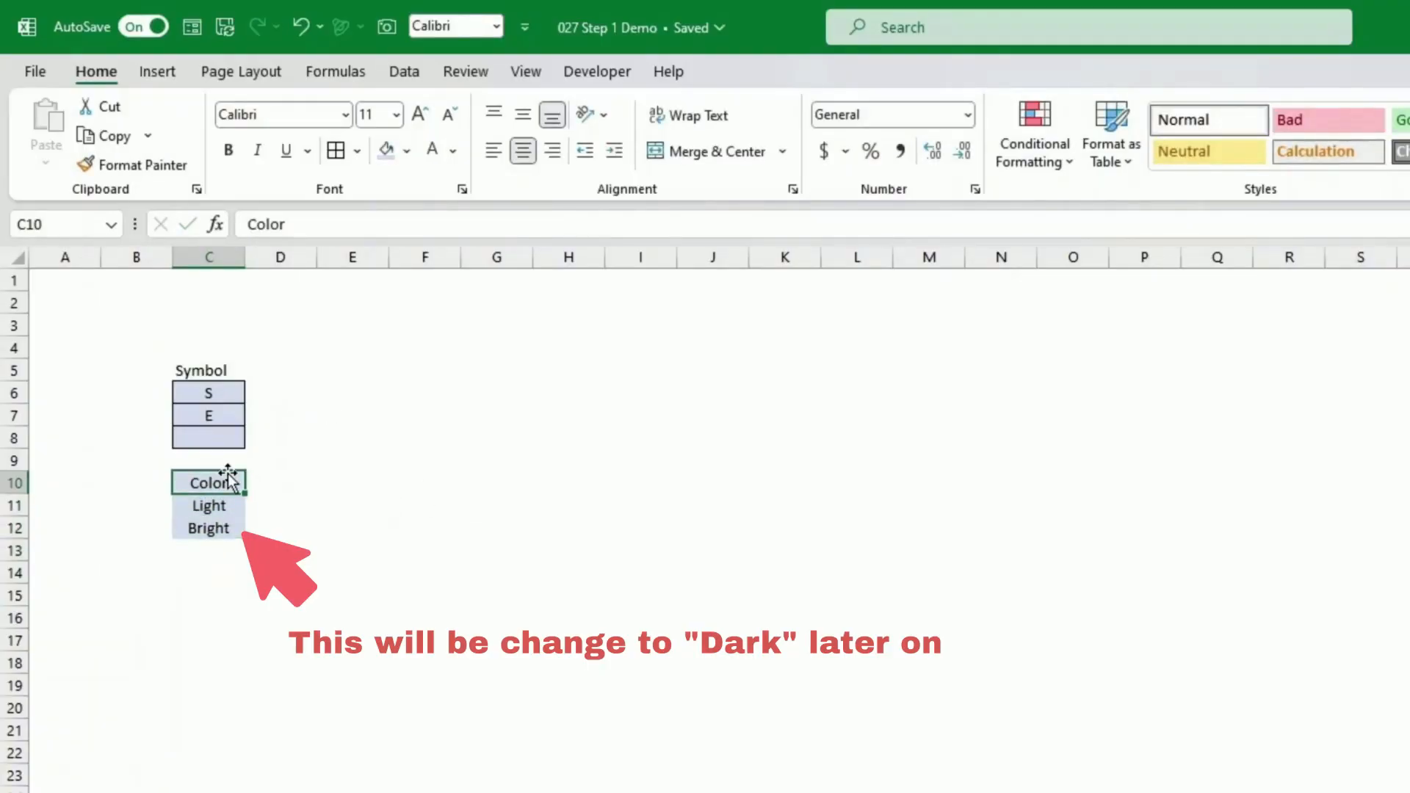
left_click(407, 151)
left_click(386, 210)
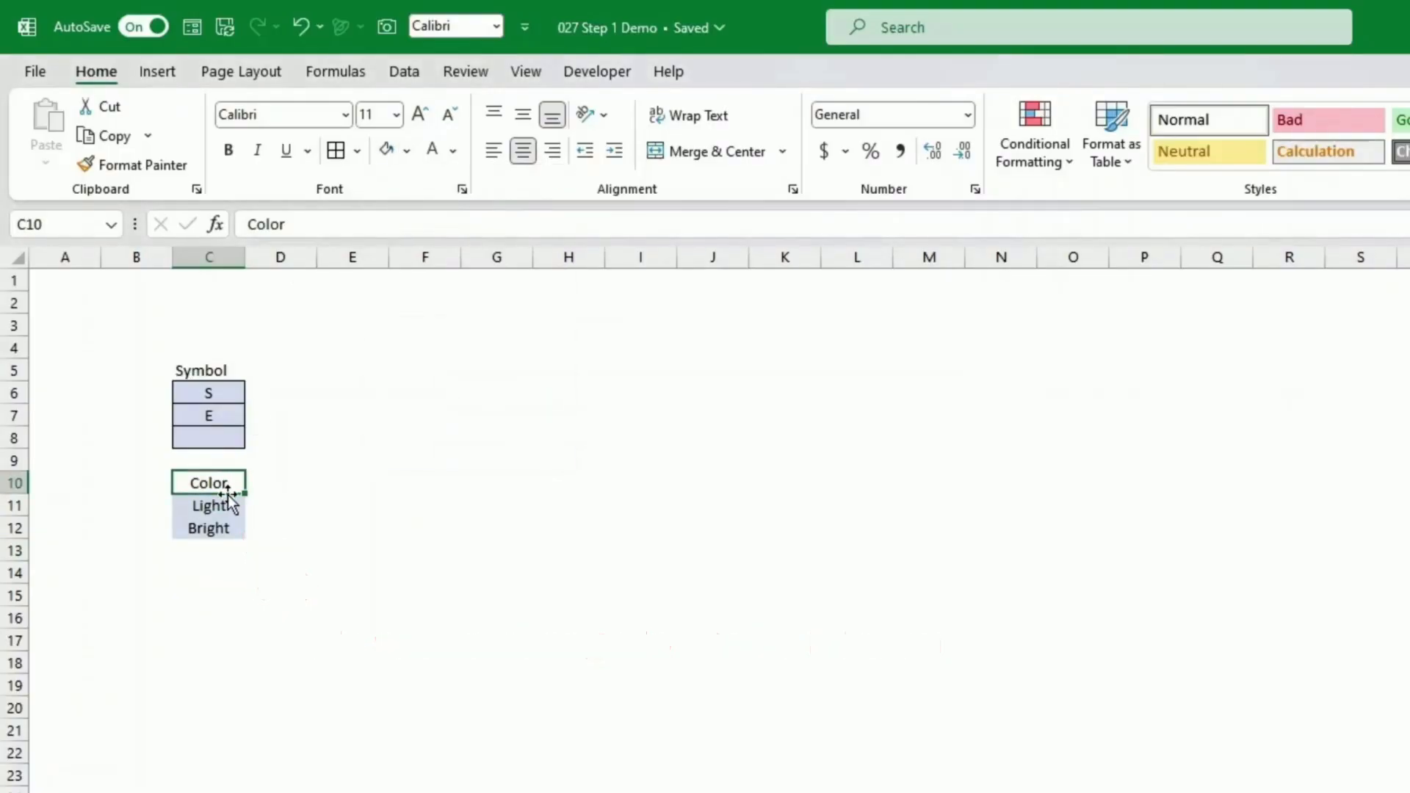
left_click_drag(222, 504, 221, 523)
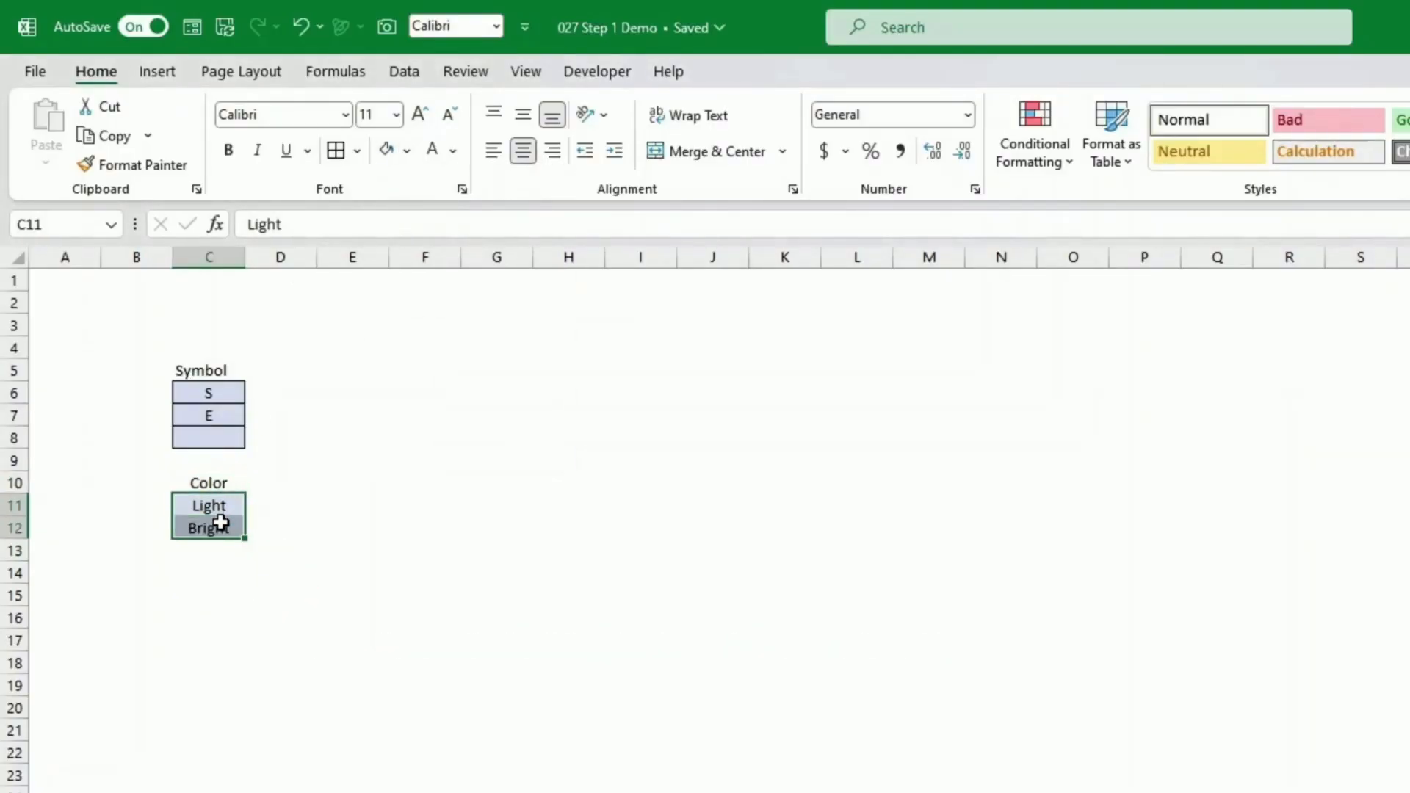
left_click(340, 156)
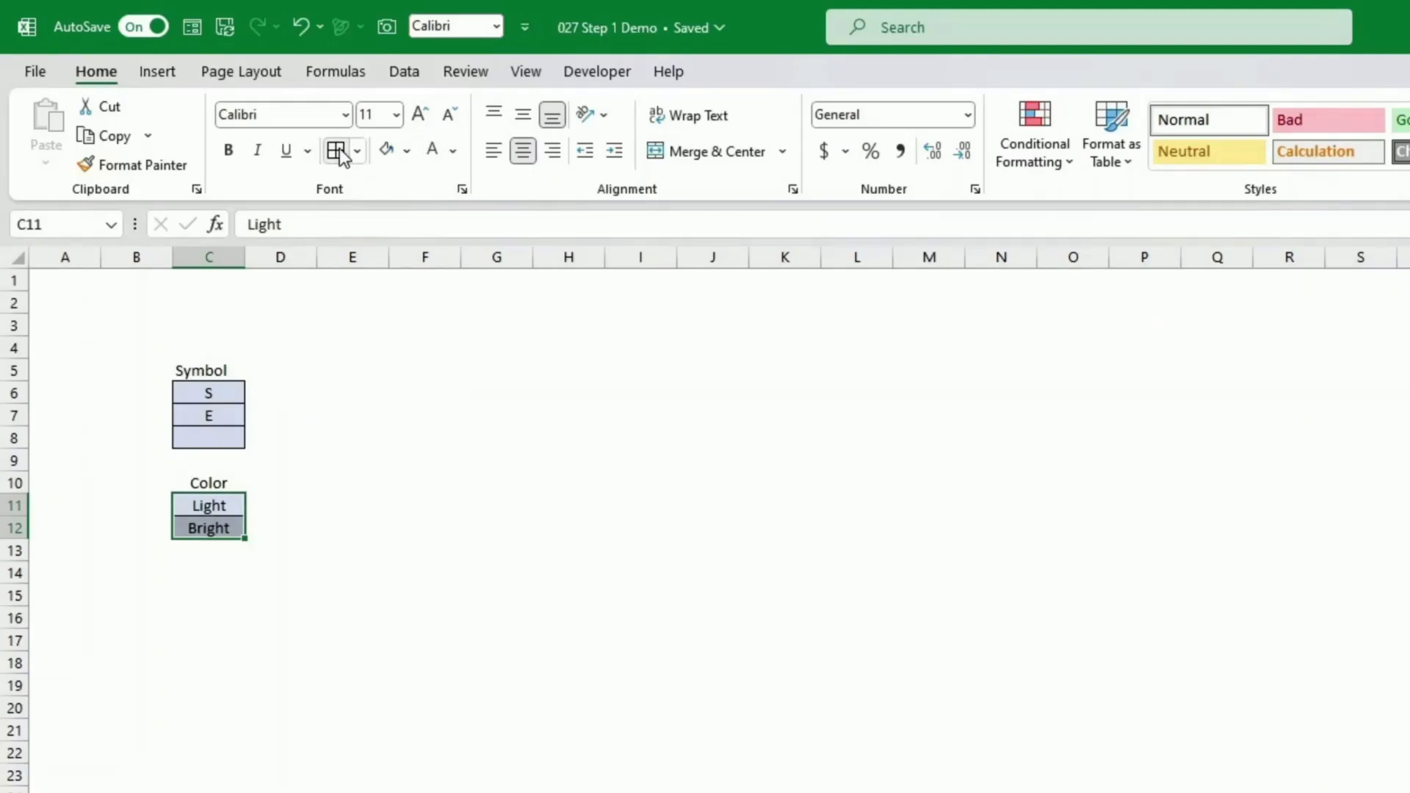
left_click(298, 377)
Step: Enter the header Year in C14 with 2024, 2025 and 2026 in C15:C17
left_click(206, 573)
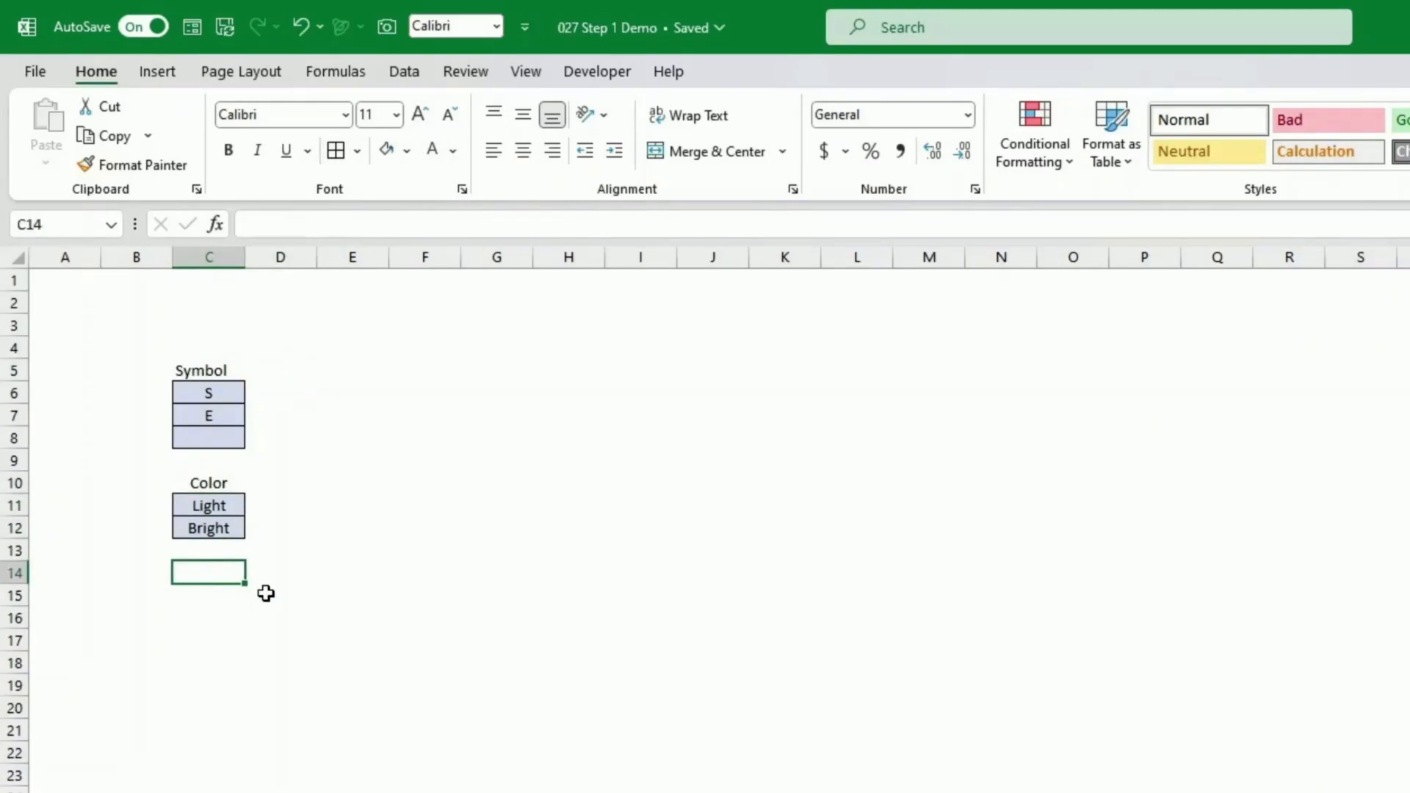
type("Year")
key("Return")
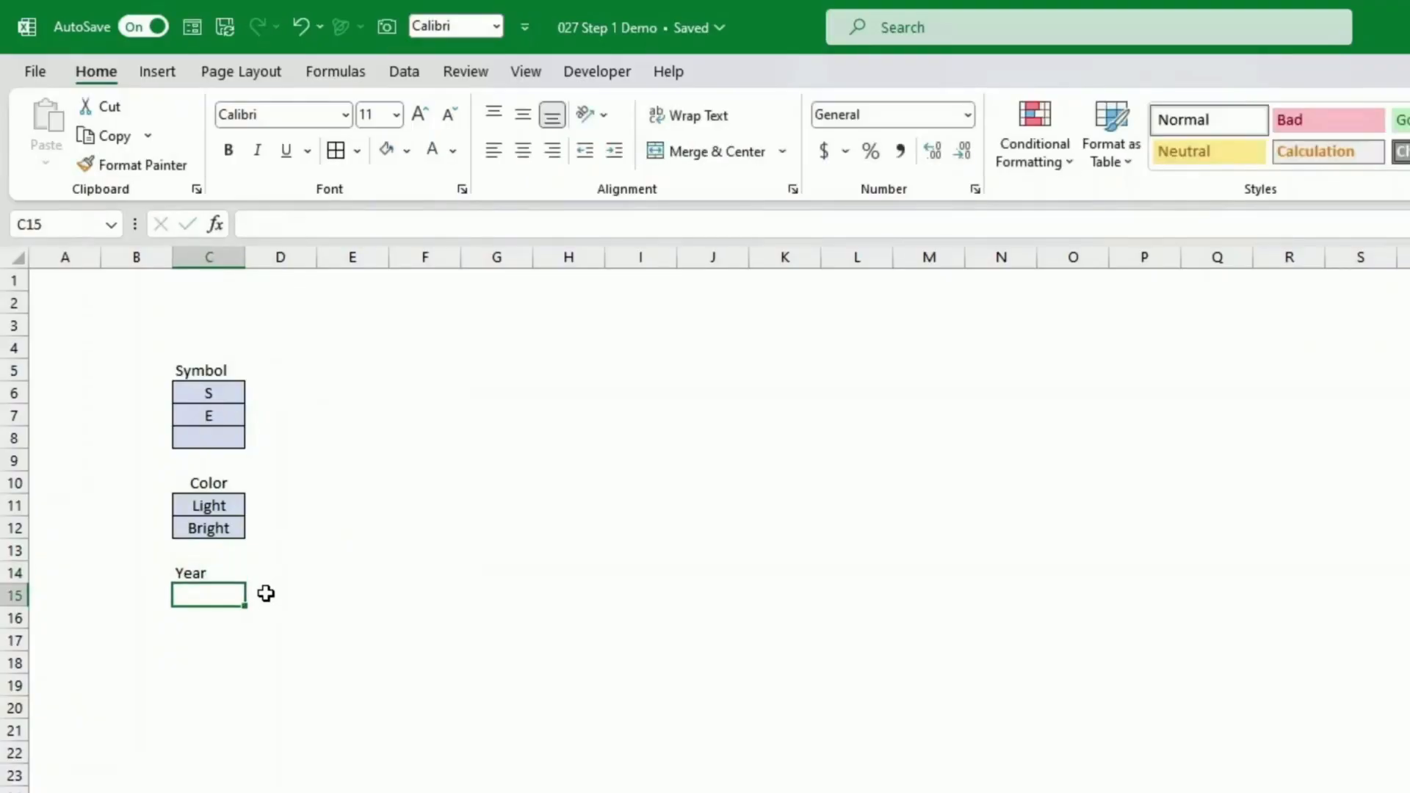
type("2024")
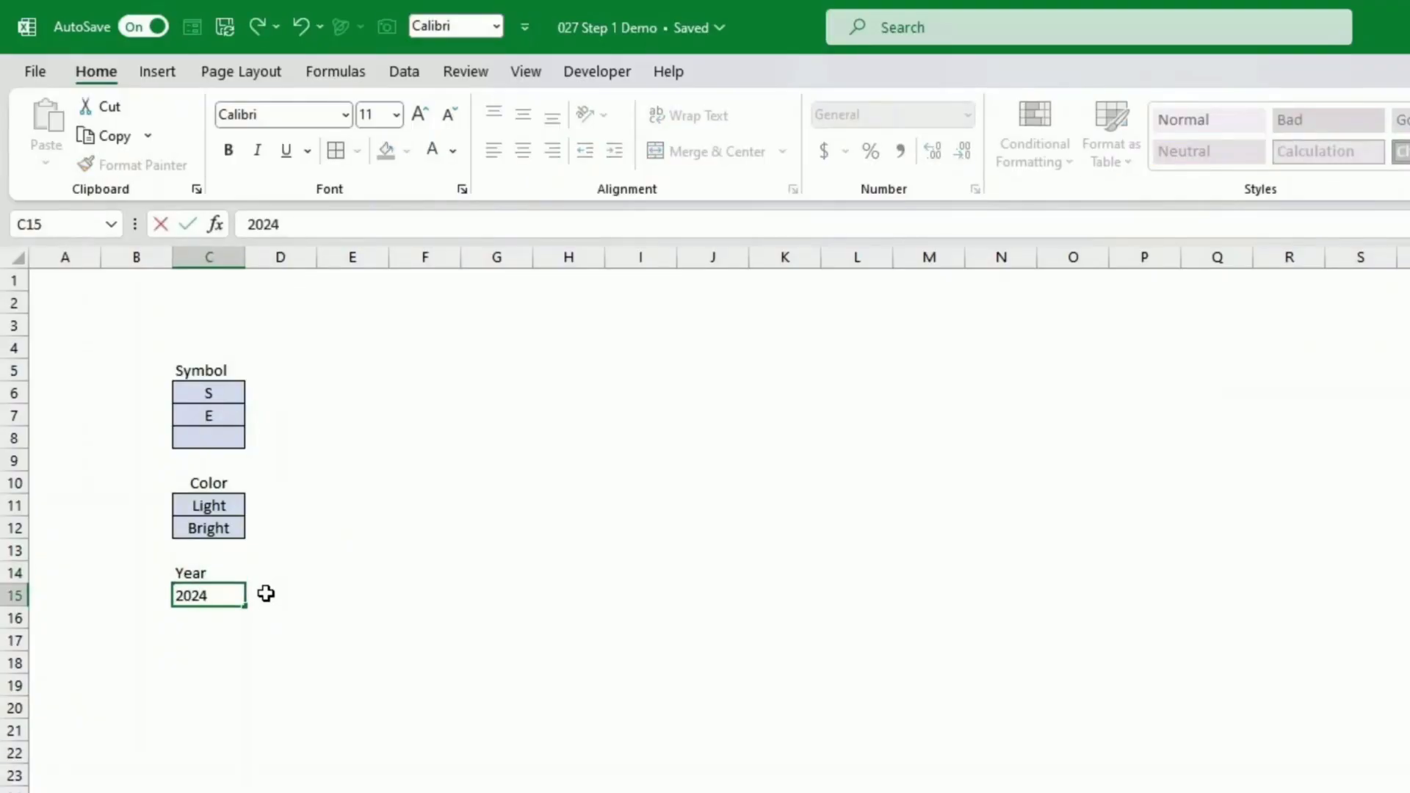
key("Return")
type("2025")
key("Return")
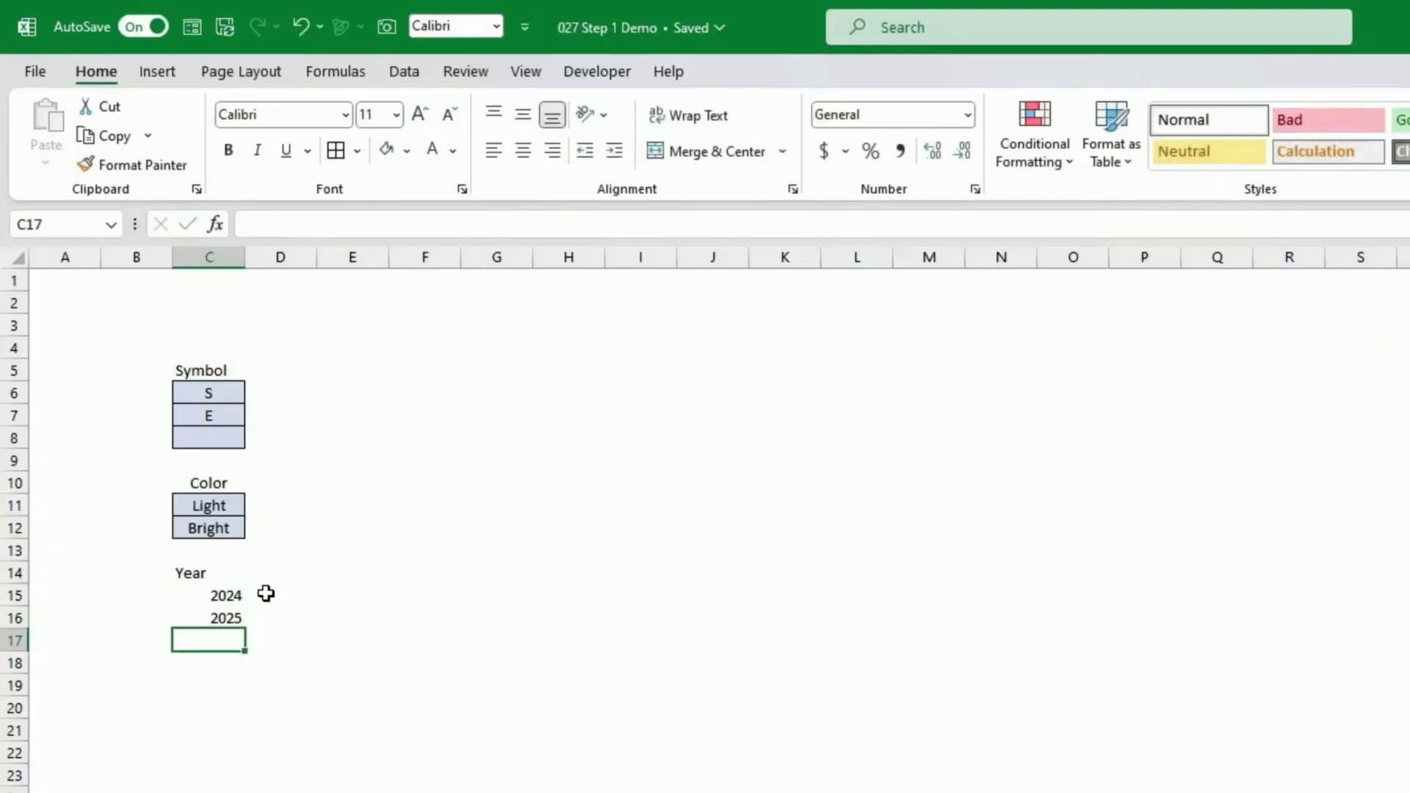
type("2026")
key("Return")
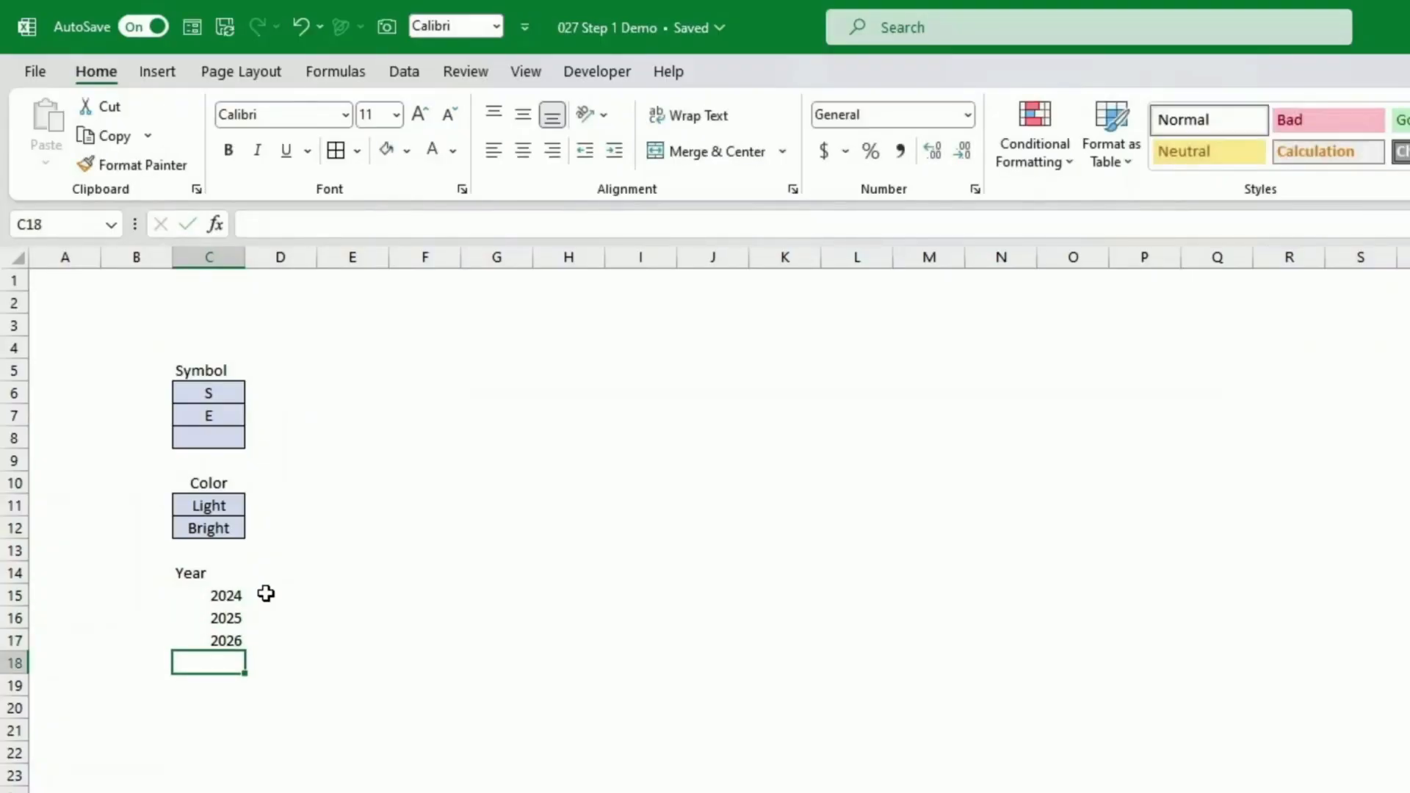
Step: Copy the formatting of C11 onto the years in C15:C17 and center the Year header in C14
left_click(232, 595)
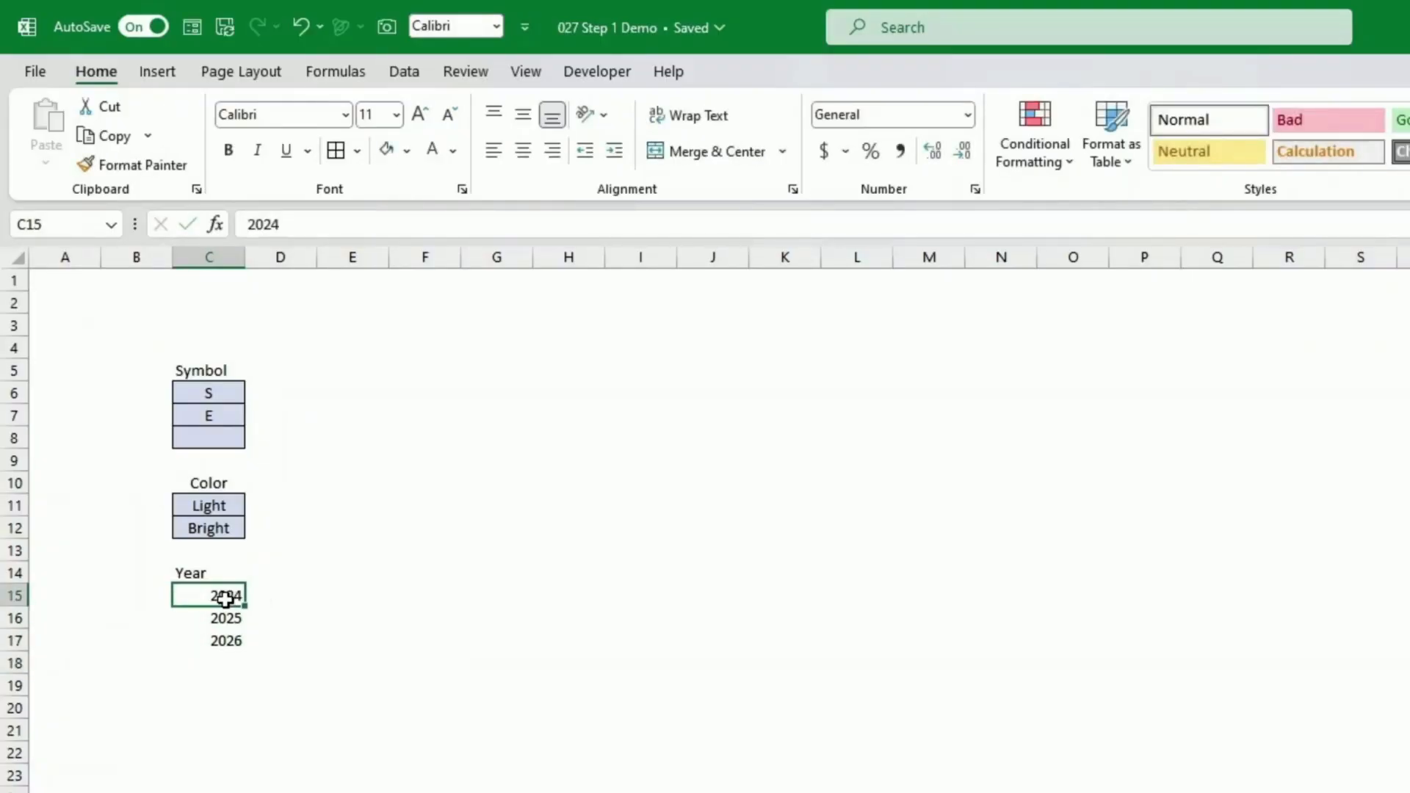
left_click(210, 505)
left_click(139, 169)
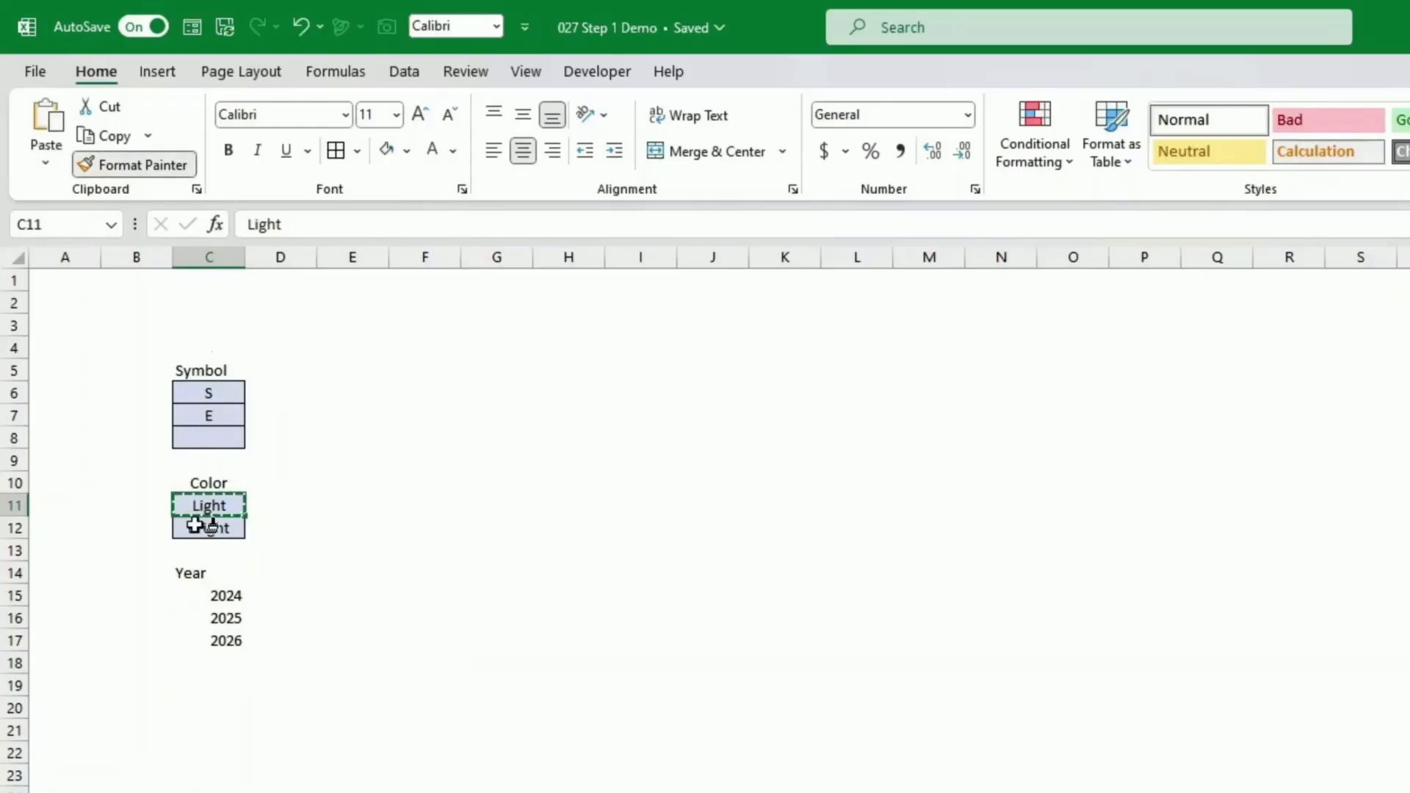
left_click(207, 597)
left_click_drag(208, 597, 214, 639)
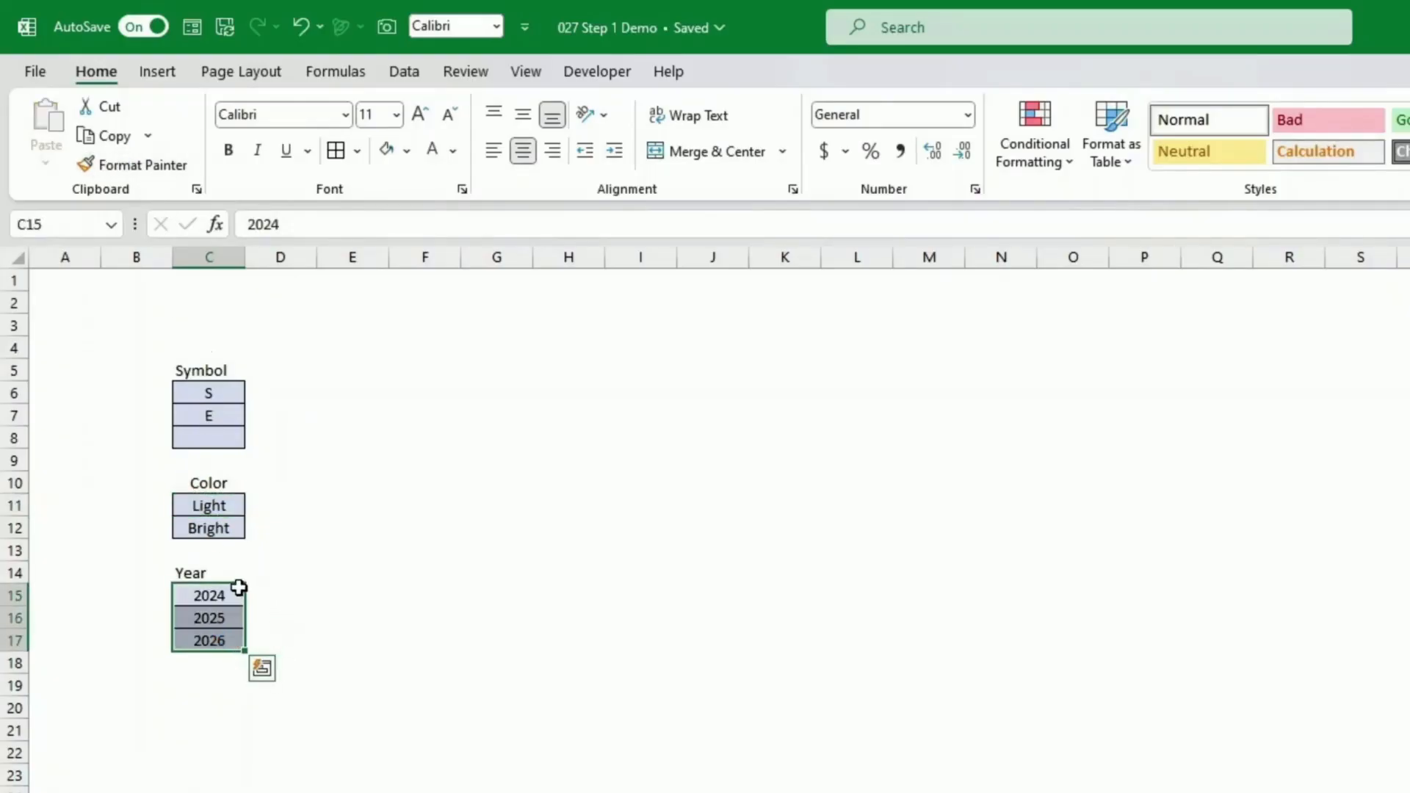
left_click(224, 574)
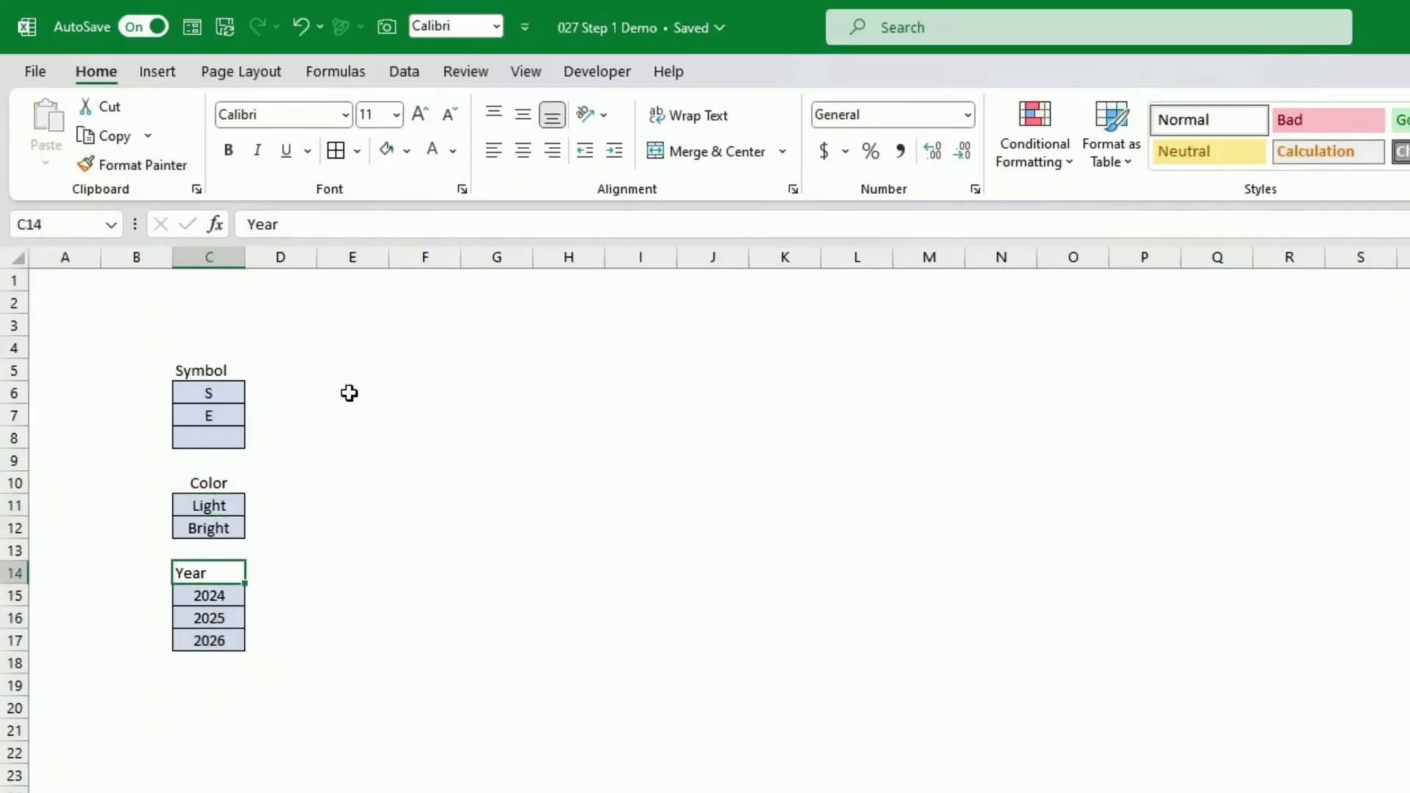
left_click(525, 152)
left_click(517, 440)
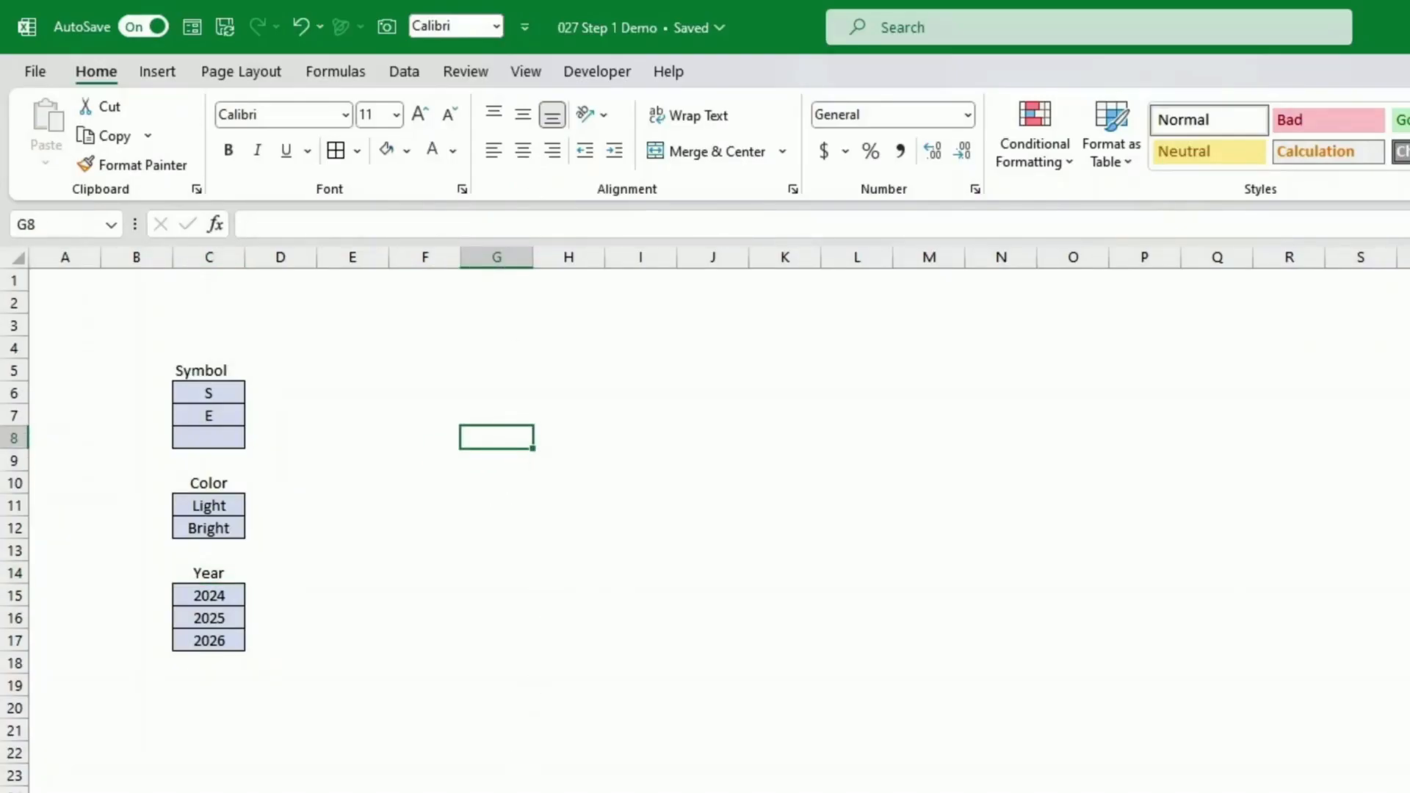
Step: On the timeline sheet, link E6 above the first year's quarters to the 2024 cell, Validation!C15
key("alt+Tab")
key("alt+Tab")
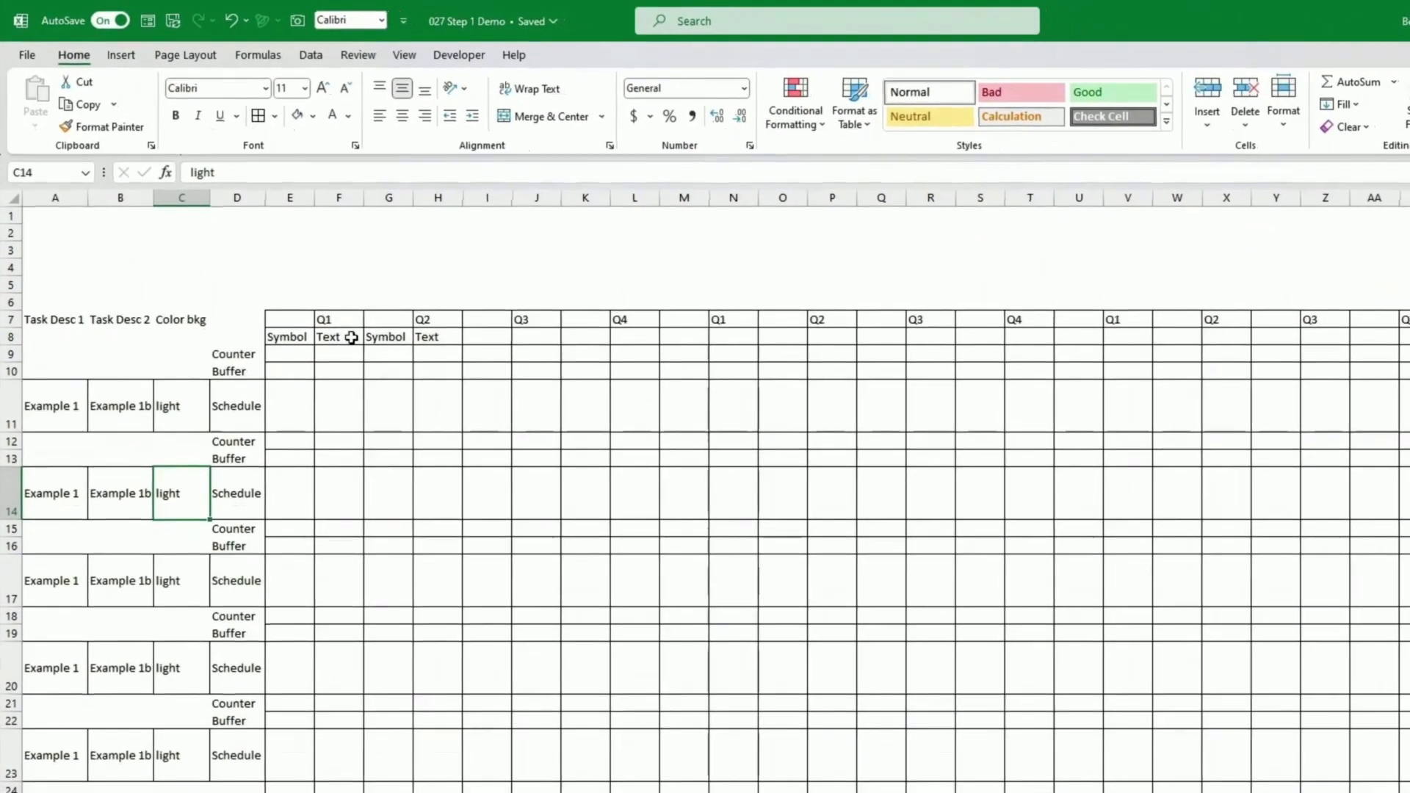
left_click(305, 302)
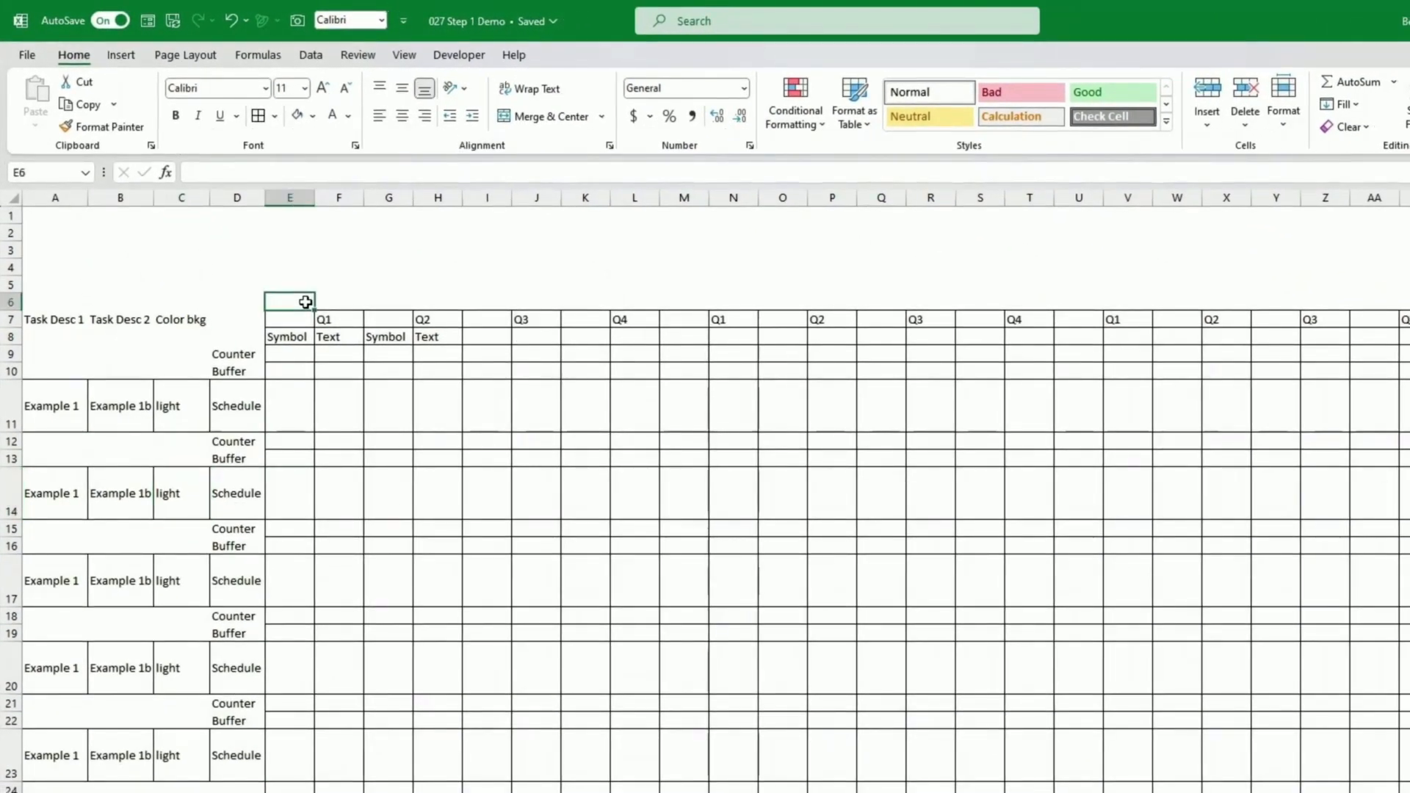
type("=")
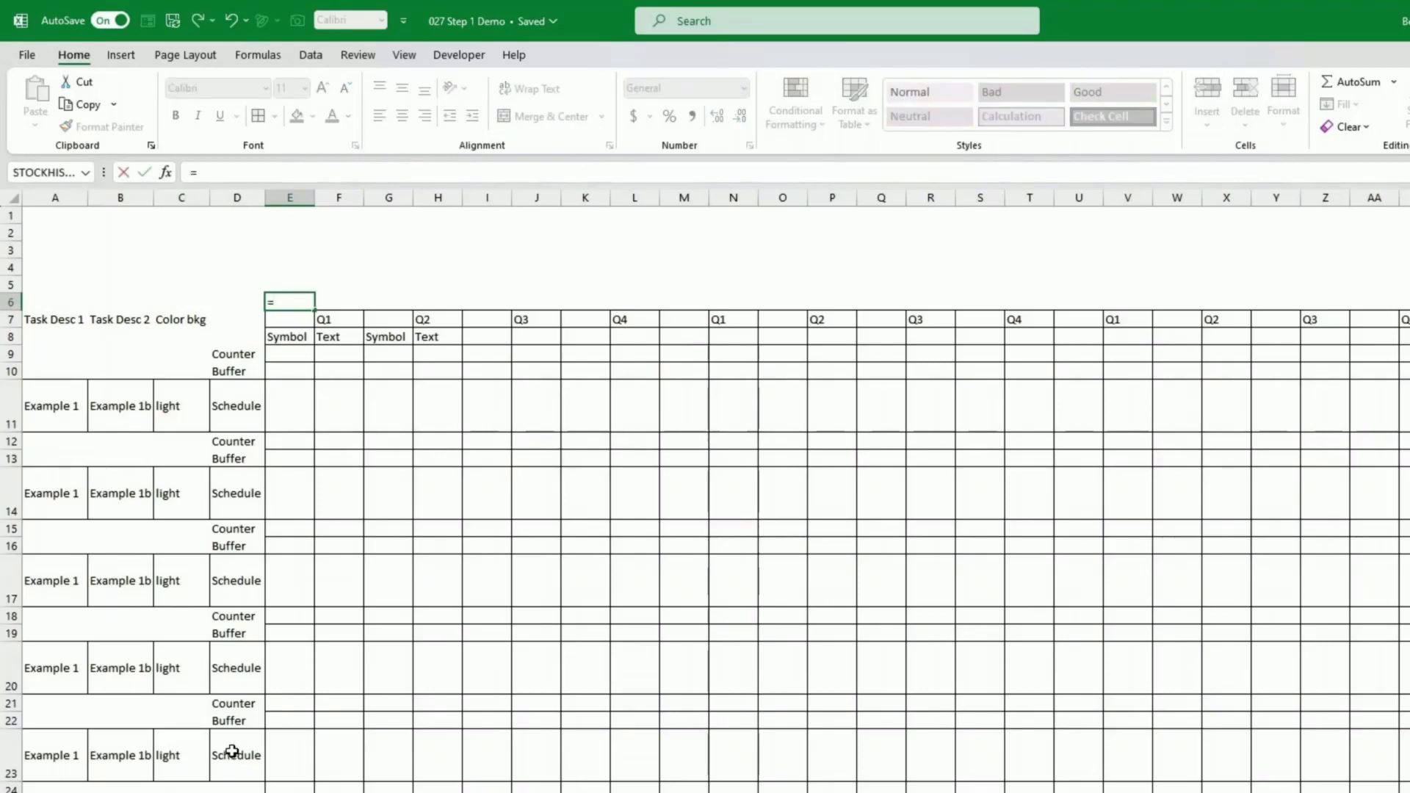
left_click(247, 792)
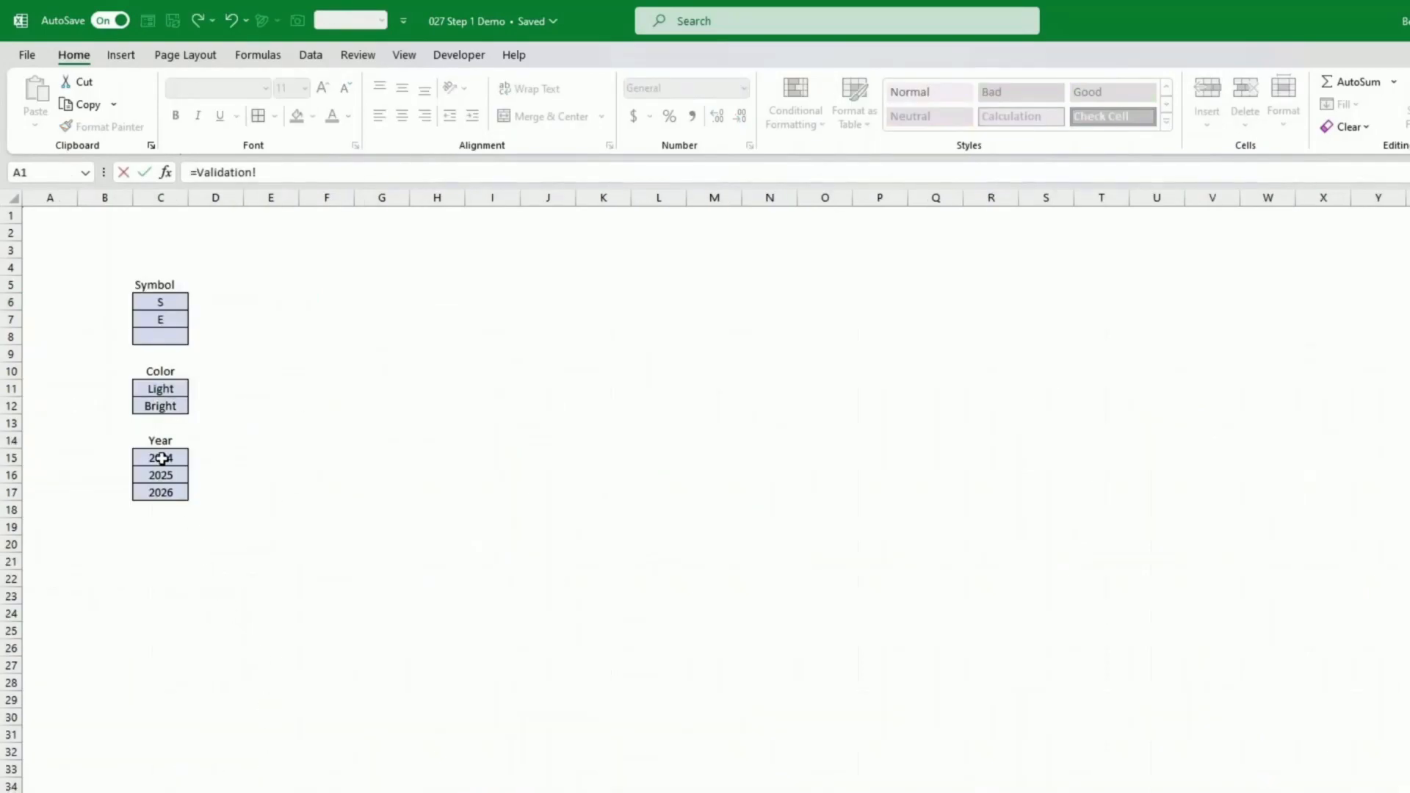
left_click(161, 458)
key("Return")
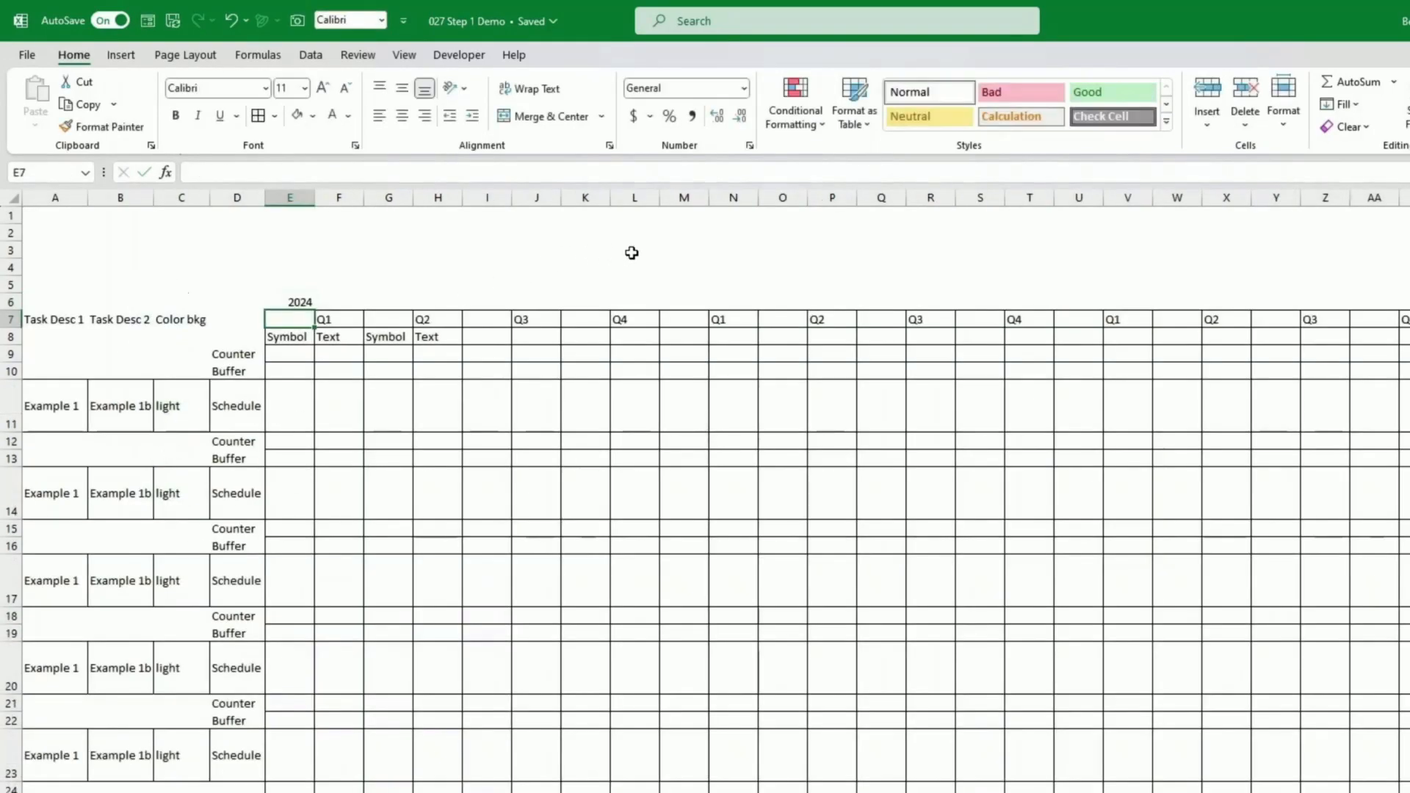
Step: Link M6 above the second year's quarters to the 2025 cell, Validation!C16
left_click(692, 301)
type("=")
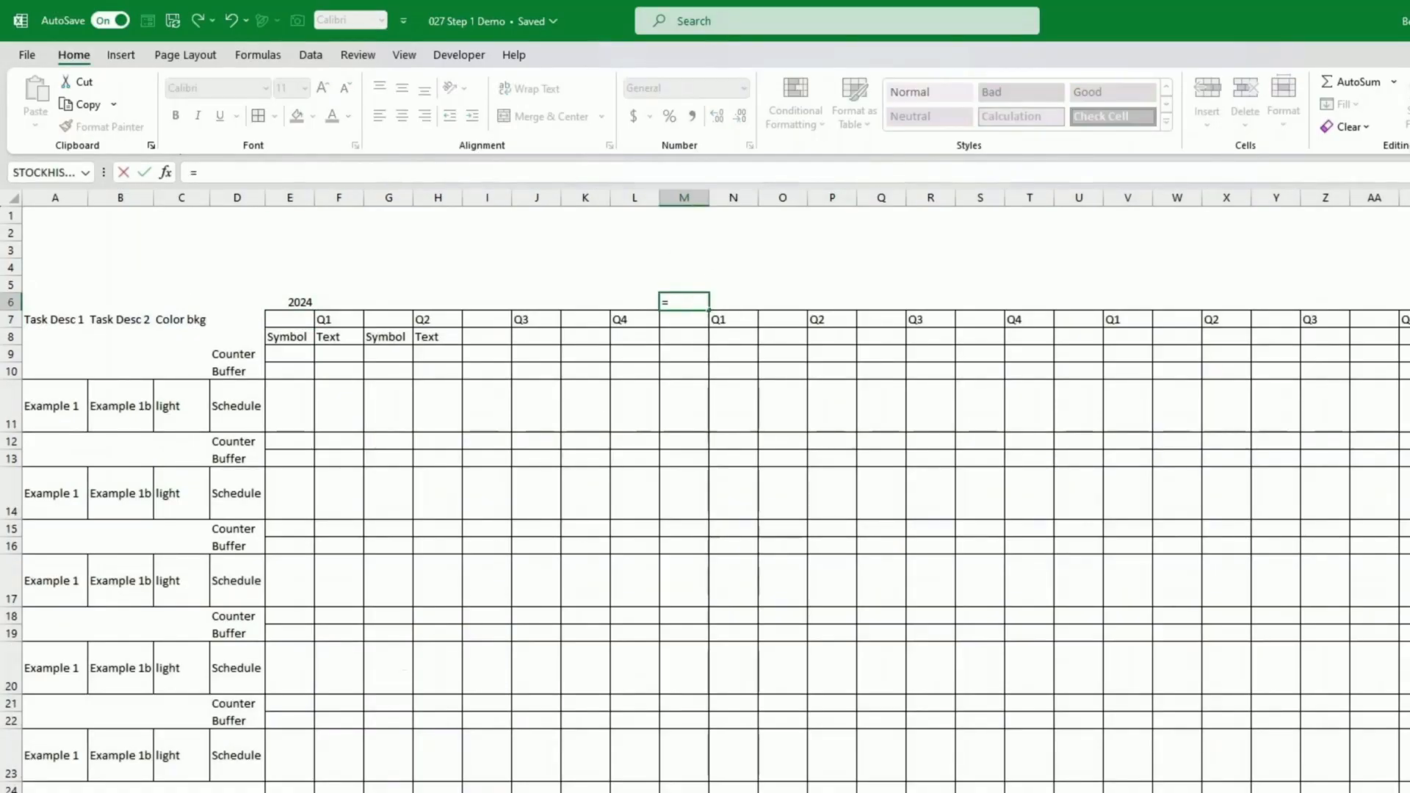
left_click(201, 791)
left_click(173, 475)
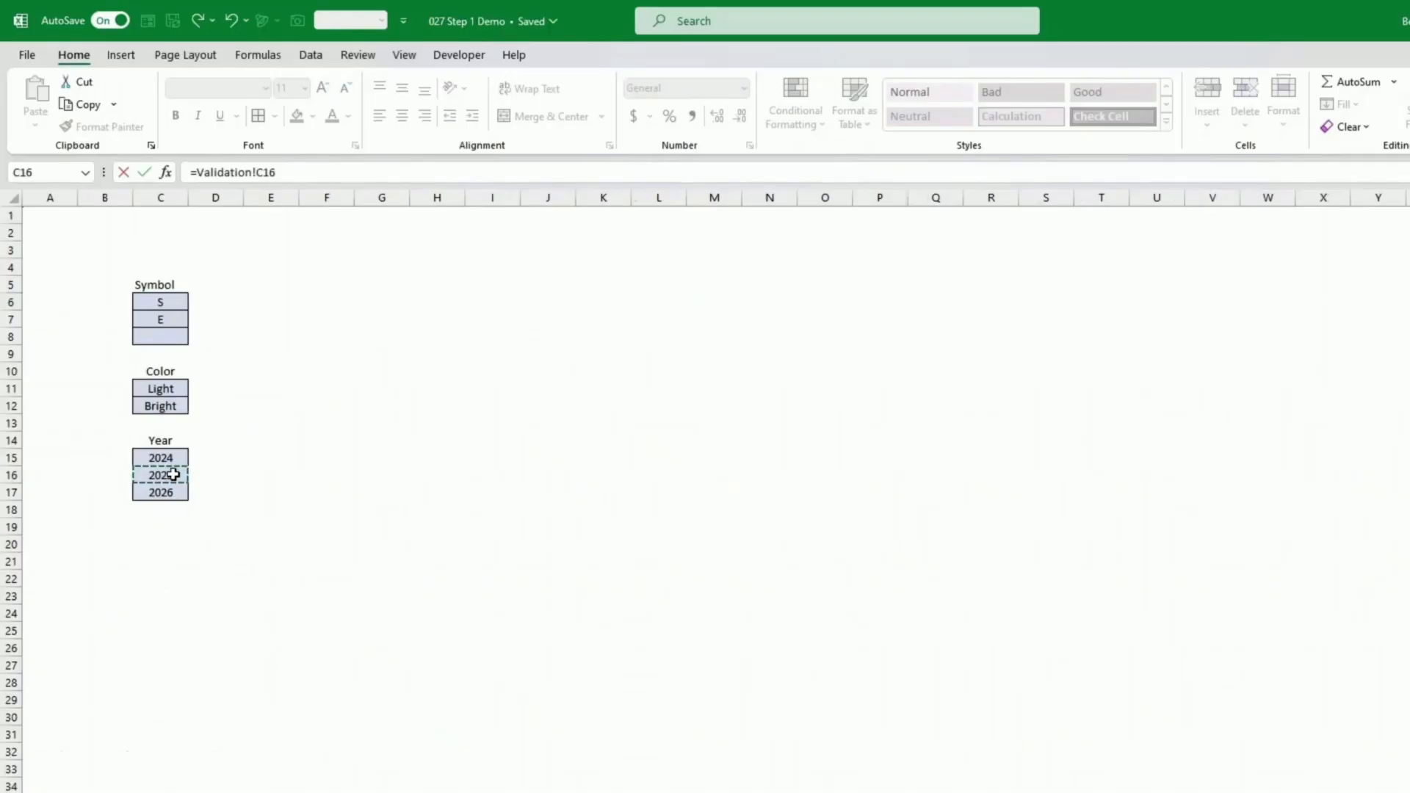
key("Return")
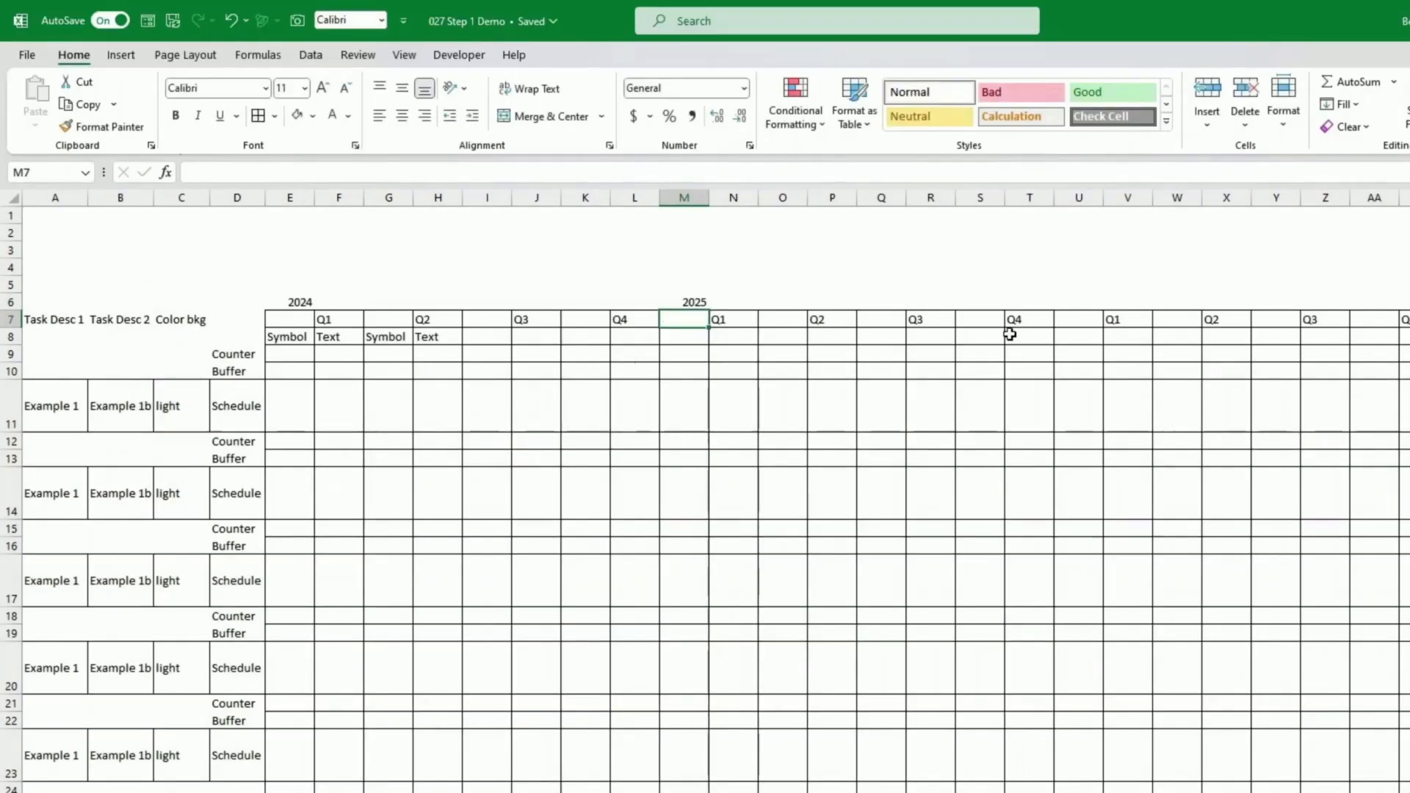
Step: Link U6 above the third year's quarters to the 2026 cell, Validation!C17
left_click(1065, 307)
type("=")
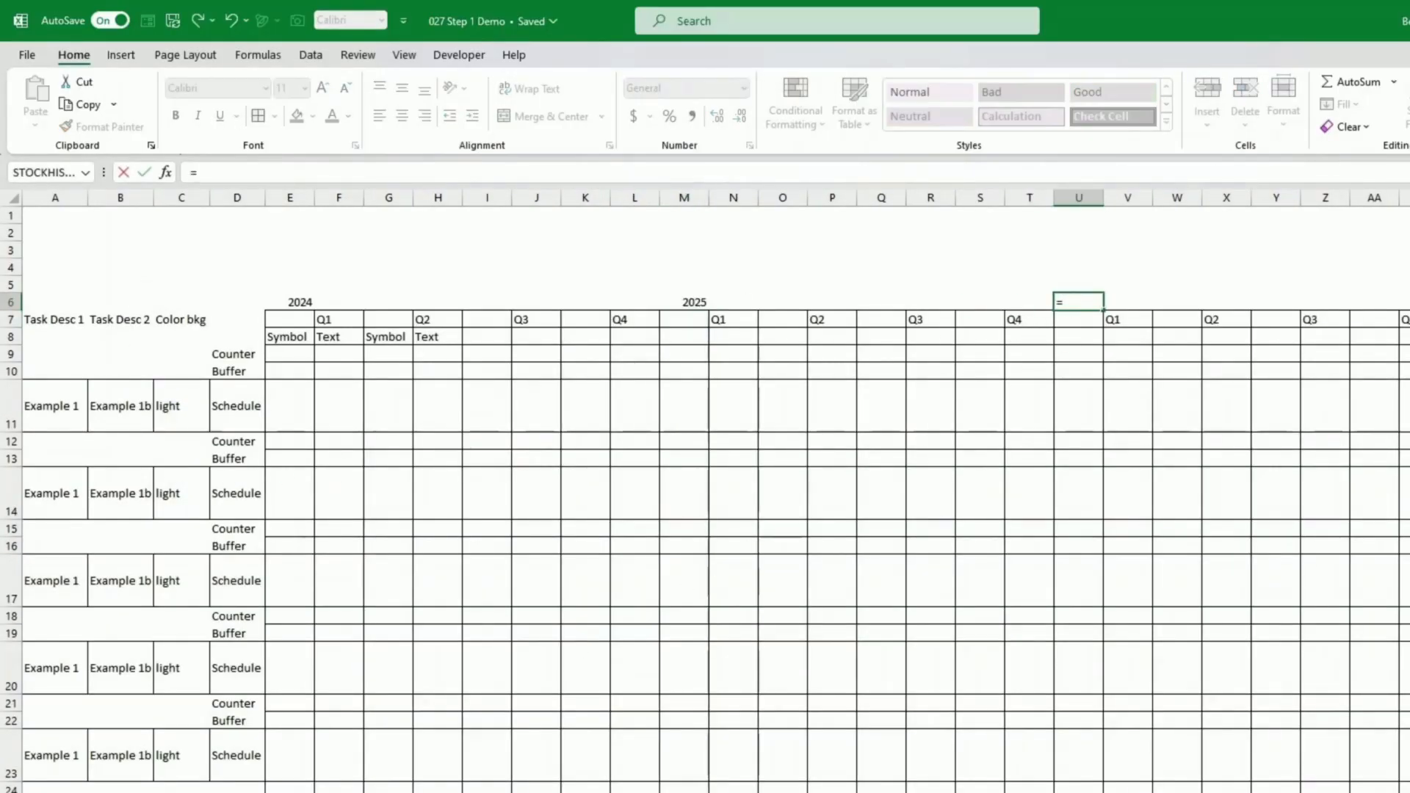
key("ctrl+Page_Down")
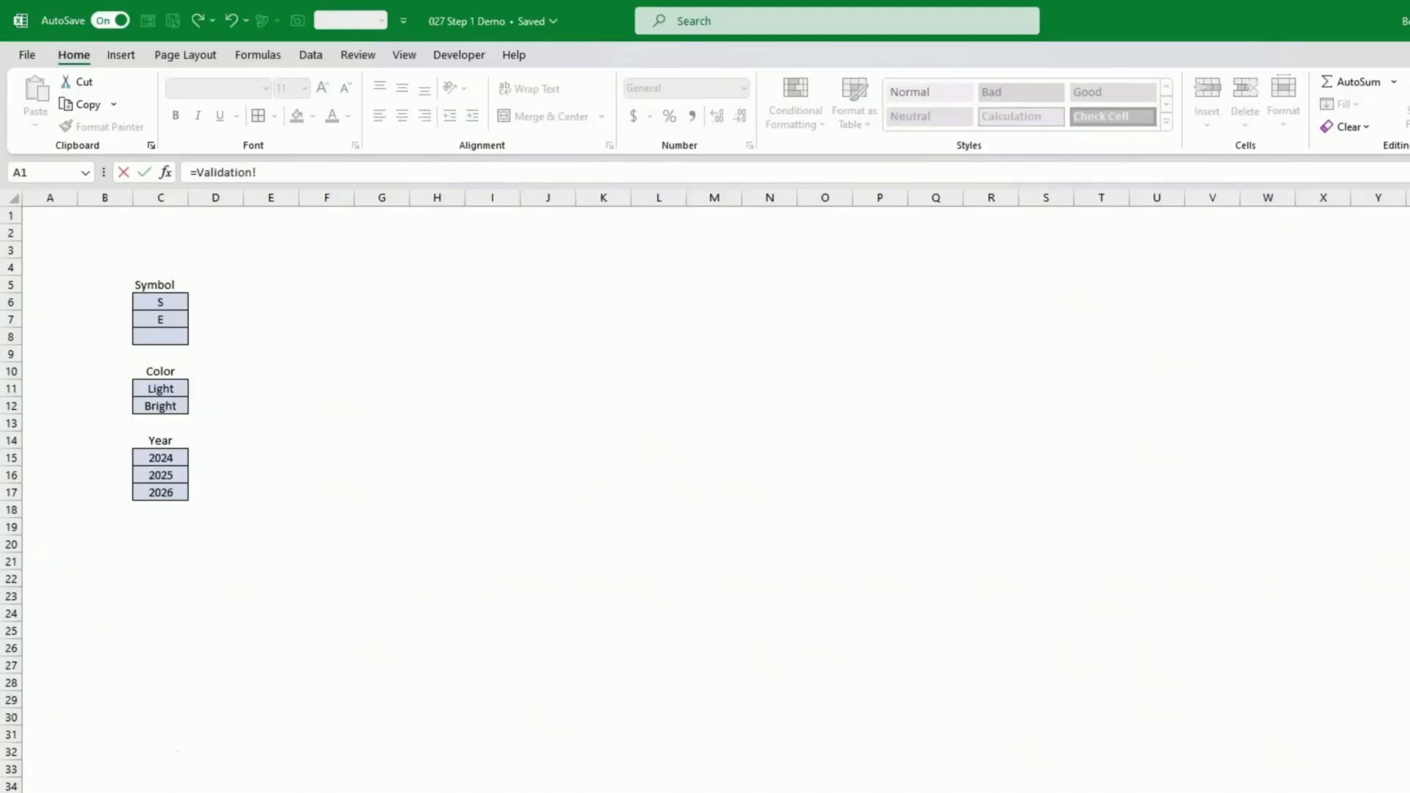
left_click(162, 493)
key("Return")
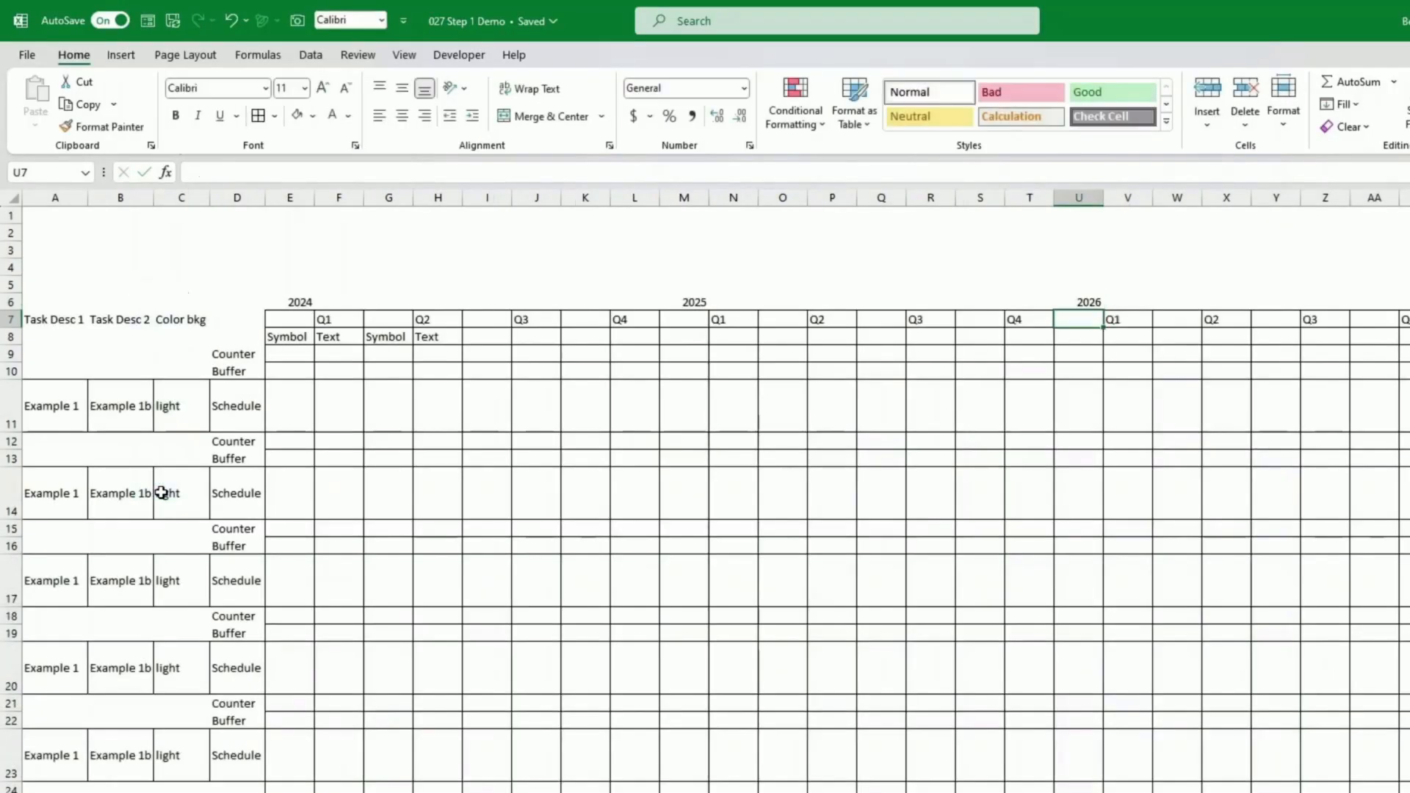
Step: Add list data validation to the Color bkg cell C11, using the colors in Validation!C11:C12 as the source
left_click(176, 408)
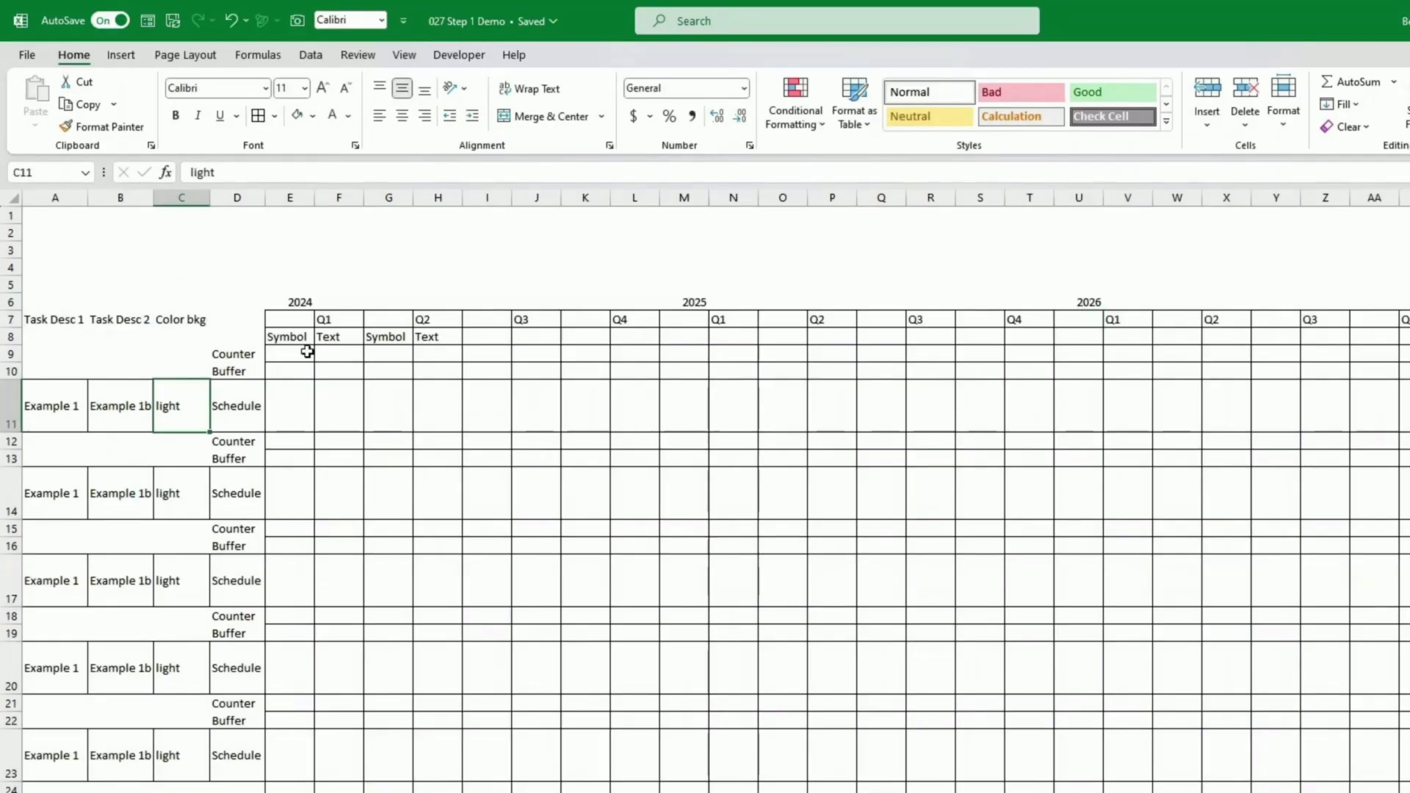
left_click(317, 58)
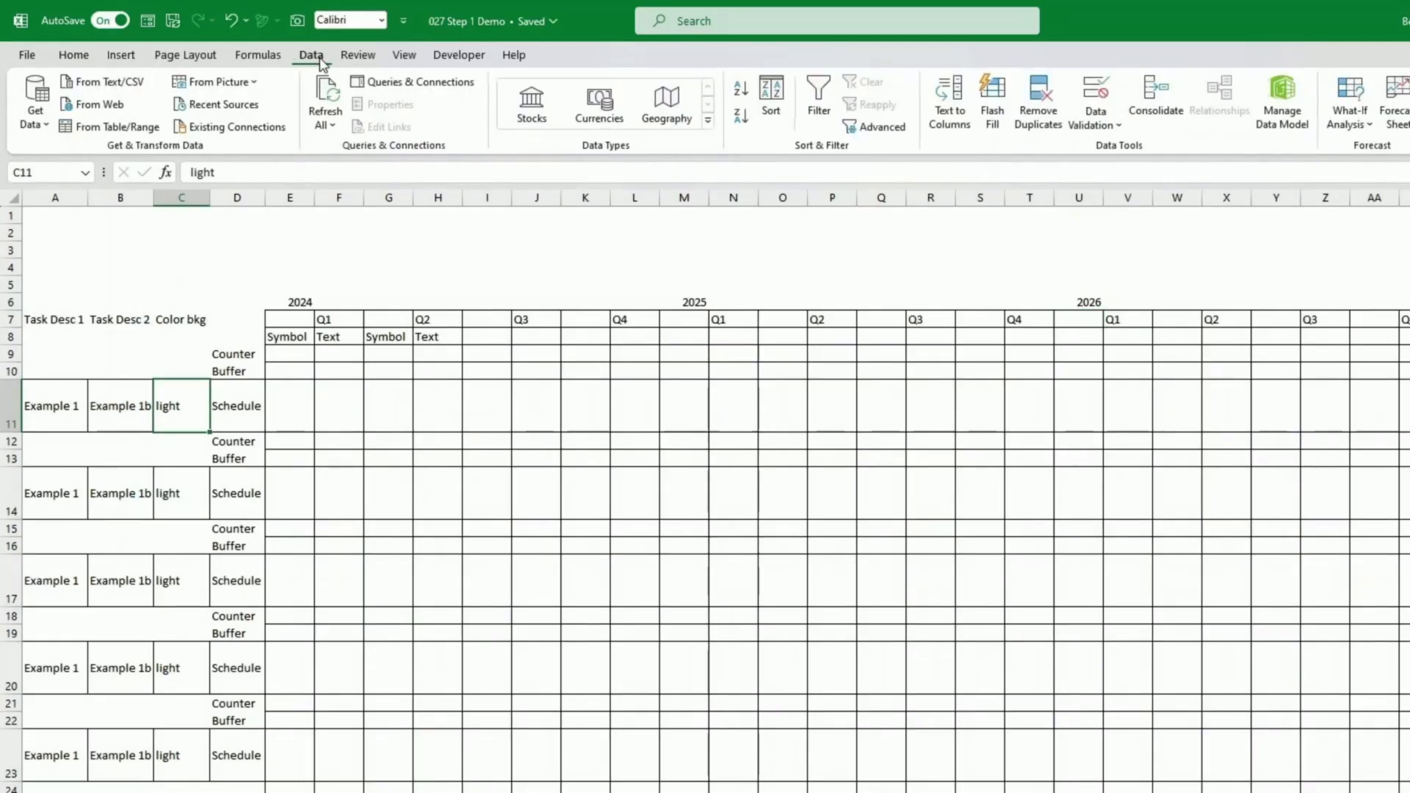
left_click(1114, 127)
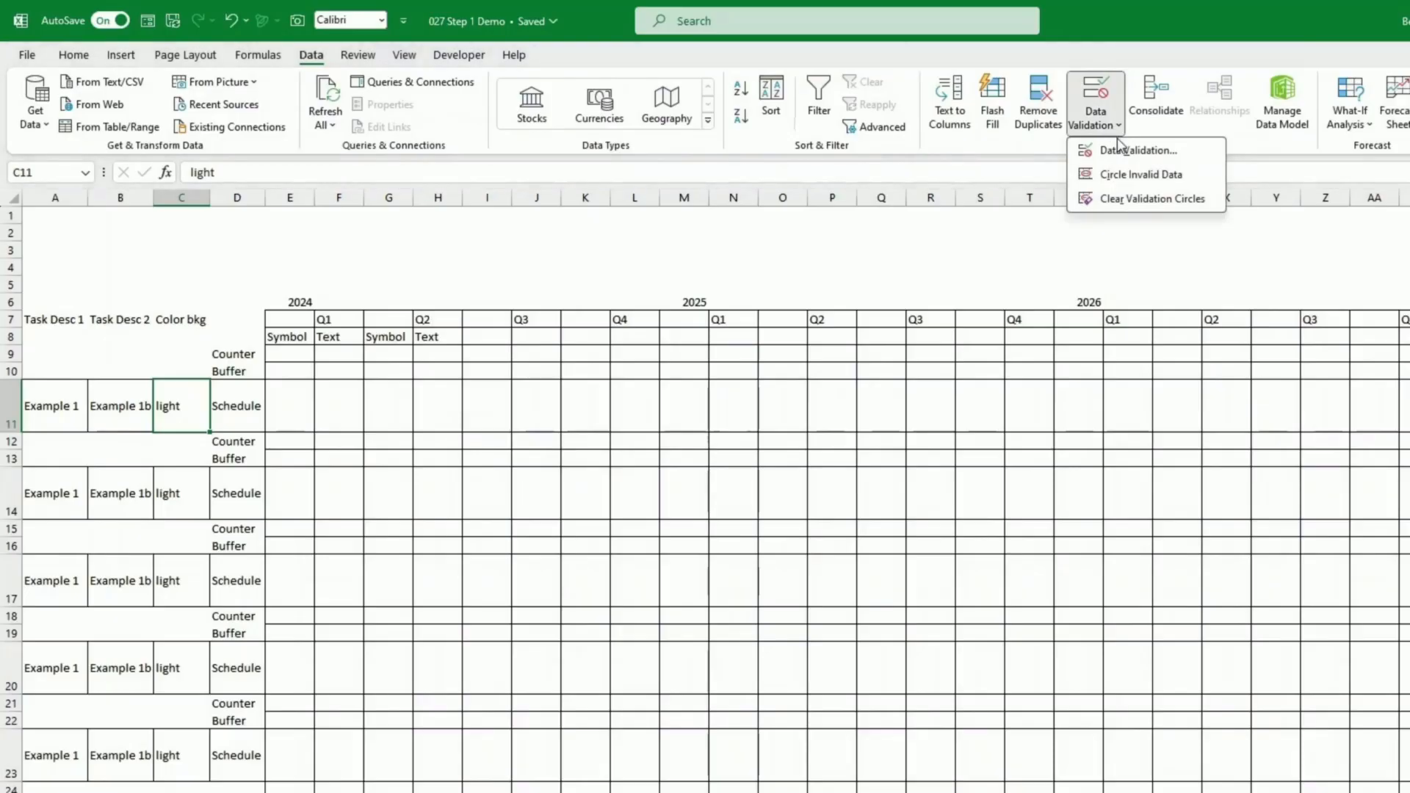
left_click(1120, 150)
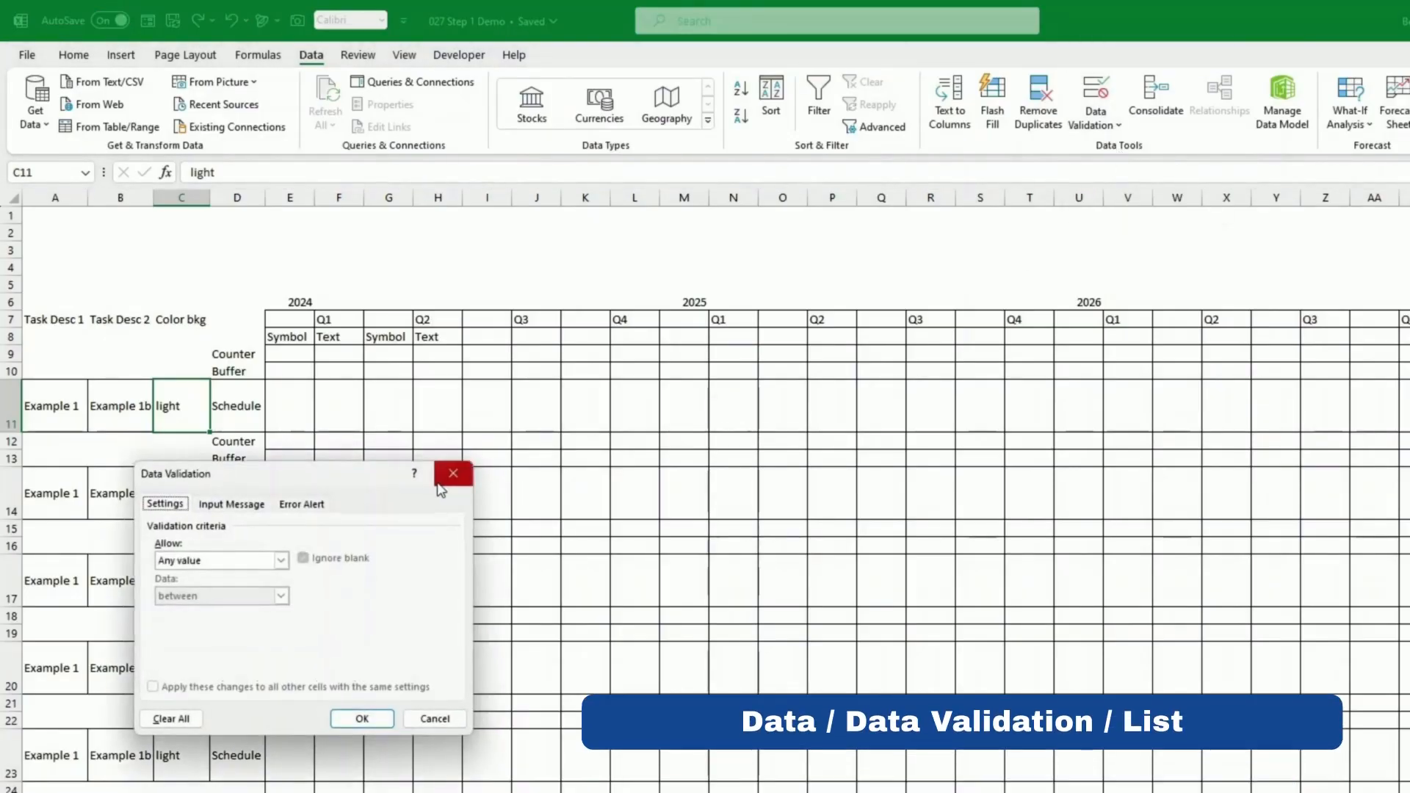
left_click(280, 560)
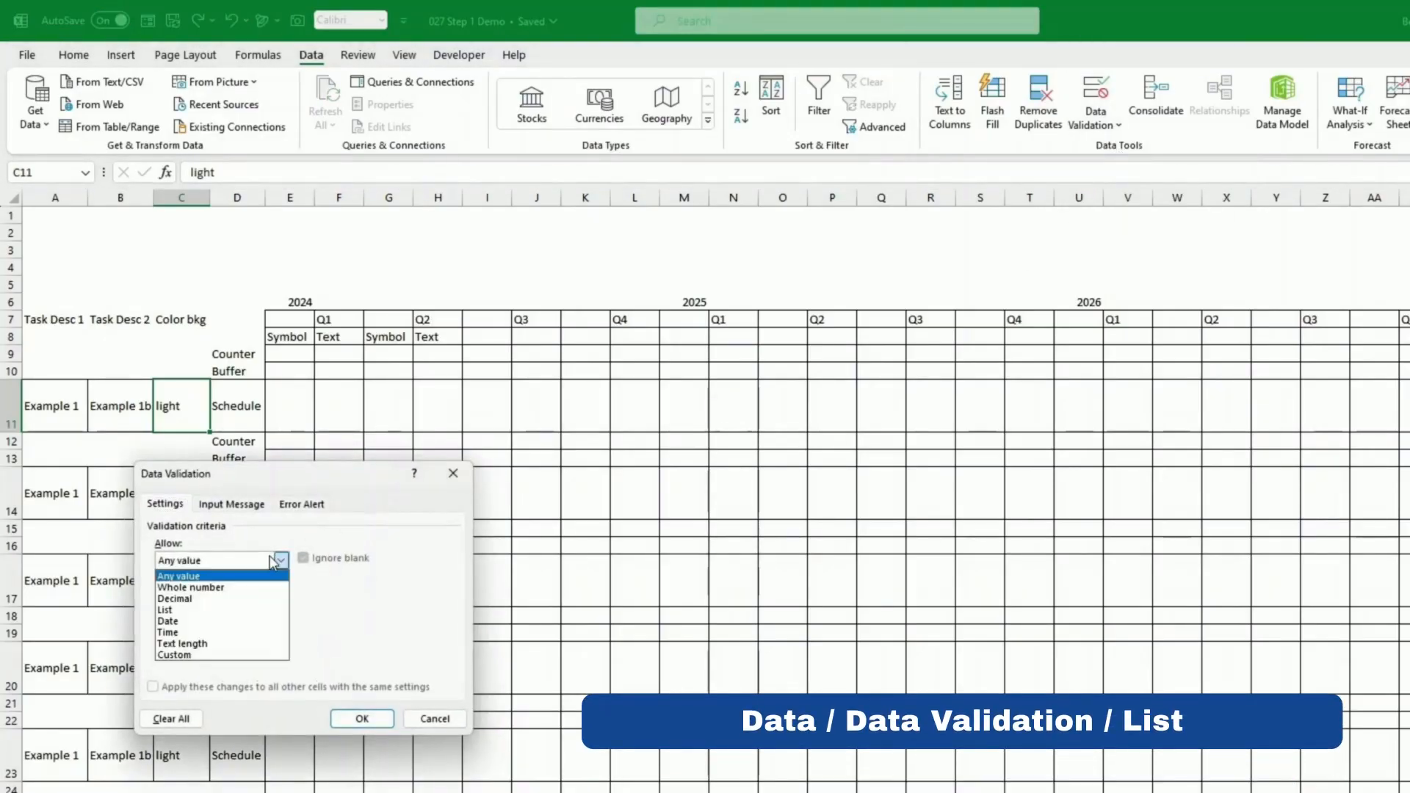
left_click(246, 612)
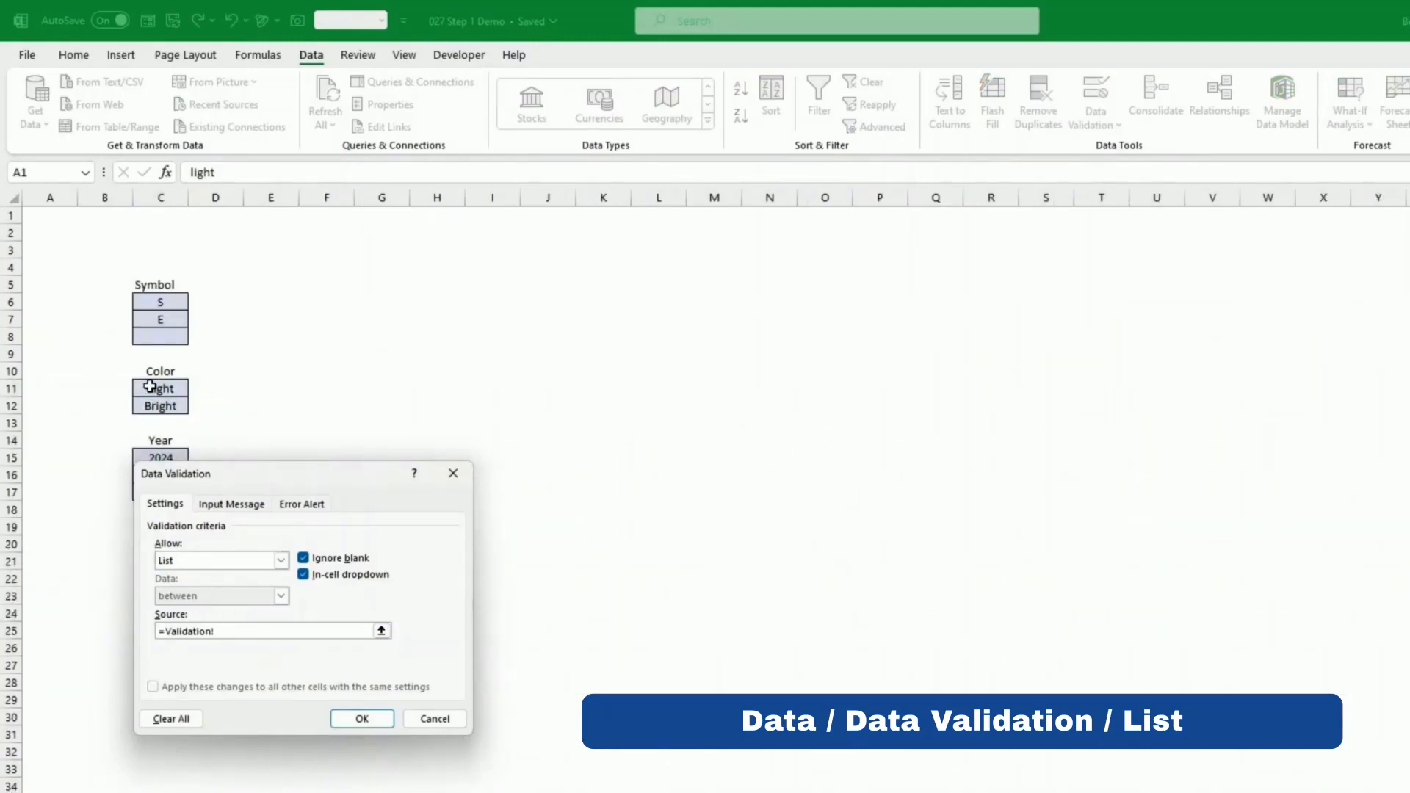
left_click_drag(150, 387, 156, 402)
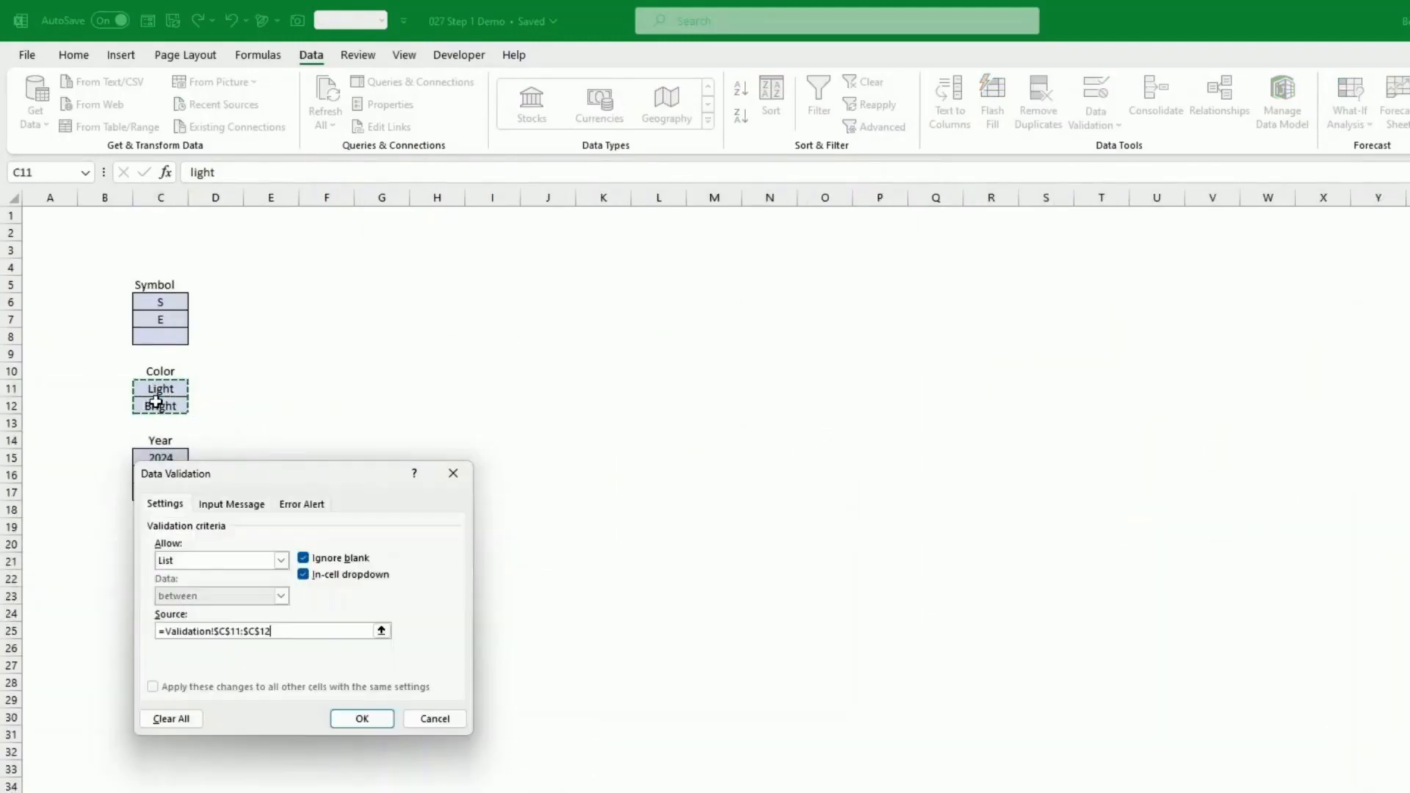
left_click(375, 716)
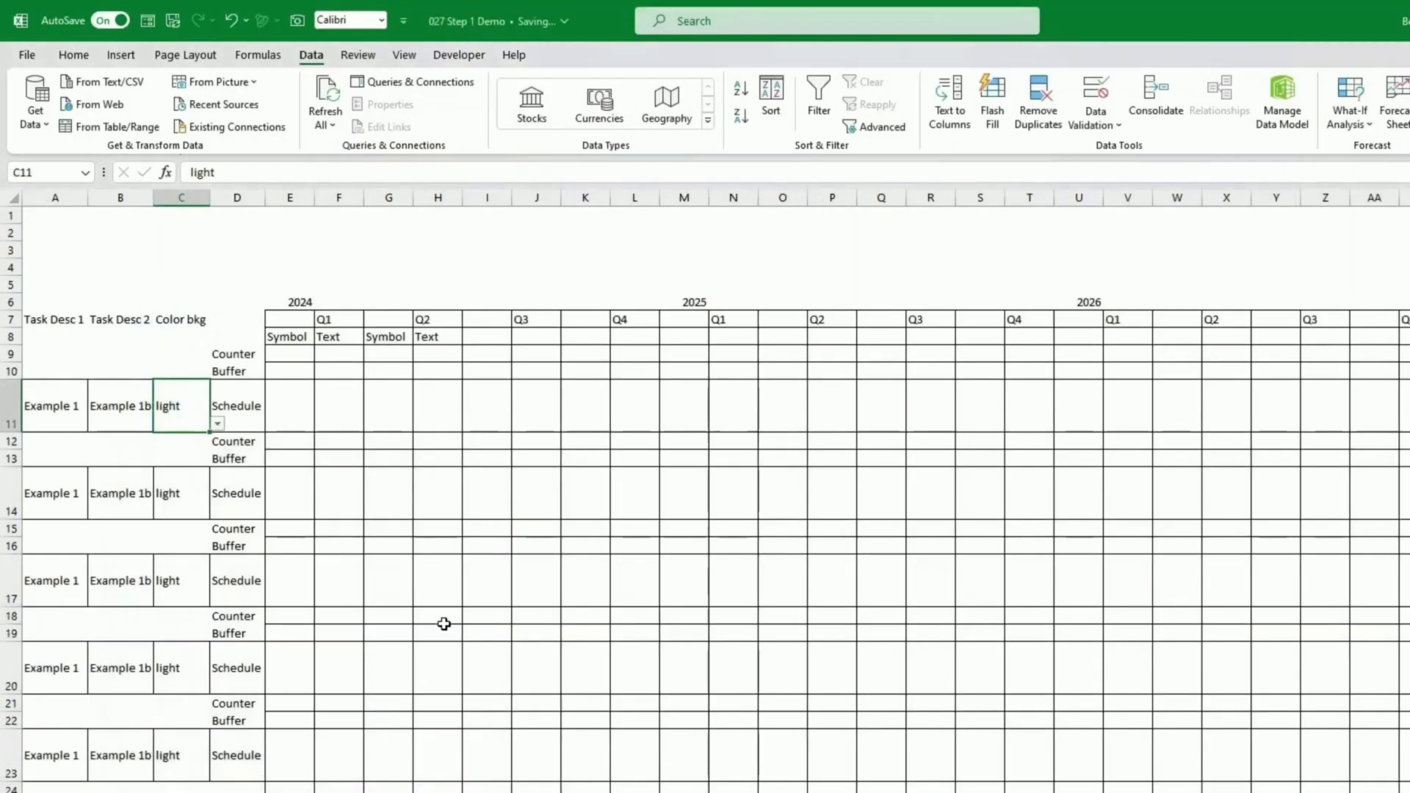
Step: Add list data validation to the Symbol cell E11 with source Validation!C6:C8, and check its dropdown options
left_click(293, 402)
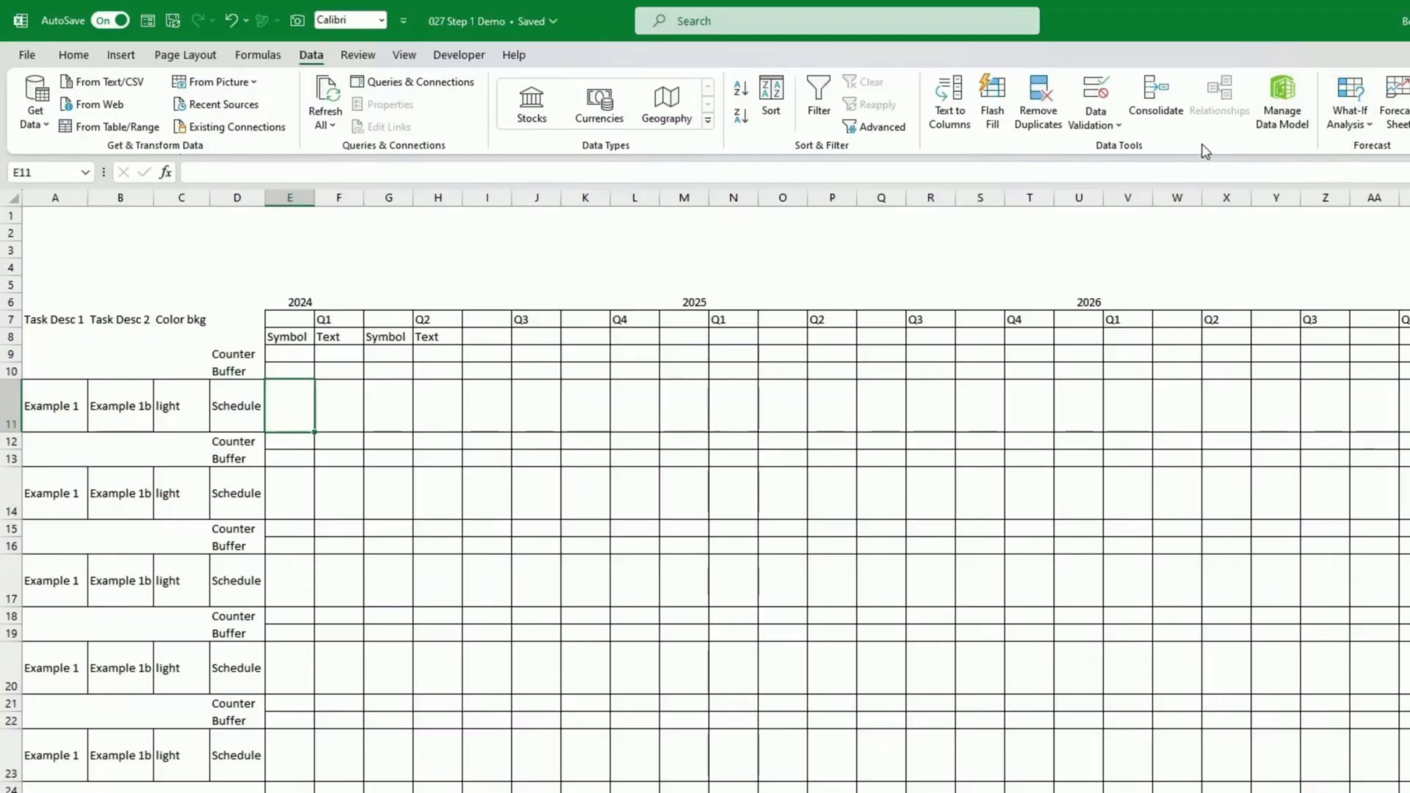
left_click(1096, 117)
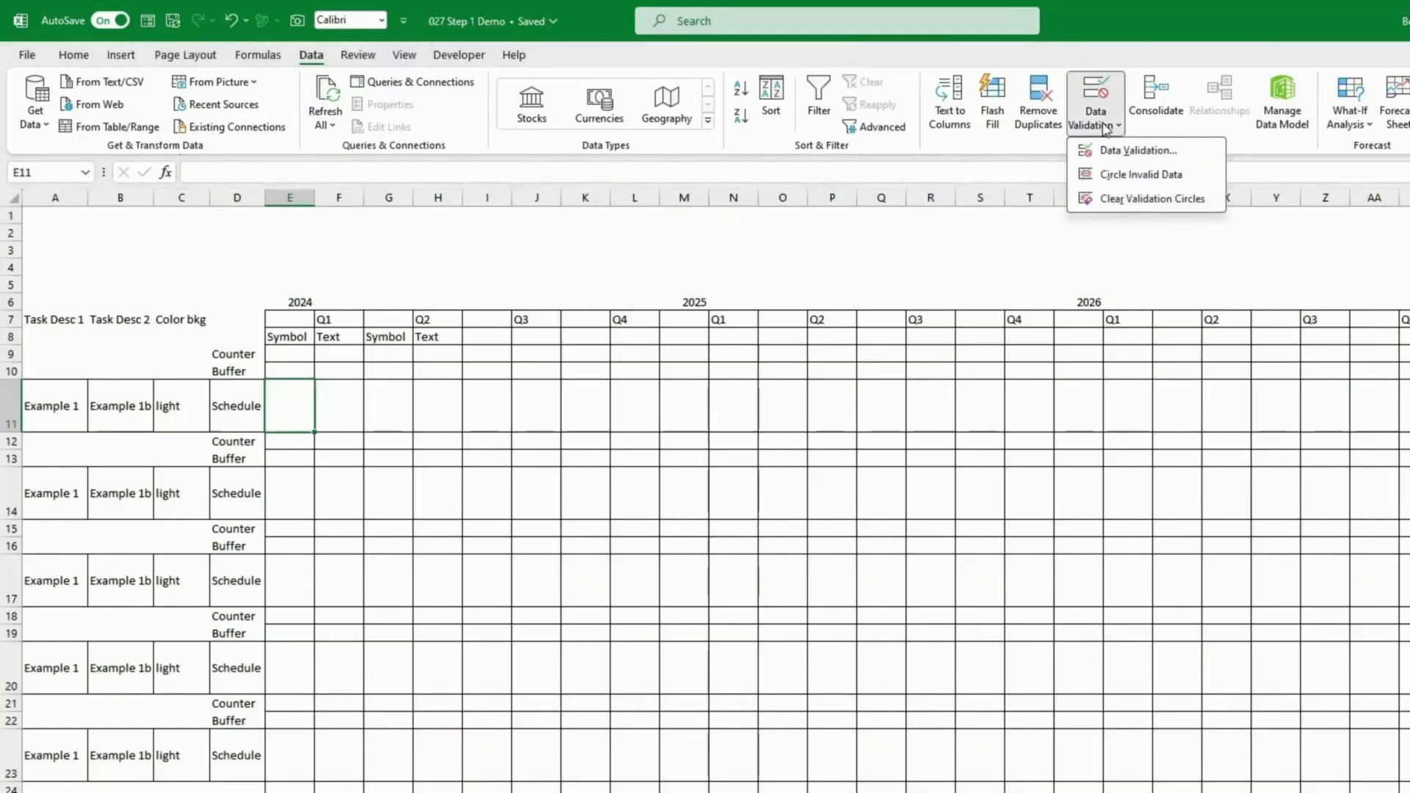
left_click(1122, 152)
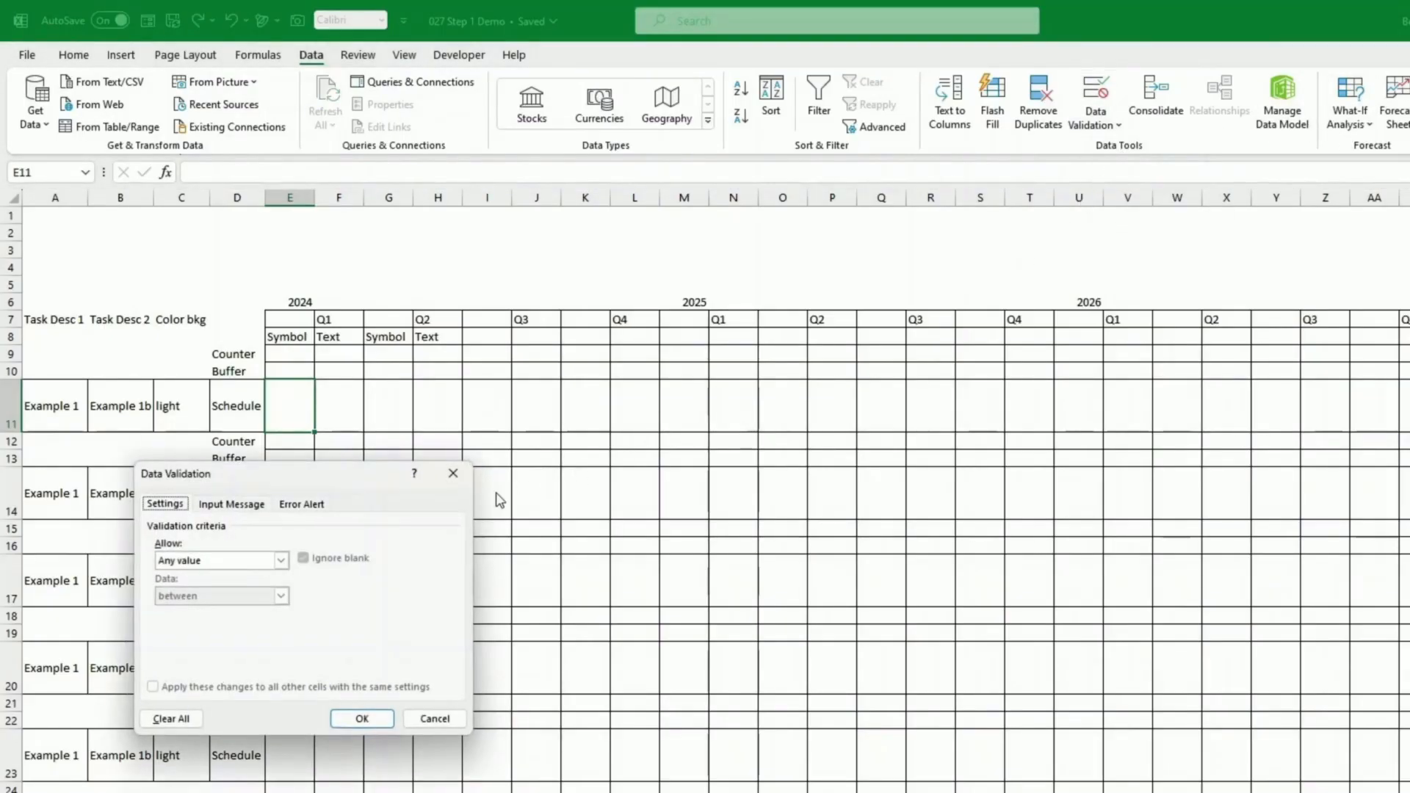
left_click(273, 563)
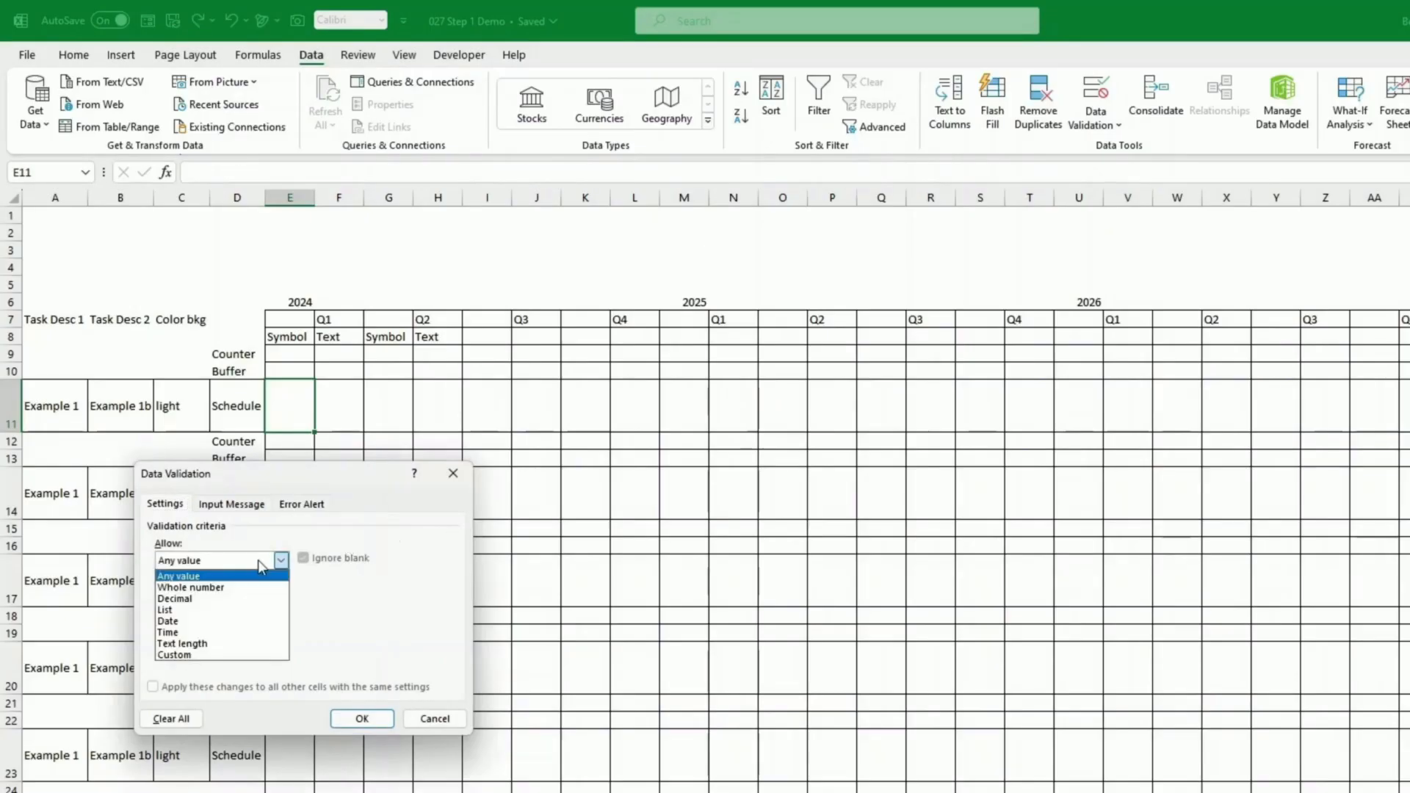
left_click(240, 611)
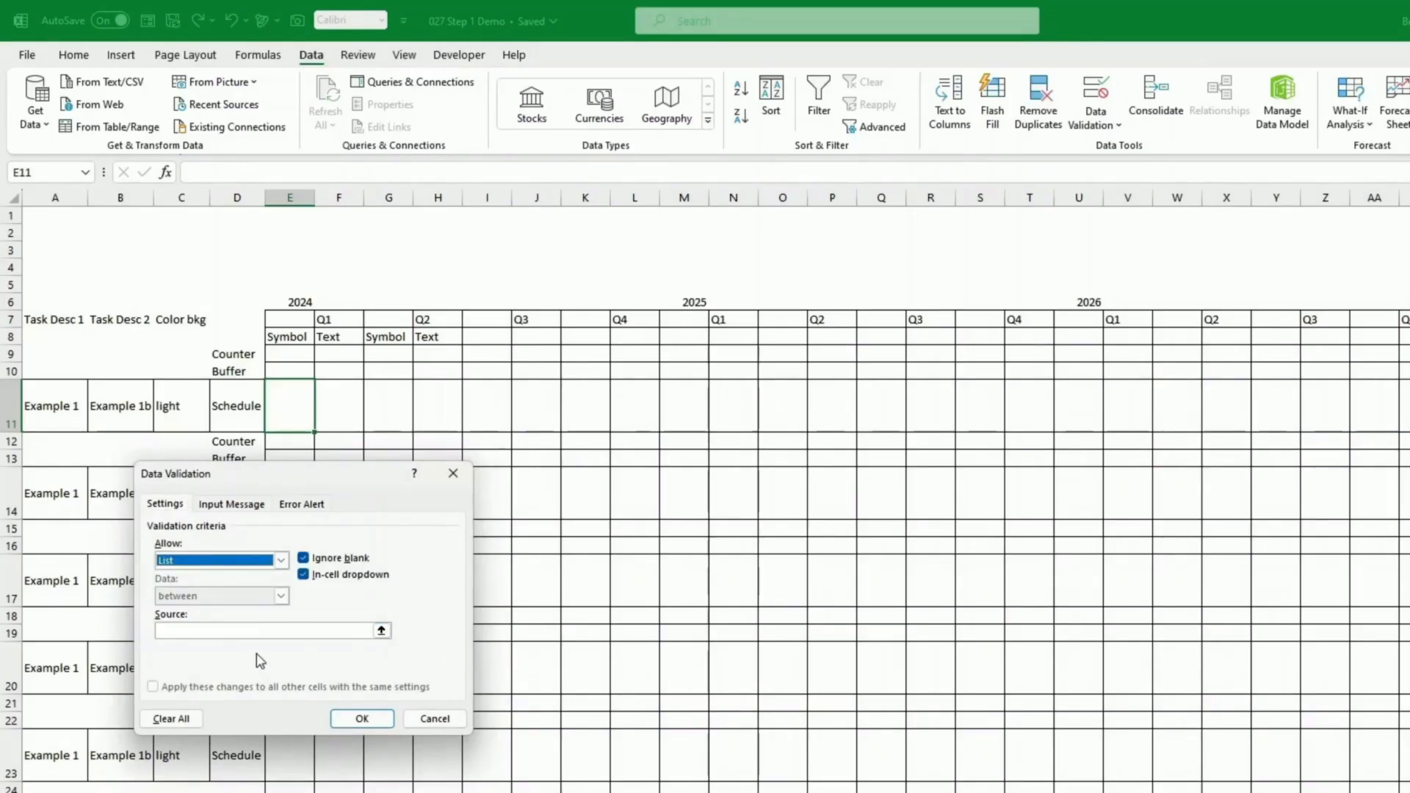
left_click(252, 632)
left_click(224, 792)
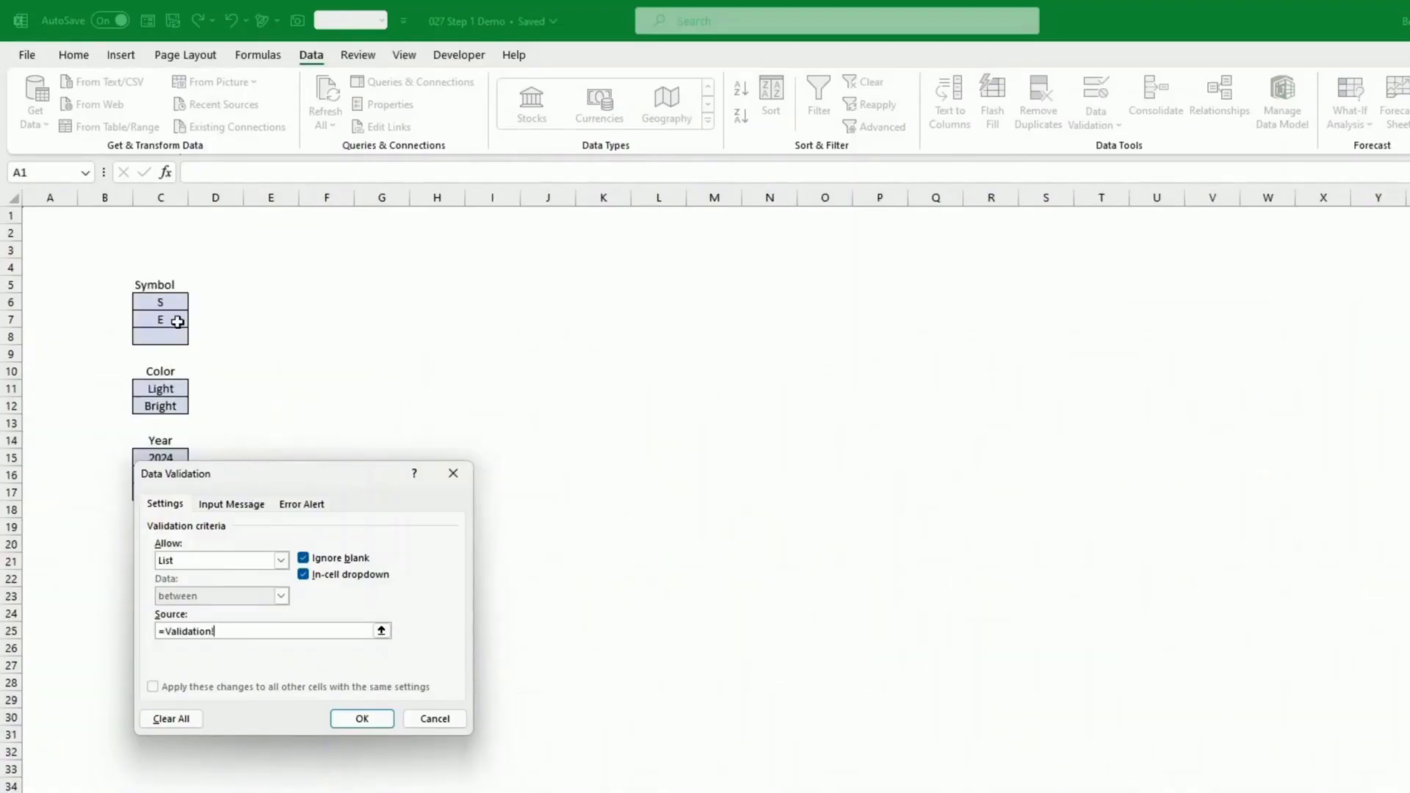
left_click_drag(173, 302, 175, 338)
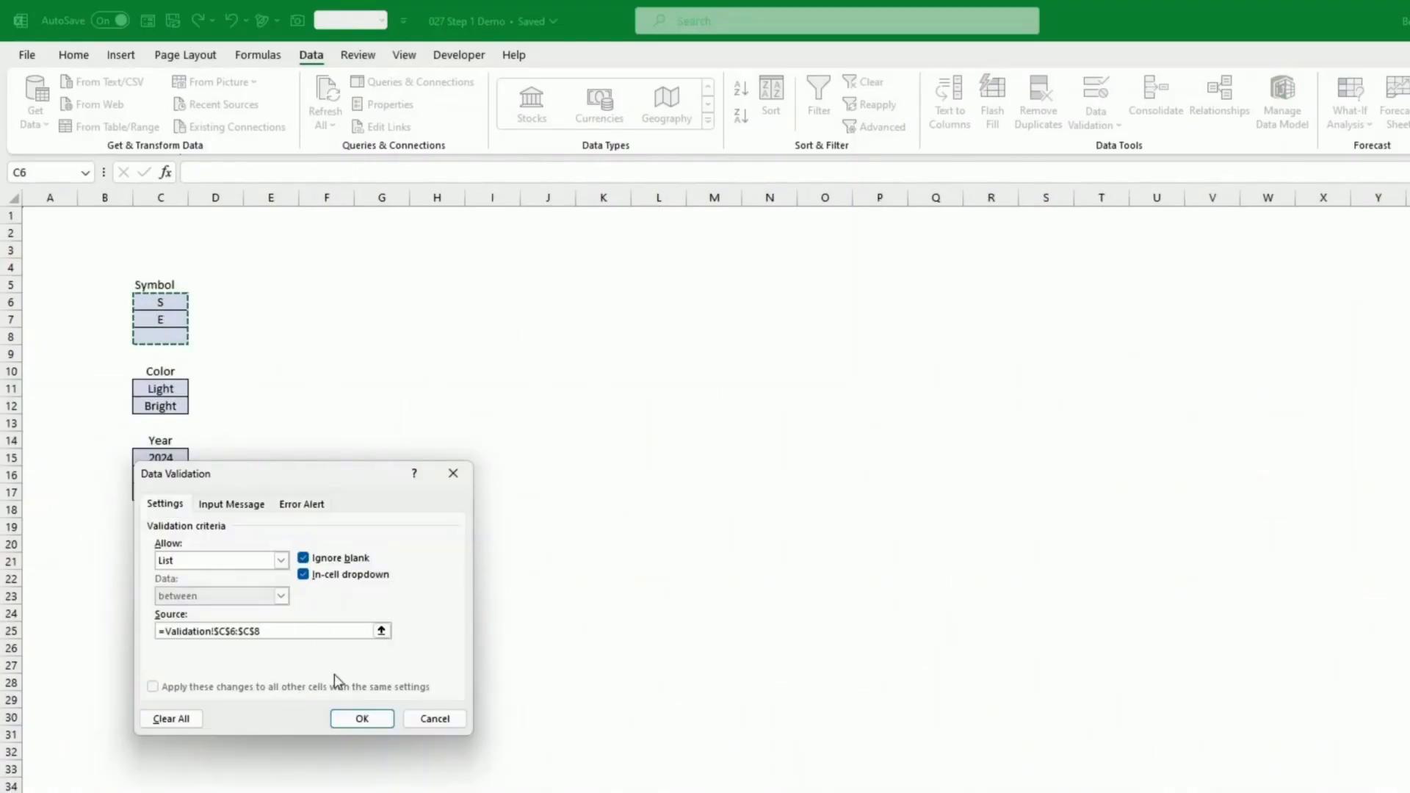
left_click(360, 718)
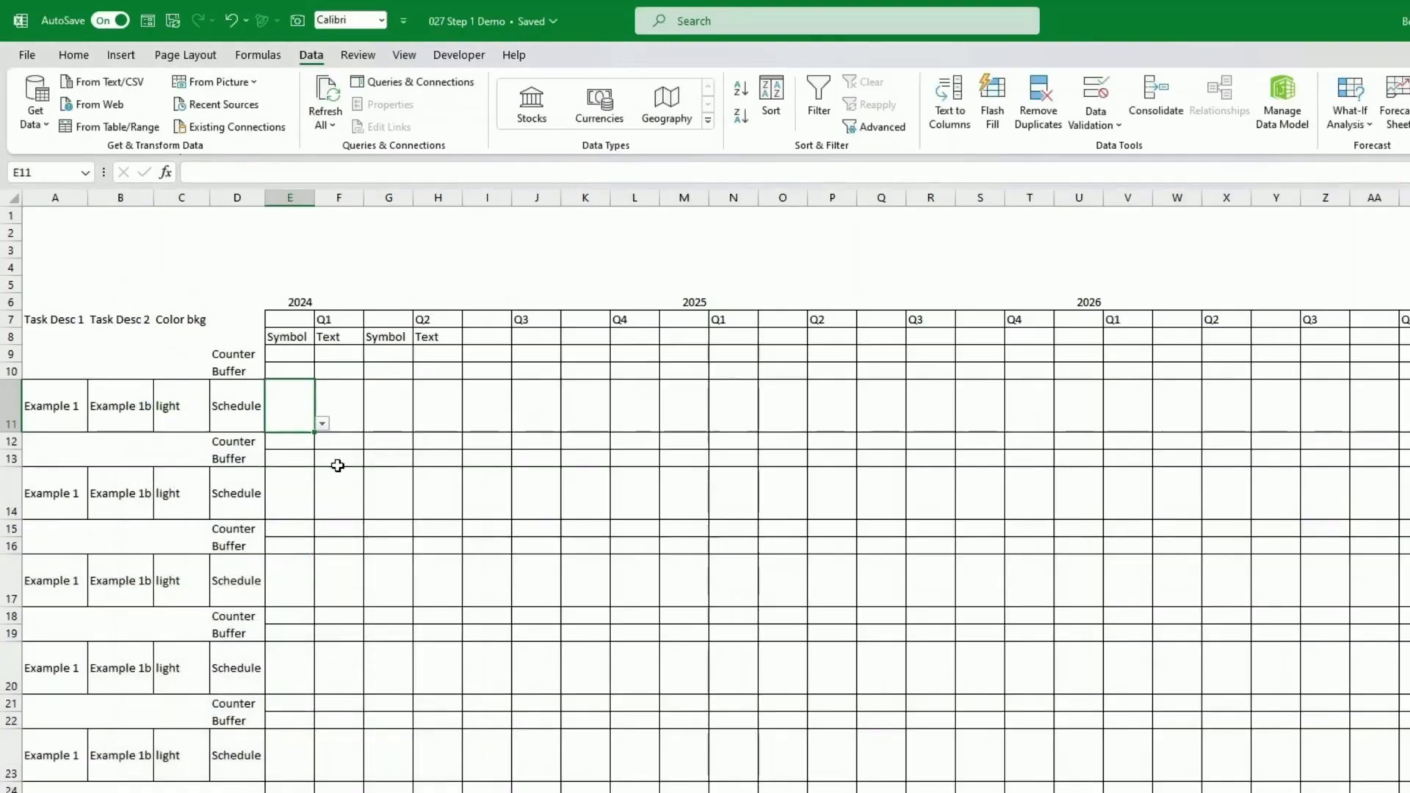
left_click(323, 425)
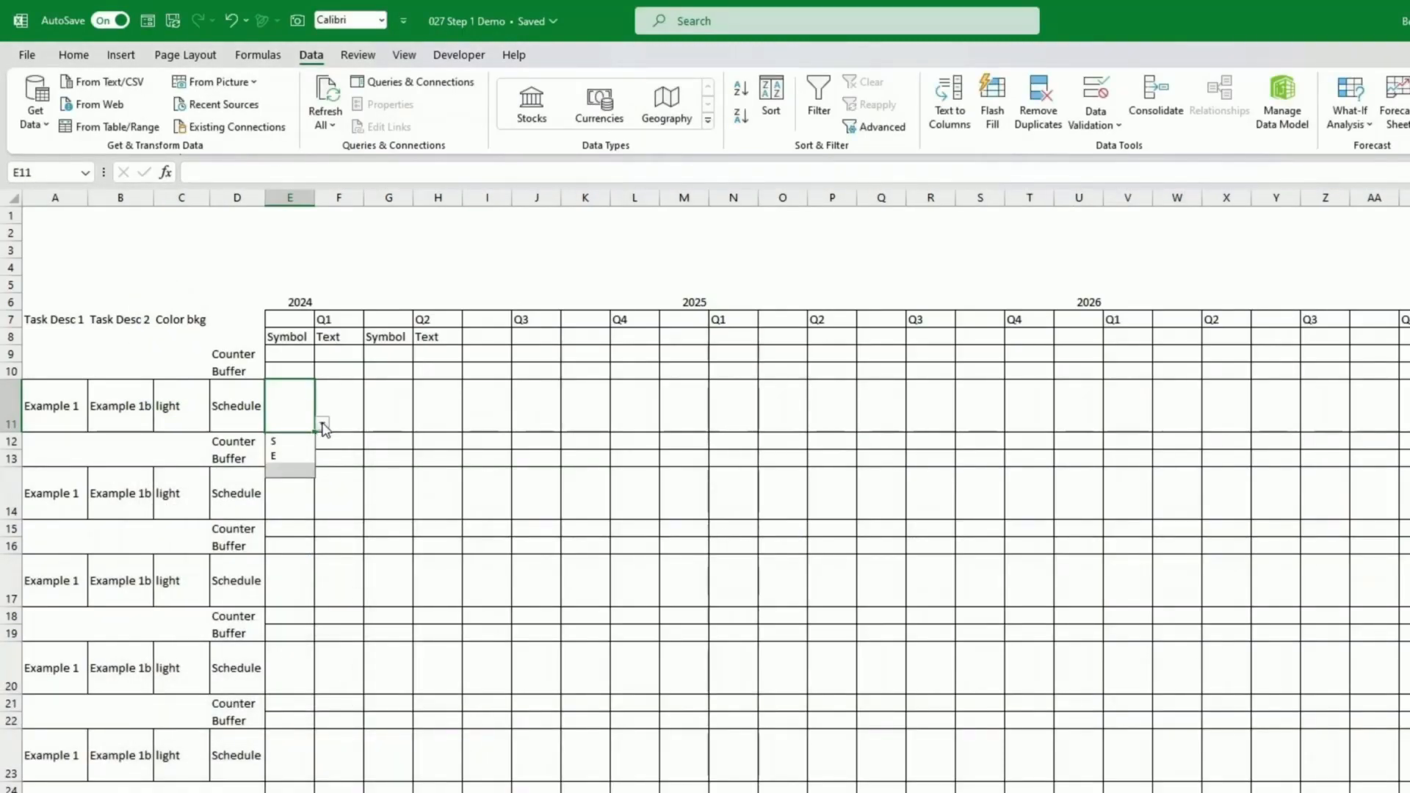
left_click(322, 426)
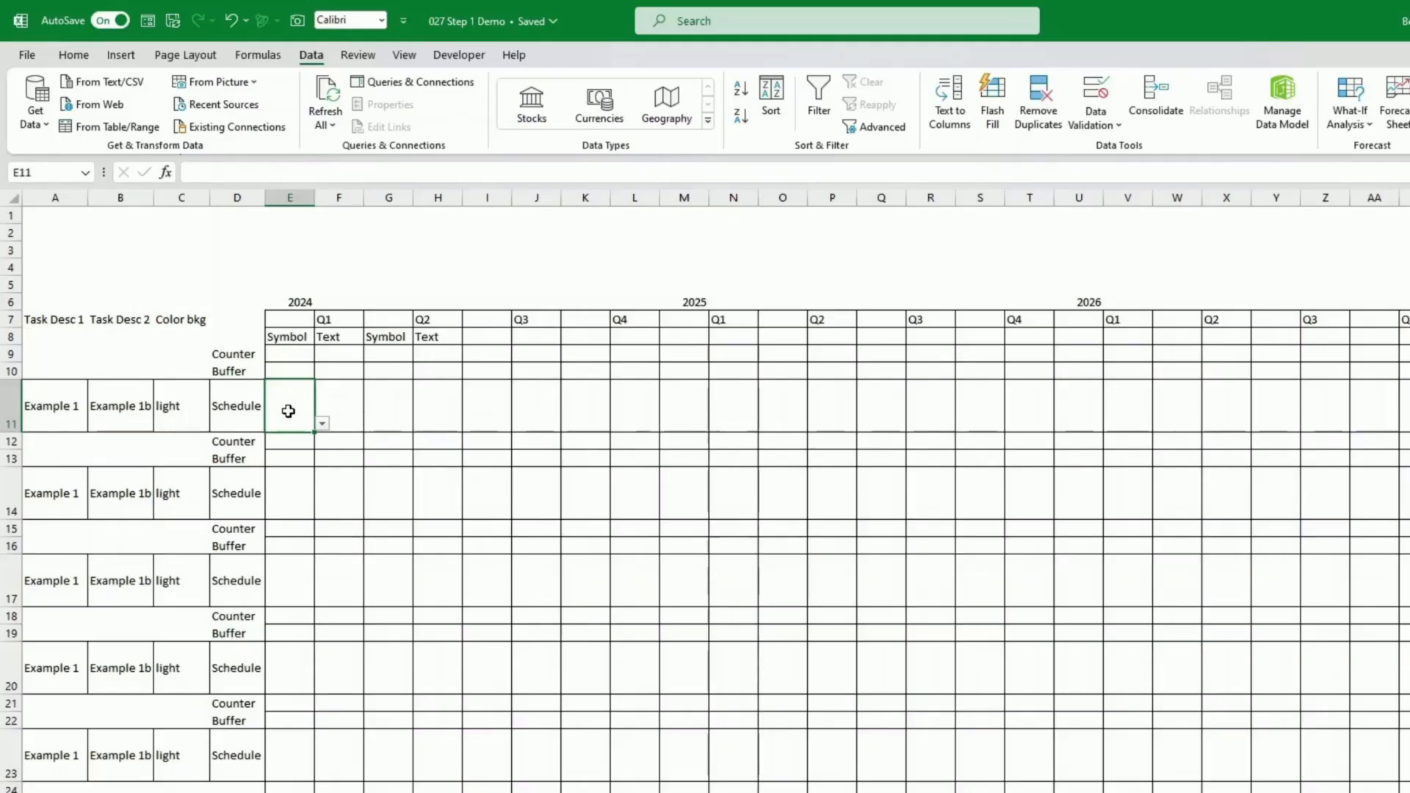
Step: Copy the symbol dropdown cell E11 into G11, I11, K11 and M11 of the same Schedule row
left_click(387, 413)
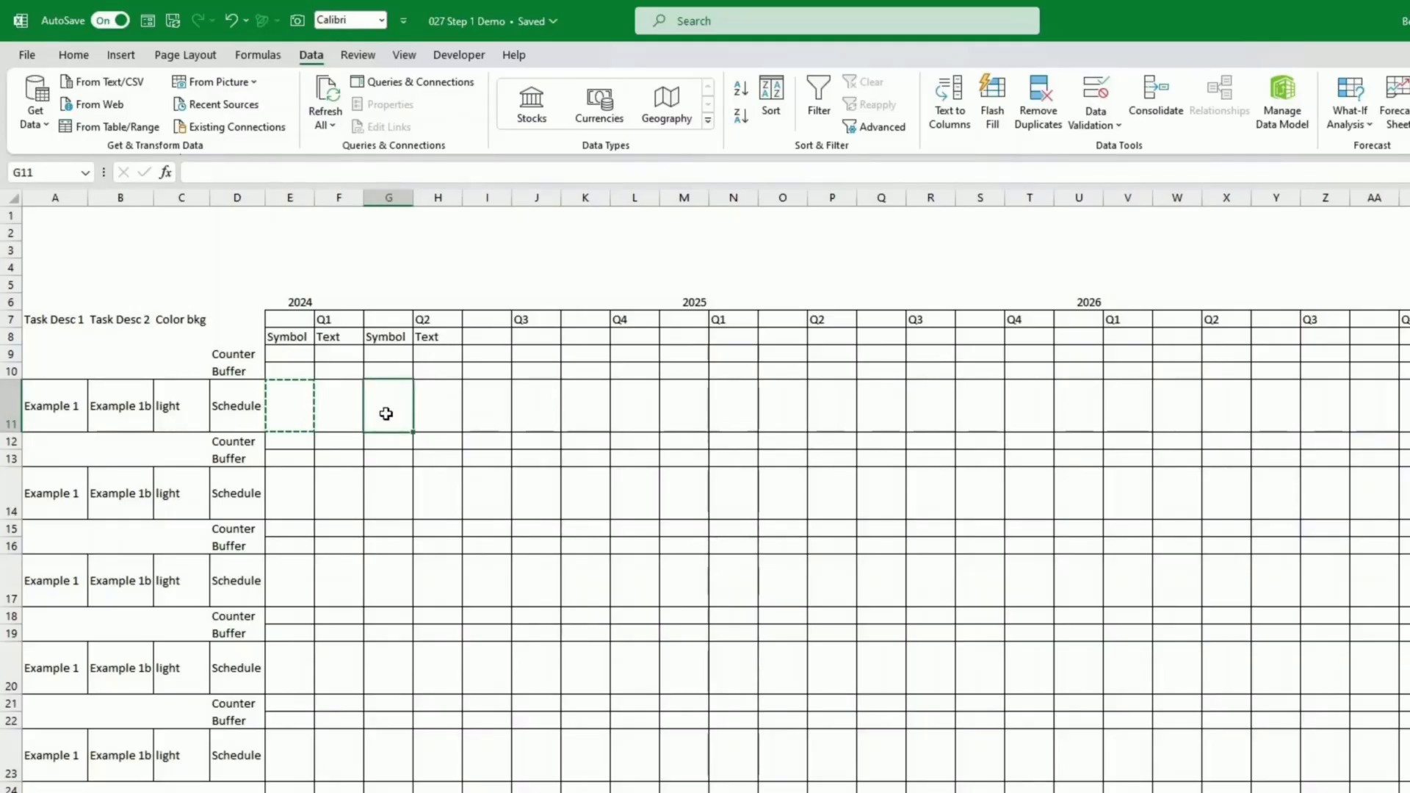
key("ctrl+v")
left_click(476, 416)
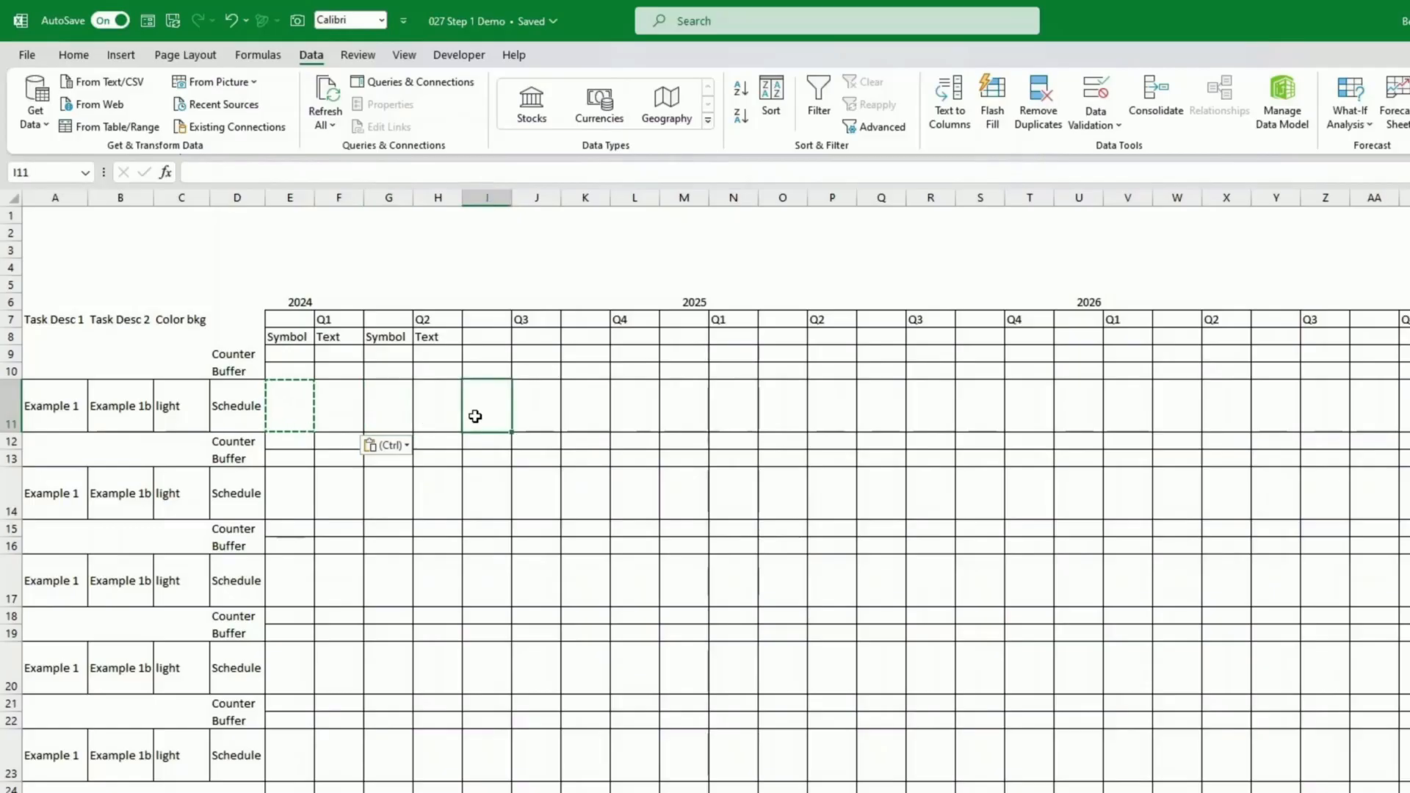
key("ctrl+v")
left_click(578, 415)
key("ctrl+v")
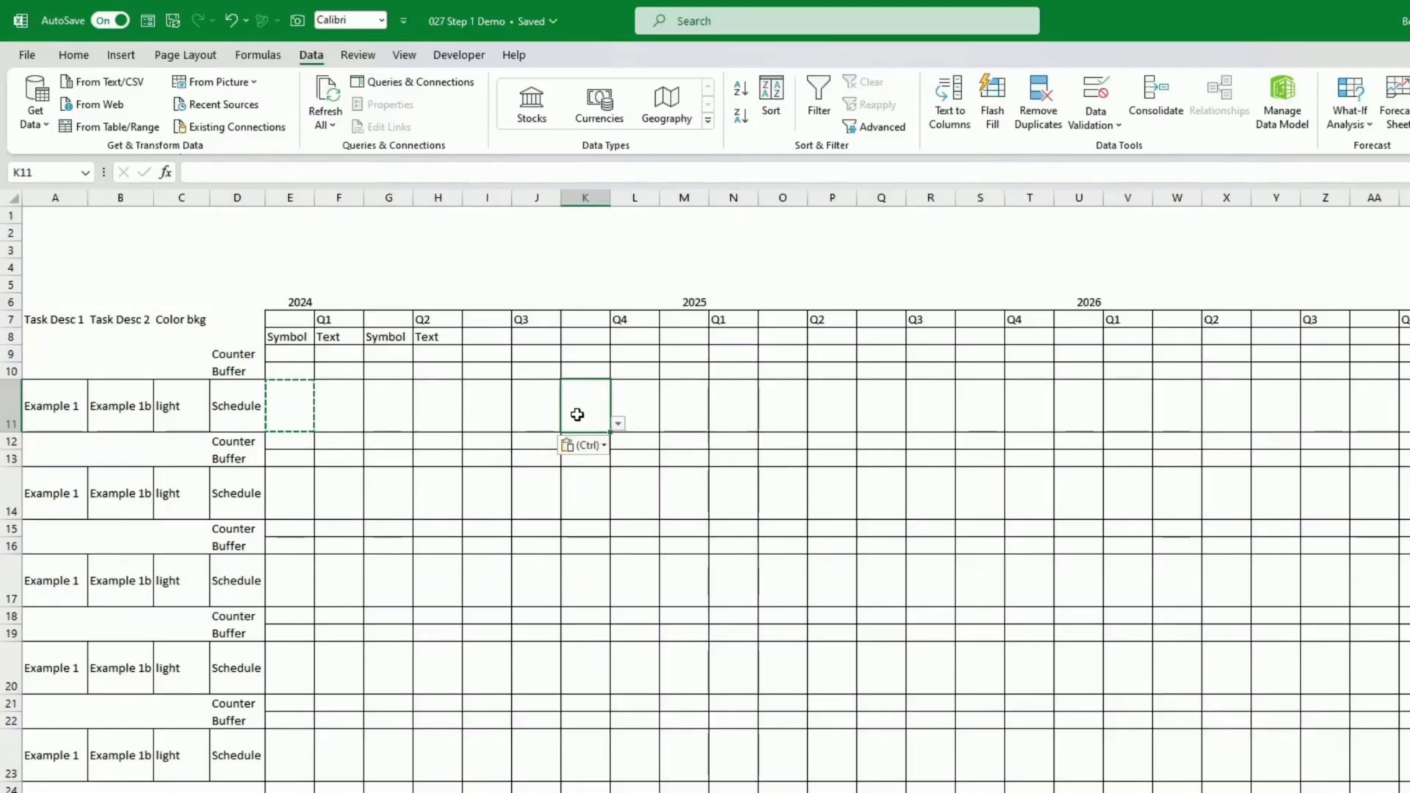
left_click(673, 412)
key("ctrl+v")
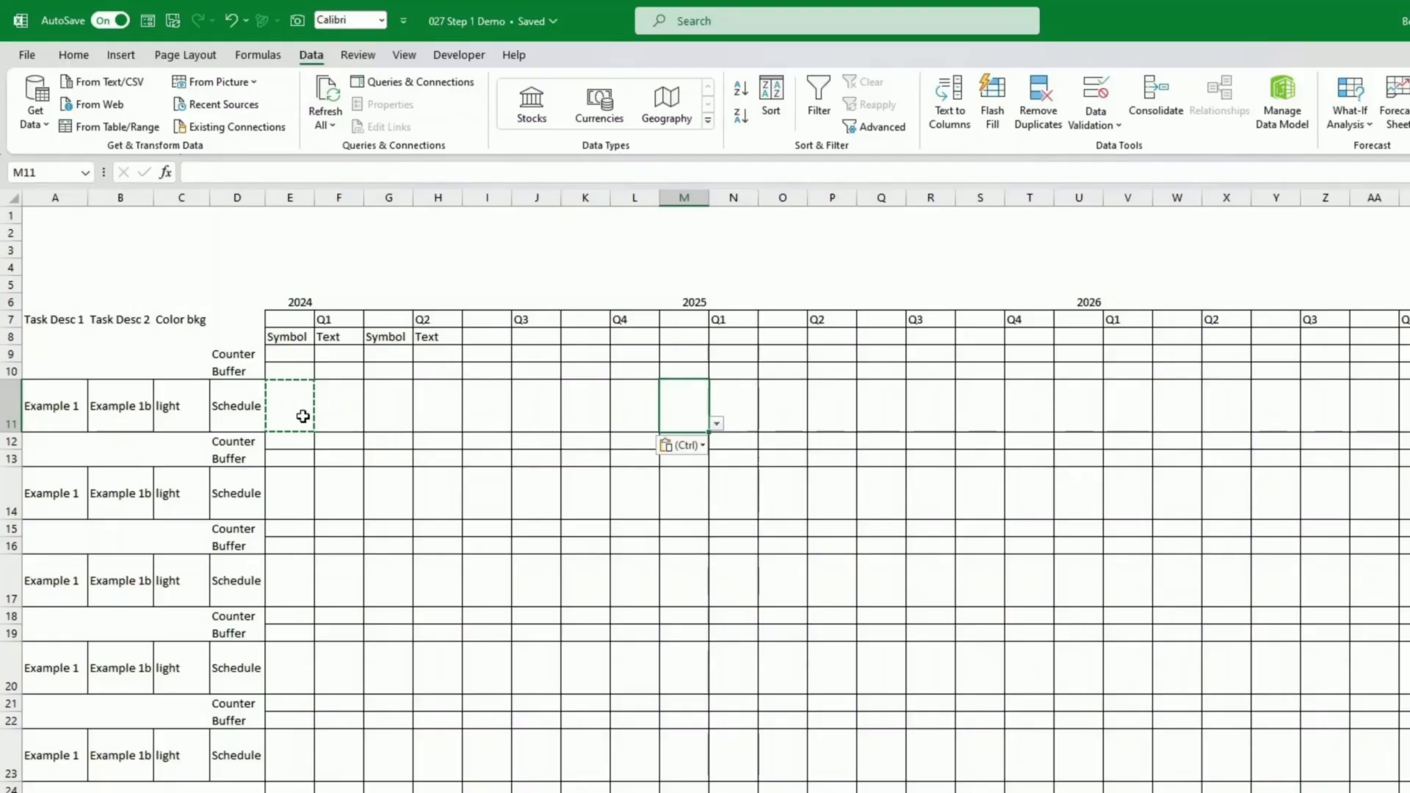
Step: Copy E11:M11 onto the Schedule row starting at O11 and again at W11, and check the dropdowns in E11 and K11
left_click_drag(302, 416, 660, 412)
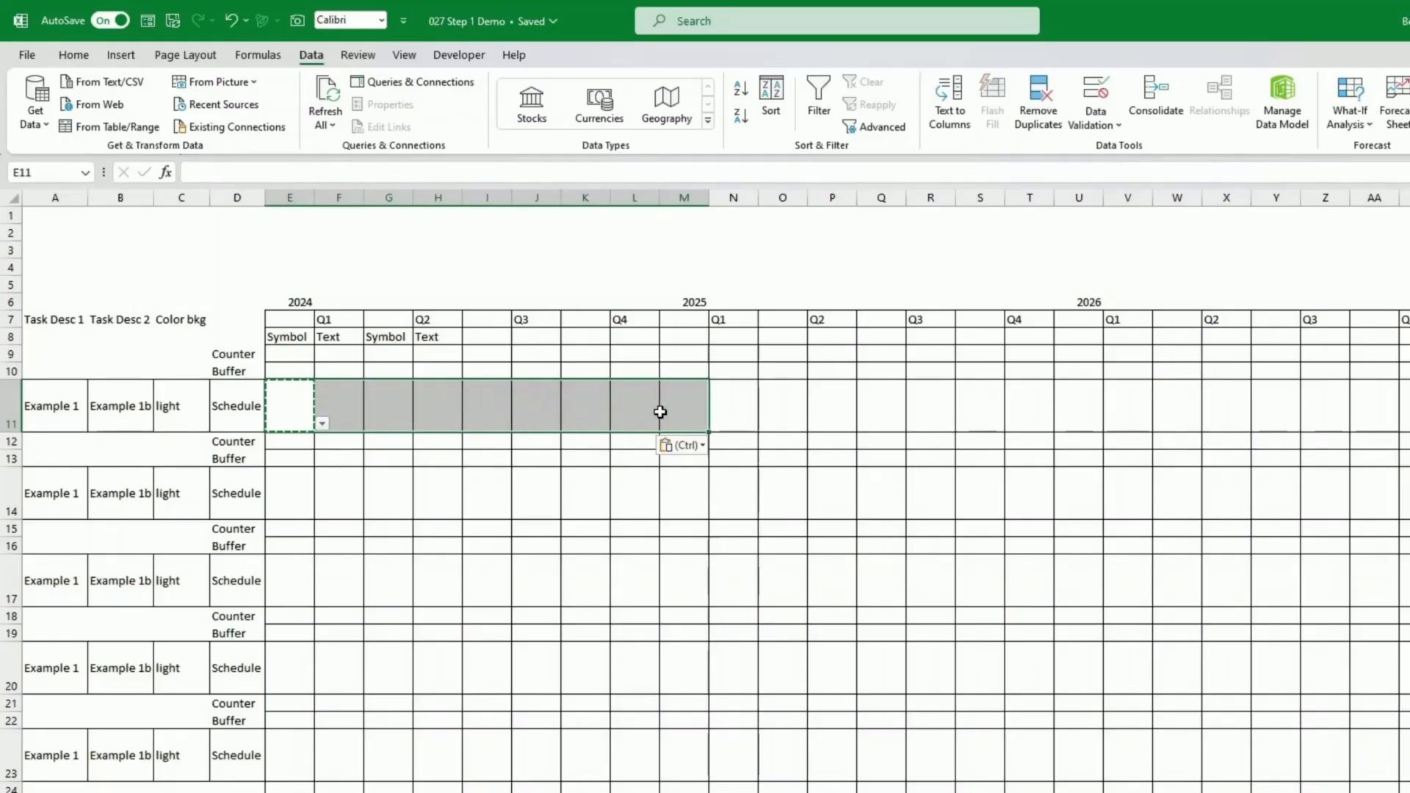
key("ctrl+c")
left_click(790, 409)
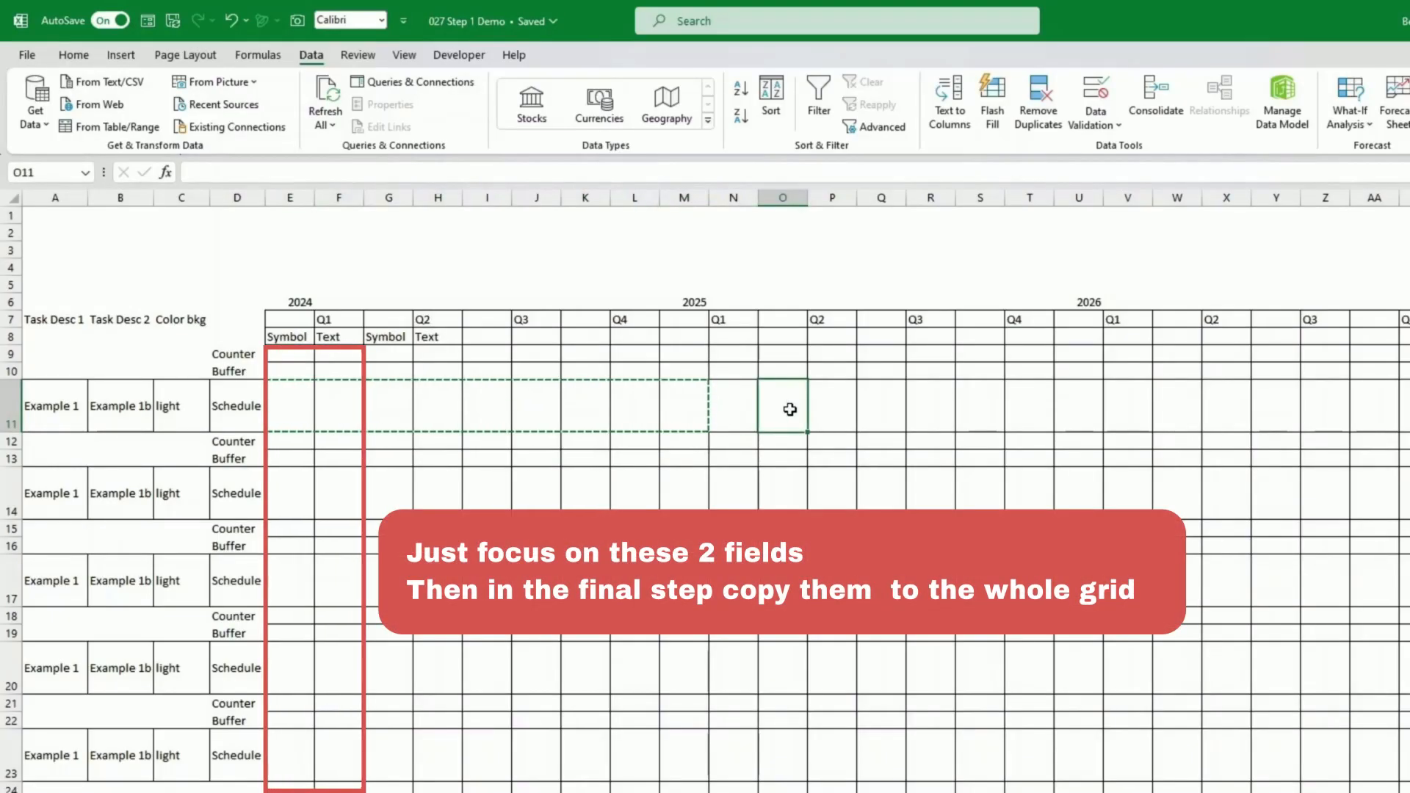
key("ctrl+v")
left_click(1176, 414)
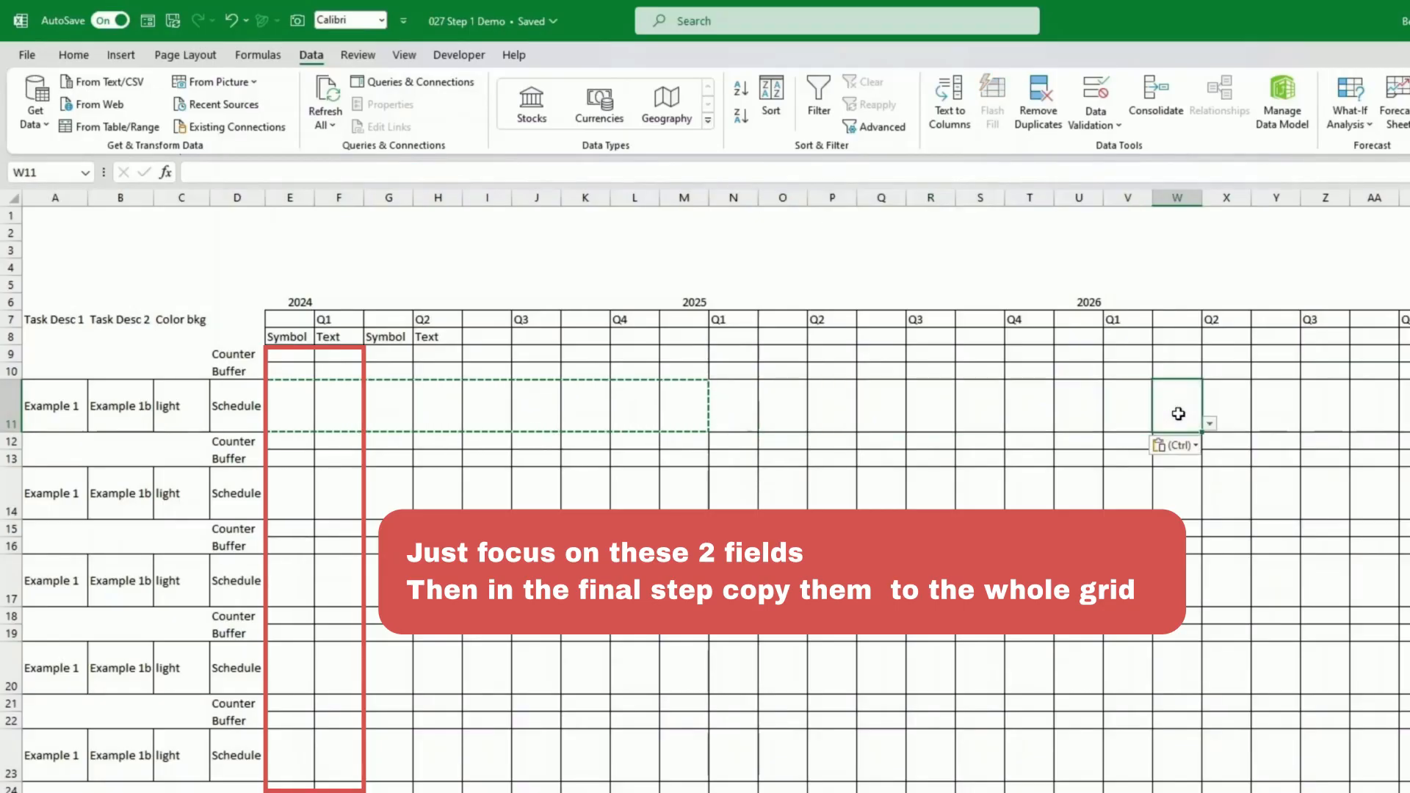
key("ctrl+shift+Right")
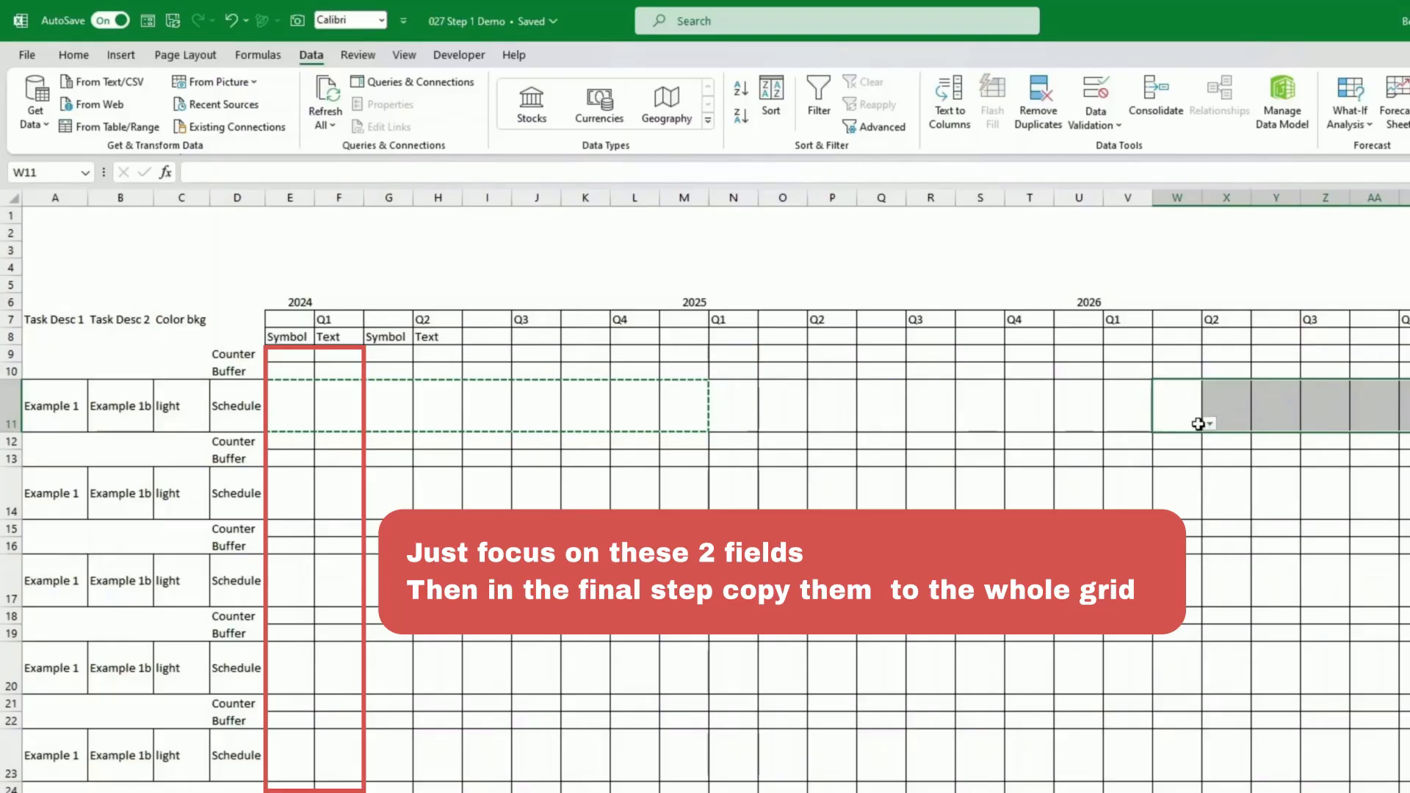
left_click(1068, 415)
left_click(302, 415)
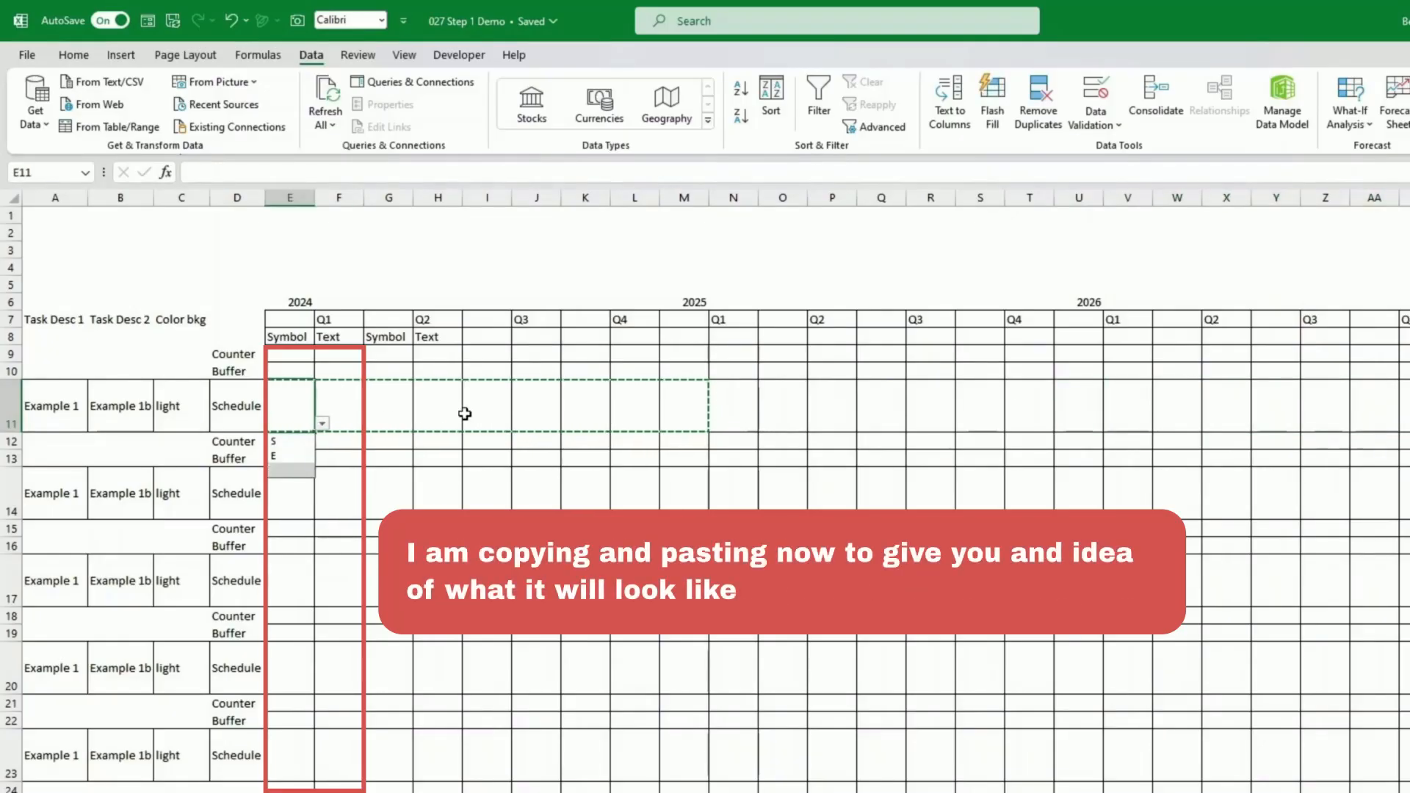
left_click(591, 413)
left_click(618, 424)
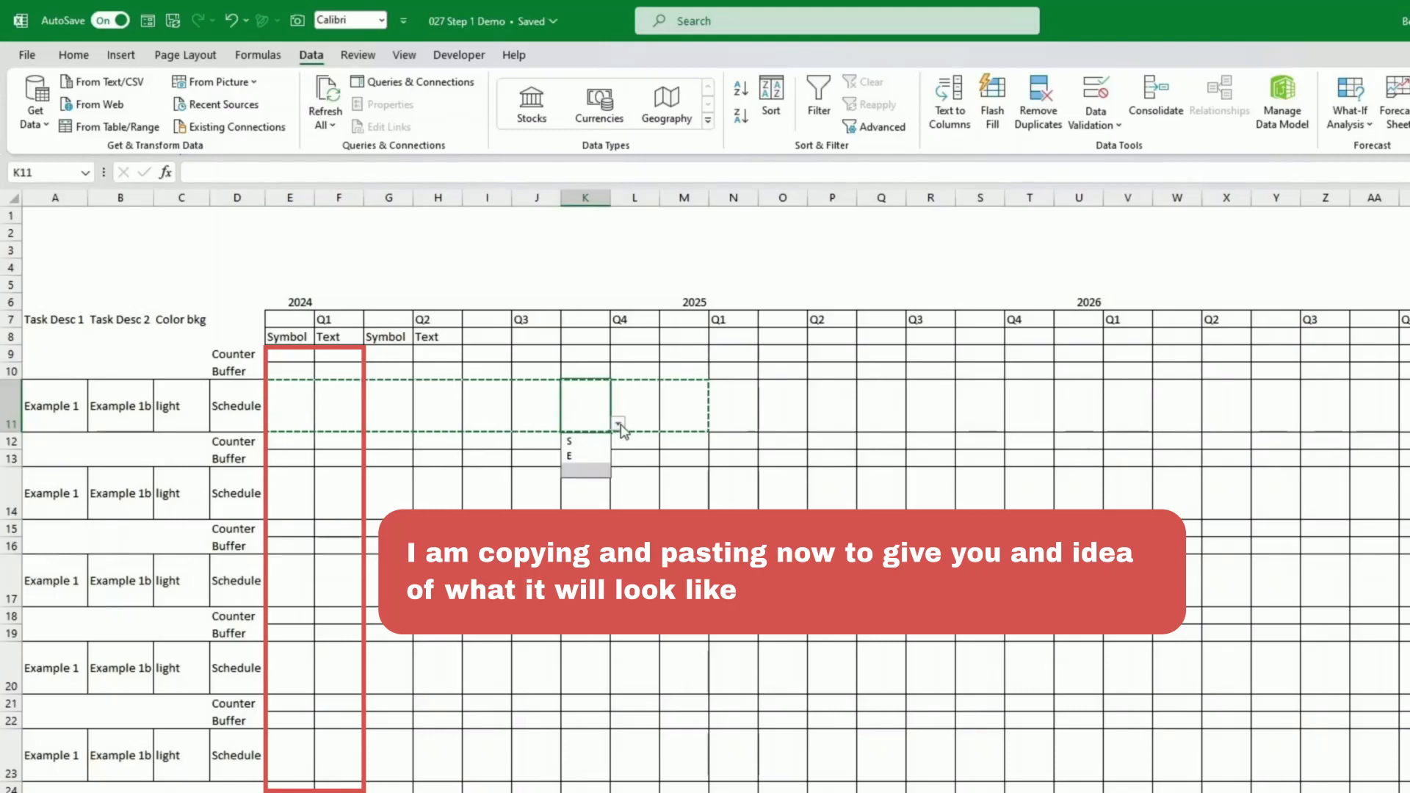
left_click(509, 507)
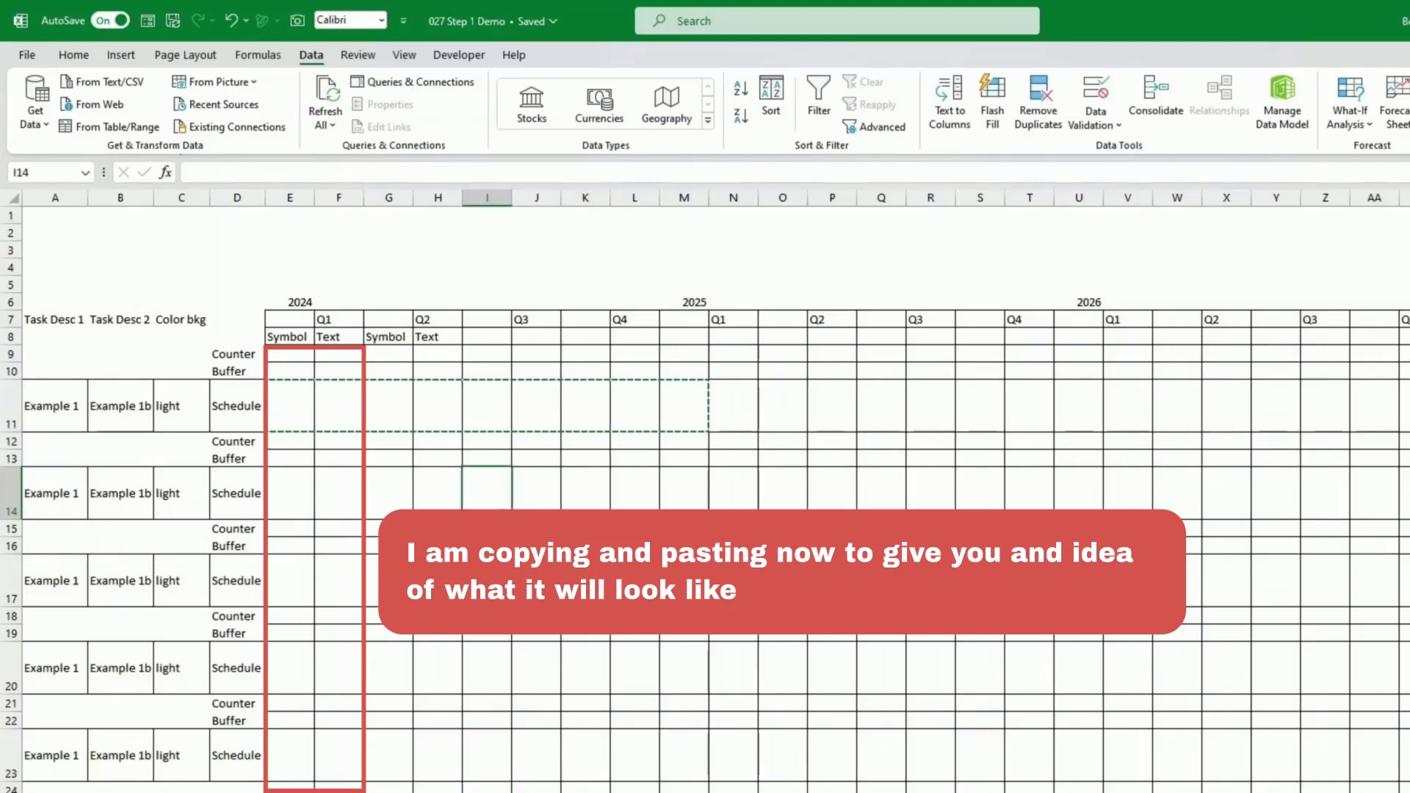
Step: Narrow the first Symbol column, E, slightly
left_click(293, 387)
left_click_drag(315, 197, 305, 197)
Step: Begin an IF formula in Text cell F11 that tests E11=Start and returns $A11 with its column locked
double_click(346, 406)
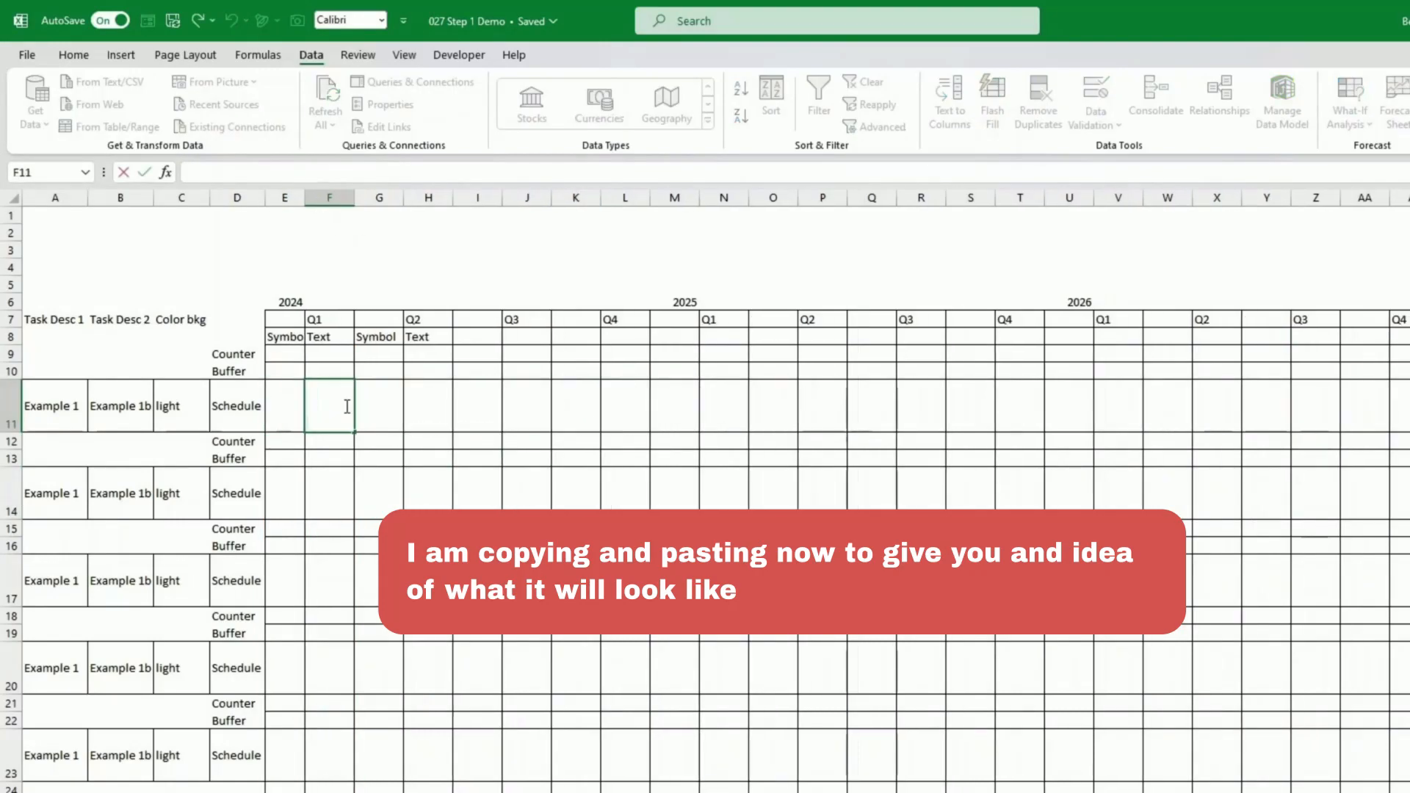
type("=if(")
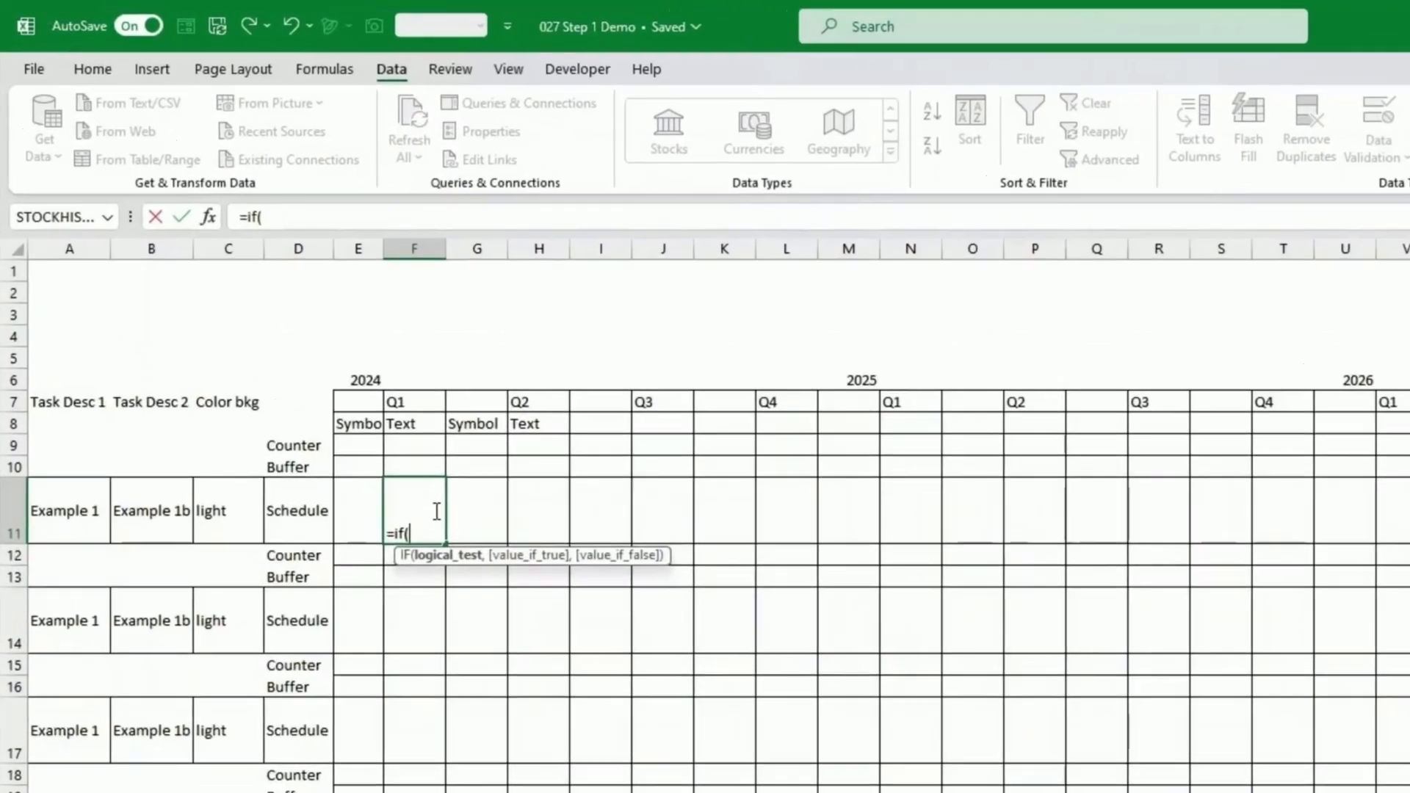
key("Left")
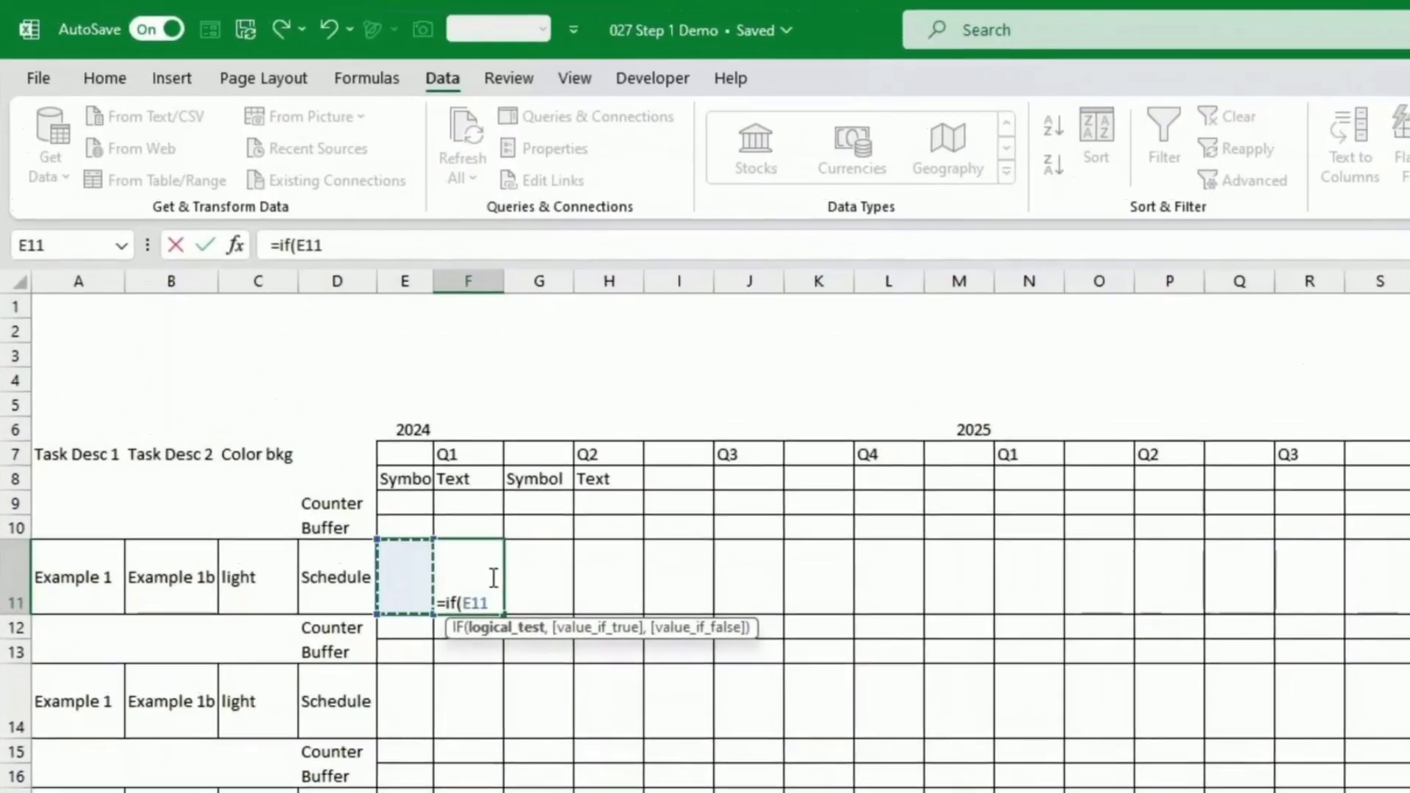
type("=S")
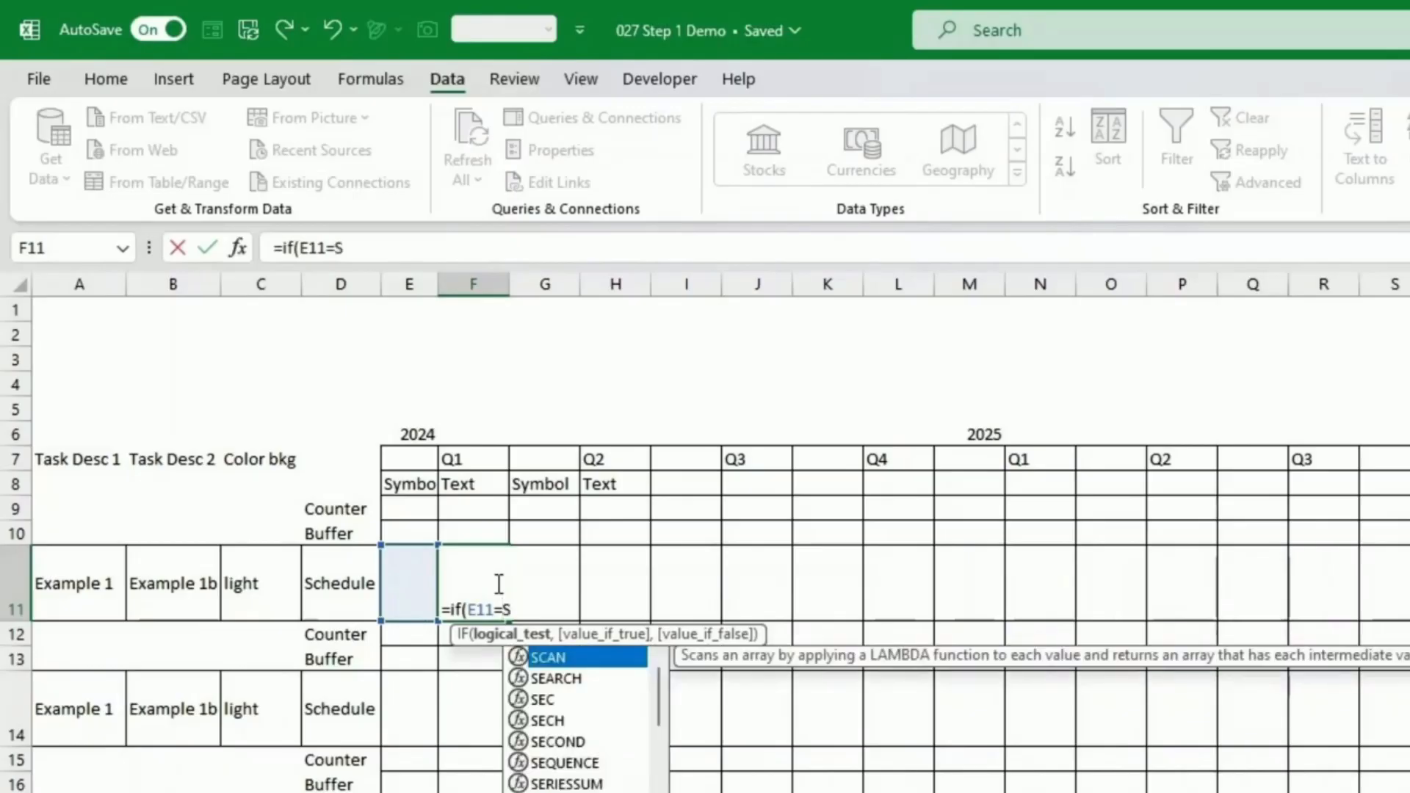
type("tart,")
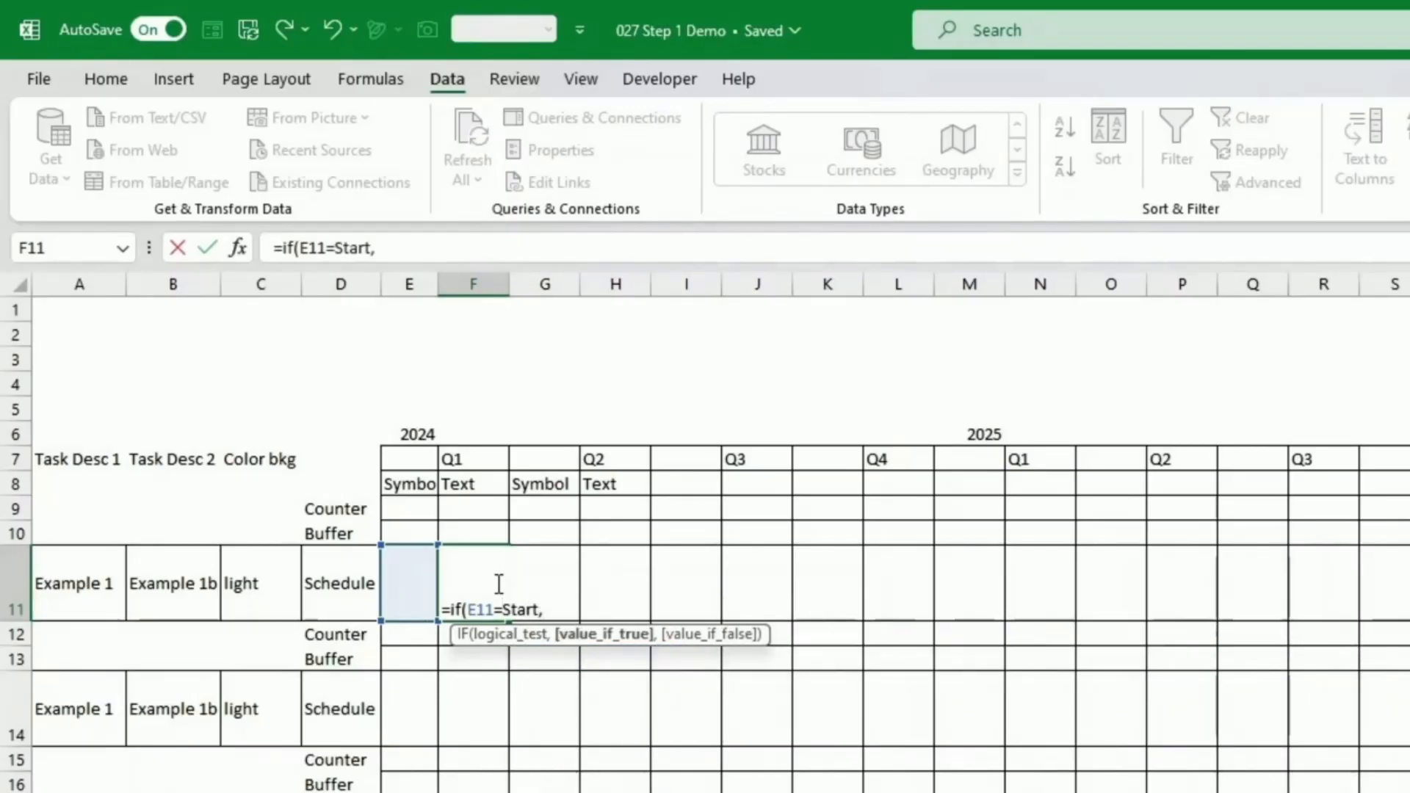
left_click(71, 586)
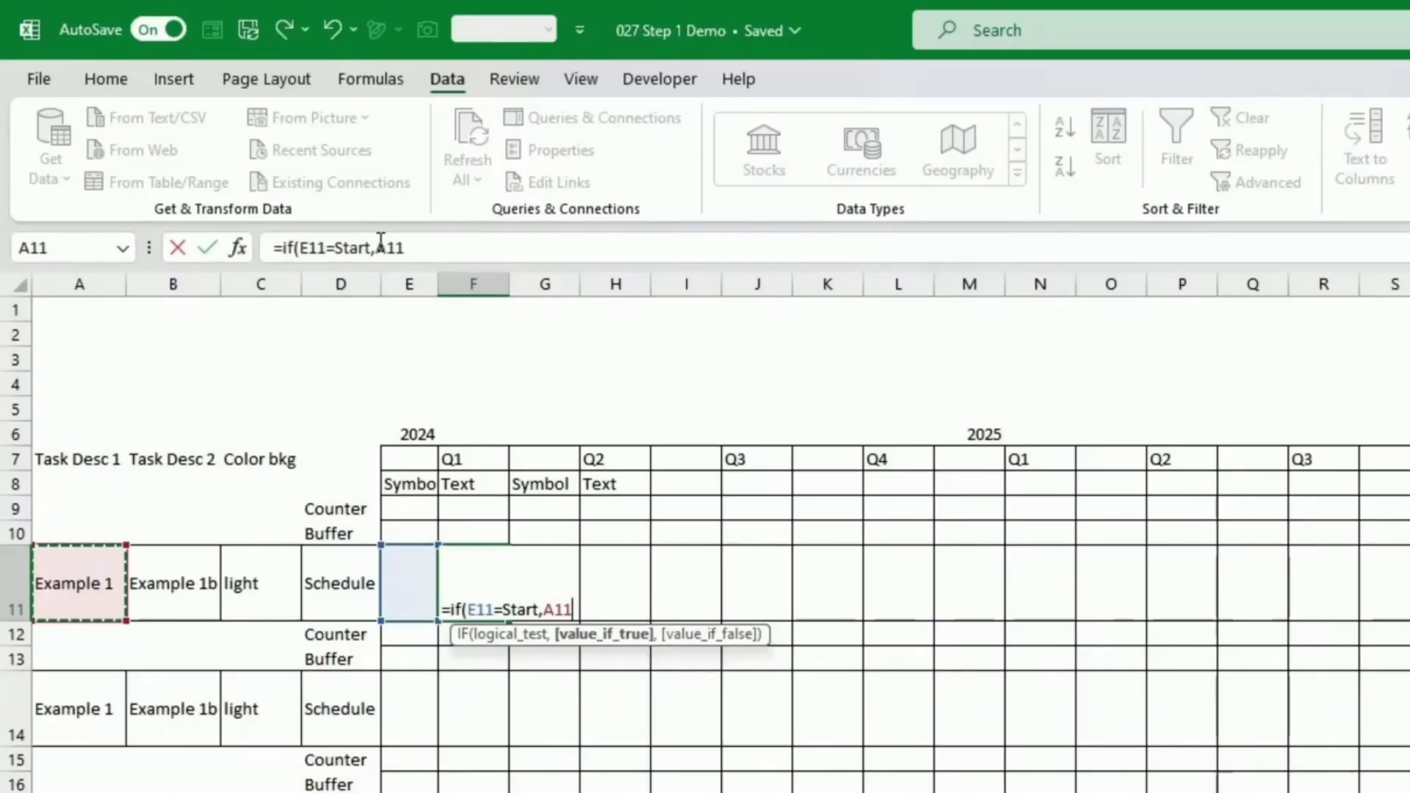
left_click(450, 247)
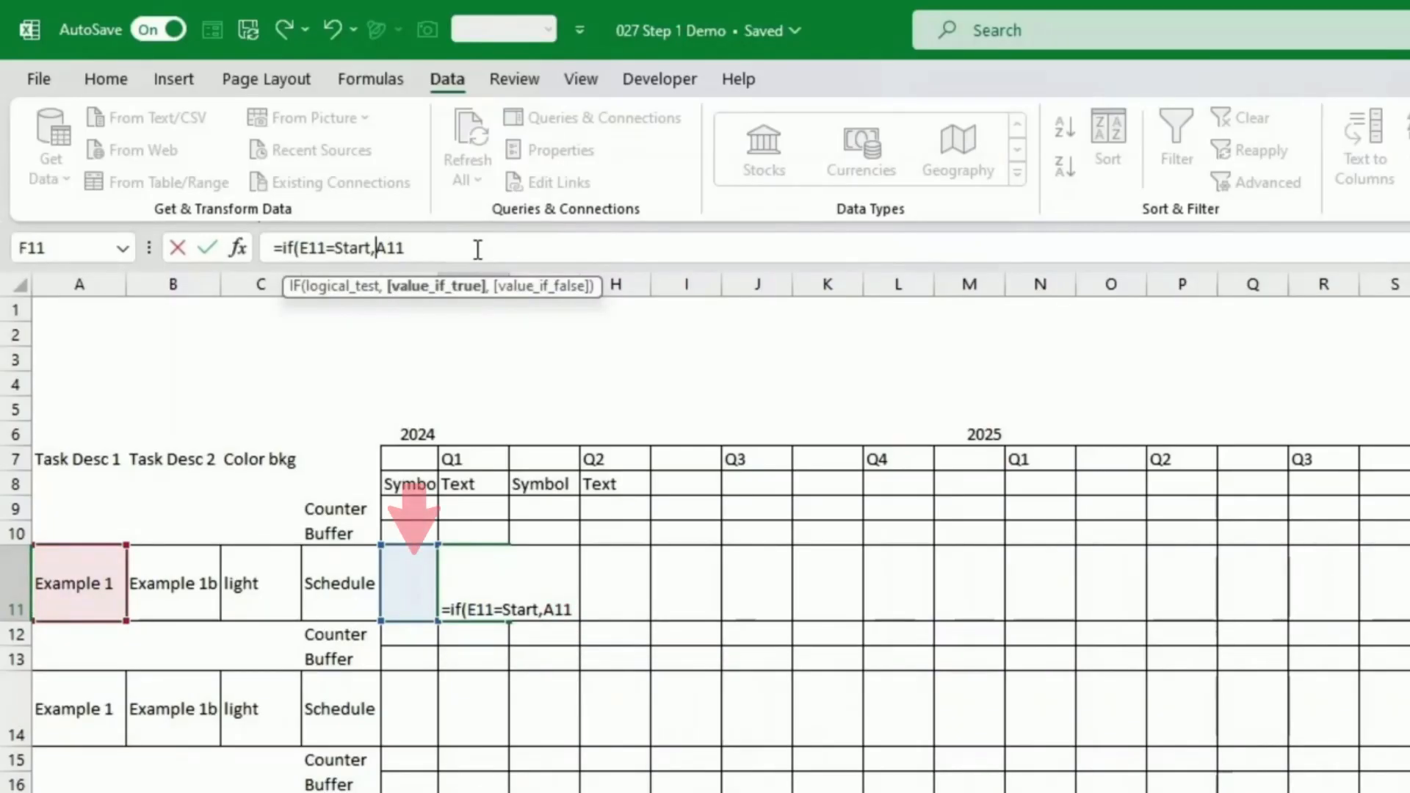
type("$")
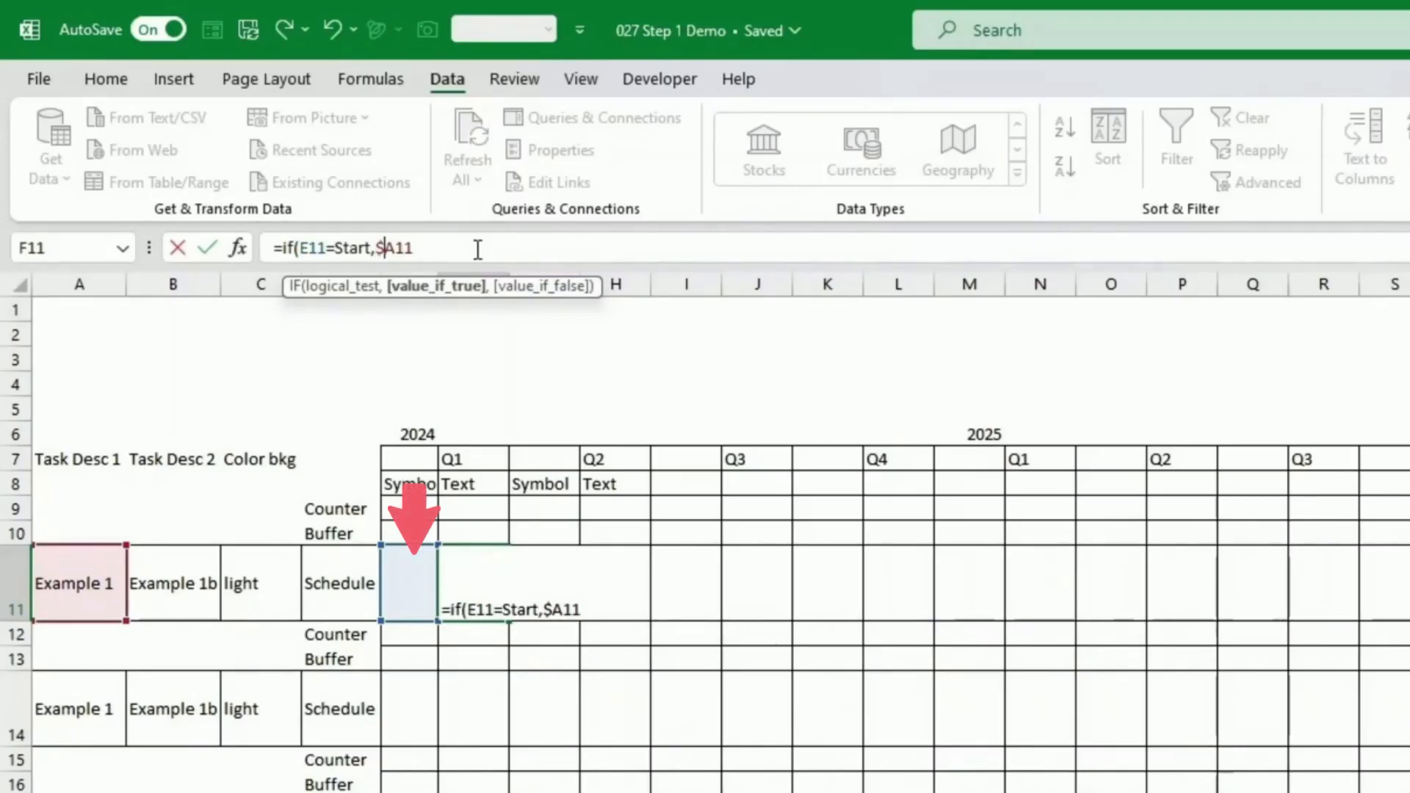
Step: Append &CHAR(10)&$B11 to the value-if-true part of the F11 formula and enter it, accepting the closing-parenthesis correction
key("End")
type("&CH")
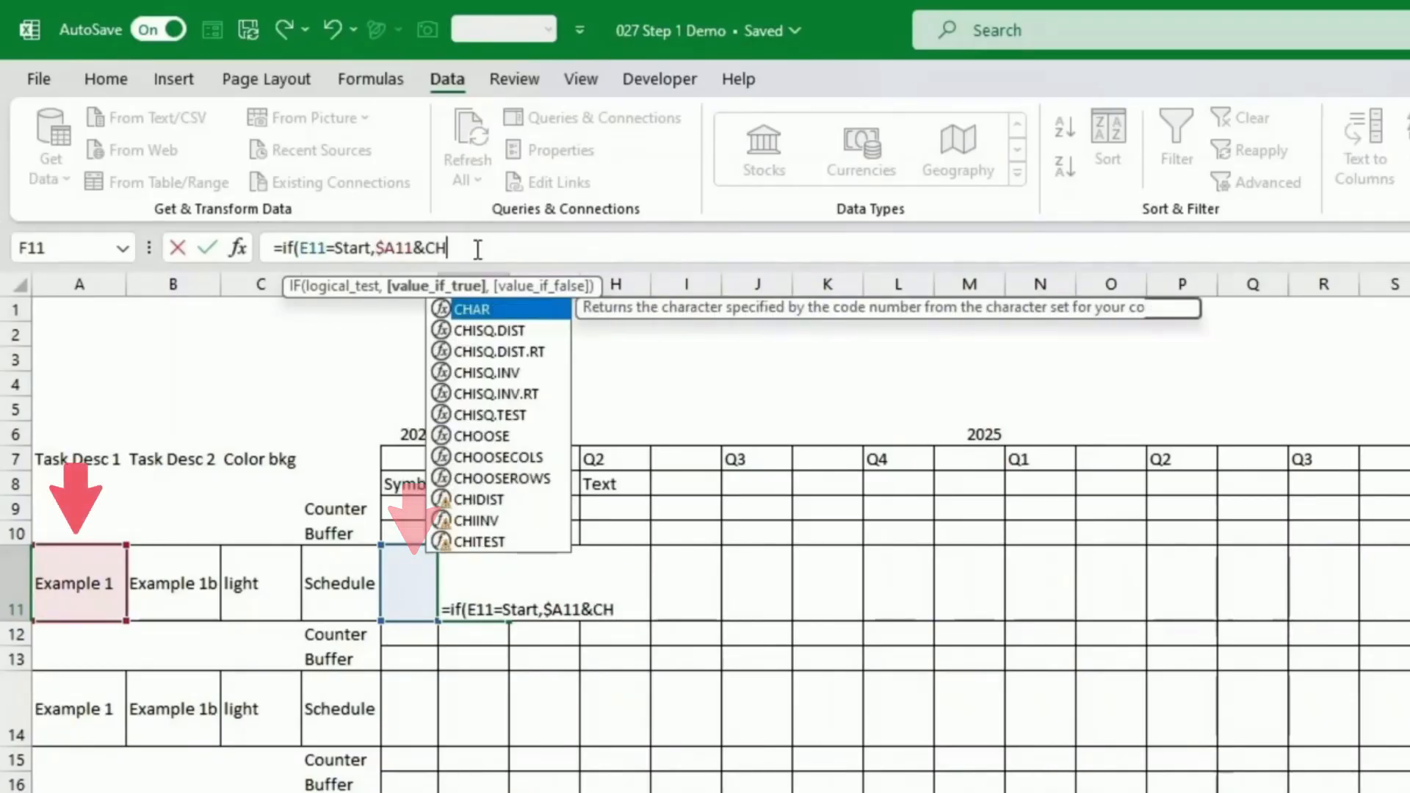
type("AR(10)")
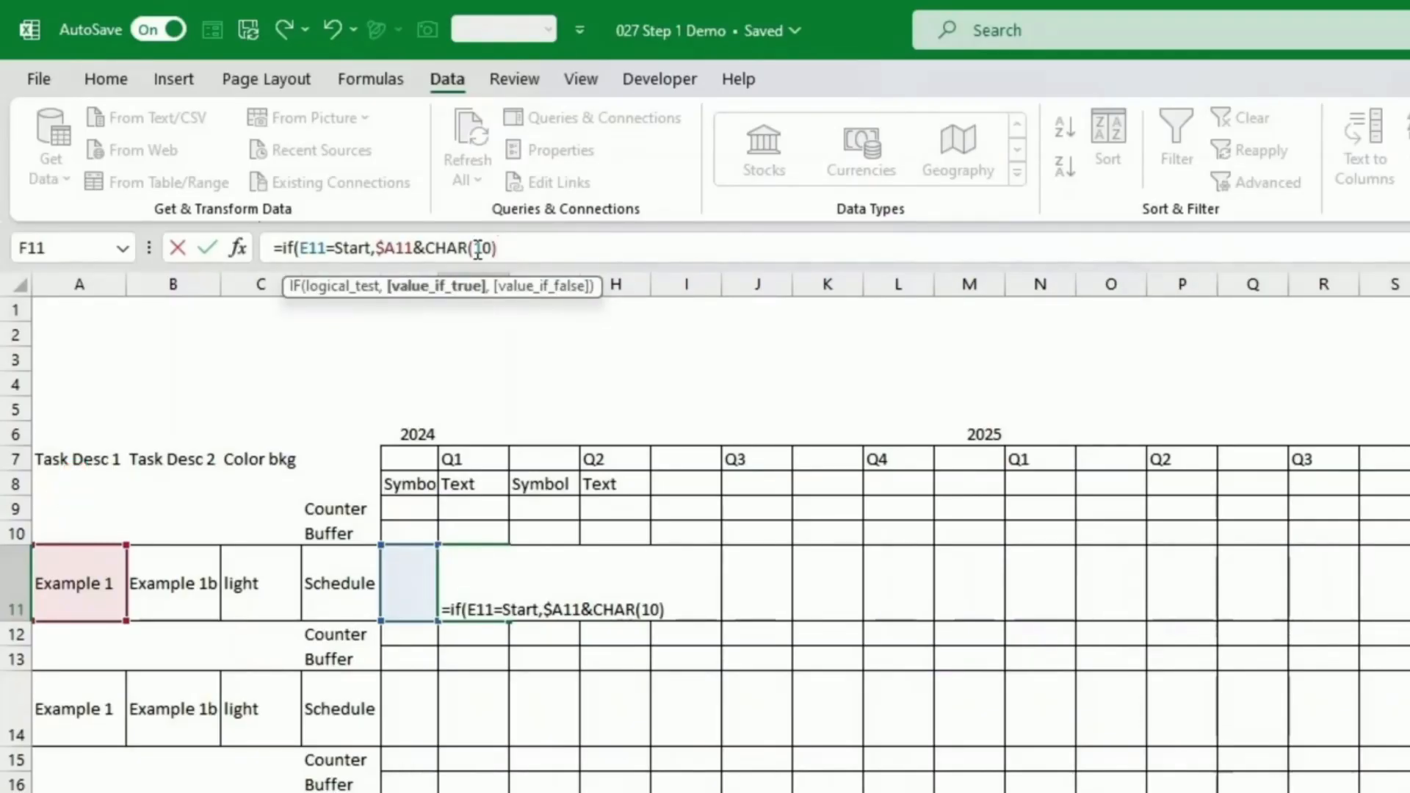
type("&$")
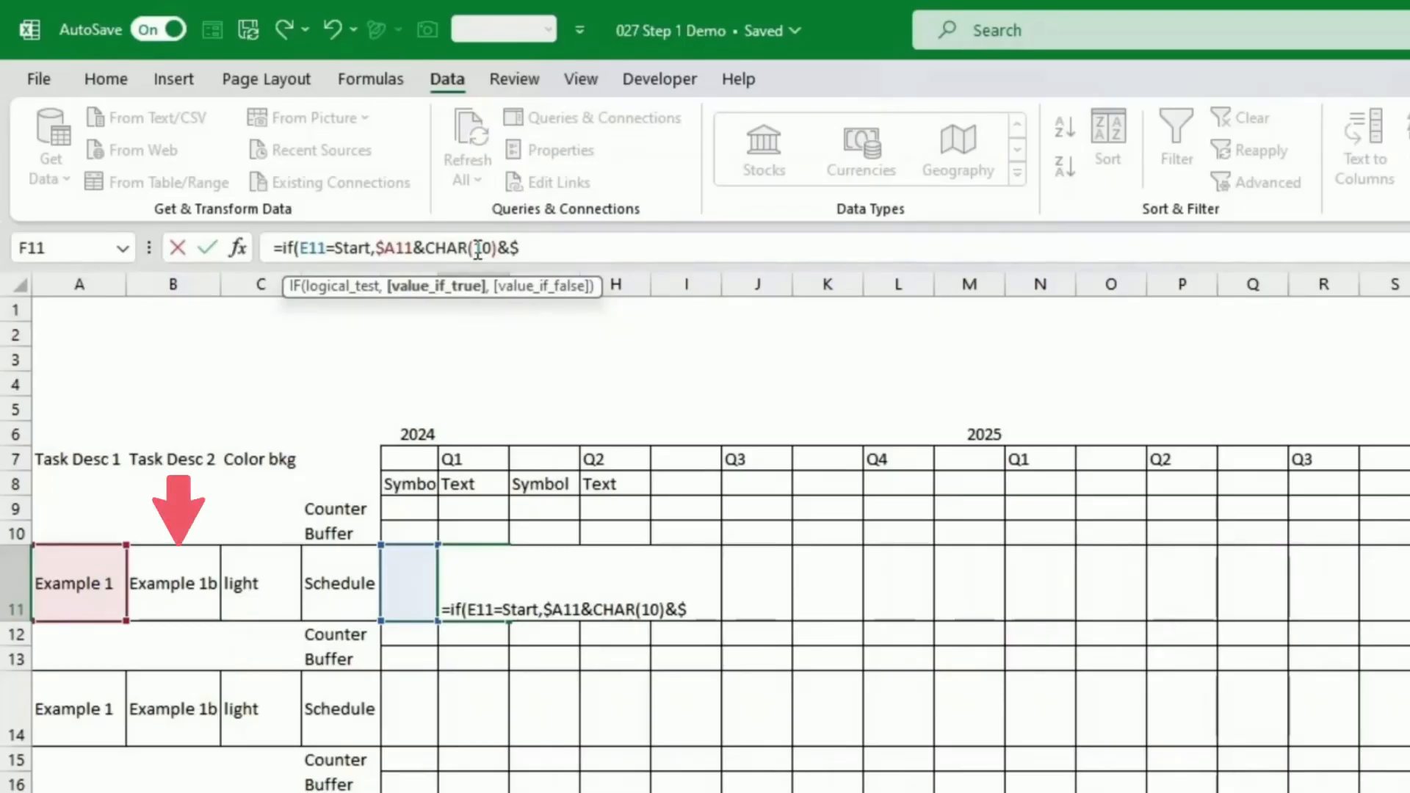
type("B11")
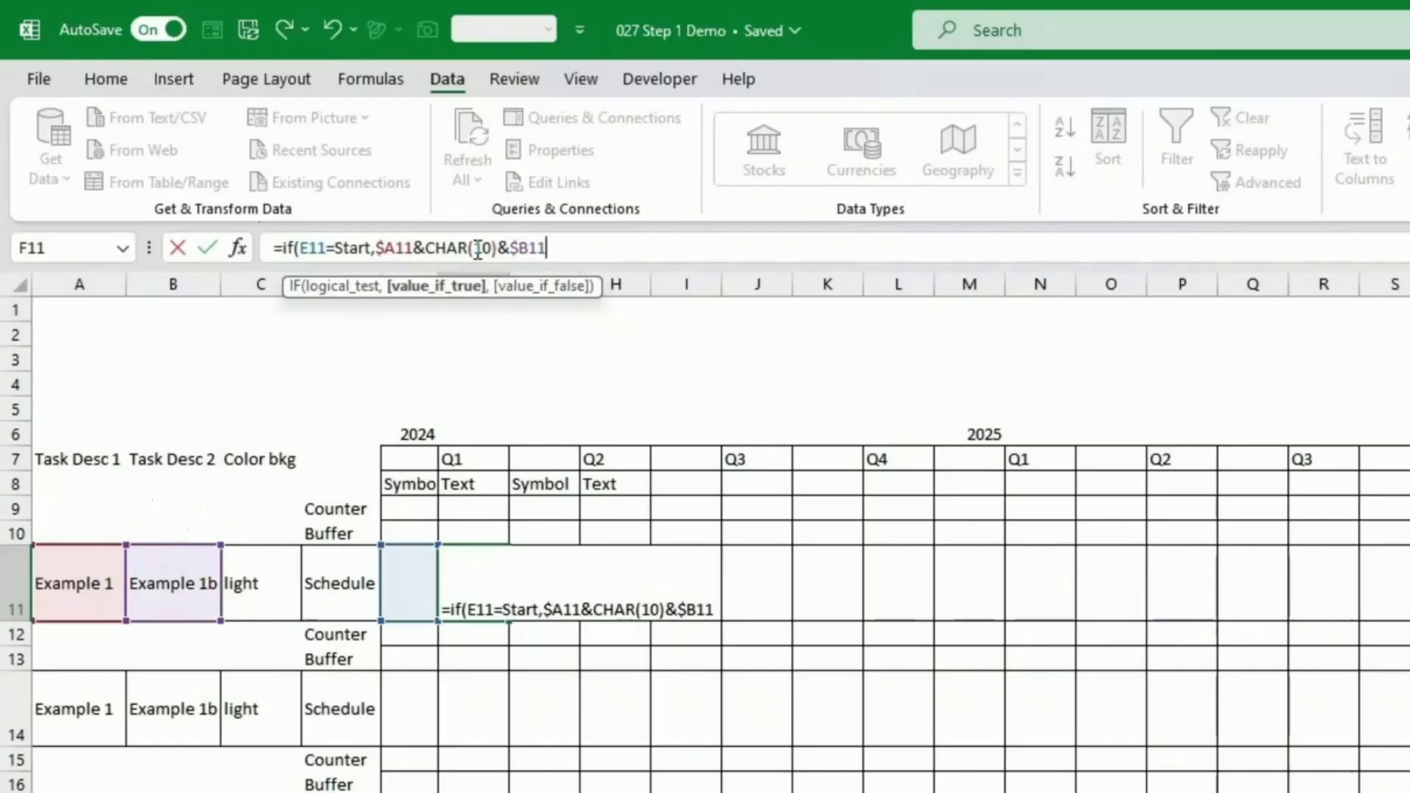
left_click(478, 250)
key("Return")
key("Return")
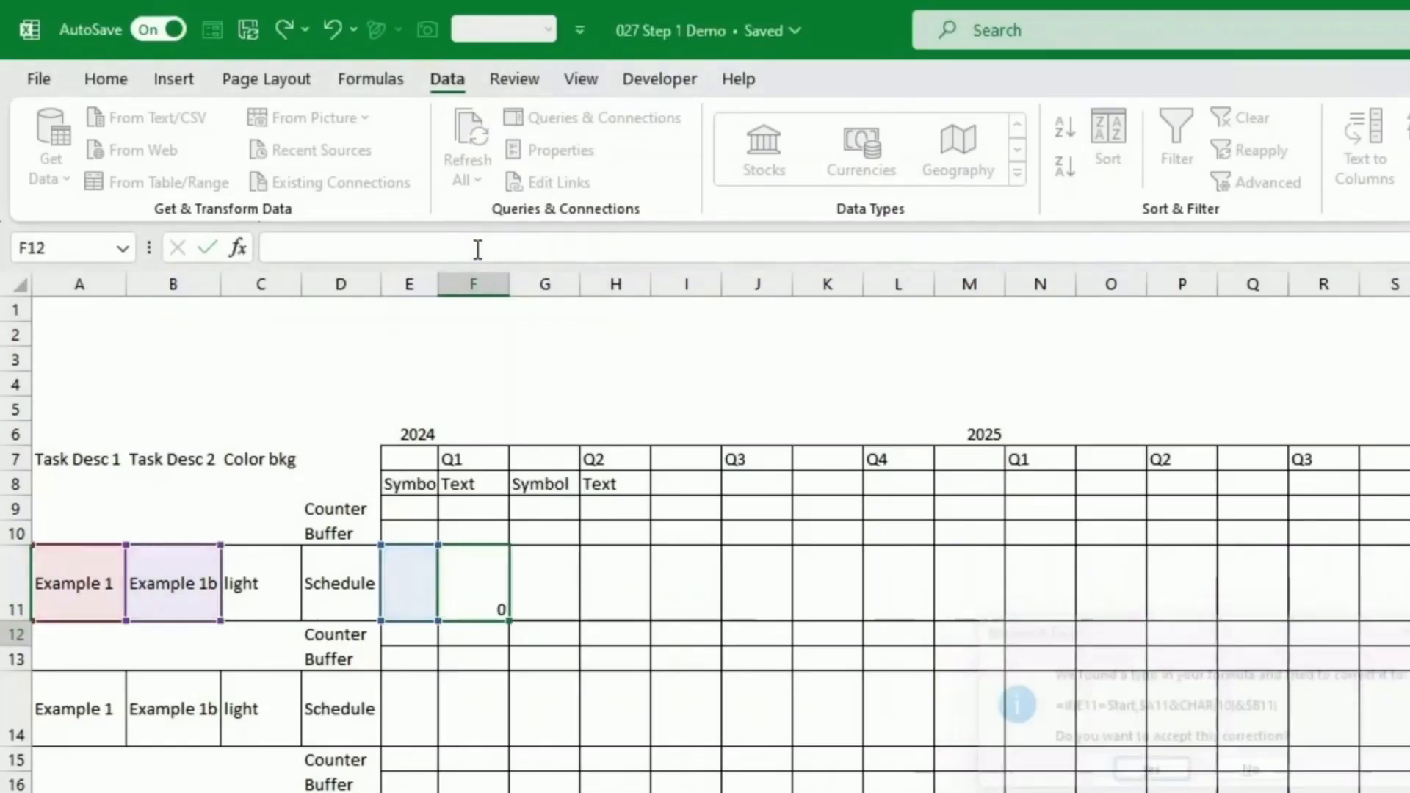
Step: Choose S in the Symbol dropdown of E11 and wrap the text in F11
left_click(461, 592)
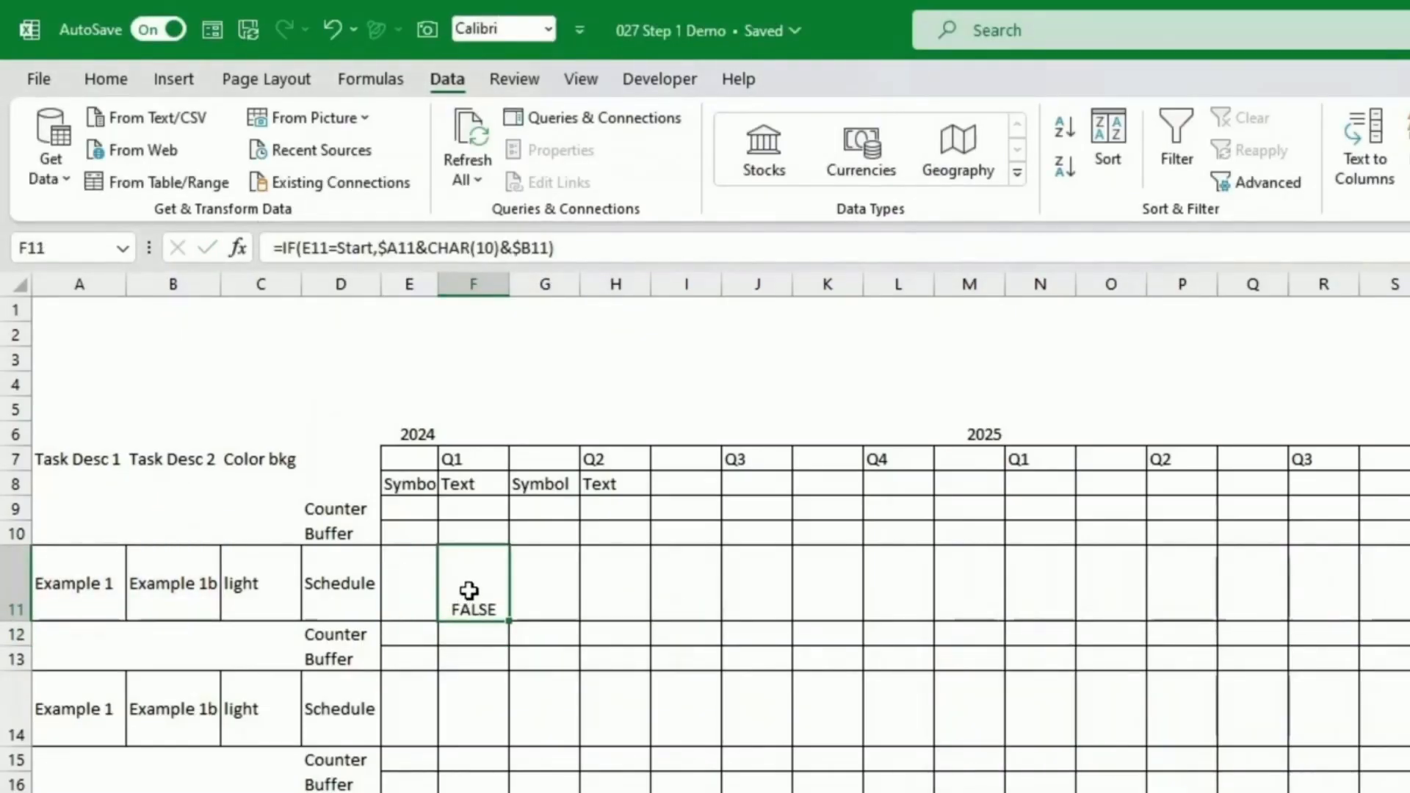
key("Left")
left_click(448, 611)
left_click(419, 633)
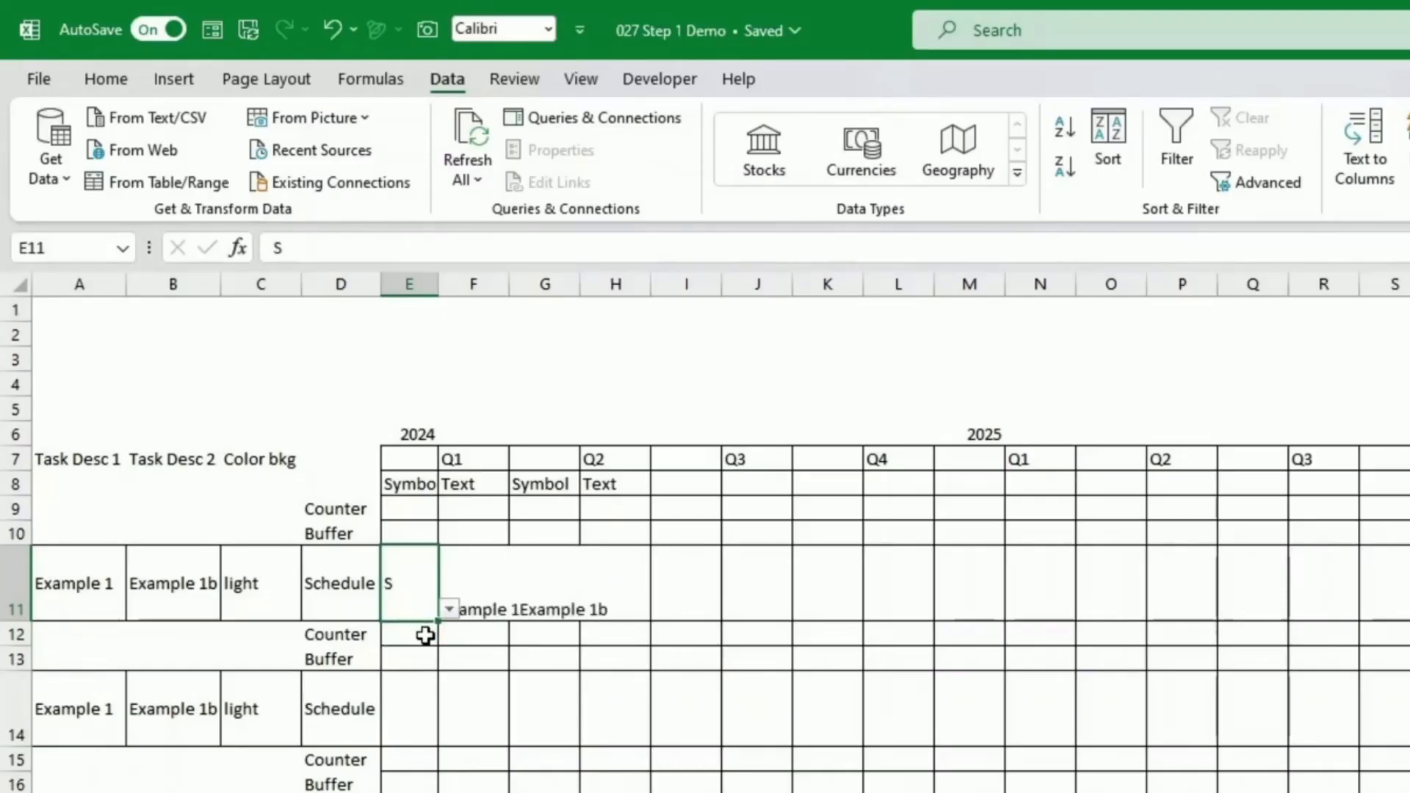
left_click(478, 593)
key("alt+h")
key("w")
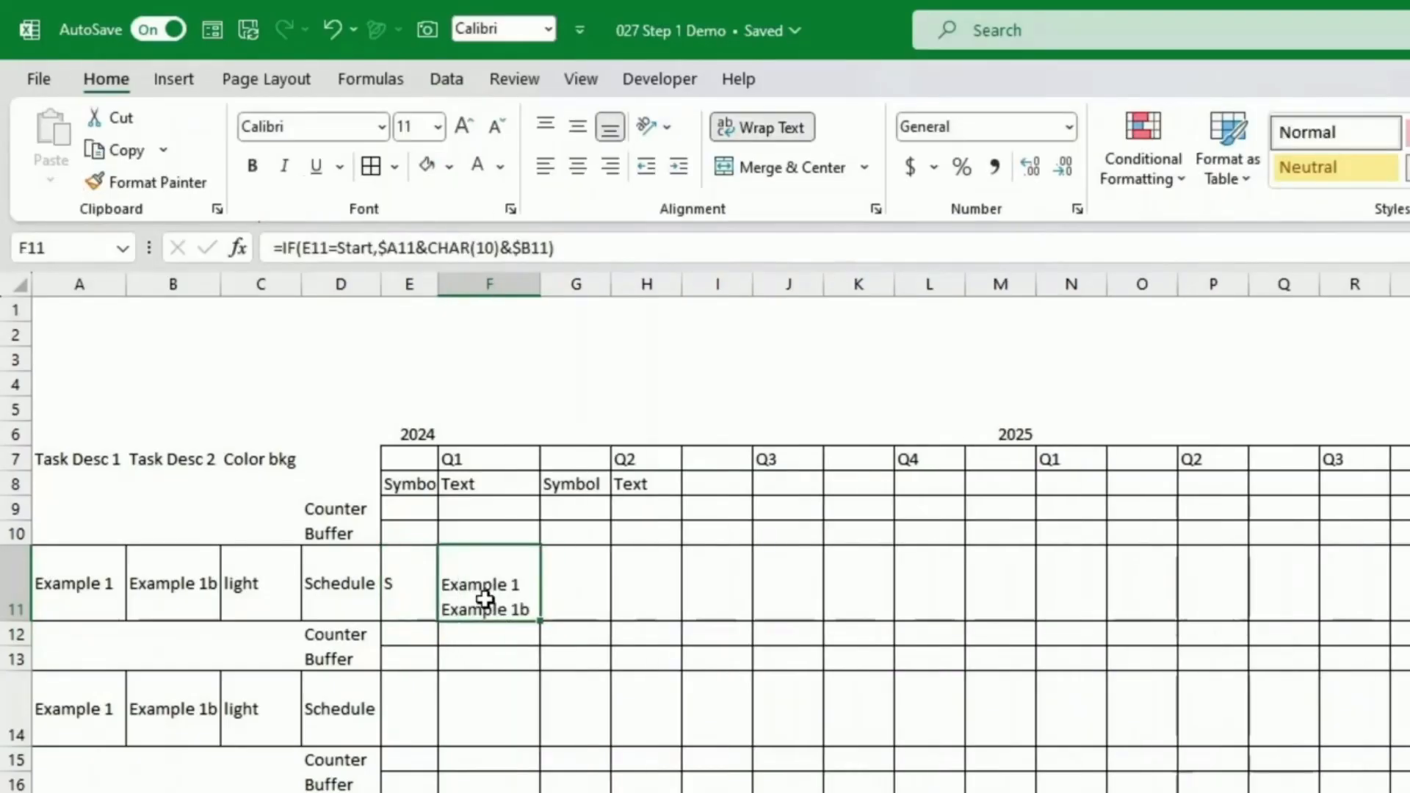
Step: Add an empty string "" as the value-if-false argument of the F11 formula
left_click(551, 248)
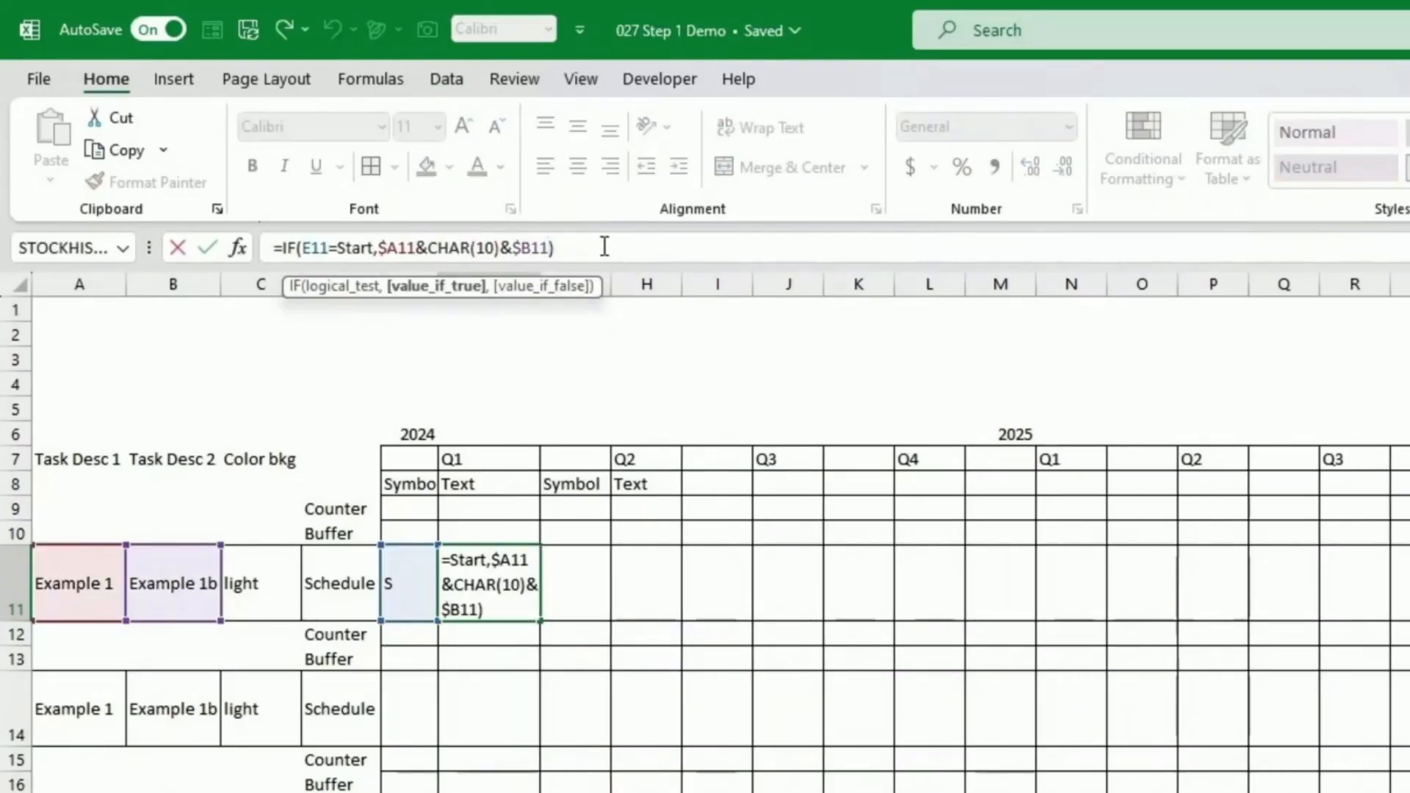
type(",\"")
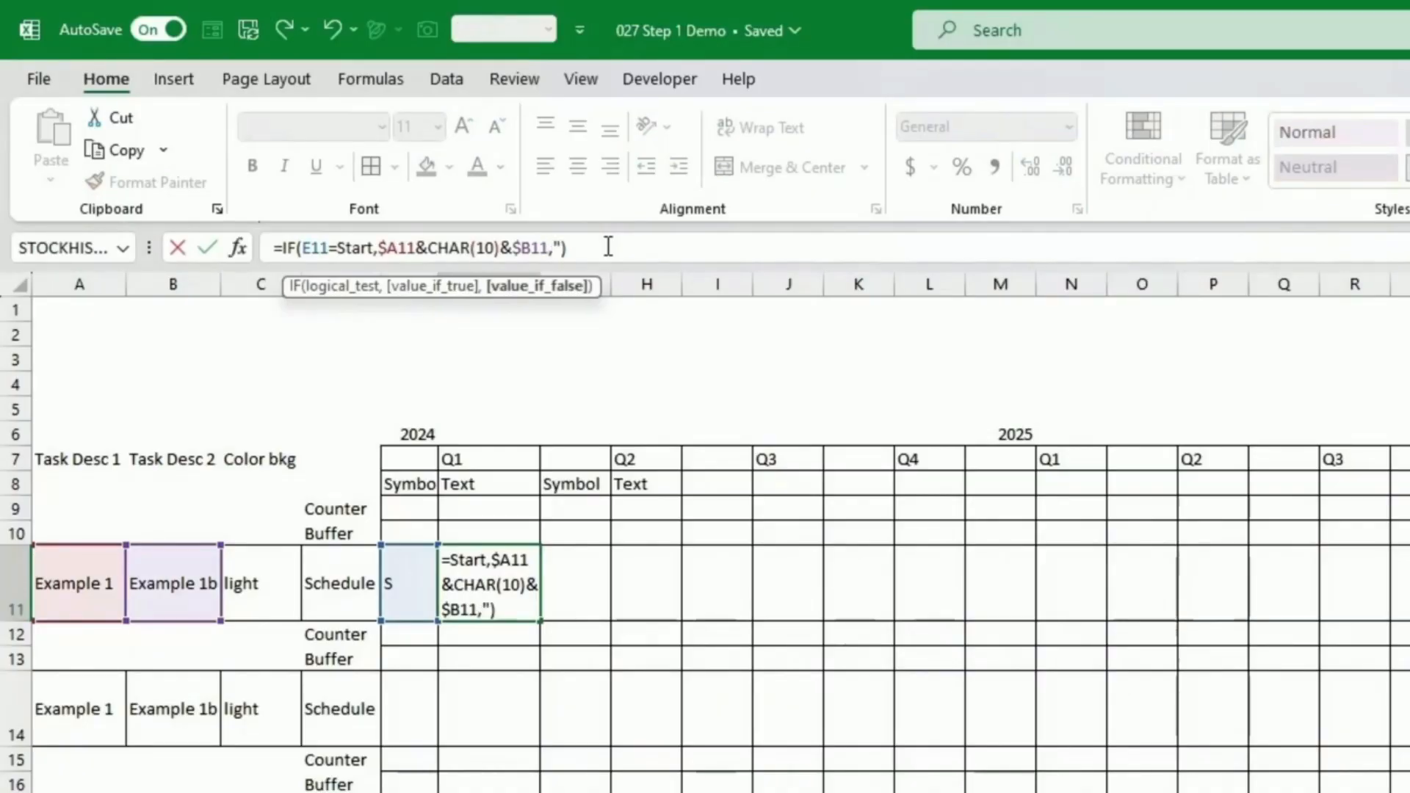
type("\"")
key("Return")
key("Up")
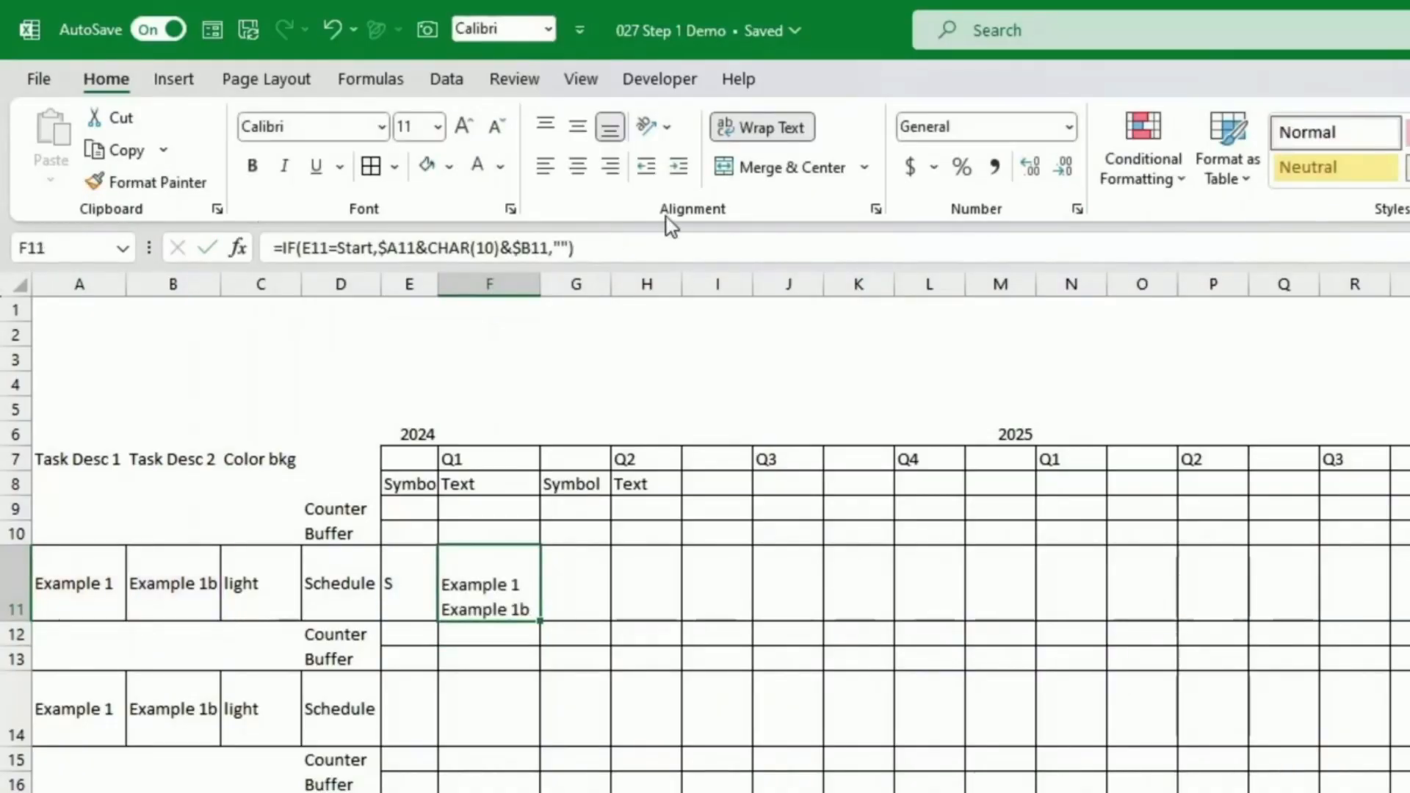
Step: Switch the E11 symbol to E and back to S to test the F11 formula
left_click(449, 610)
left_click(417, 652)
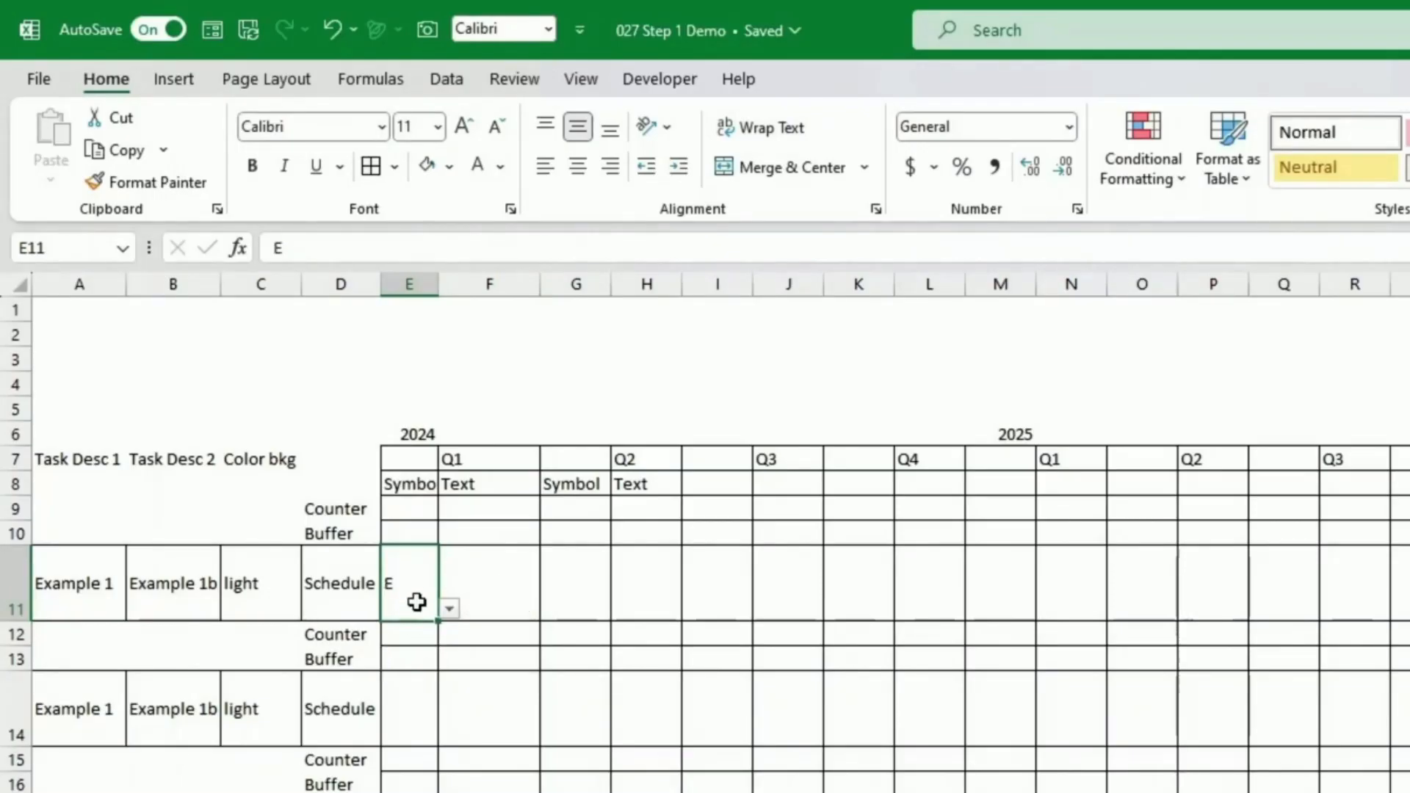
left_click(449, 609)
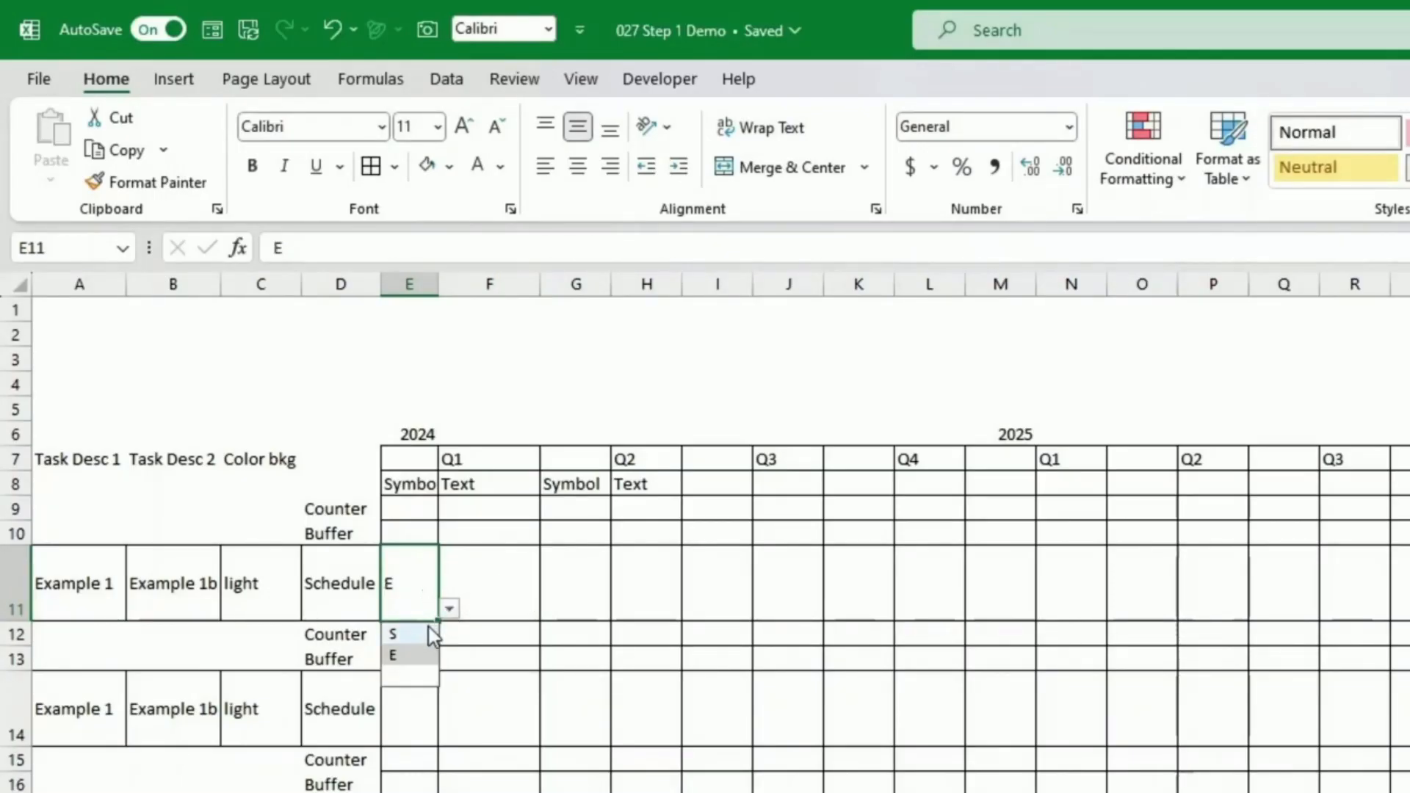
left_click(429, 631)
left_click(489, 596)
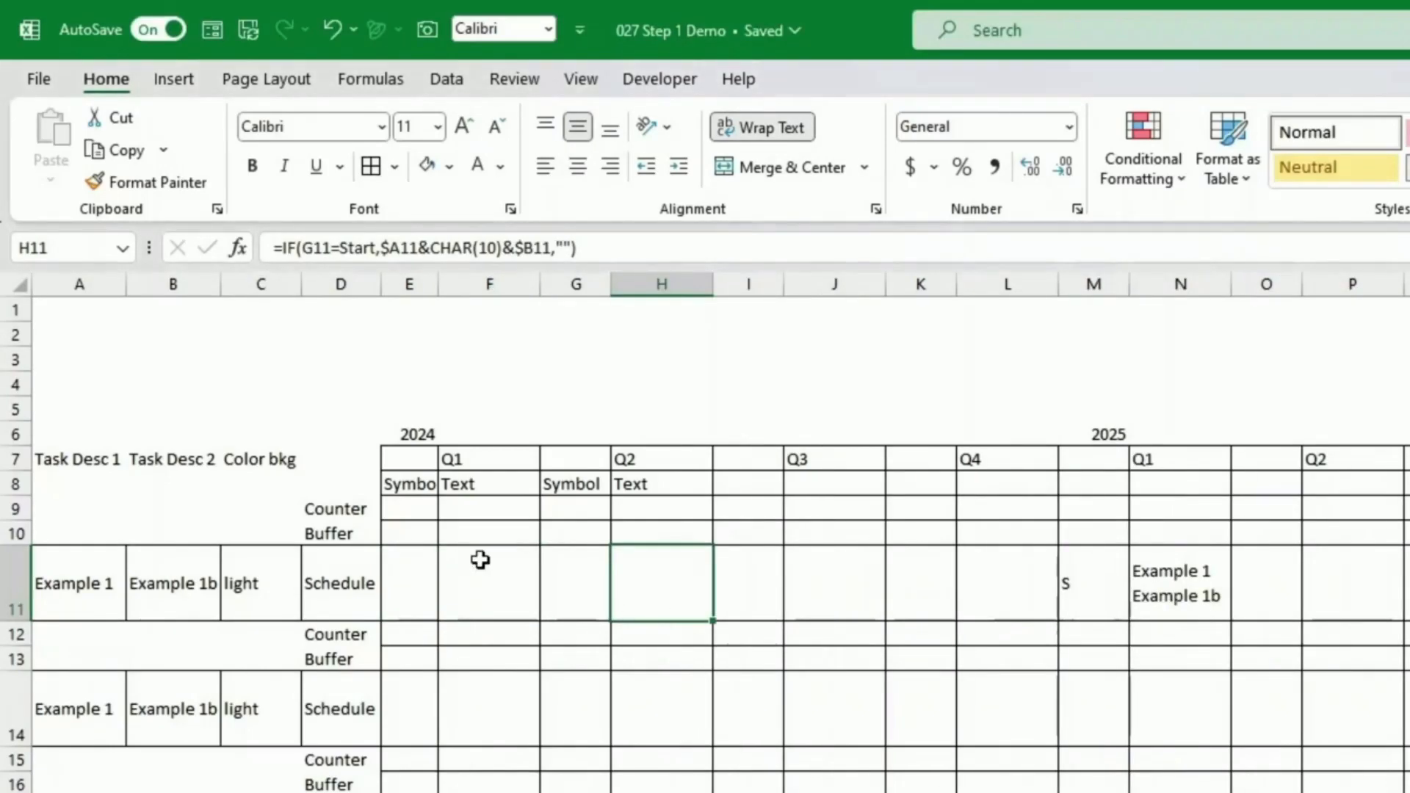
Step: Begin a formula in Counter cell E9 that returns 1 when E11=Start, changing its function from IF to IFS
left_click(420, 508)
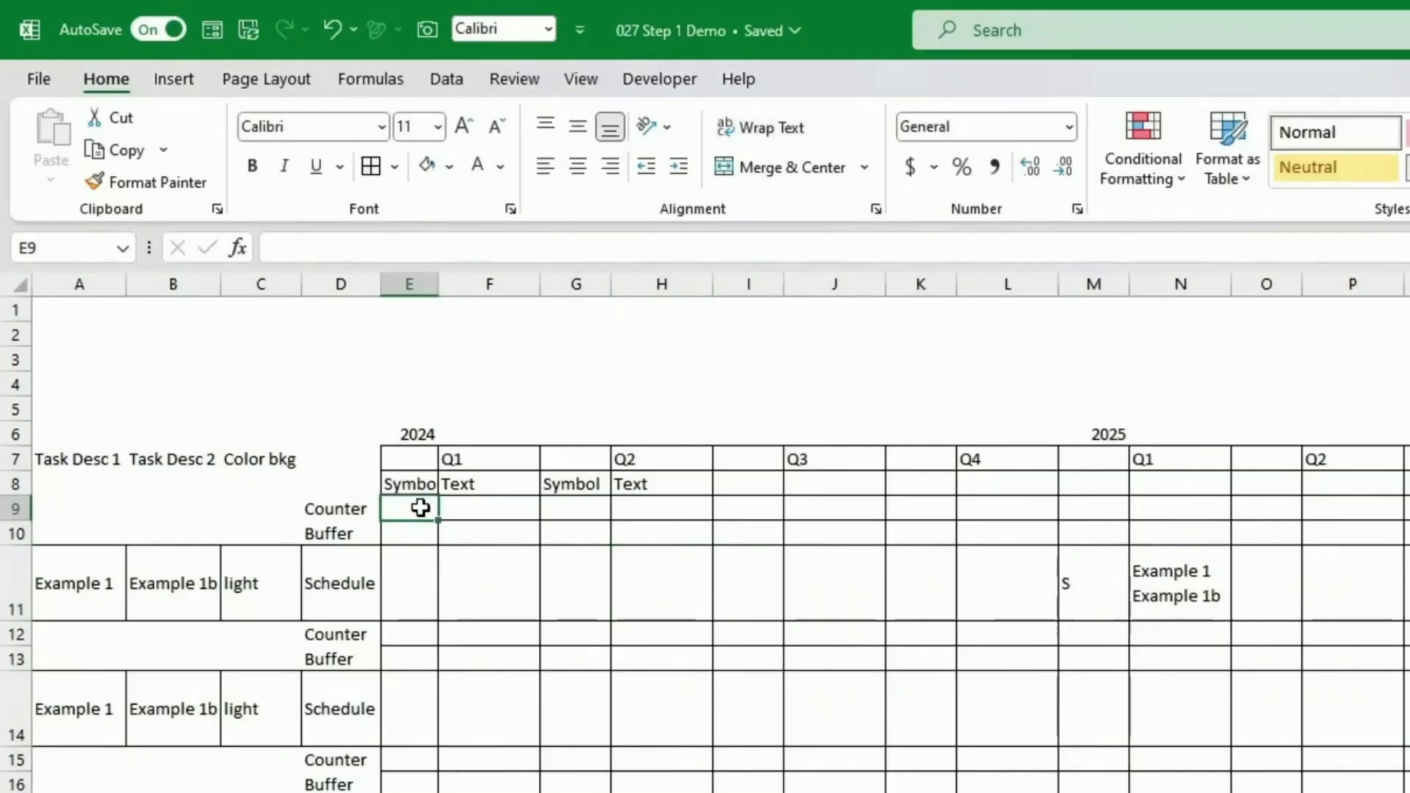
type("=if(")
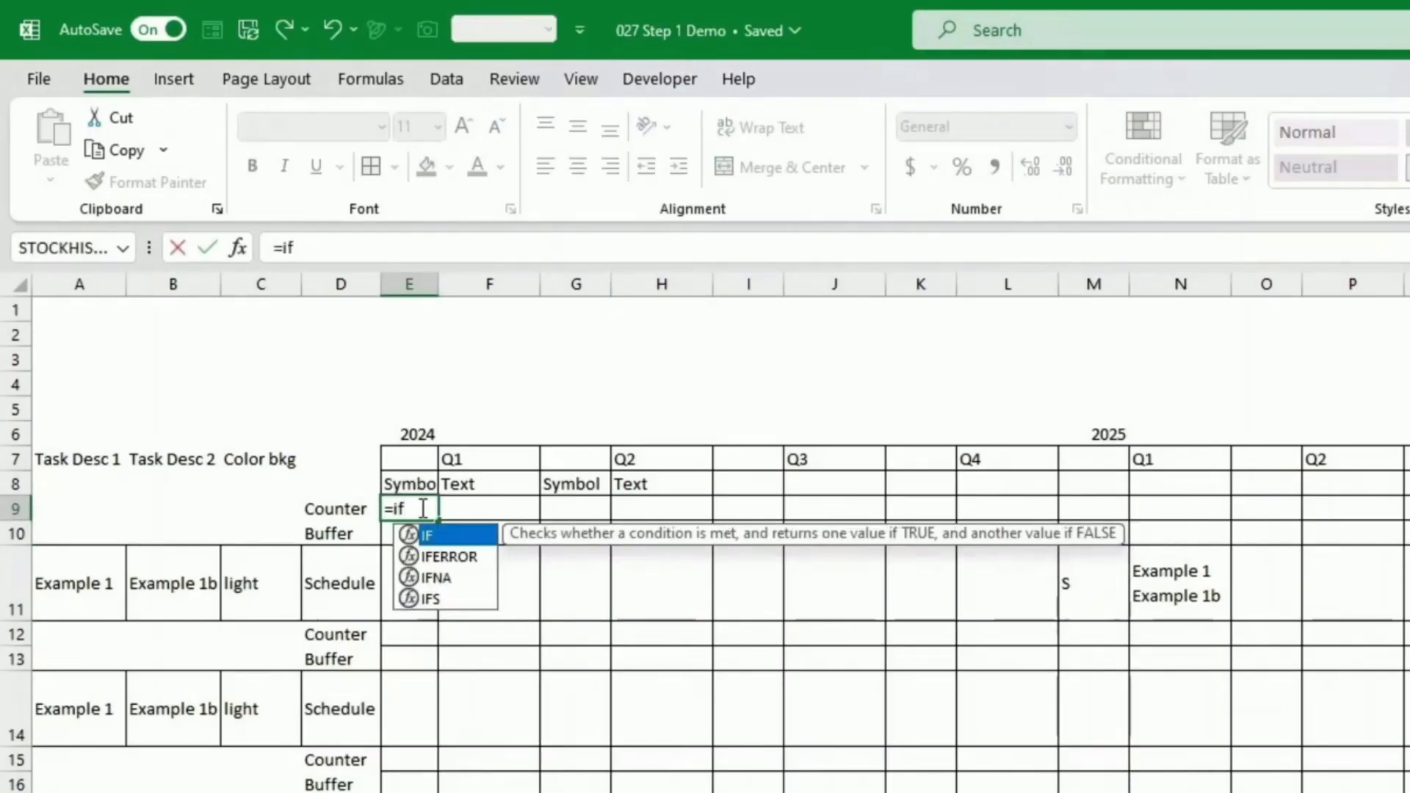
key("Down")
key("Down")
type("=Star")
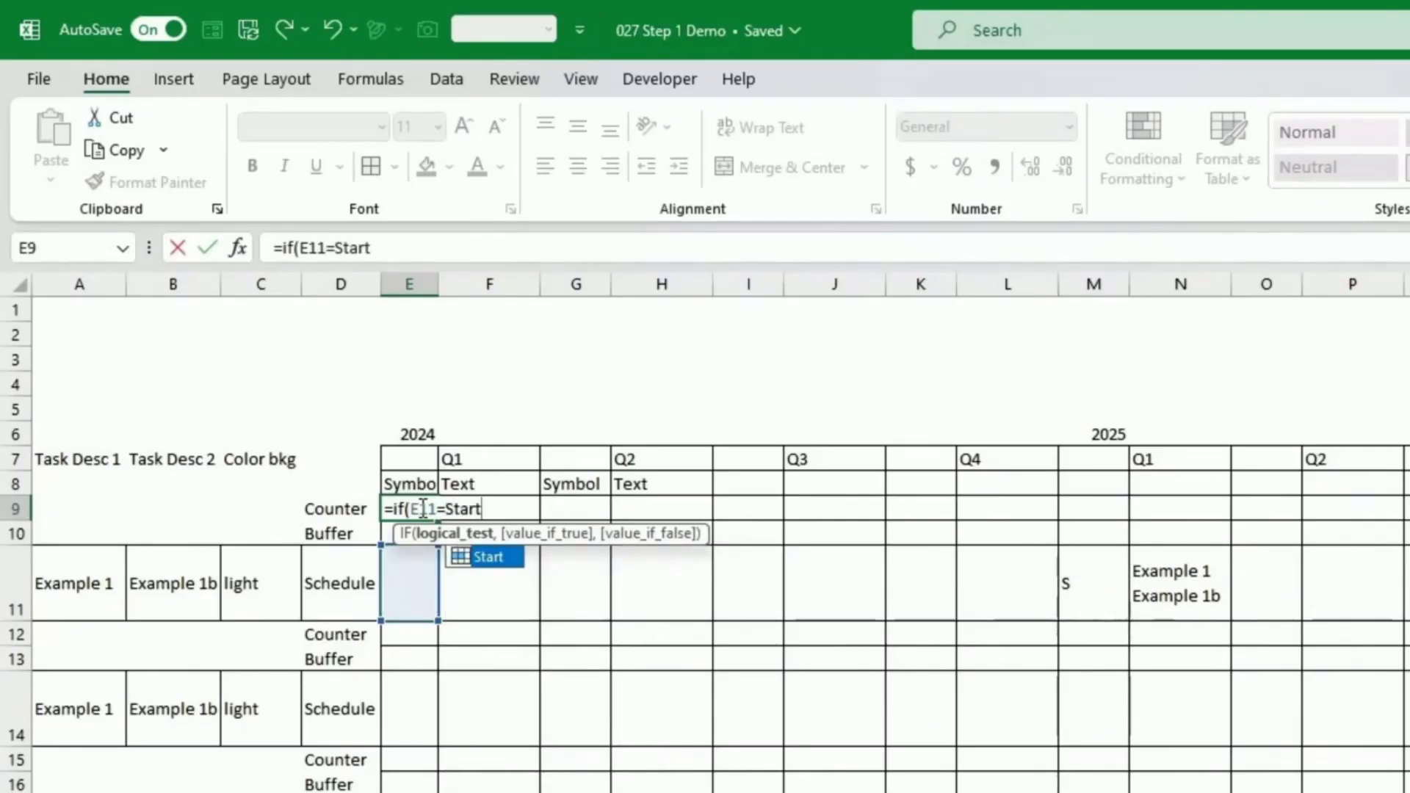
type("t,1")
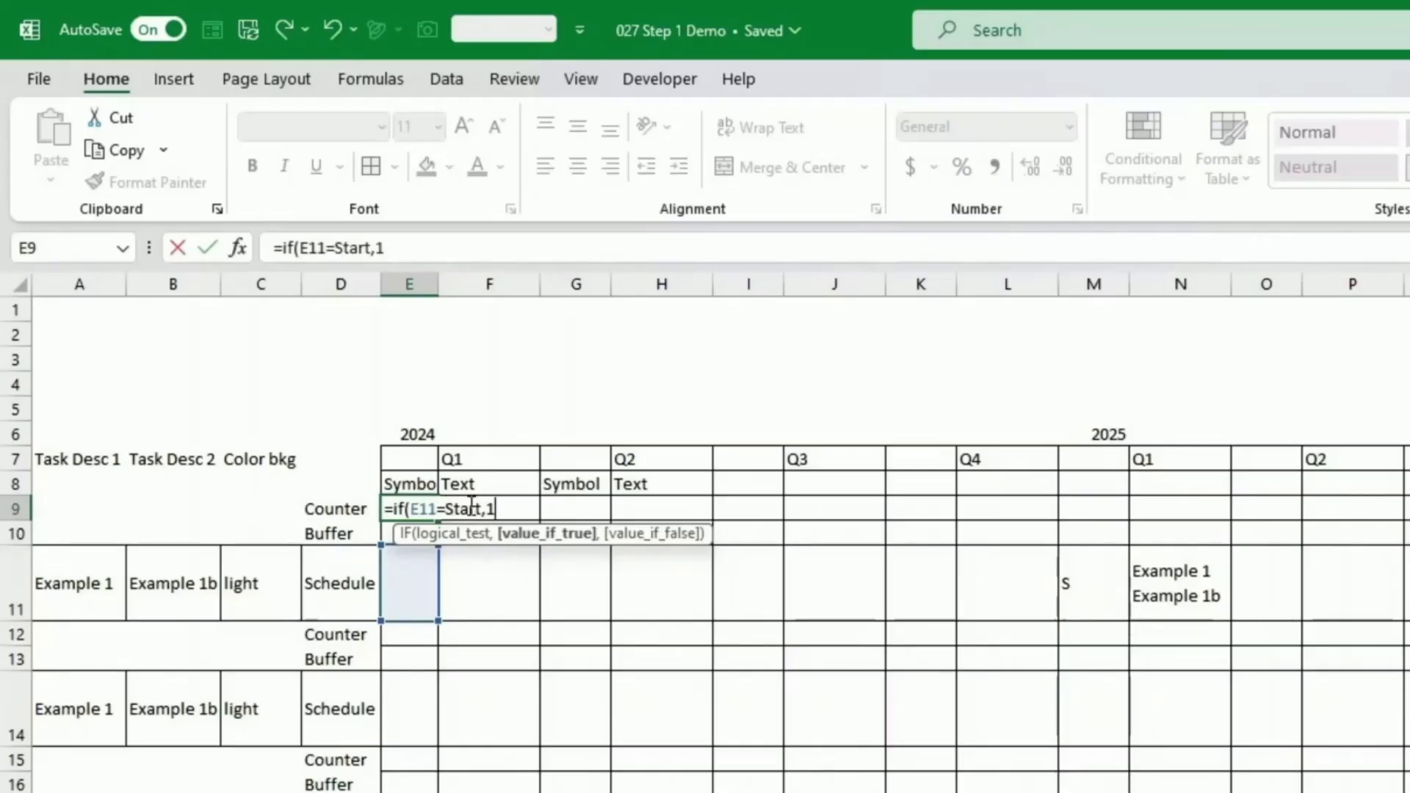
left_click(411, 509)
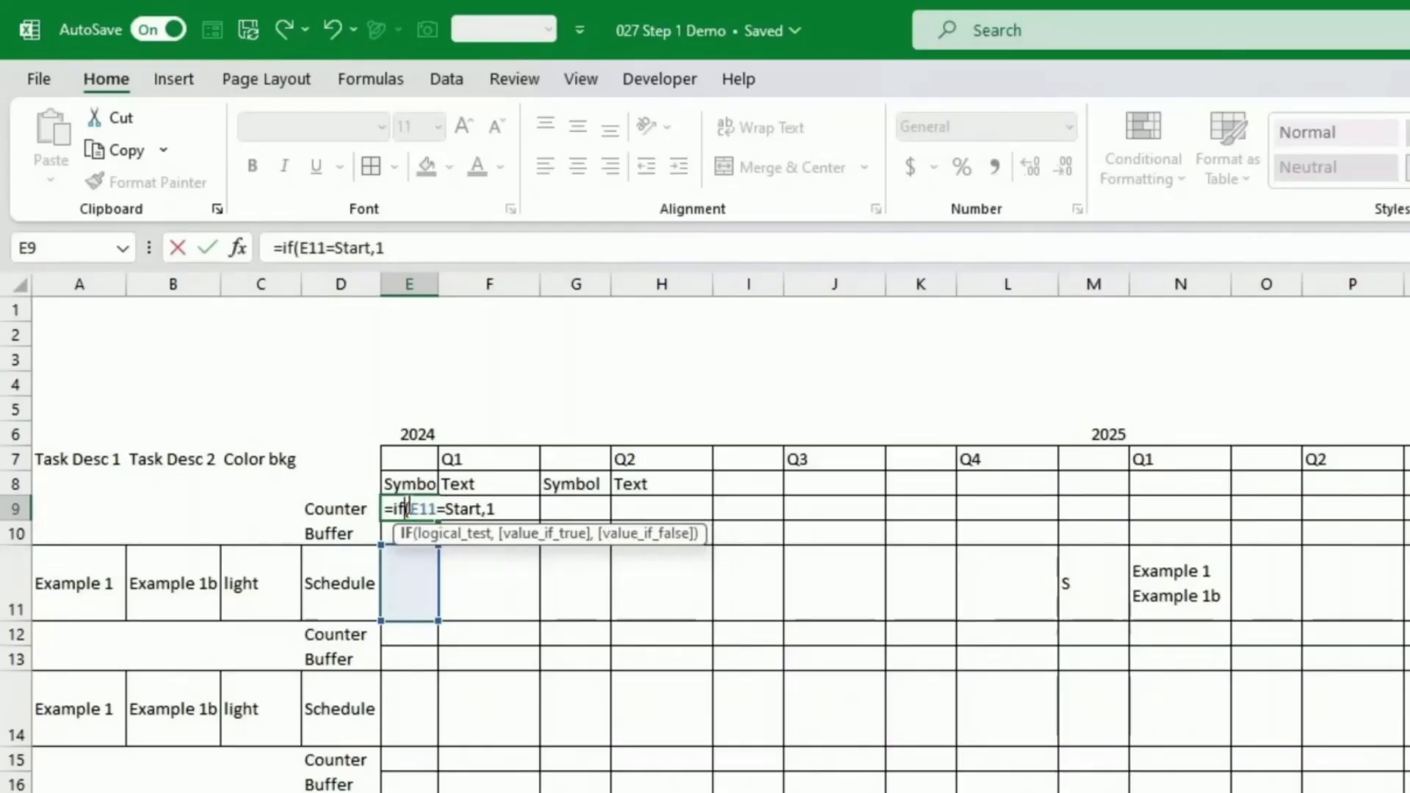
type("s")
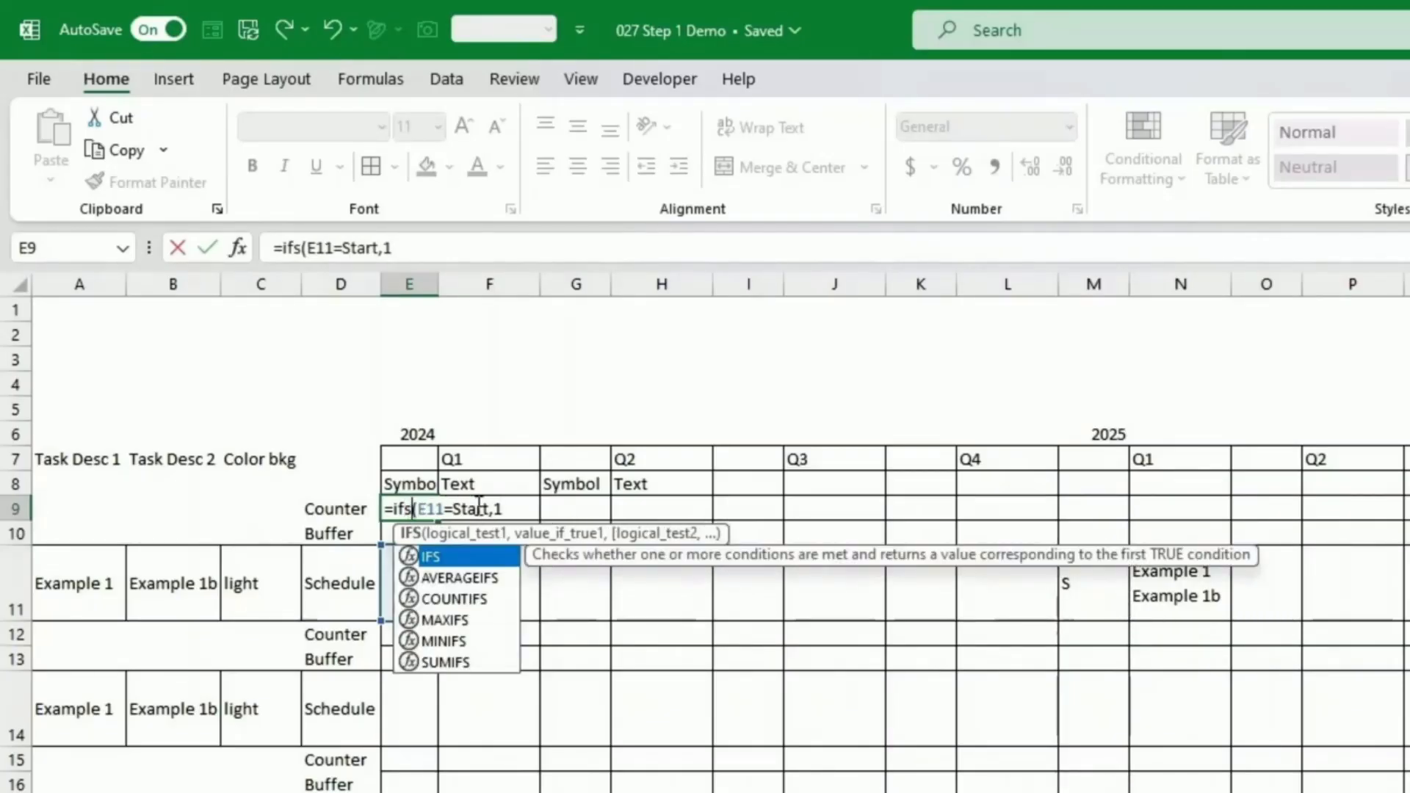
left_click(521, 510)
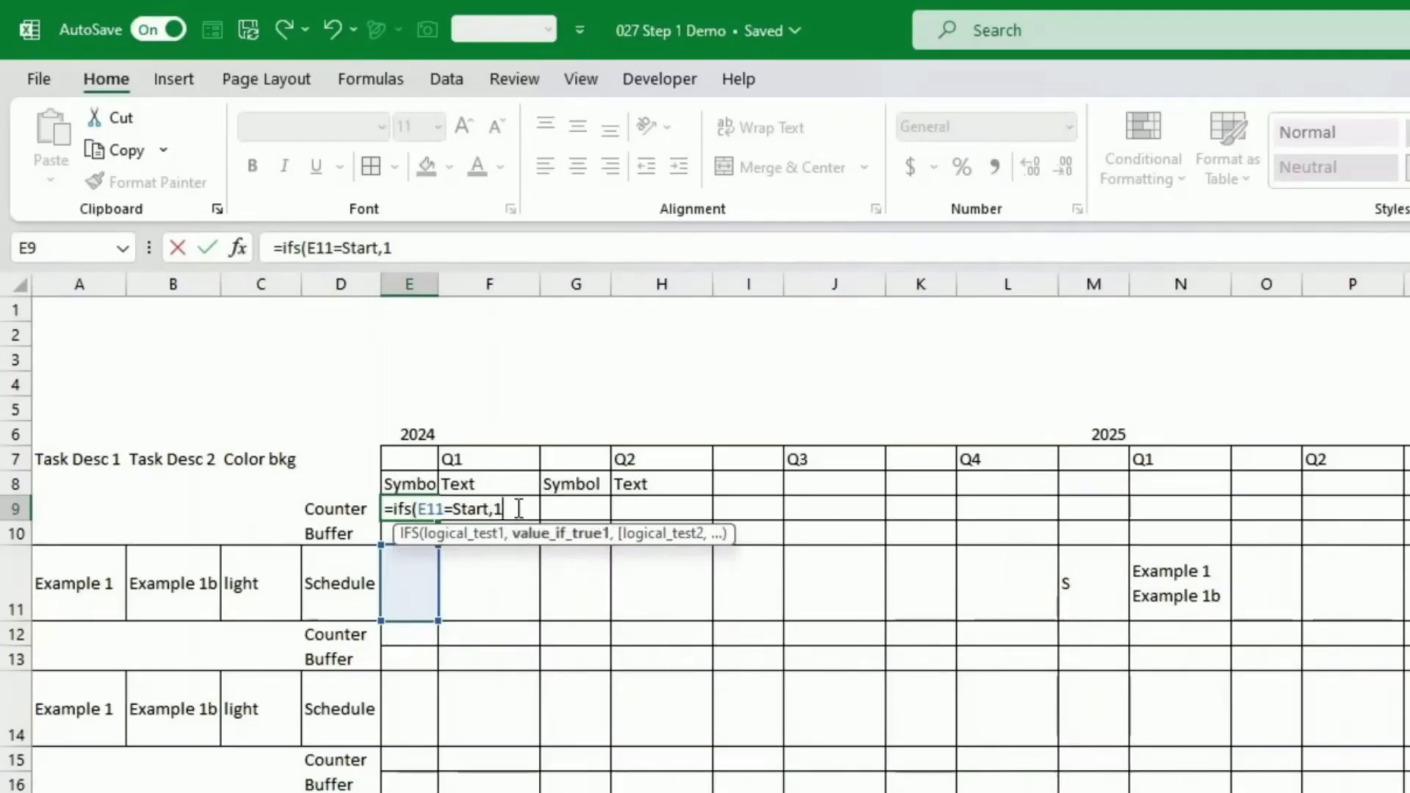
Step: Complete the E9 IFS formula with E11=End returning -1 and true returning 0
type(",")
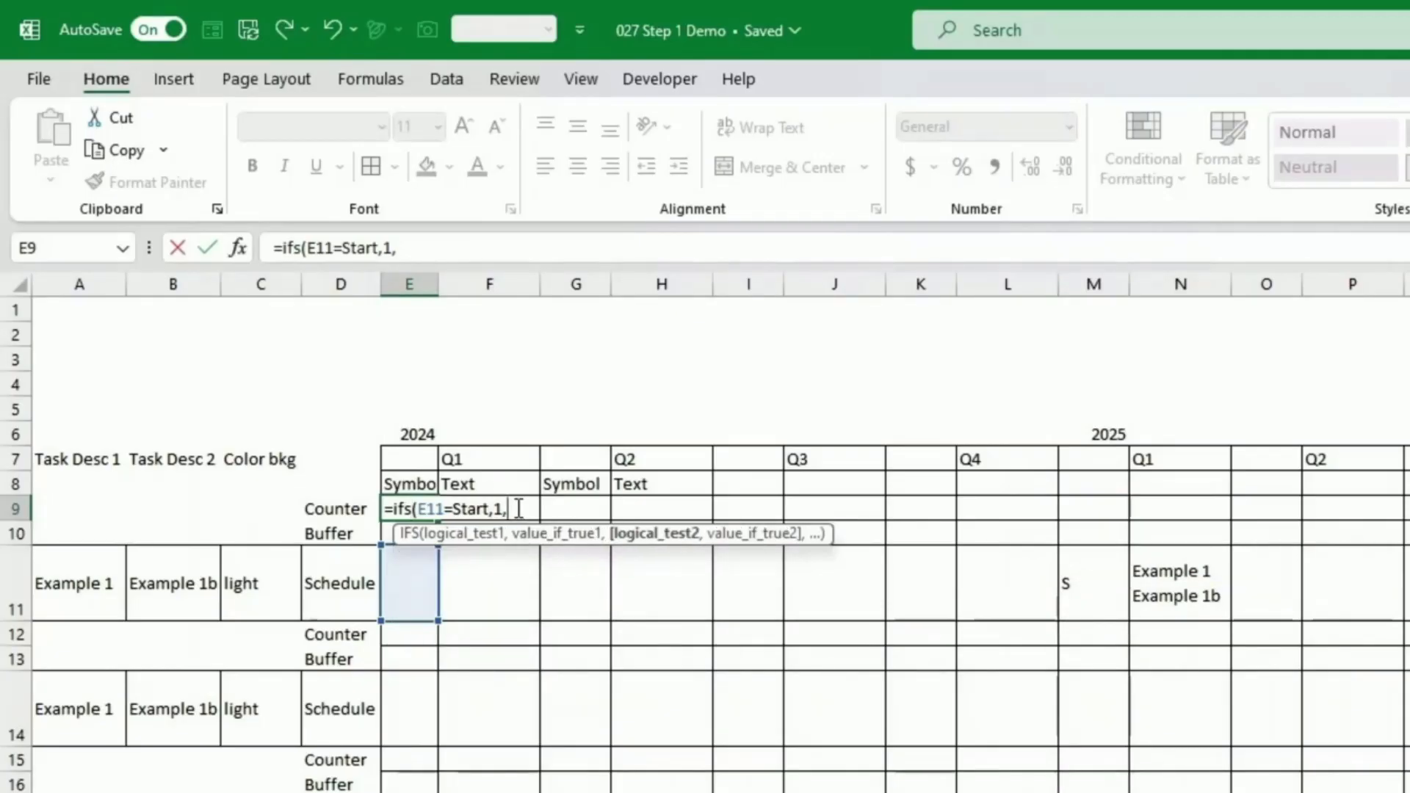
left_click(412, 588)
type("=End")
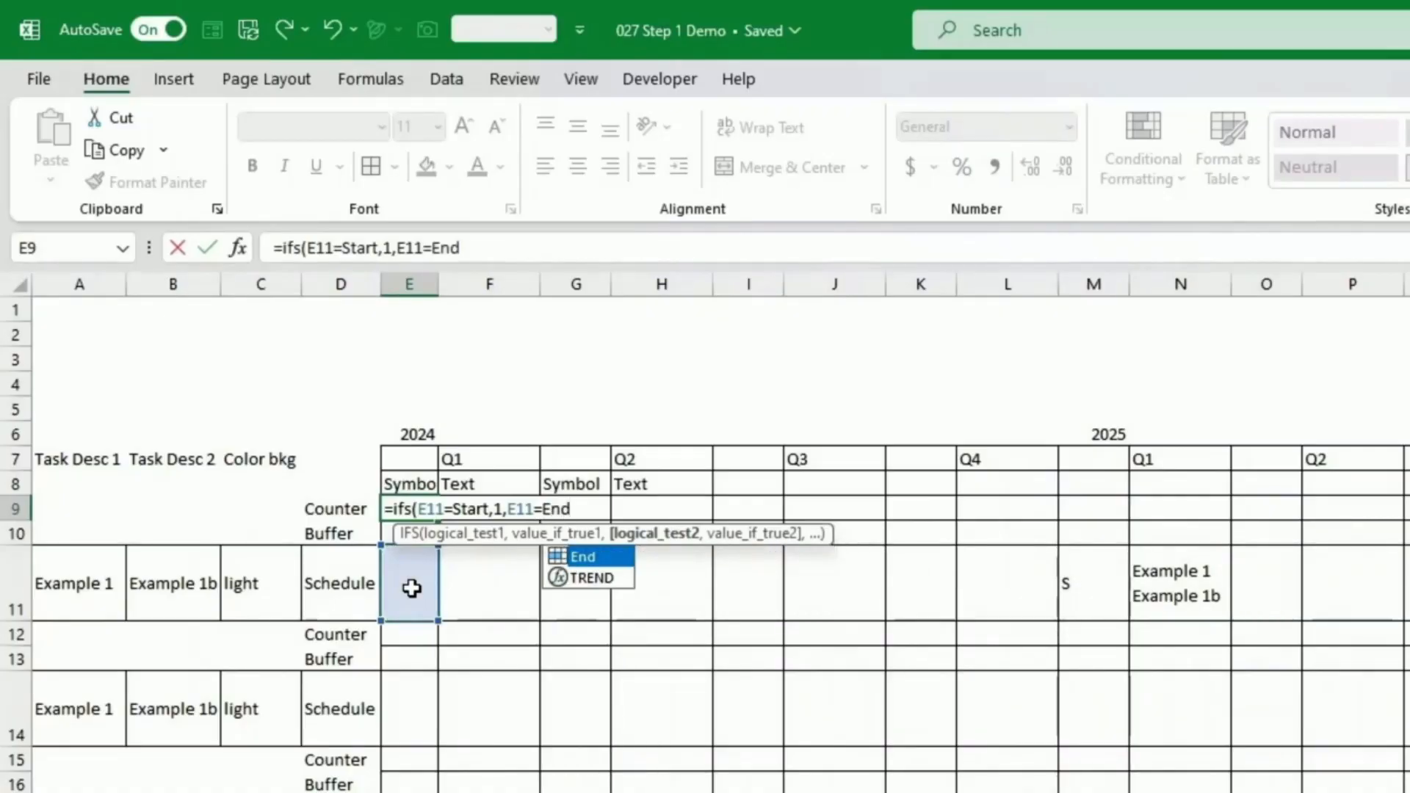
type(",")
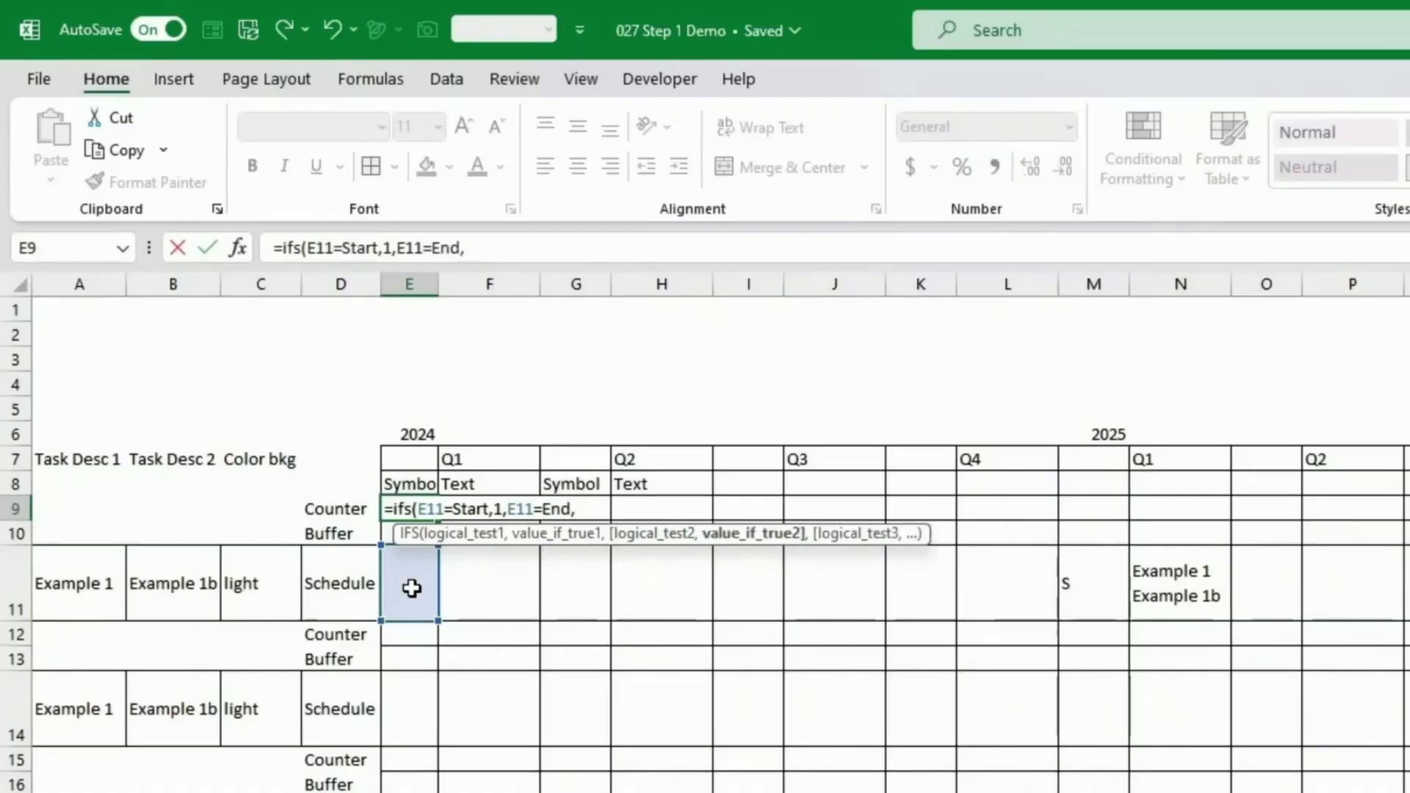
type("-1,tr")
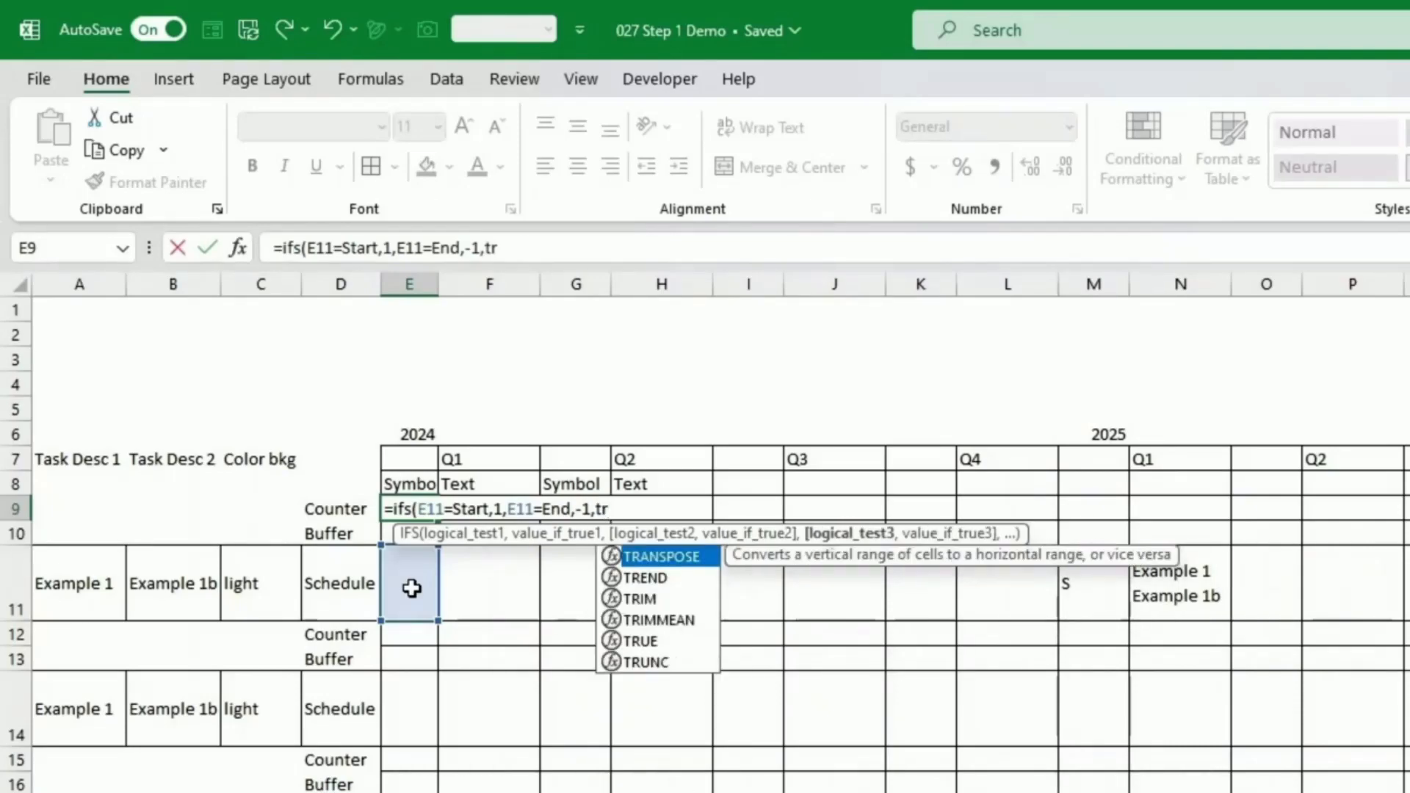
type("ue,0")
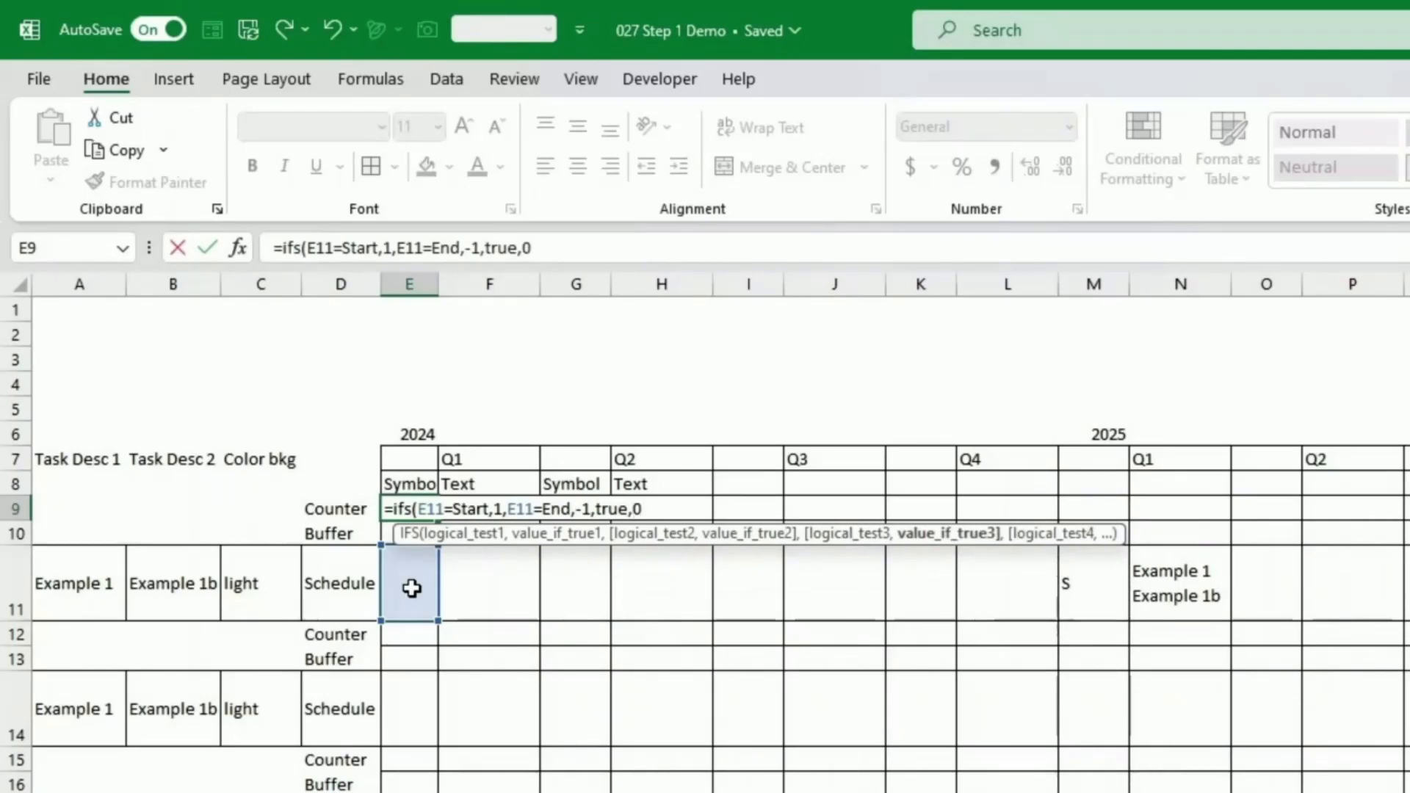
type(")")
key("Return")
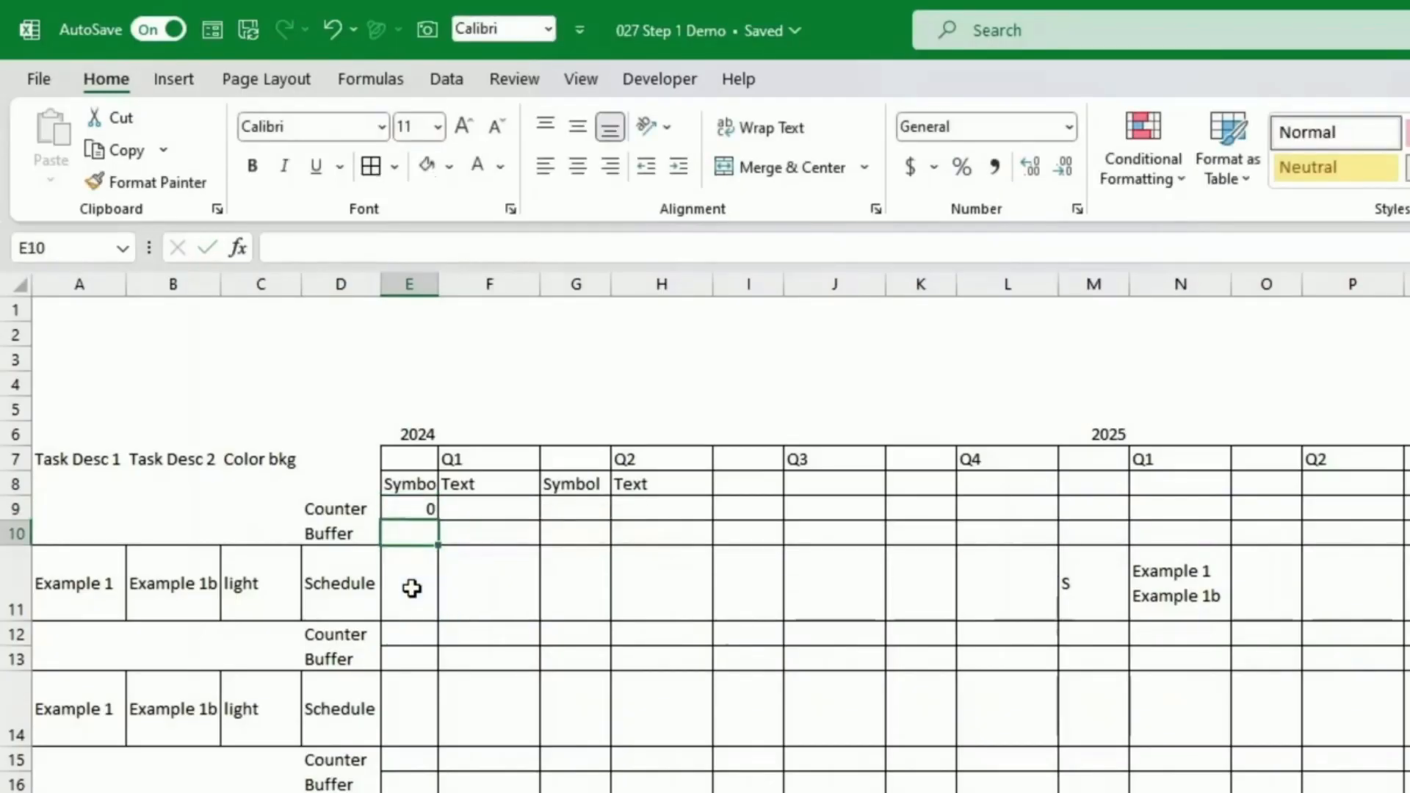
Step: Copy the Counter formula from E9 into the other 2024 Symbol columns, G9, I9 and K9
key("Up")
key("ctrl+c")
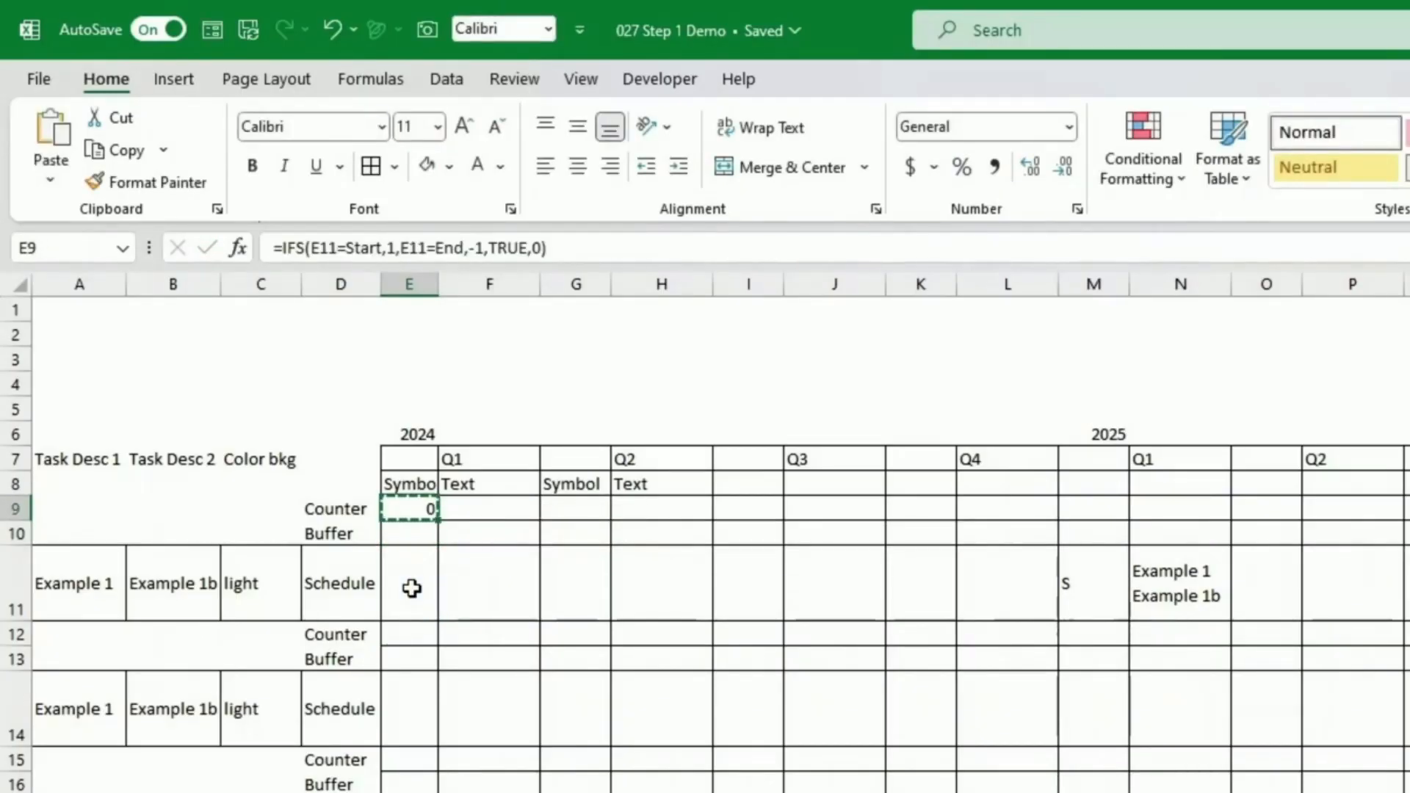
key("Right")
key("Right")
key("ctrl+v")
key("Right")
key("Right")
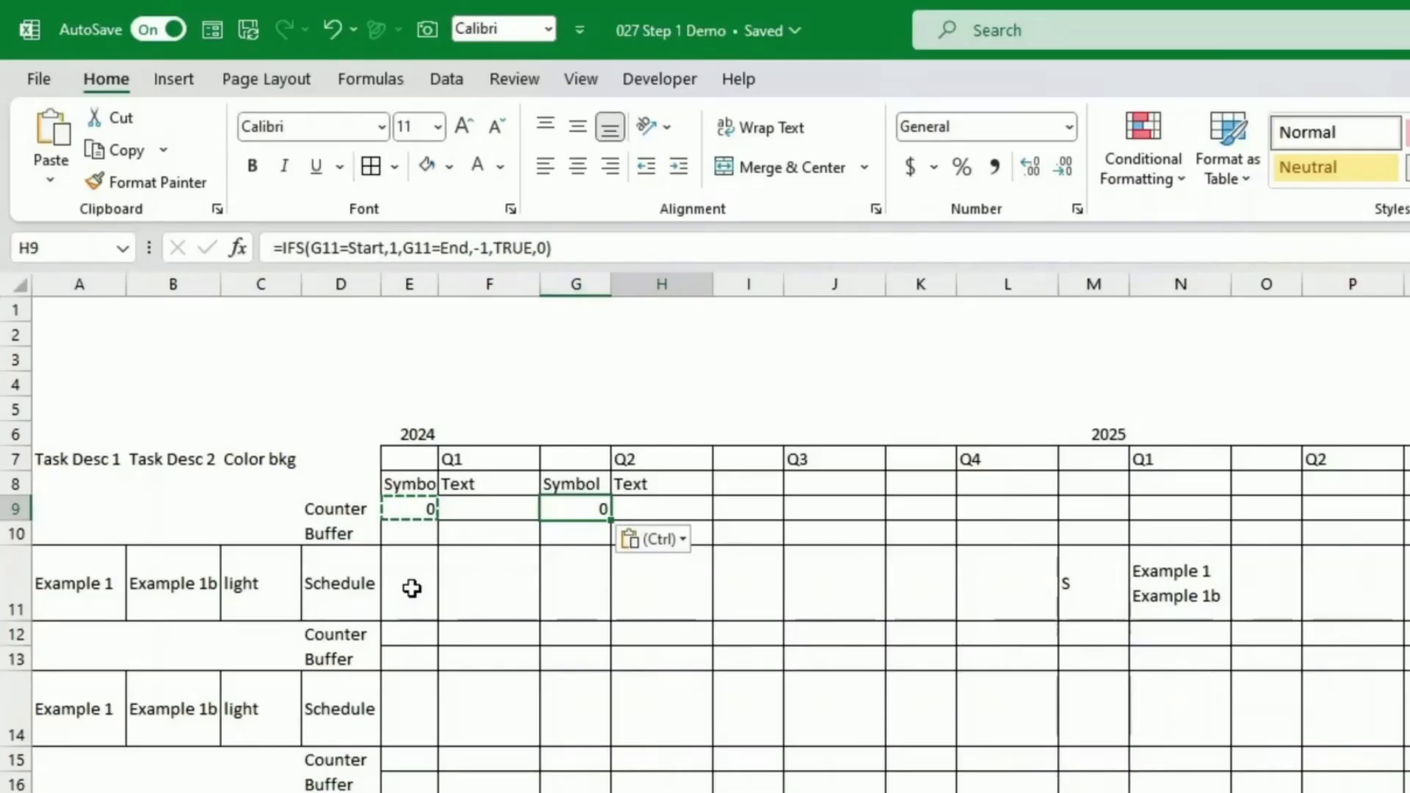
key("ctrl+v")
key("Right")
key("Right")
key("ctrl+v")
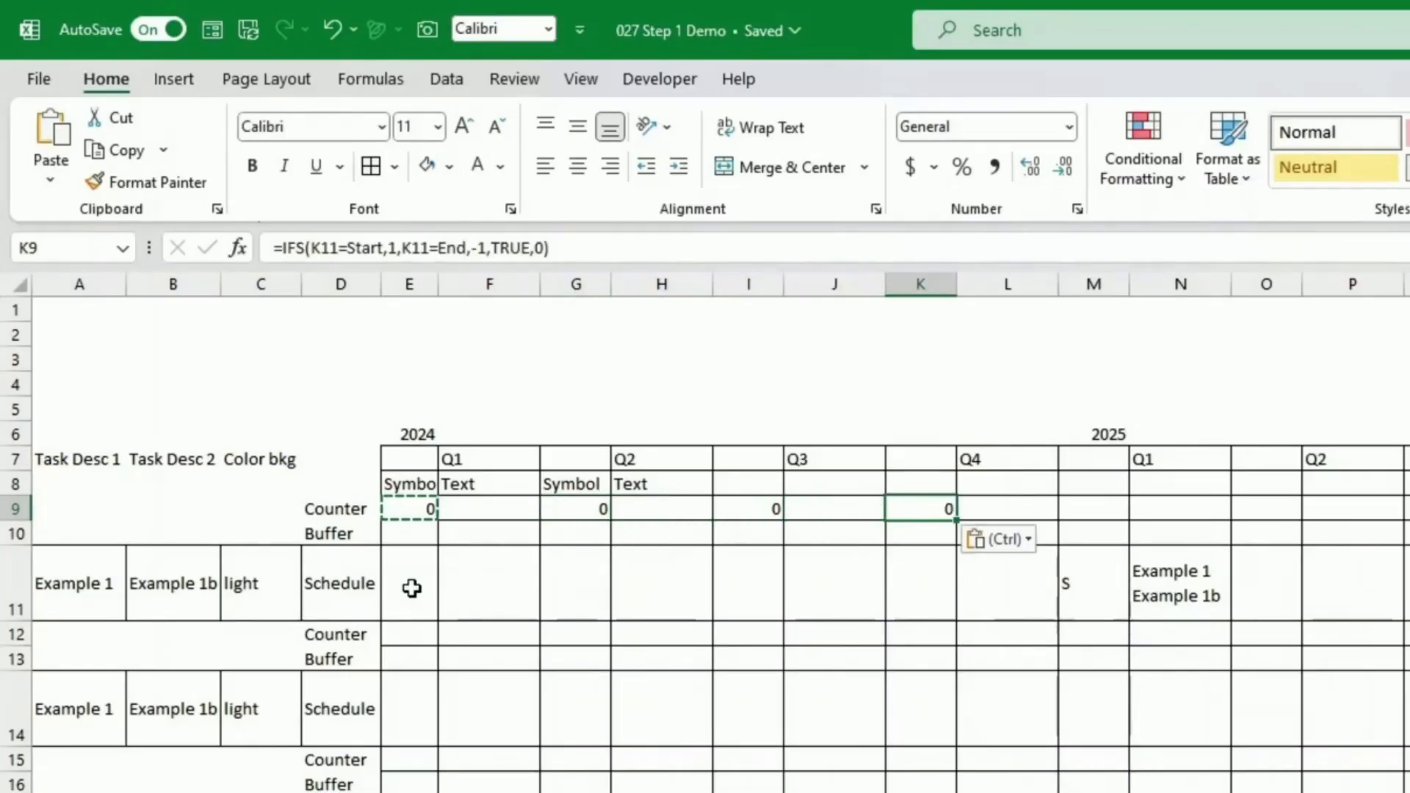
Step: Copy the 2024 Counter cells E9:K9 into the 2025 quarters, starting at M9
key("Left")
key("Left")
key("Left")
key("Left")
key("Left")
key("Left")
key("shift+Right")
key("shift+Right")
key("shift+Right")
key("shift+Right")
key("shift+Right")
key("shift+Right")
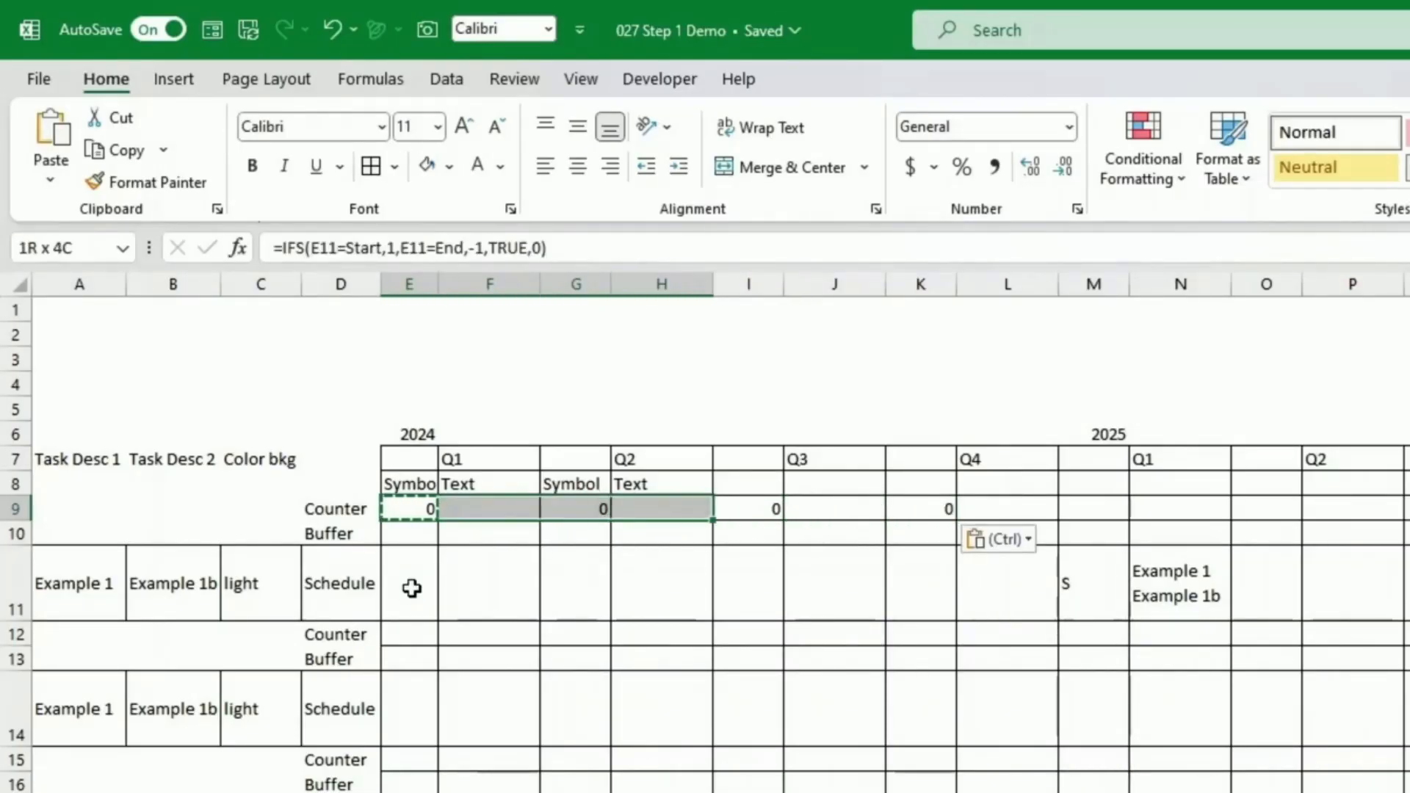
key("ctrl+c")
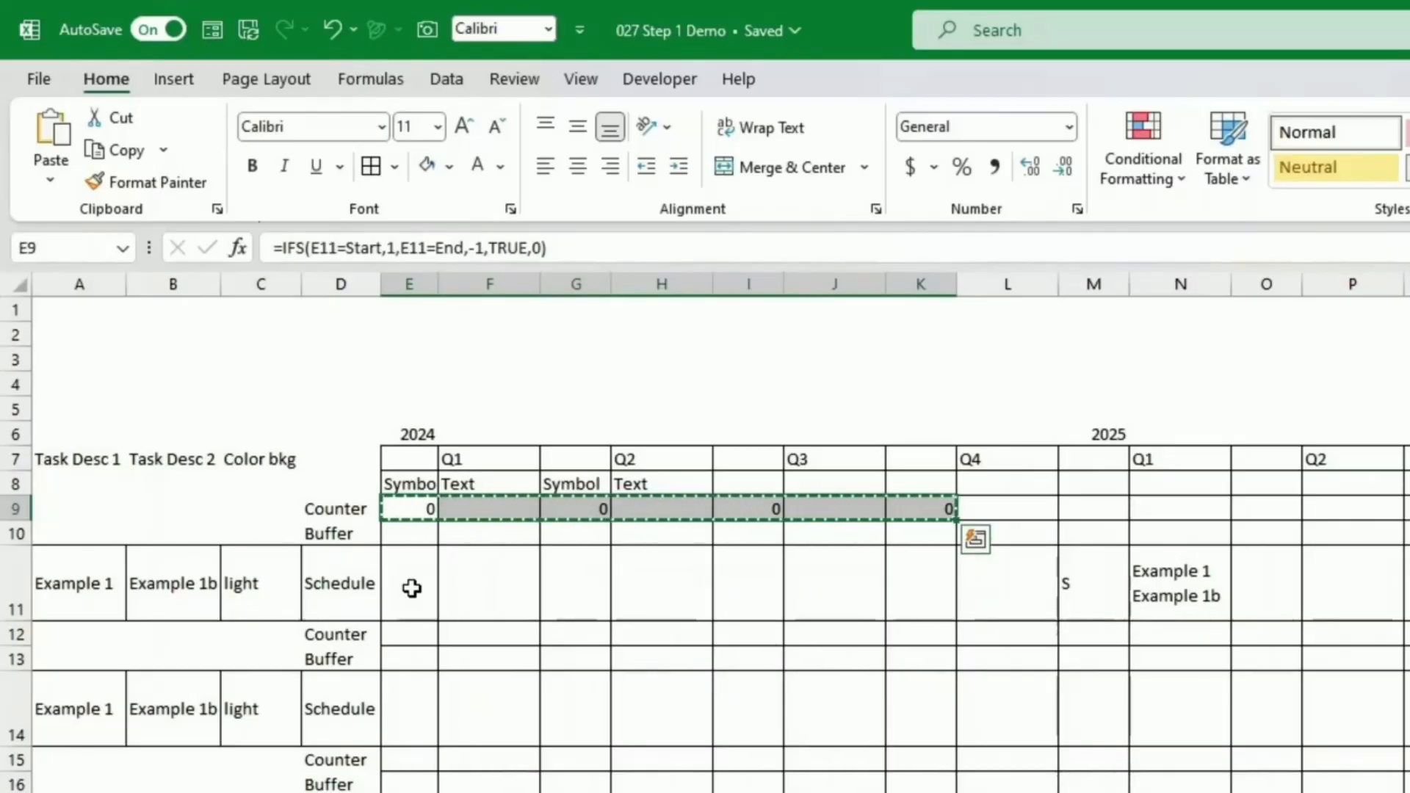
key("Right")
key("Right")
key("Right")
key("Right")
key("Right")
key("Right")
key("Right")
key("Right")
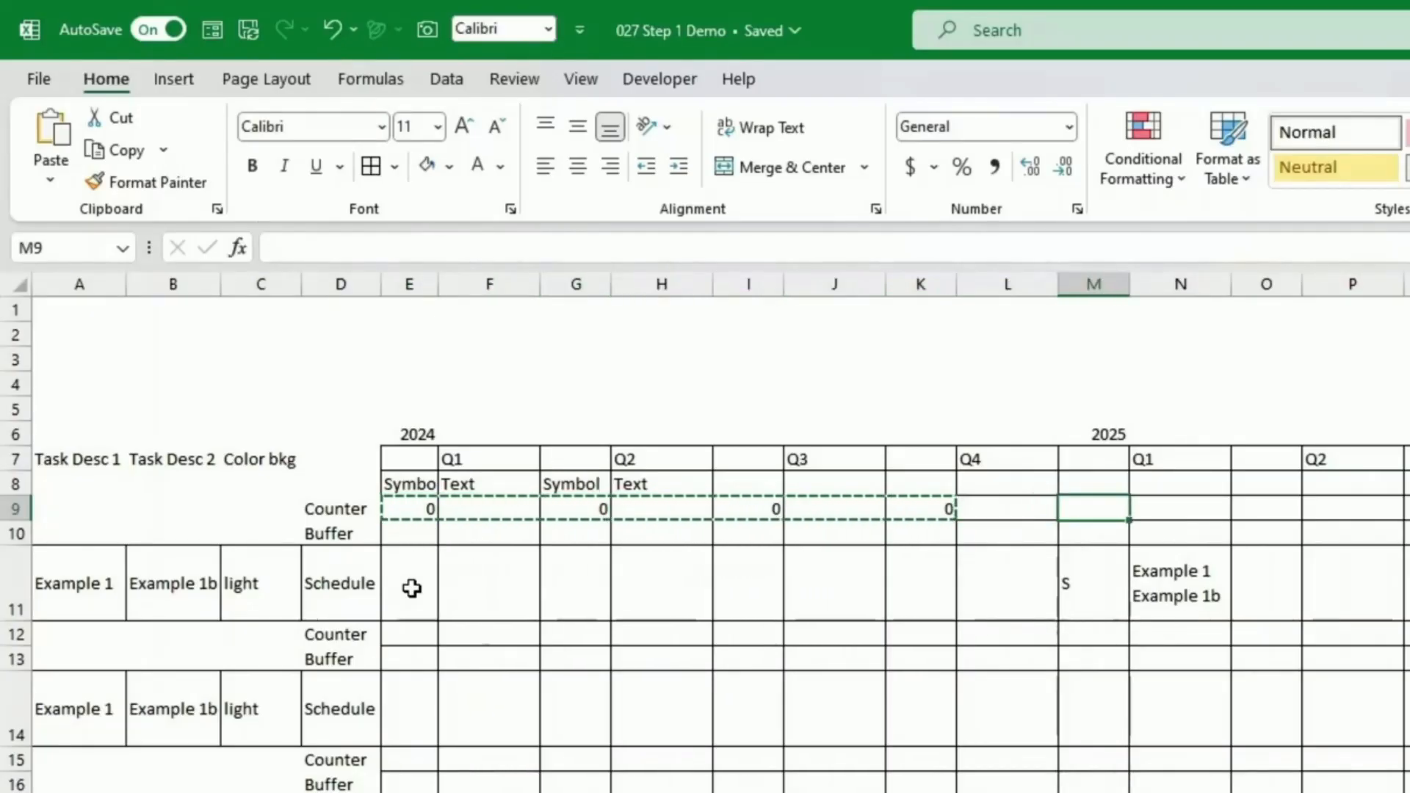
key("ctrl+v")
Step: Paste the copied Counter cells into the 2026 quarters, starting at U9
key("Right")
key("Right")
key("Right")
key("Right")
key("Right")
key("Right")
key("Right")
key("Right")
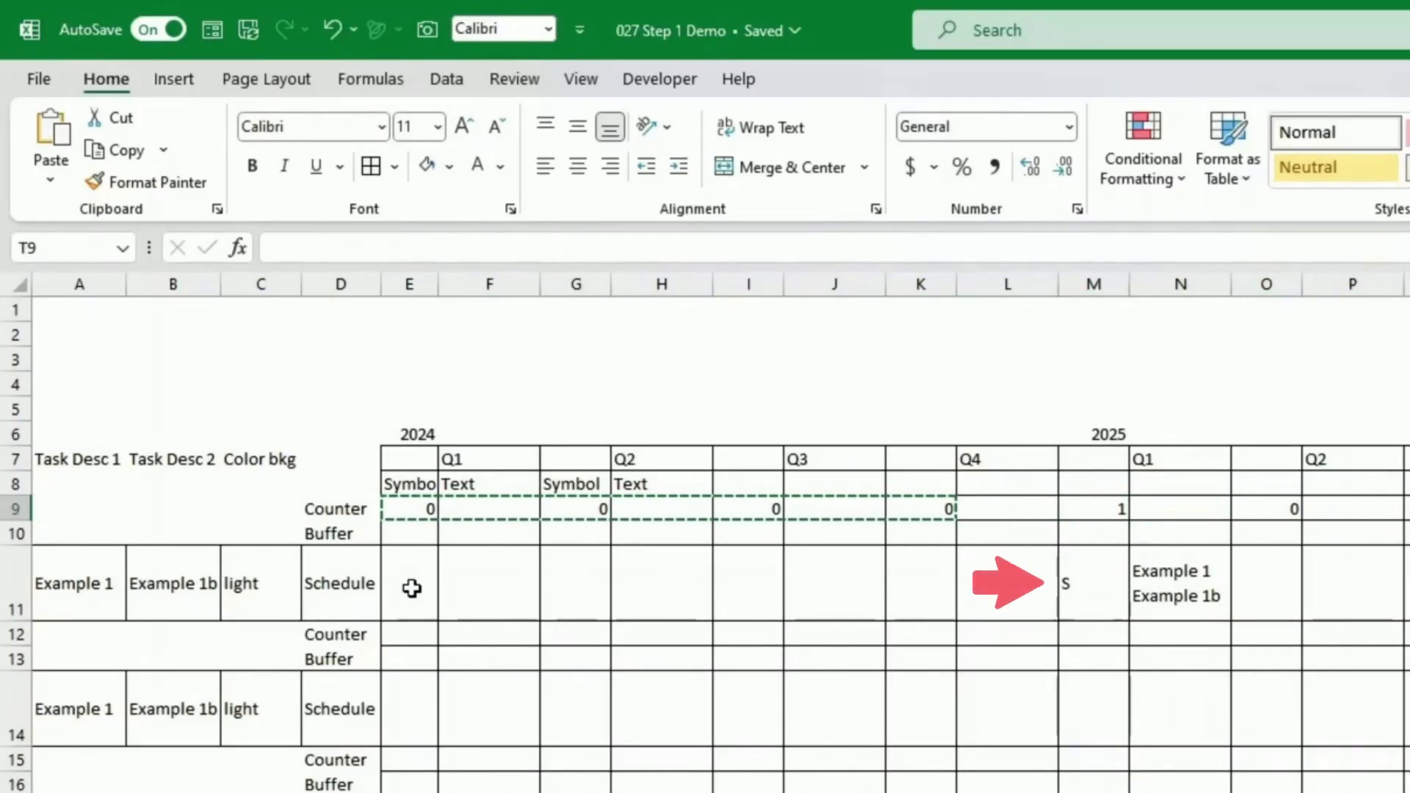
key("Down")
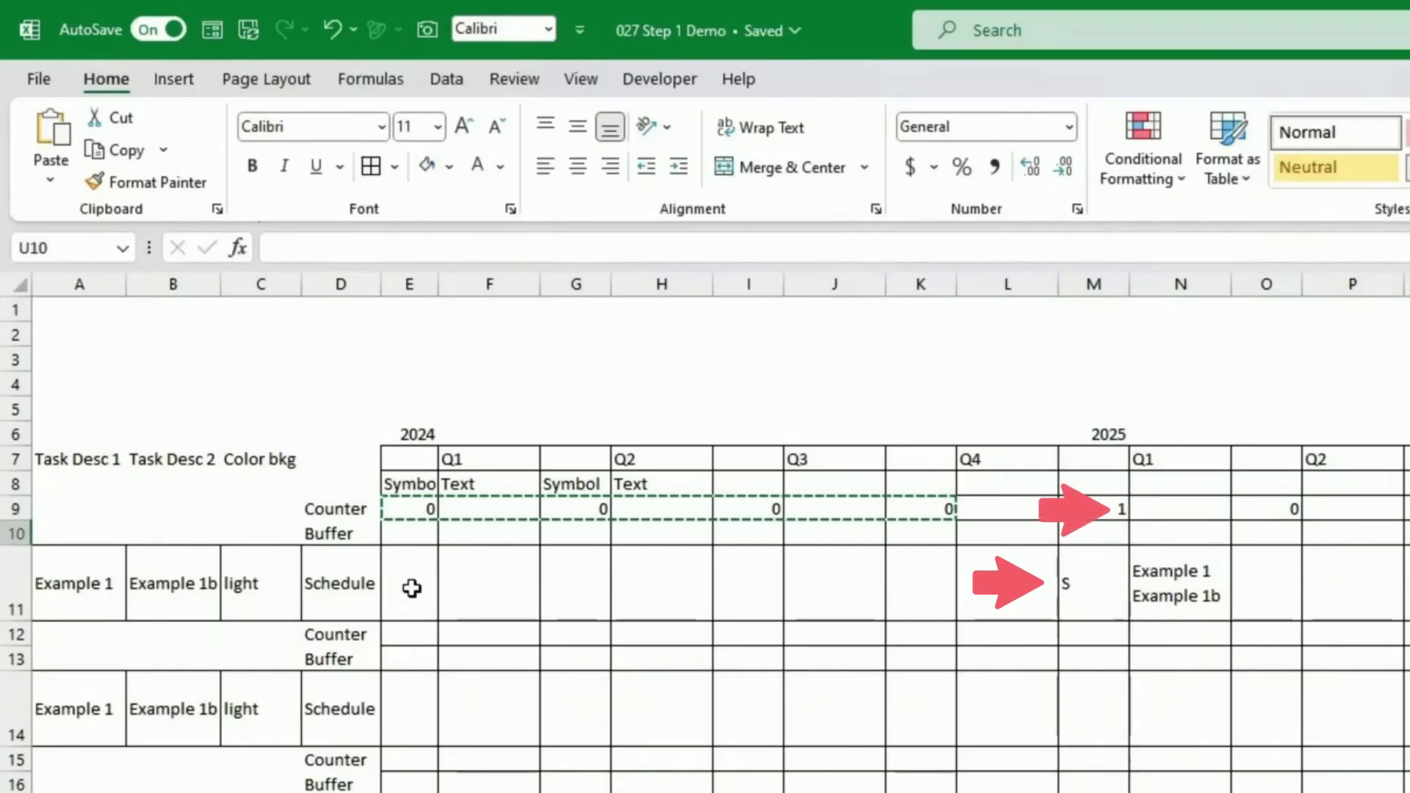
Step: Centre symbol cell M11 horizontally and clear it by choosing the blank option from its list
left_click(1066, 593)
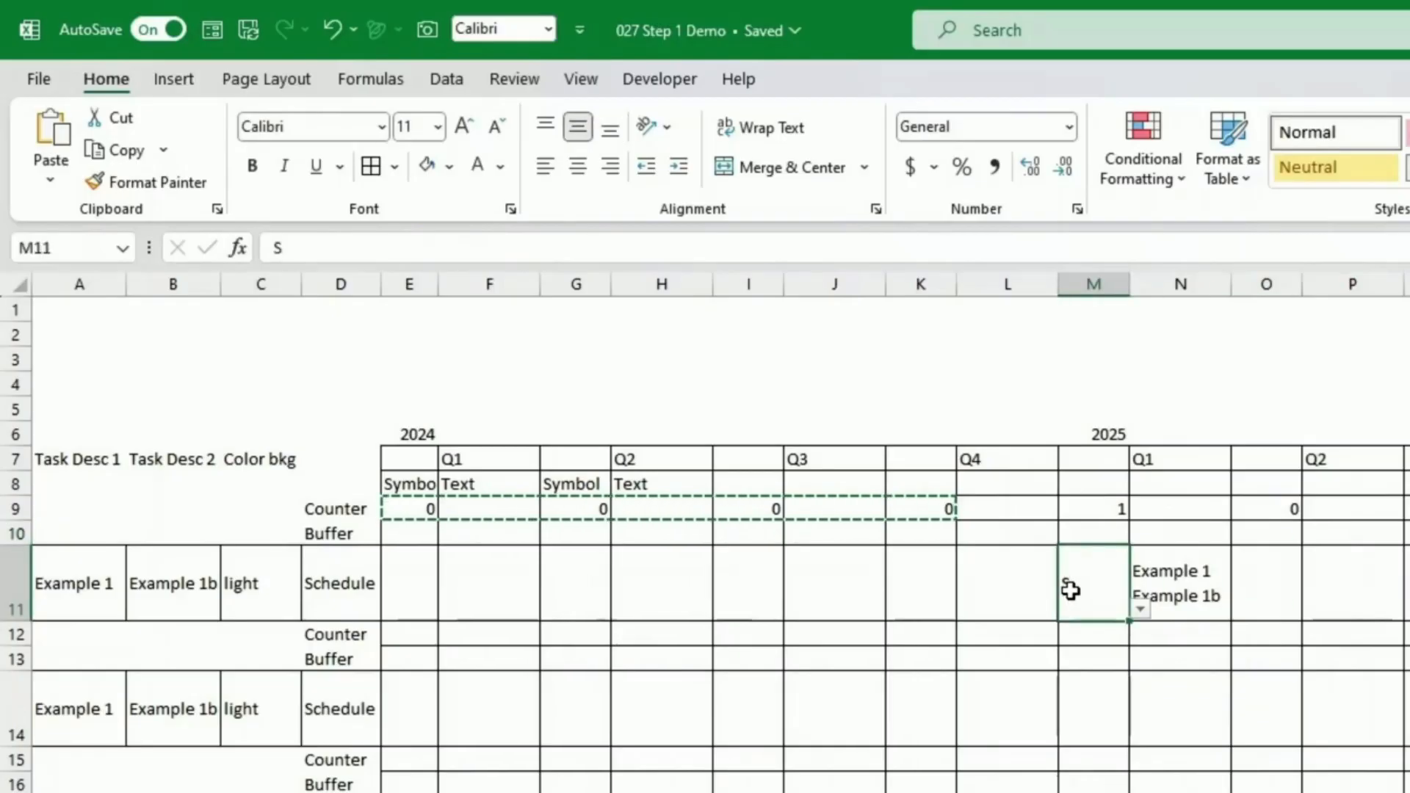
left_click(577, 167)
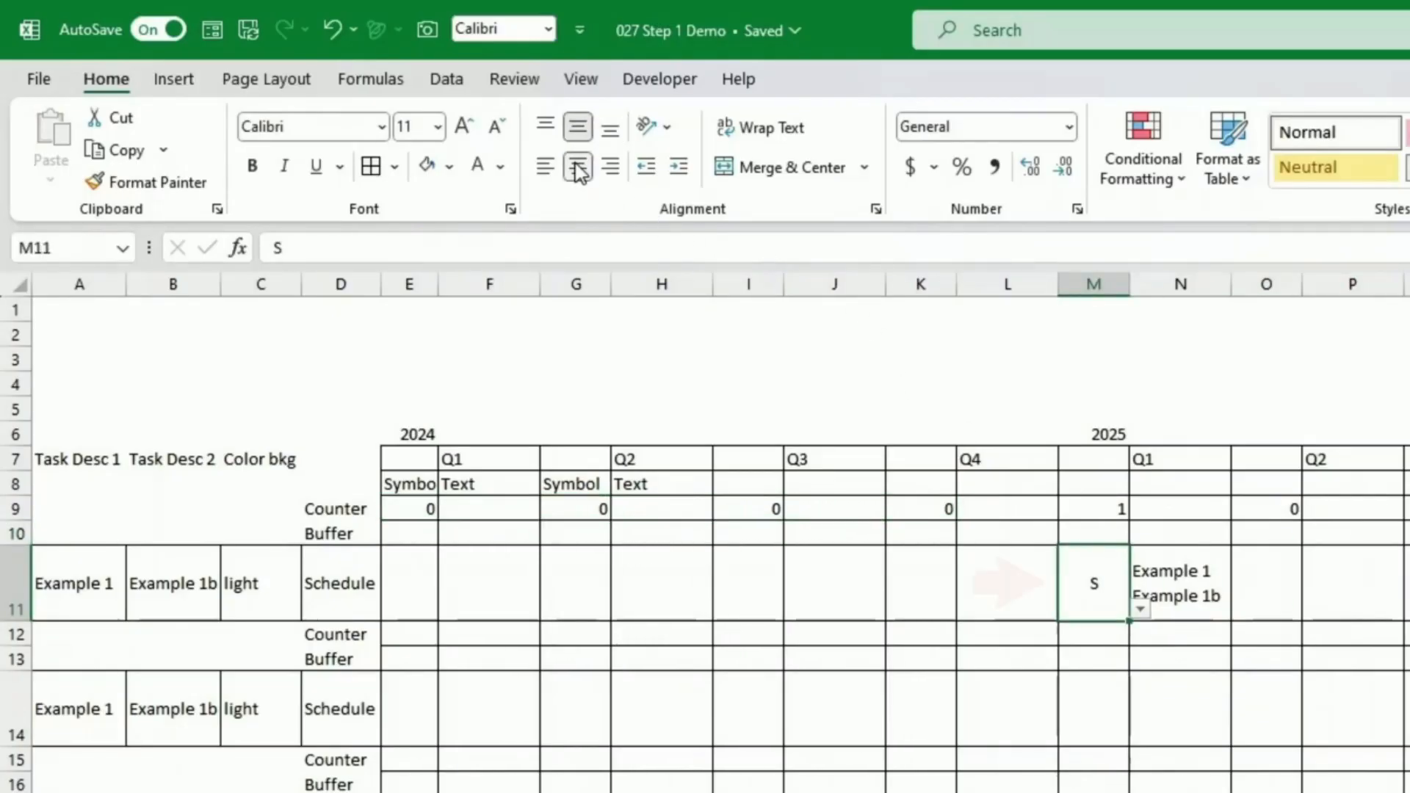
left_click(1140, 610)
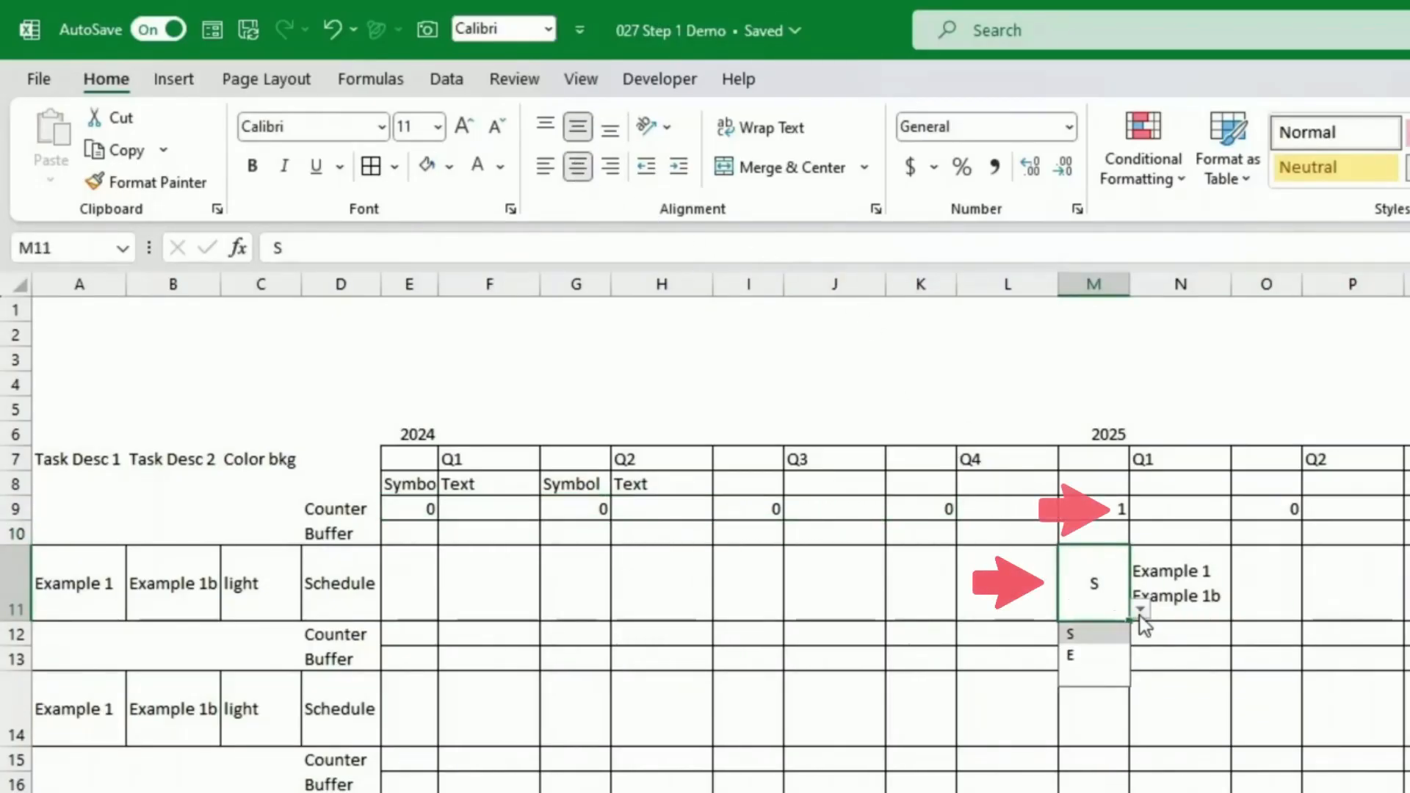
left_click(1128, 679)
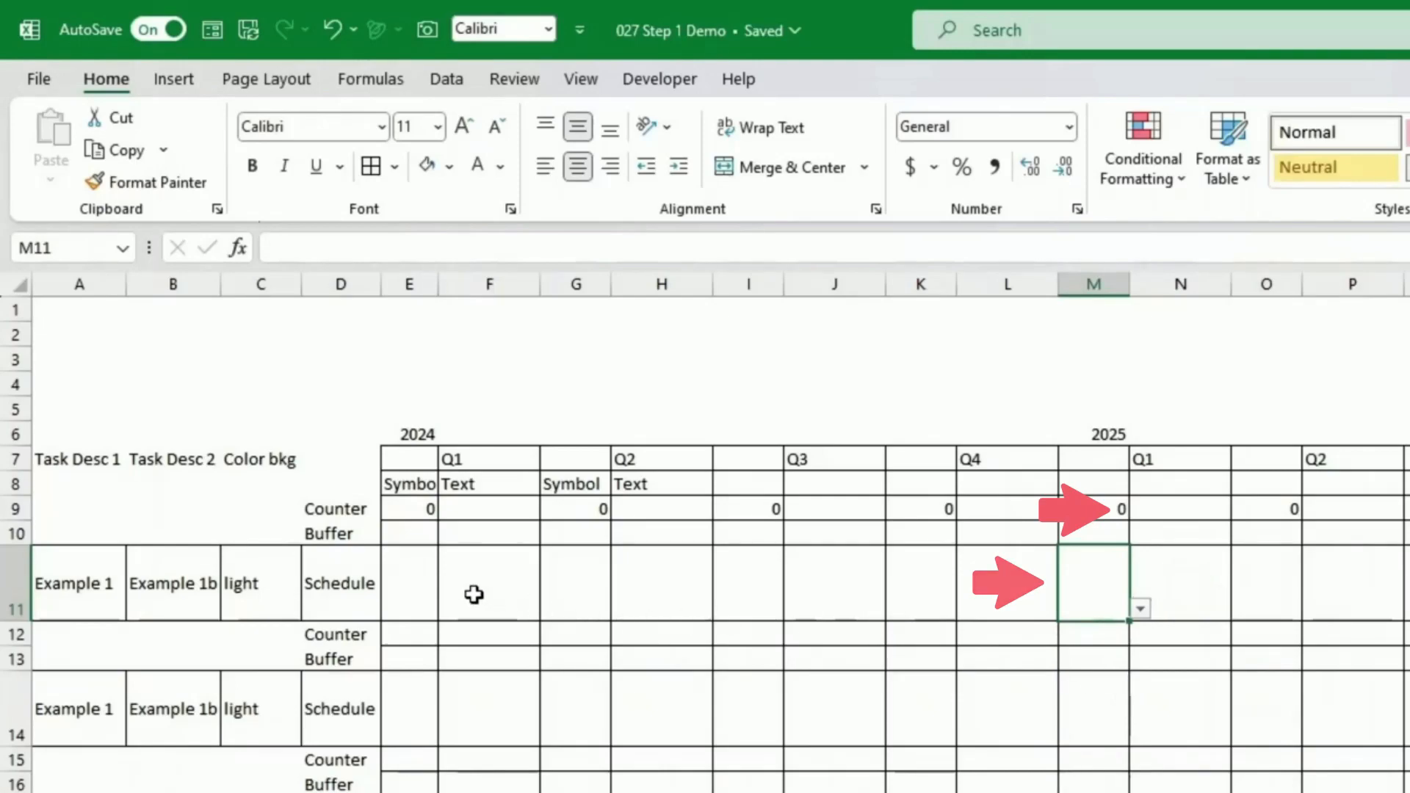
Step: Set the Symbol in E11 to S
left_click(411, 576)
left_click(451, 611)
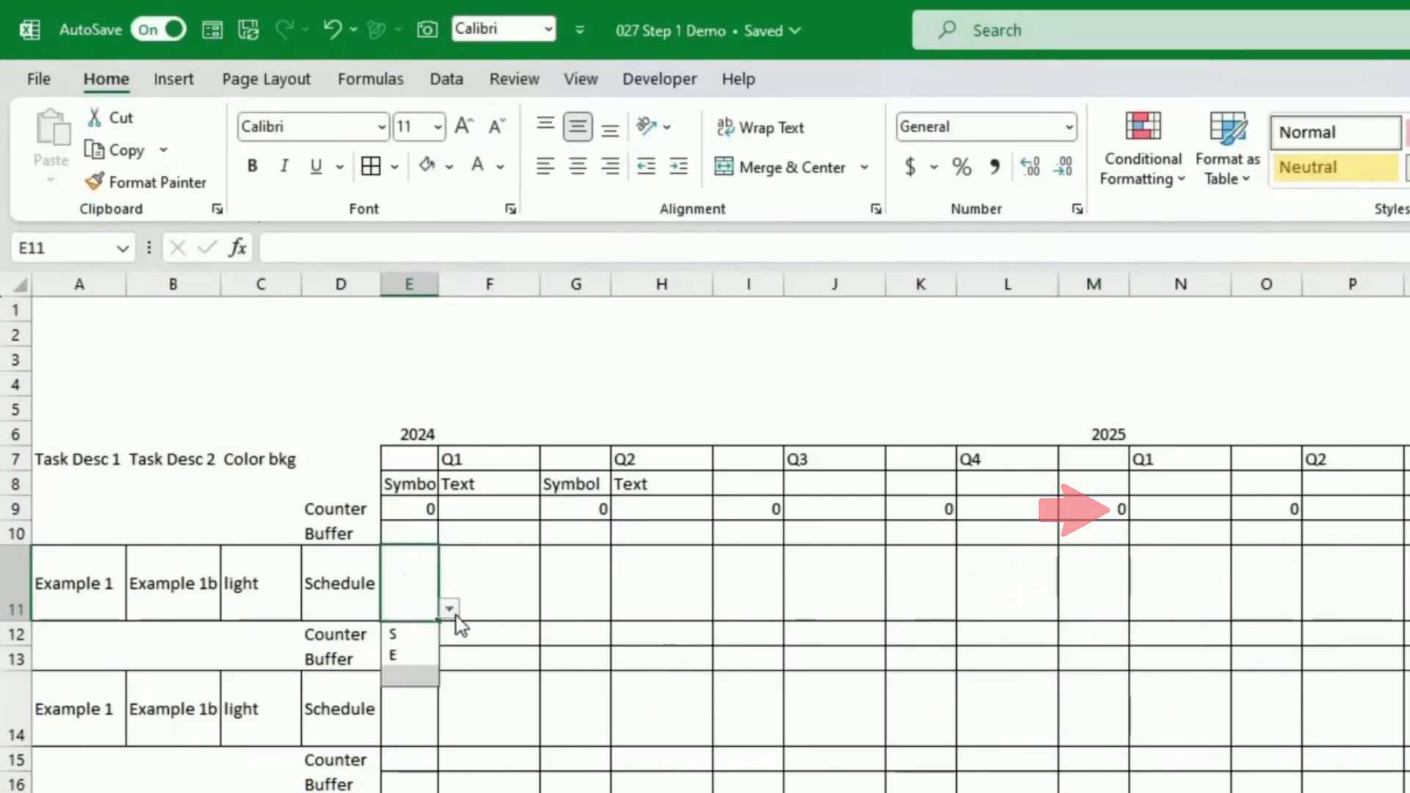
left_click(409, 636)
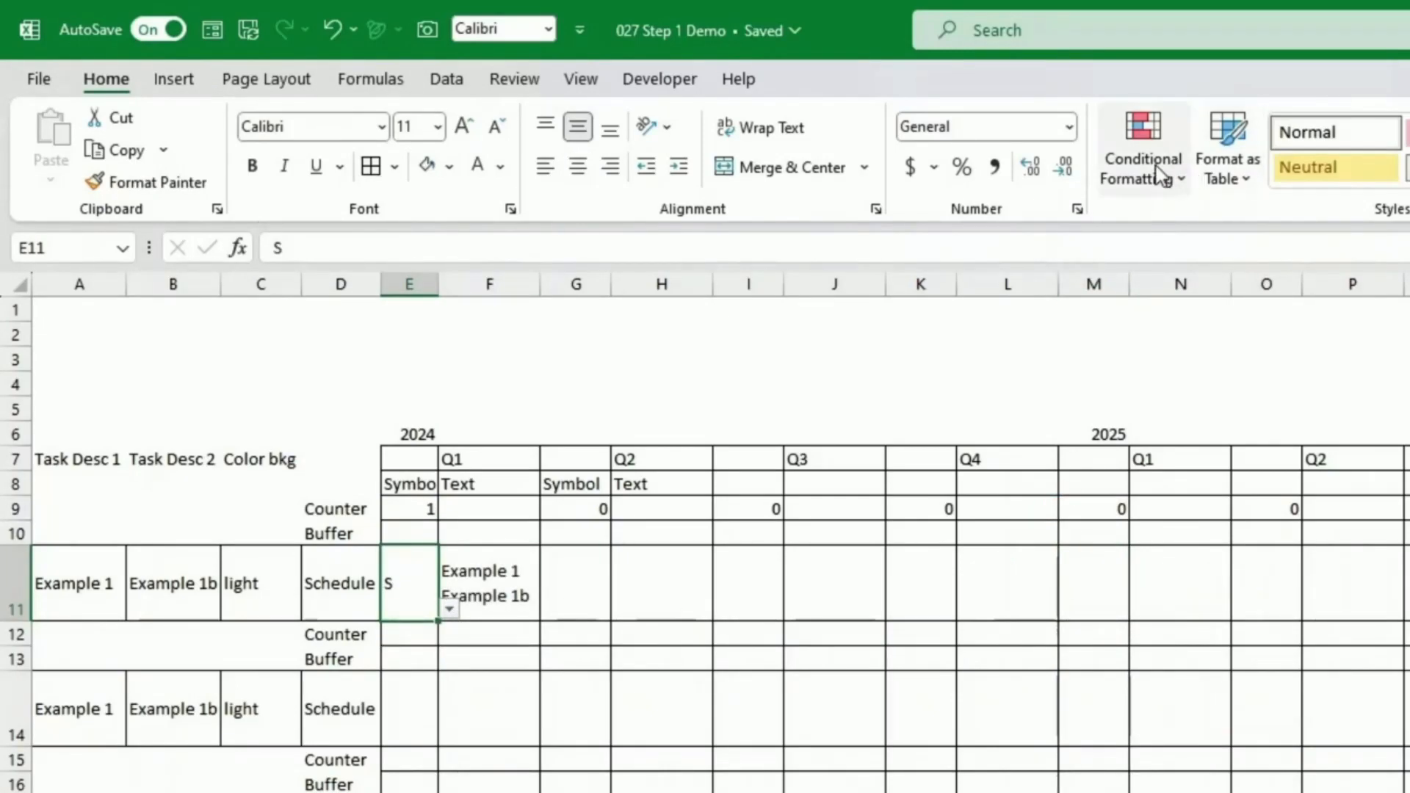
Step: Set up a new conditional formatting rule on E11 for cells whose value is equal to Start
left_click(1134, 178)
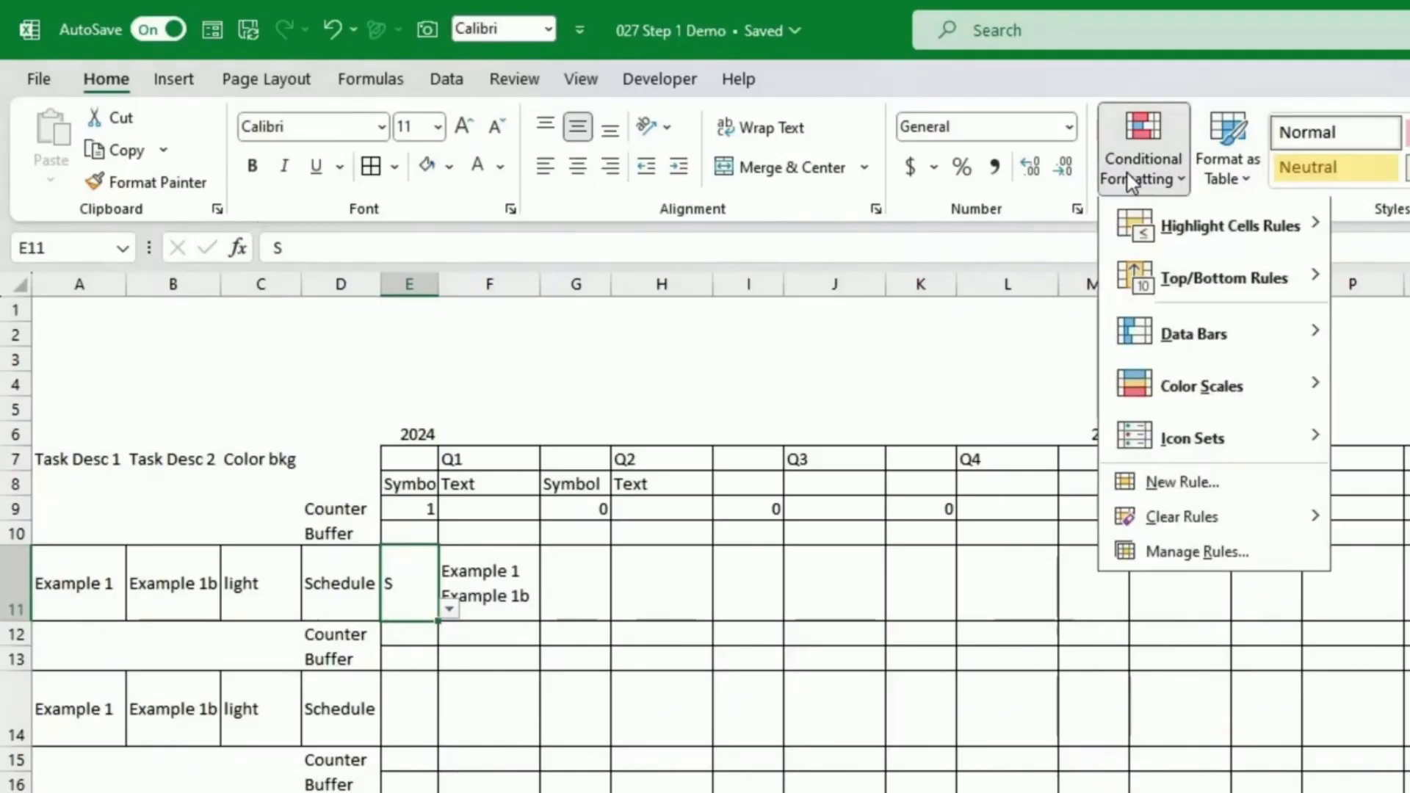
left_click(1166, 491)
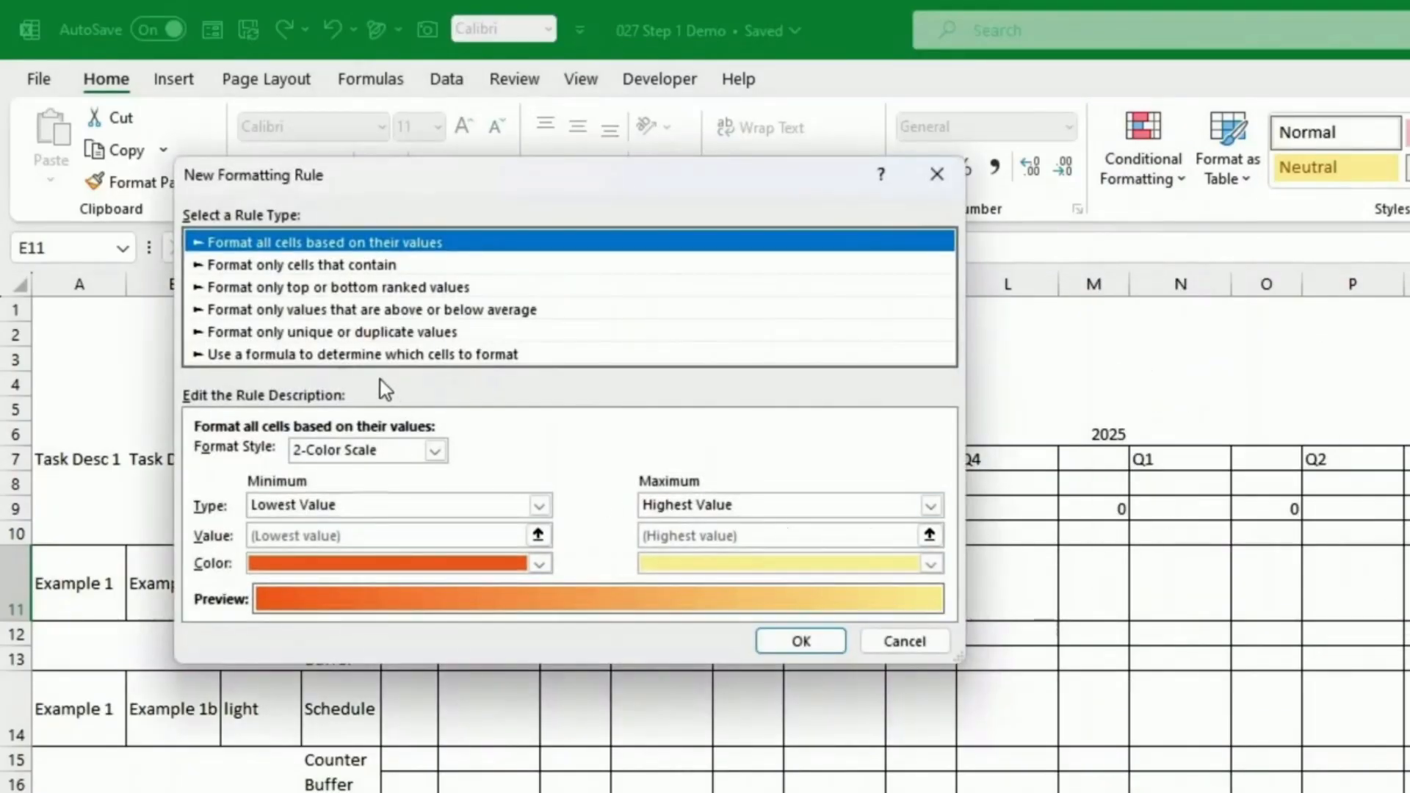
left_click(291, 263)
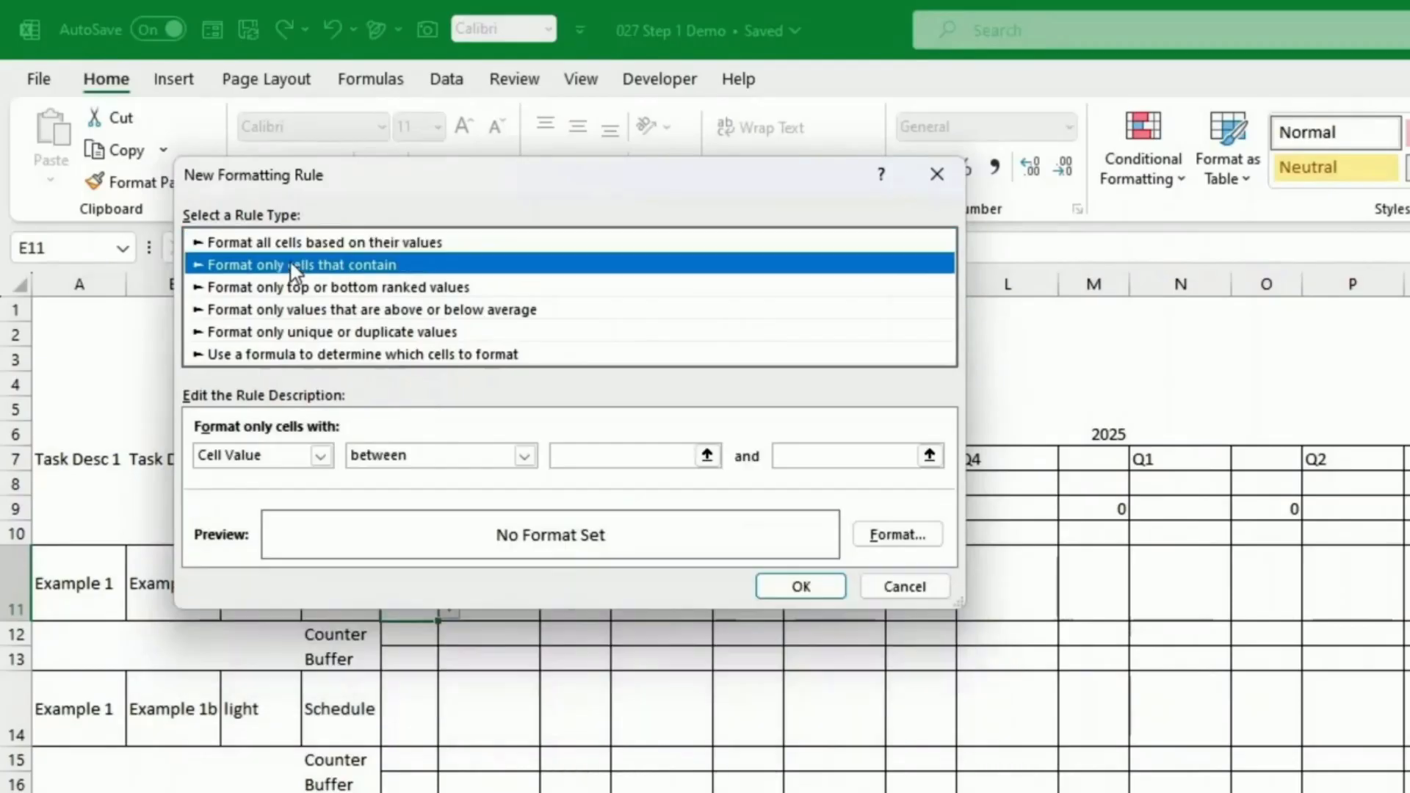
left_click(410, 457)
left_click(408, 509)
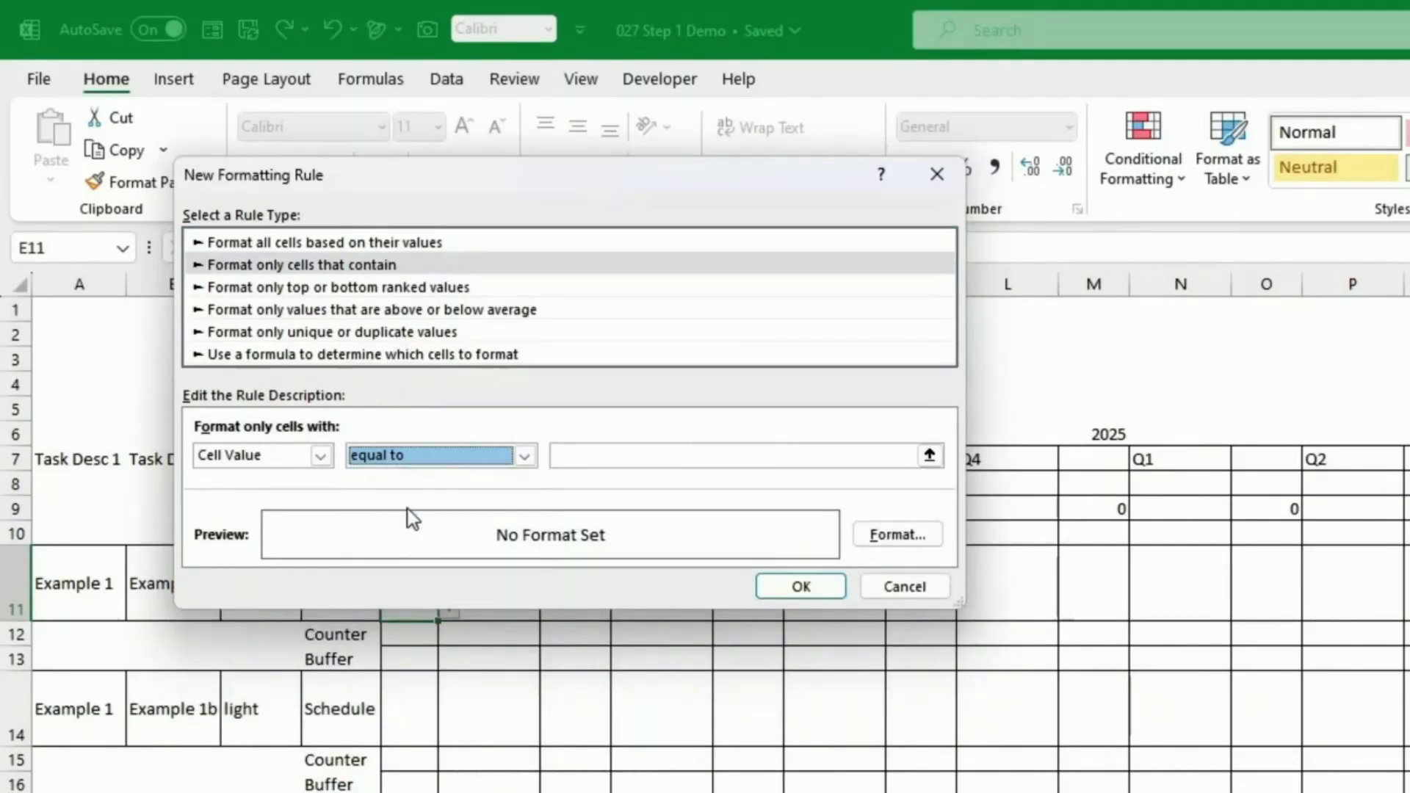
left_click(667, 450)
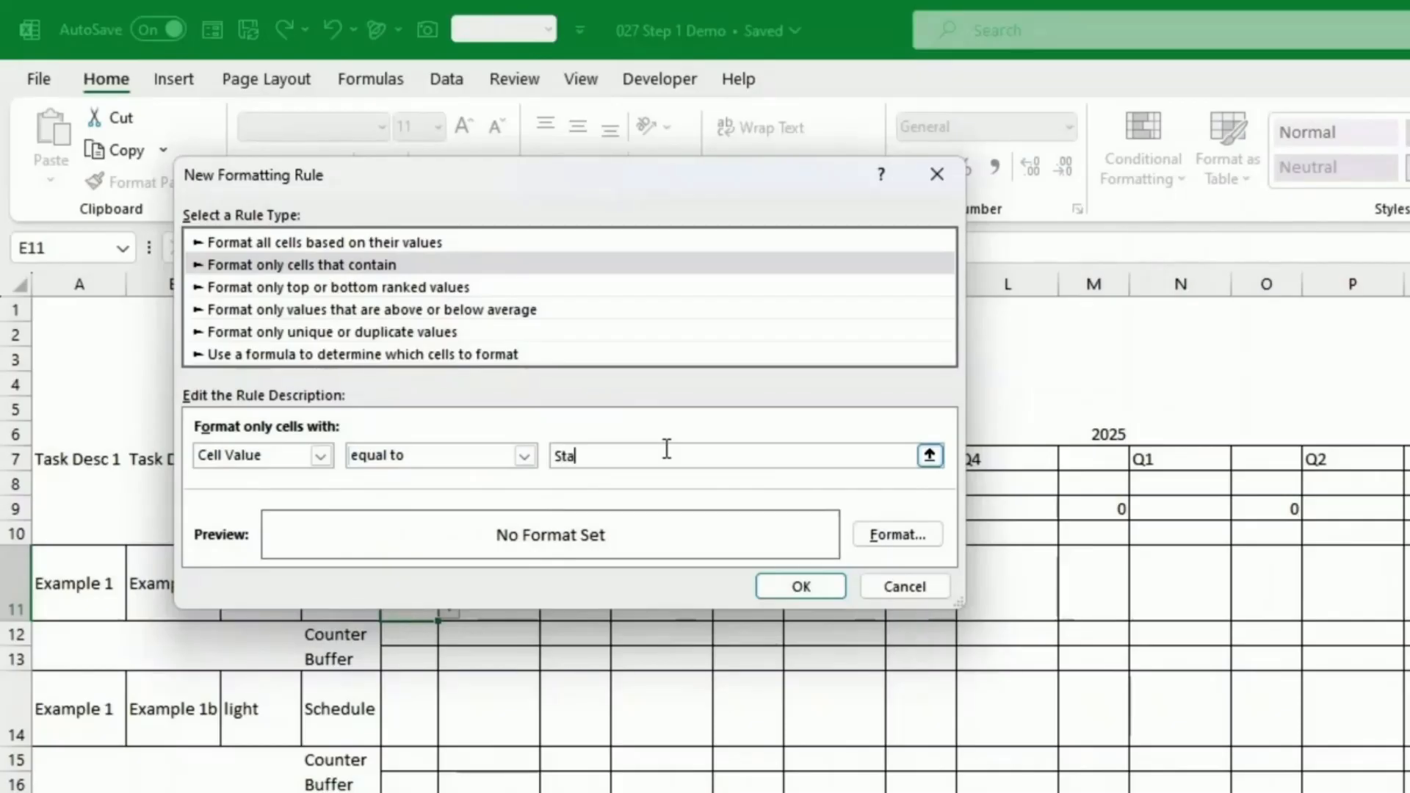
Step: Give the new E11 rule a gold background fill and save the rule
left_click(898, 536)
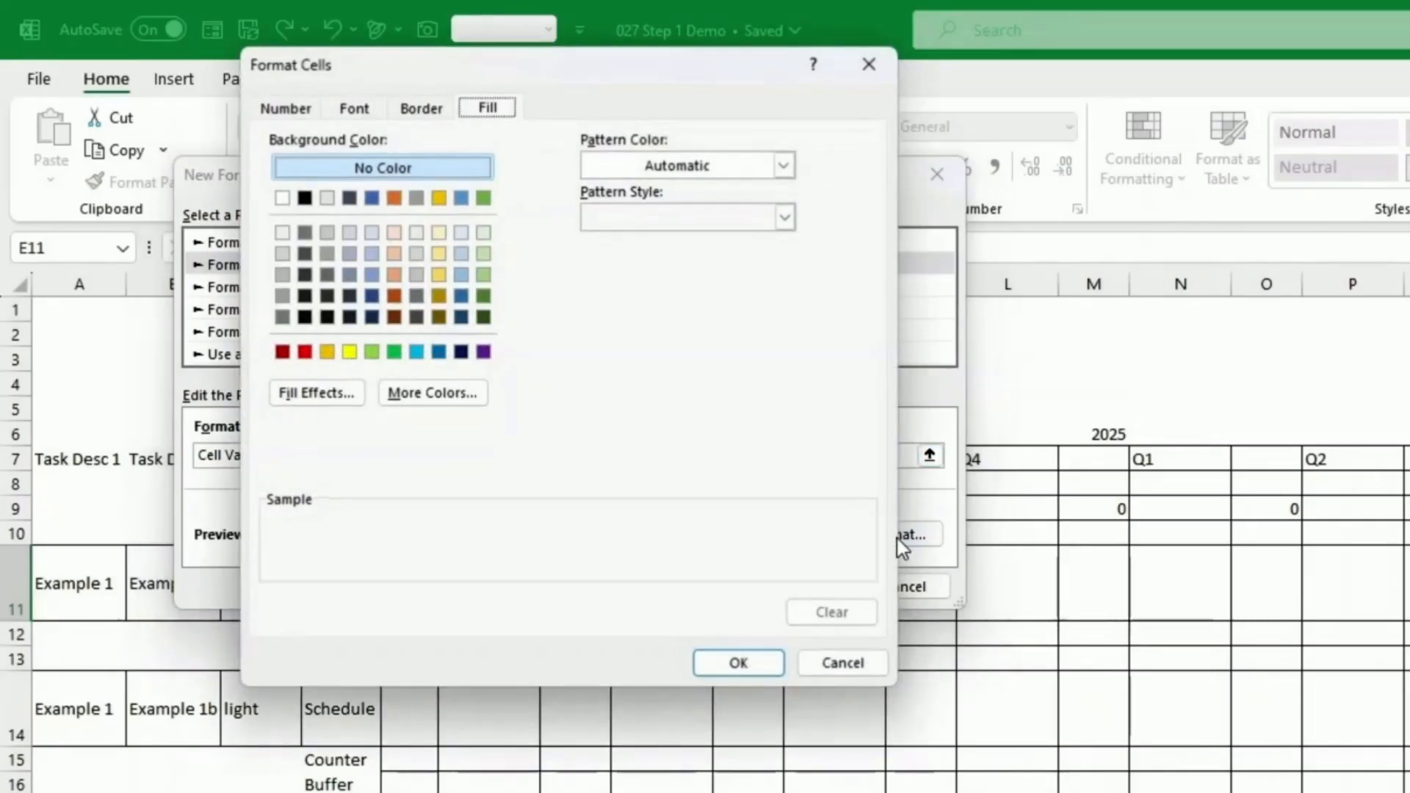
left_click(440, 197)
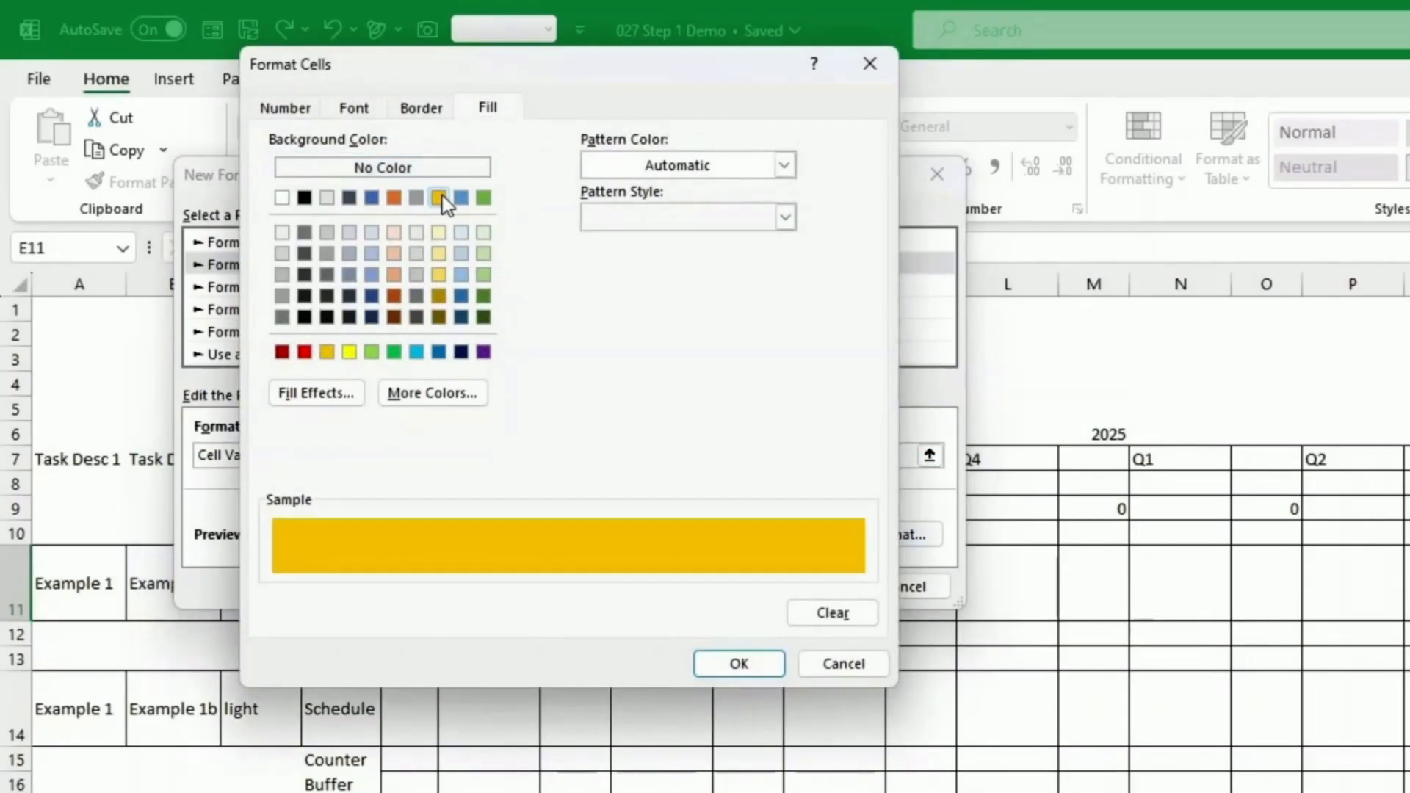
left_click(730, 662)
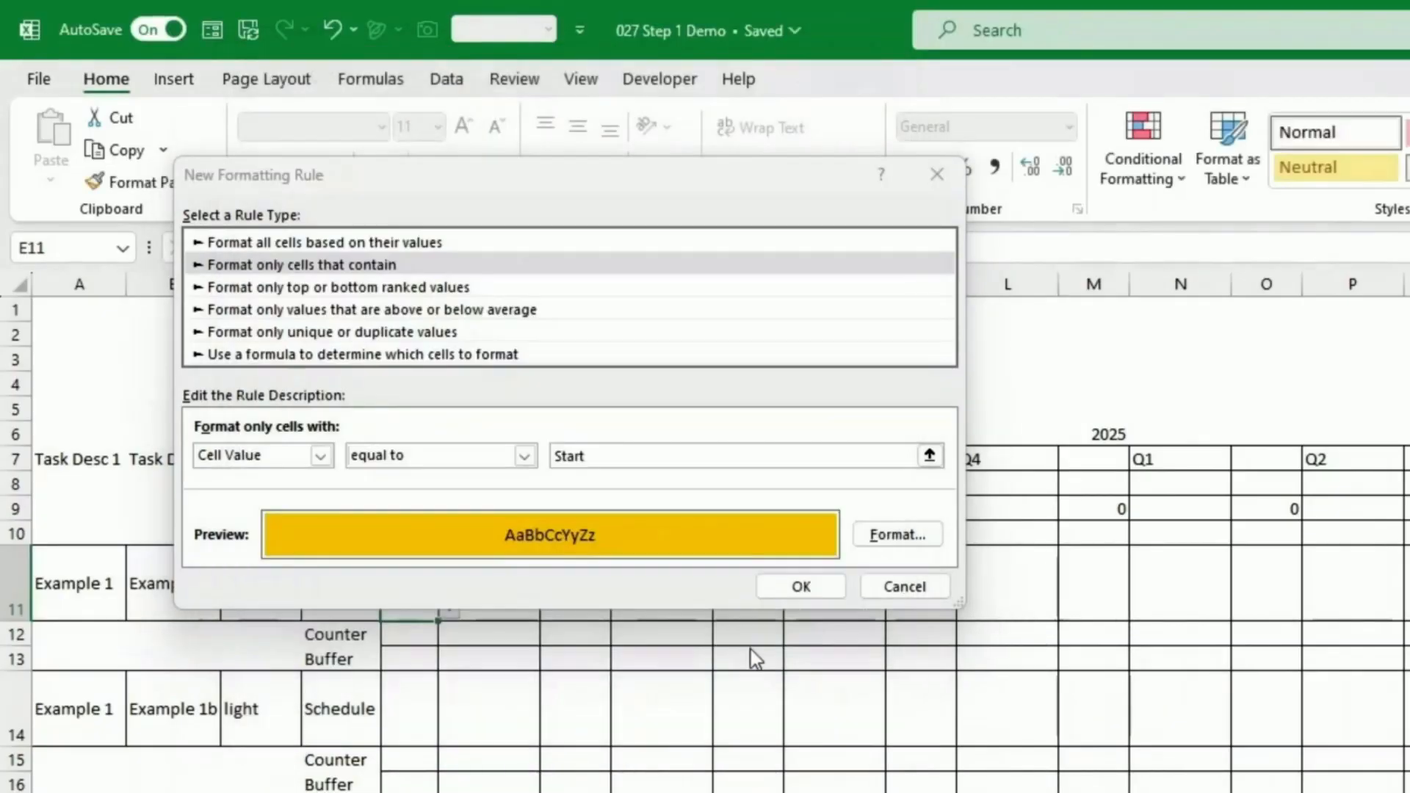
left_click(796, 581)
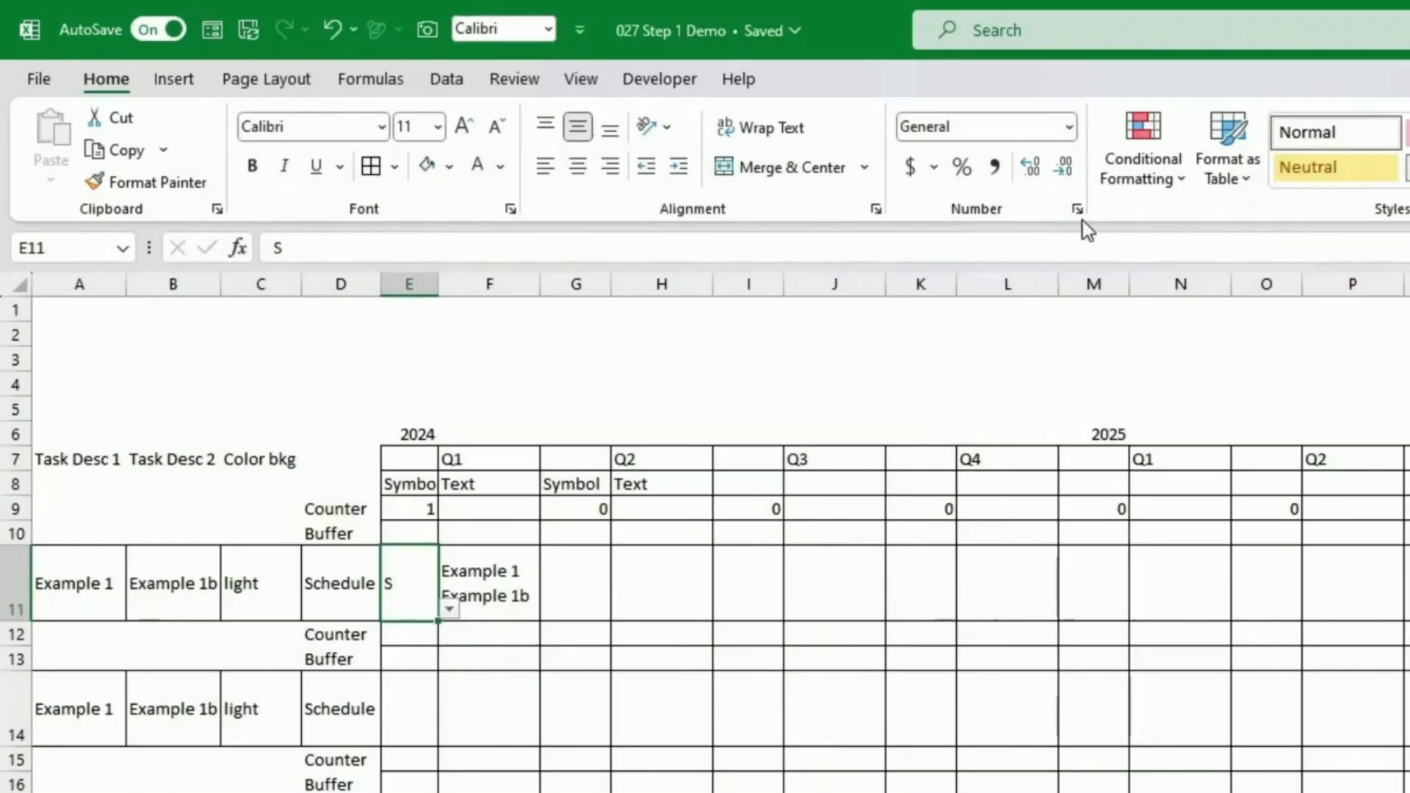
Step: Duplicate E11's Start conditional formatting rule in the Rules Manager
left_click(1152, 172)
left_click(1172, 552)
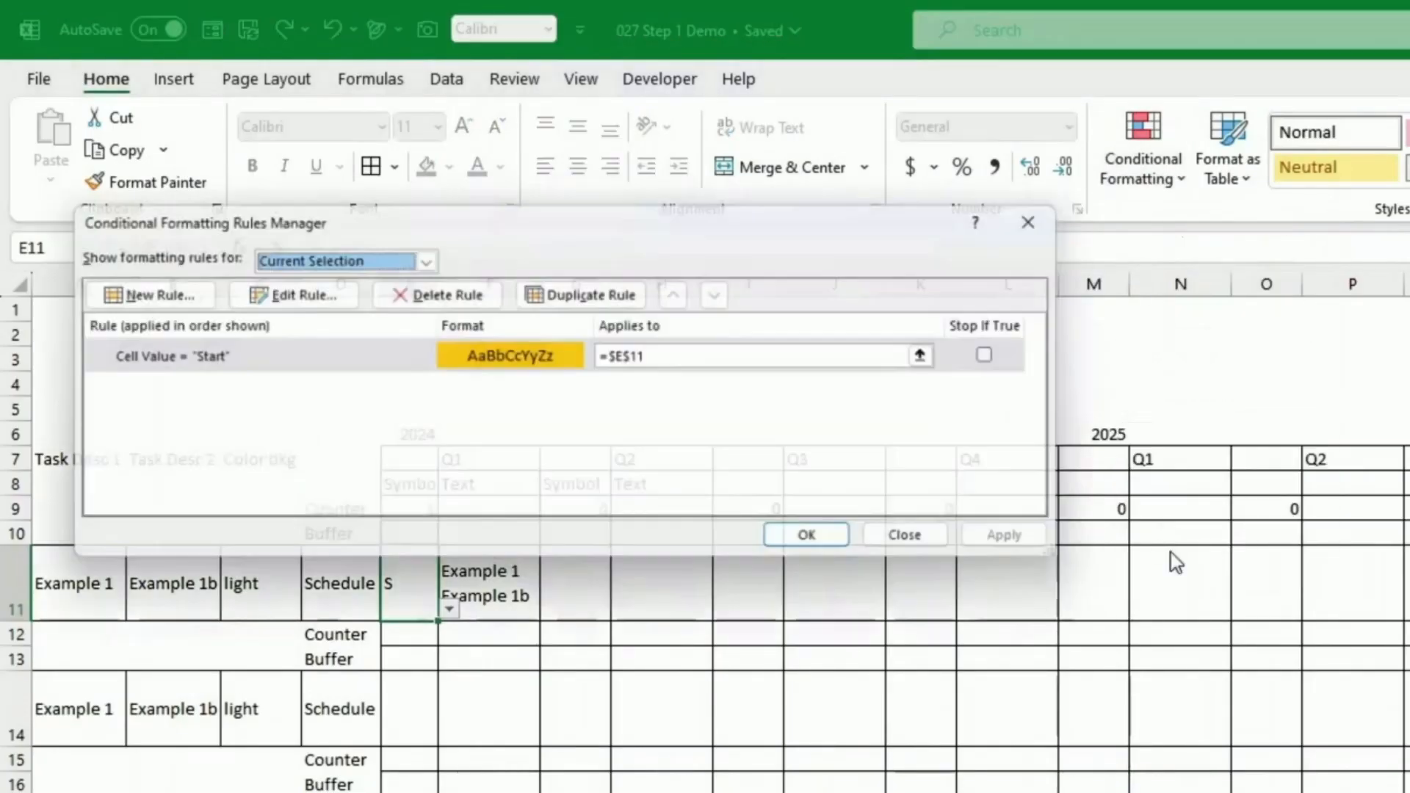
left_click(369, 354)
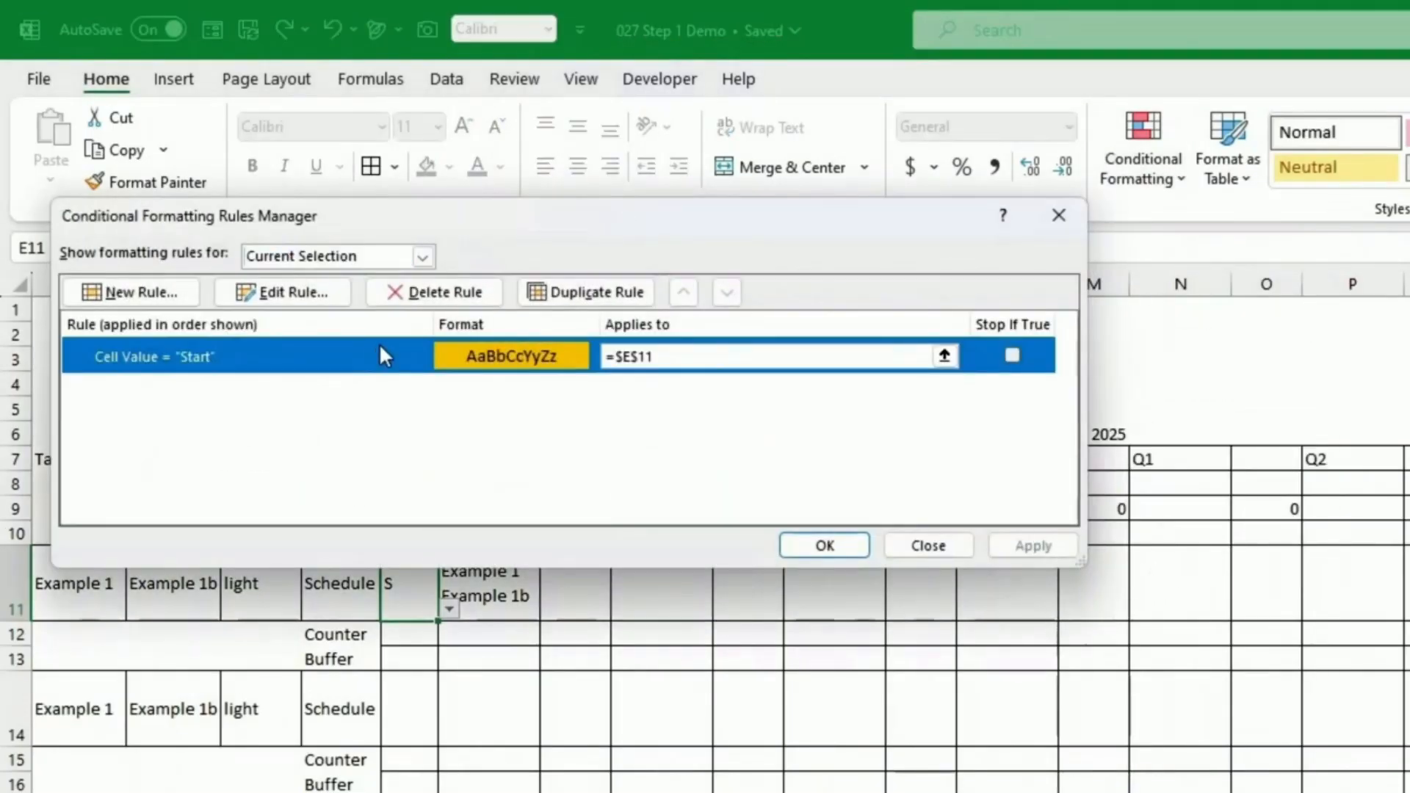
left_click(555, 293)
left_click(345, 398)
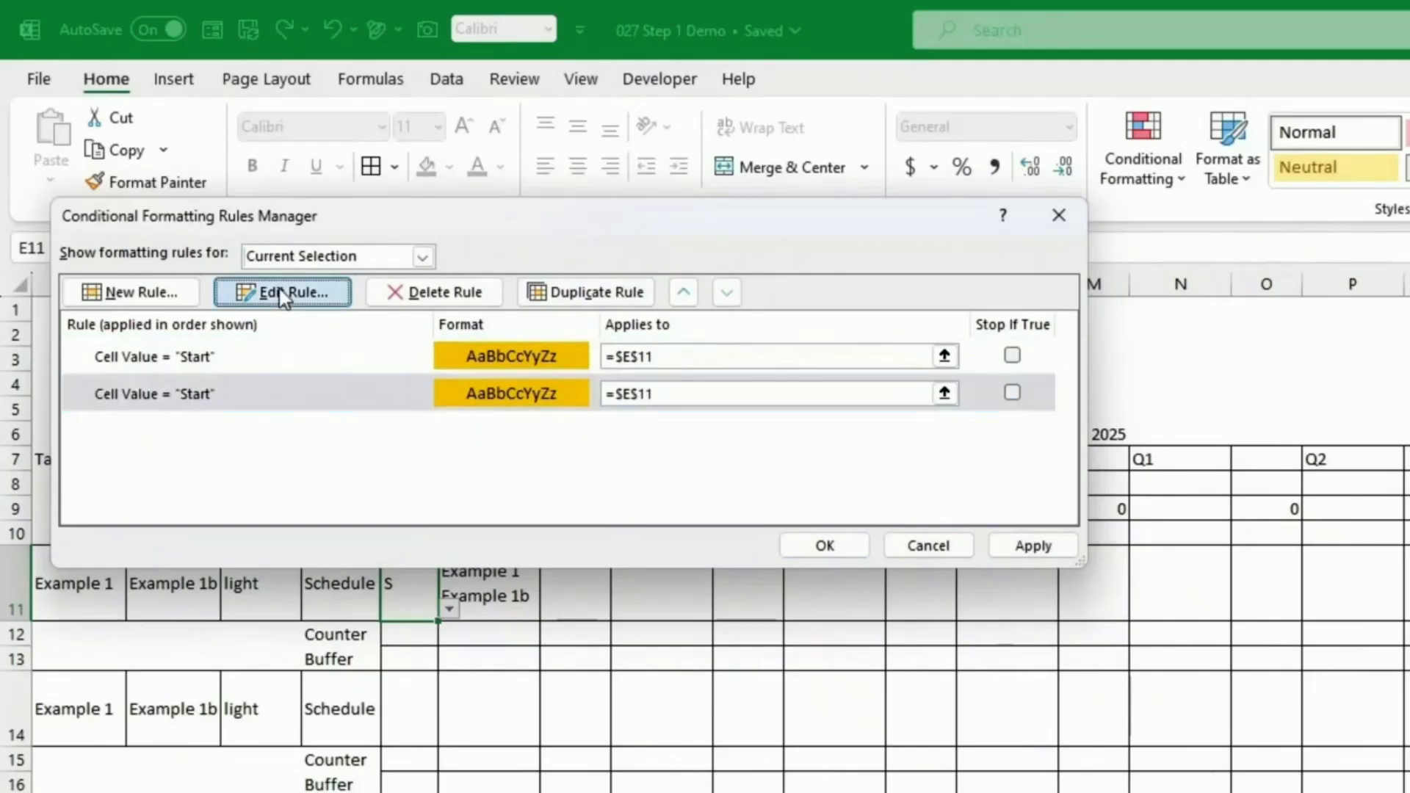
Step: Edit the two E11 rules to compare the cell value with =Start and =End, and apply them
left_click(282, 293)
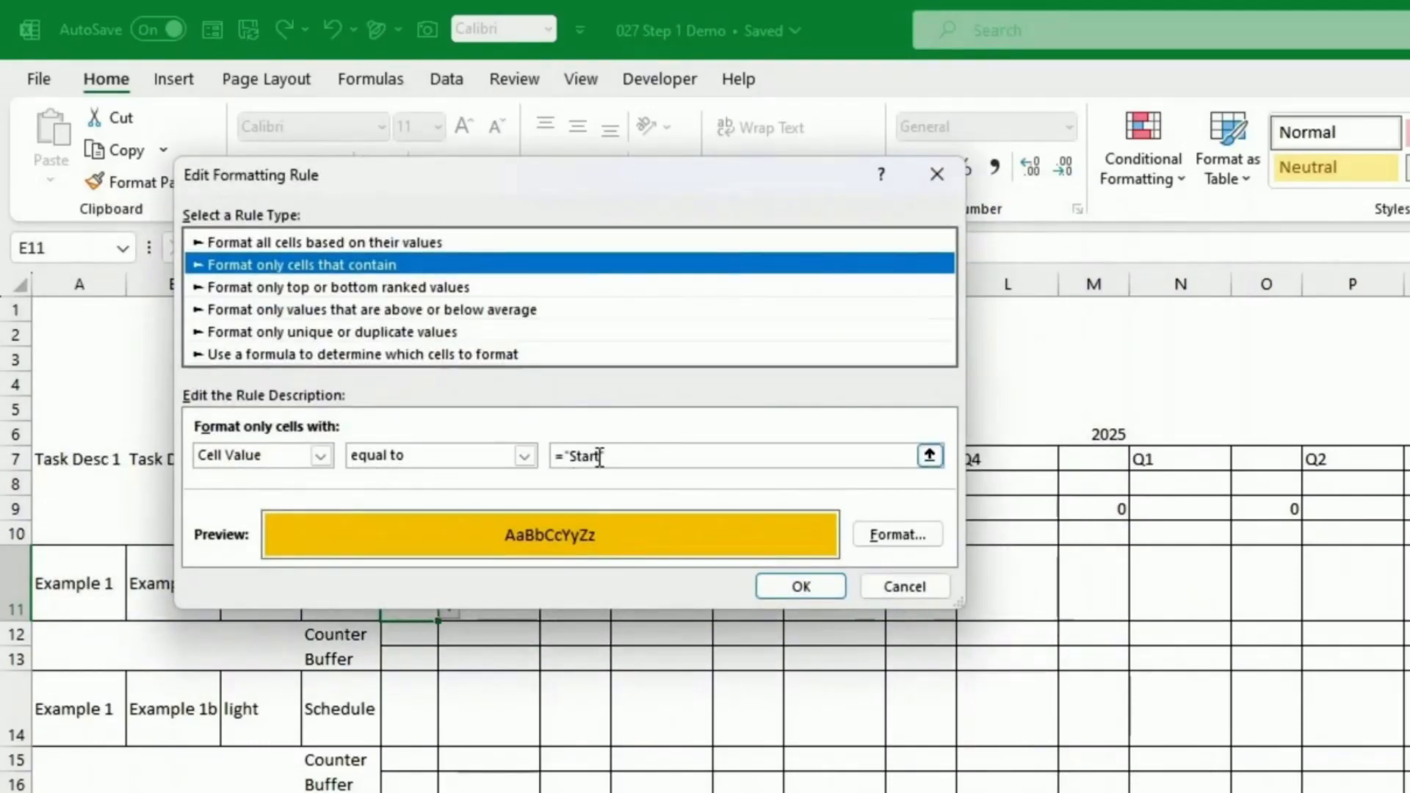
left_click_drag(609, 456, 570, 449)
type("End")
left_click(787, 592)
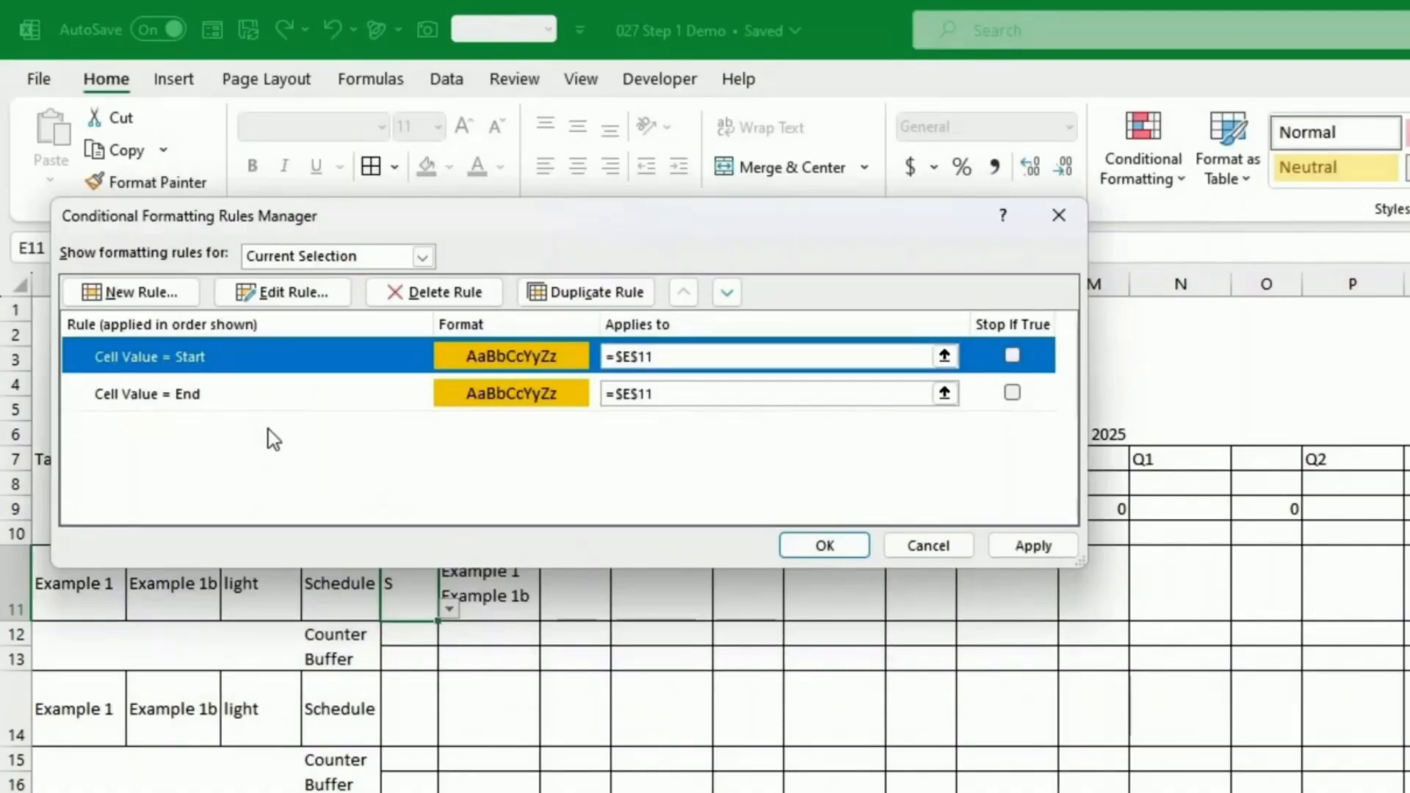
left_click(1033, 552)
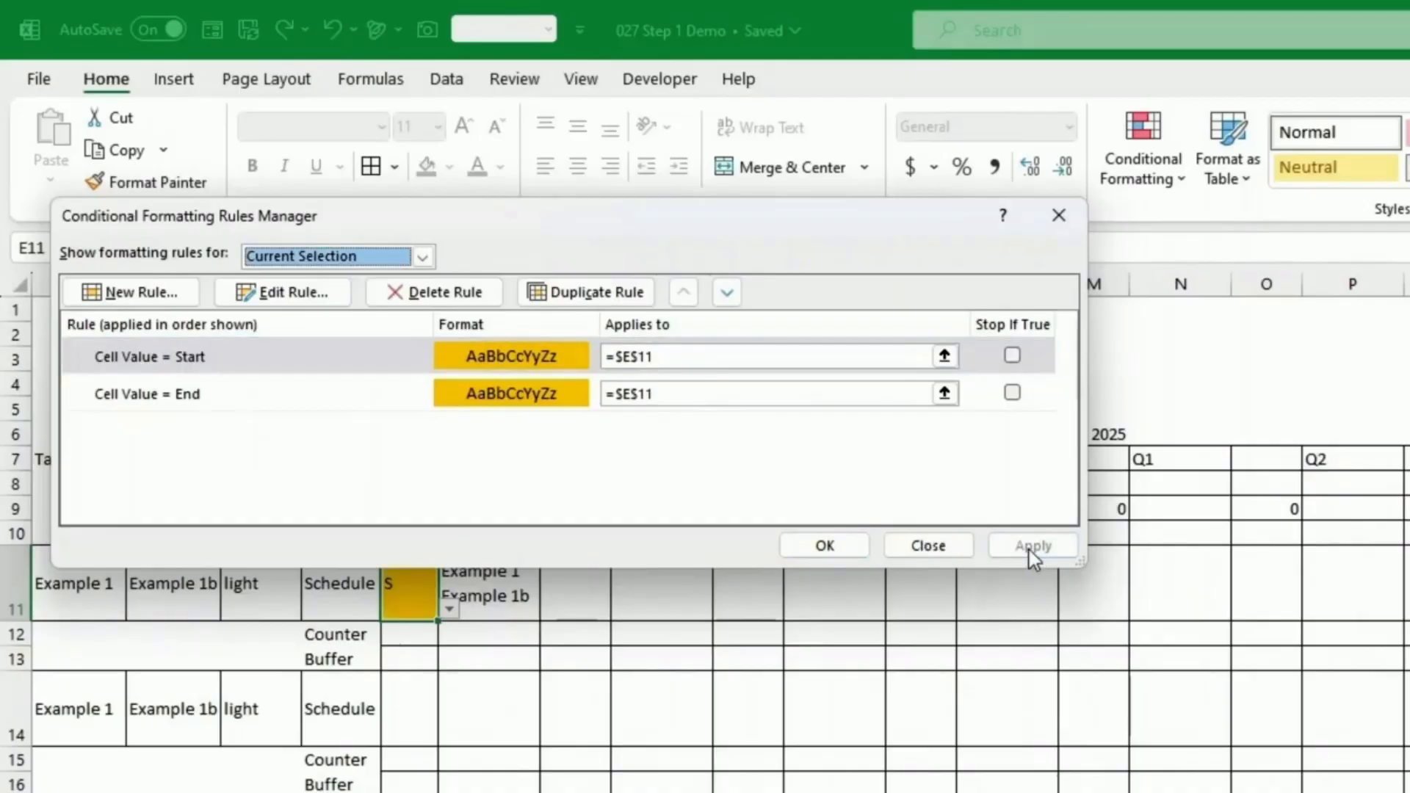
left_click(852, 552)
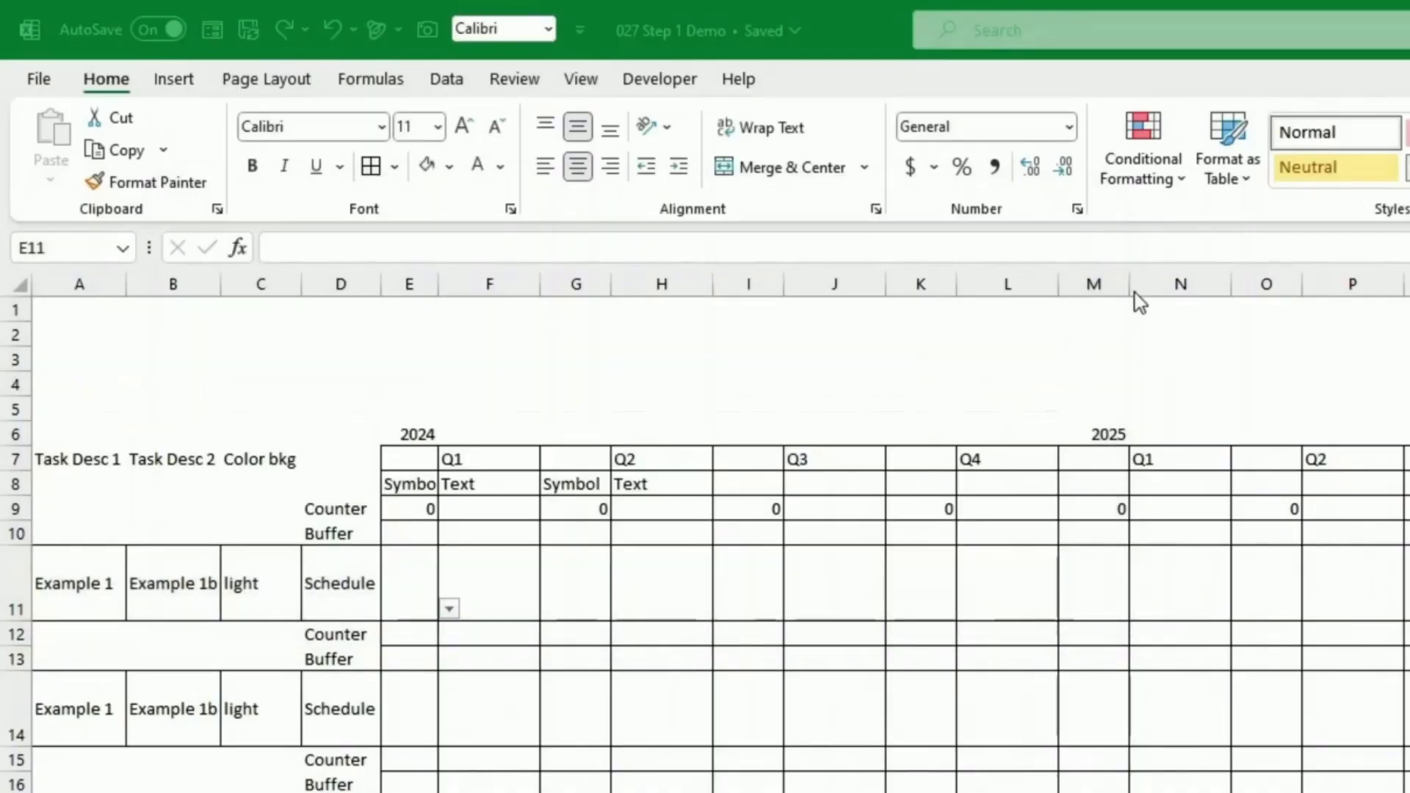
Step: Start a new conditional formatting rule on E11 that uses a formula to determine which cells to format
left_click(1131, 180)
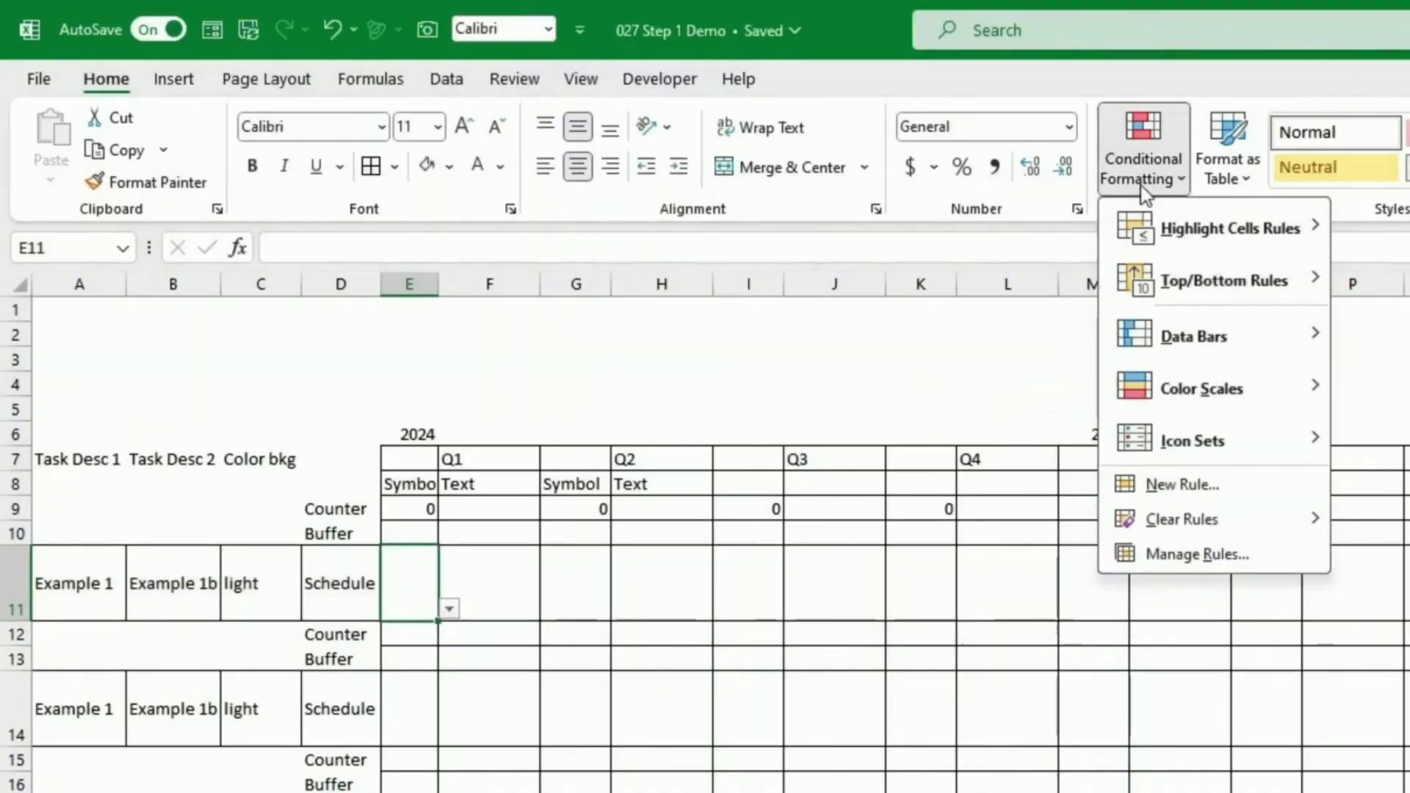
left_click(1175, 486)
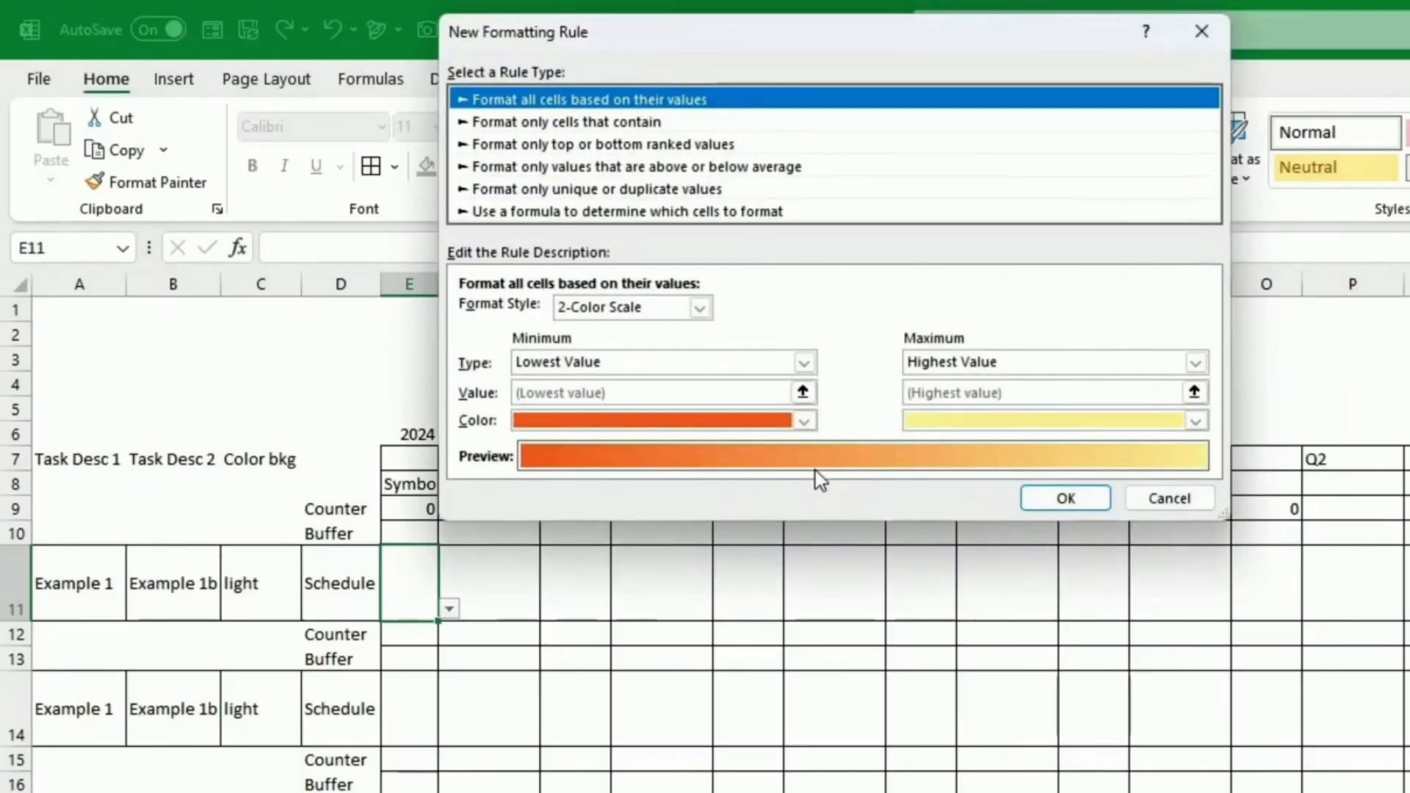
left_click(670, 215)
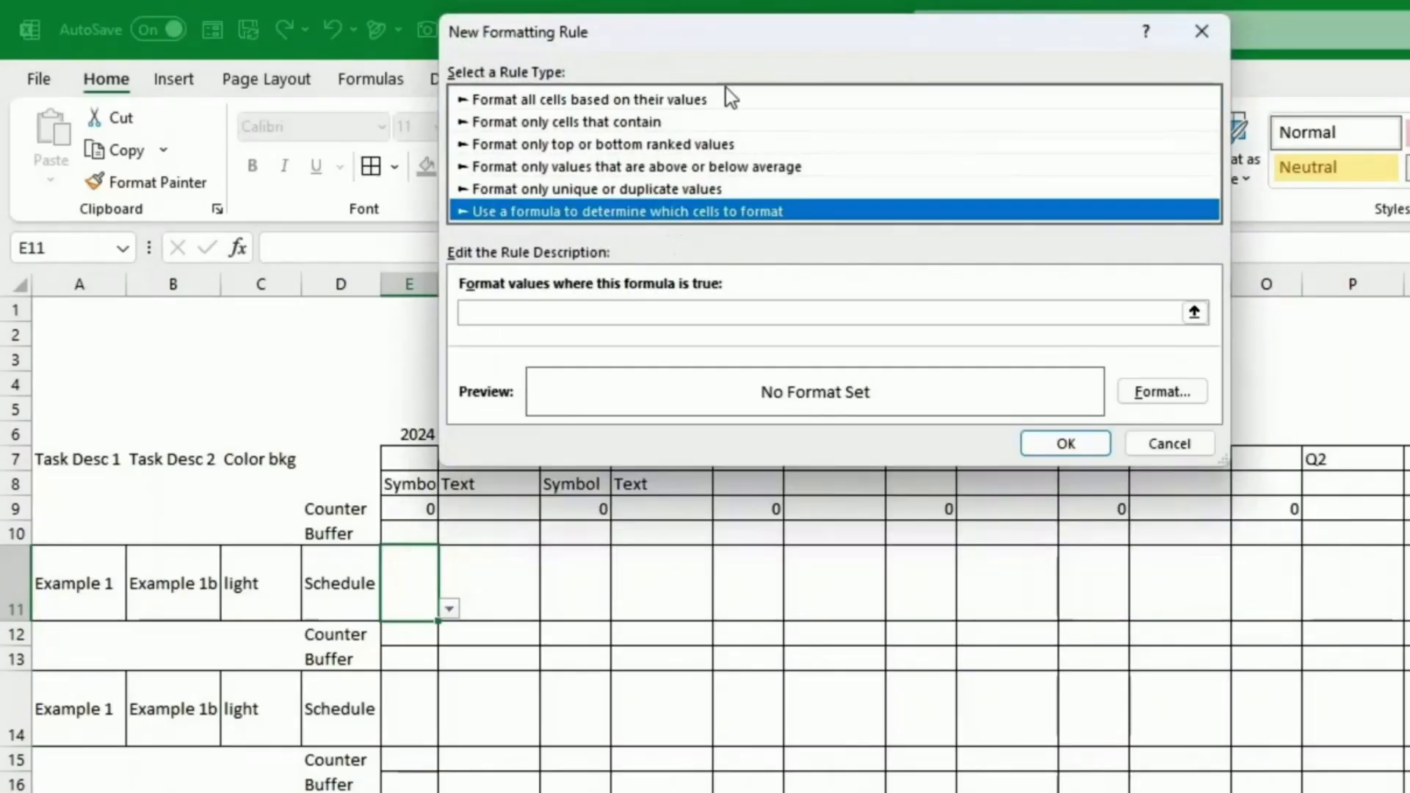
left_click_drag(726, 29, 978, 365)
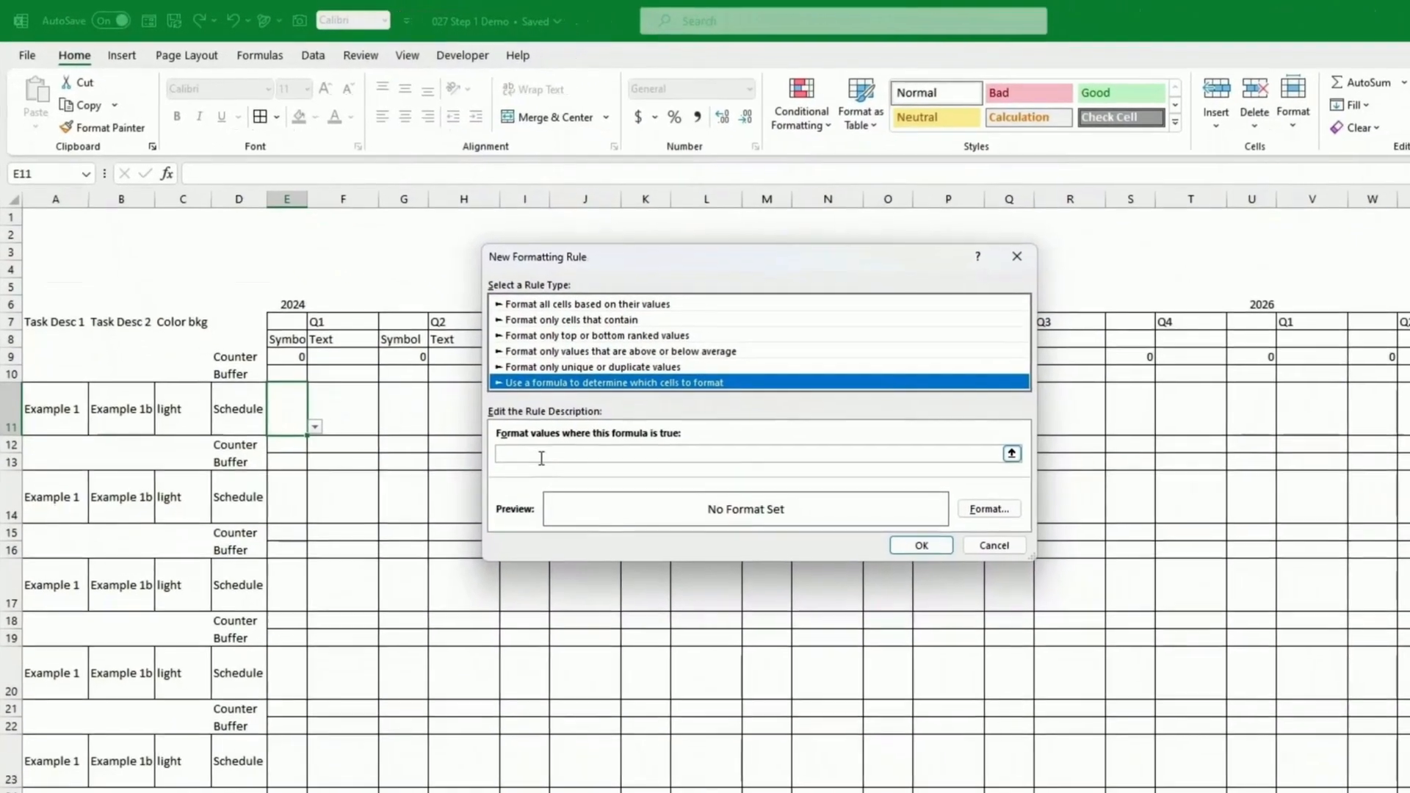
Step: Enter the rule formula =AND(SUM($E$9:E9)=1,$C11="light"), with the range's second E9 reference unlocked
left_click(541, 457)
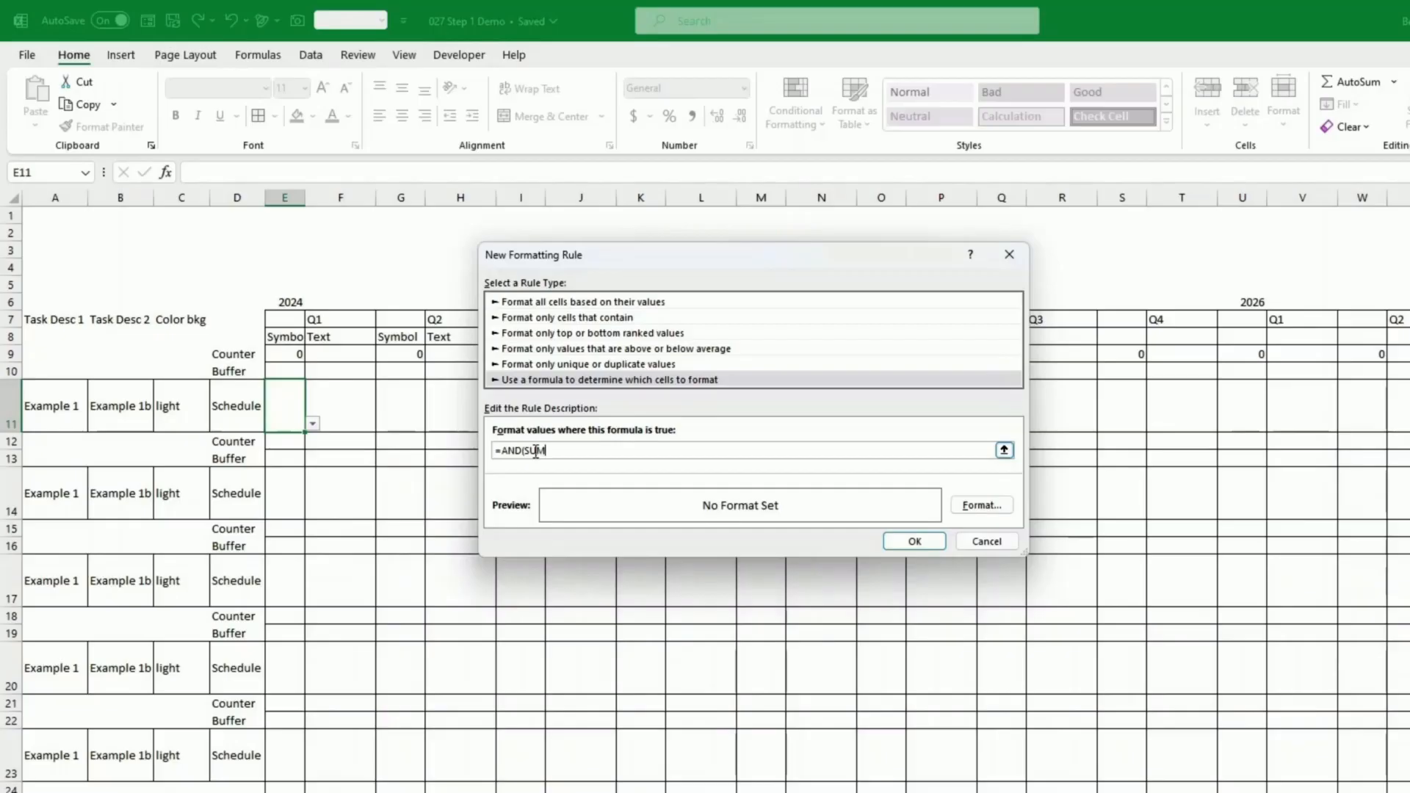
type("=AND(SUM(")
left_click(291, 354)
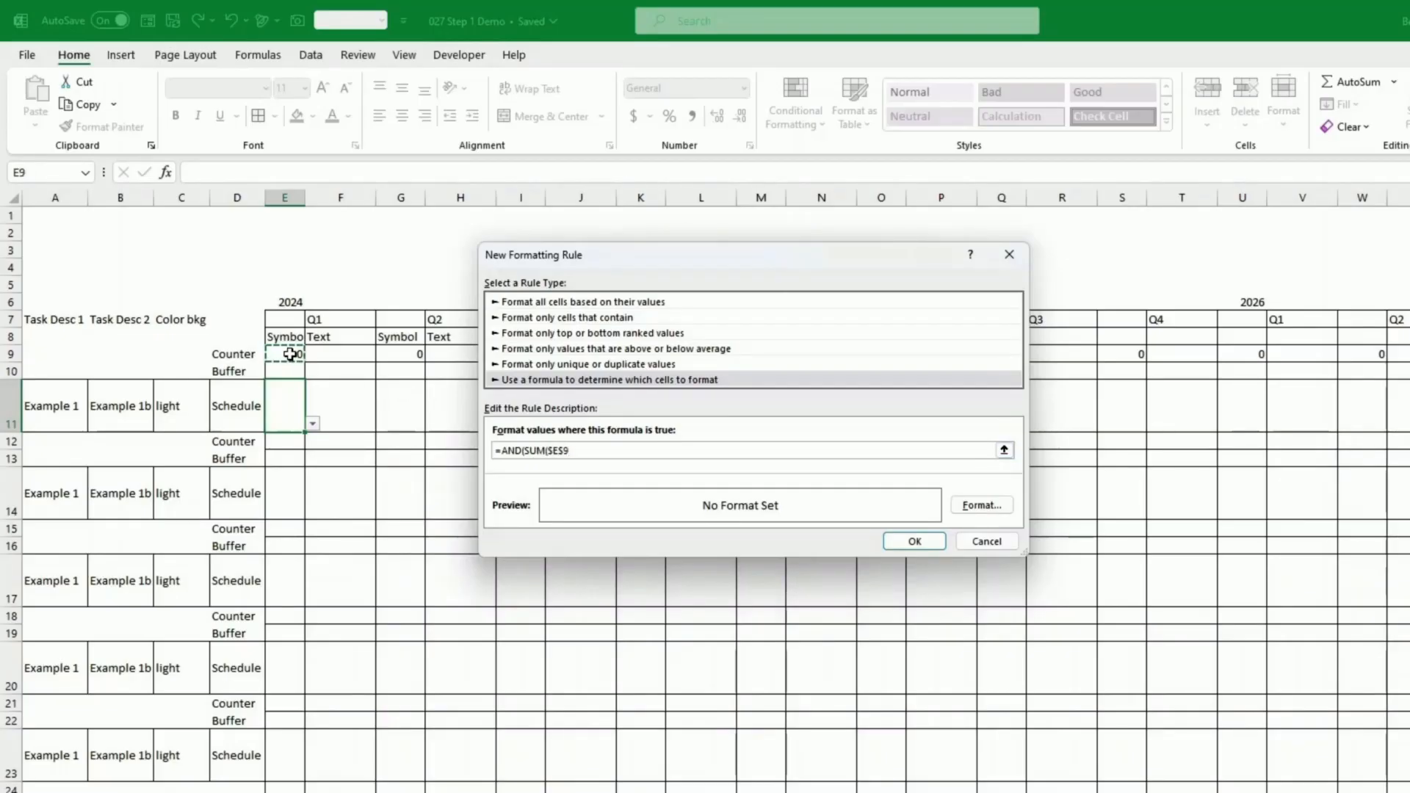
type(":")
key("BackSpace")
type("1,")
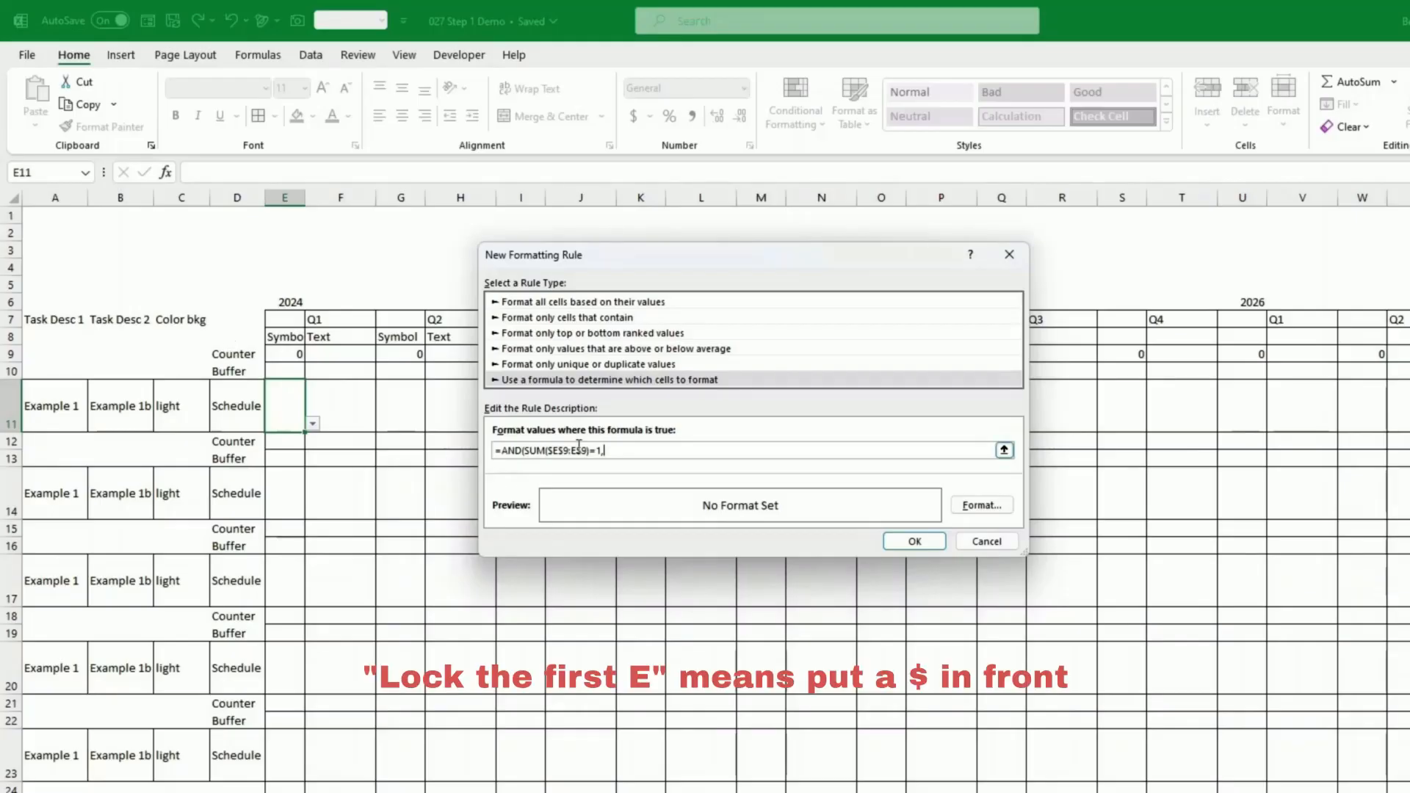
left_click(579, 446)
key("BackSpace")
type("$c11=\"light")
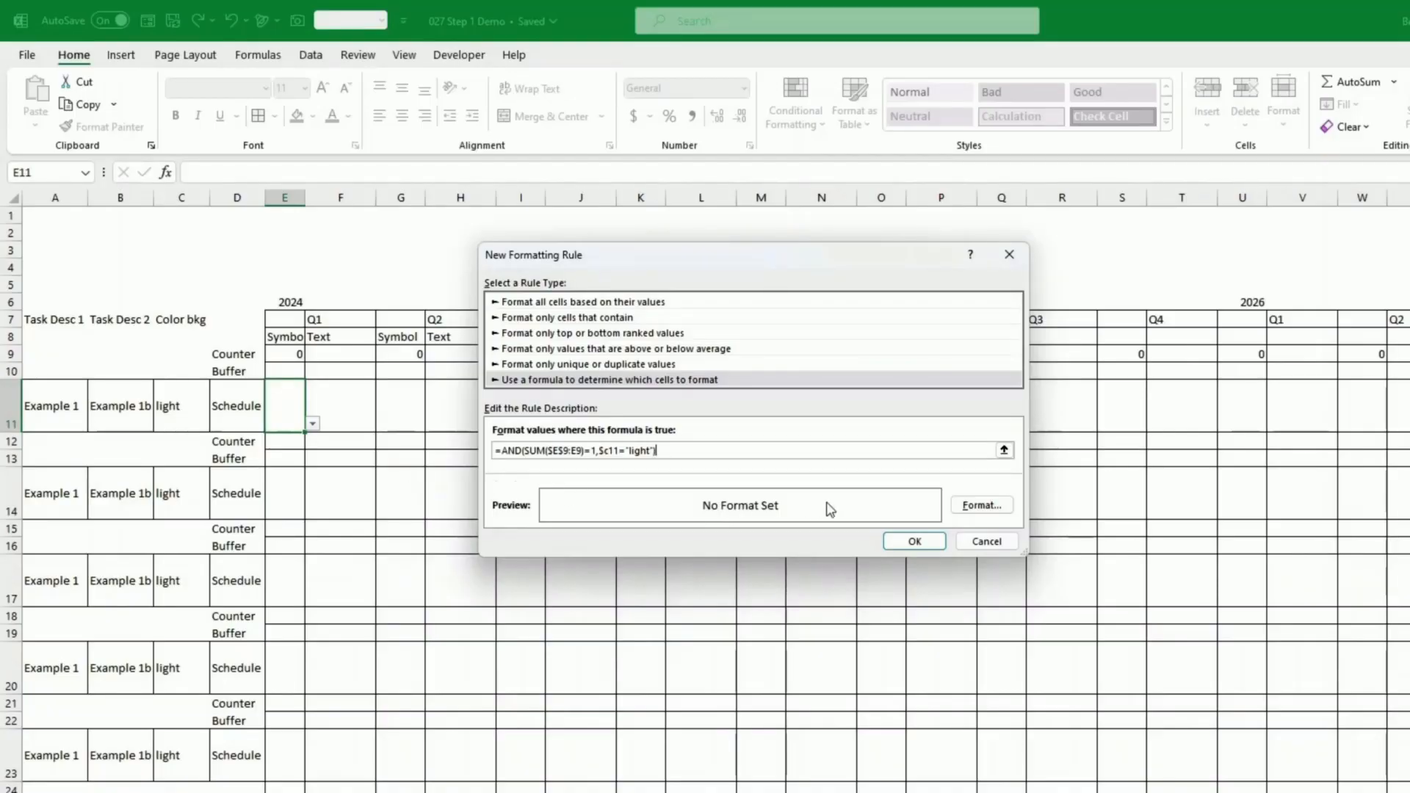
Step: Give the formula rule a custom blue background fill with hex #6699FF and save the rule
left_click(962, 506)
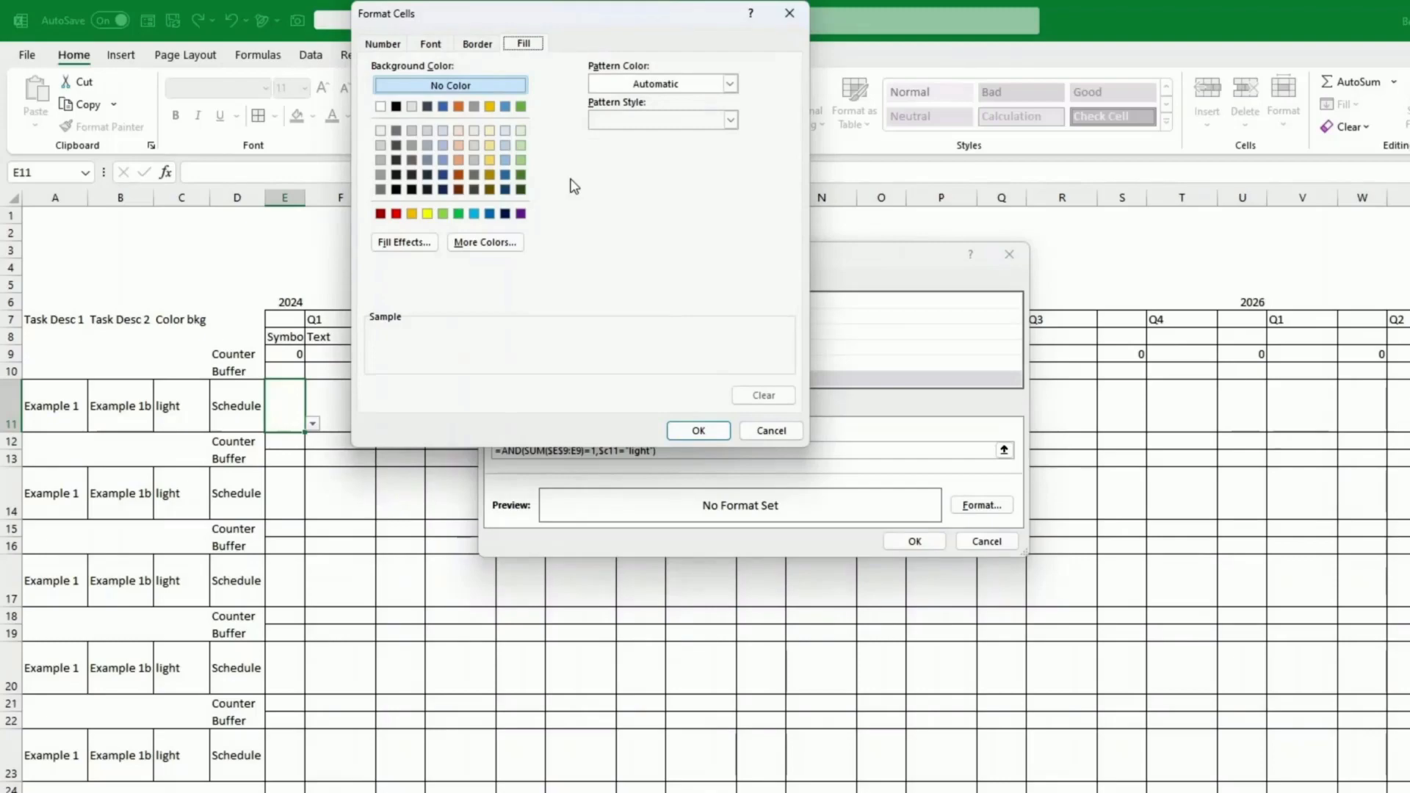
left_click(484, 243)
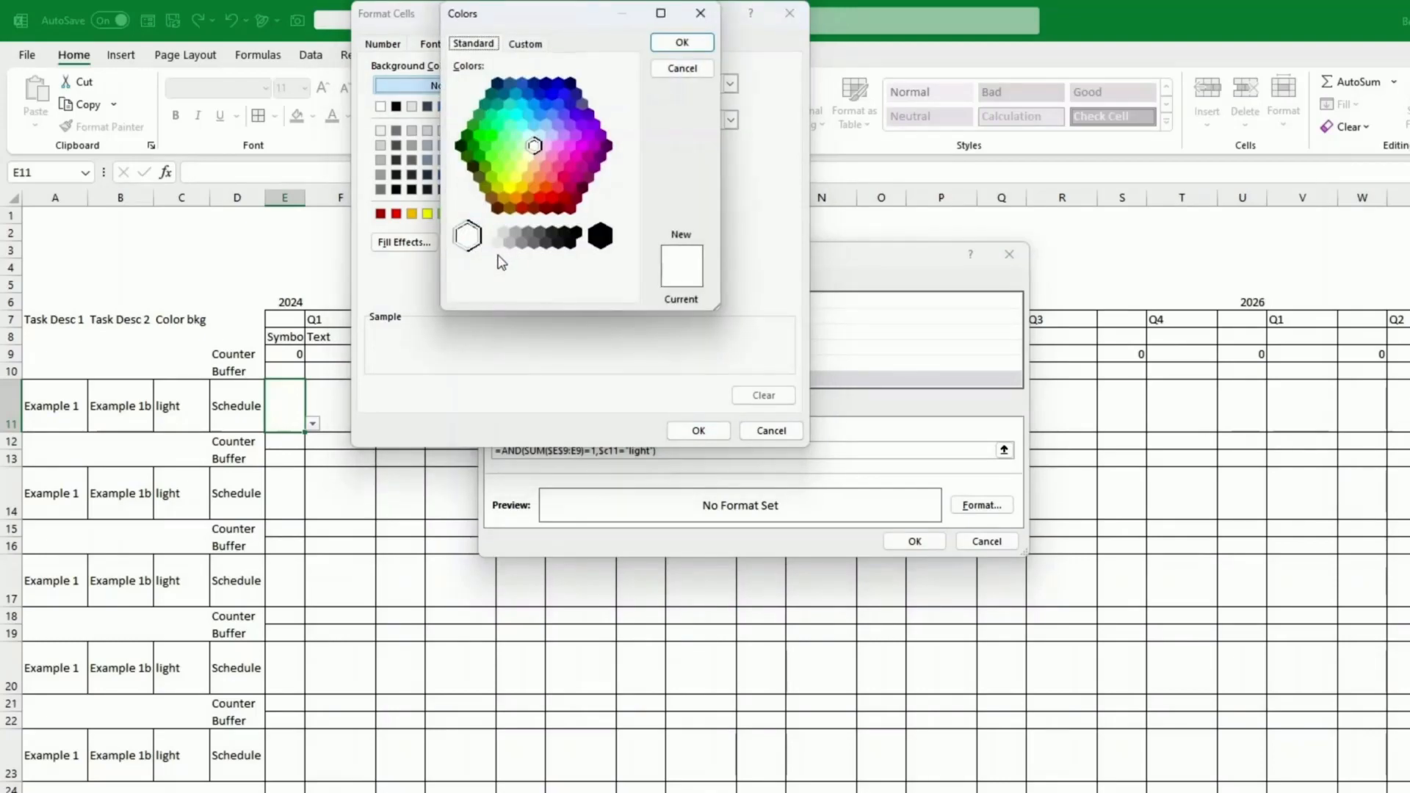
left_click(536, 47)
left_click_drag(526, 288, 537, 288)
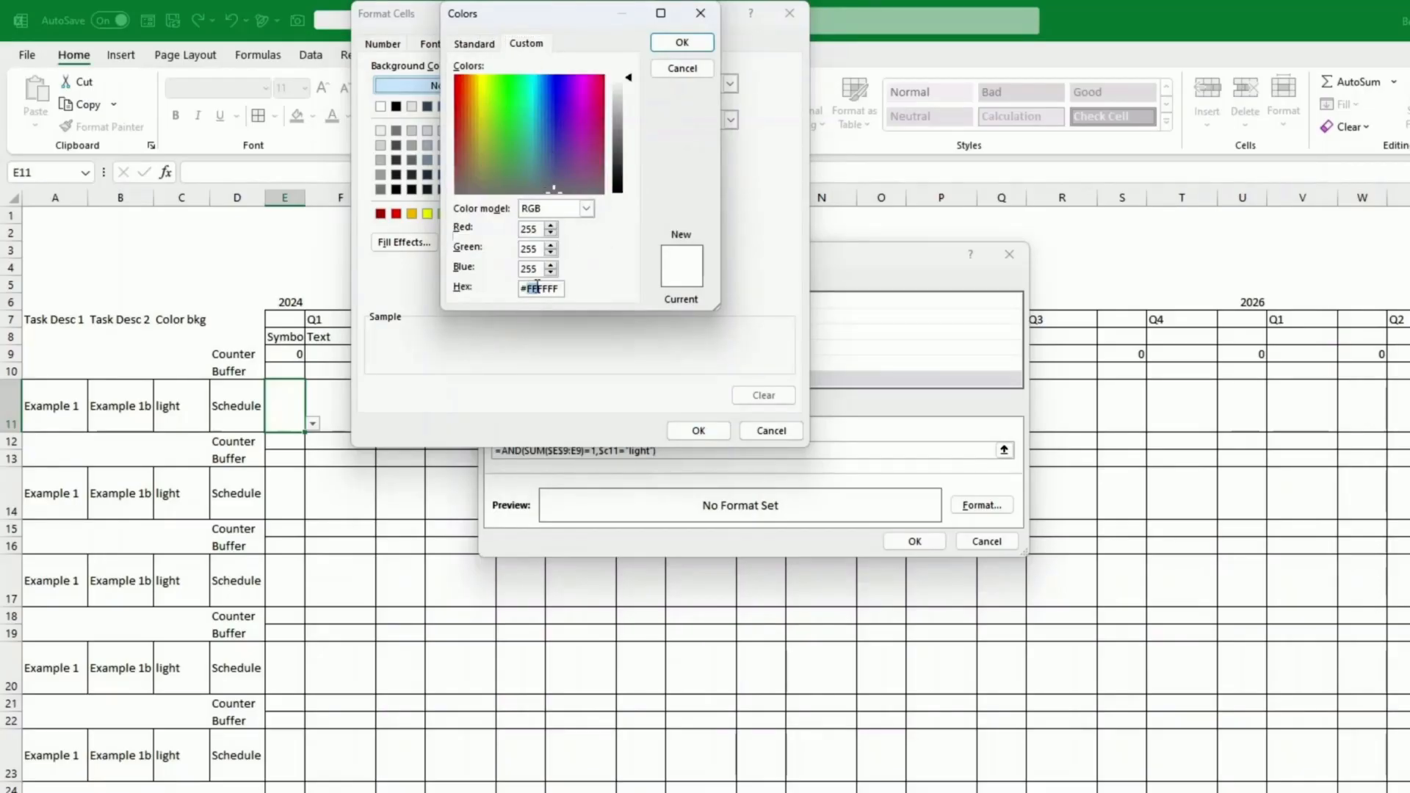
type("6699ff")
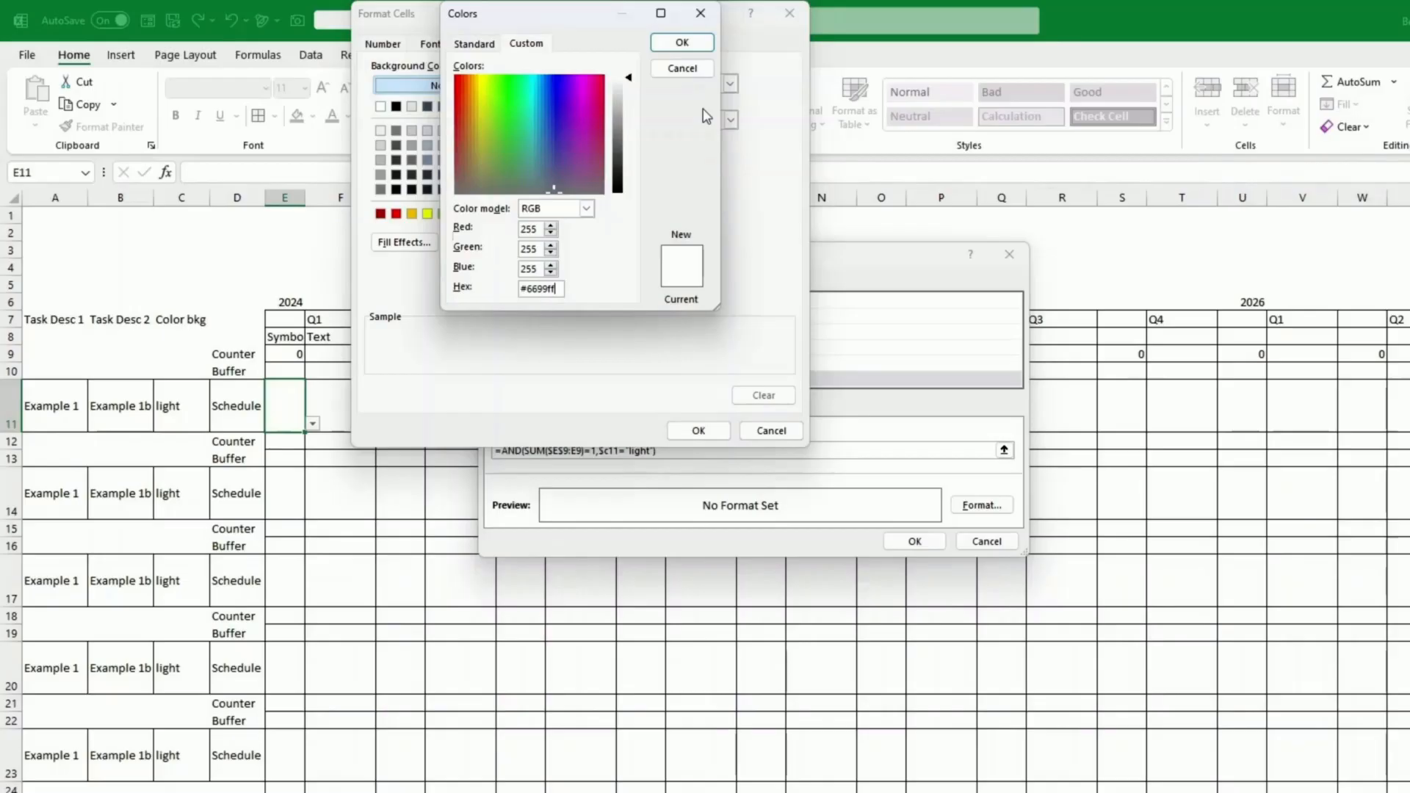
left_click(699, 44)
left_click(719, 430)
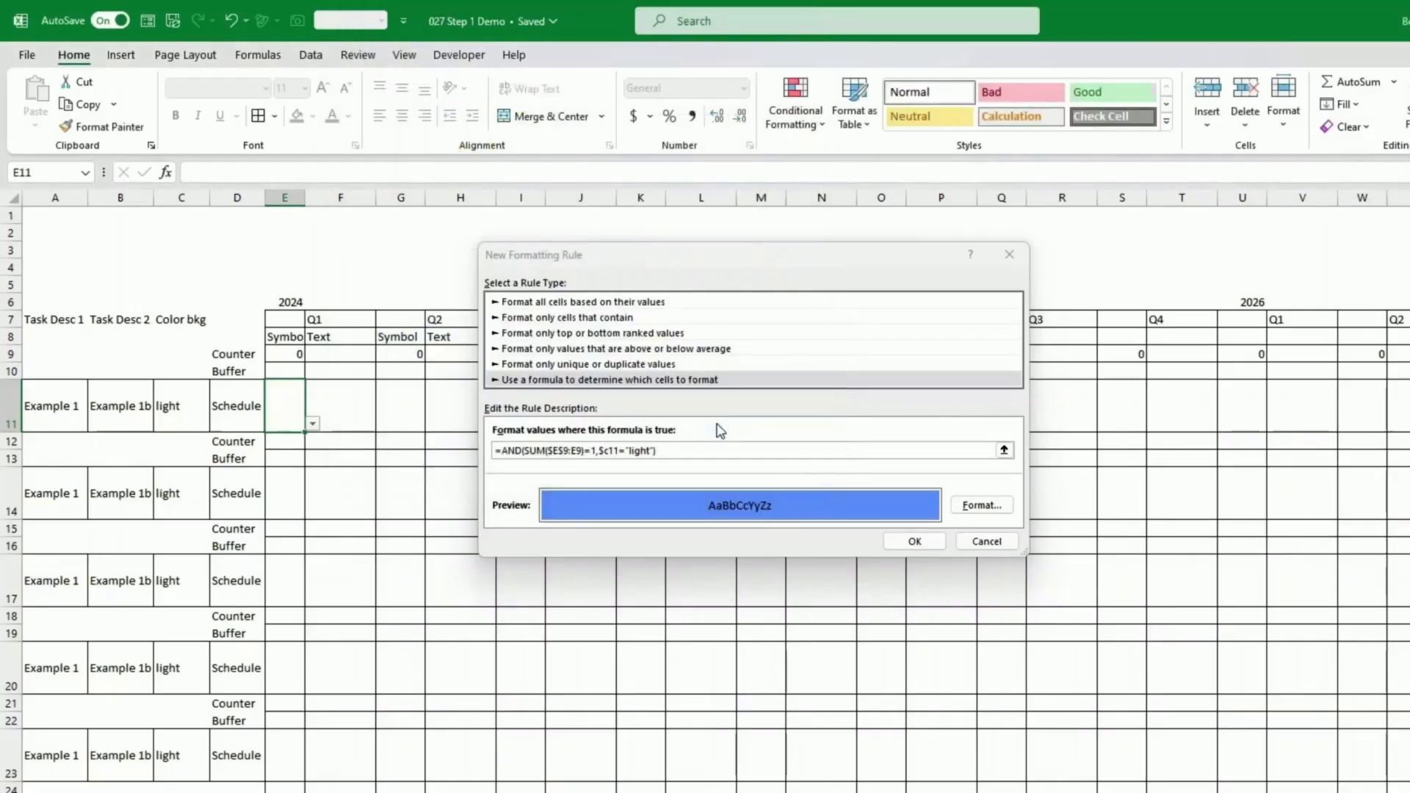
left_click(921, 543)
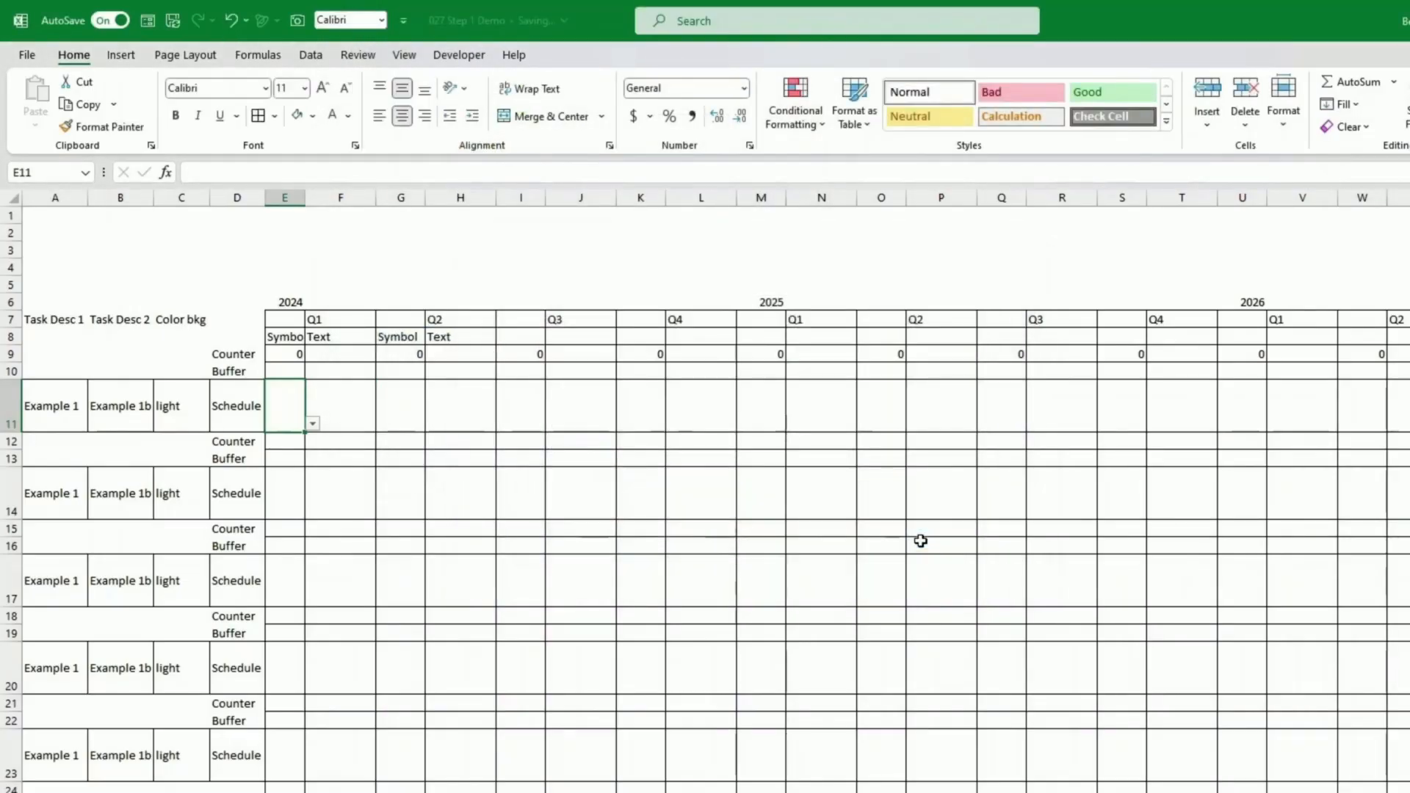
Step: Copy E11's formatting across the Schedule row through AC11 with Format Painter
left_click(104, 126)
left_click_drag(293, 403, 1406, 408)
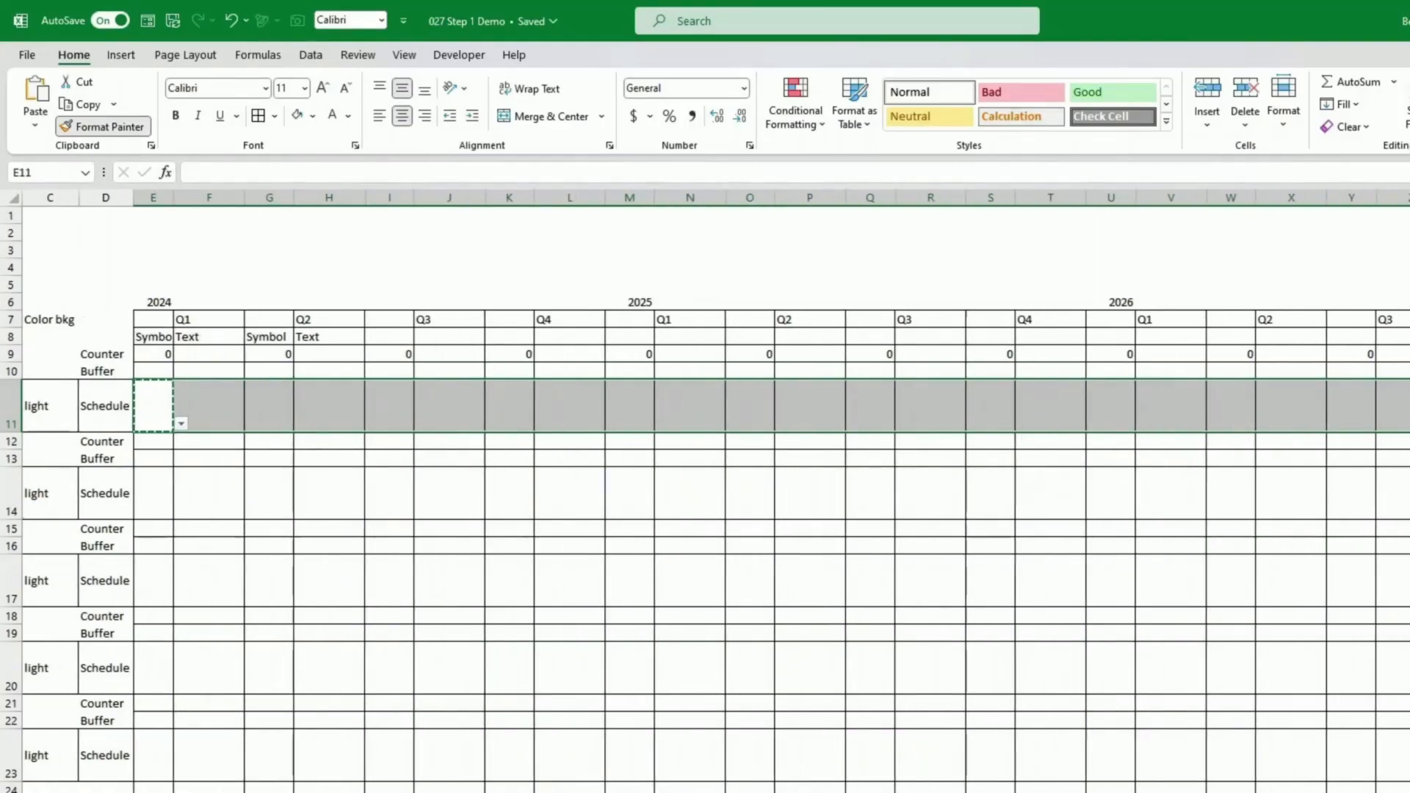
Step: Move E11's Start and End rules above the "light" formula rule in the Rules Manager
left_click(154, 406)
left_click(802, 118)
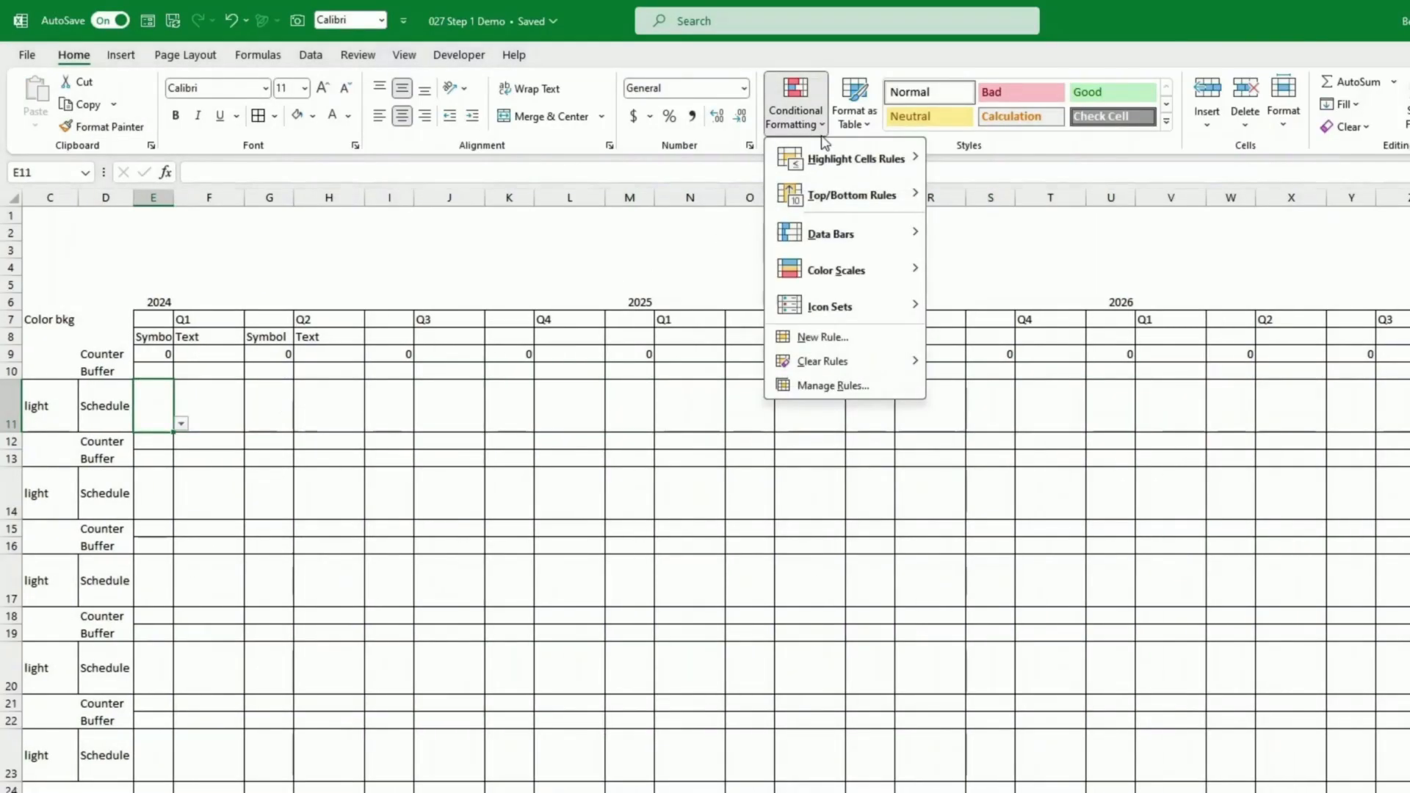
left_click(838, 384)
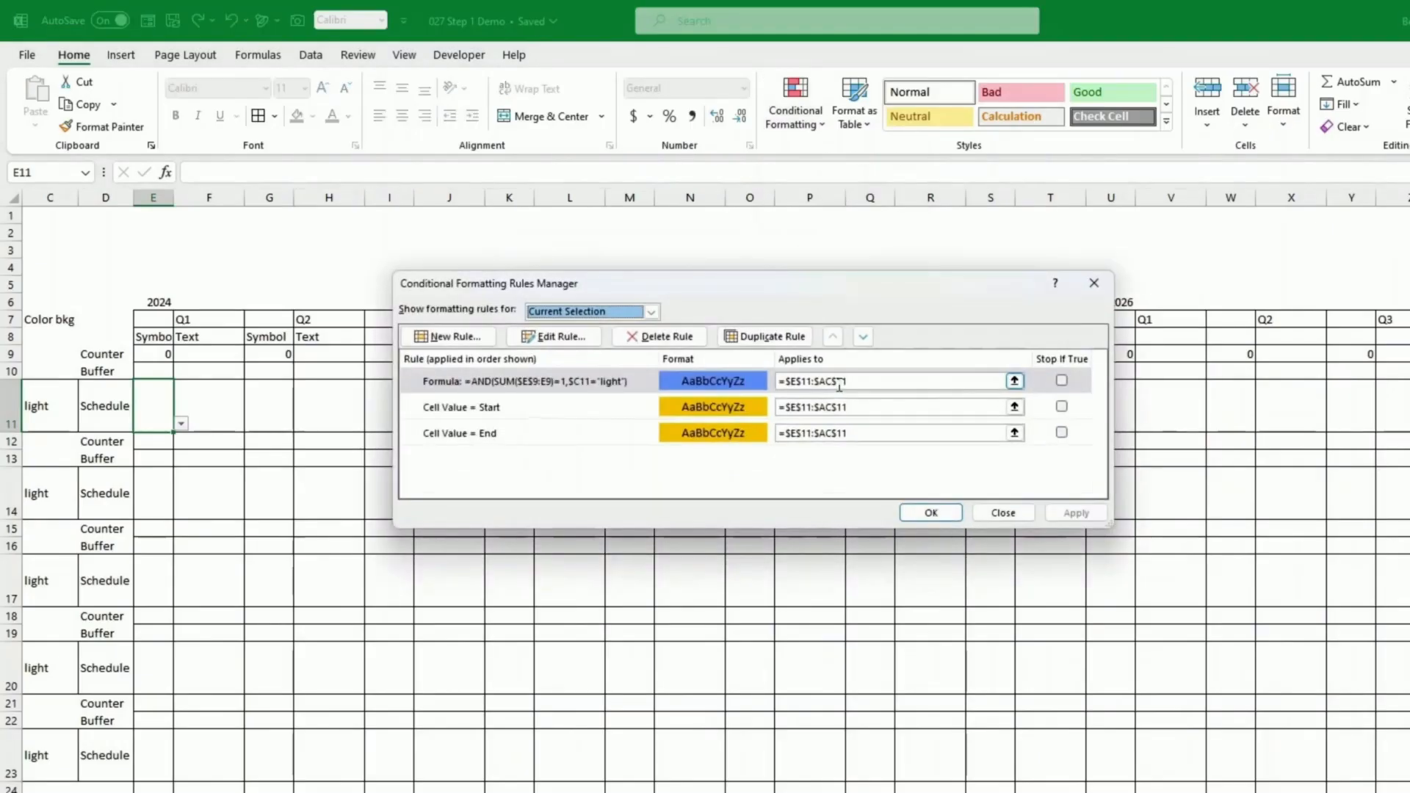
left_click(615, 411)
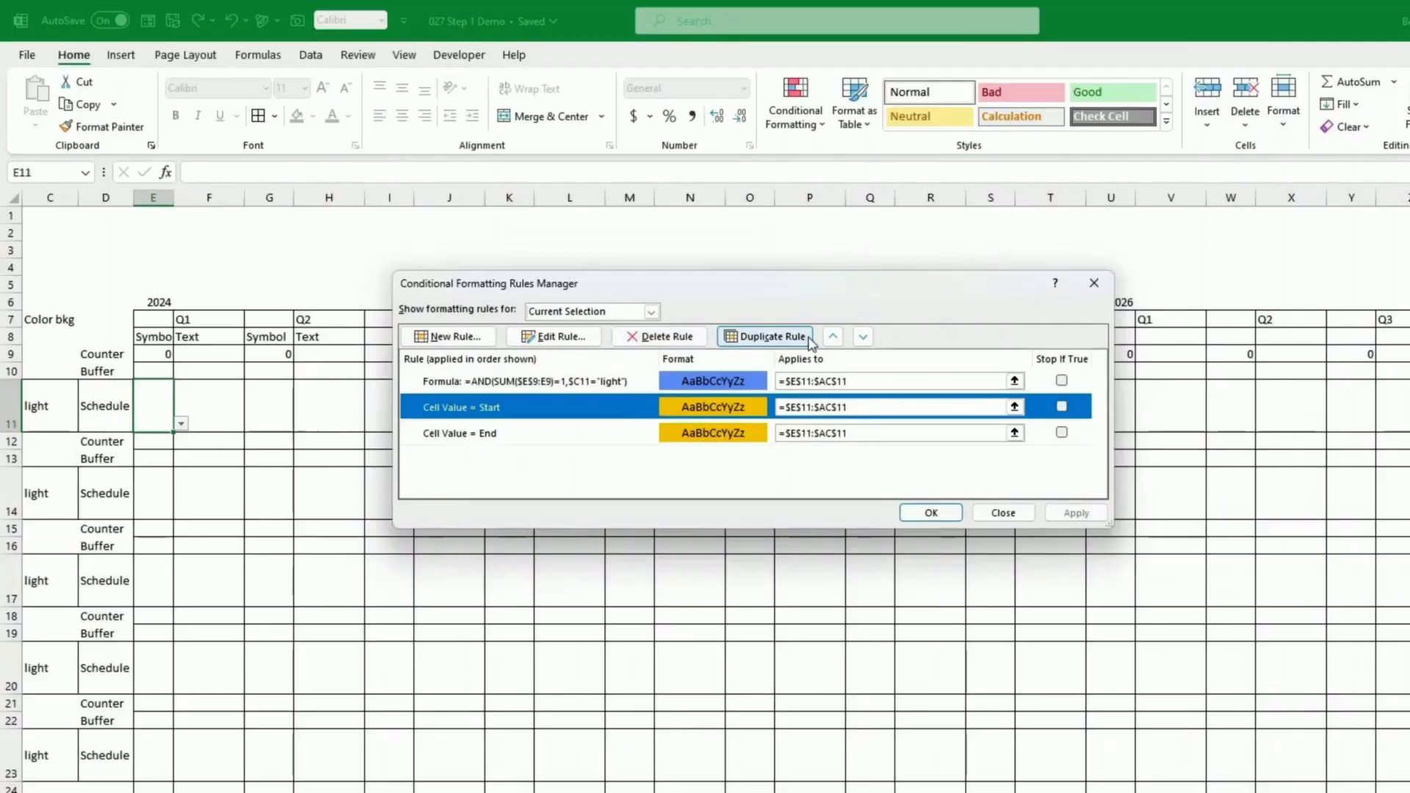
left_click(833, 336)
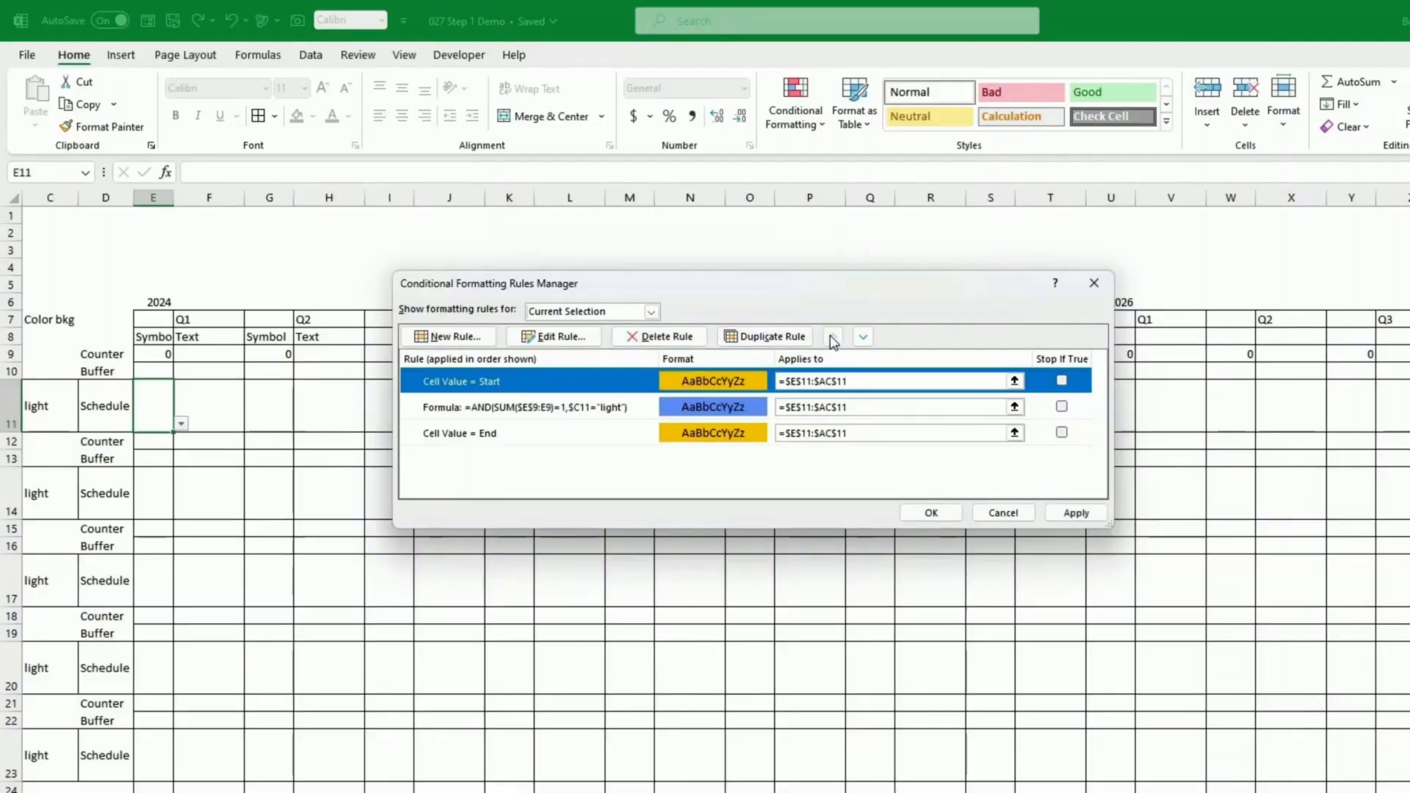
left_click(706, 434)
left_click(833, 336)
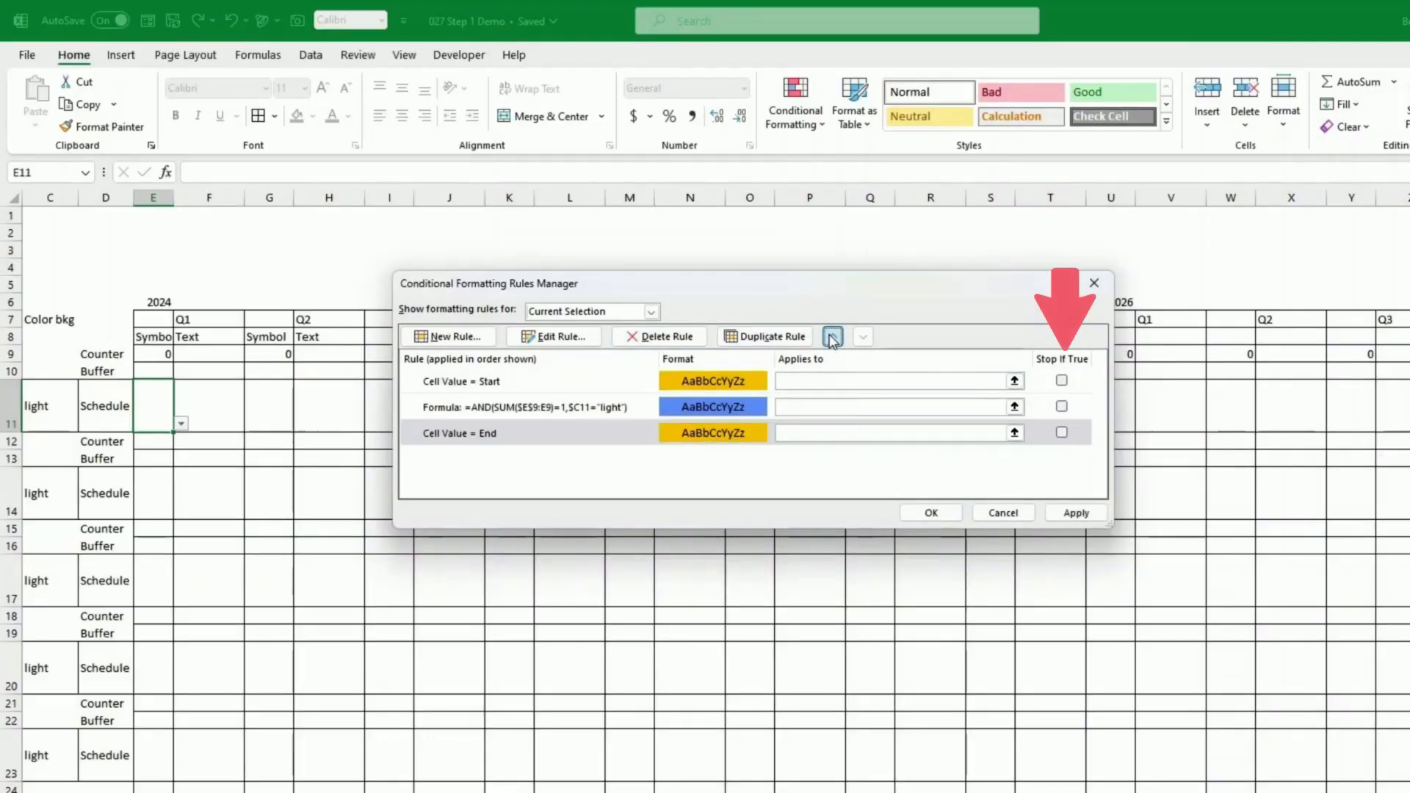
Step: Enable Stop If True for the Start and End rules, and apply the rule changes
left_click(1061, 381)
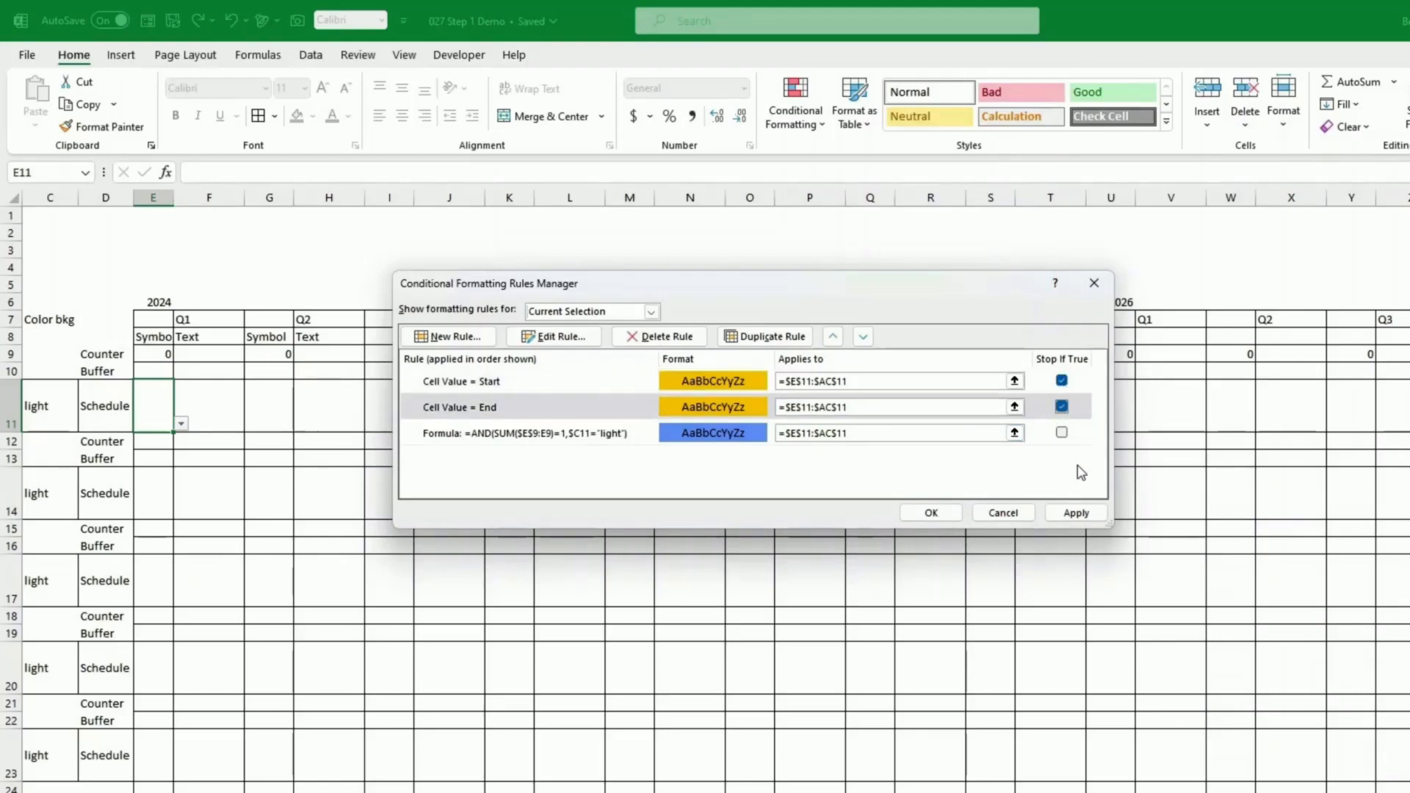
left_click(1076, 513)
left_click(911, 514)
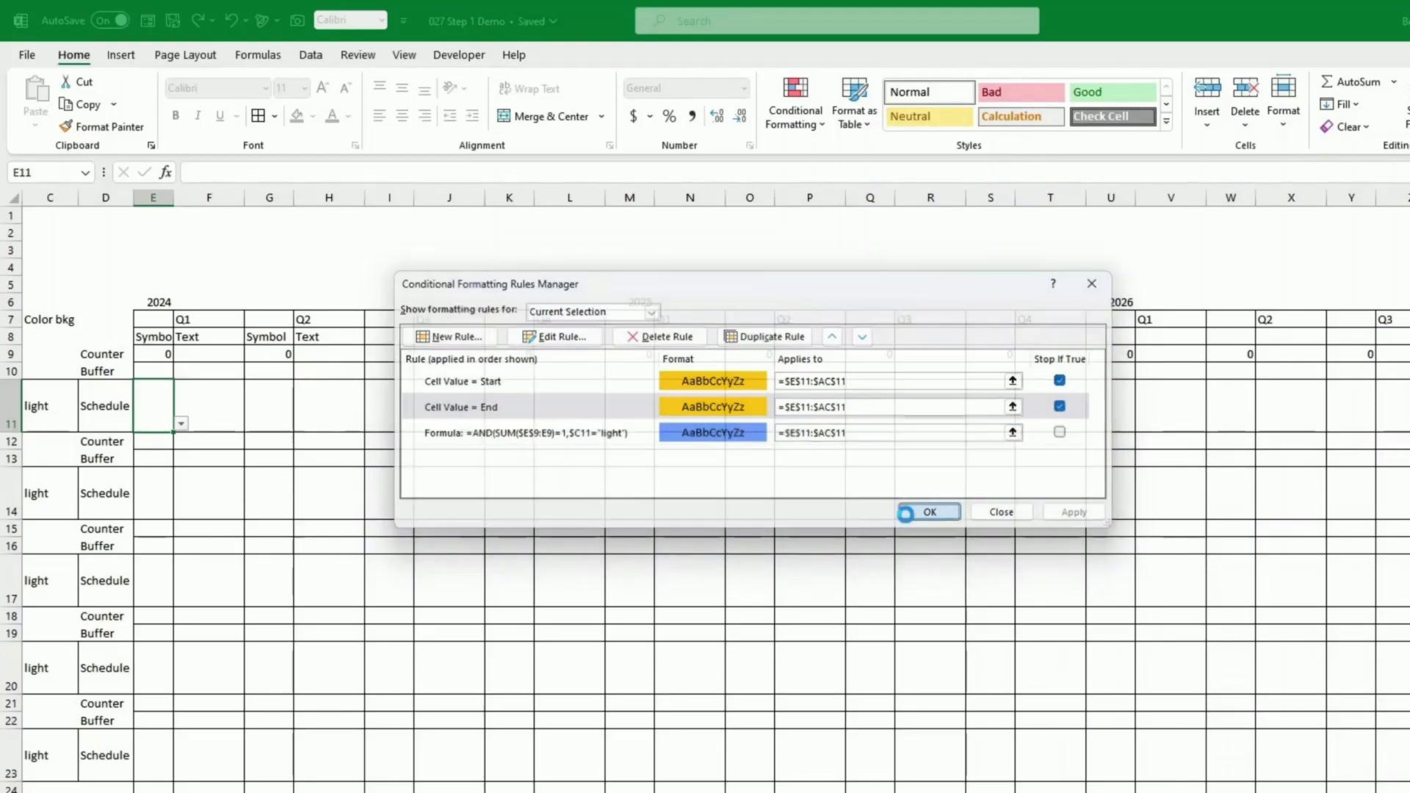
Step: Choose S as the 2024 Q1 symbol in E11 to test the row's conditional formatting
left_click(181, 426)
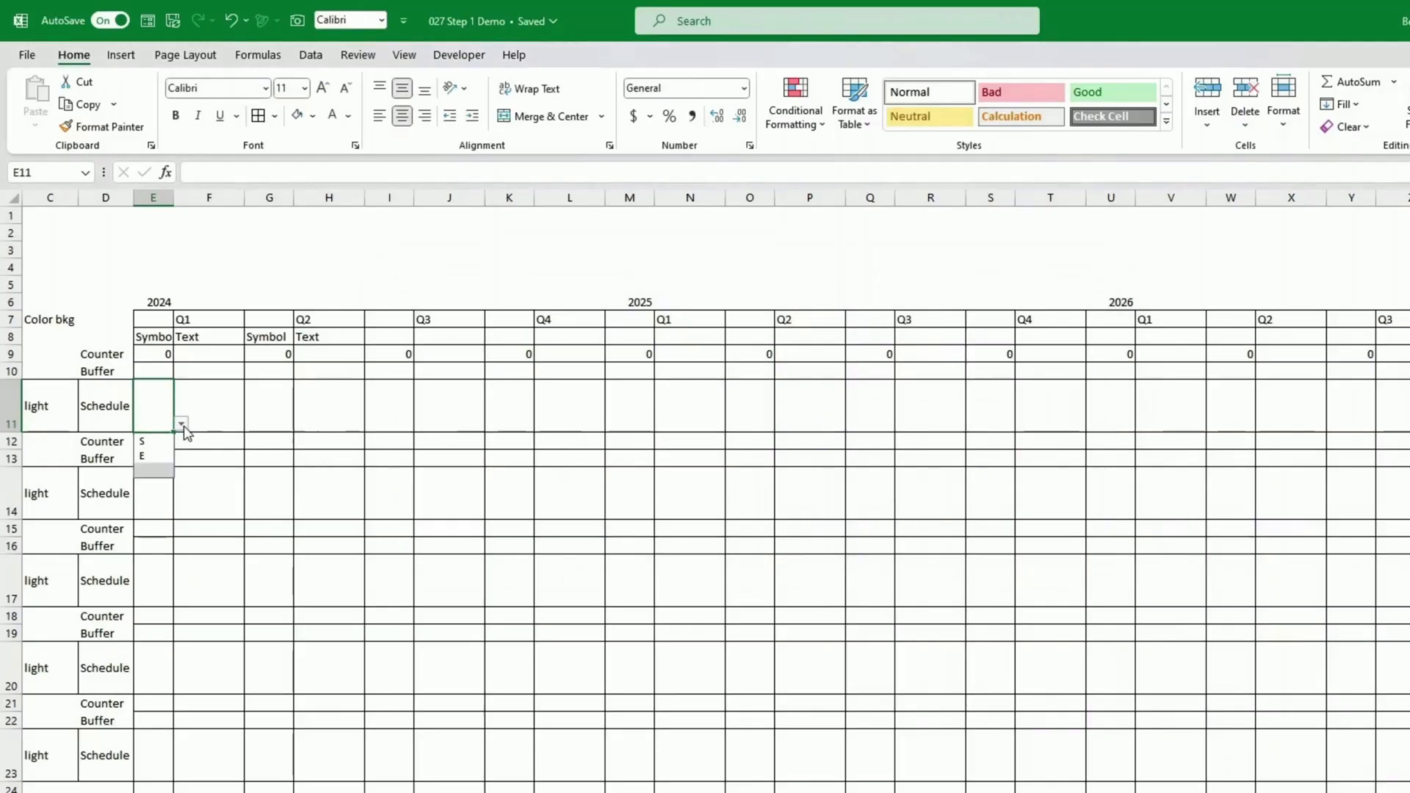
left_click(159, 439)
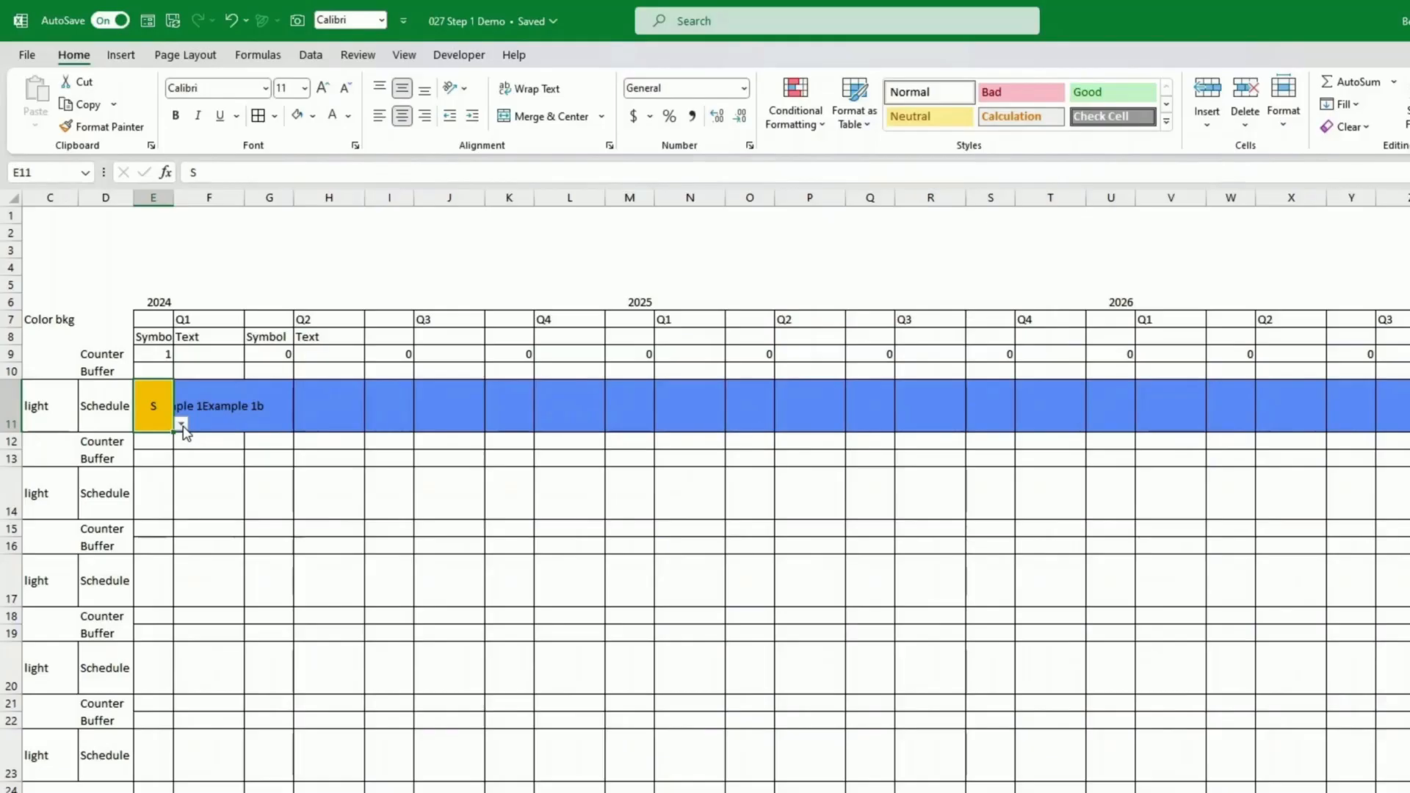
Step: Clear the symbol in E11 and set the font color of the "light" conditional formatting rule to white
left_click(181, 425)
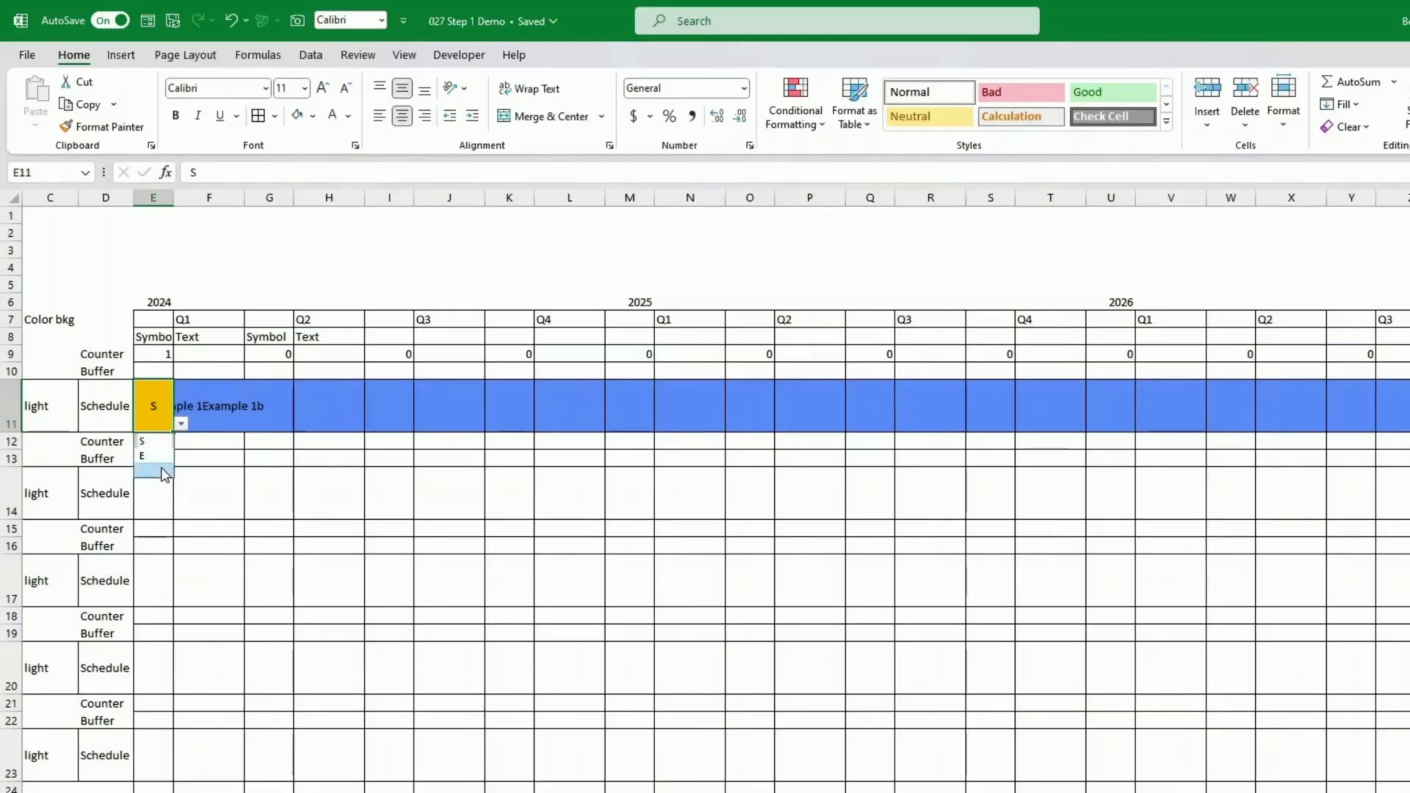
left_click(159, 470)
left_click(797, 117)
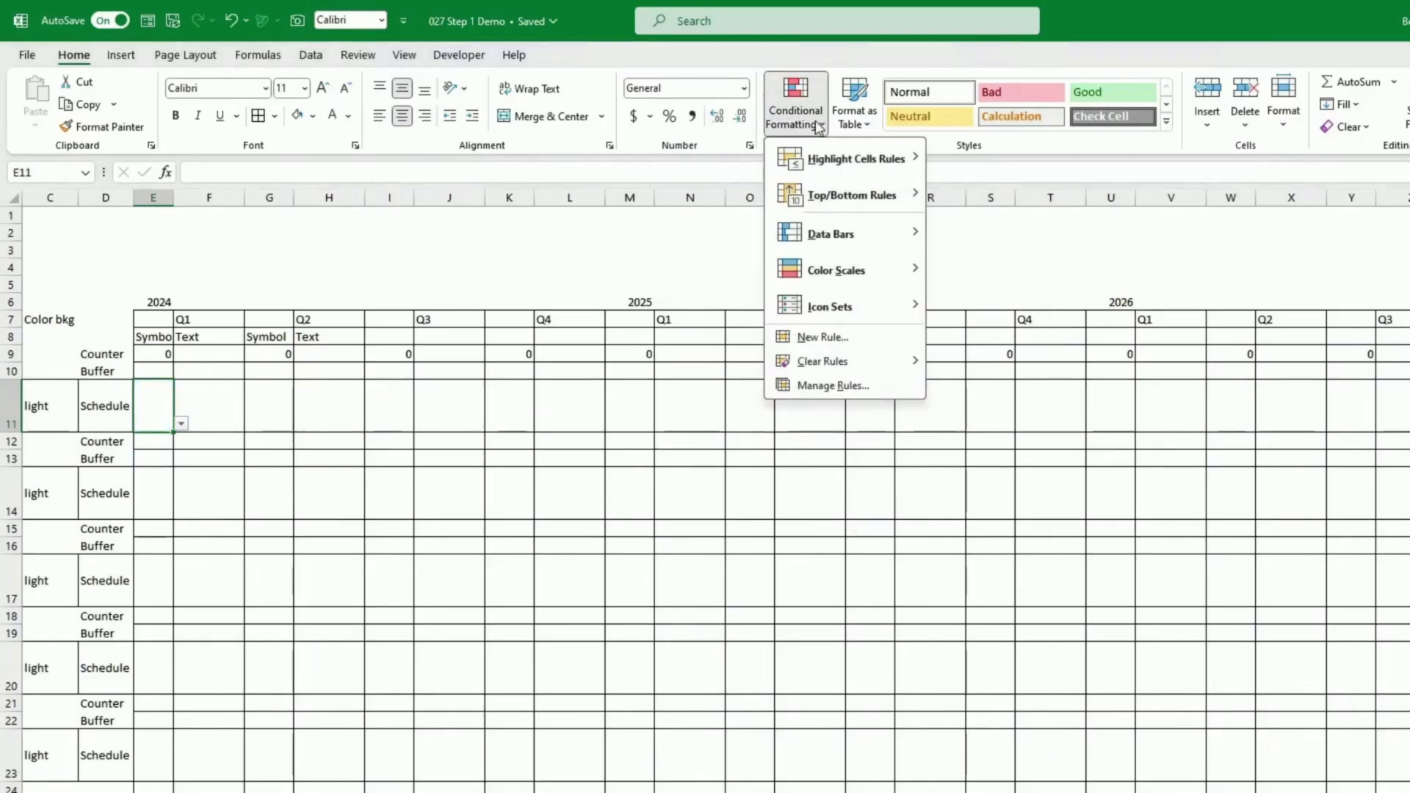
left_click(826, 385)
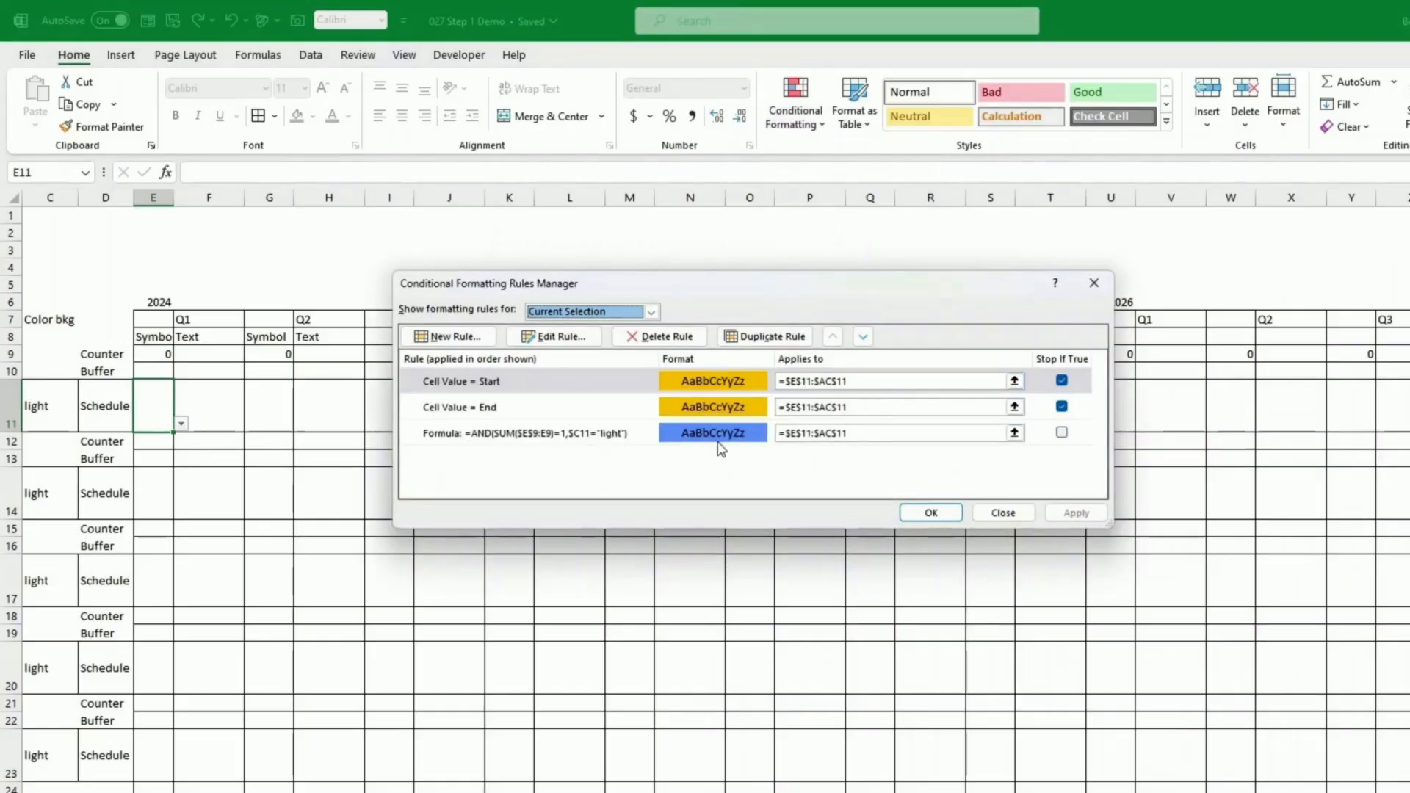
left_click(690, 434)
left_click(556, 338)
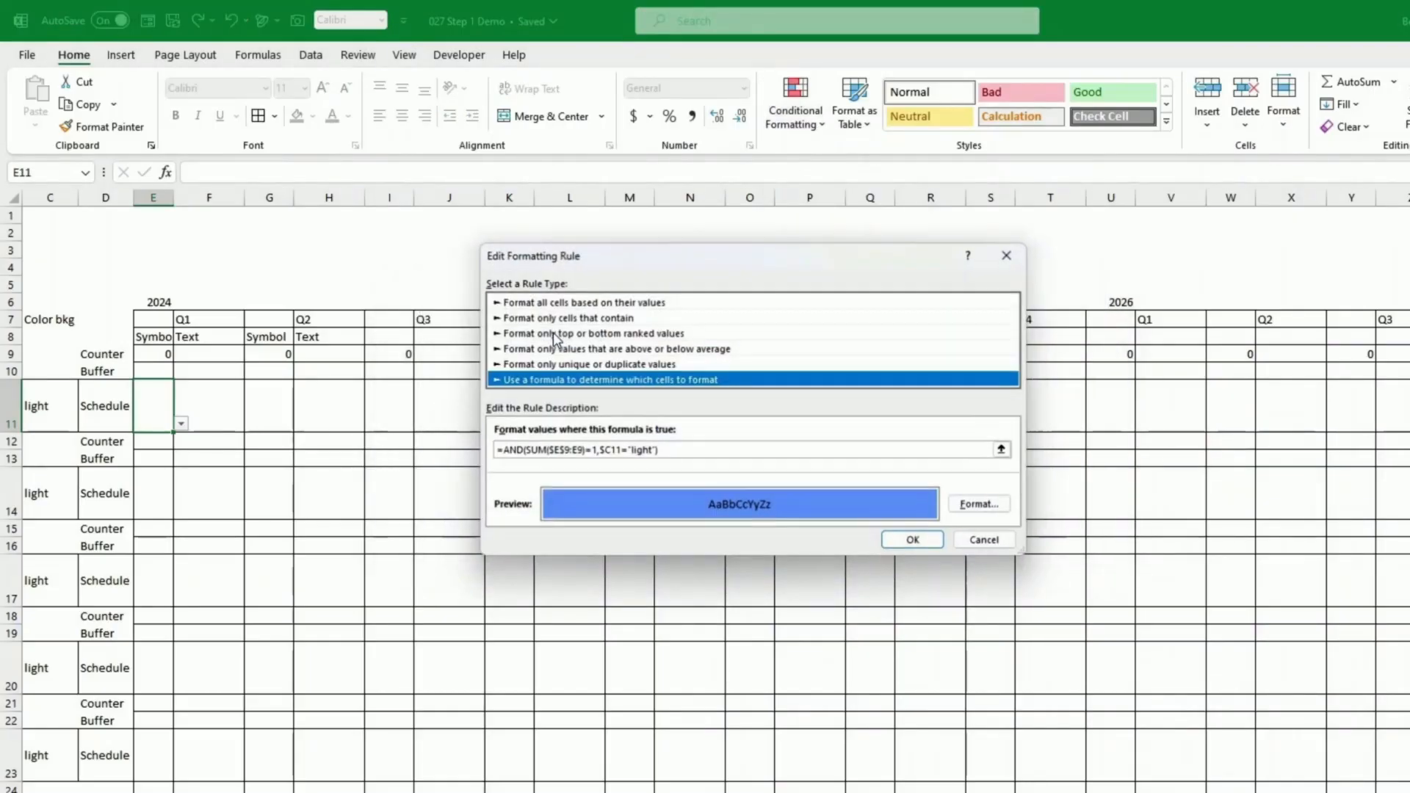
left_click(986, 506)
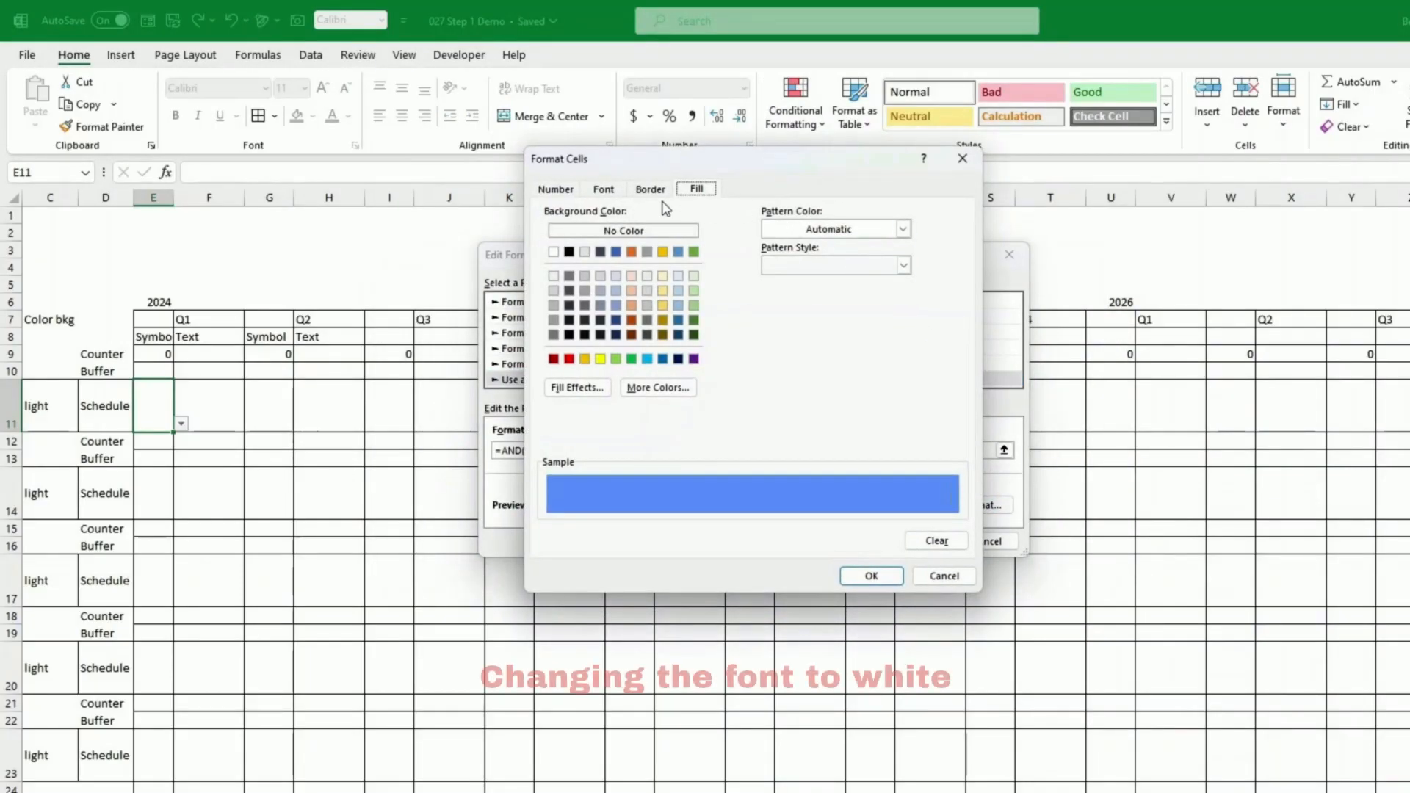
left_click(603, 188)
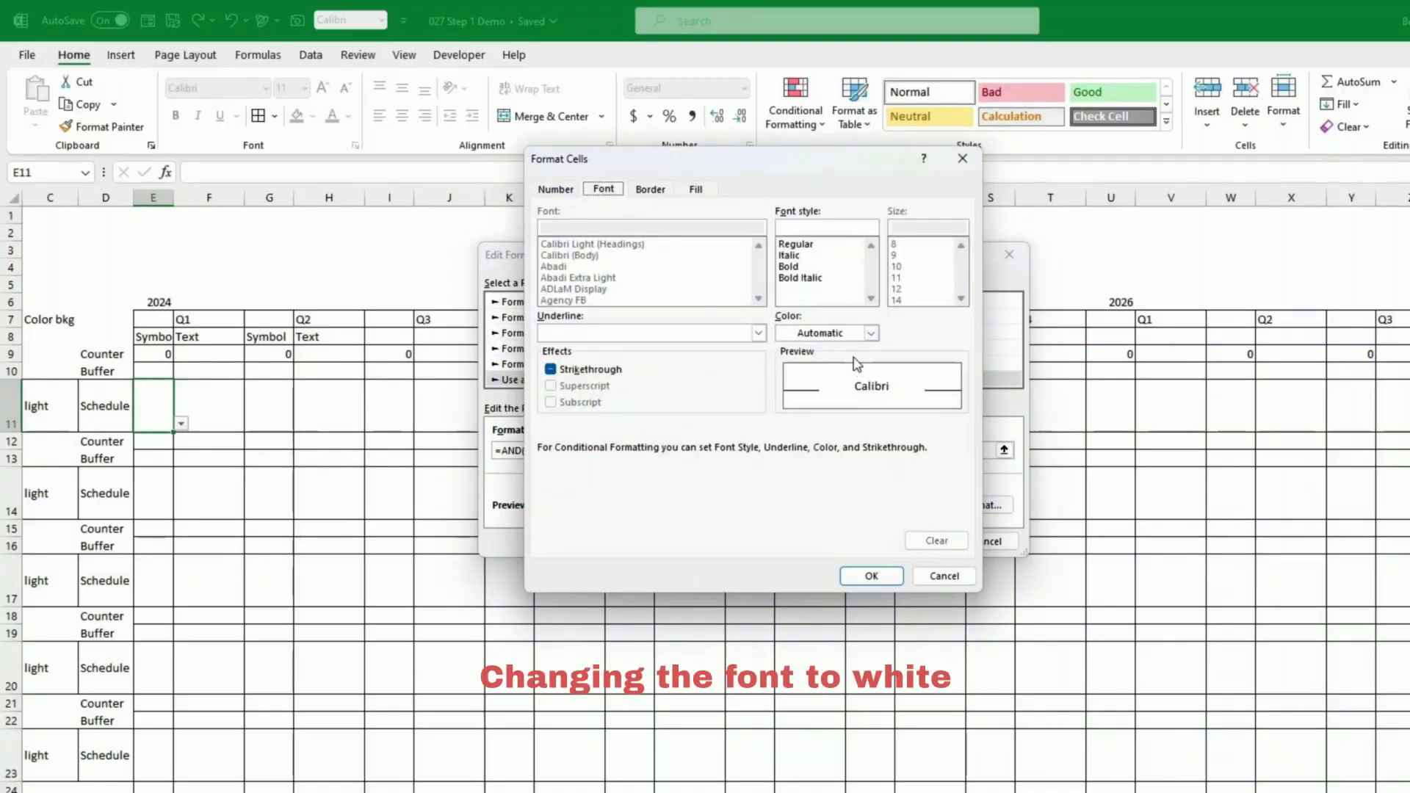
left_click(870, 333)
left_click(781, 396)
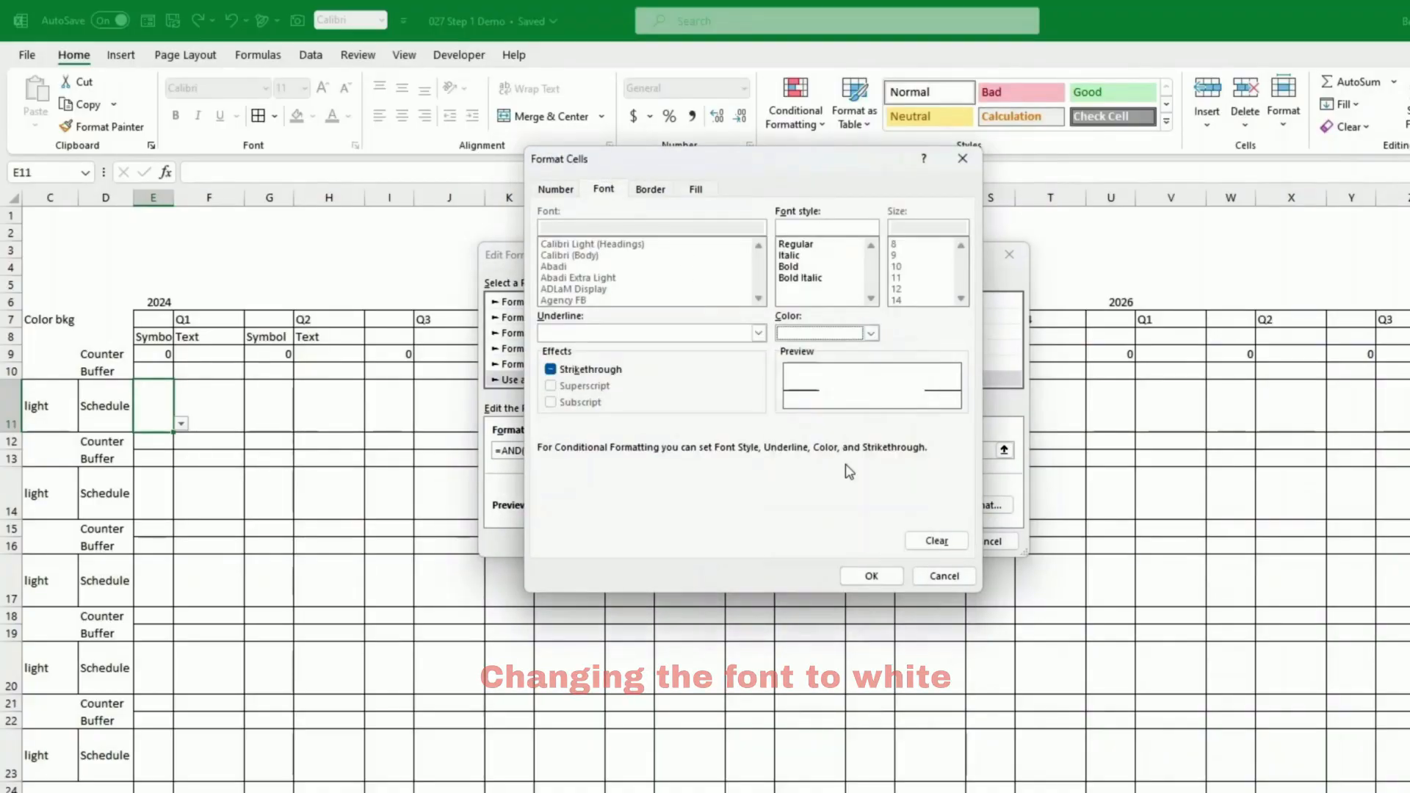
left_click(872, 576)
left_click(905, 542)
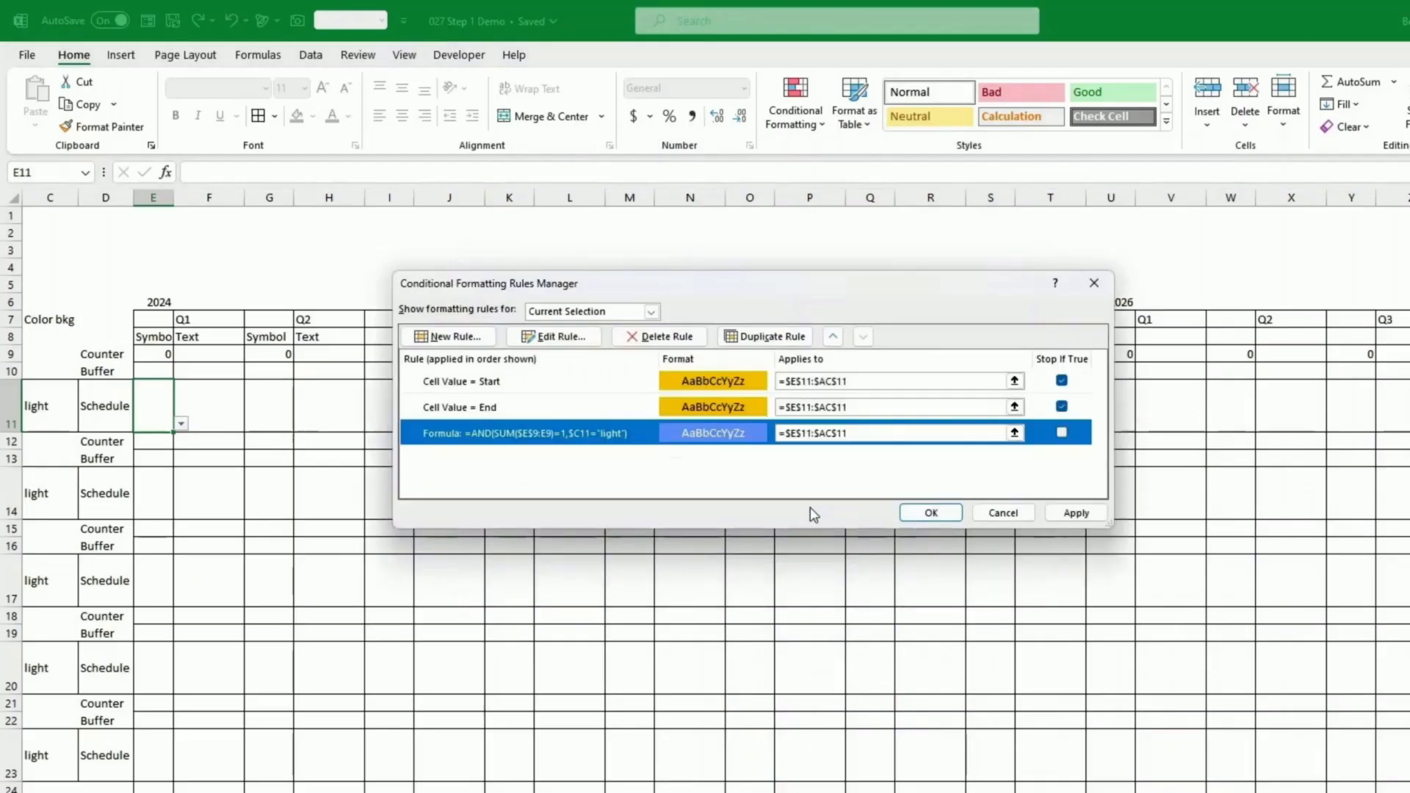
Step: Duplicate the "light" formula rule and place the copy directly below the Cell Value = End rule
left_click(757, 337)
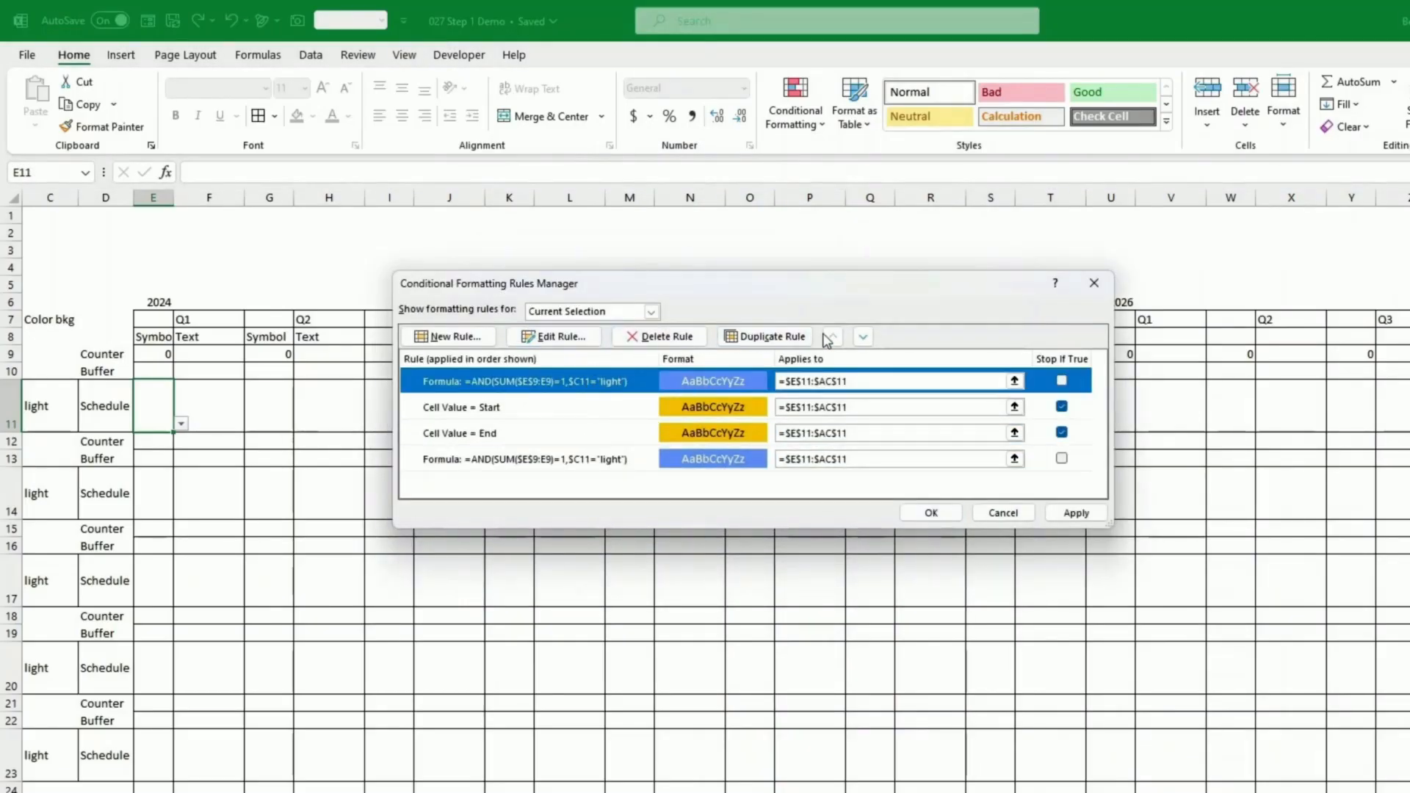
left_click(862, 338)
left_click(863, 338)
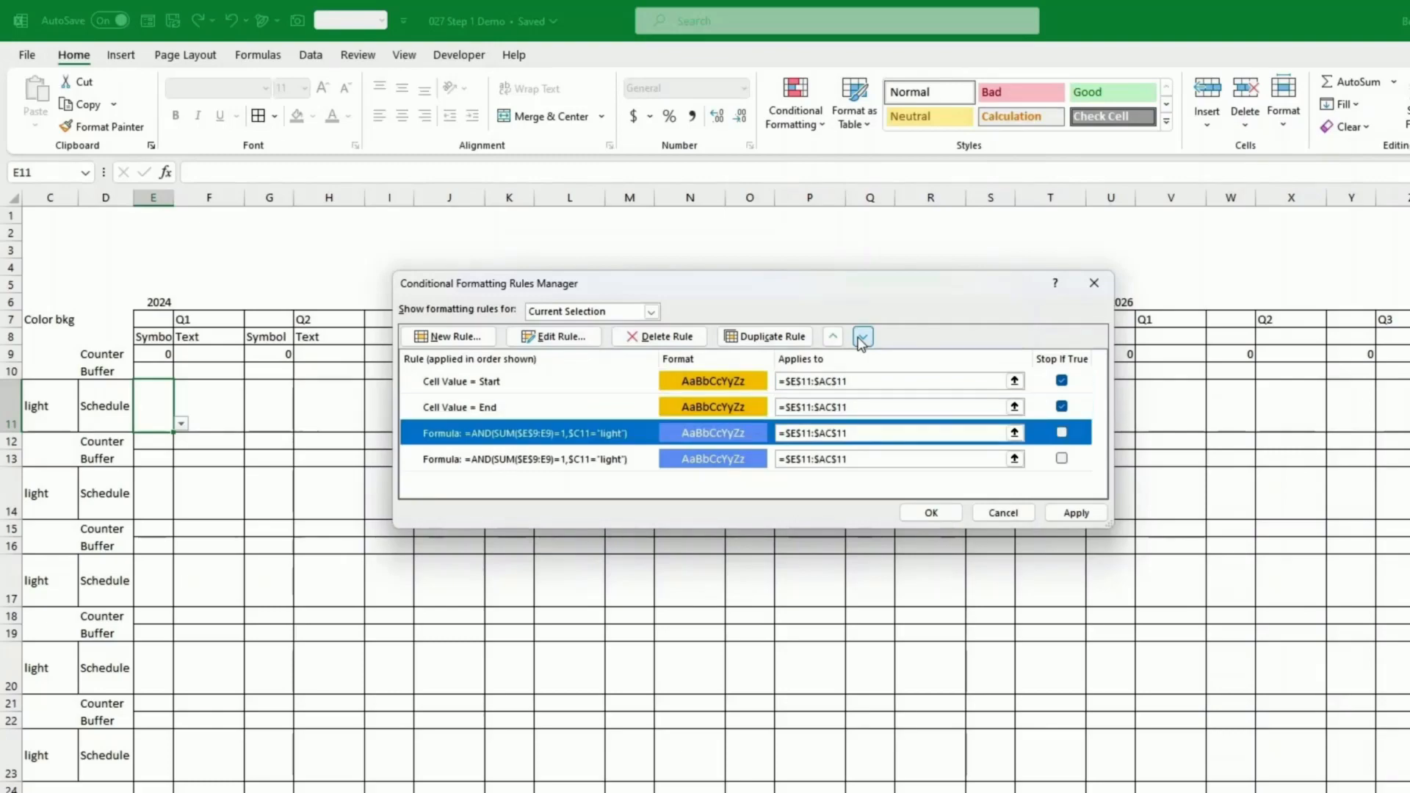
Step: Change the duplicated rule's formula to =AND(SUM($E$9:E9)=1,$C11="Dark")
left_click(578, 344)
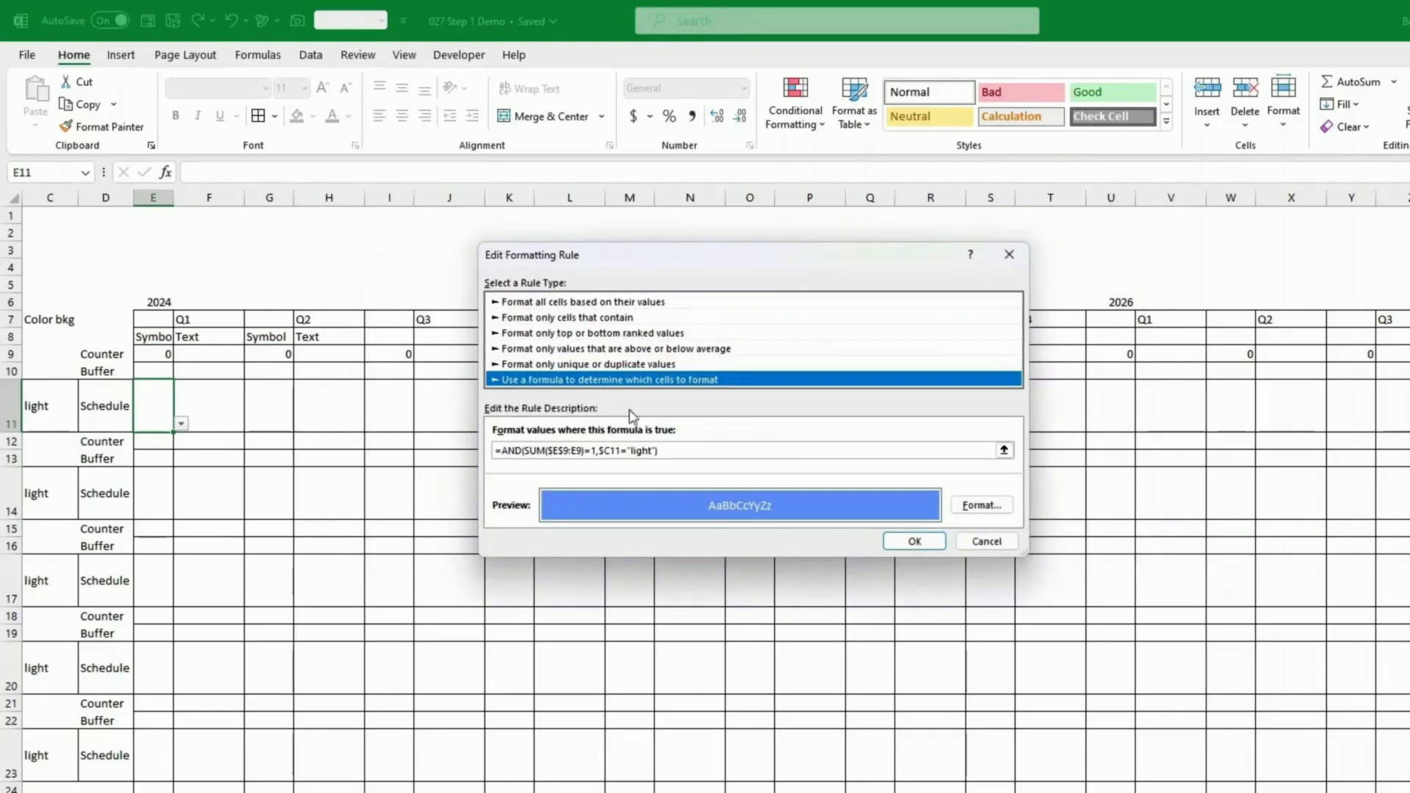
left_click(650, 451)
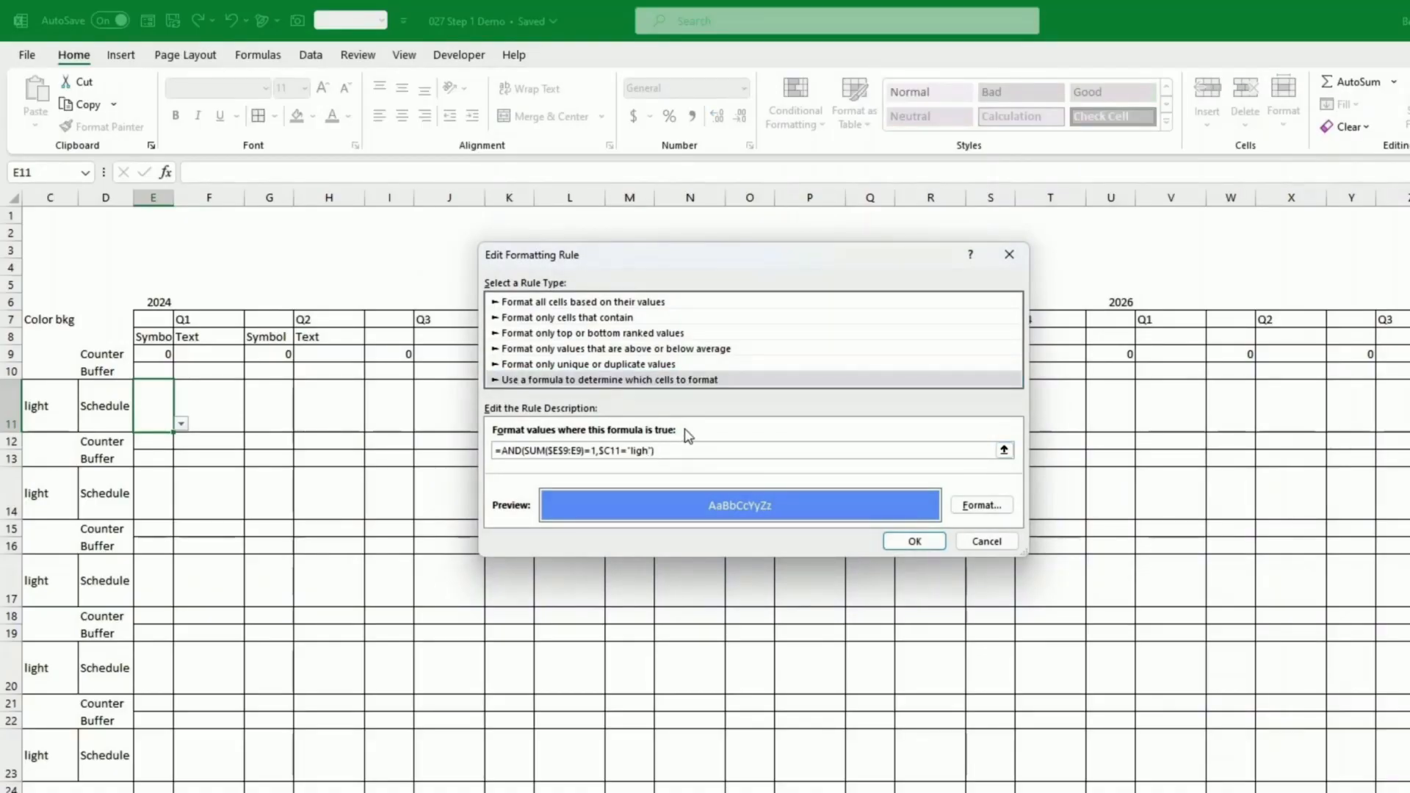
key("BackSpace")
key("BackSpace")
key("BackSpace")
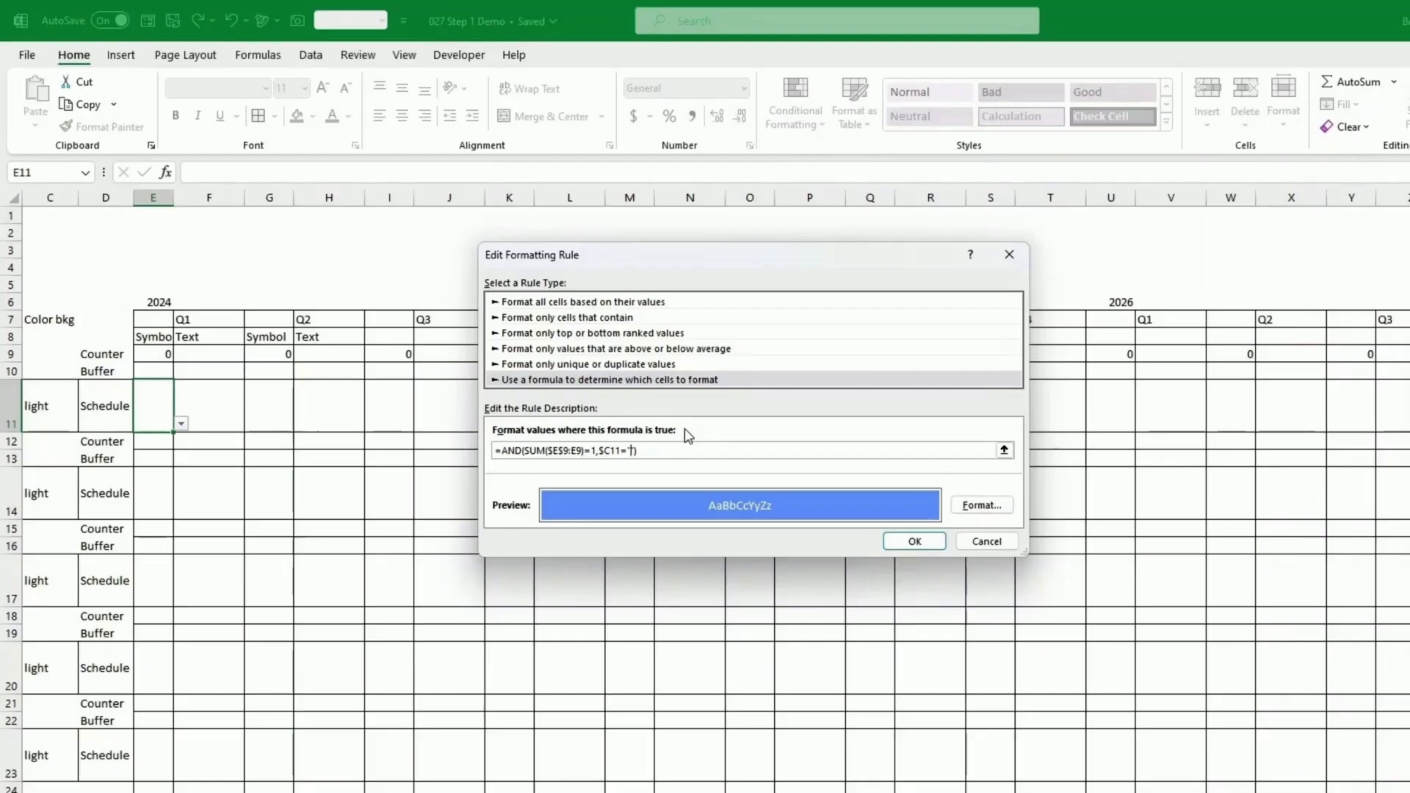
type("Dark\"")
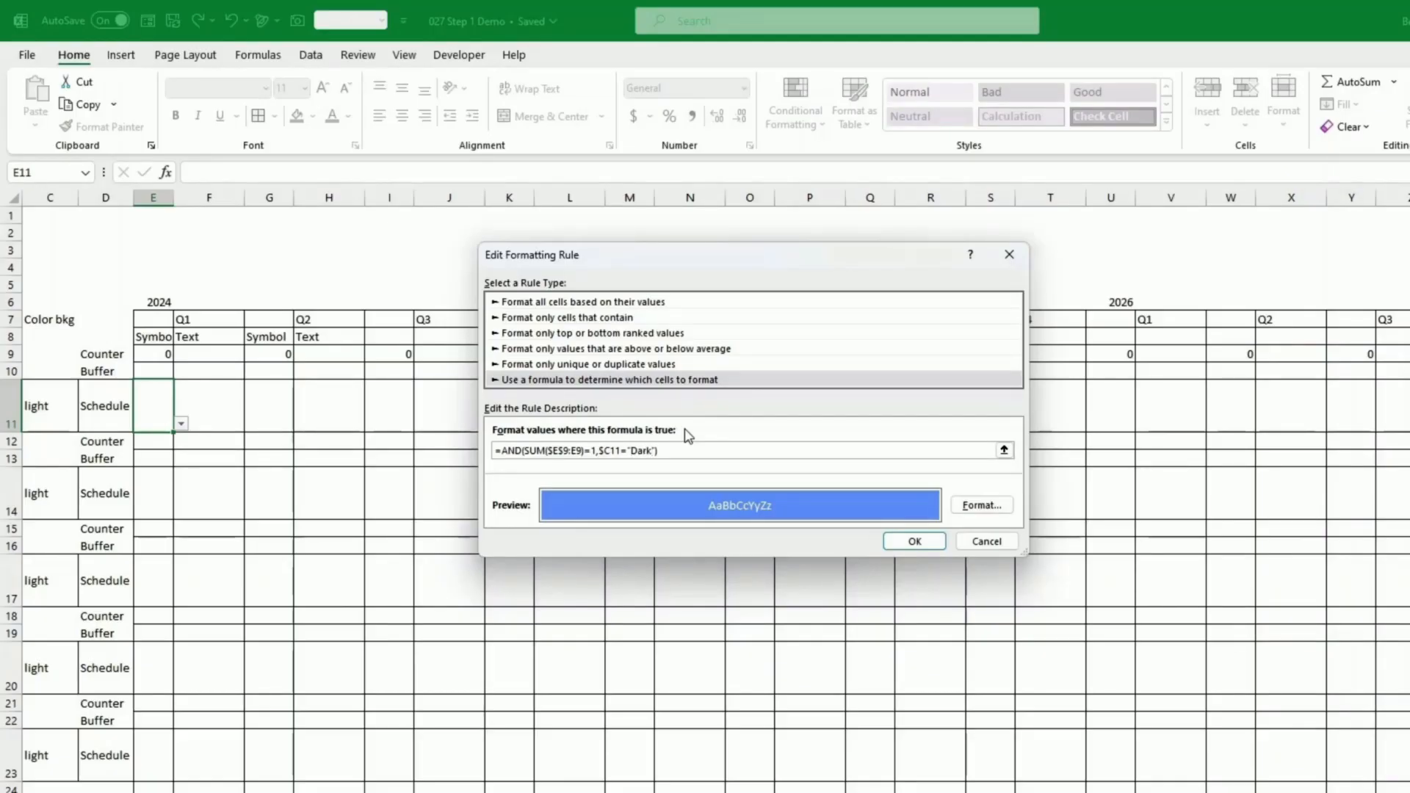
Step: Give the "Dark" rule a darker blue fill and apply the updated conditional formatting rules
left_click(970, 507)
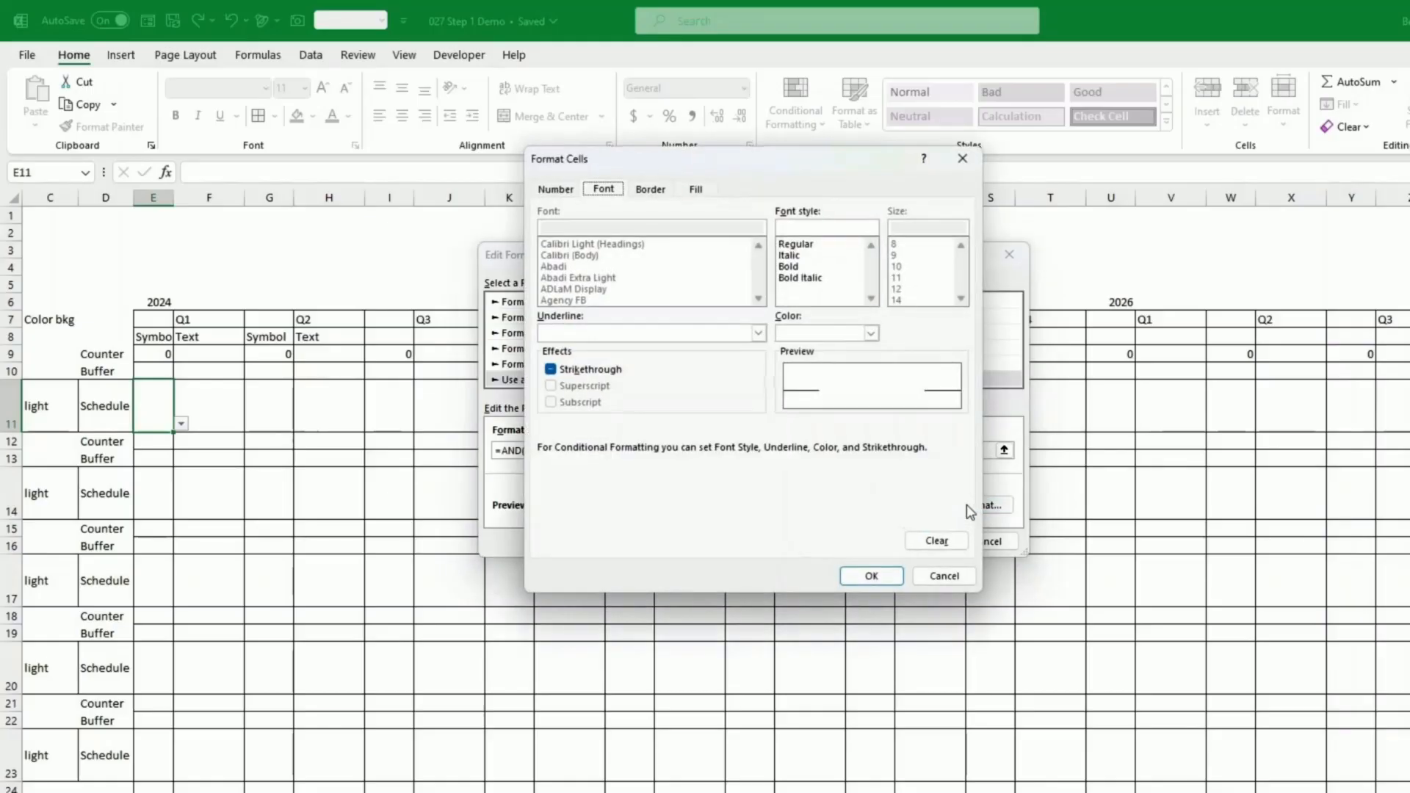
left_click(705, 190)
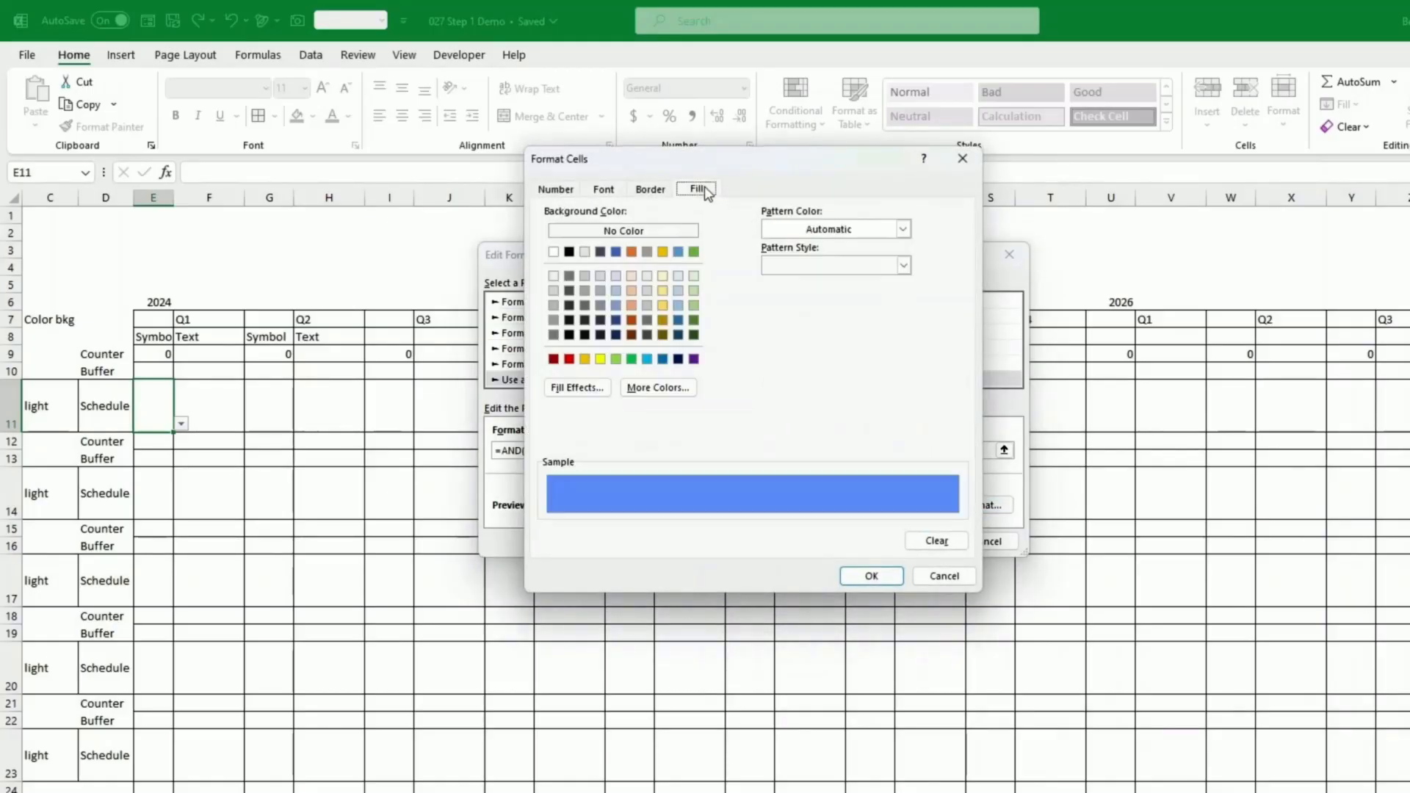
left_click(615, 254)
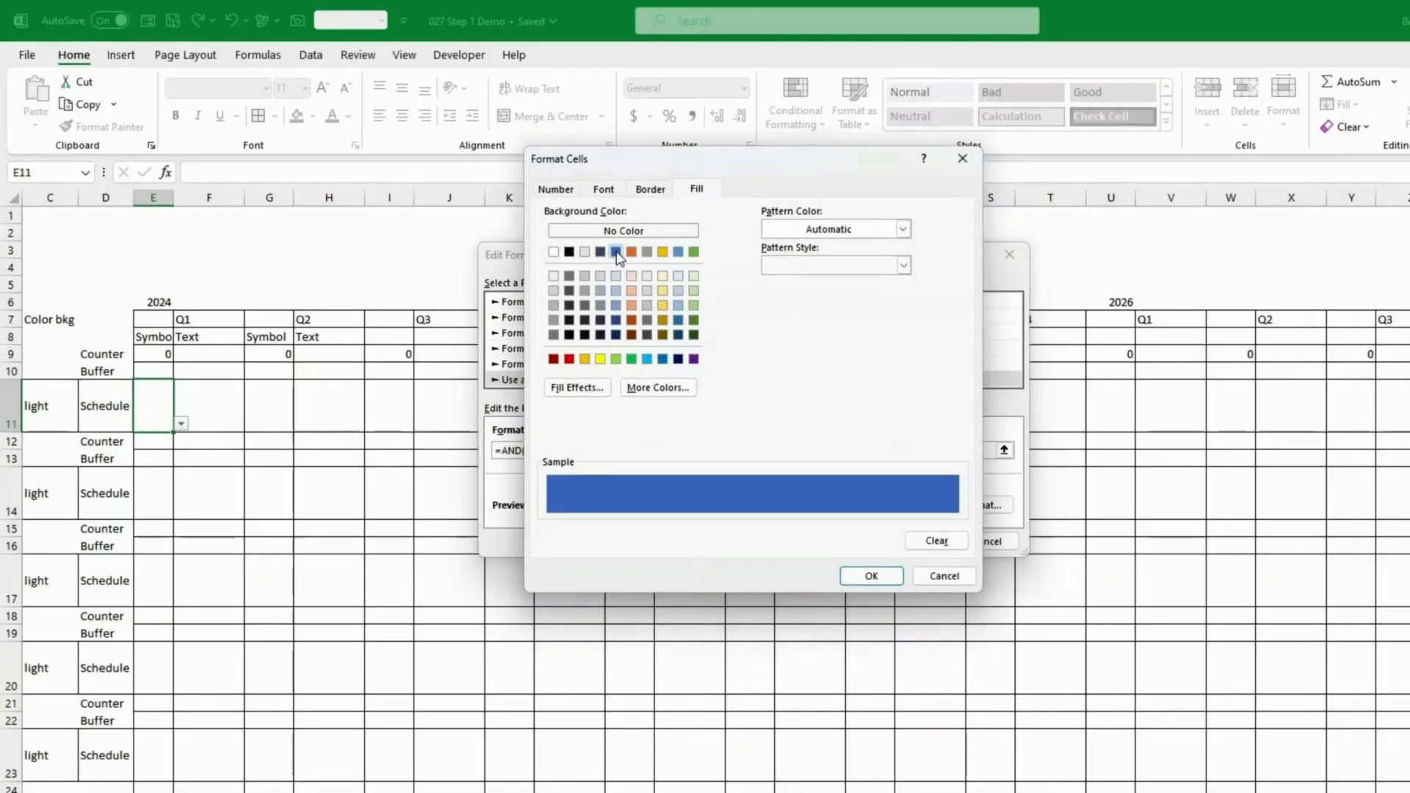
left_click(885, 577)
left_click(907, 542)
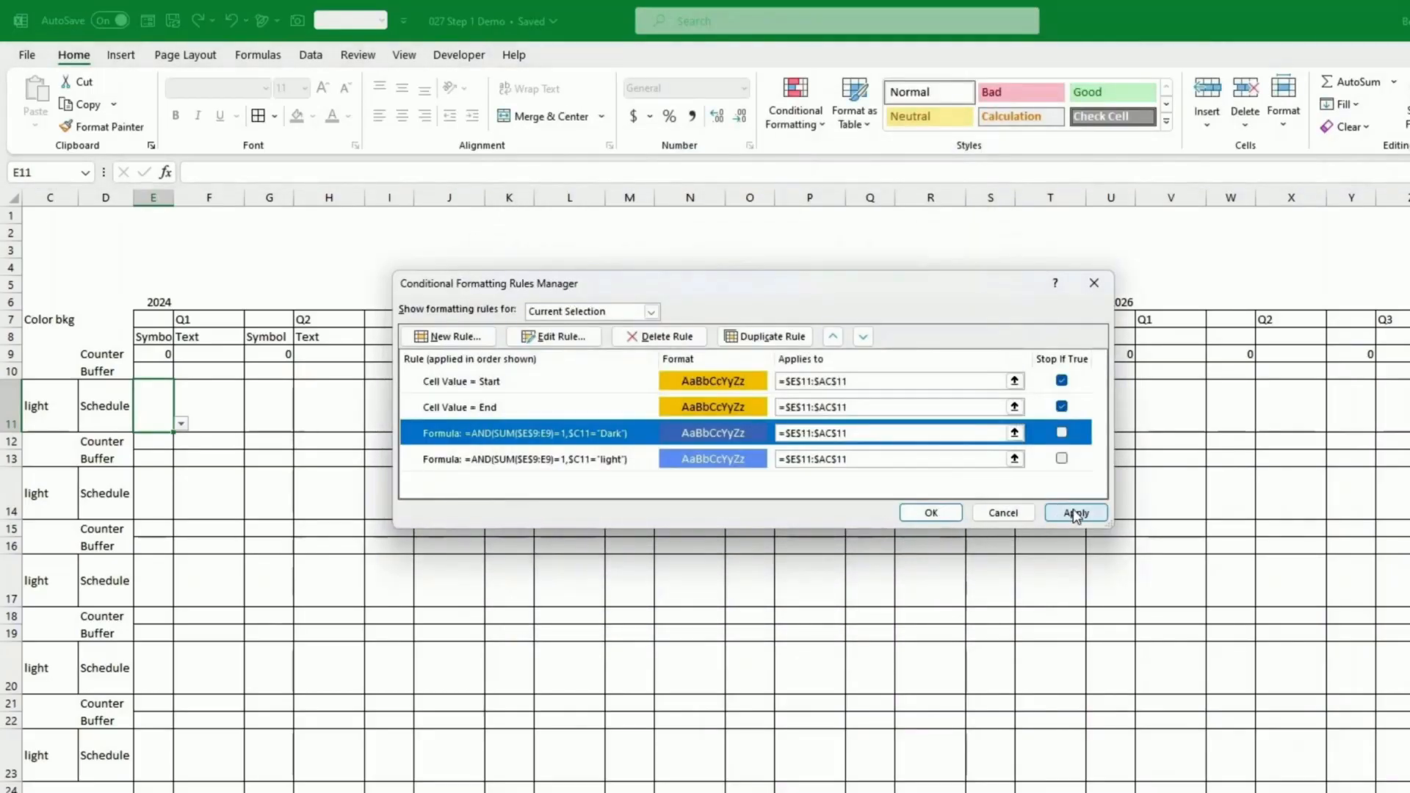
left_click(1075, 513)
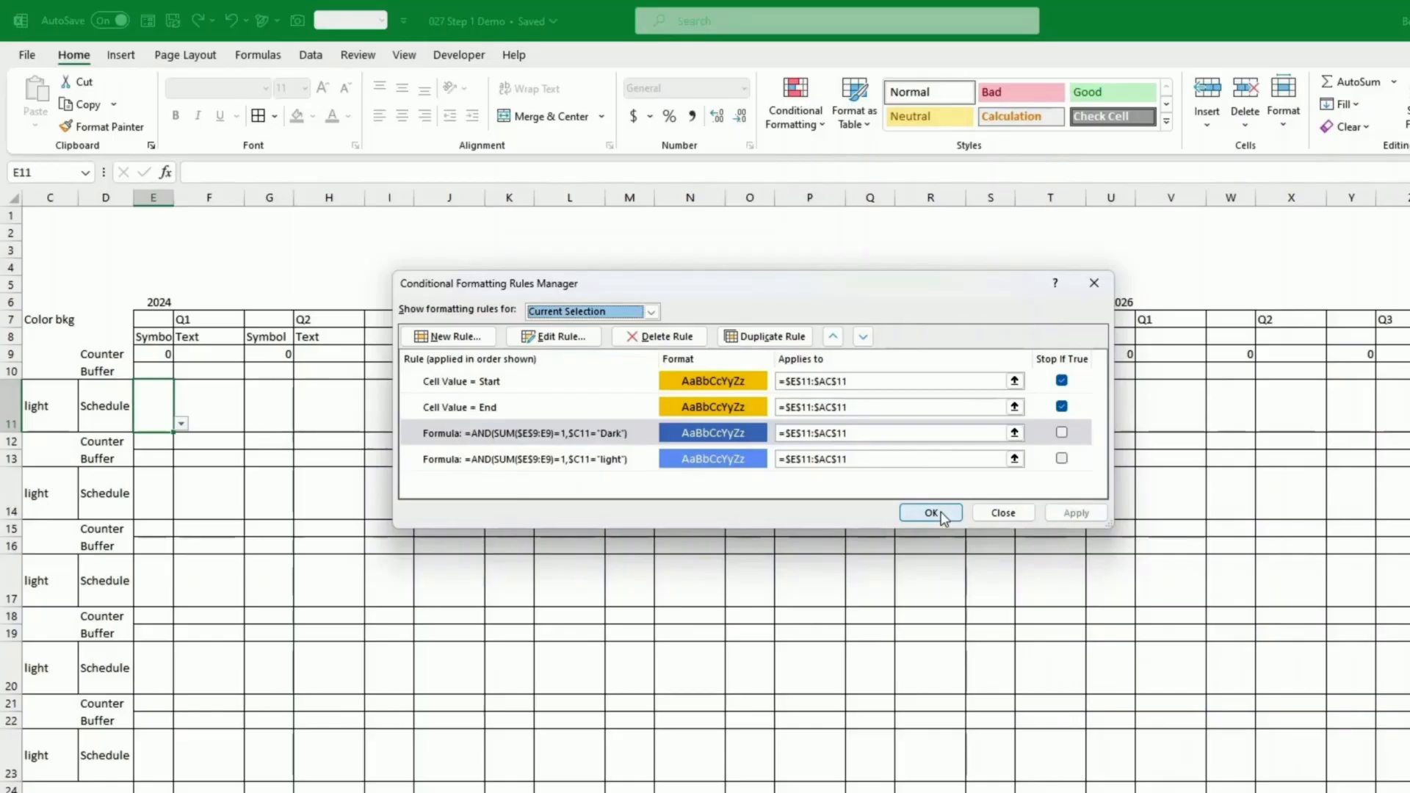
left_click(942, 516)
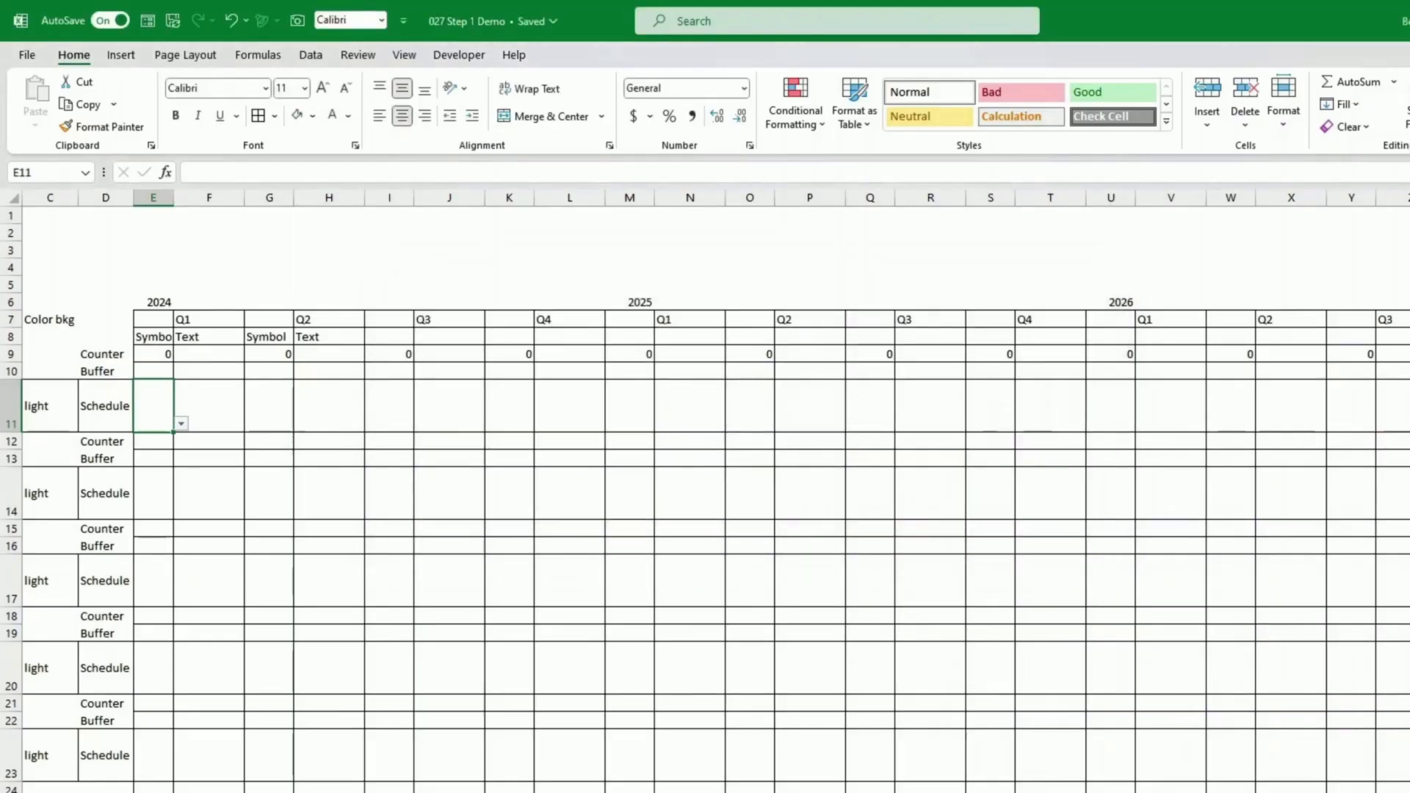
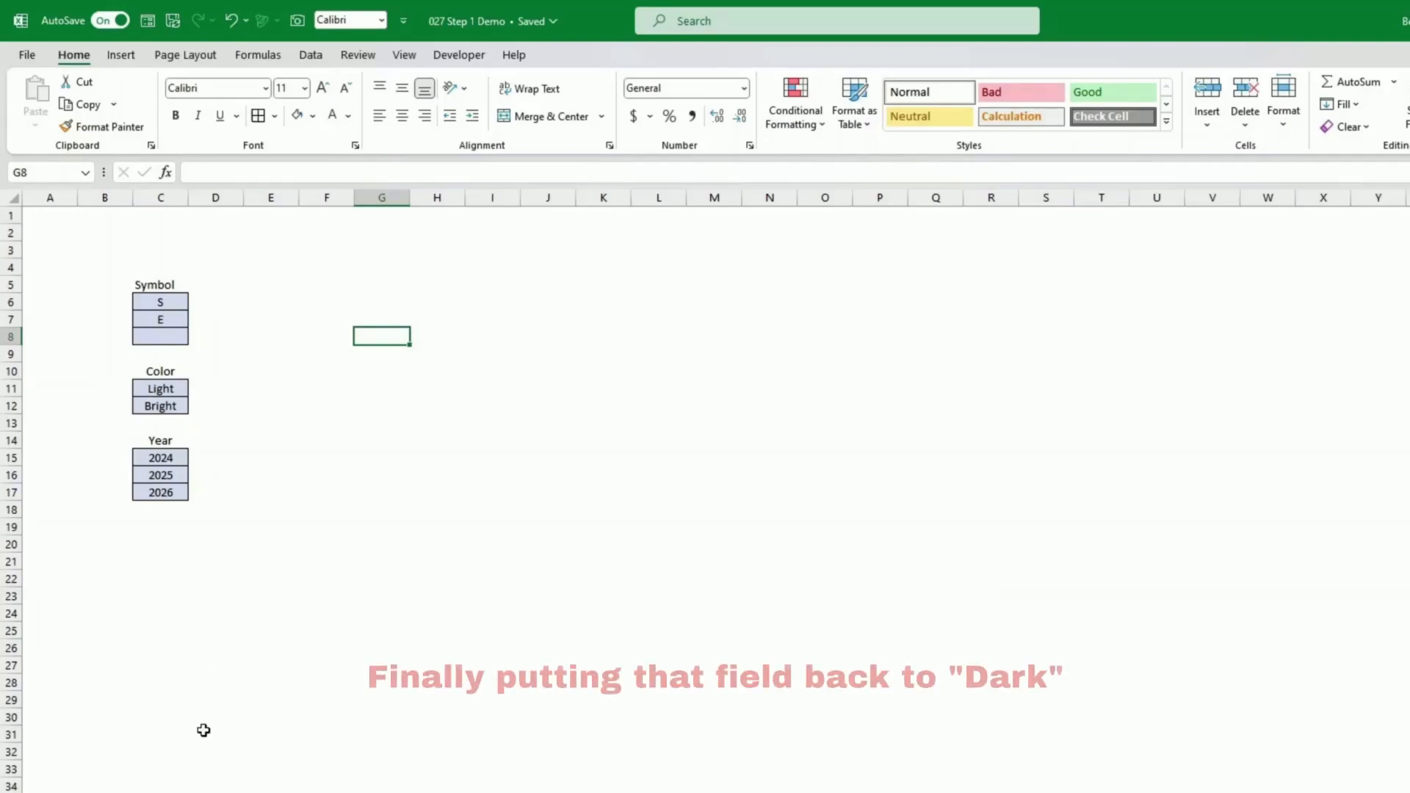
Step: Replace the second Color list entry in C12 with Dark
left_click(162, 408)
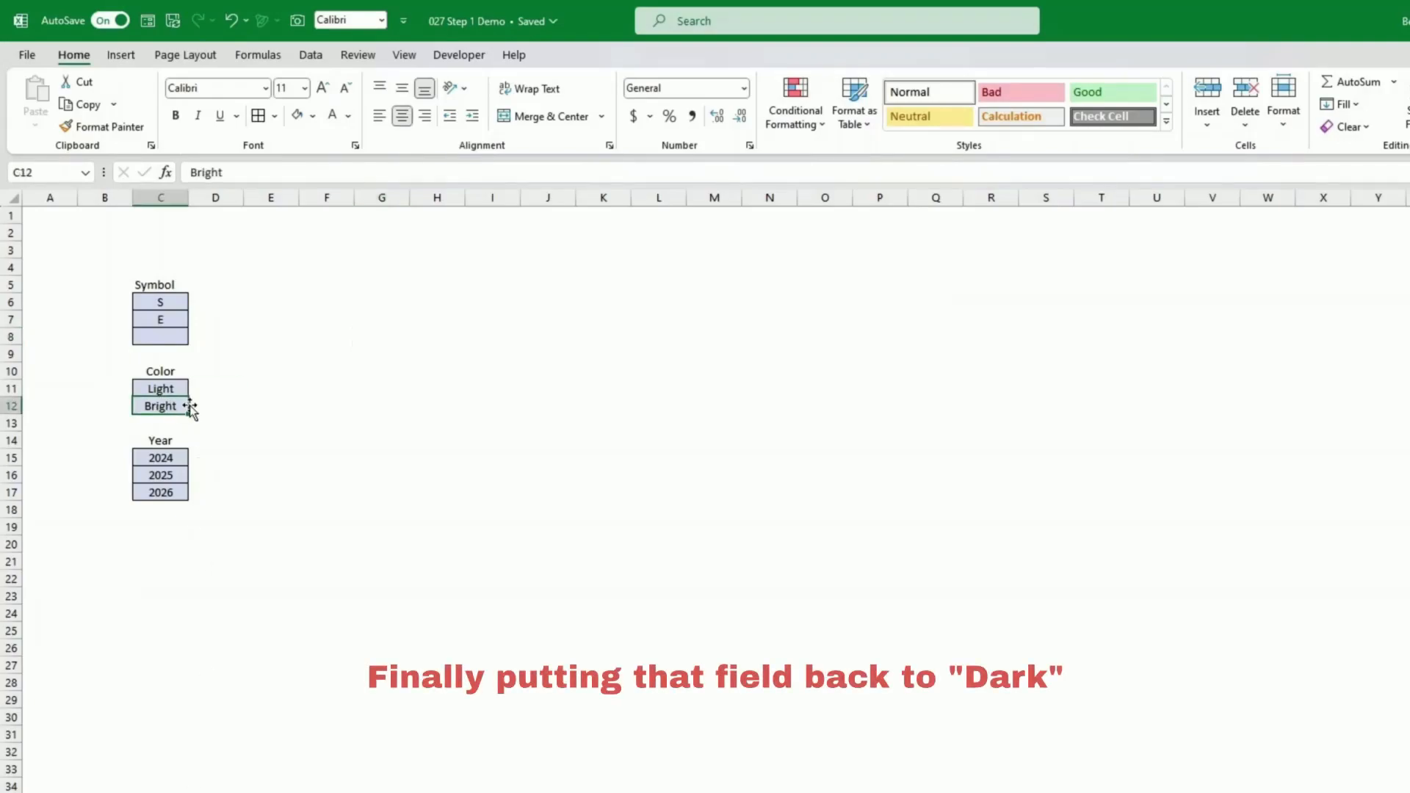
type("Dark")
key("Return")
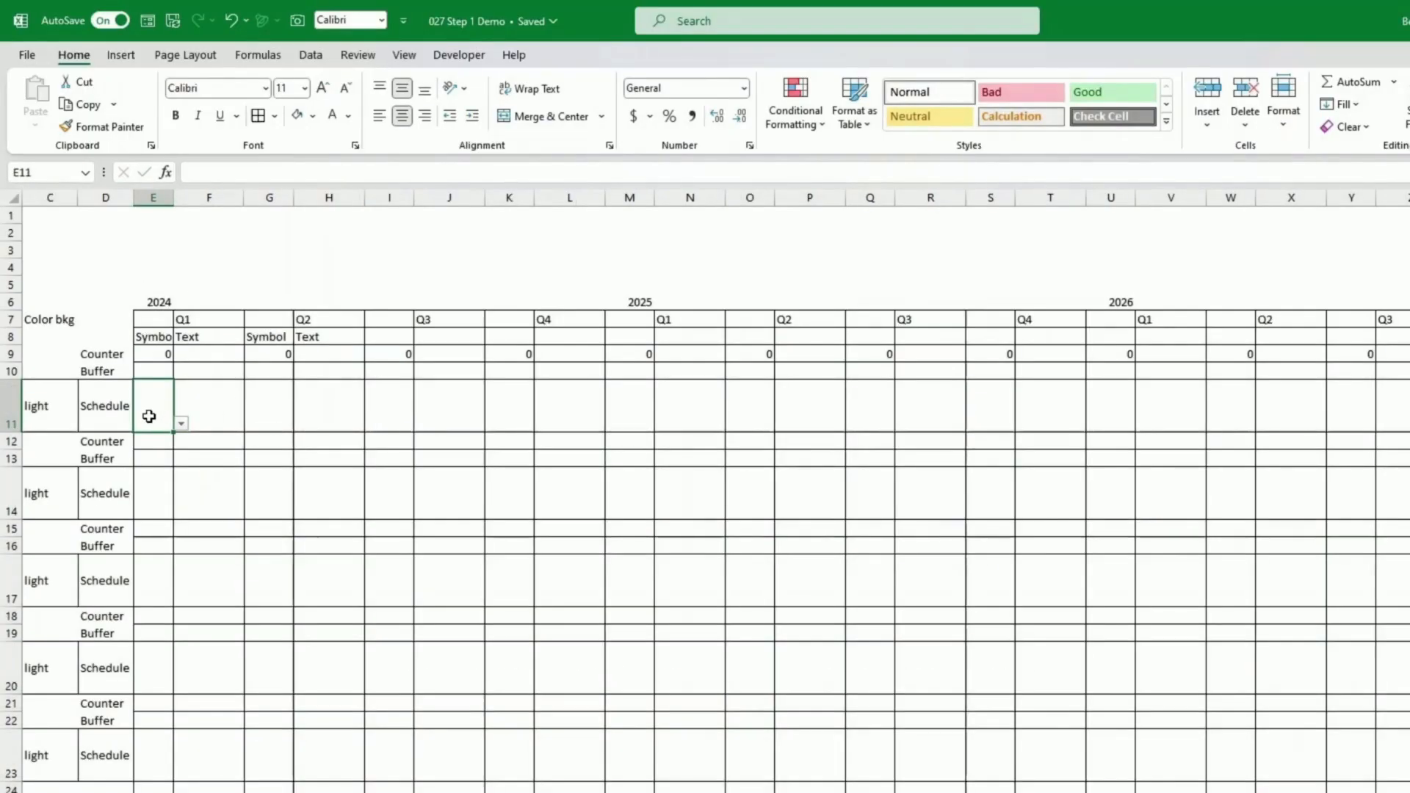
Step: Set the first schedule row's 2024 Q1 symbol in E11 to S
left_click(54, 412)
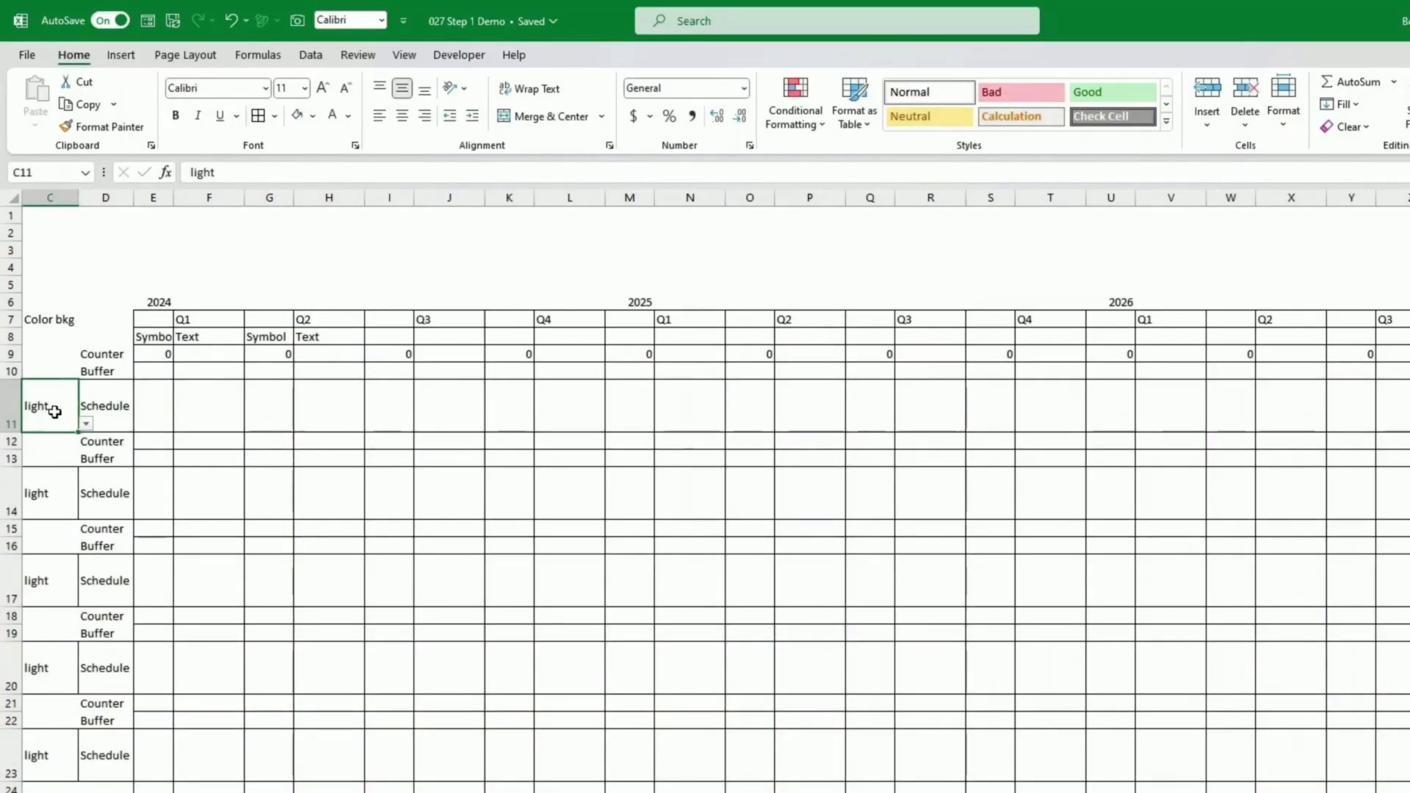
left_click(88, 425)
left_click(61, 409)
left_click(87, 415)
left_click(148, 412)
left_click(181, 423)
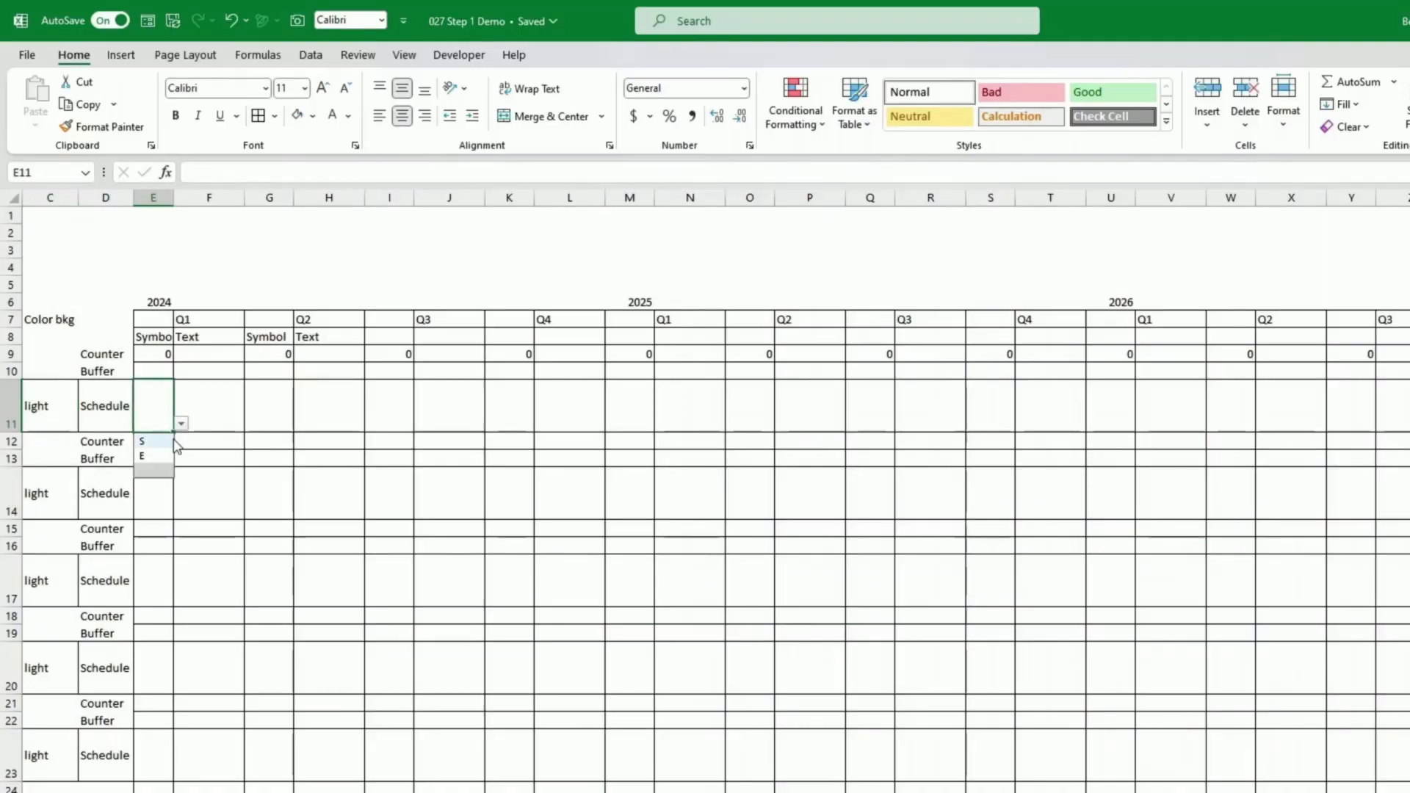
left_click(157, 442)
Step: Set the first schedule row's background color option in C11 to Dark
left_click(69, 421)
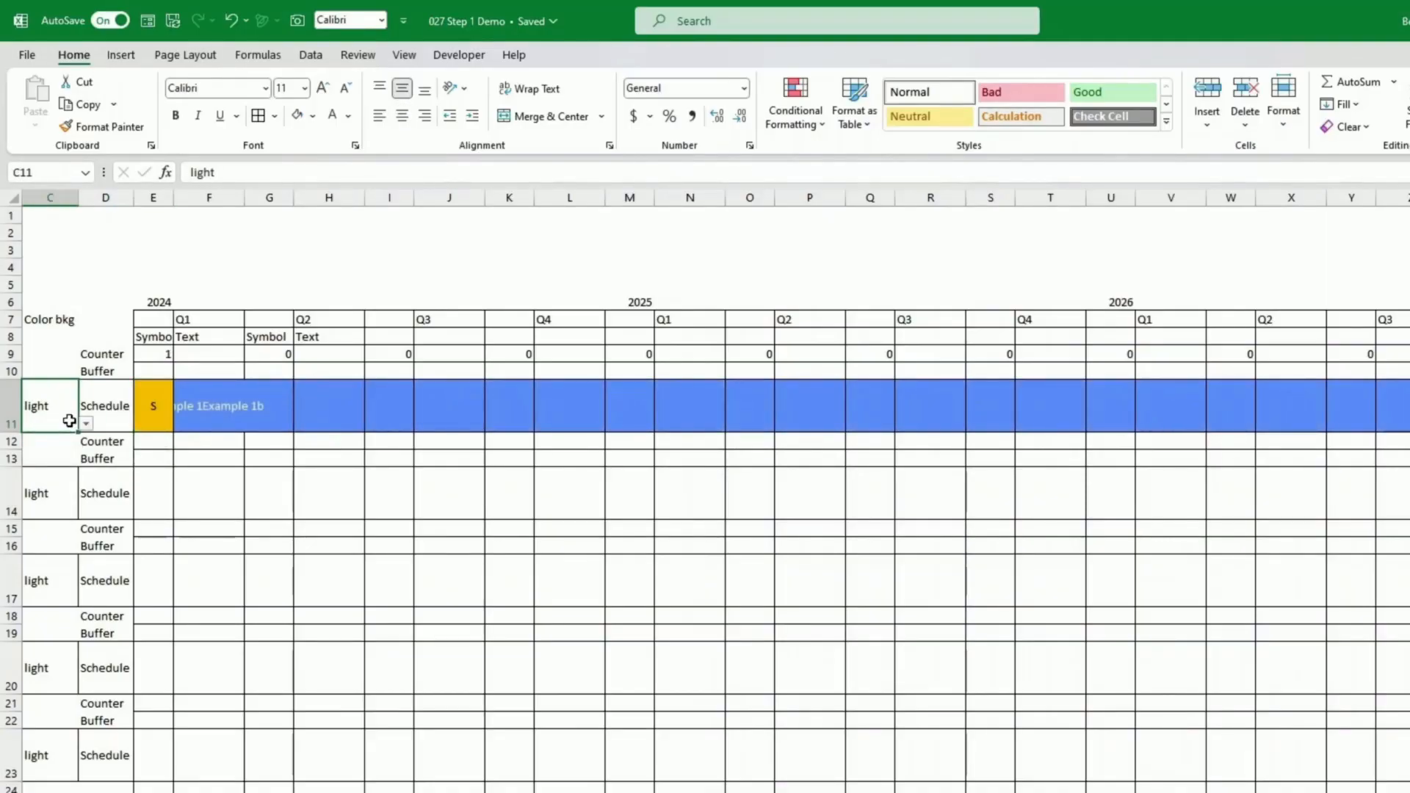
left_click(87, 425)
left_click(70, 451)
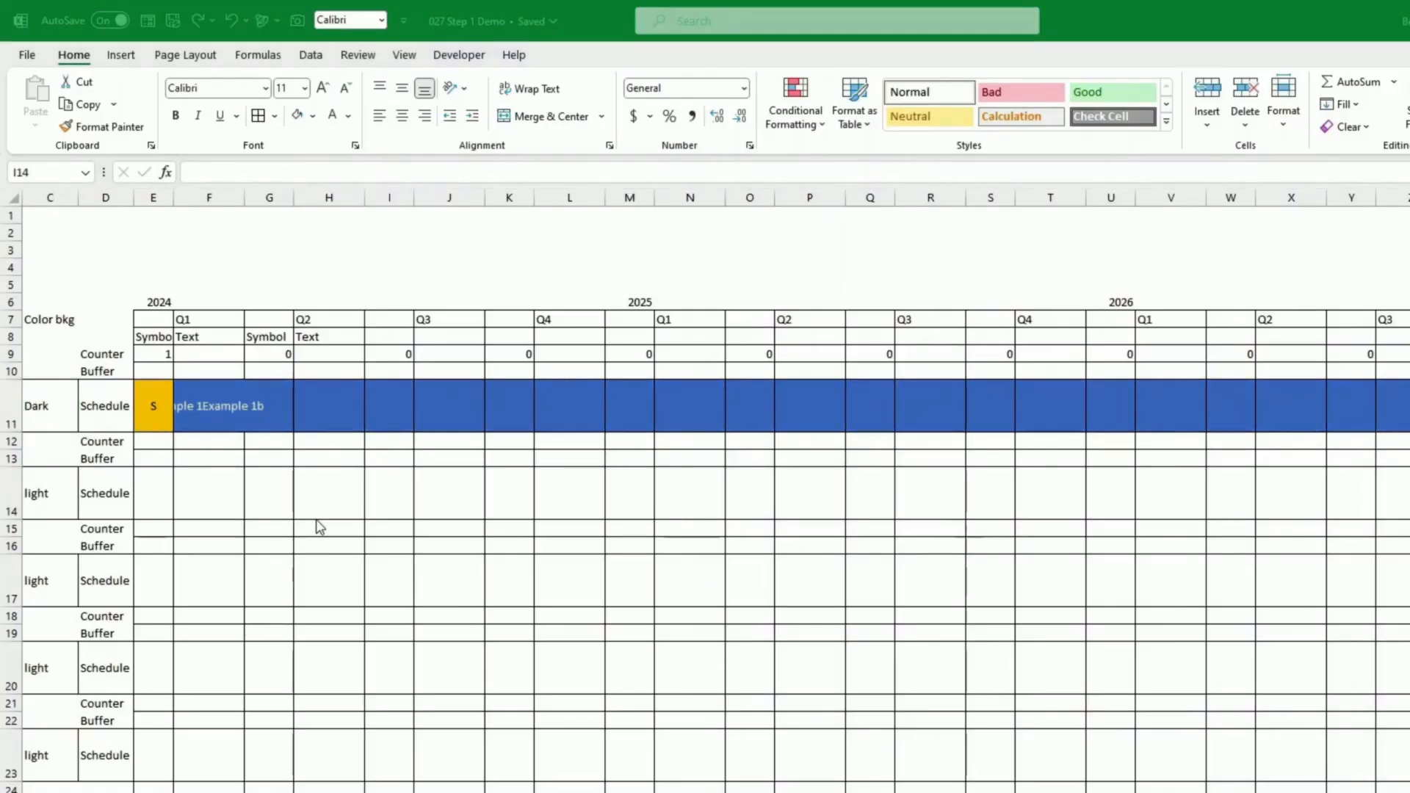
Step: Try the end symbol E in I11 of the first schedule row and clear the cell again
left_click(166, 412)
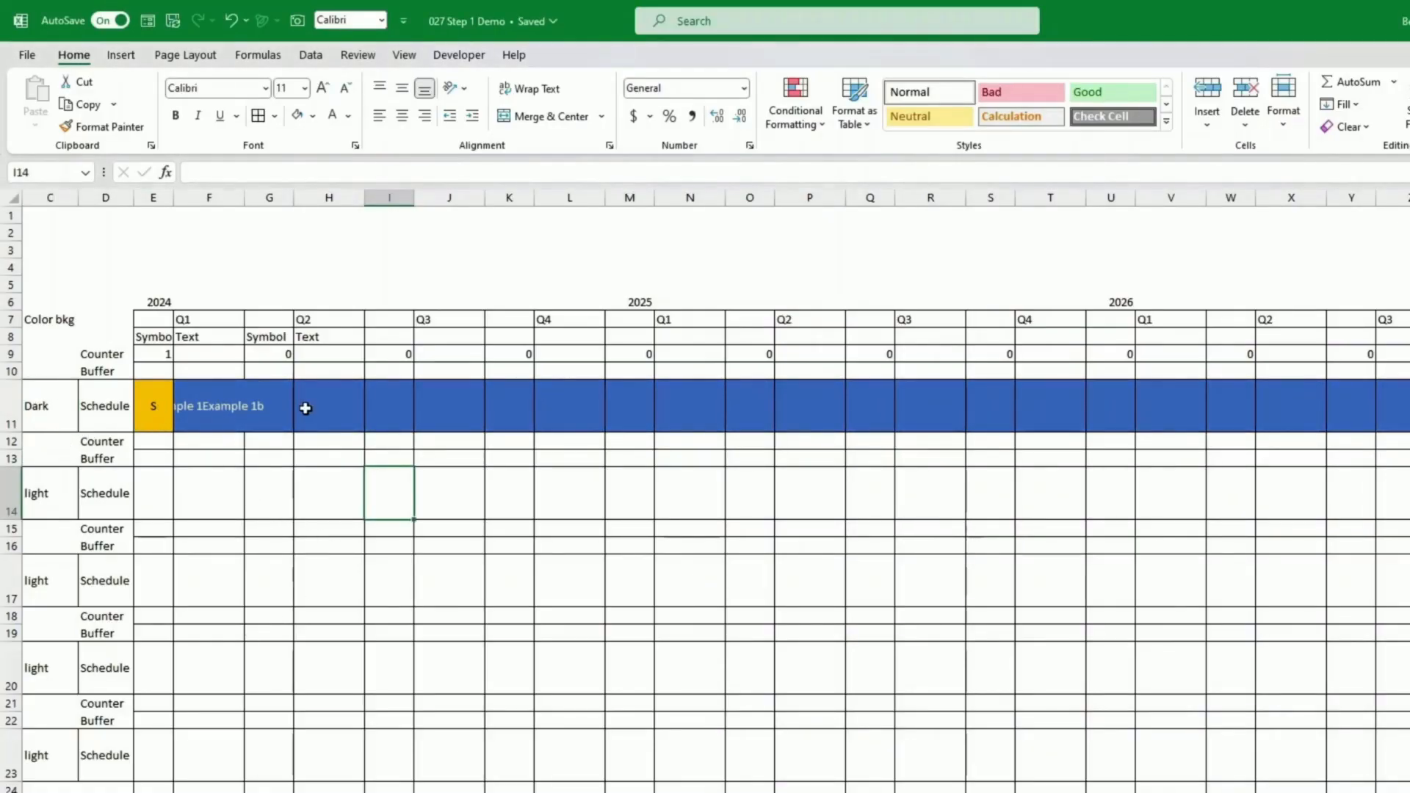
left_click(360, 410)
left_click(393, 411)
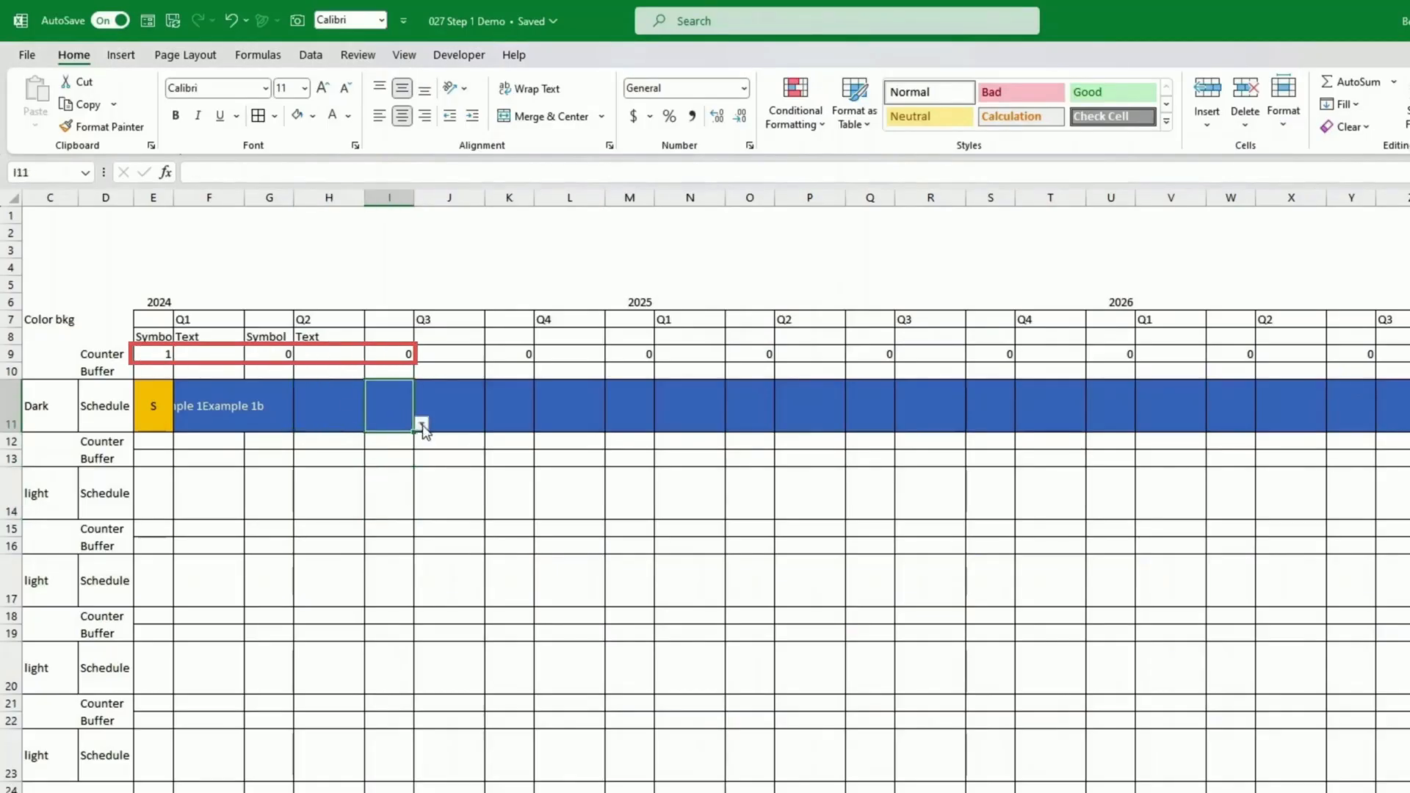
left_click(421, 424)
left_click(403, 461)
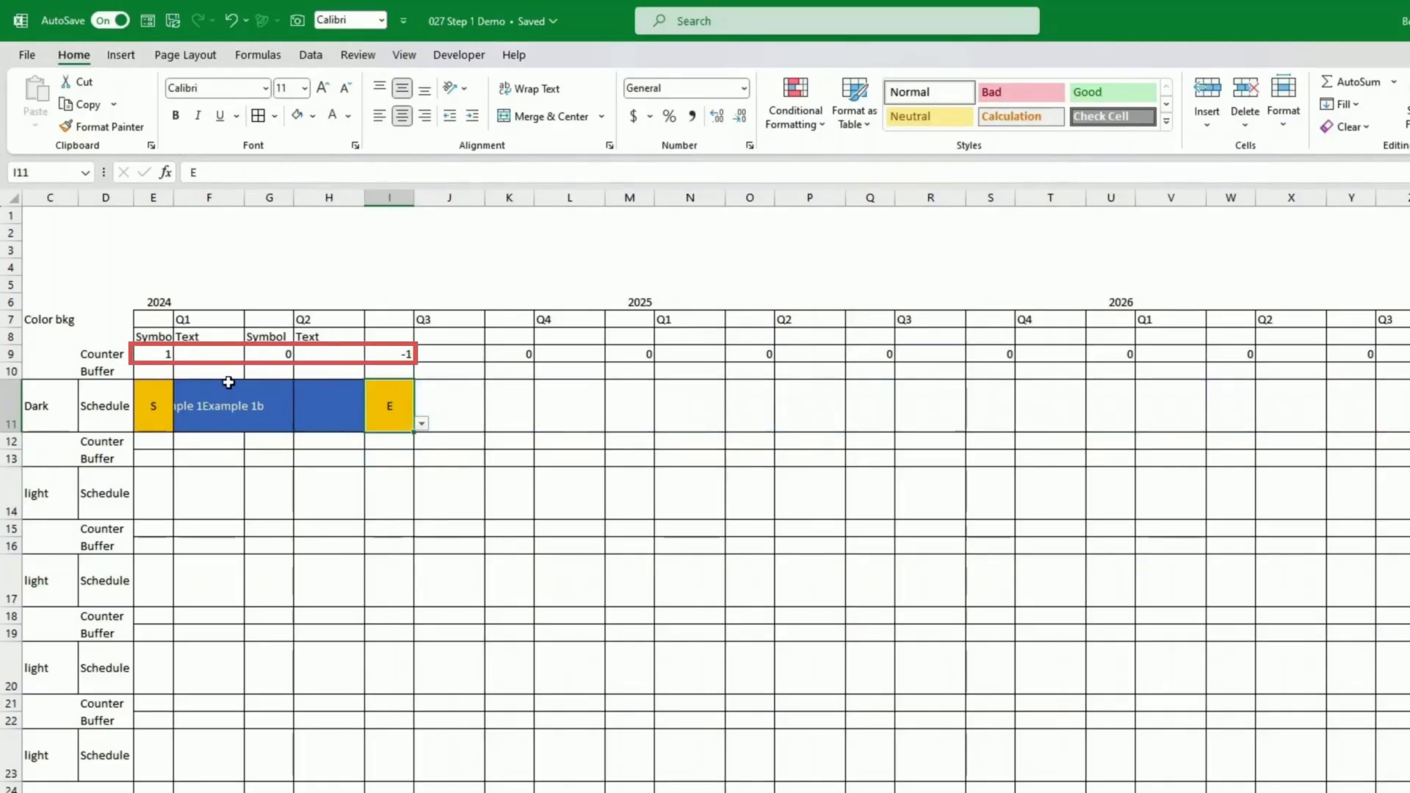
left_click(421, 423)
left_click(404, 472)
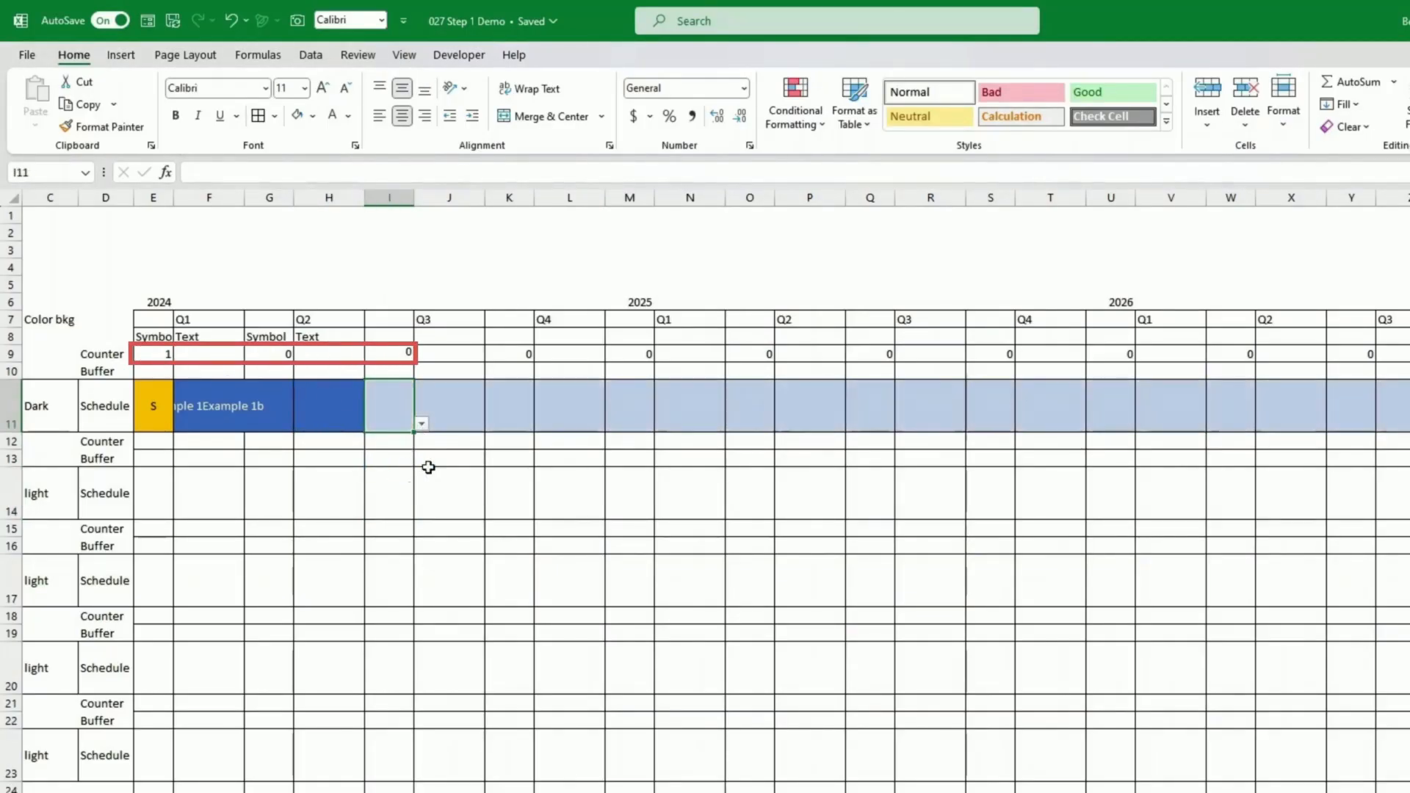
Step: Set the end symbol E in Q11 of the first schedule row
left_click(868, 409)
left_click(902, 423)
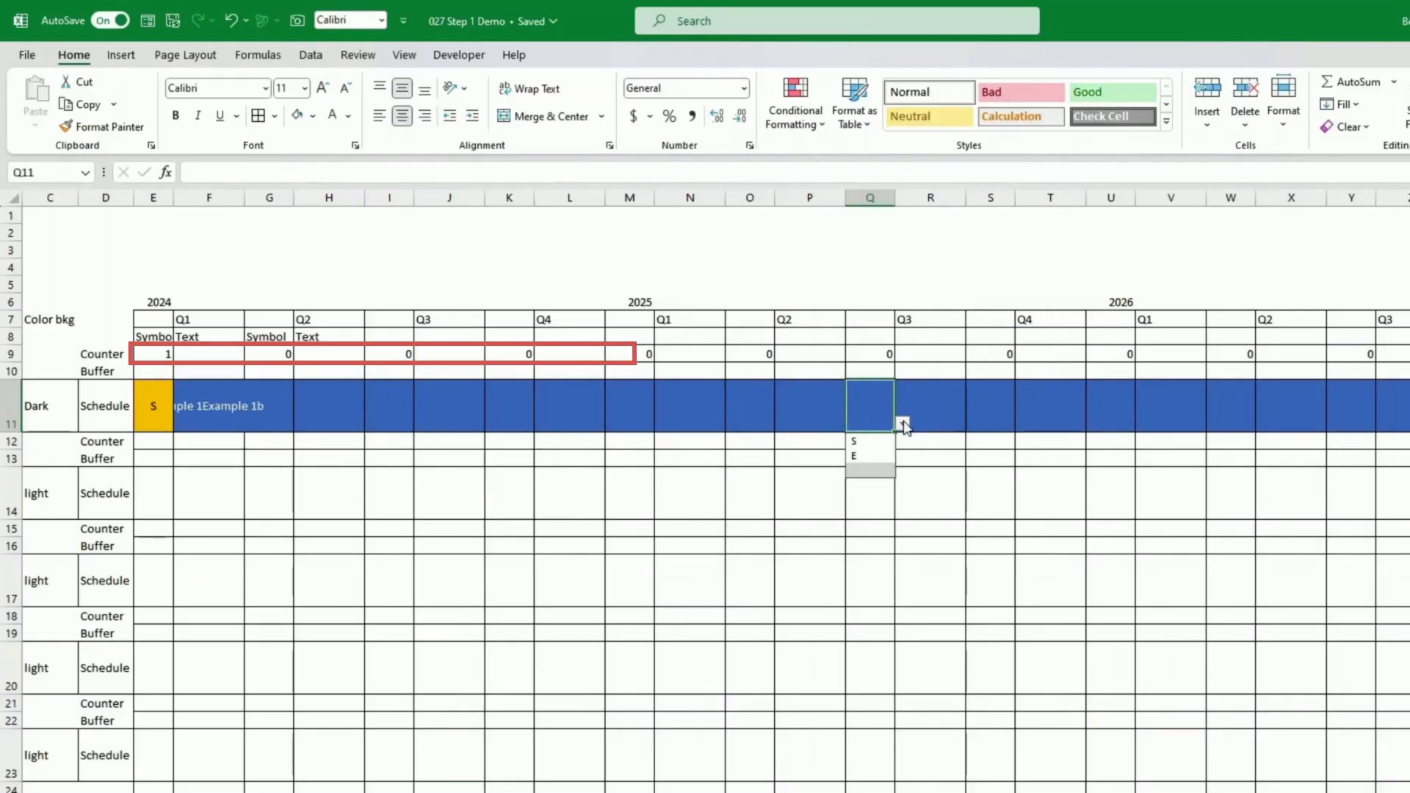
left_click(854, 456)
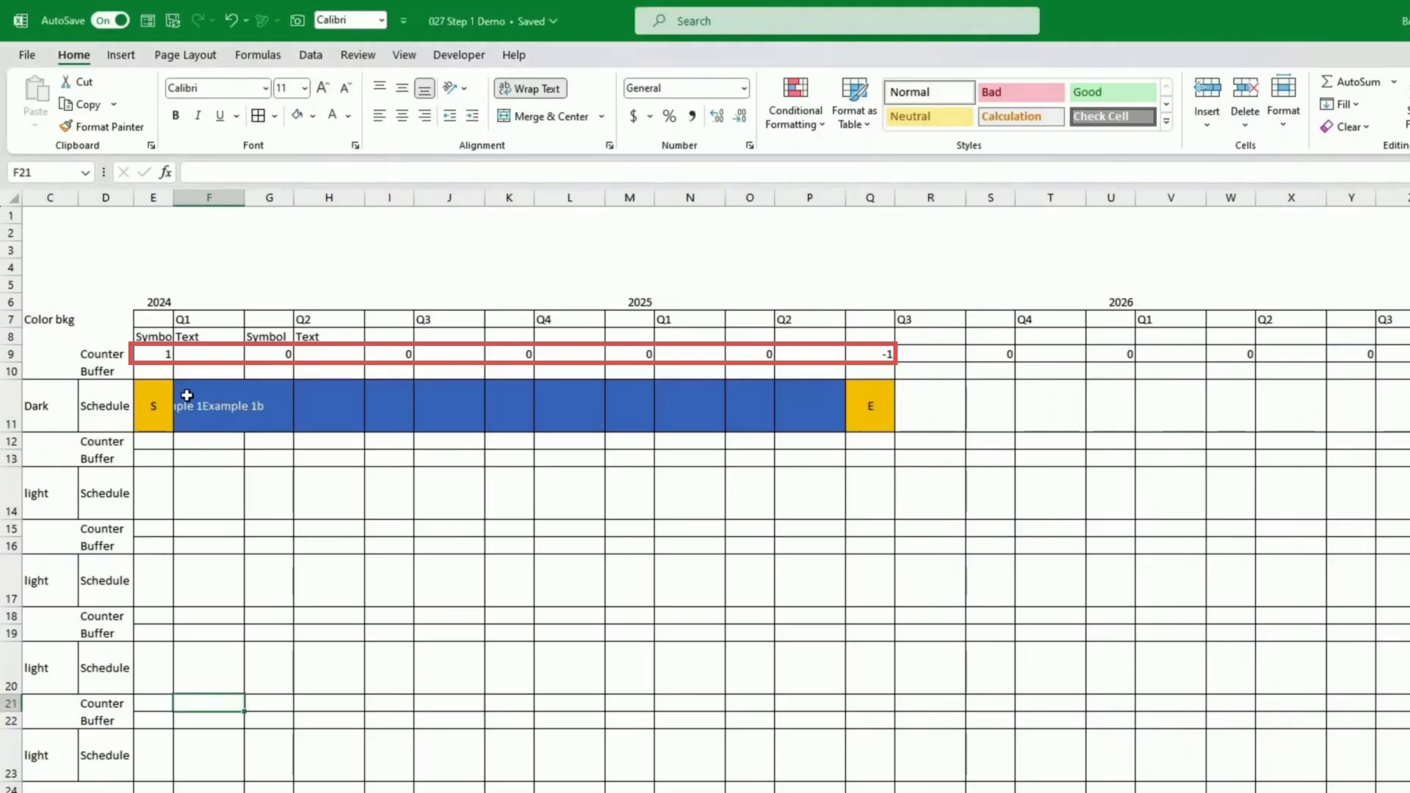
Step: Edit the Dark conditional formatting rule of the first schedule row so its formula reads =AND(SUM($E9:E9)=1,$C11="Dark")
left_click(154, 409)
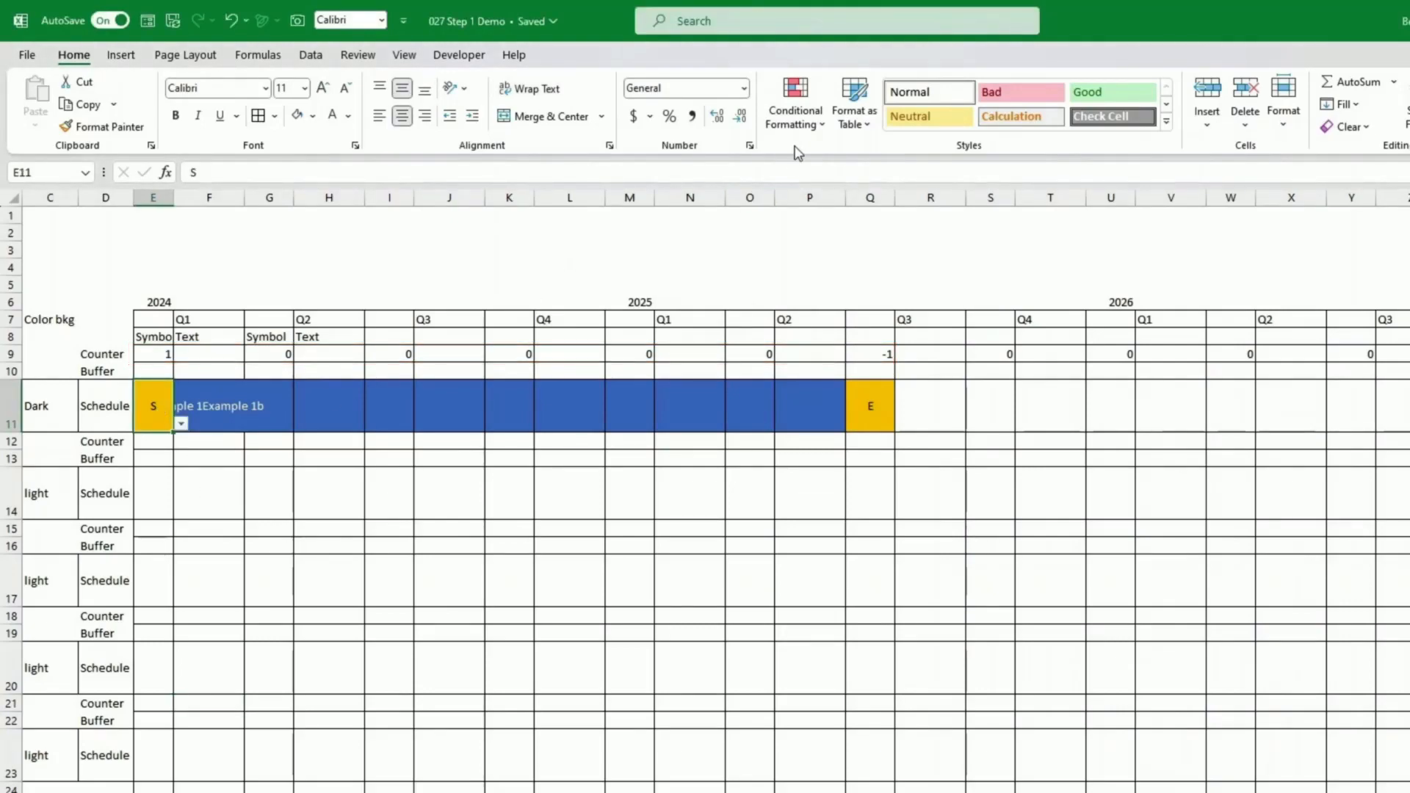
left_click(796, 121)
left_click(828, 400)
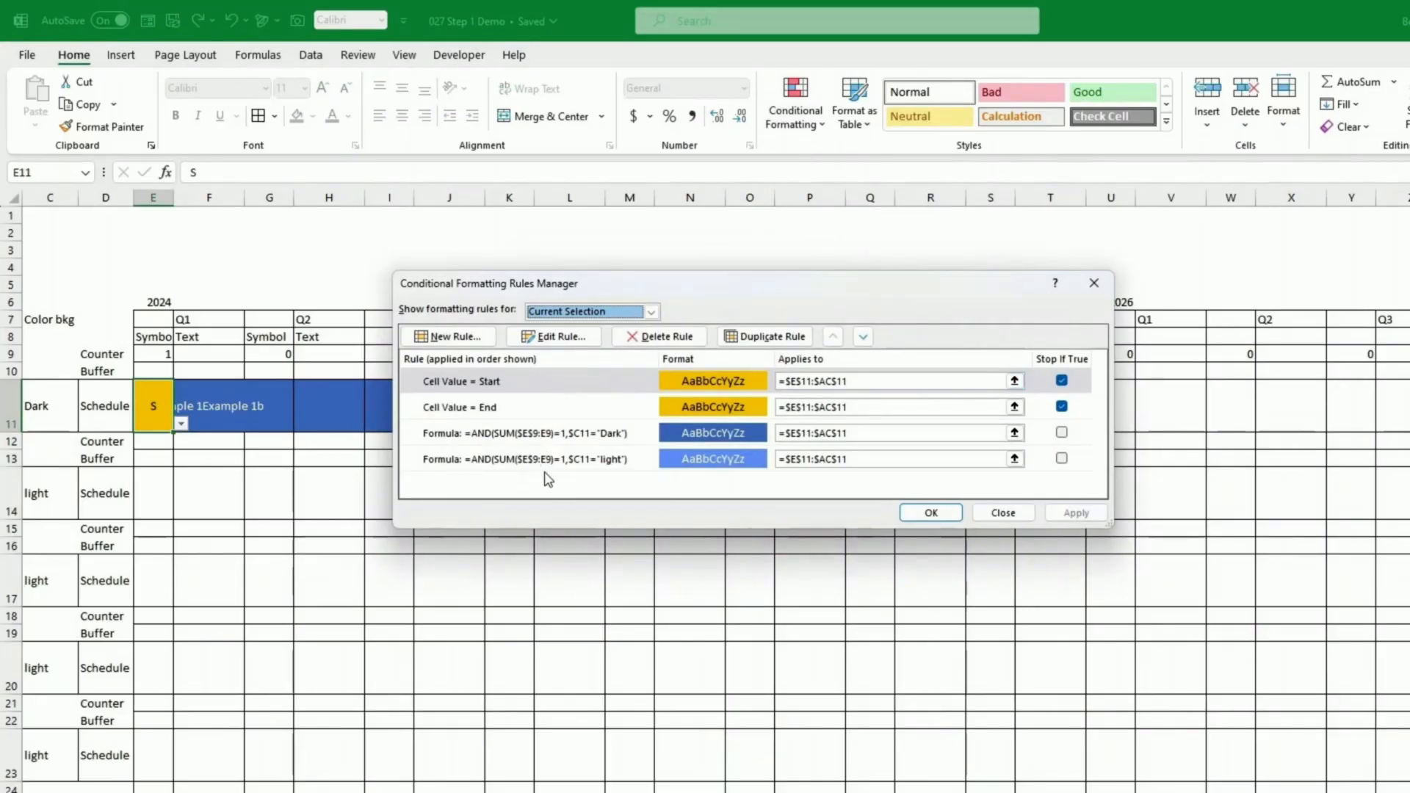
left_click(580, 433)
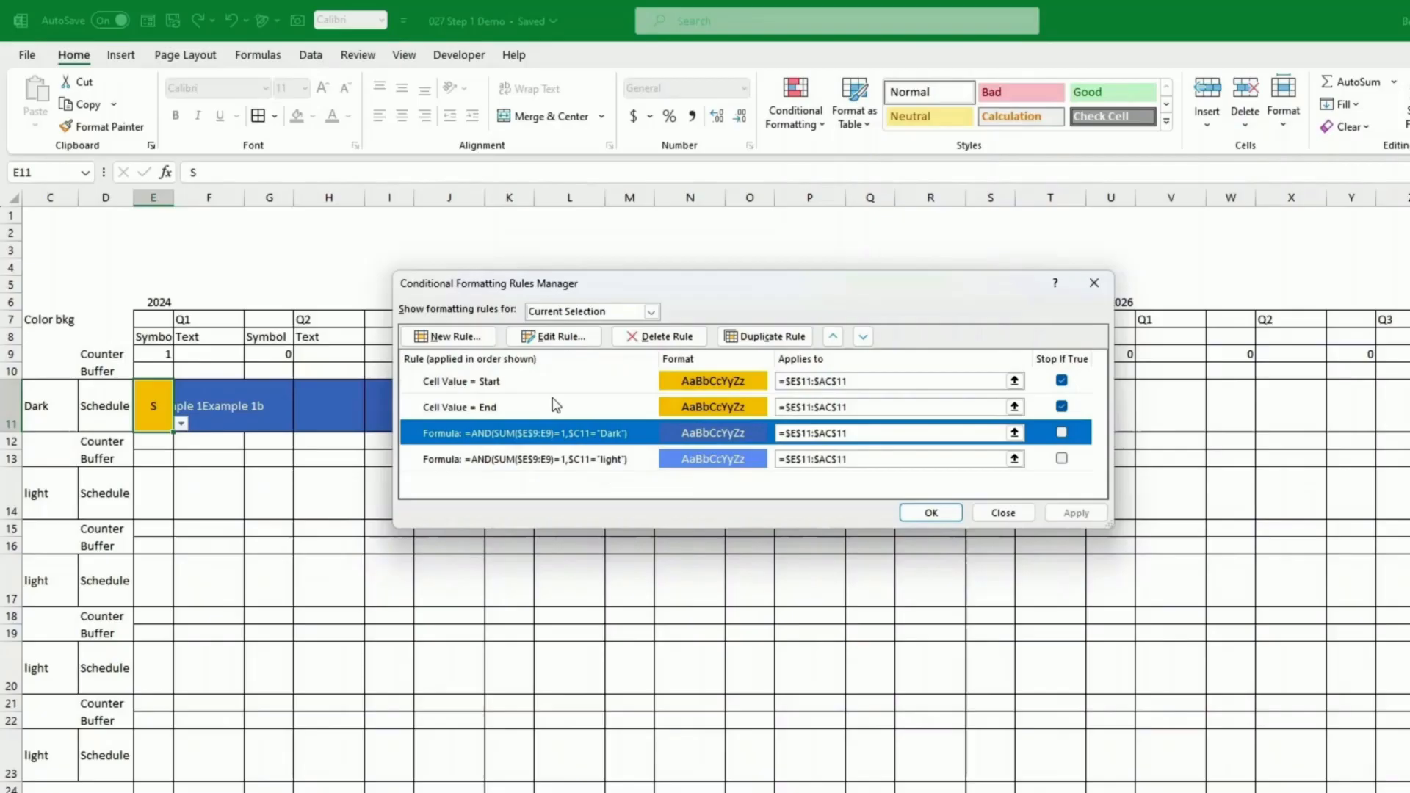
left_click(556, 336)
left_click(565, 453)
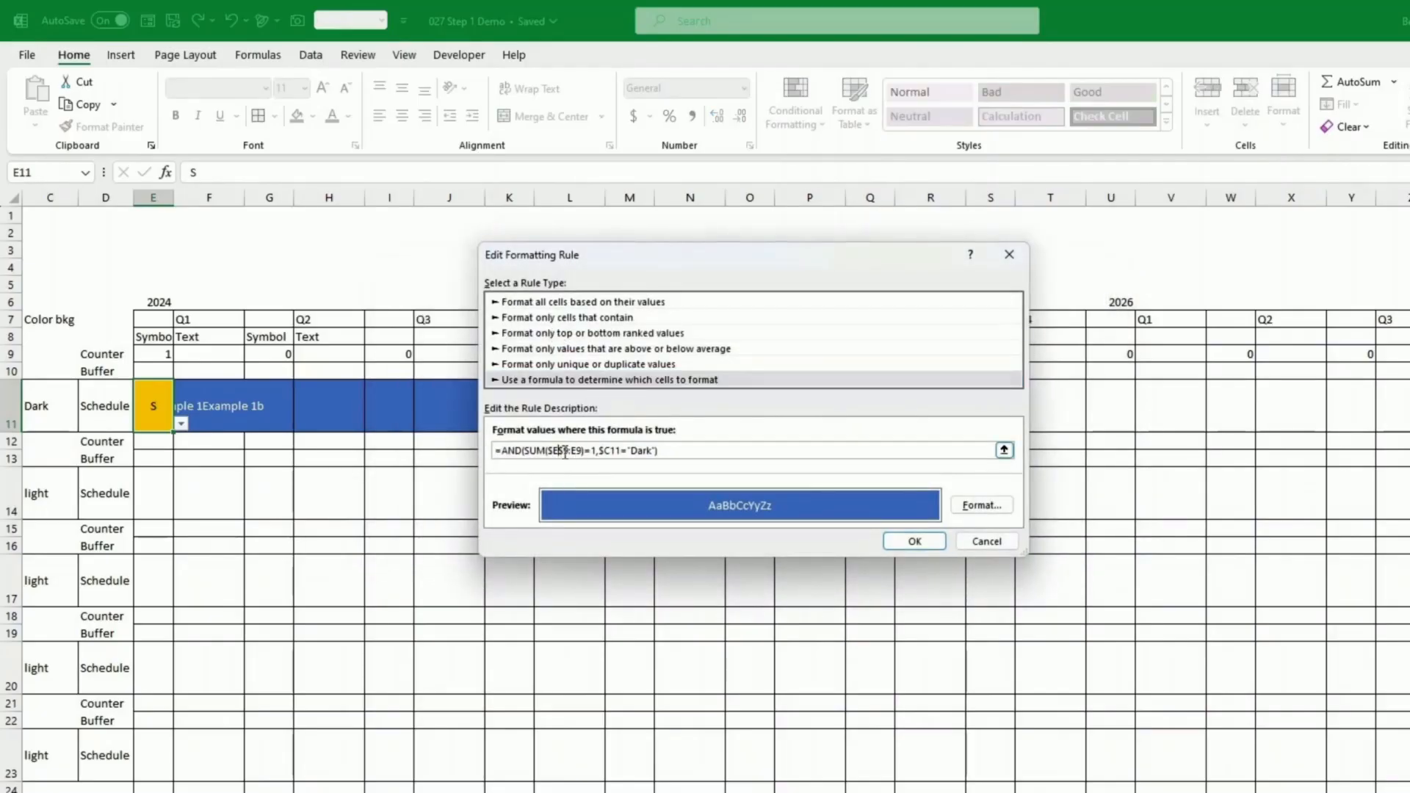
key("BackSpace")
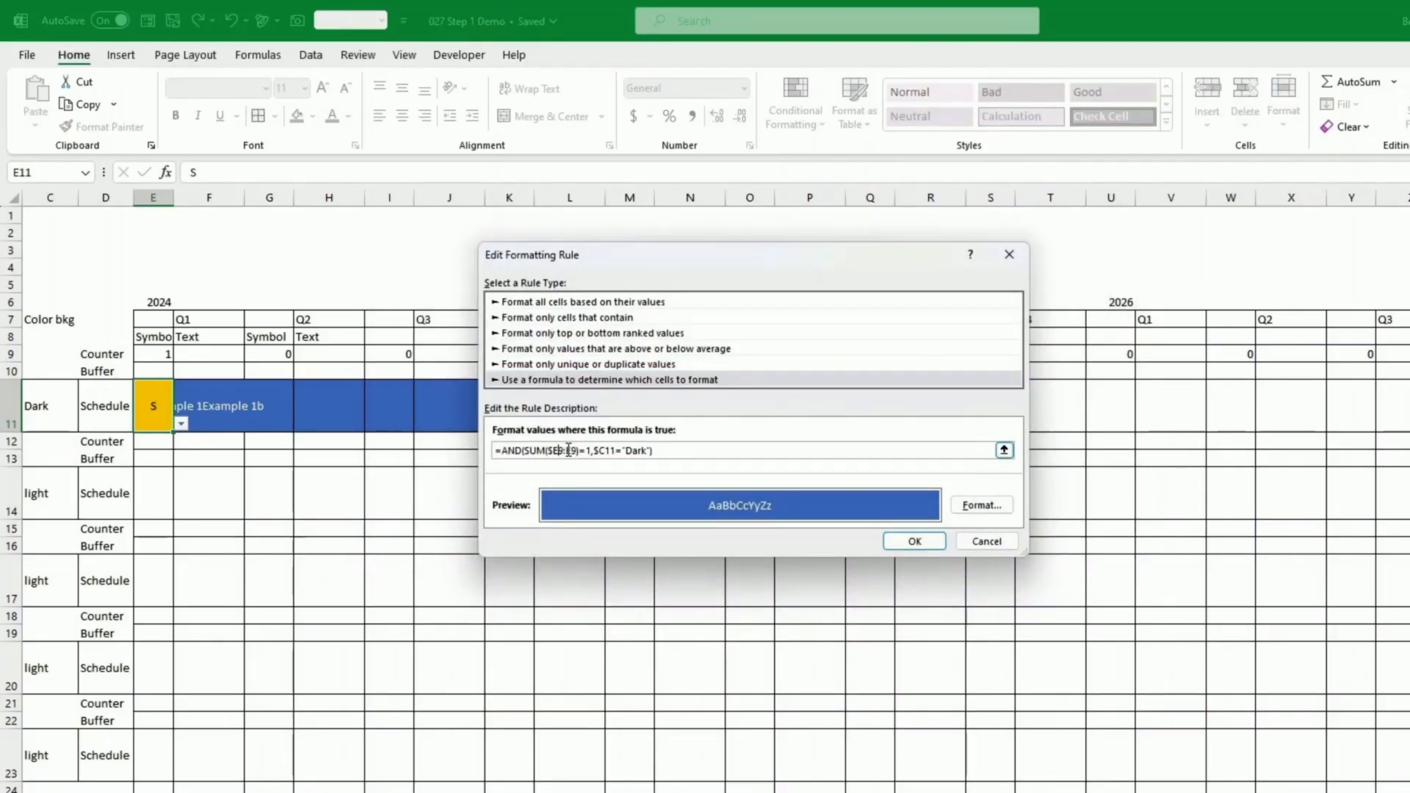
left_click(913, 544)
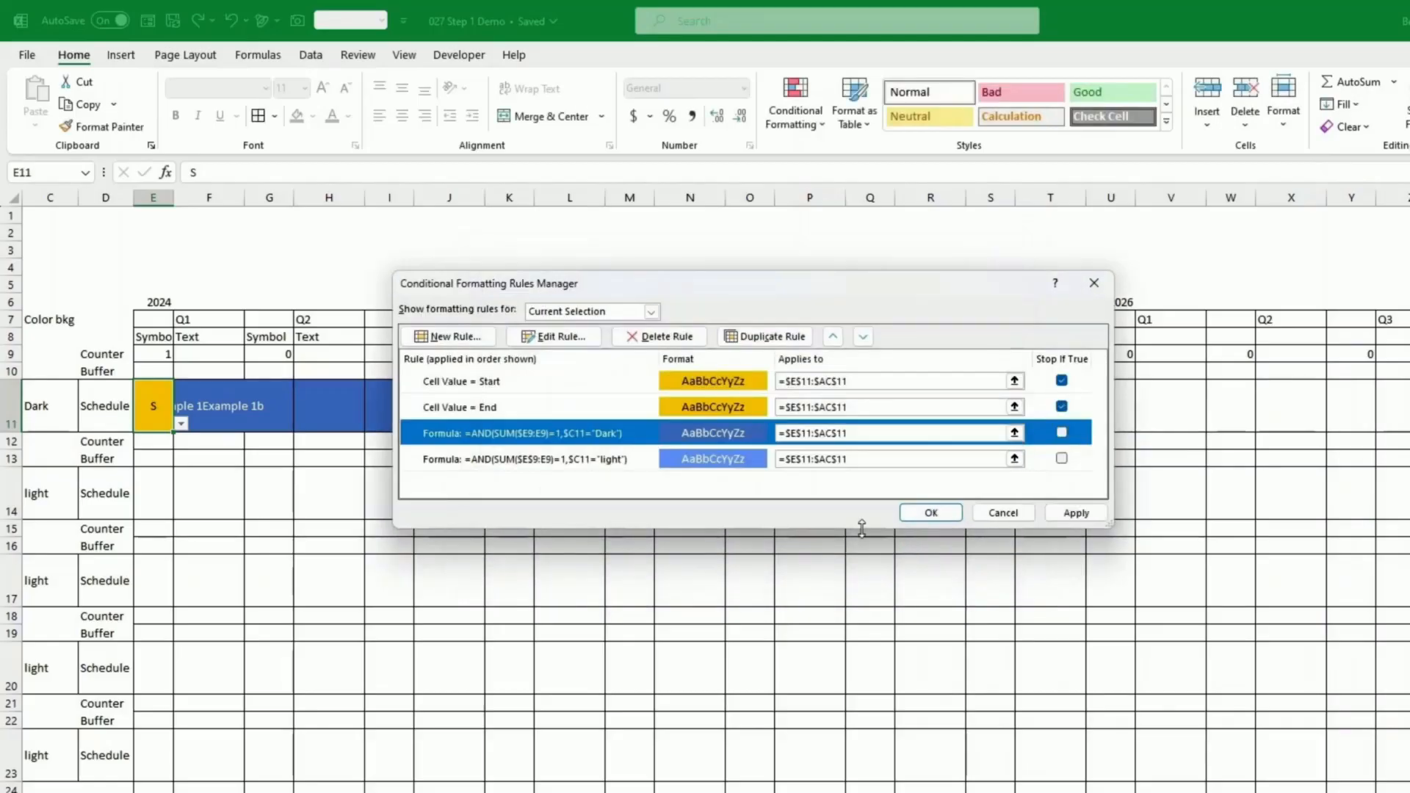
Step: Edit the light rule's formula to =AND(SUM($E9:E9)=1,$C11="light") and apply the conditional formatting changes
left_click(585, 463)
left_click(556, 337)
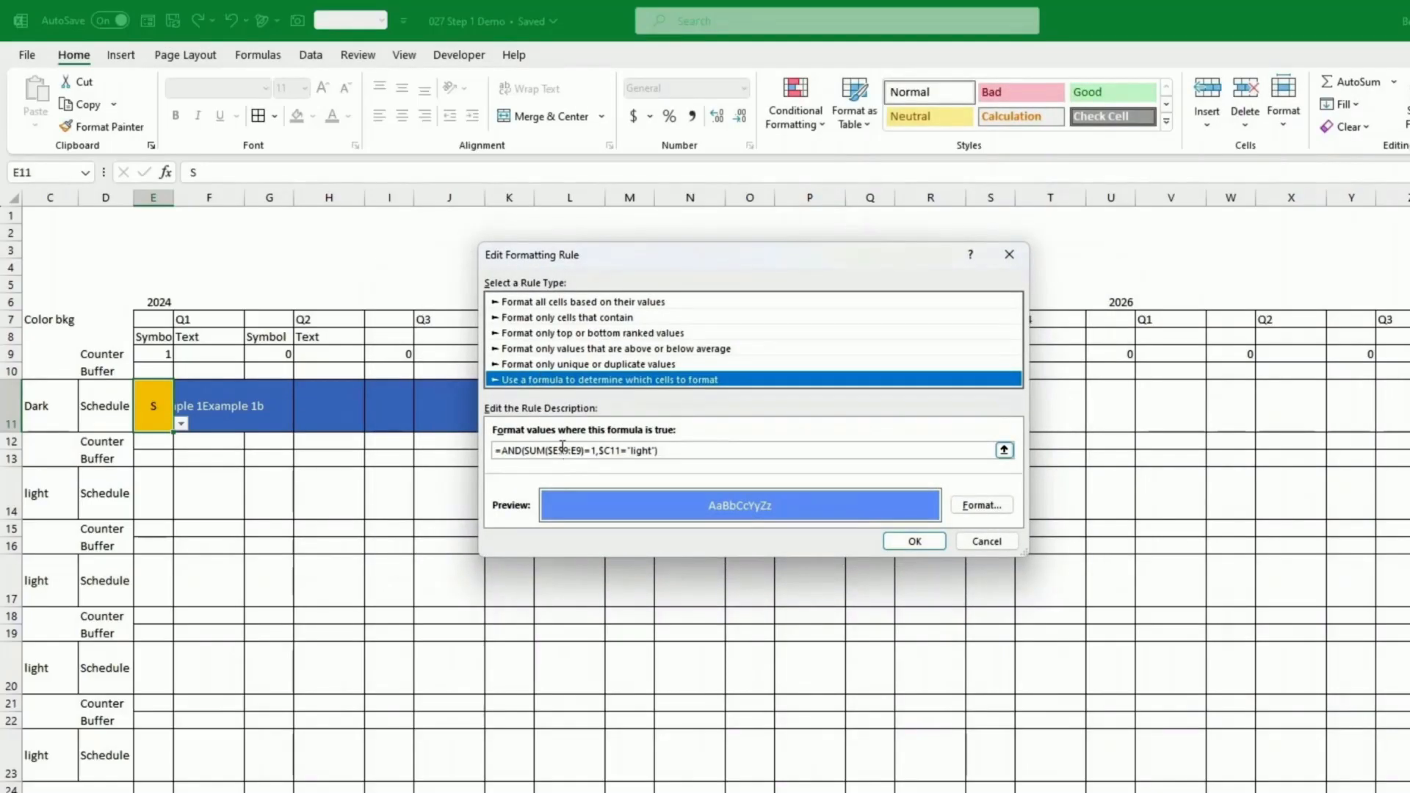
left_click(563, 450)
key("BackSpace")
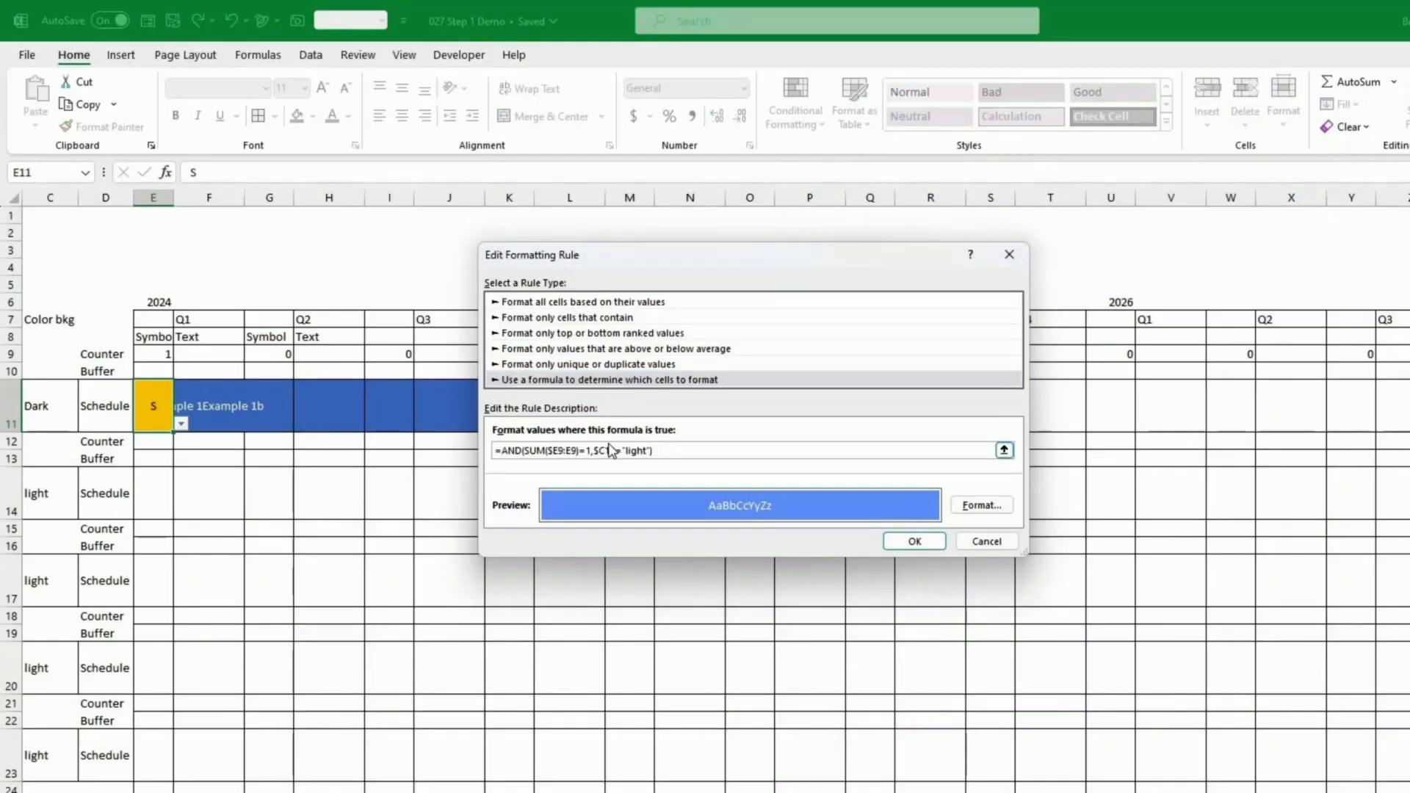
left_click(908, 544)
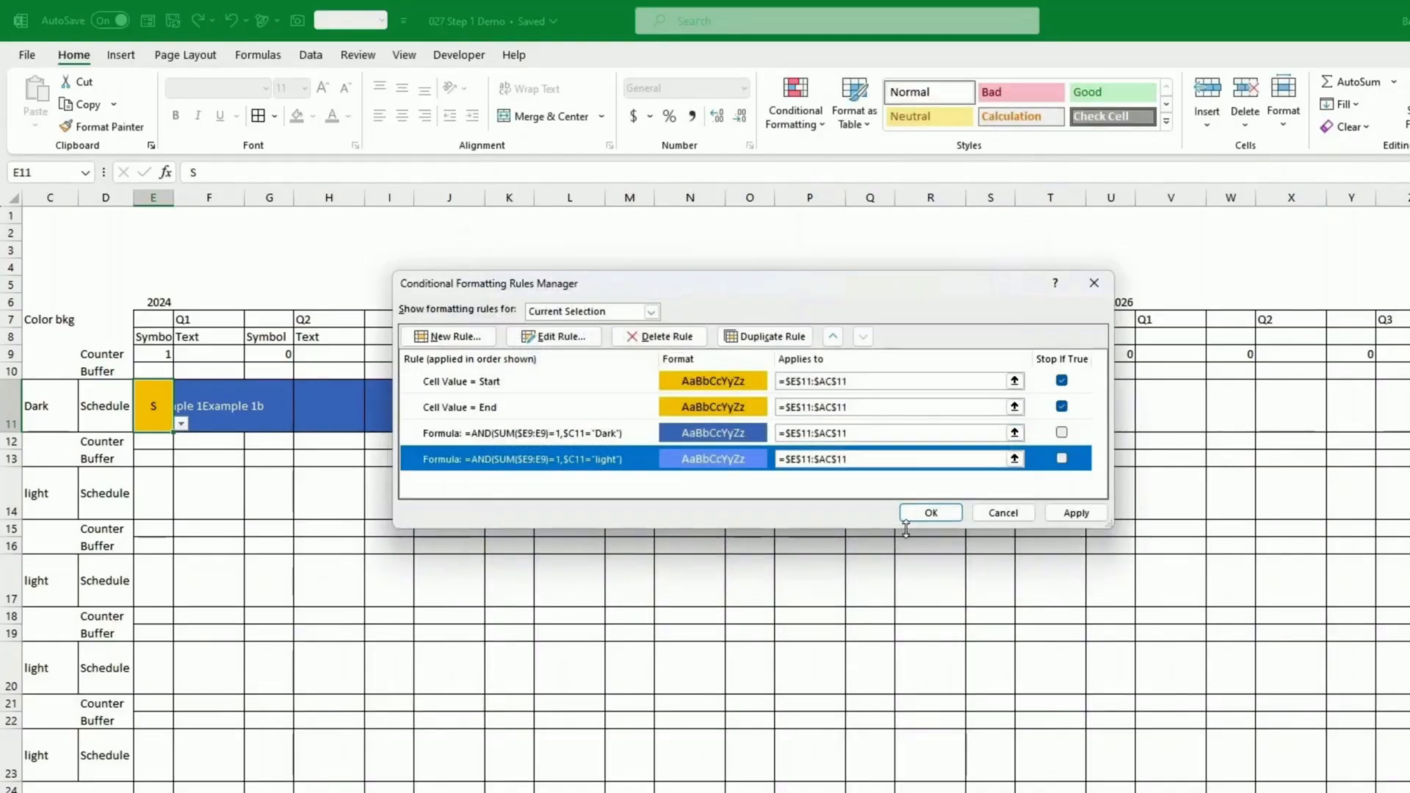
left_click(927, 514)
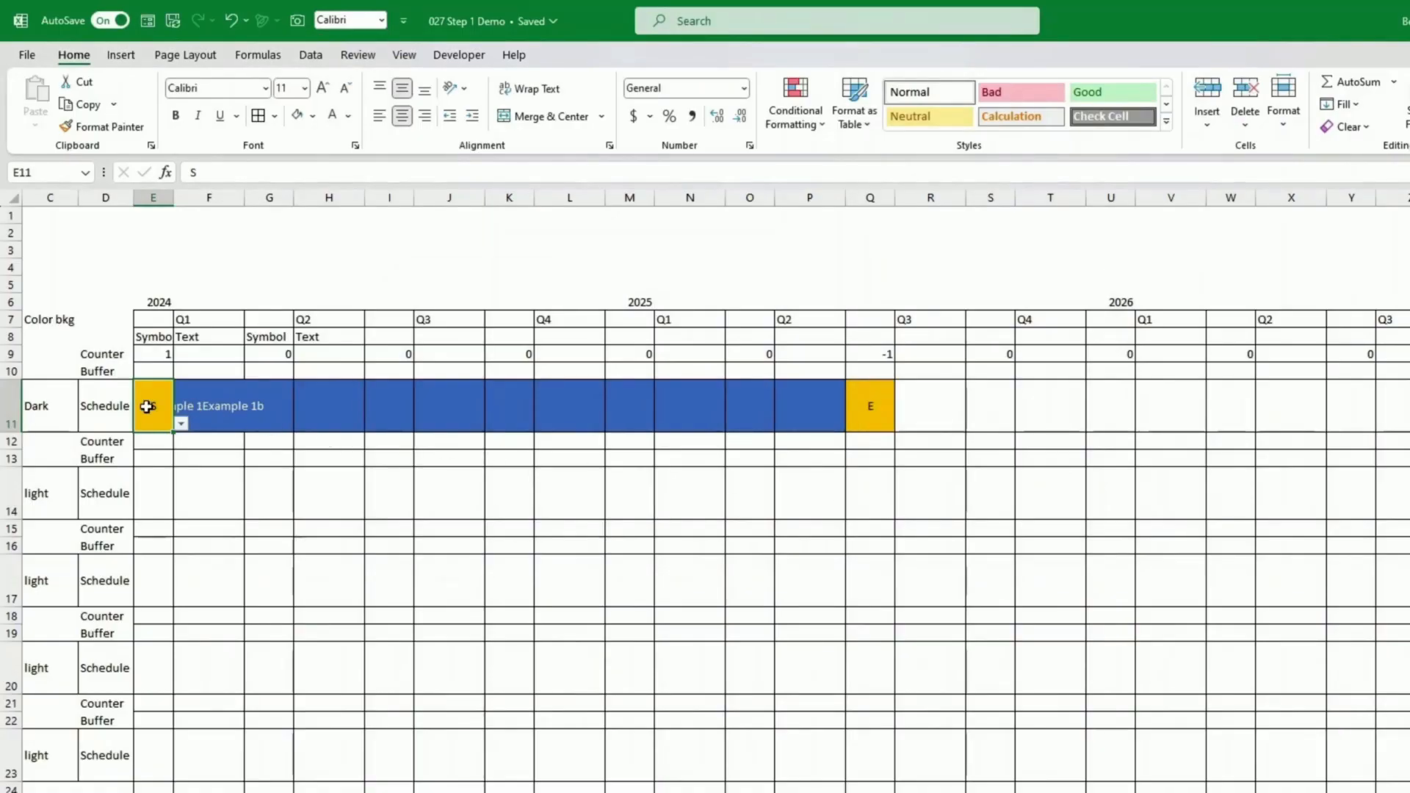
Step: Copy the first schedule row's quarter cells from E11 rightward into schedule rows 14, 17, 20 and 23
left_click_drag(148, 406, 1407, 415)
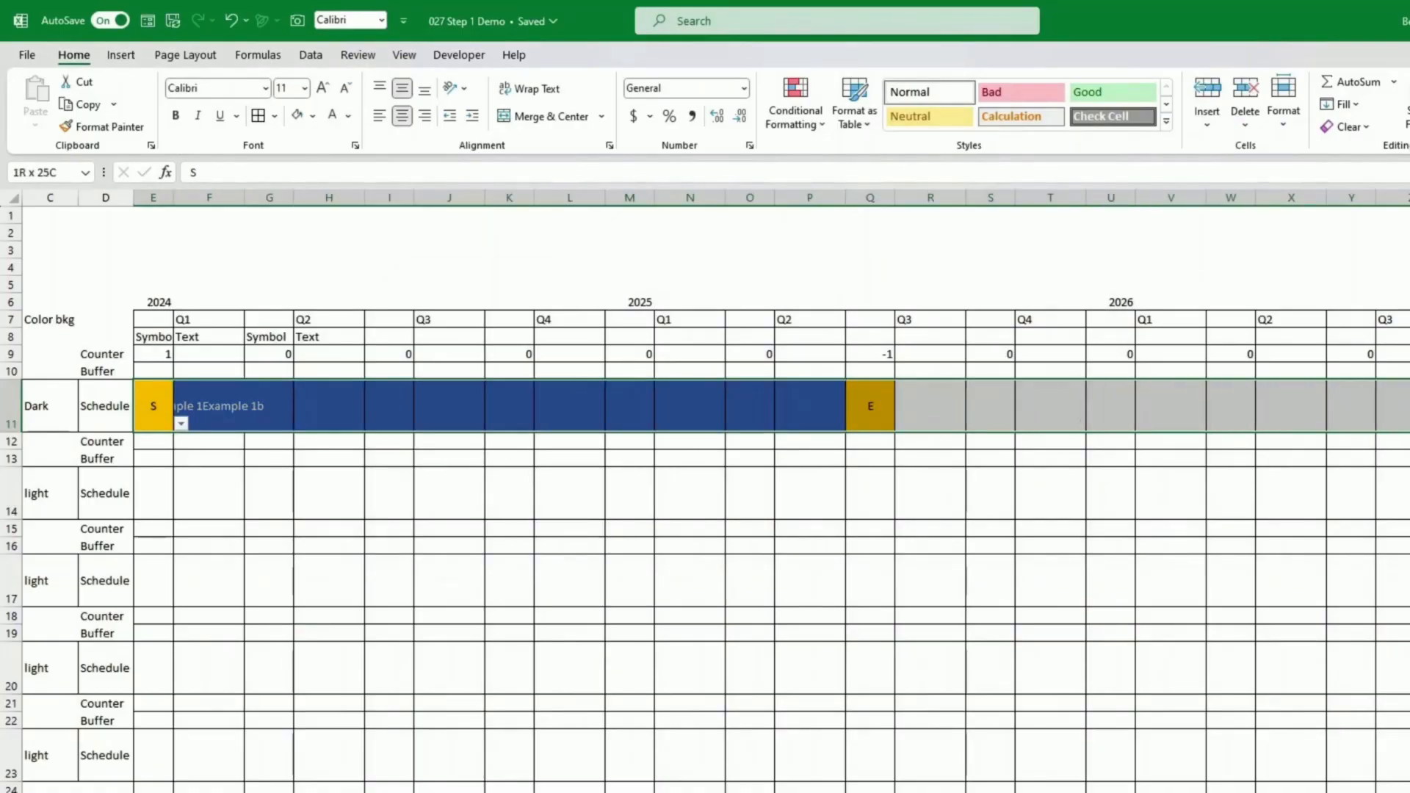
key("ctrl+c")
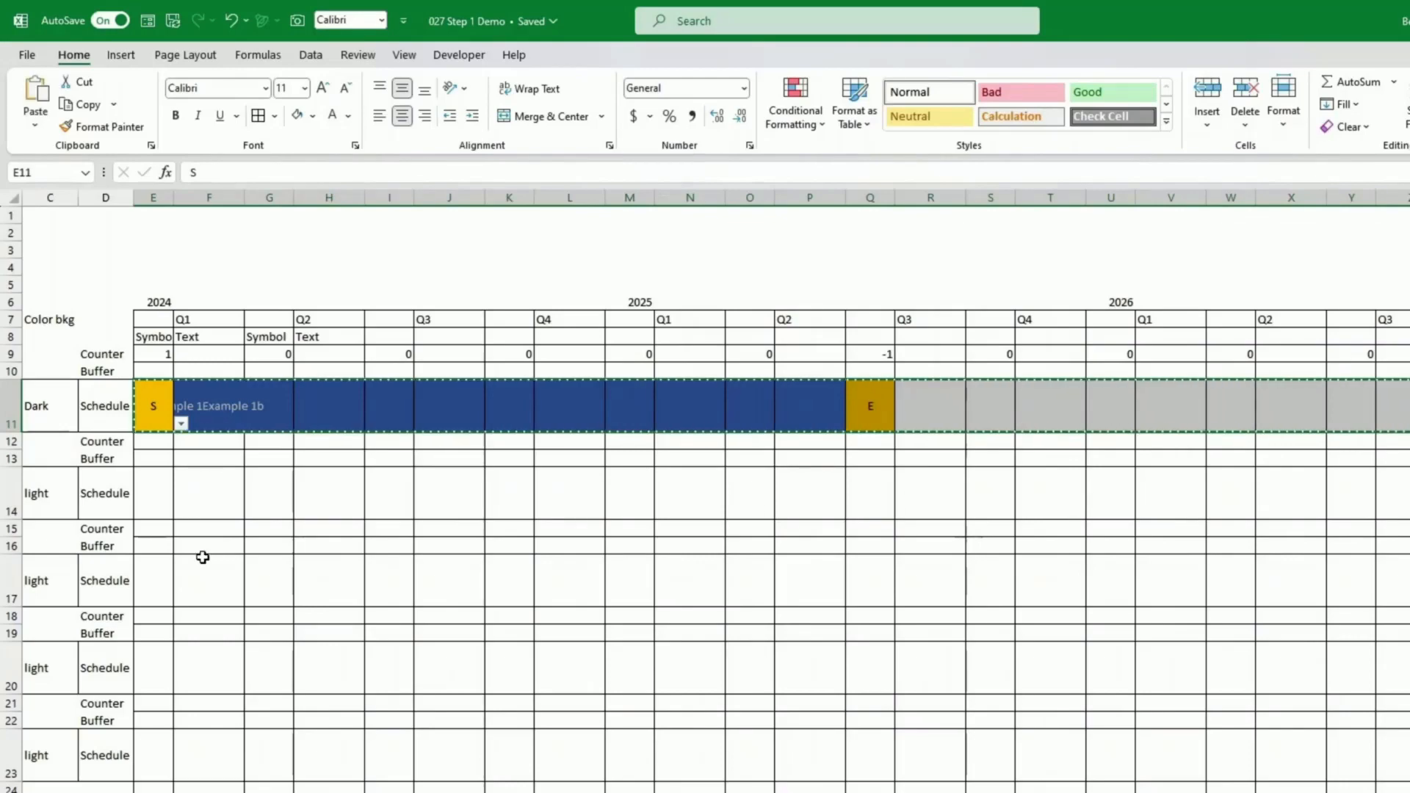
left_click(148, 498)
key("ctrl+v")
left_click(155, 580)
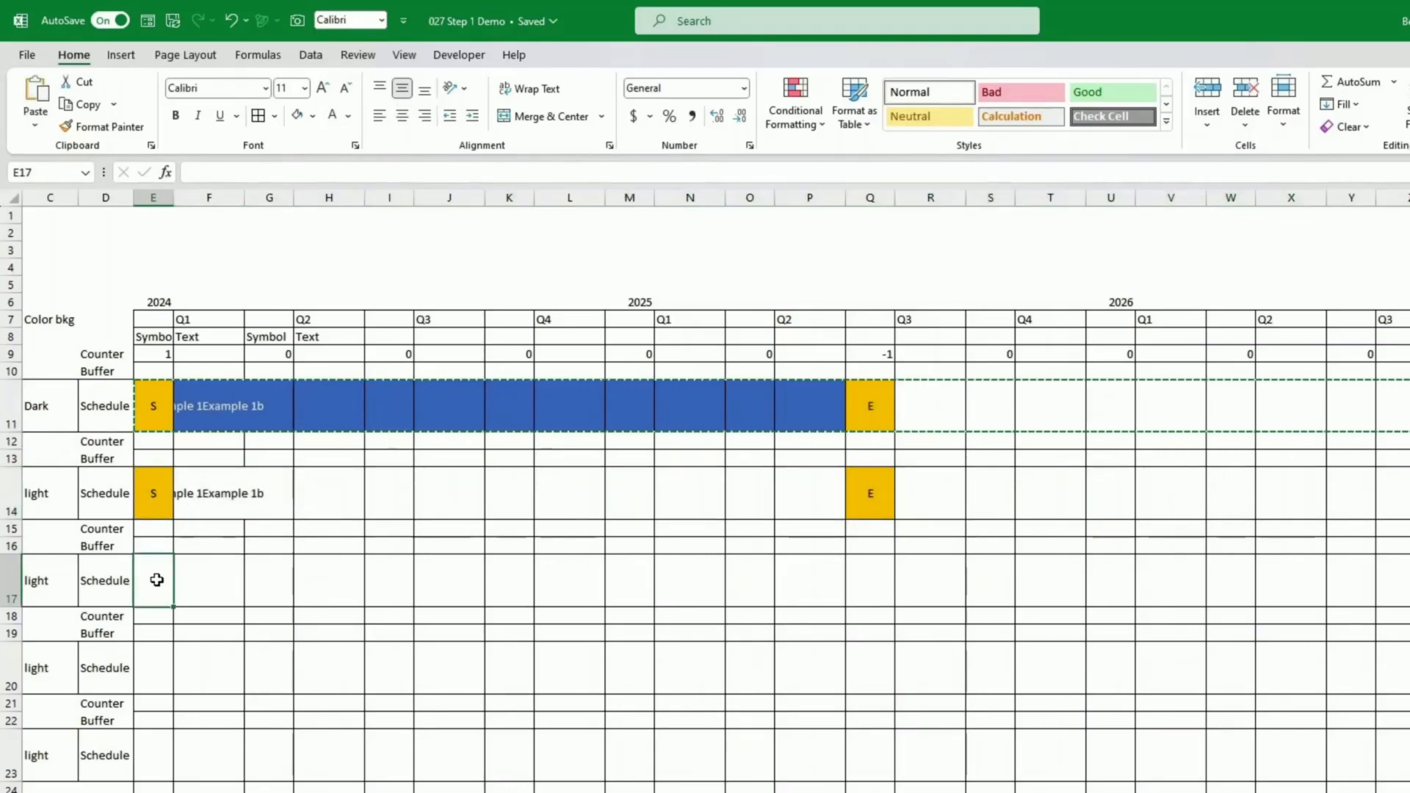
key("ctrl+v")
left_click(147, 661)
key("ctrl+v")
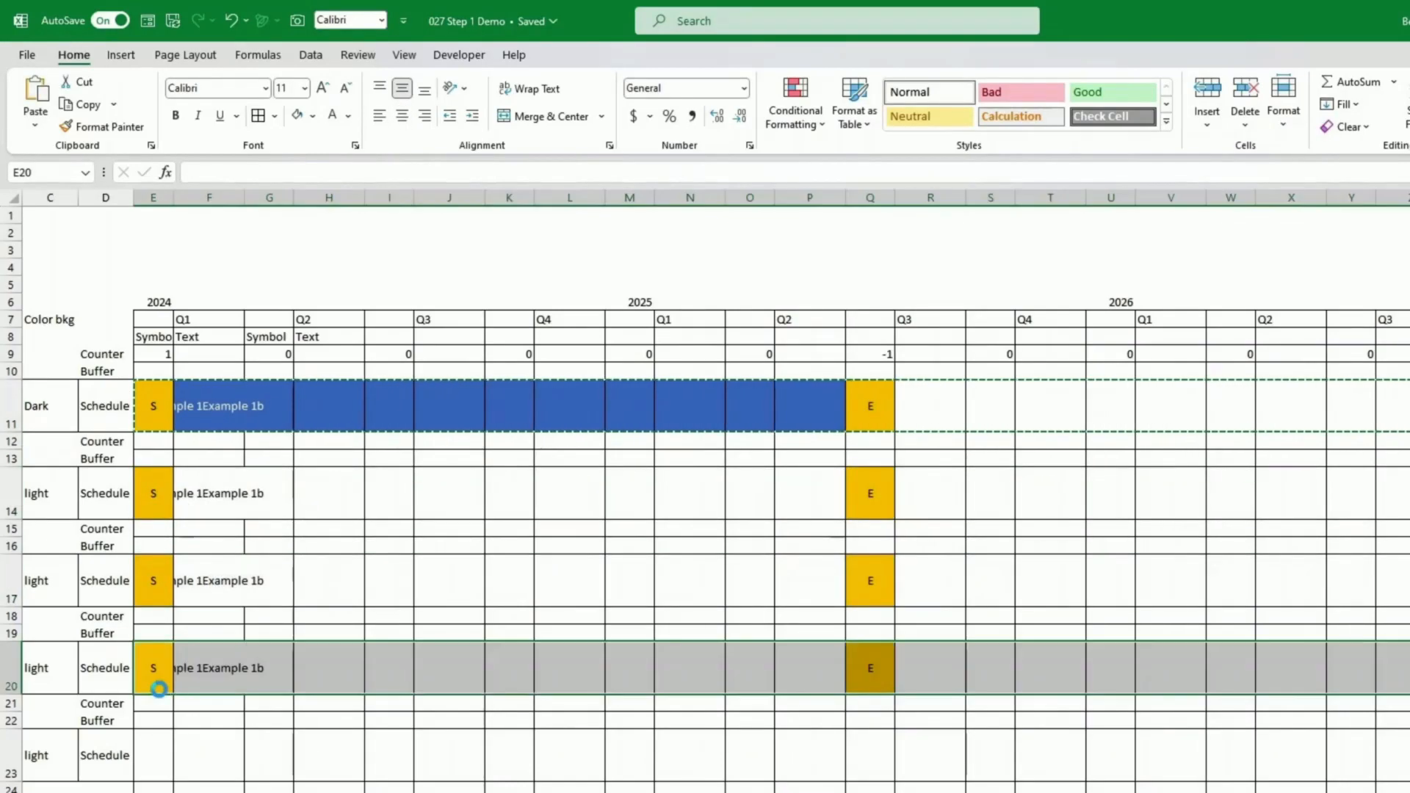
left_click(151, 754)
key("ctrl+v")
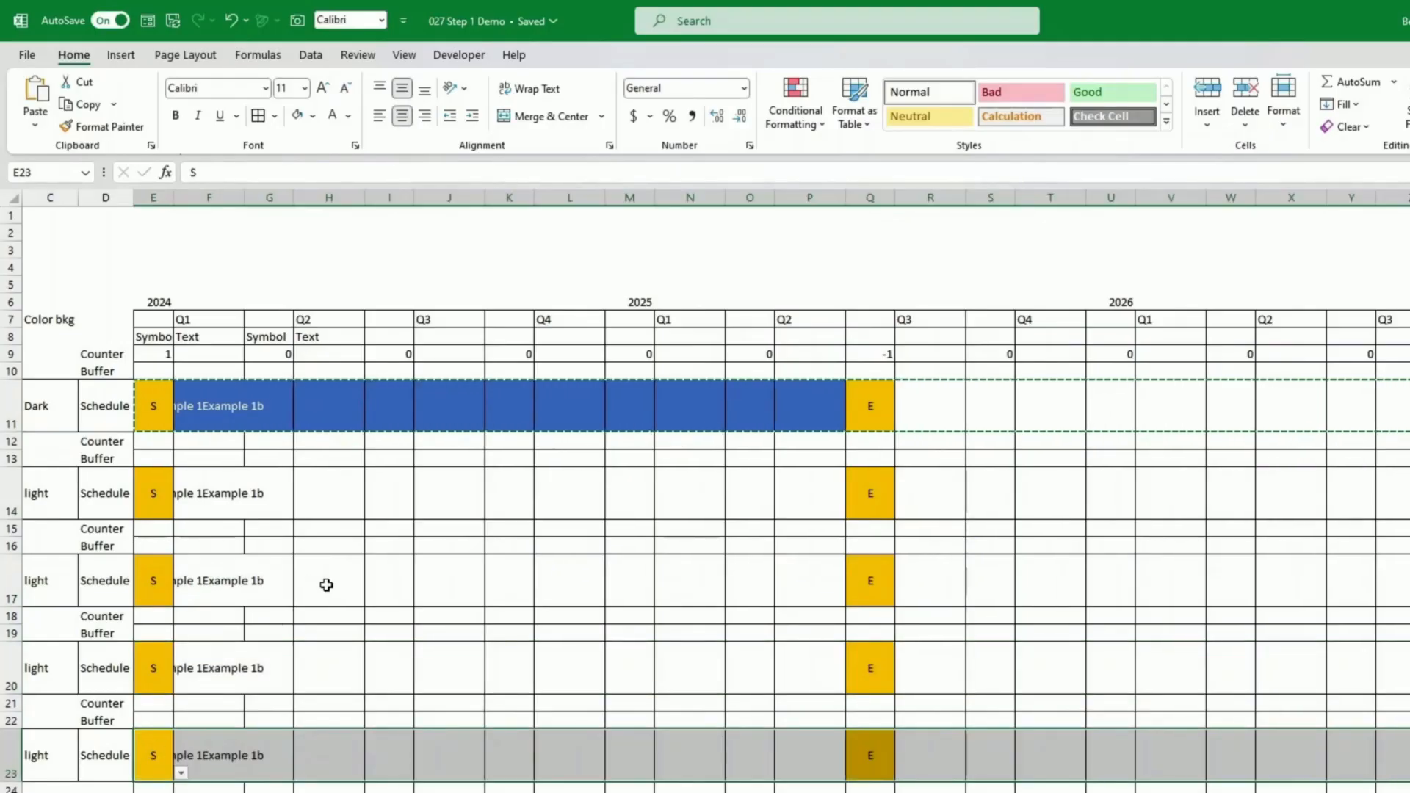
Step: Copy the counter formulas of row 9 from column E rightward into counter rows 12, 15, 18 and 21
left_click_drag(155, 354, 1407, 356)
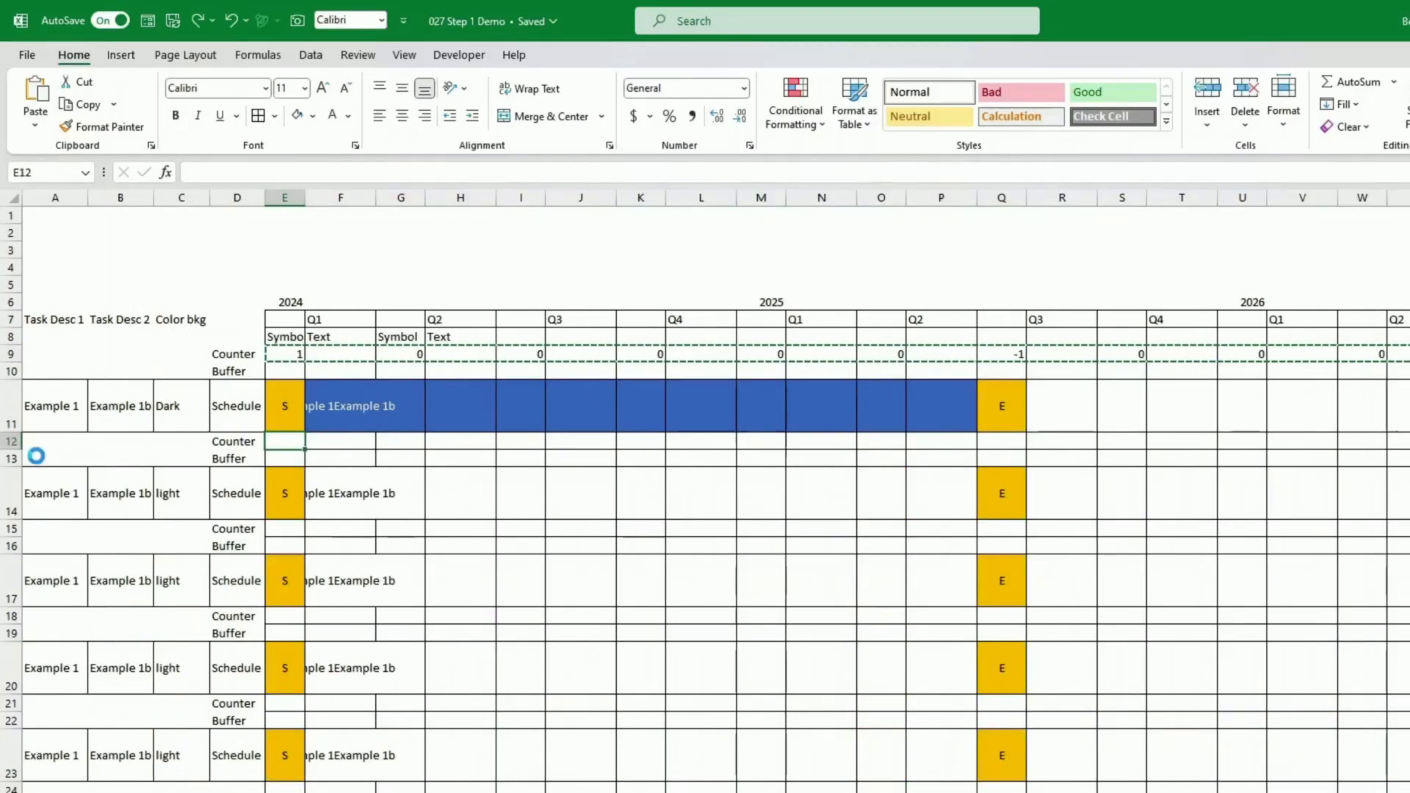
key("ctrl+v")
key("Down")
key("Down")
key("Down")
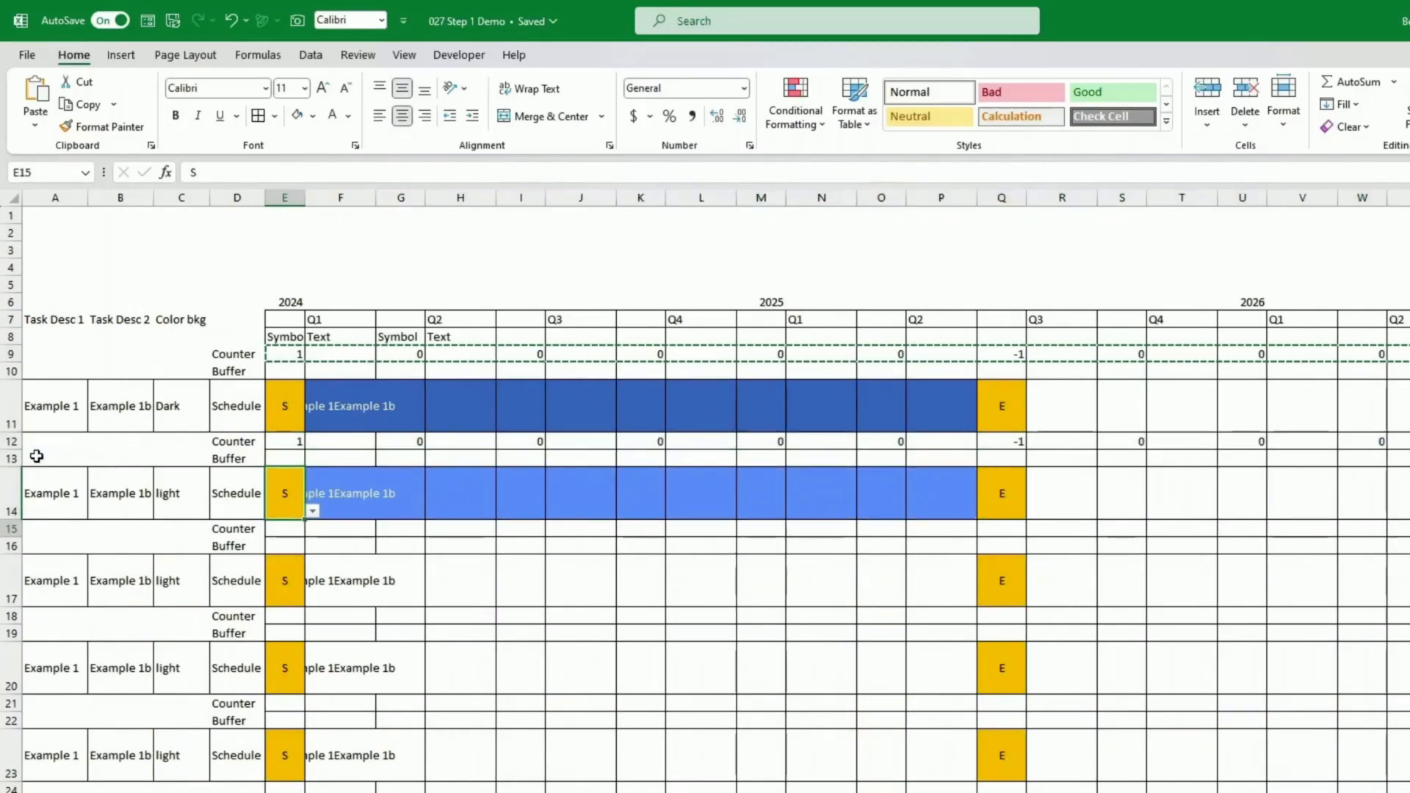
key("ctrl+v")
key("Down")
key("Down")
key("Down")
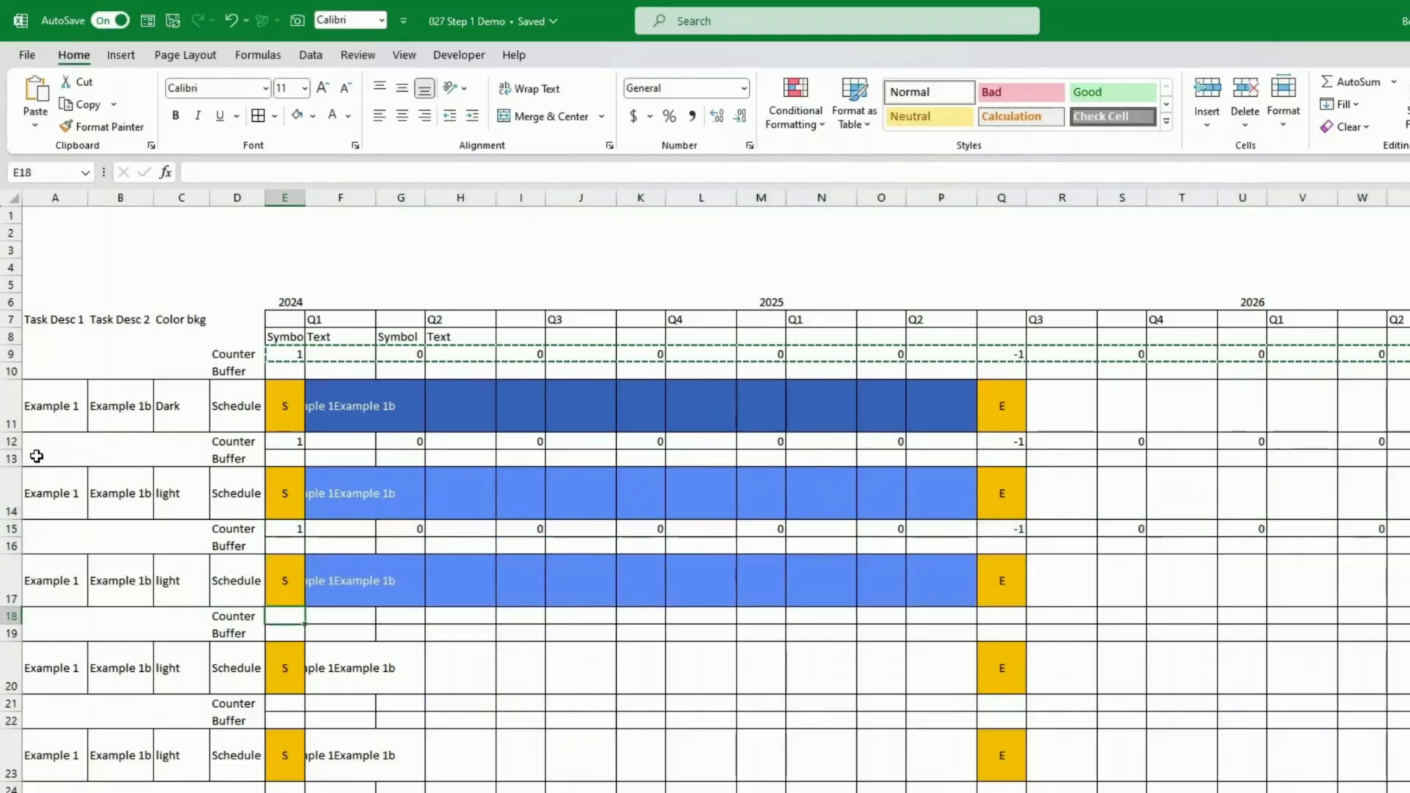
key("ctrl+v")
key("Down")
key("Down")
key("Down")
key("ctrl+v")
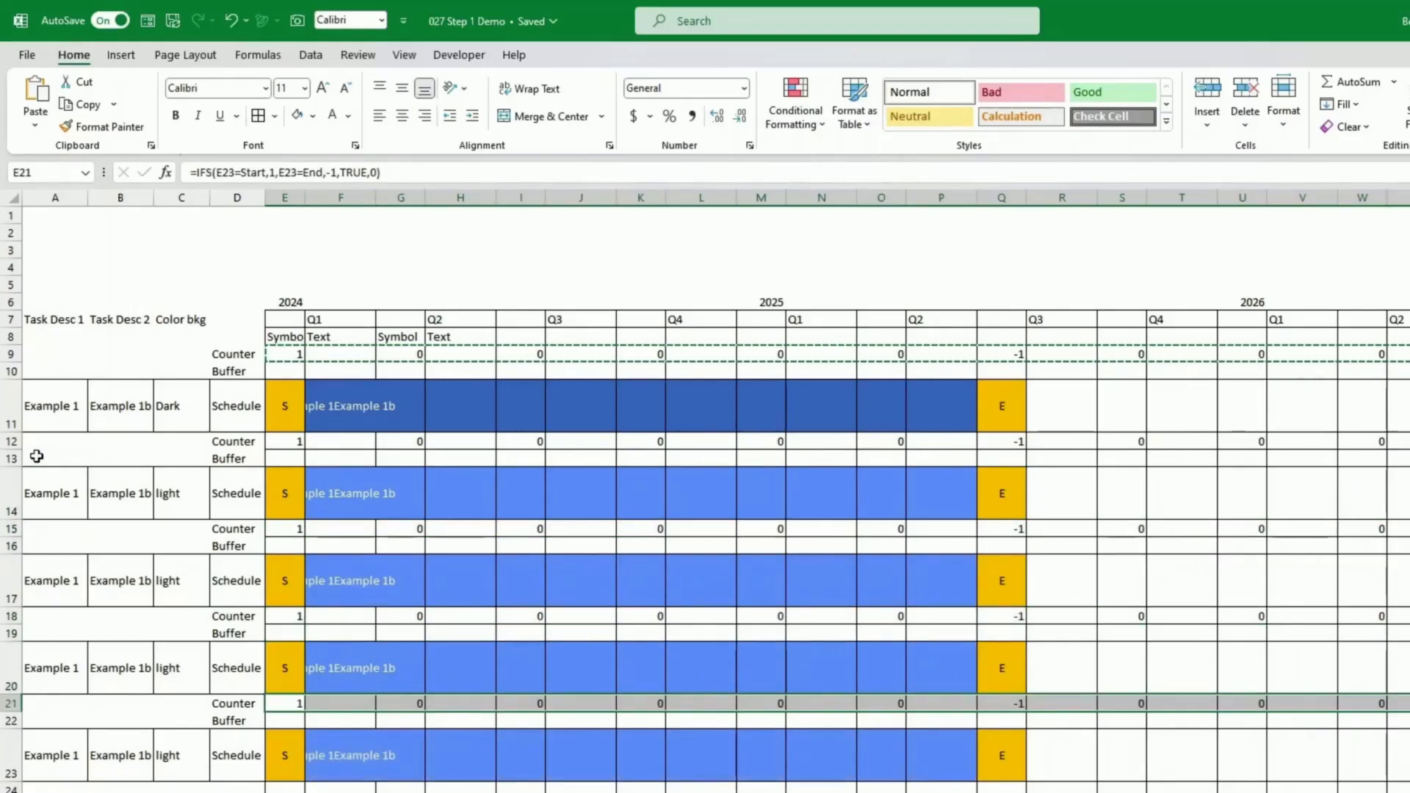
Step: Clear the Counter, Buffer and Schedule labels from column D
left_click(238, 337)
left_click_drag(264, 345, 210, 775)
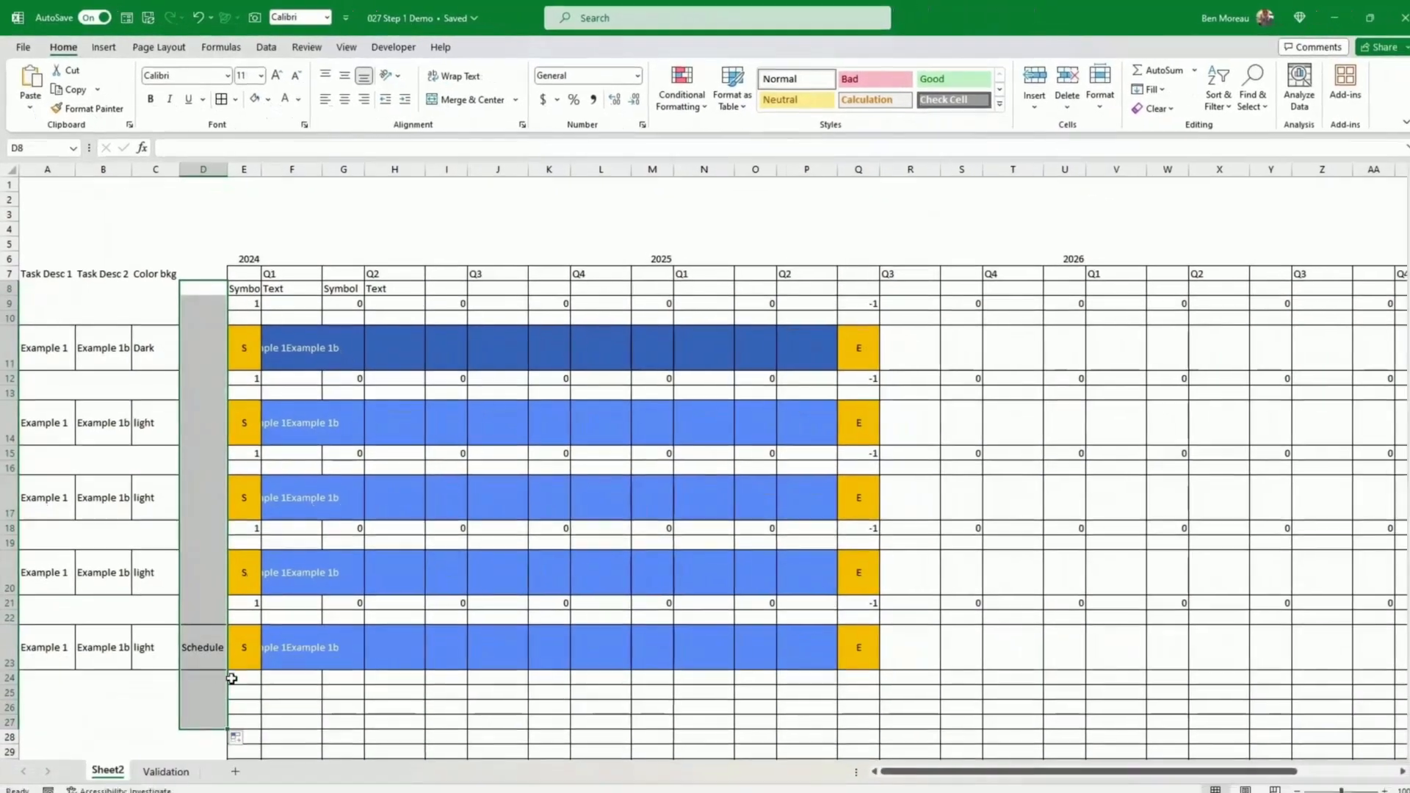
left_click(445, 501)
Step: Fill the blank header cell E7 beside the first Q1 with a lighter blue theme color
left_click(250, 293)
left_click(288, 106)
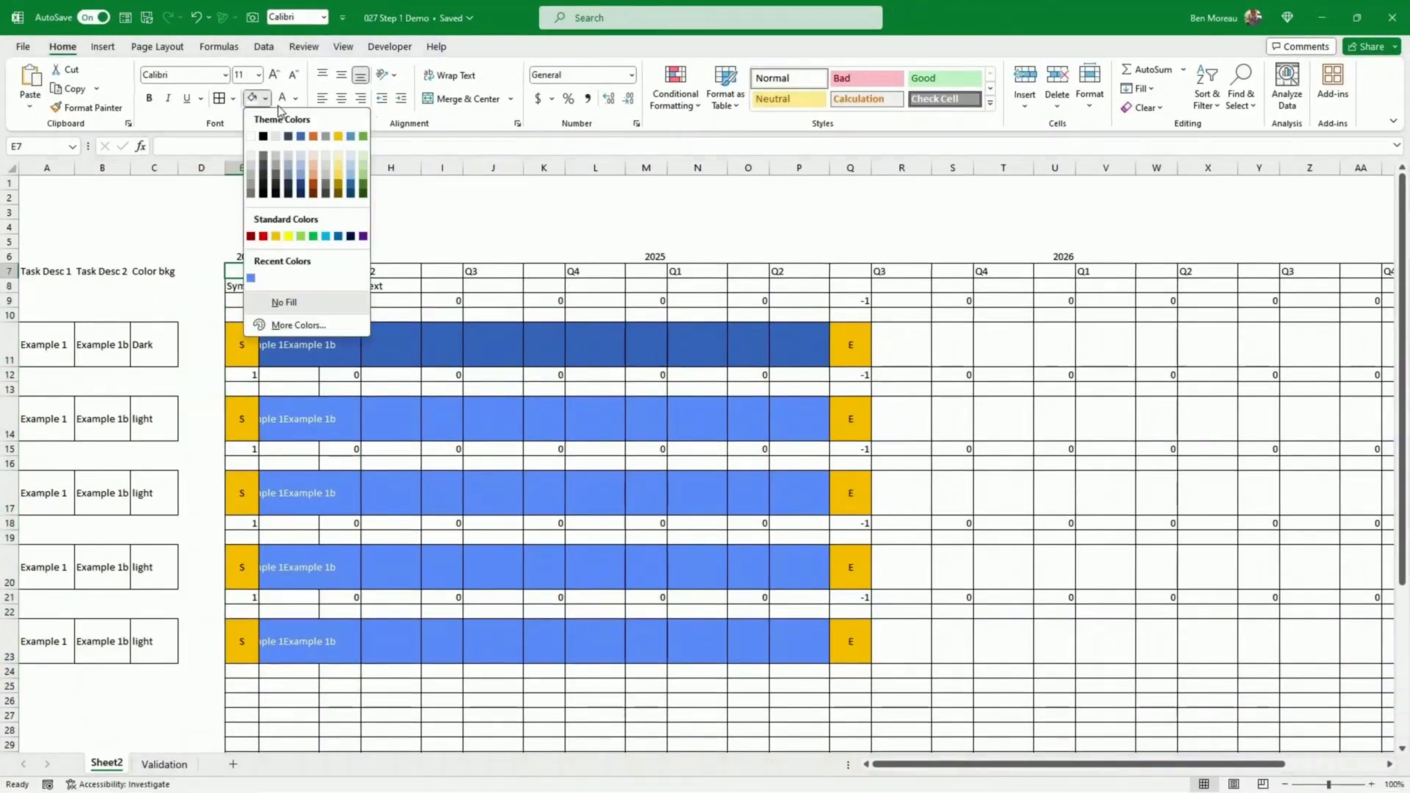
left_click(300, 174)
Step: Format the first Q1 header in F7 with a dark blue fill and bold, white, horizontally centered text
left_click(288, 271)
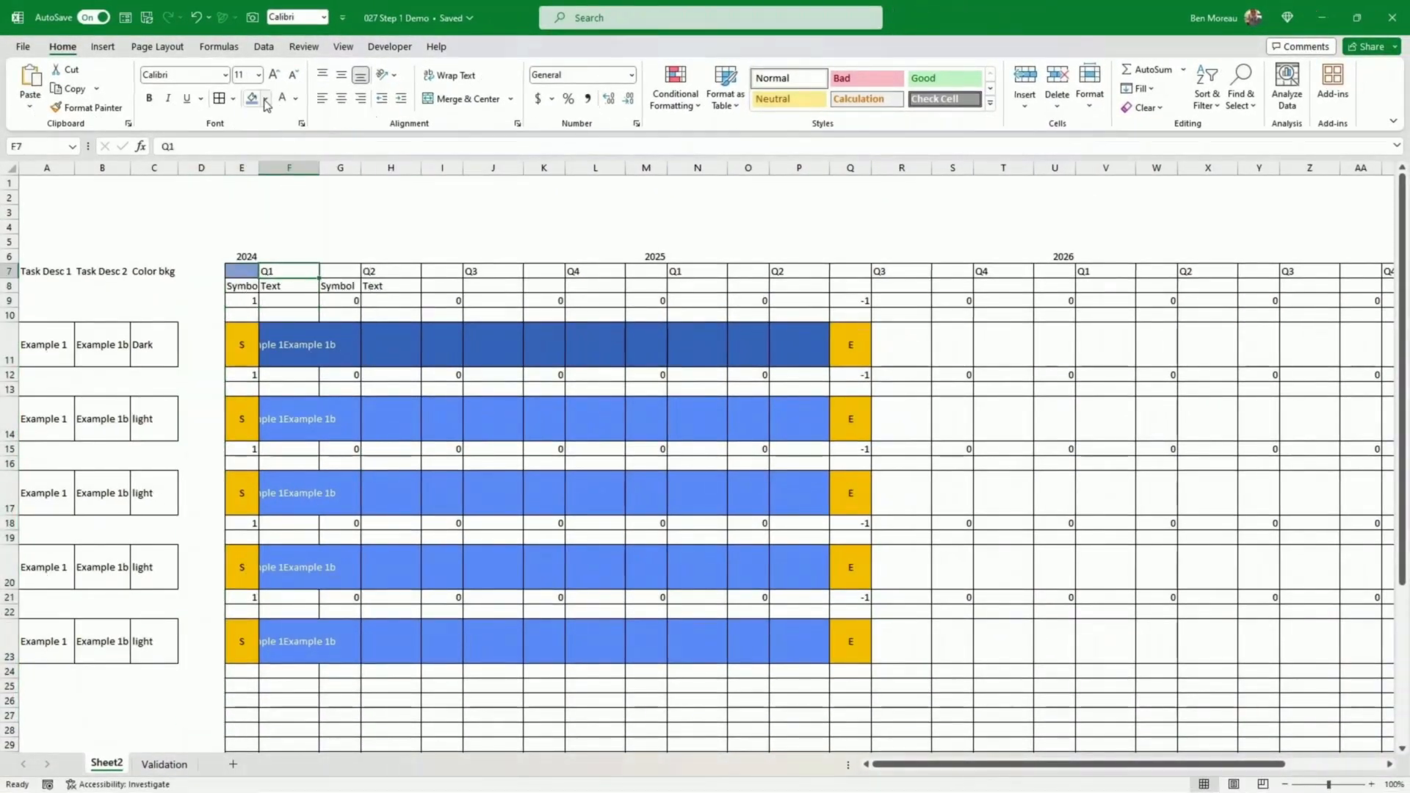
left_click(265, 98)
left_click(301, 194)
left_click(282, 98)
key("ctrl+b")
left_click(342, 98)
Step: Make row 7 taller, center the Q1 header vertically and enlarge its font
left_click_drag(16, 279, 16, 291)
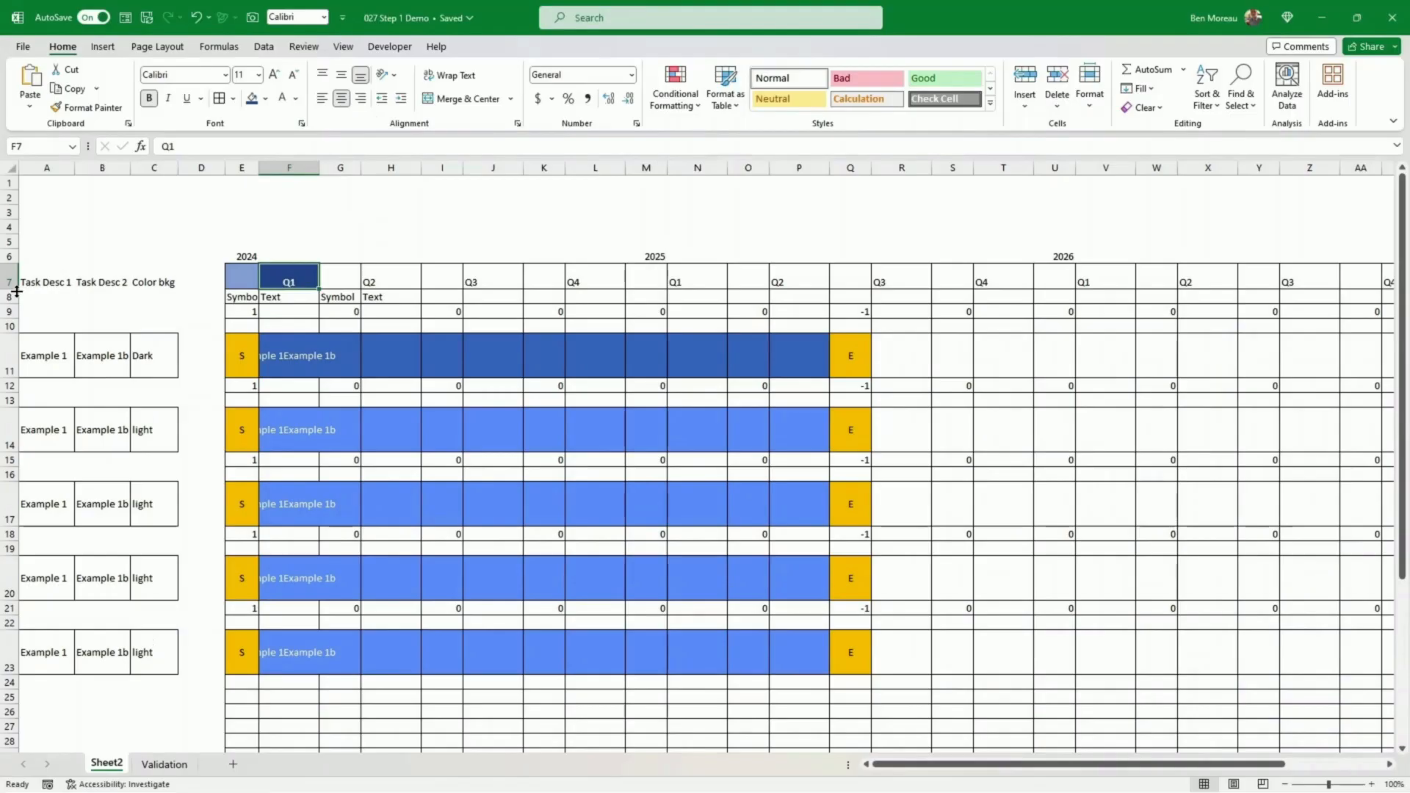
left_click(342, 76)
left_click(274, 76)
left_click(275, 75)
double_click(274, 76)
Step: Apply the E7:F7 header formatting to the remaining quarter headers of 2024, 2025 and 2026 in row 7
left_click(323, 357)
key("ctrl+c")
left_click(348, 280)
left_click_drag(244, 278, 580, 278)
right_click(348, 280)
left_click(462, 357)
left_click(88, 107)
left_click(441, 278)
double_click(88, 107)
left_click(646, 279)
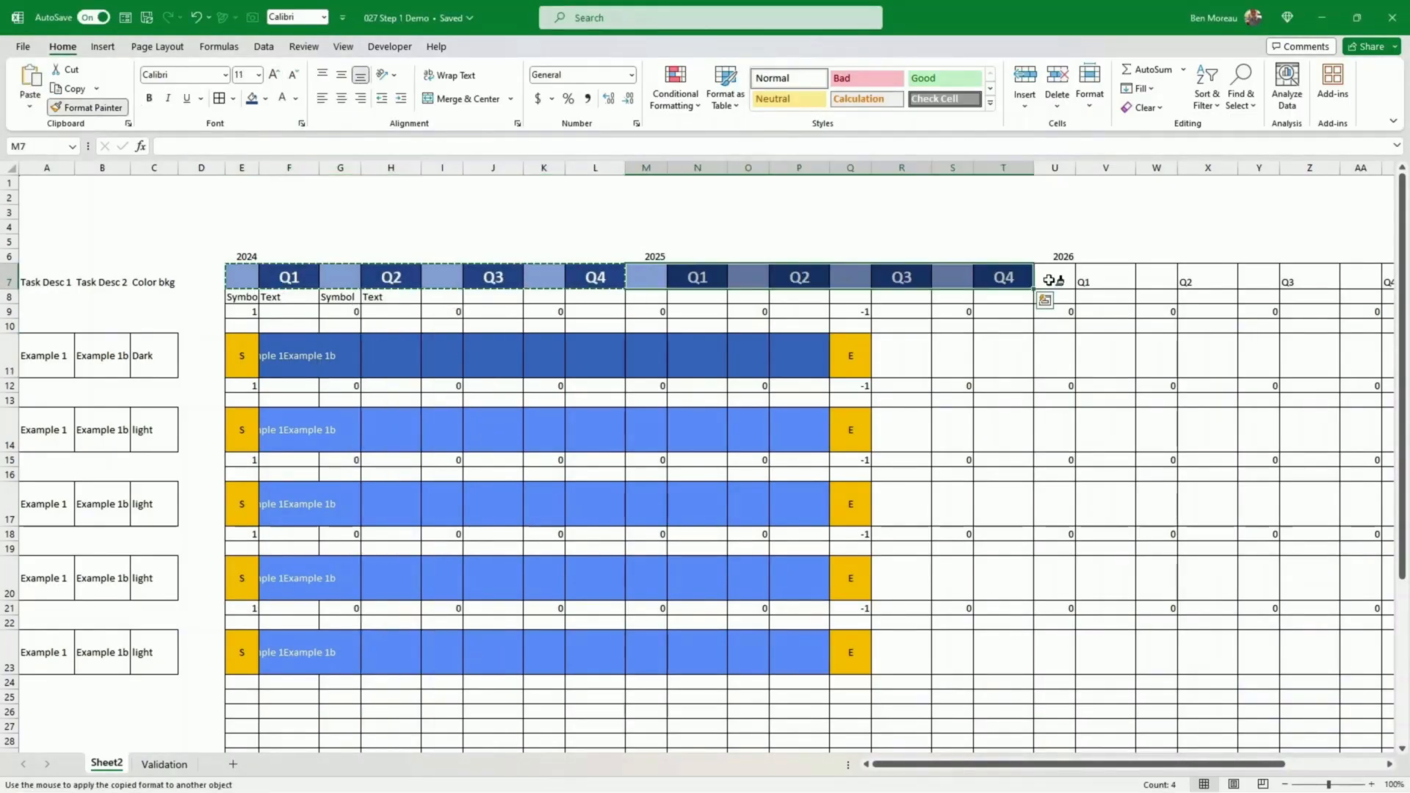
left_click(1052, 280)
left_click(87, 107)
left_click(102, 196)
Step: Fill the first task's description and color cells A11:C11 with light blue
mouse_move(102, 311)
left_mouse_down()
mouse_move(52, 311)
mouse_move(154, 356)
left_mouse_up()
left_click(266, 99)
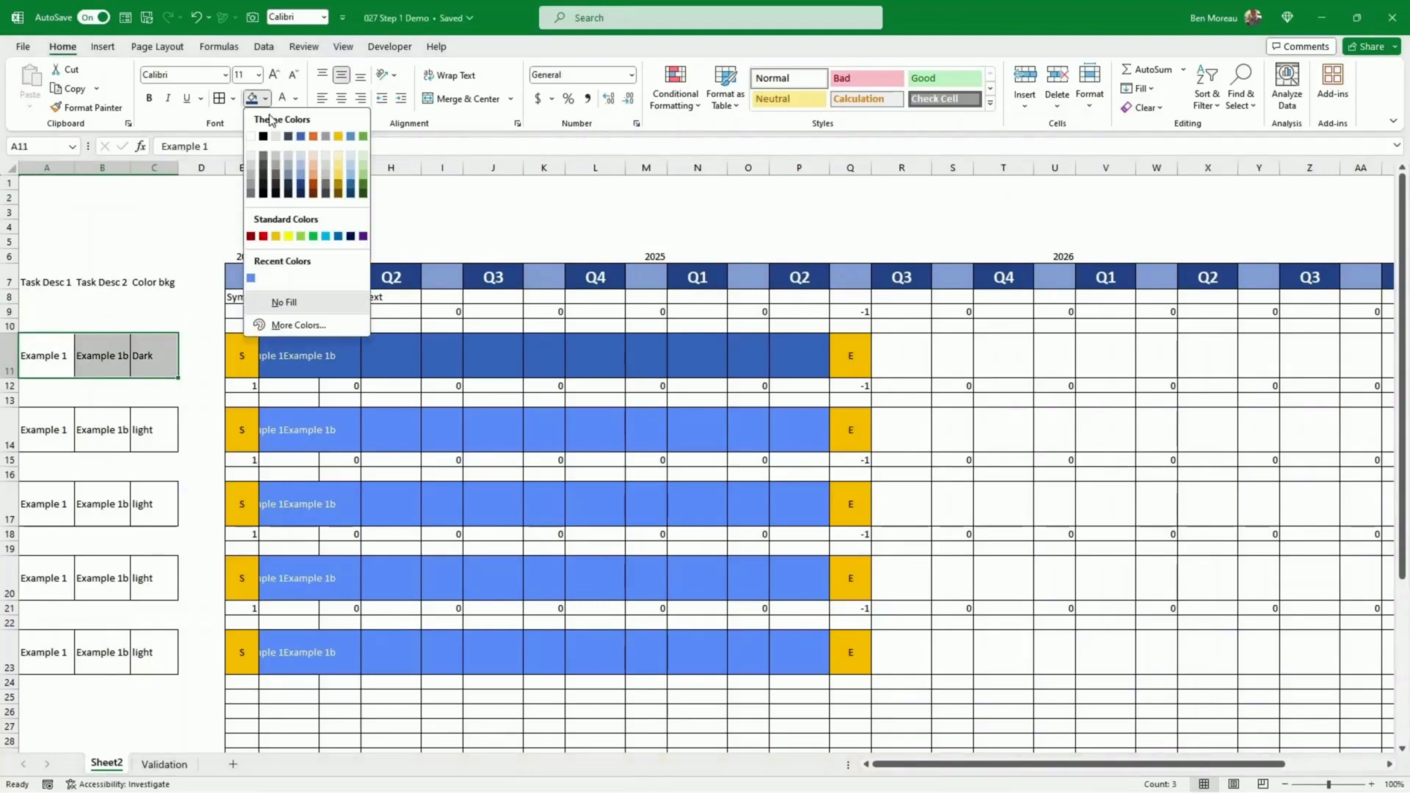
left_click(301, 155)
Step: Apply the formatting of A11:C11 to the task cells in rows 14, 17, 20 and 23 with Format Painter
double_click(92, 107)
left_click(47, 430)
left_click(47, 504)
left_click(47, 579)
left_click(47, 652)
left_click(99, 108)
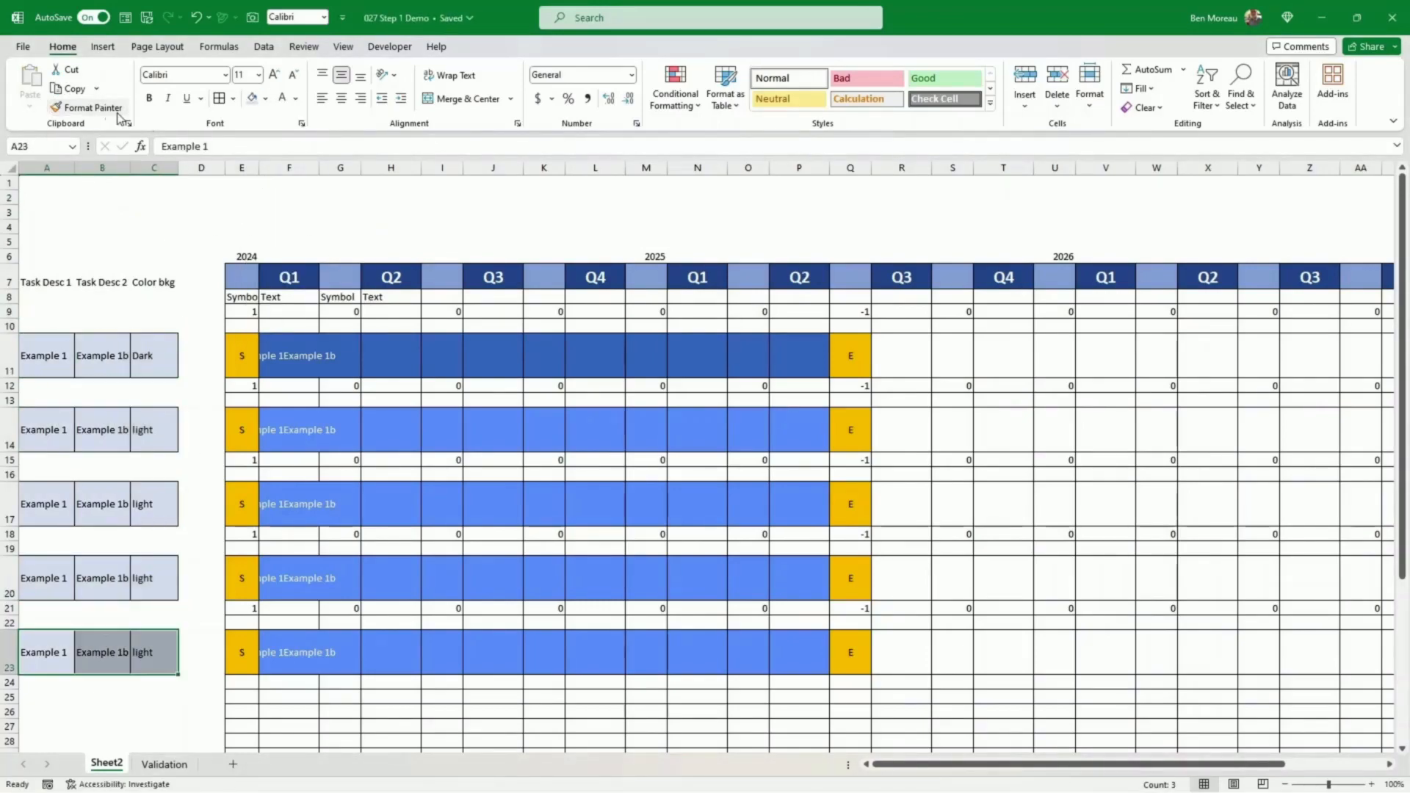
Step: Delete the Symbol and Text labels from E8:H8
left_click_drag(242, 297, 403, 297)
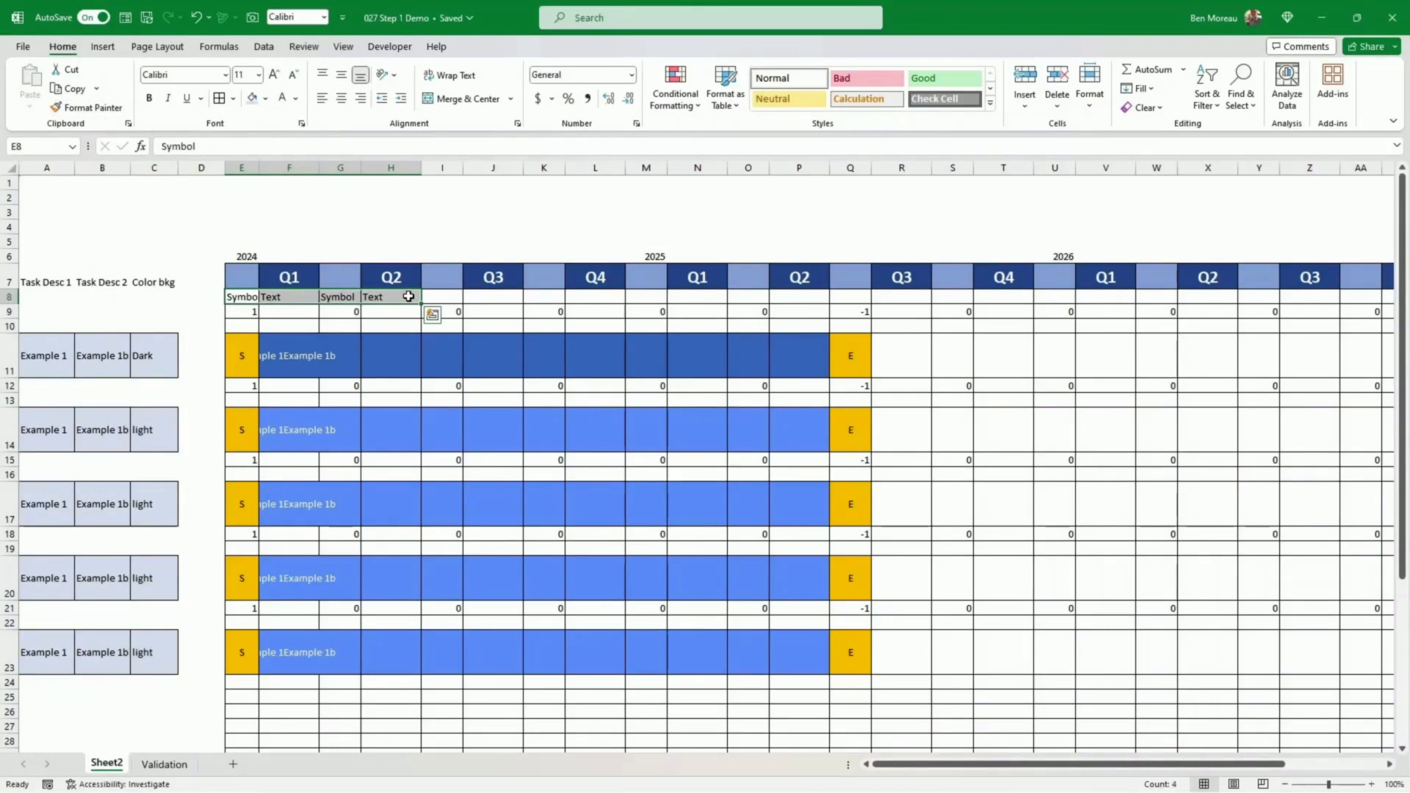
key("Delete")
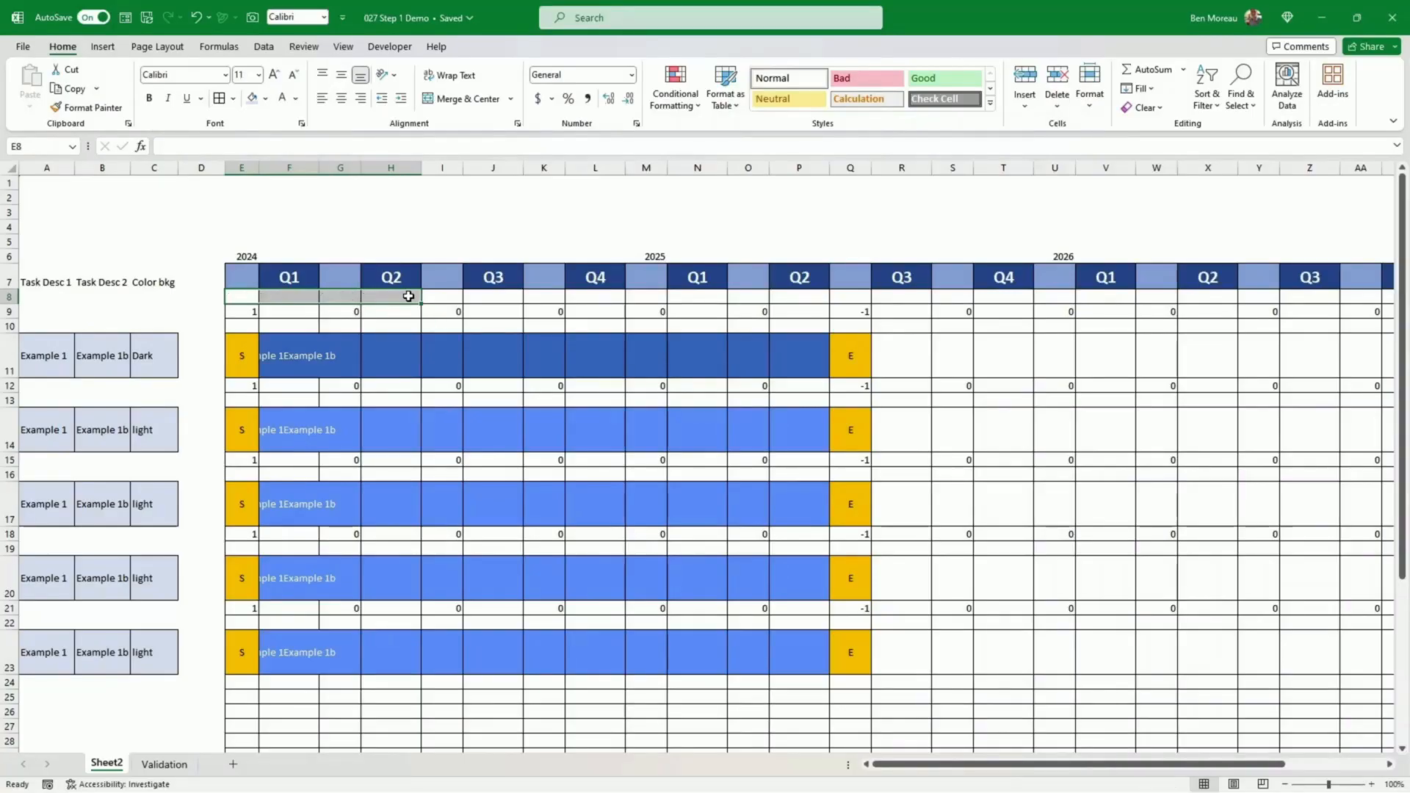
left_click(126, 310)
Step: Group counter row 9 and collapse the group
left_click(6, 311)
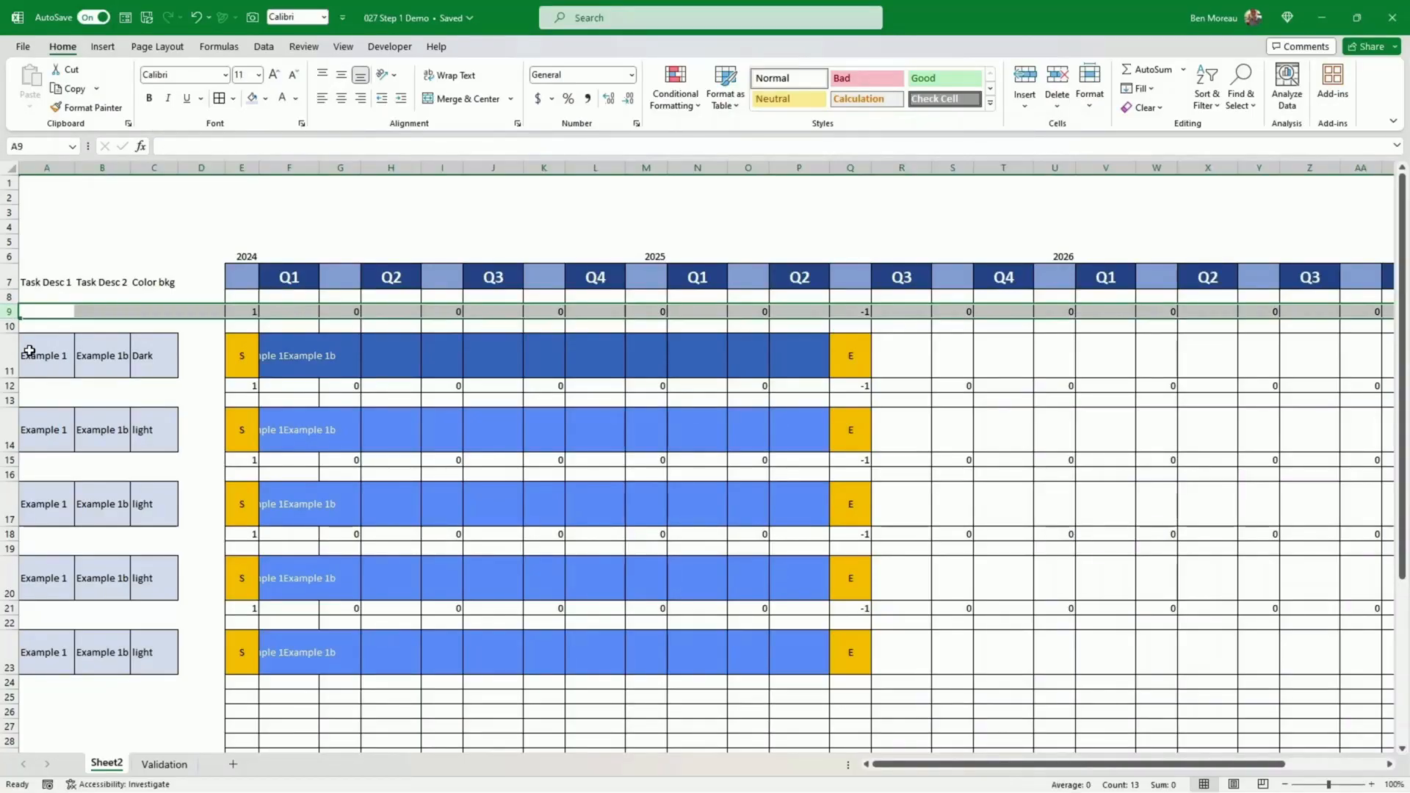
left_click(265, 46)
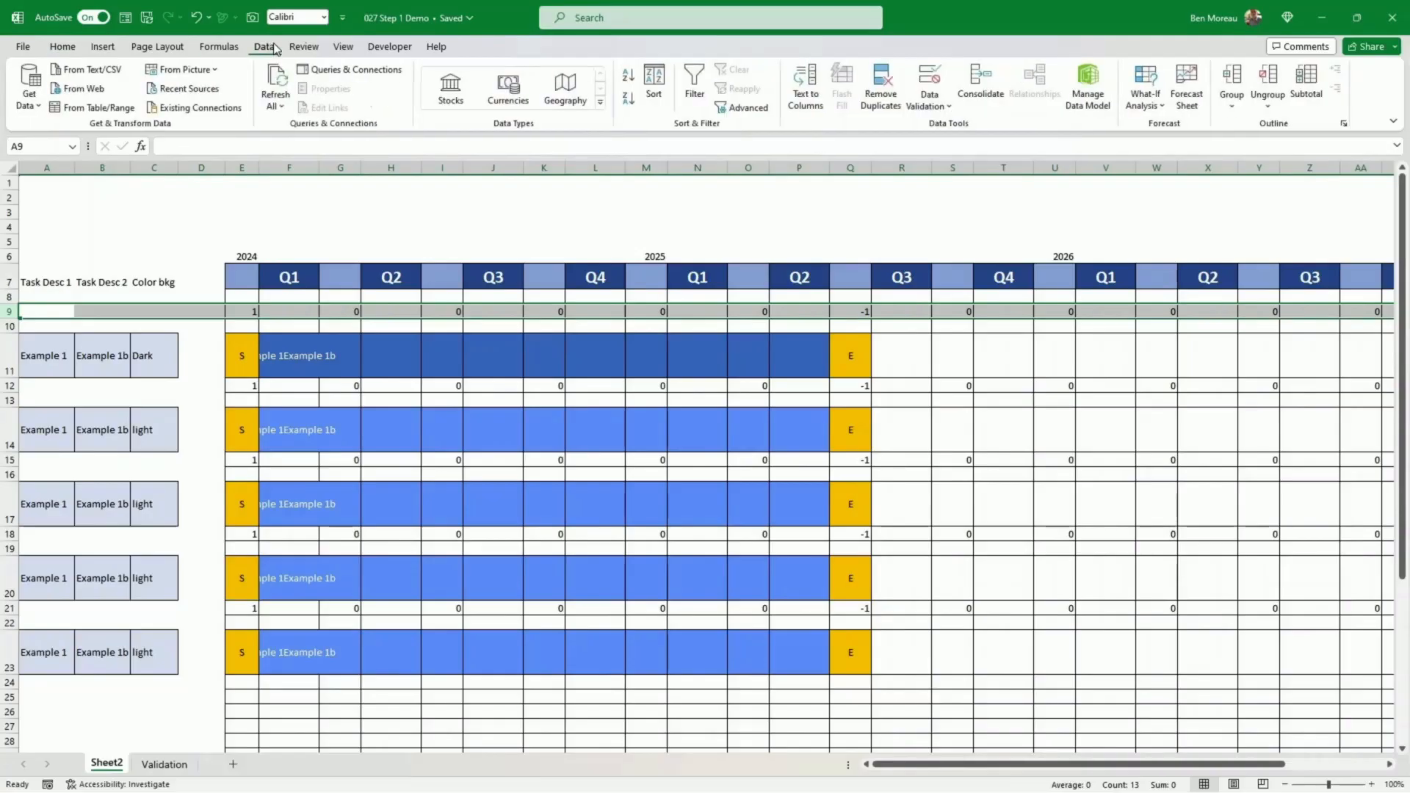
left_click(1233, 79)
left_click(8, 328)
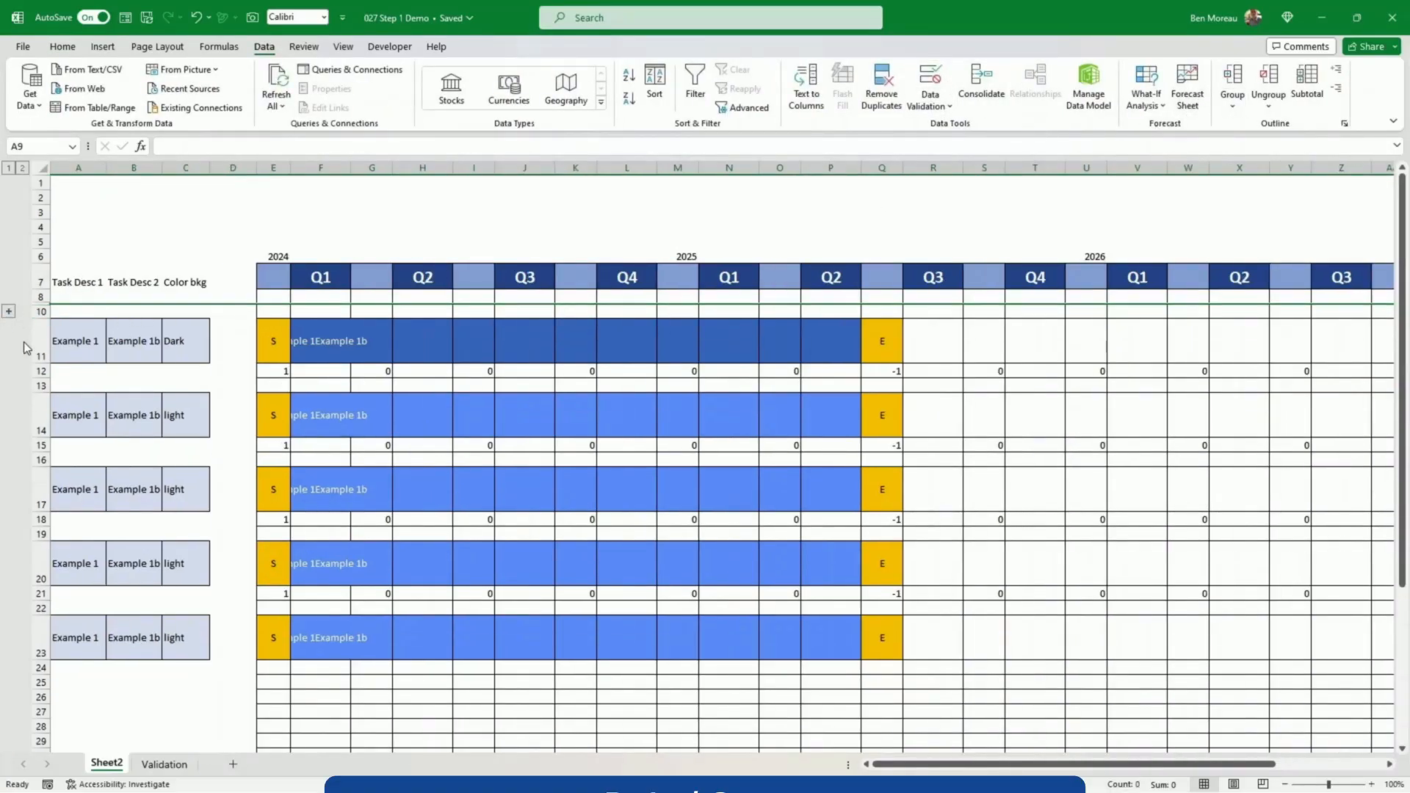
Step: Group each of the counter rows 12, 15, 18 and 21 separately
left_click(43, 370)
right_click(43, 371)
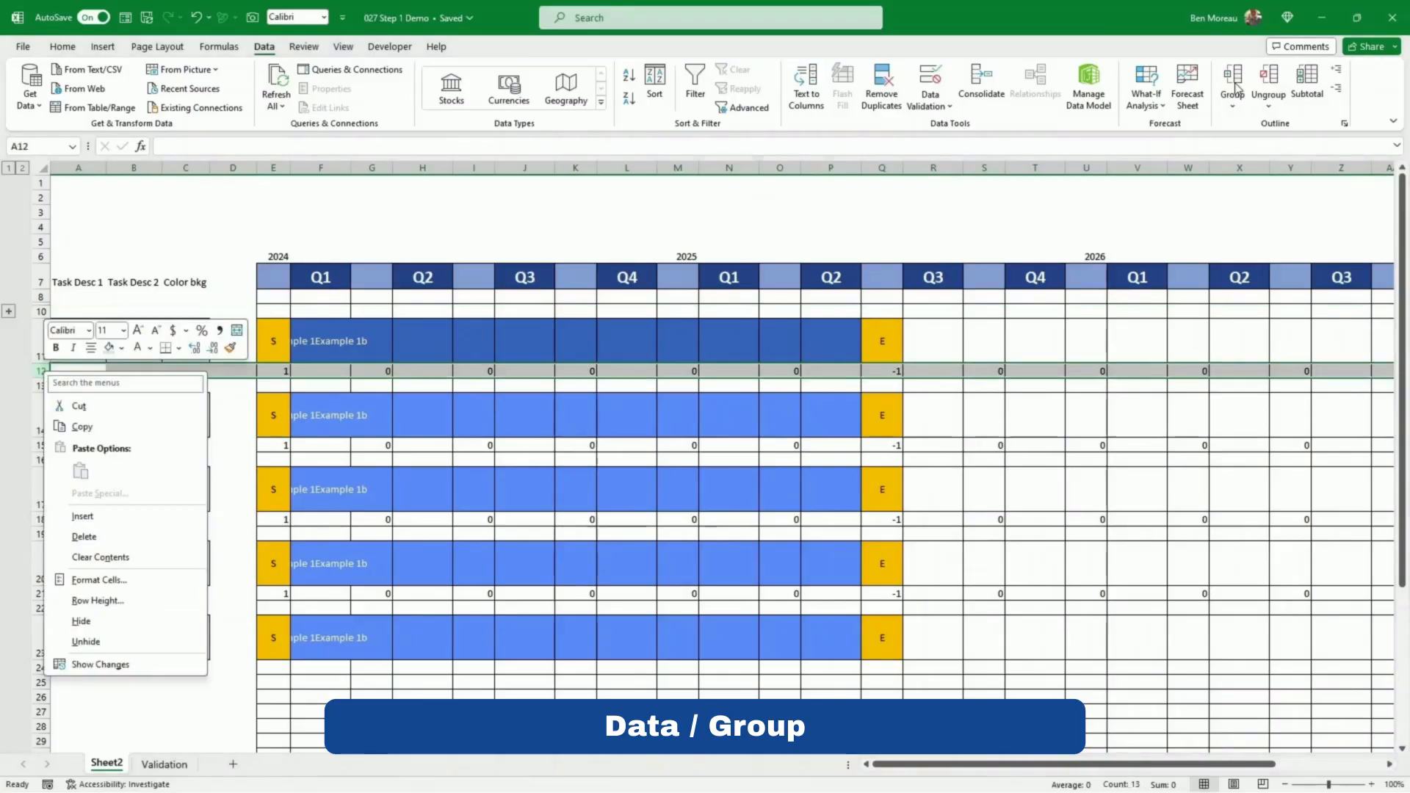
left_click(1232, 79)
left_click(233, 445)
left_click(42, 446)
left_click(1233, 79)
left_click(40, 520)
left_click(1232, 79)
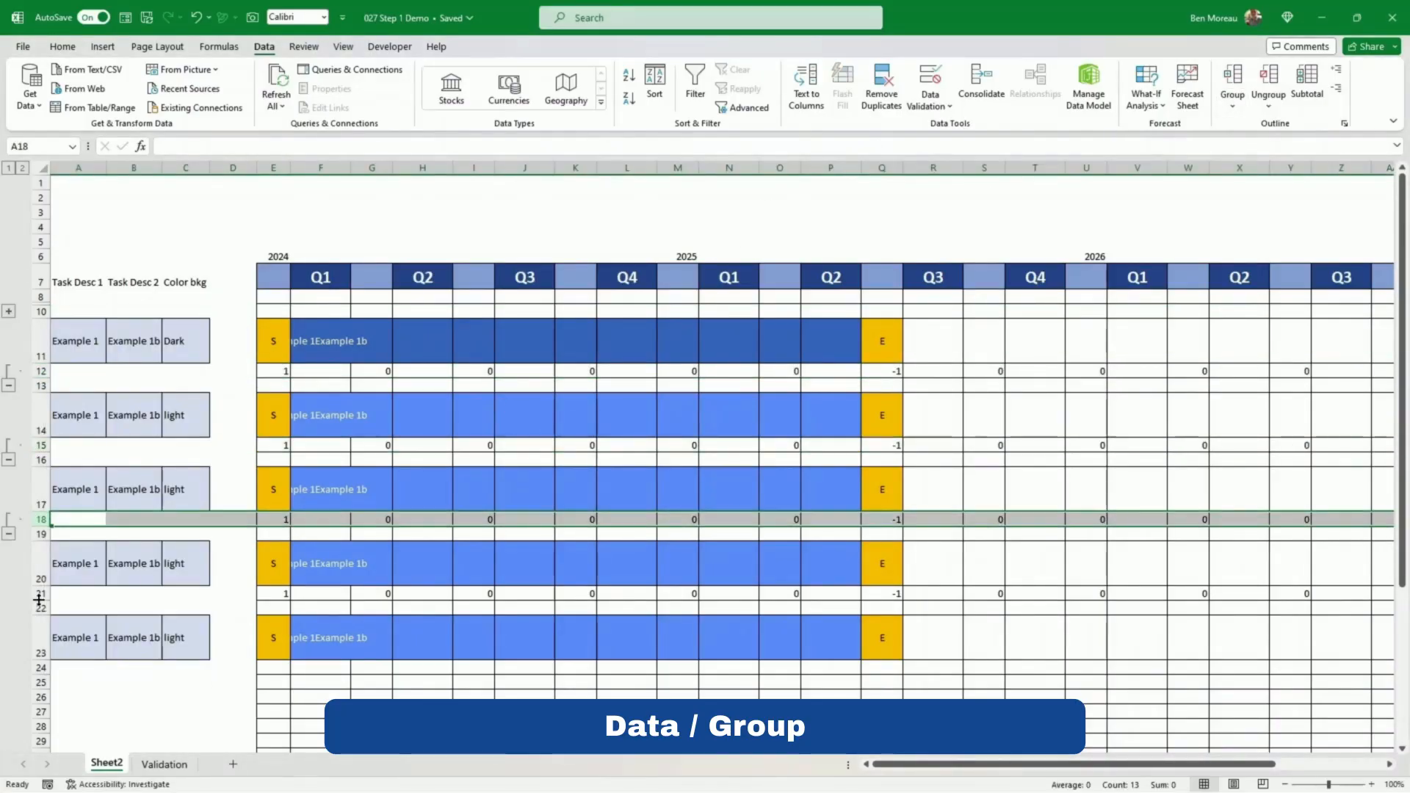
left_click(40, 594)
left_click(1233, 79)
Step: Collapse the groups of counter rows 21, 18, 15 and 12 to hide them
left_click(8, 608)
left_click(8, 534)
left_click(8, 460)
left_click(8, 385)
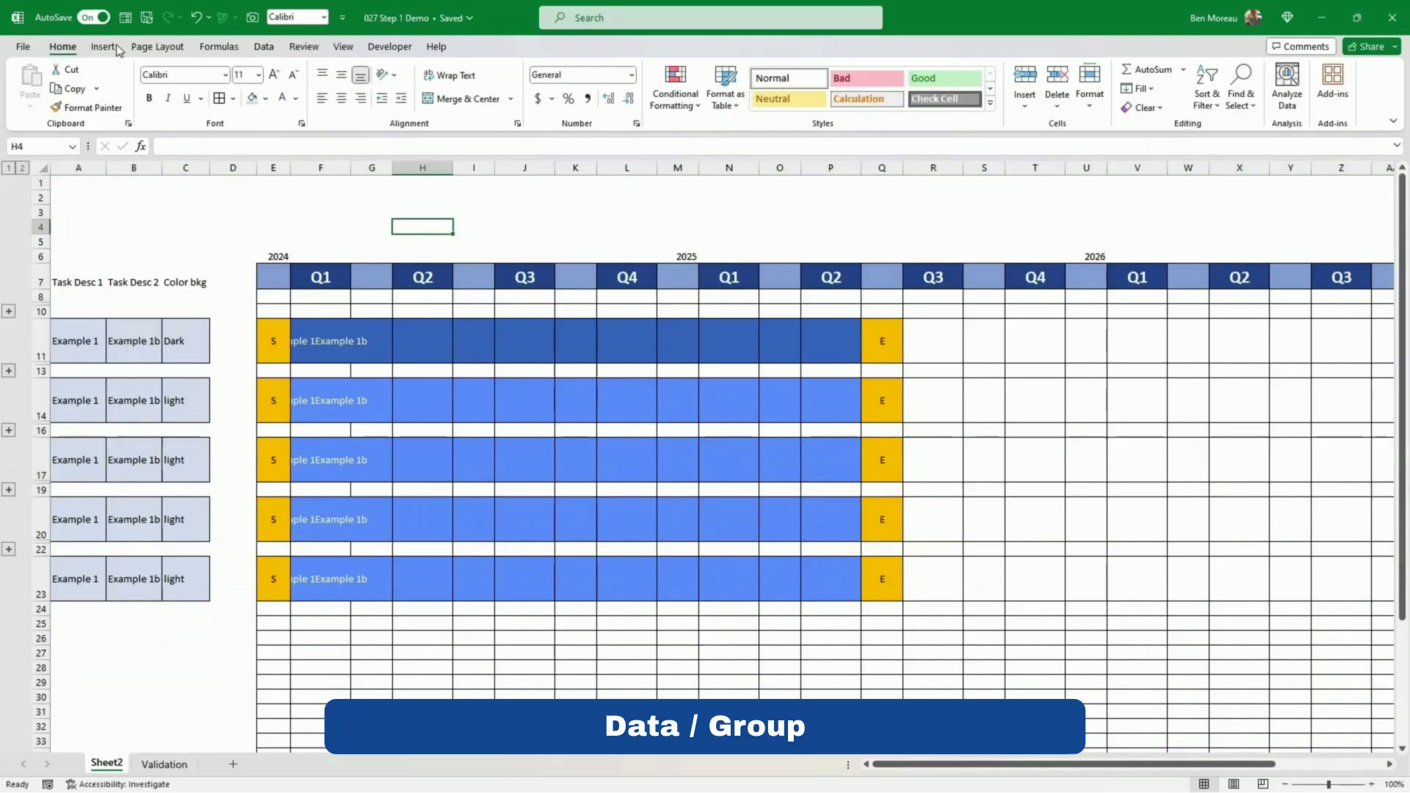
Step: Insert a text box above the 2024 quarters, link it to cell E6, and position it over columns F to K
left_click(103, 46)
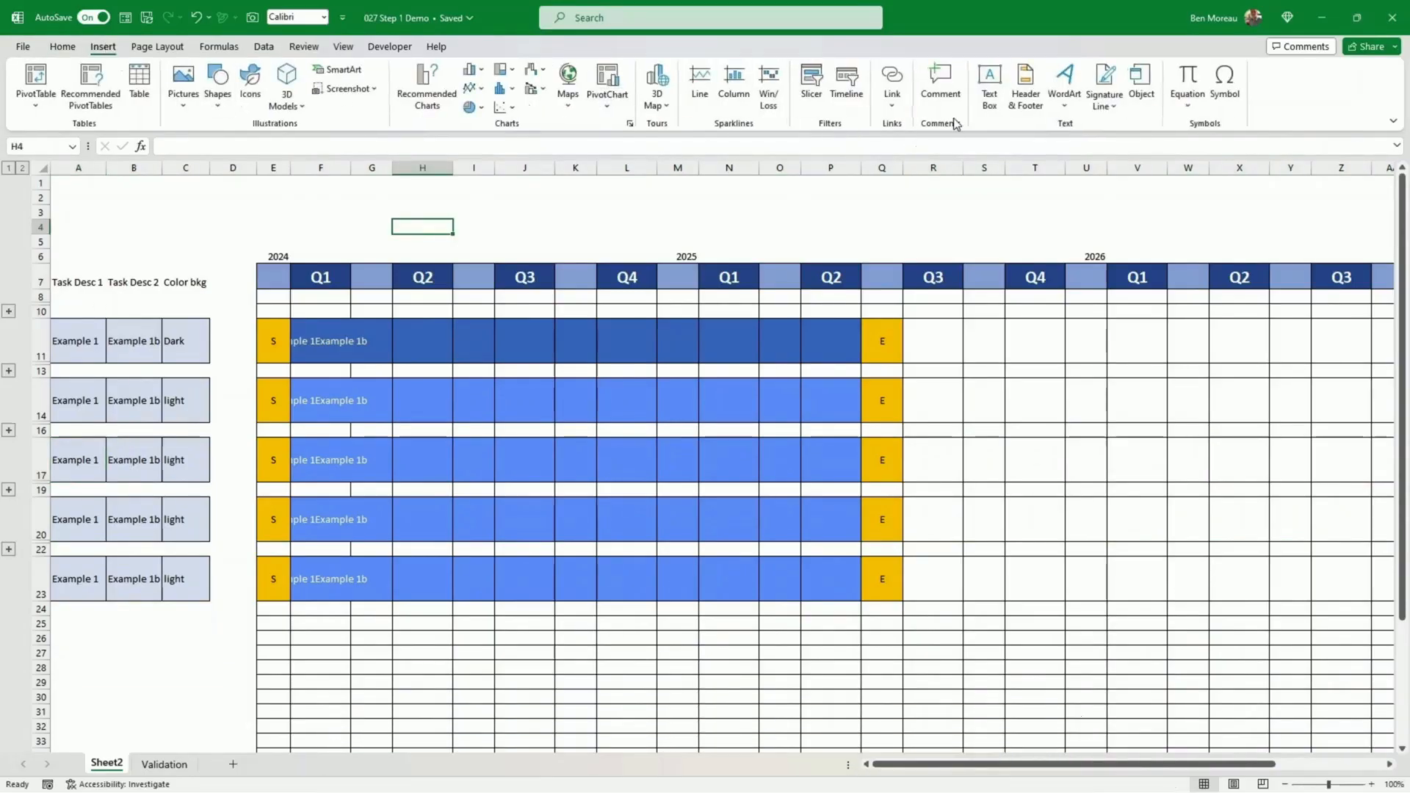
left_click(990, 86)
left_click_drag(463, 197, 716, 237)
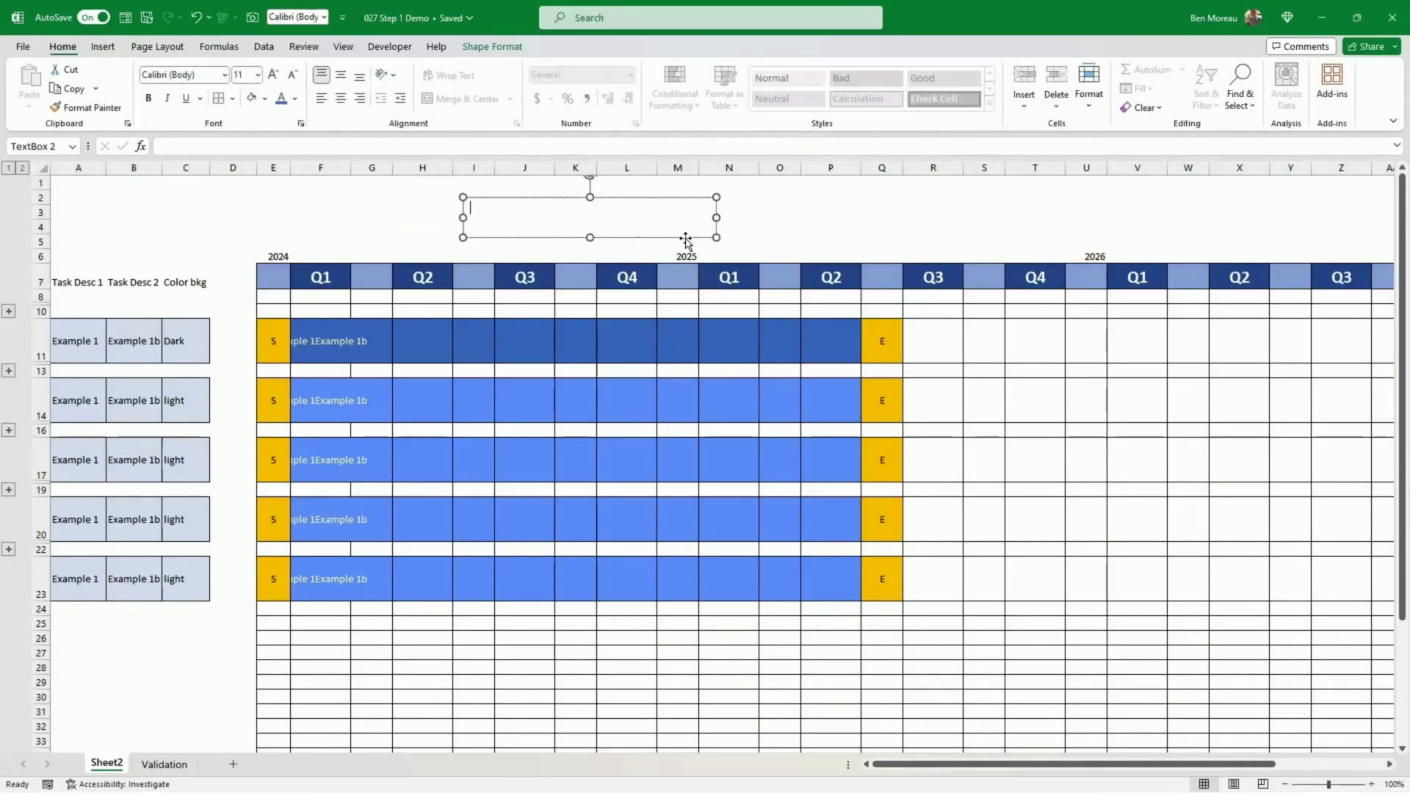
left_click(183, 143)
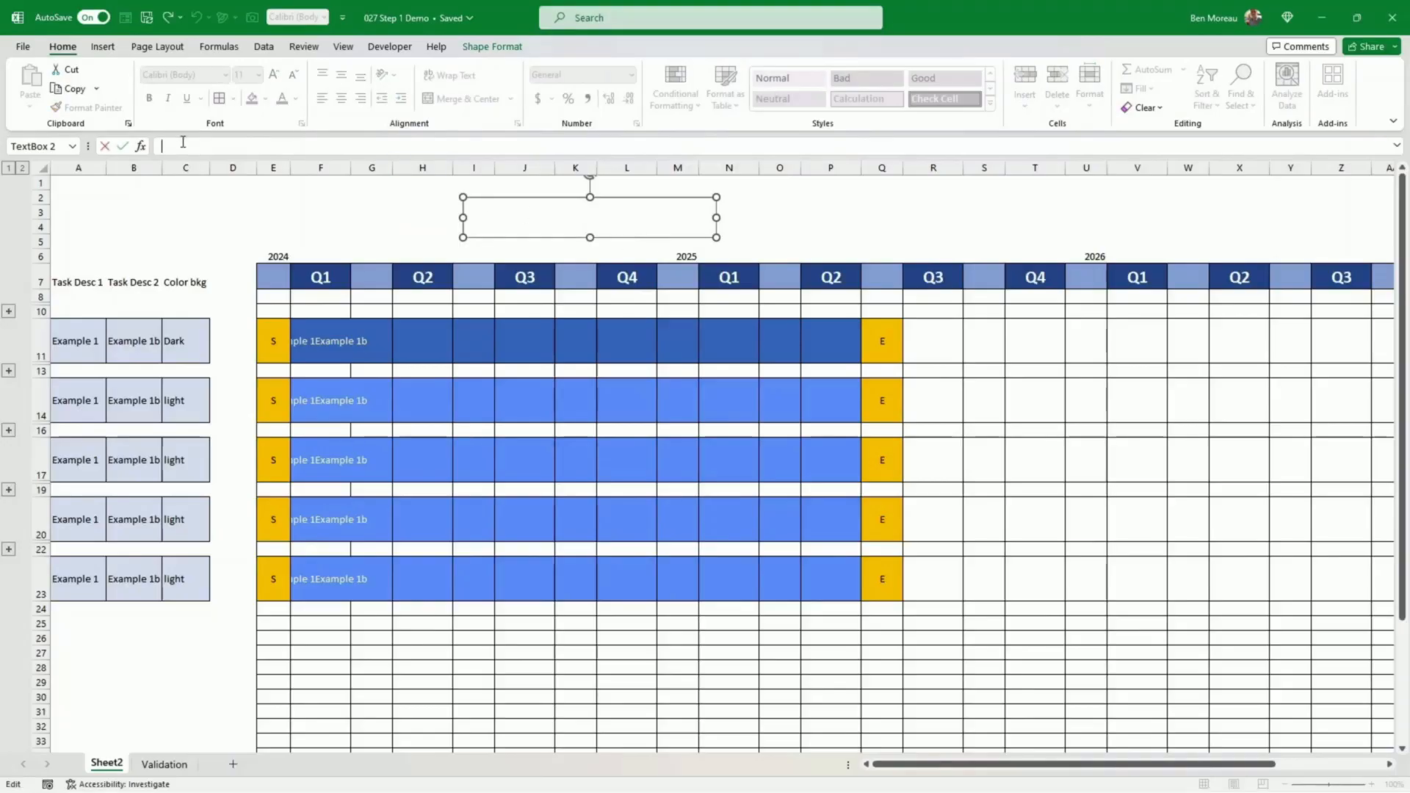
left_click(277, 252)
key("Return")
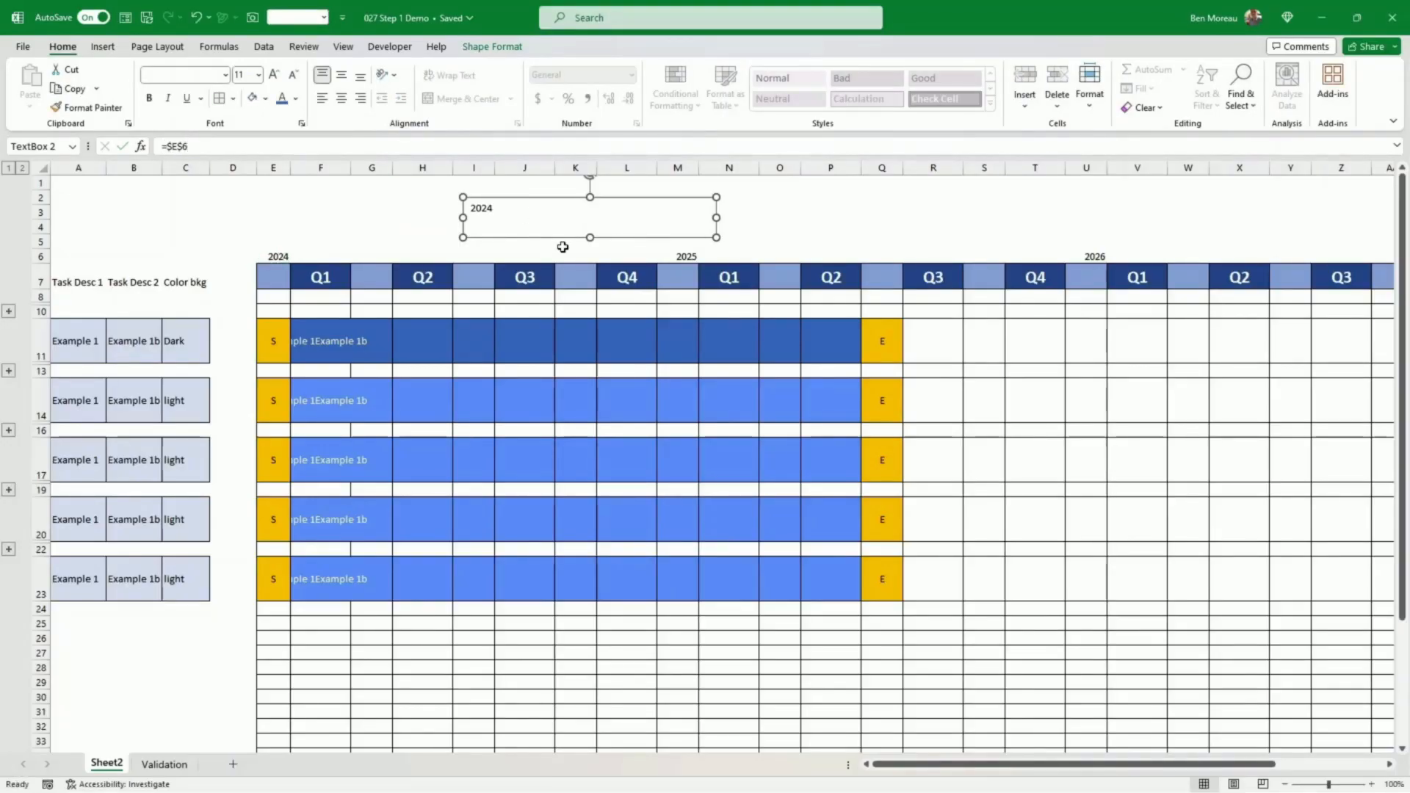
left_click_drag(566, 239, 425, 238)
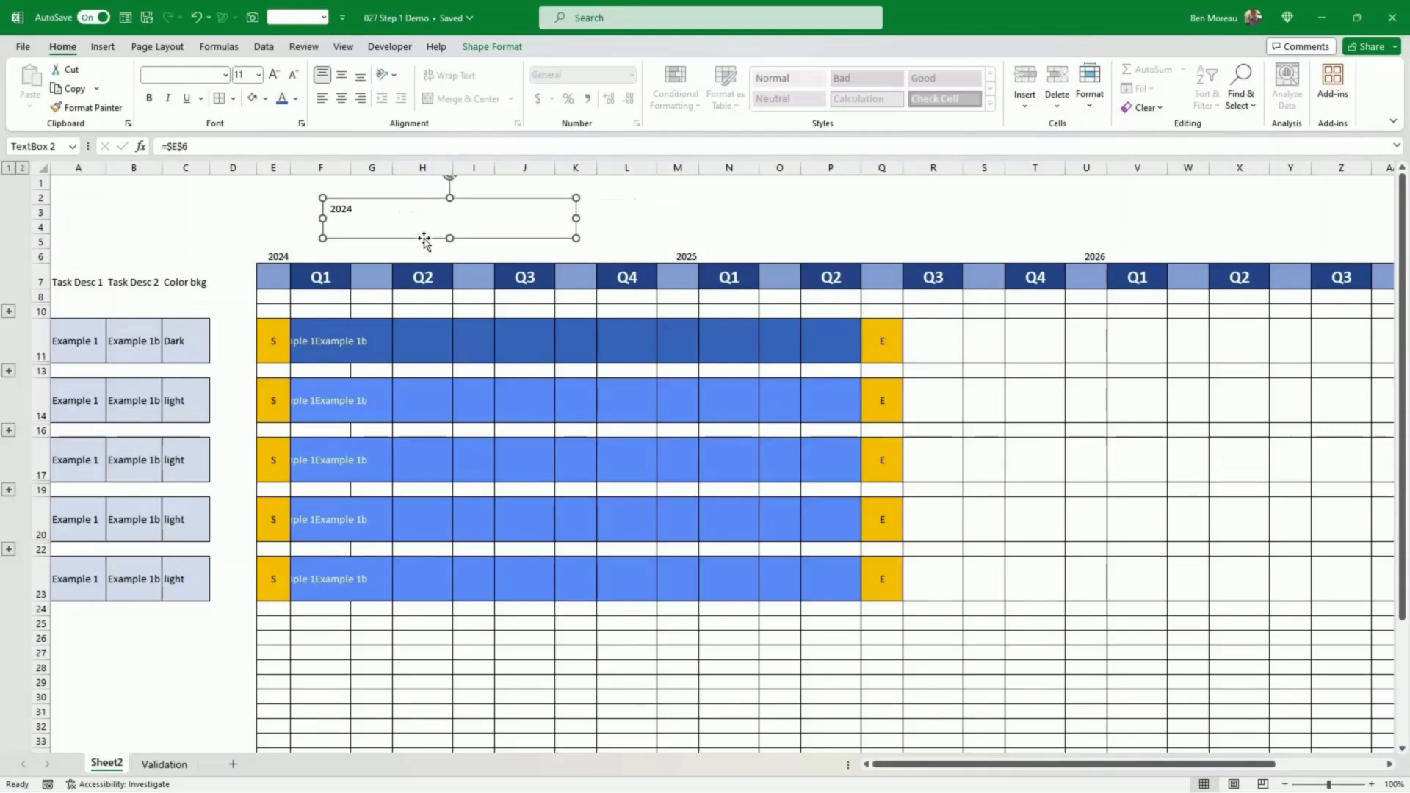
Step: Duplicate the year text box, place the copy above the 2025 quarters, and link it to cell M6
key("ctrl+d")
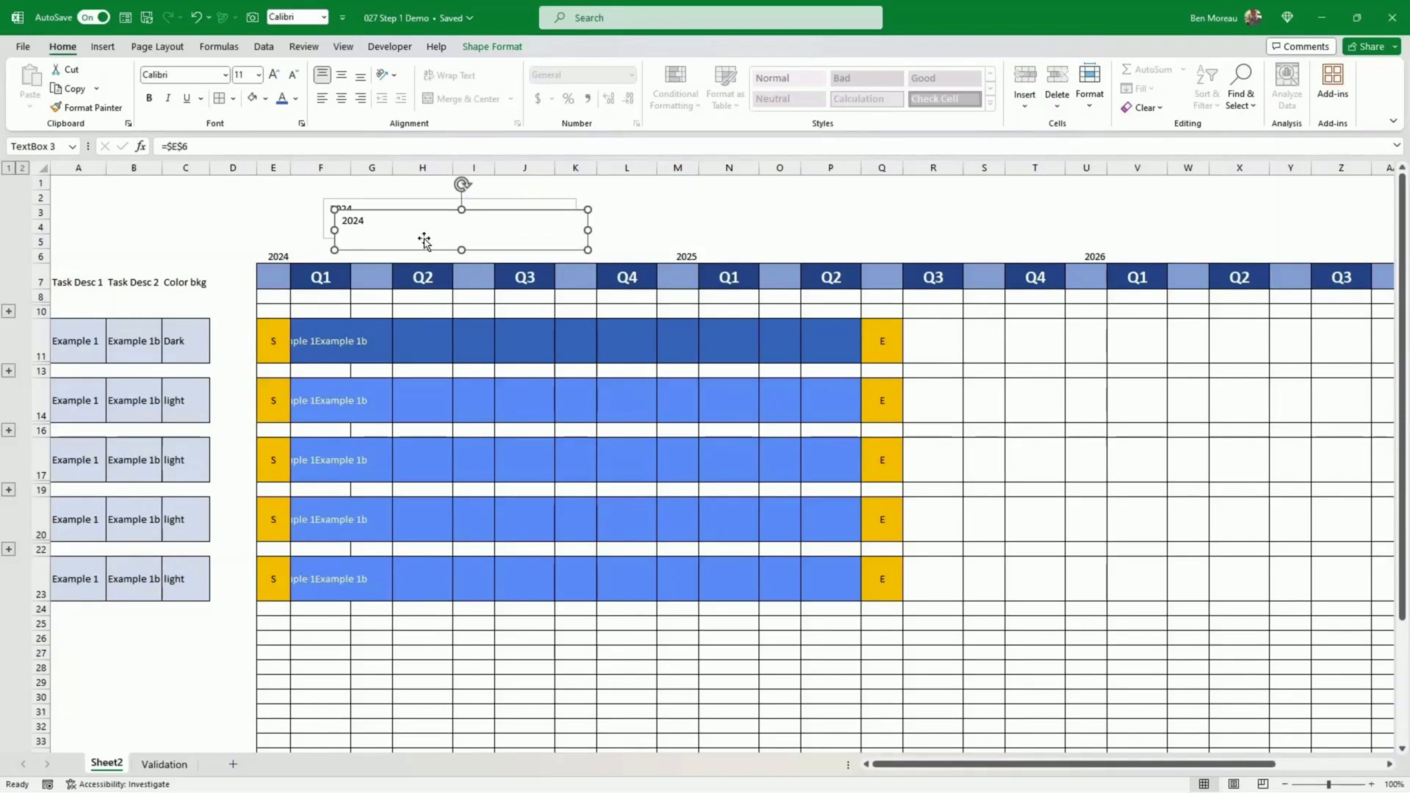
left_click_drag(428, 251, 756, 238)
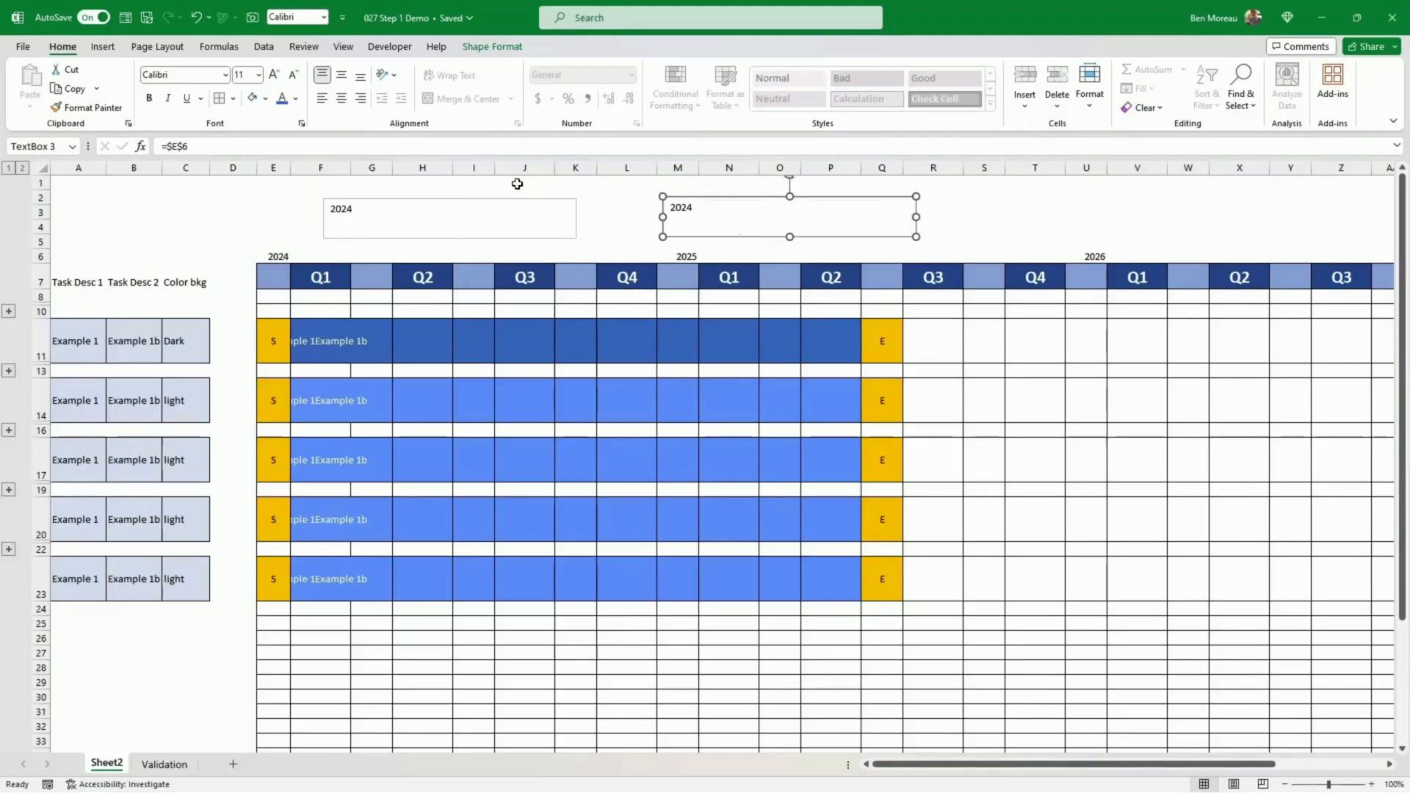
left_click(203, 147)
key("BackSpace")
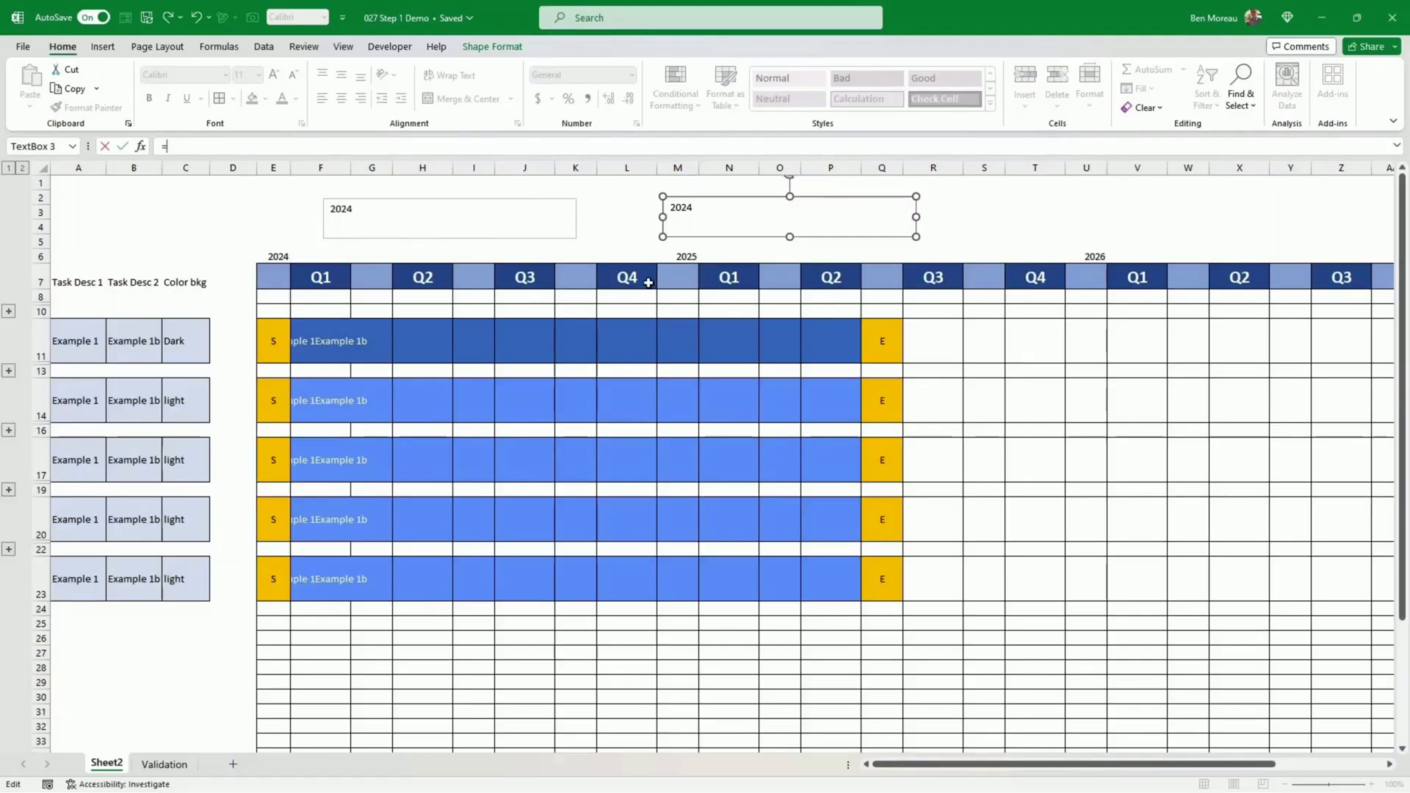
left_click(679, 259)
key("F4")
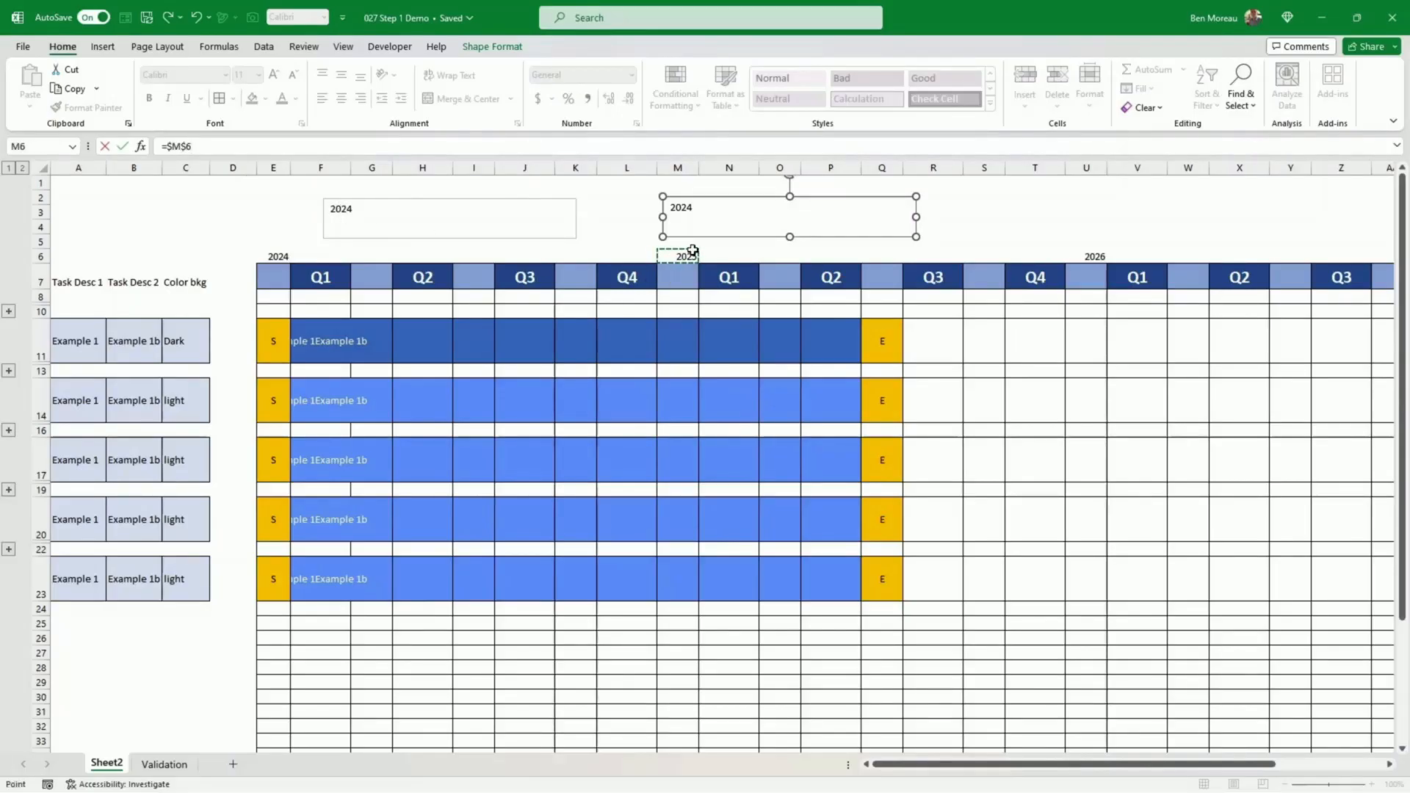
key("Return")
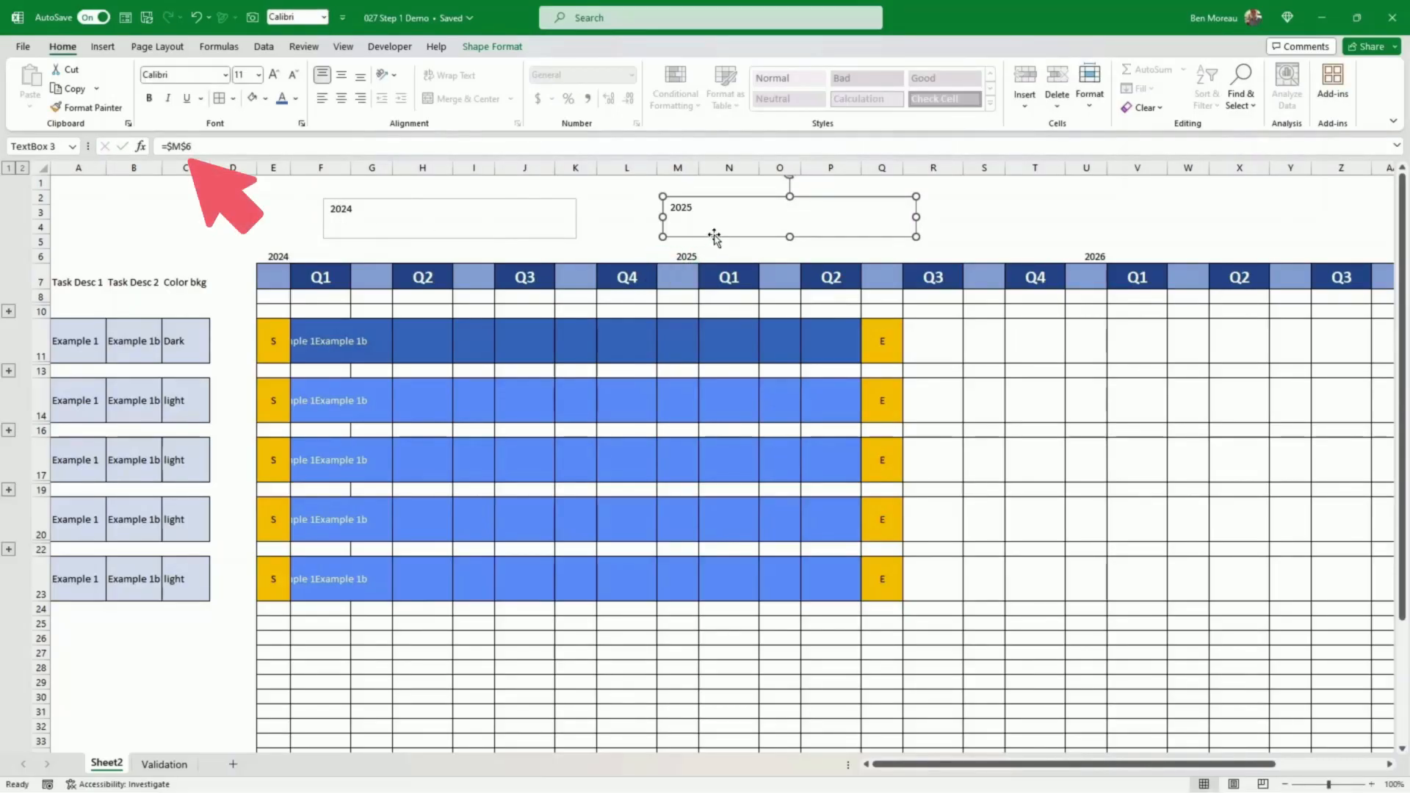
Step: Duplicate the 2025 text box to make a third year box over columns T to X and link it to cell U6
key("ctrl+d")
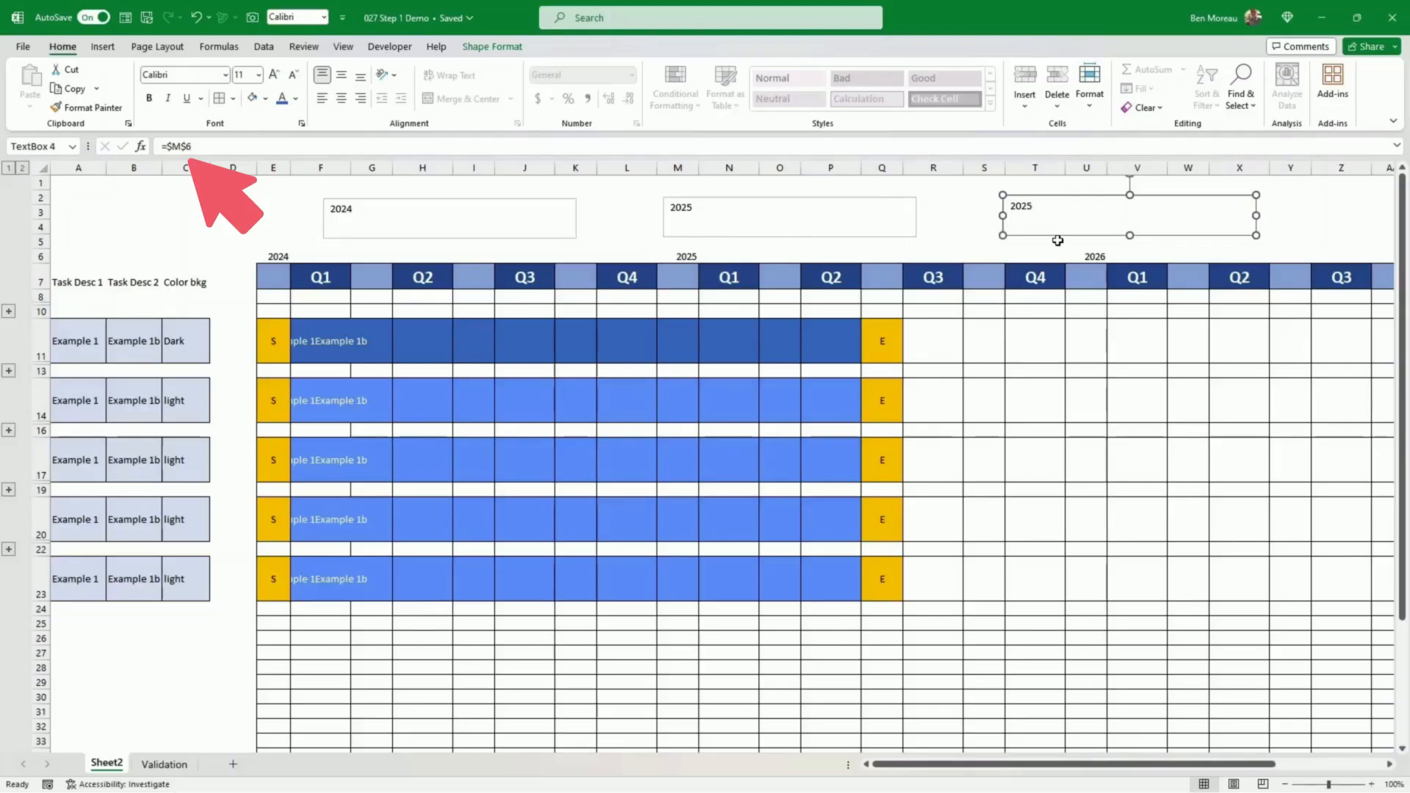
left_click(245, 153)
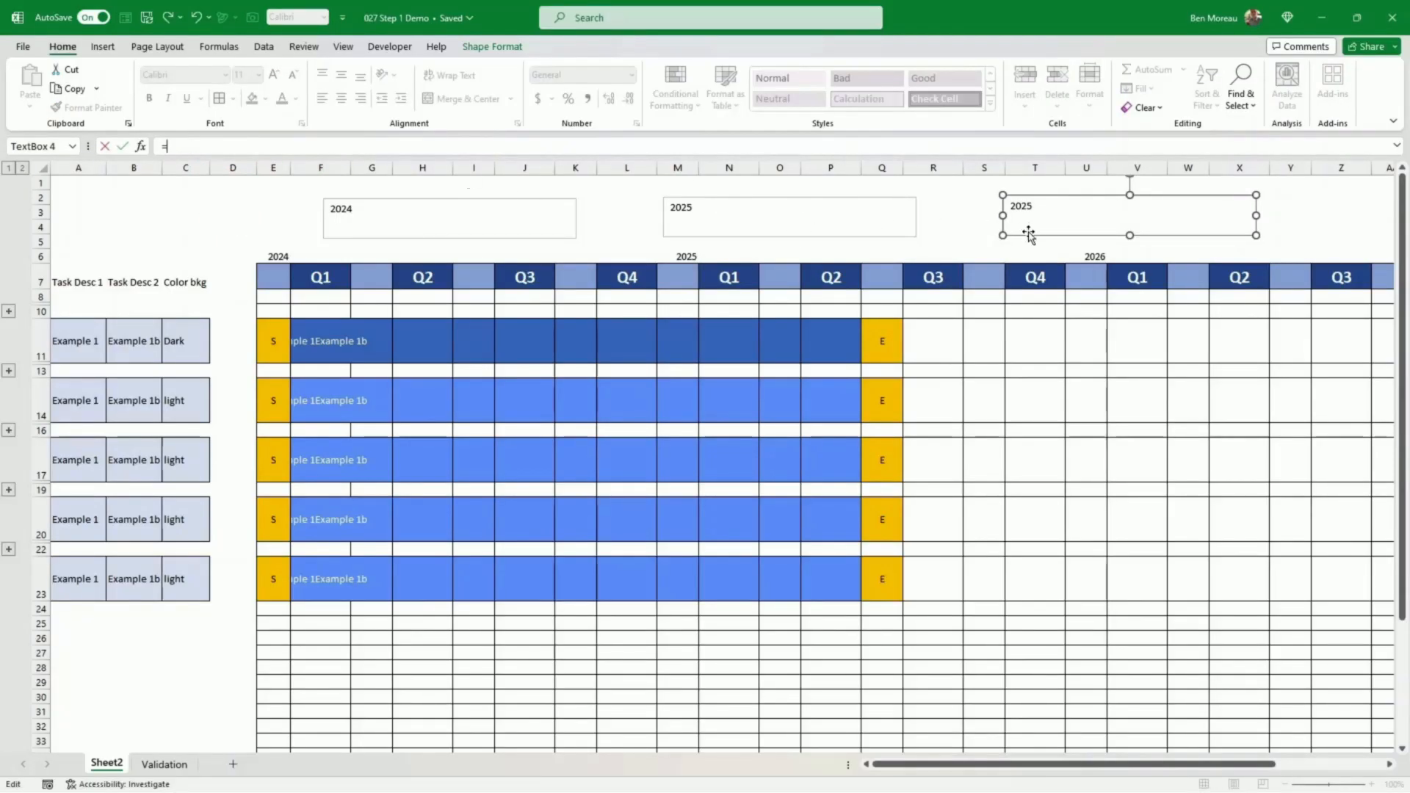
left_click(1087, 256)
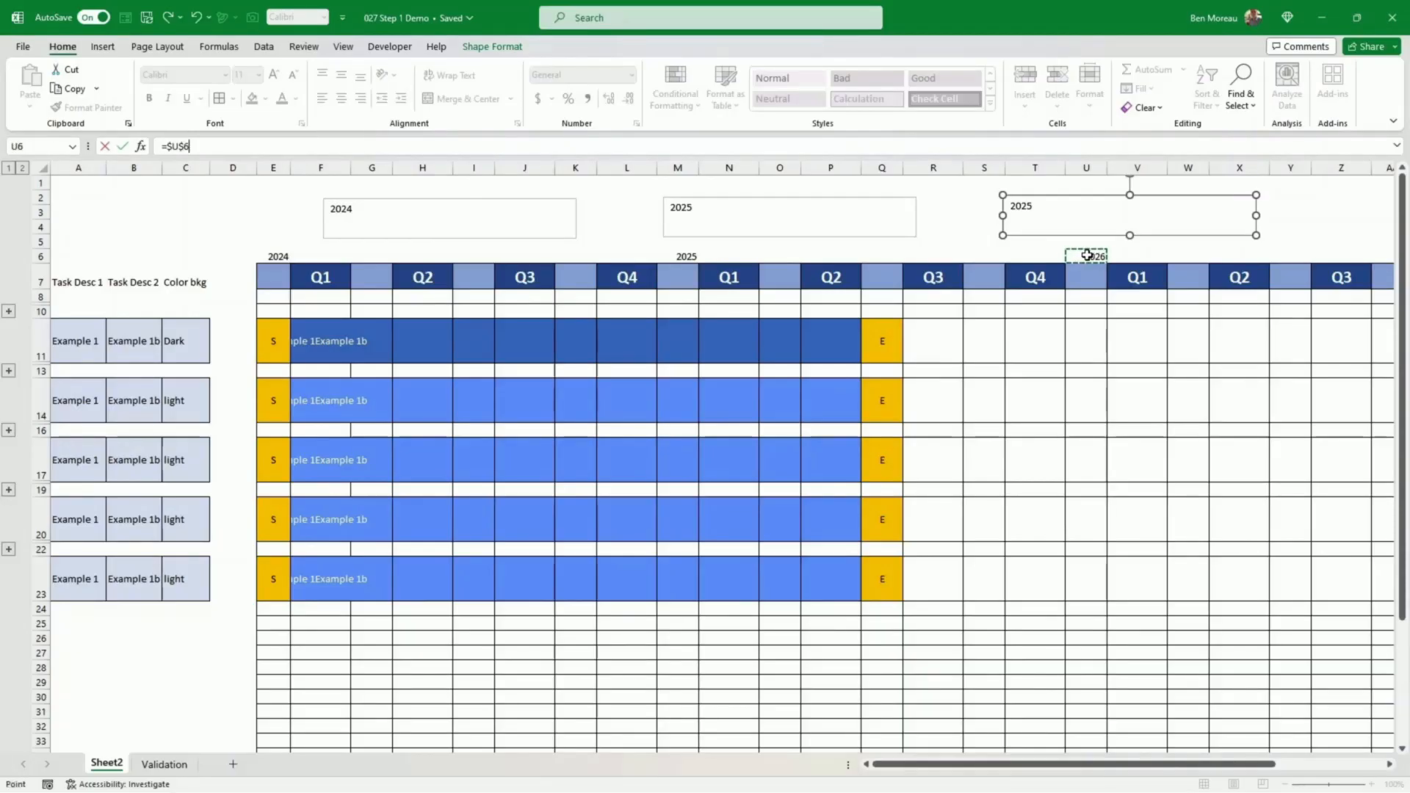
key("Return")
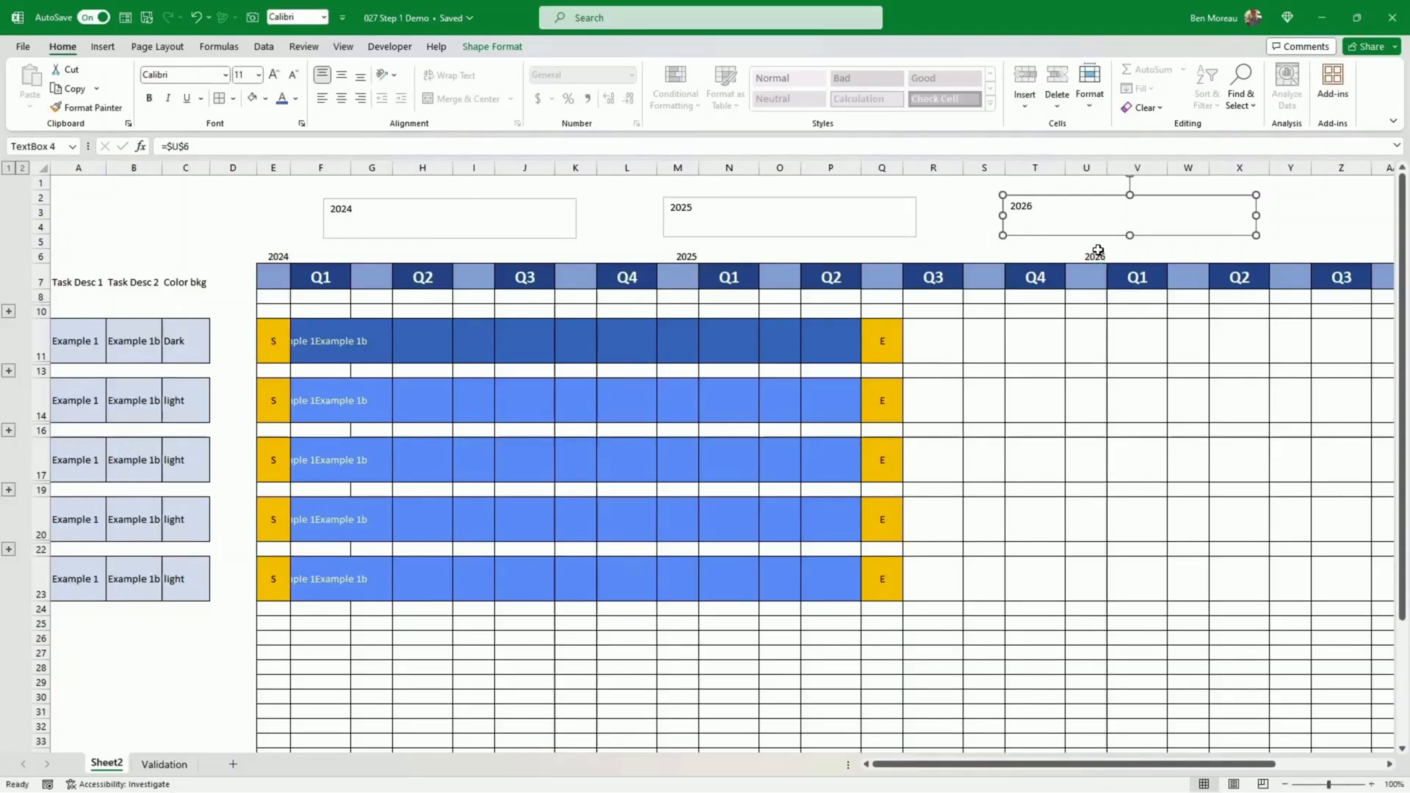
left_click(1087, 256)
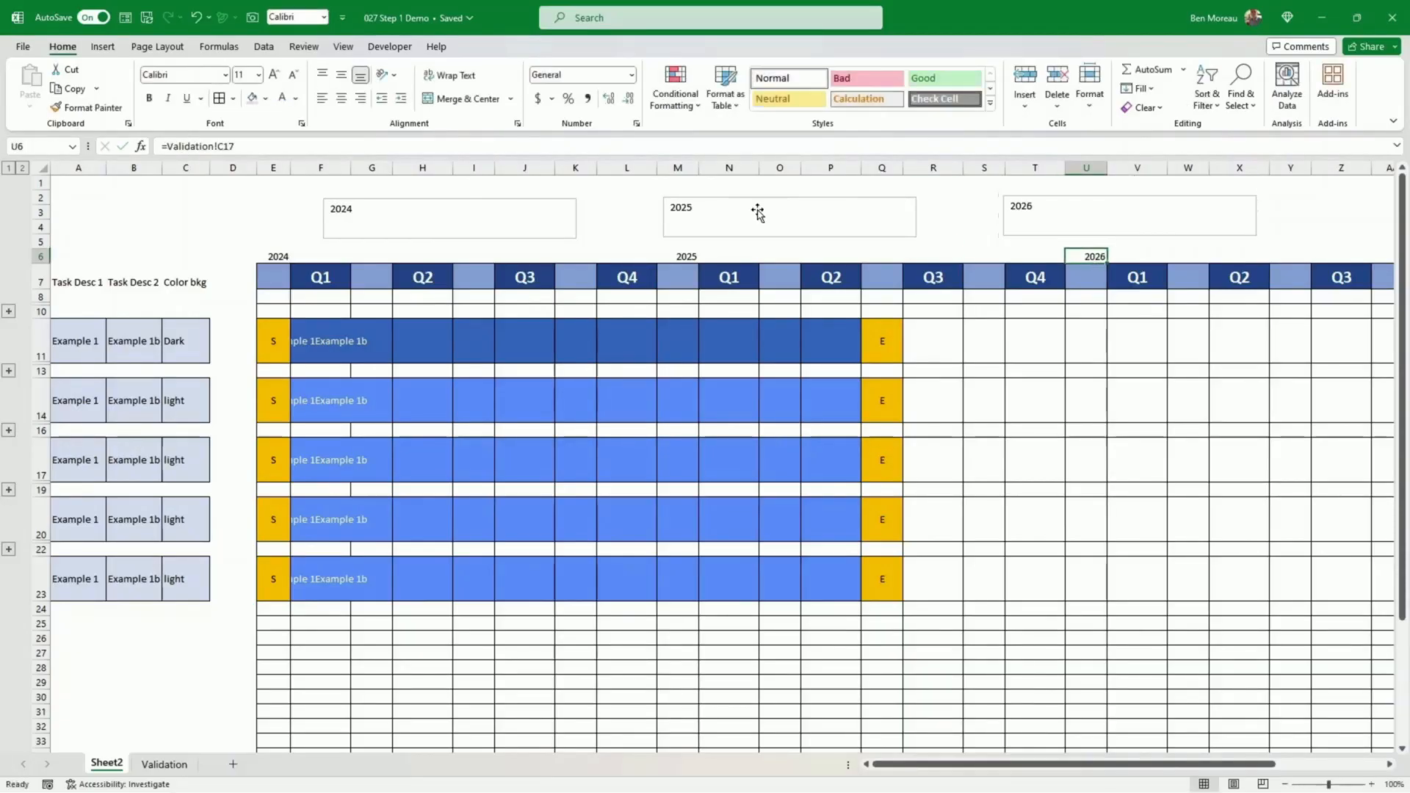
Step: Fill the 2024 text box with dark blue and make its text white
left_click(566, 240)
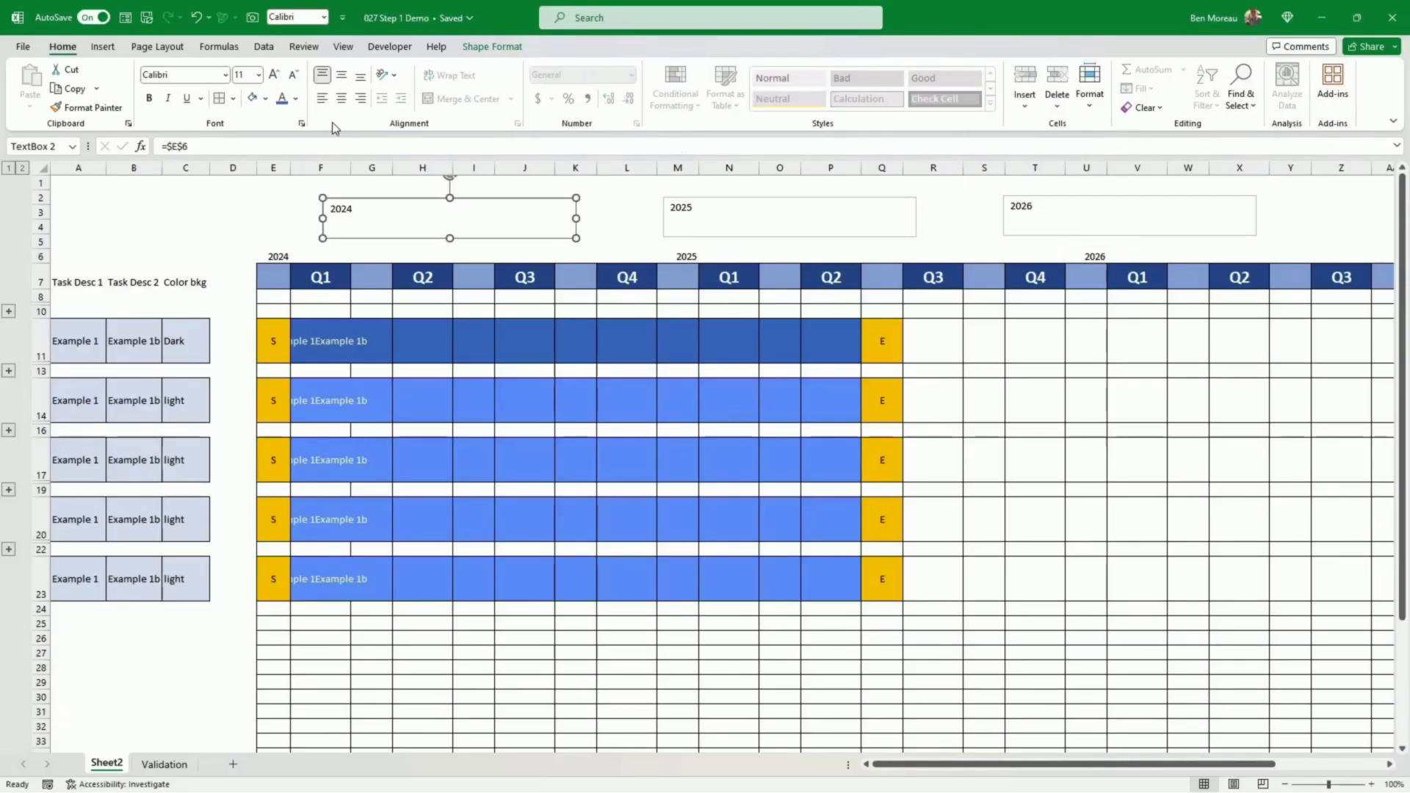
left_click(265, 99)
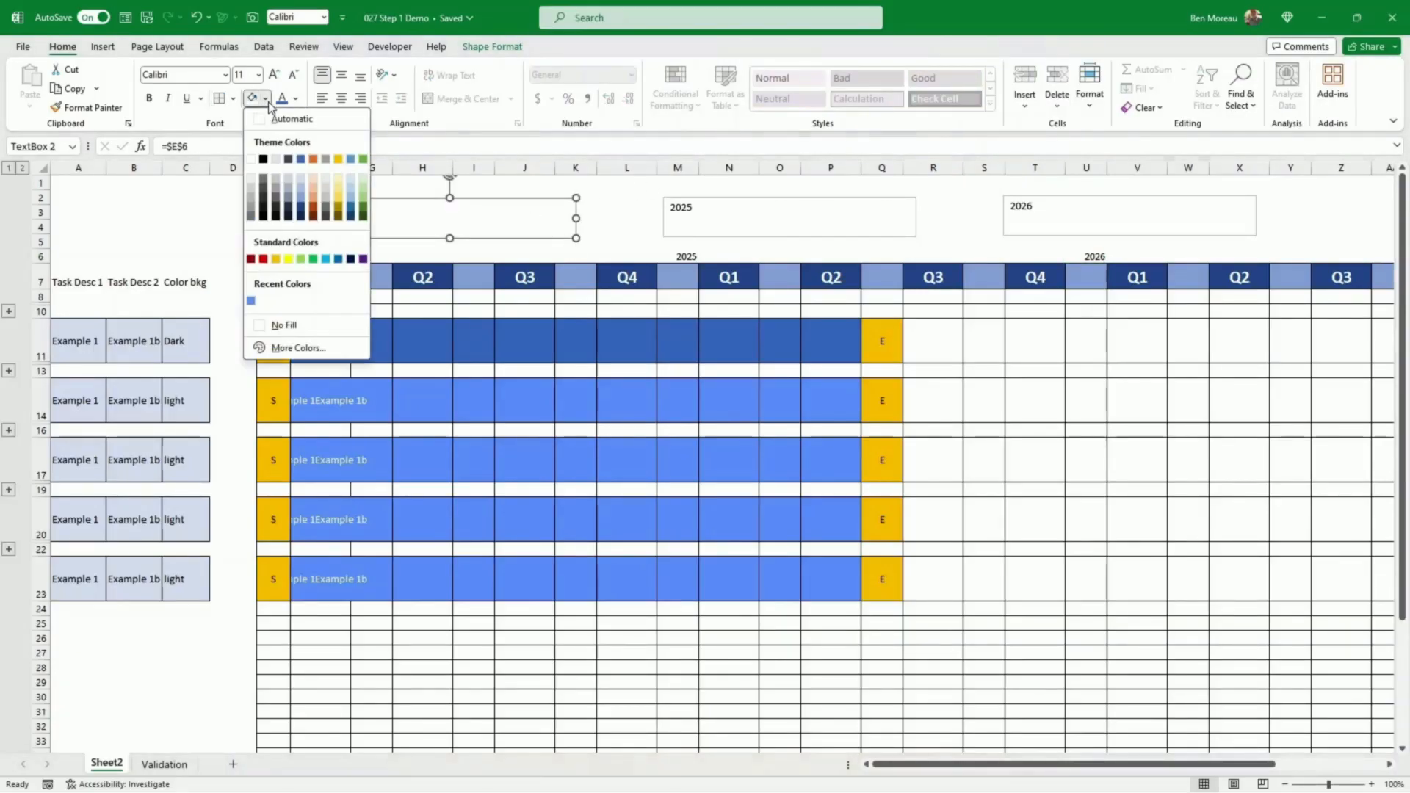
left_click(302, 216)
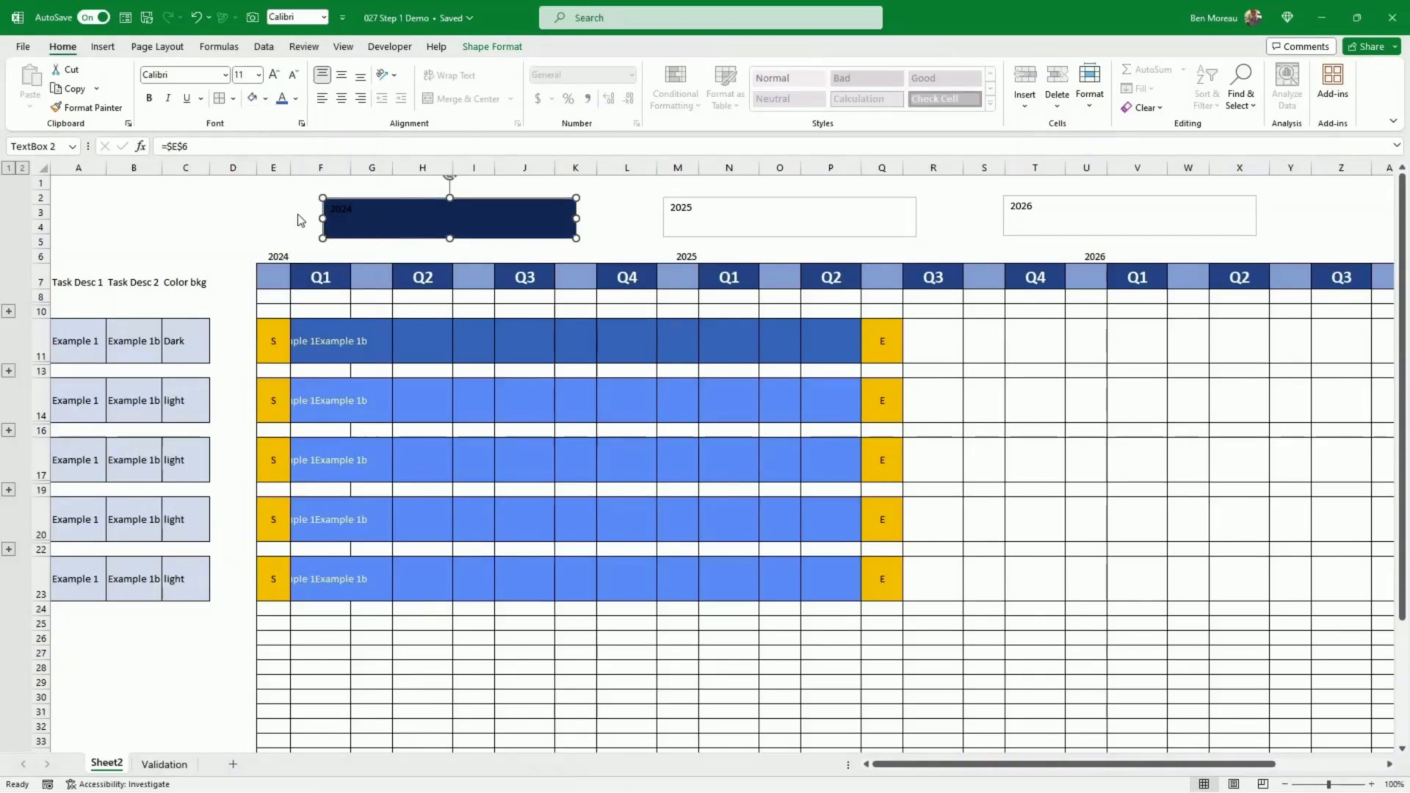
left_click(296, 99)
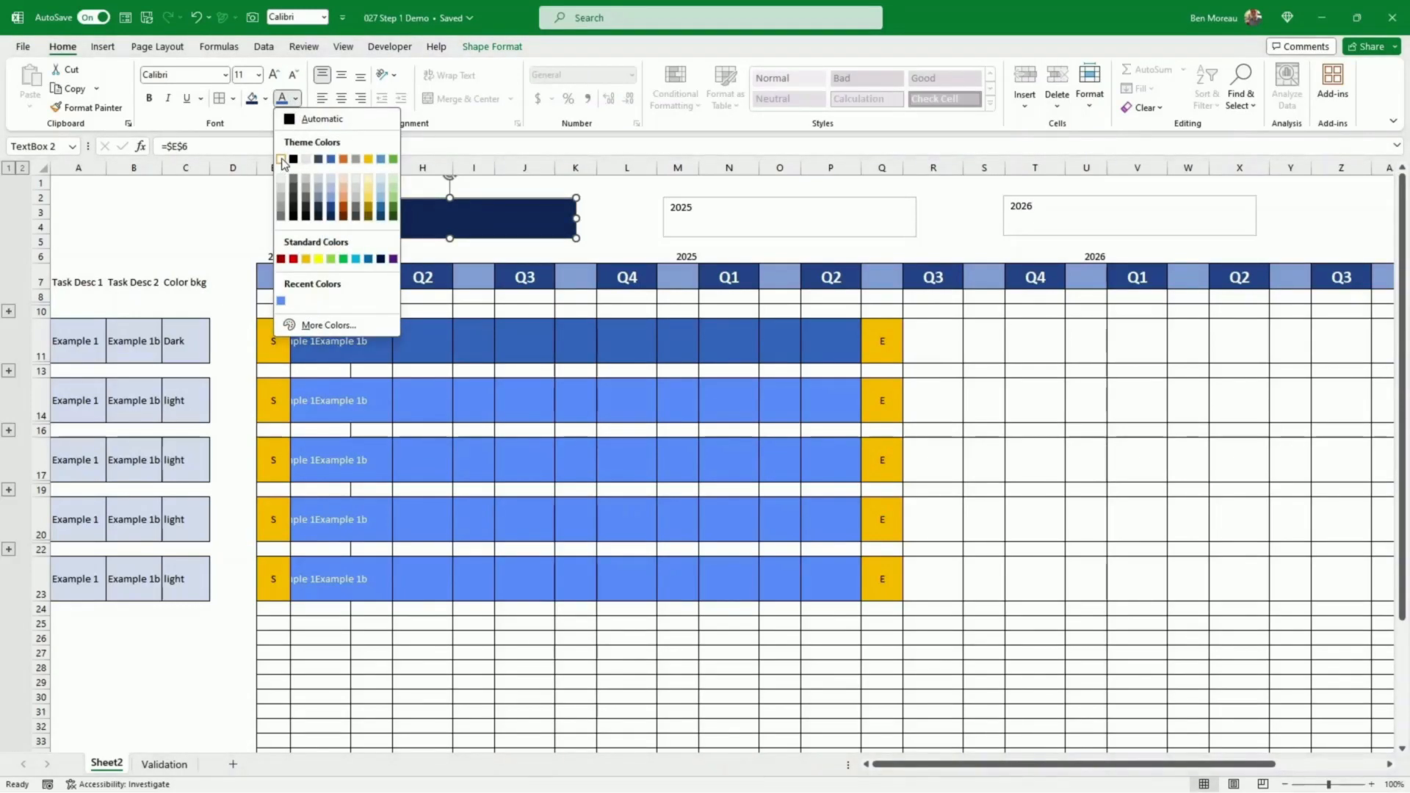
left_click(281, 160)
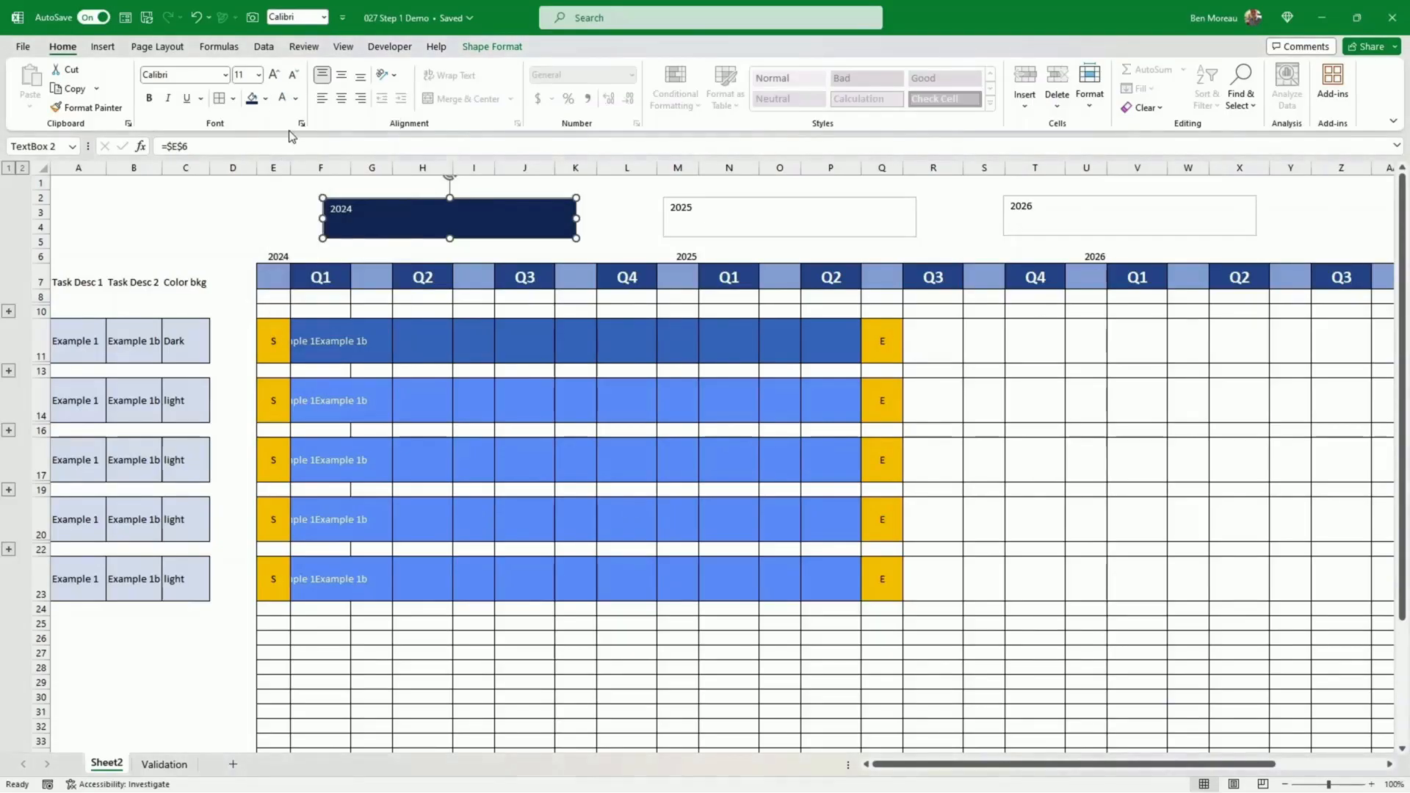
Step: Enlarge the 2024 text to size 28 and center it horizontally and vertically in its box
left_click(274, 75)
left_click(275, 75)
left_click(275, 75)
left_click(274, 75)
left_click(274, 75)
left_click(345, 100)
left_click(341, 75)
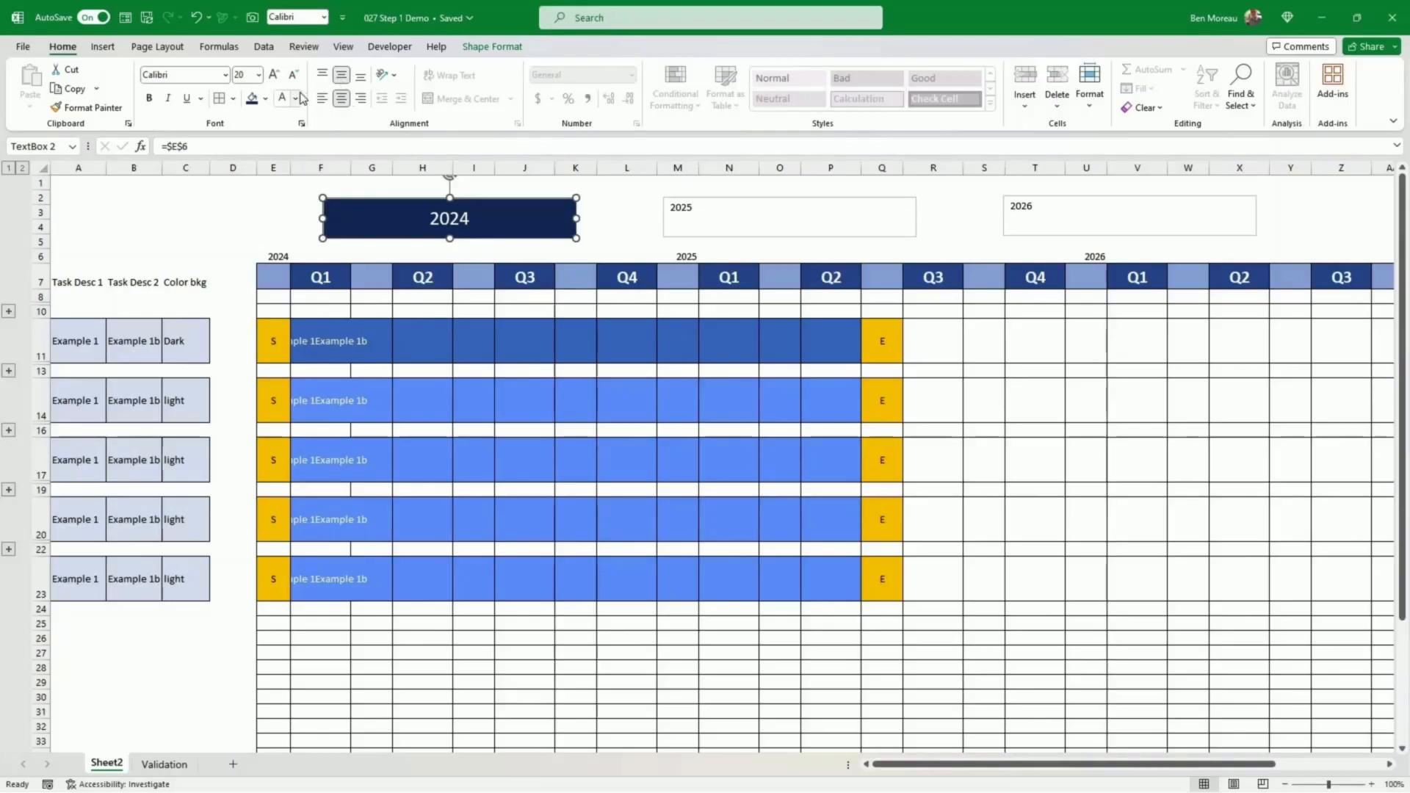
left_click(275, 76)
left_click(276, 77)
left_click(275, 76)
left_click(276, 76)
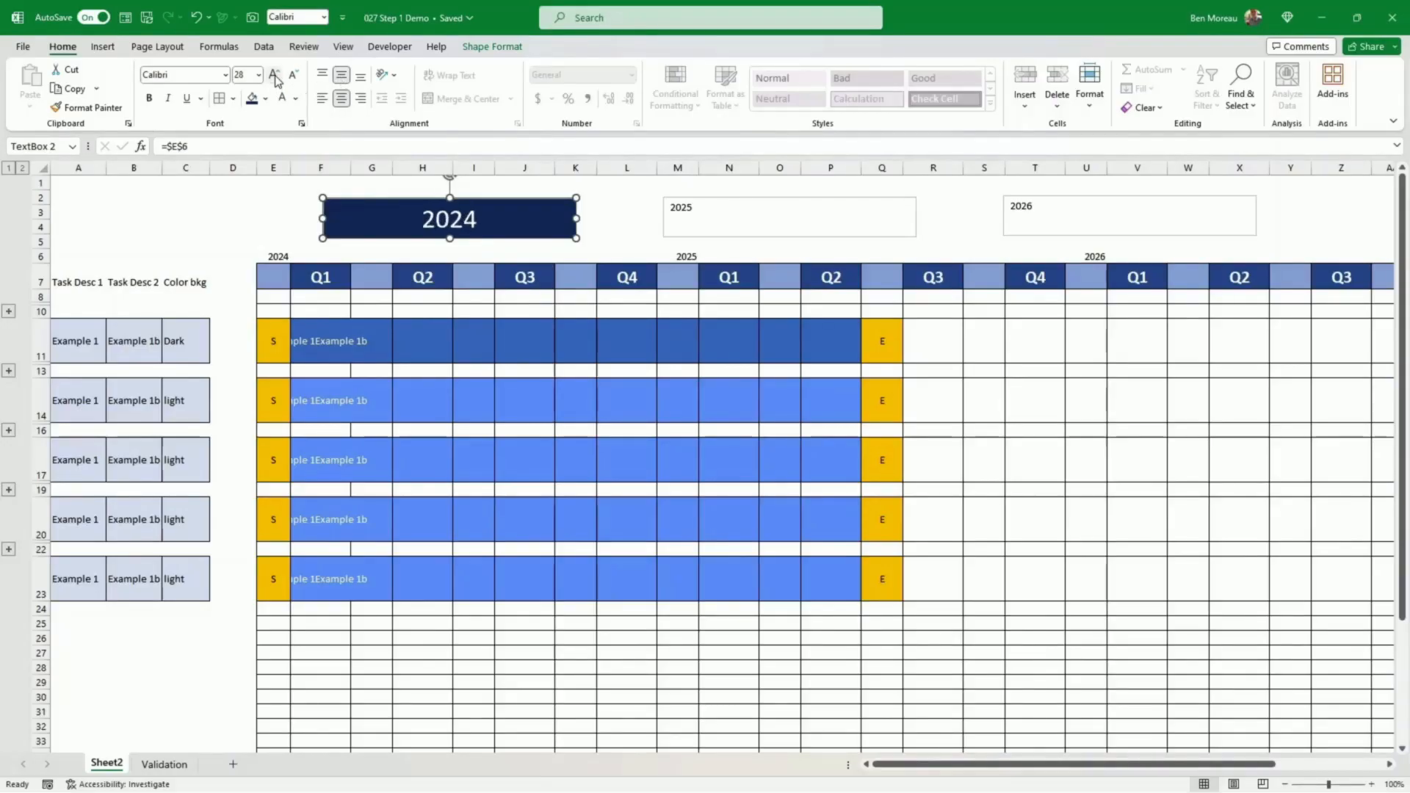
Step: Change the 2024 text to a Bahnschrift SemiBold font and color it light blue
left_click(208, 74)
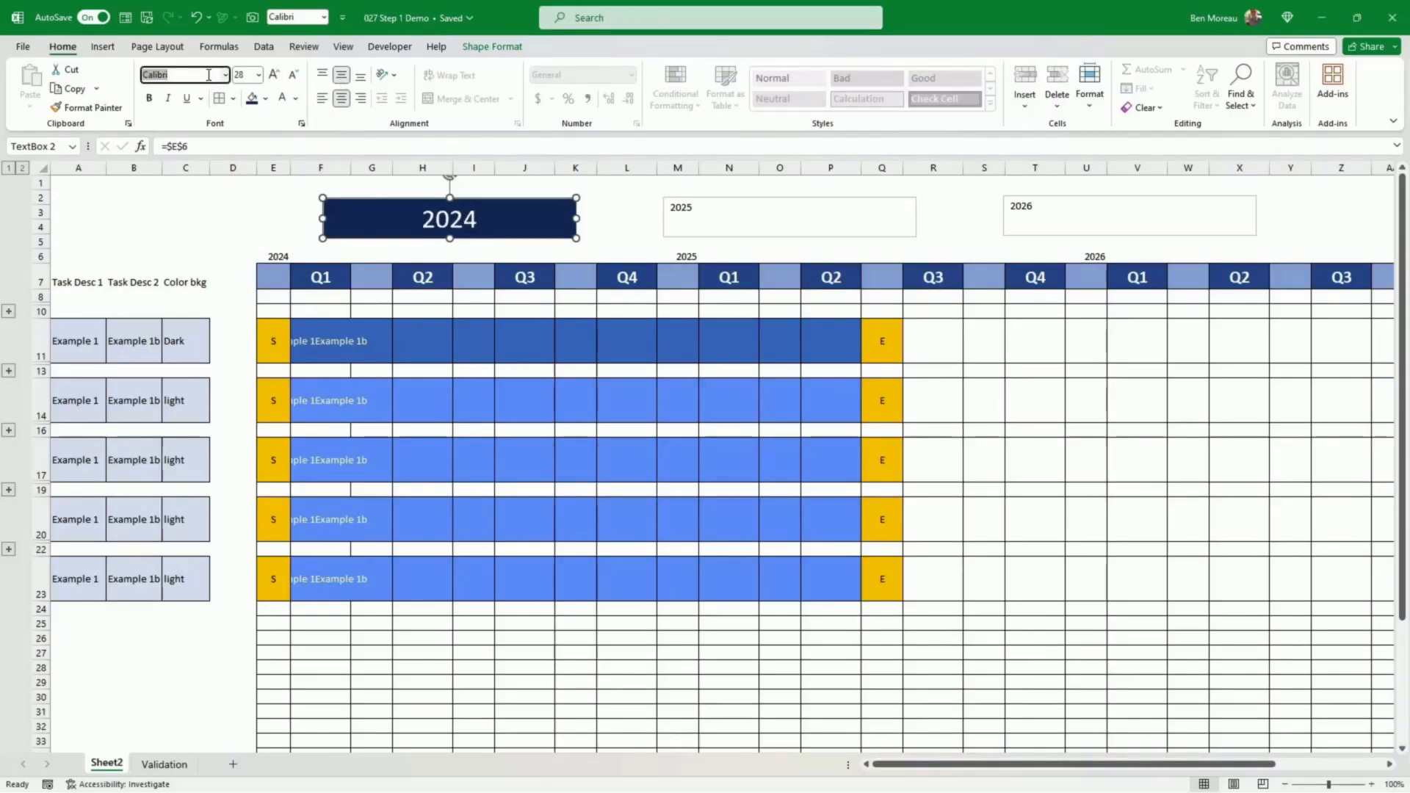
left_click(226, 76)
left_click(226, 75)
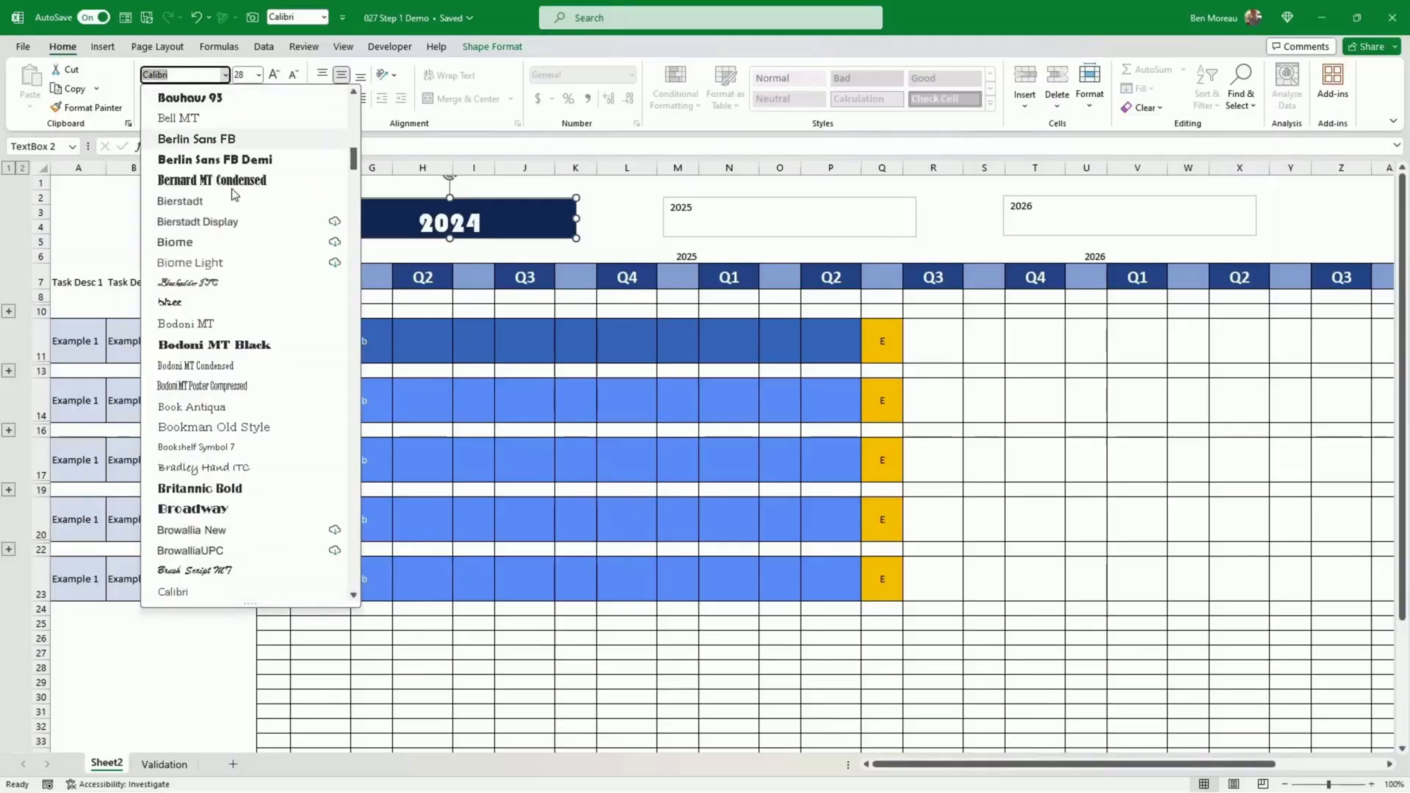
scroll(250, 291, "up", 2)
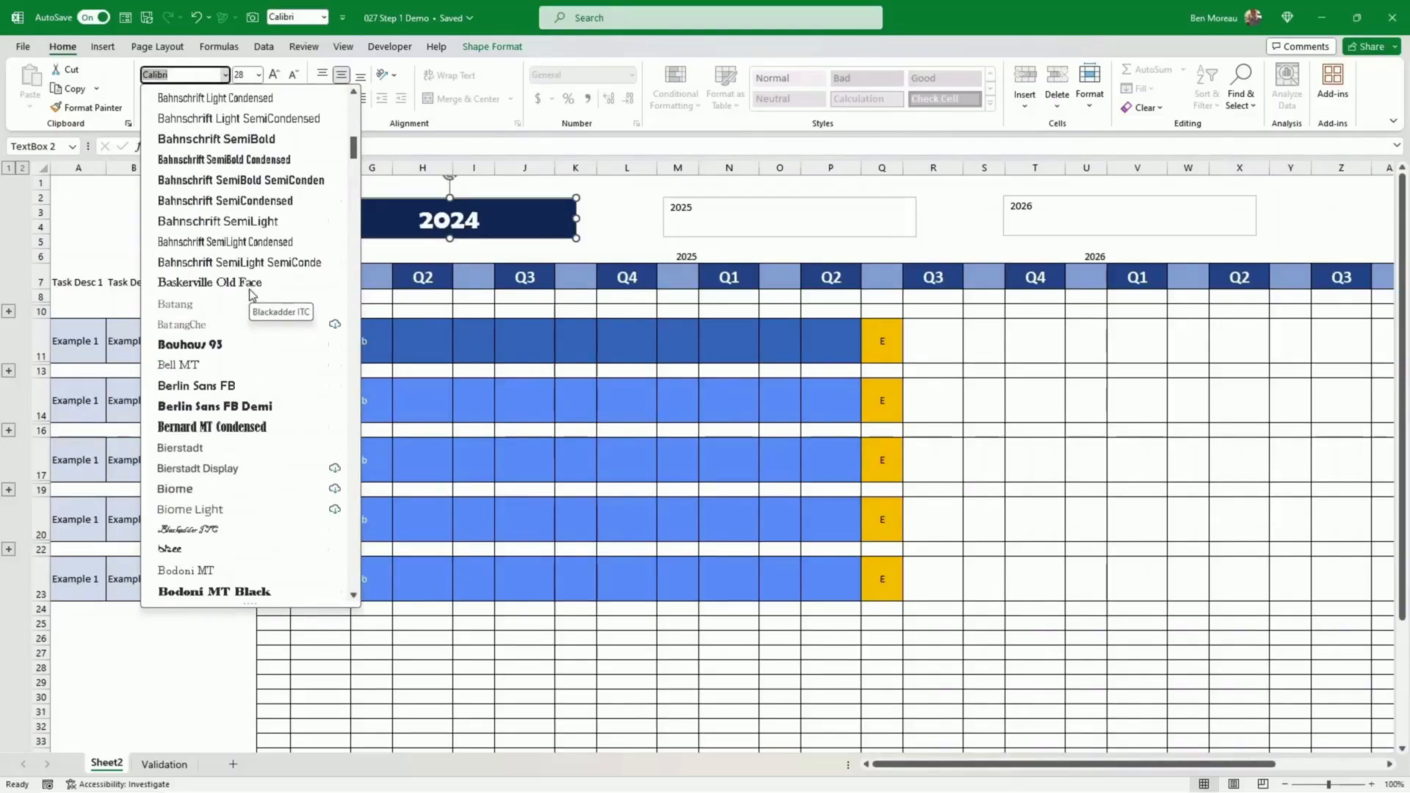
left_click(261, 183)
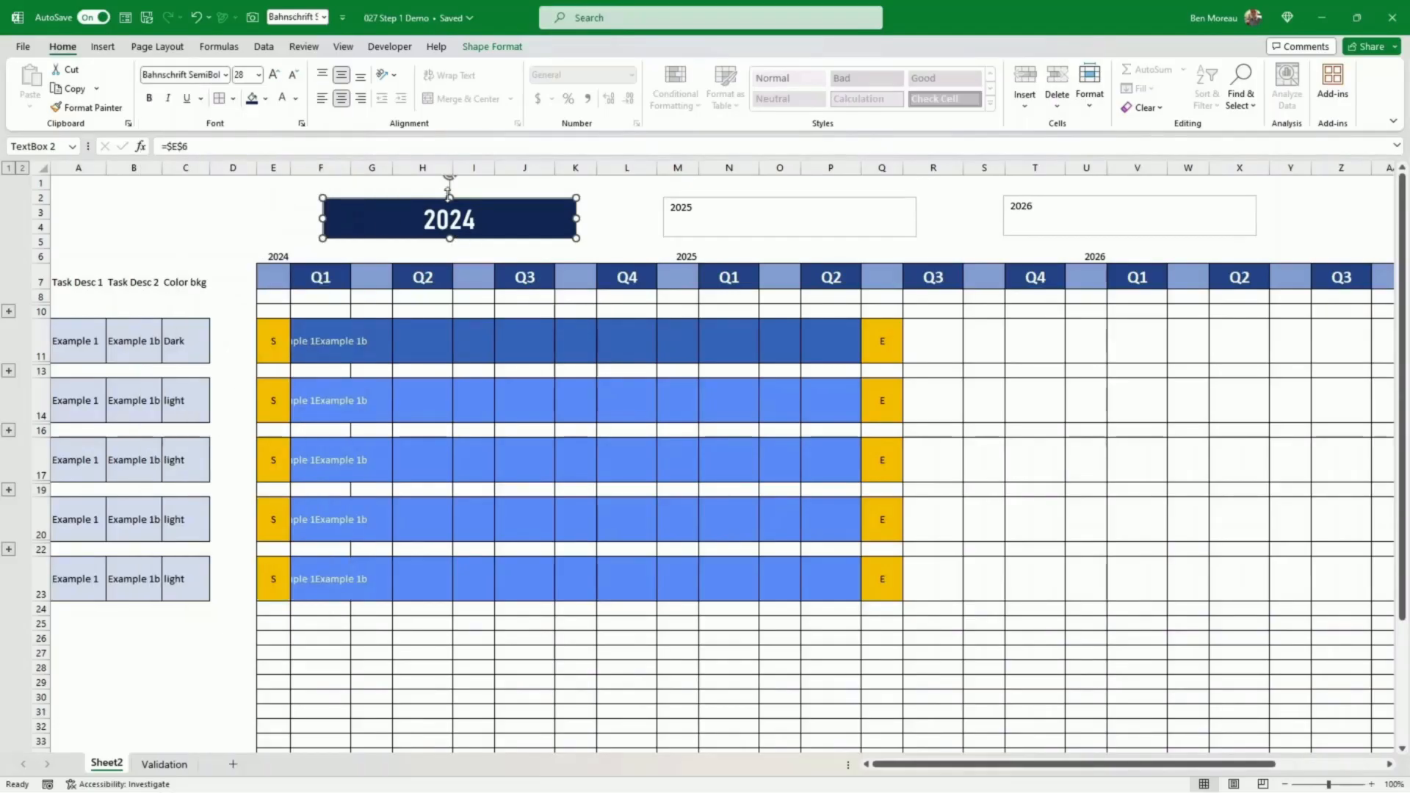
left_click(296, 98)
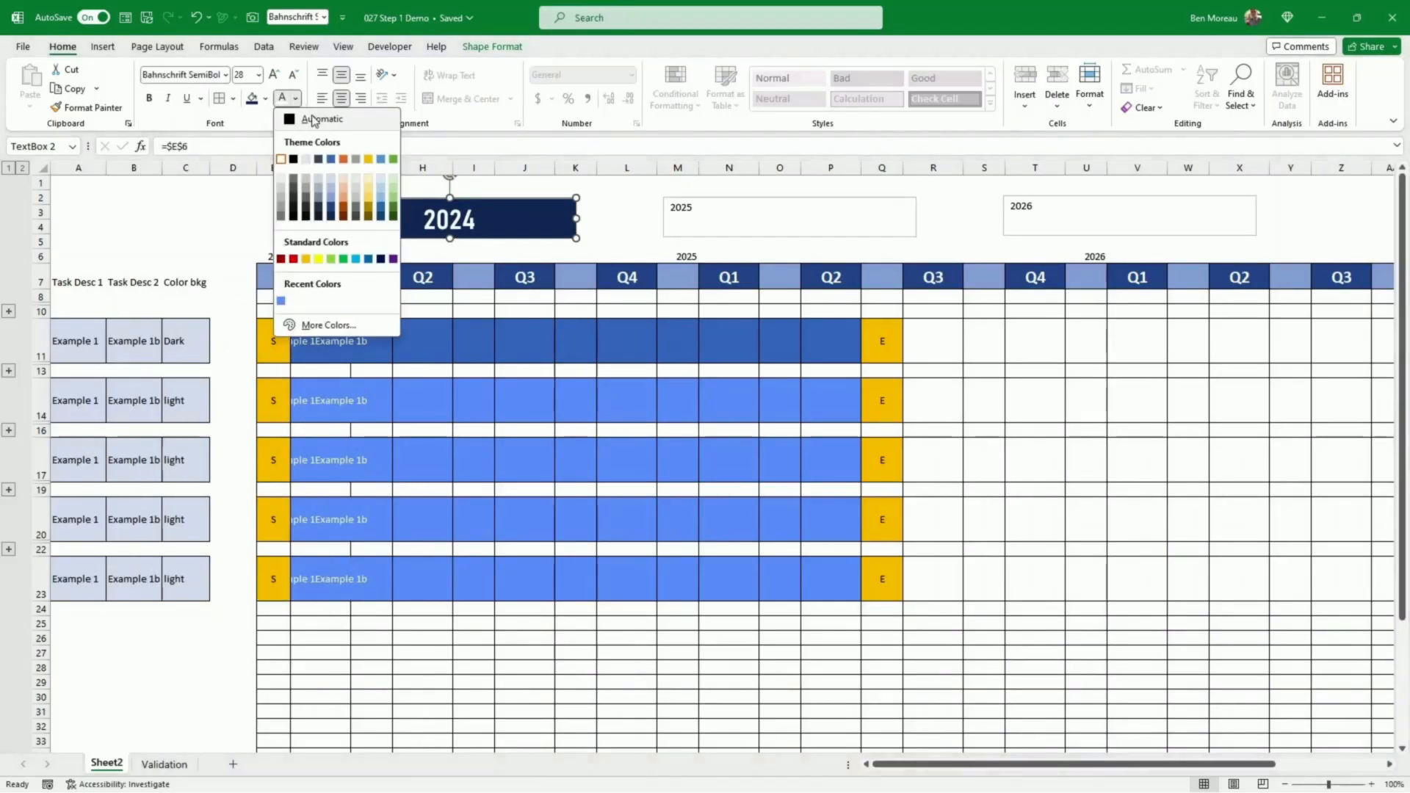
left_click(330, 181)
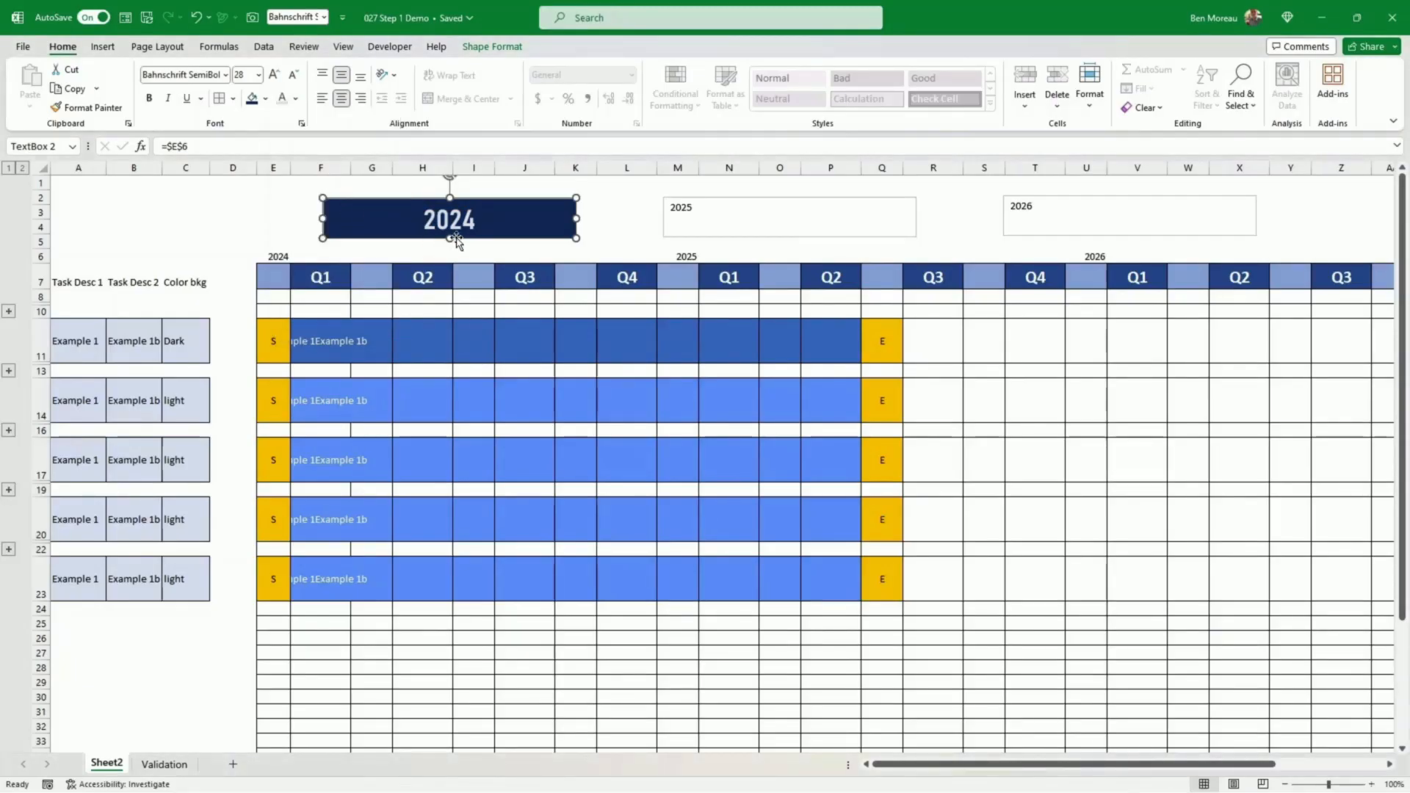
Step: Enlarge the 2024 text to size 40 and adjust its box to about 1.51 cm high, just above row 6
left_click_drag(448, 237, 446, 244)
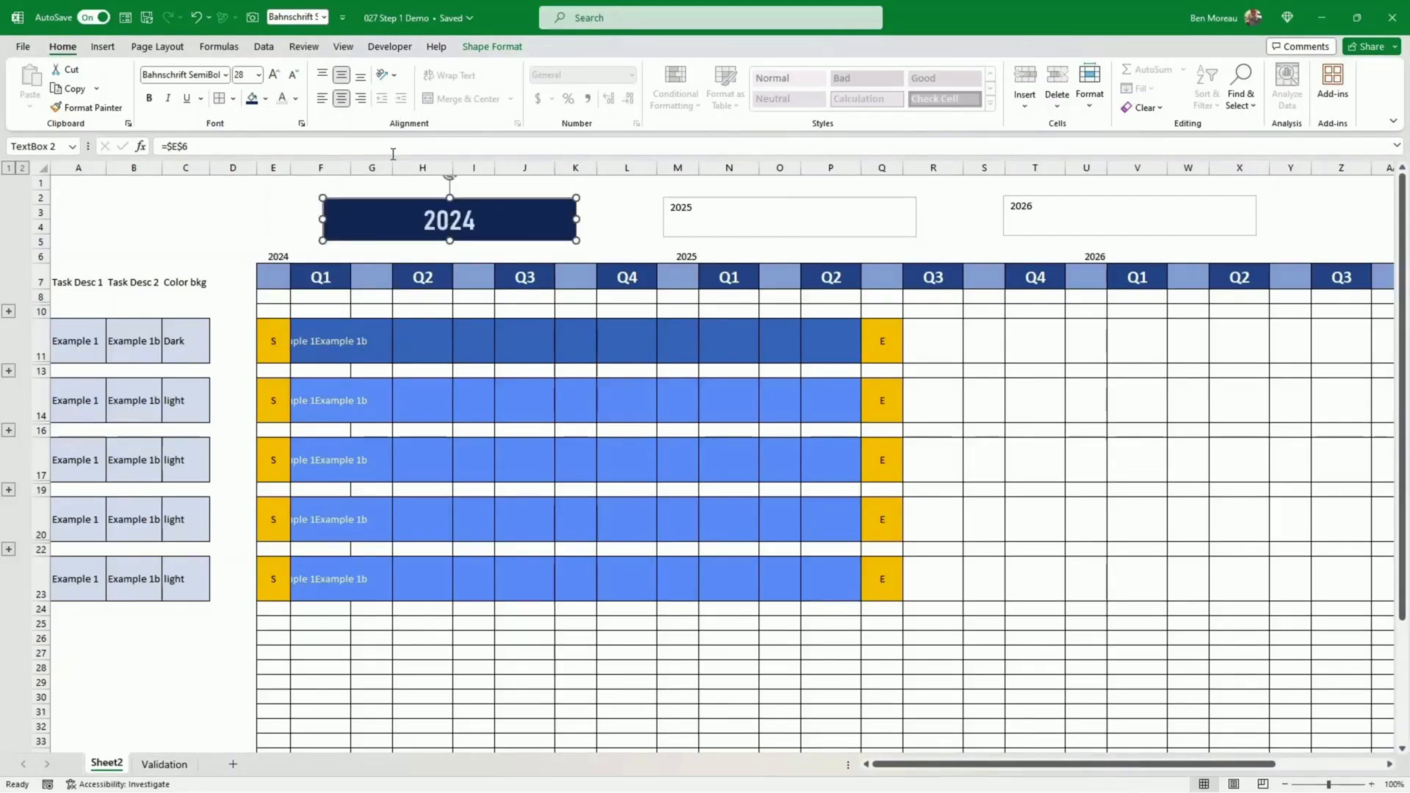
left_click(274, 75)
left_click(274, 75)
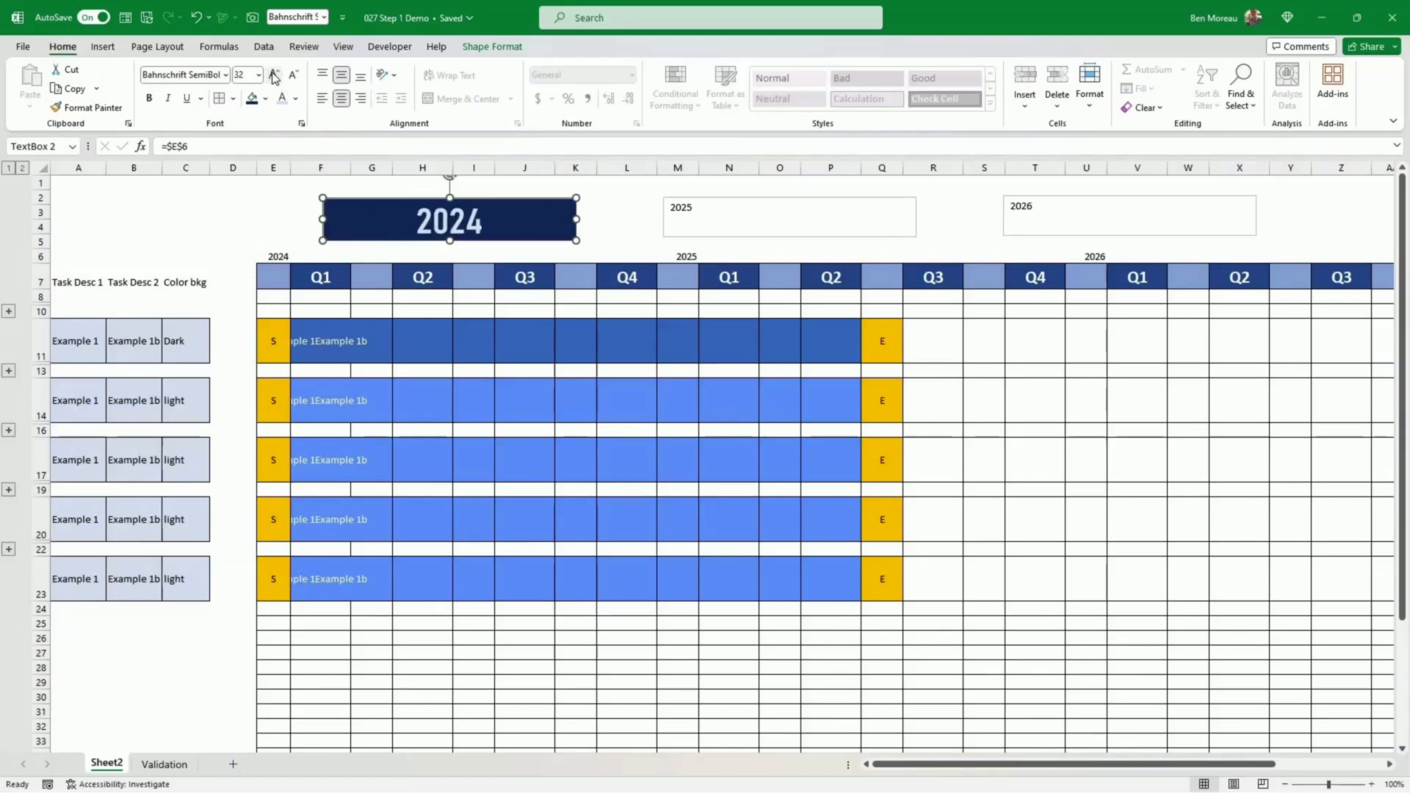
left_click(274, 76)
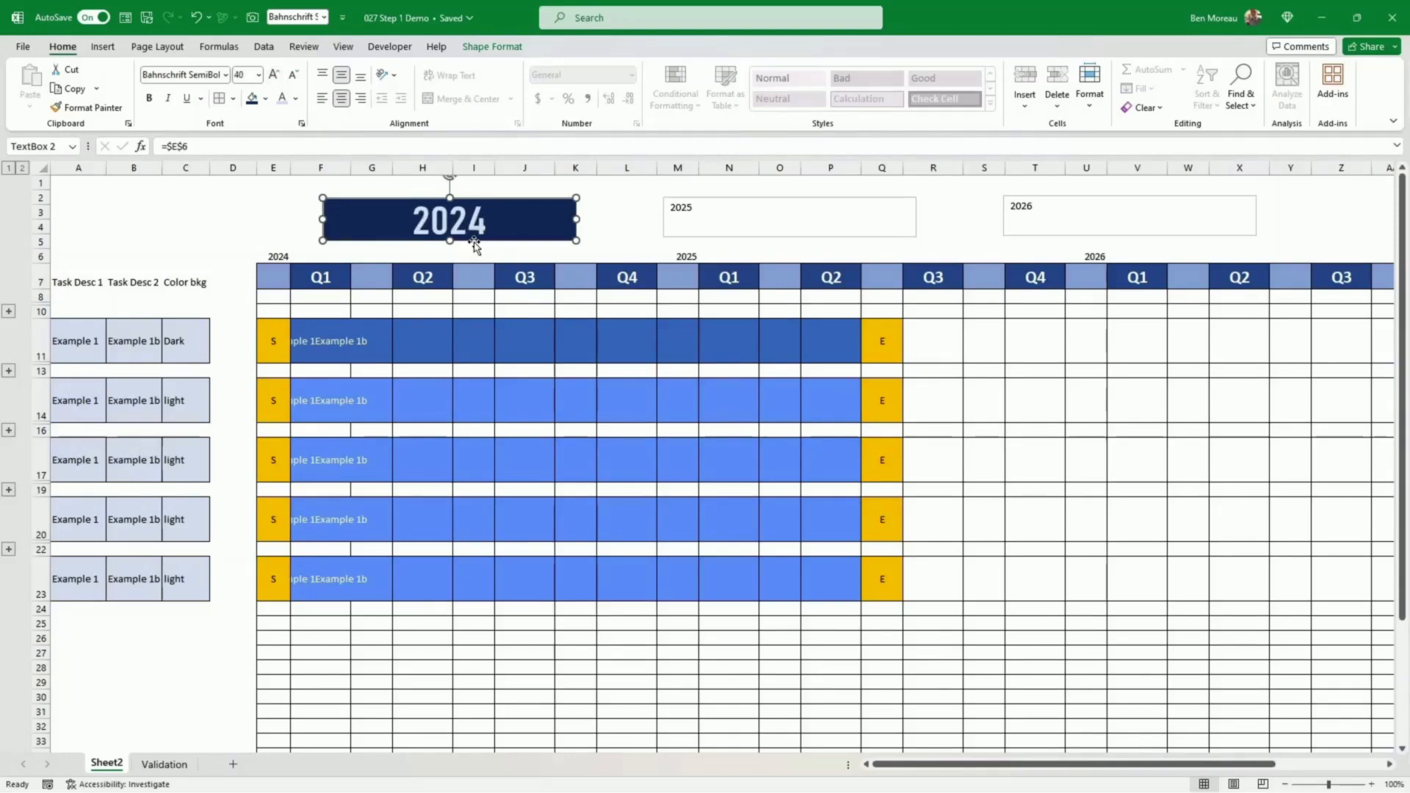
left_click_drag(475, 246, 477, 250)
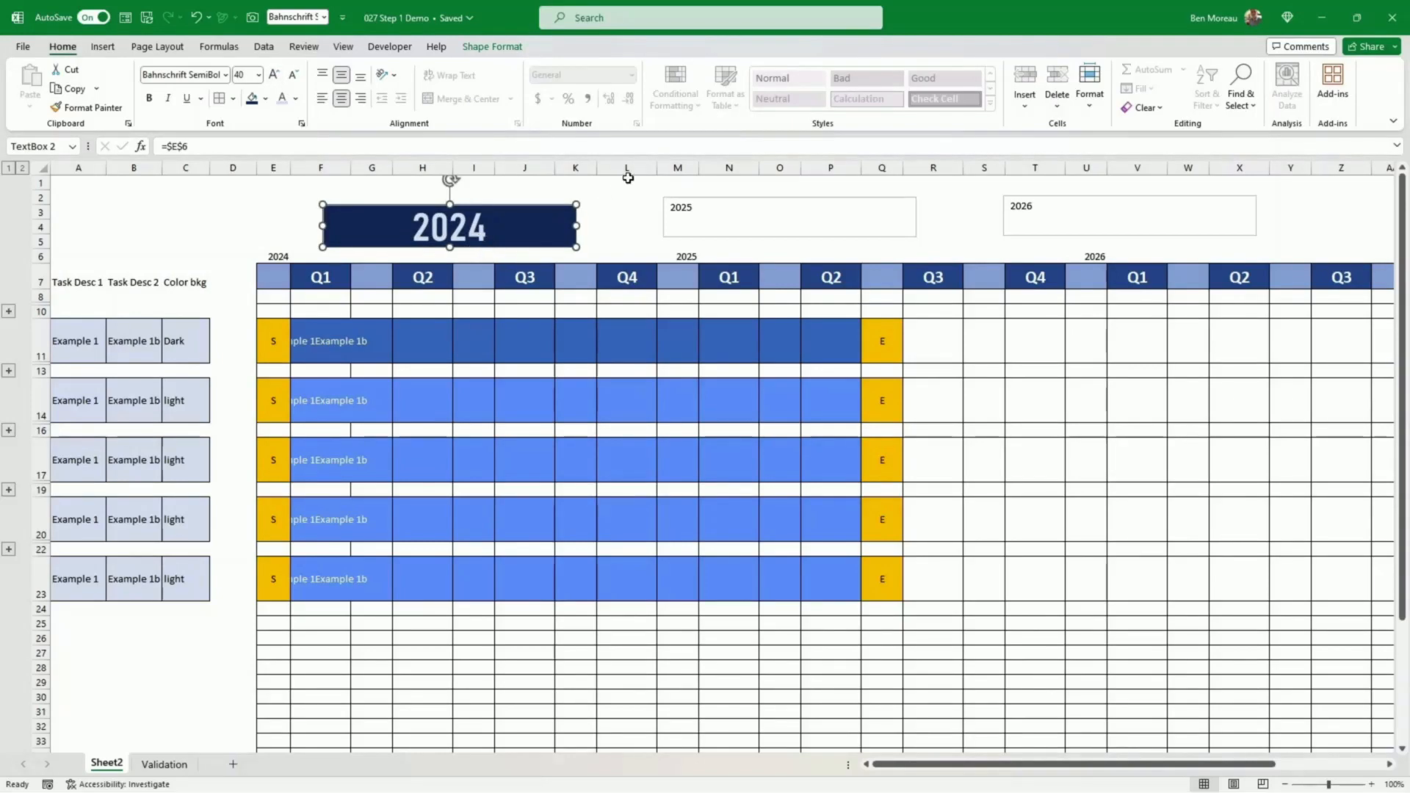
Step: Apply a reflection text effect to the 2024 label
left_click(486, 48)
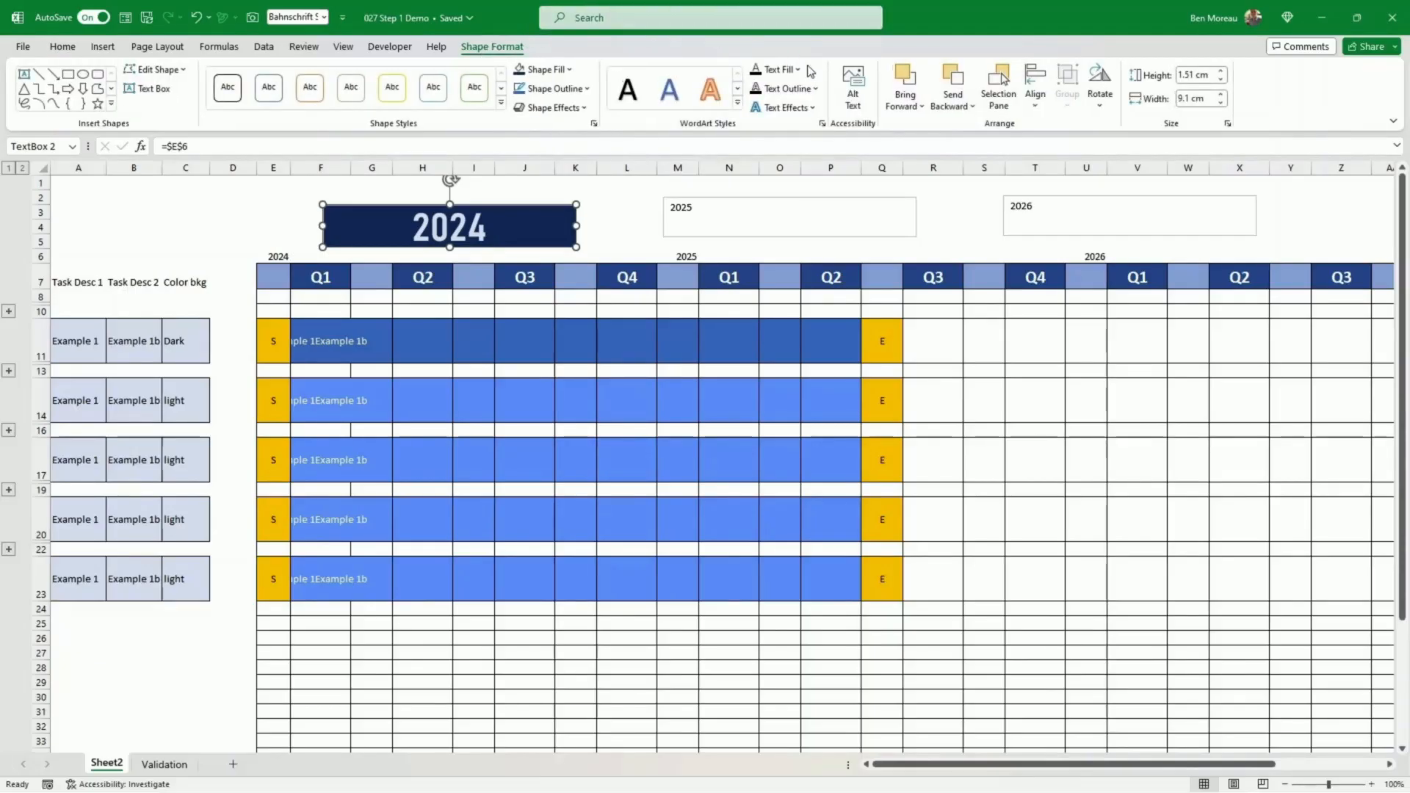
left_click(815, 108)
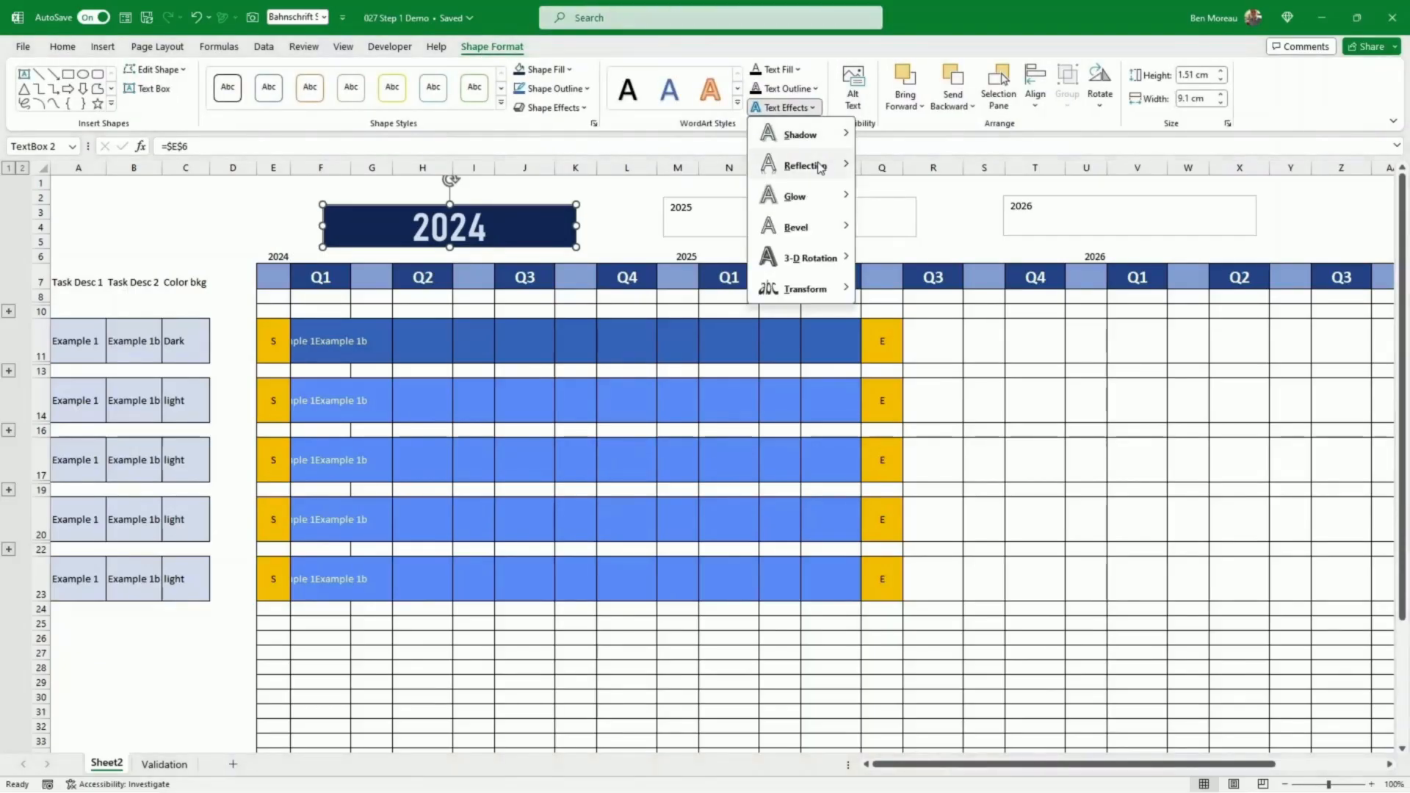
left_click(885, 257)
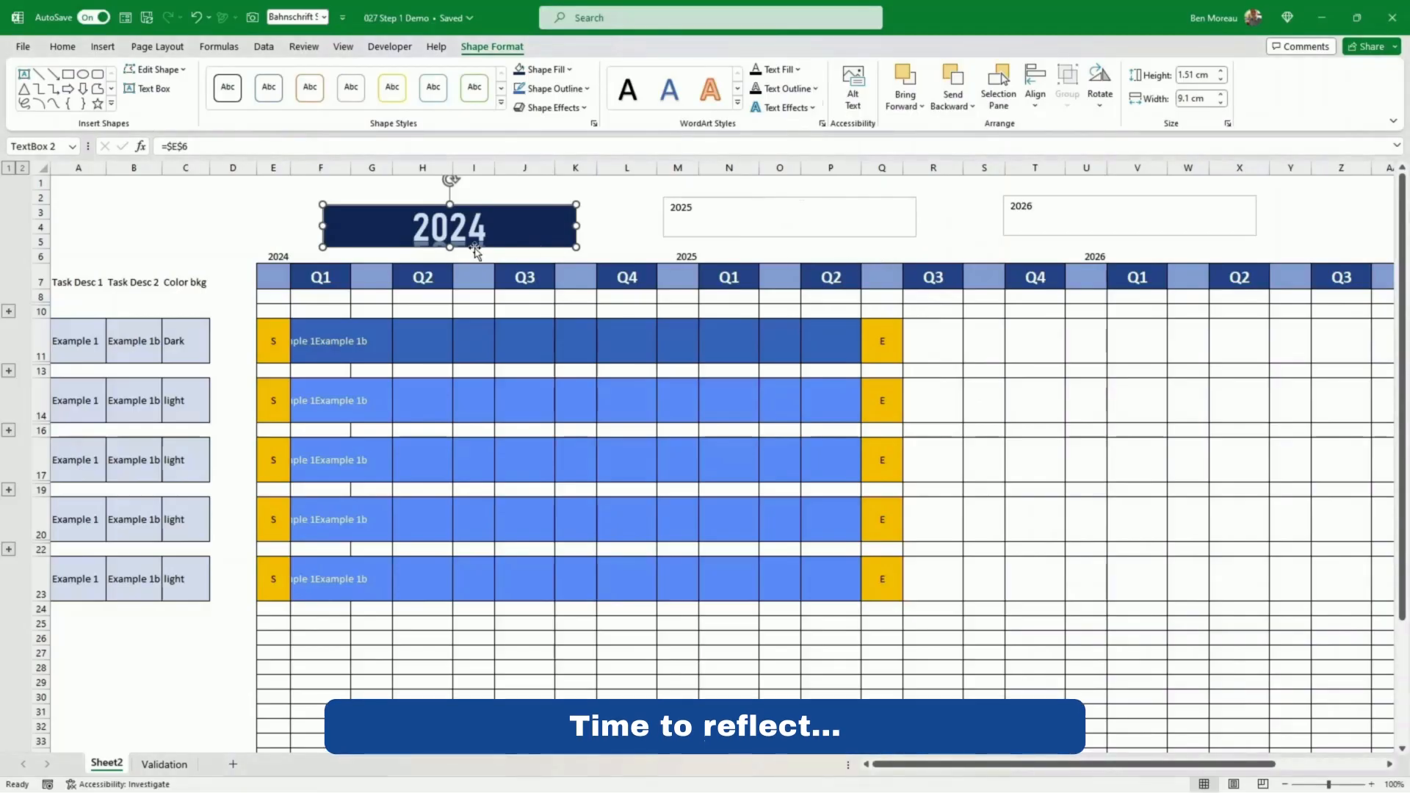
Step: Enlarge the 2024 box to about 1.64 cm high and copy its formatting to the 2025 and 2026 text boxes
left_click_drag(449, 249, 449, 251)
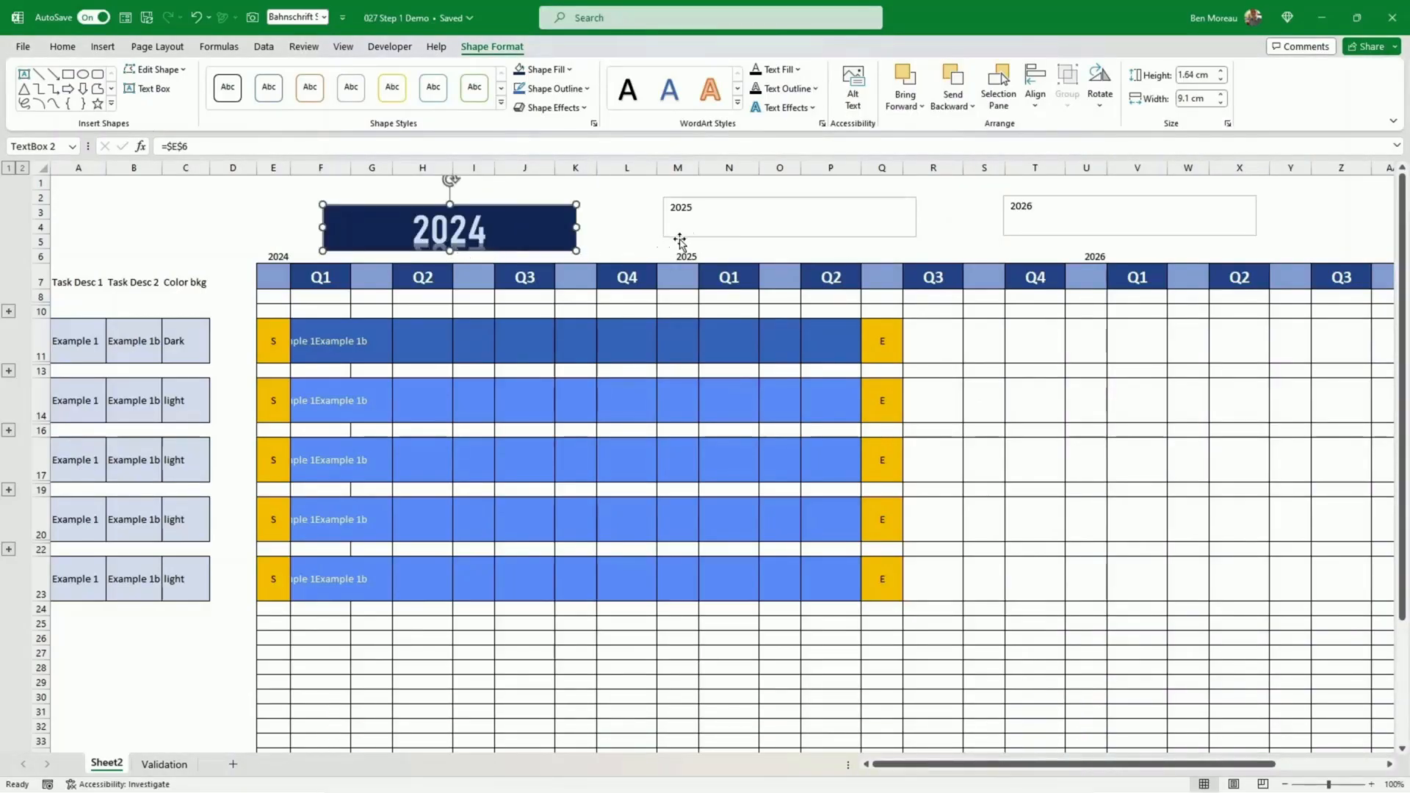
left_click(59, 48)
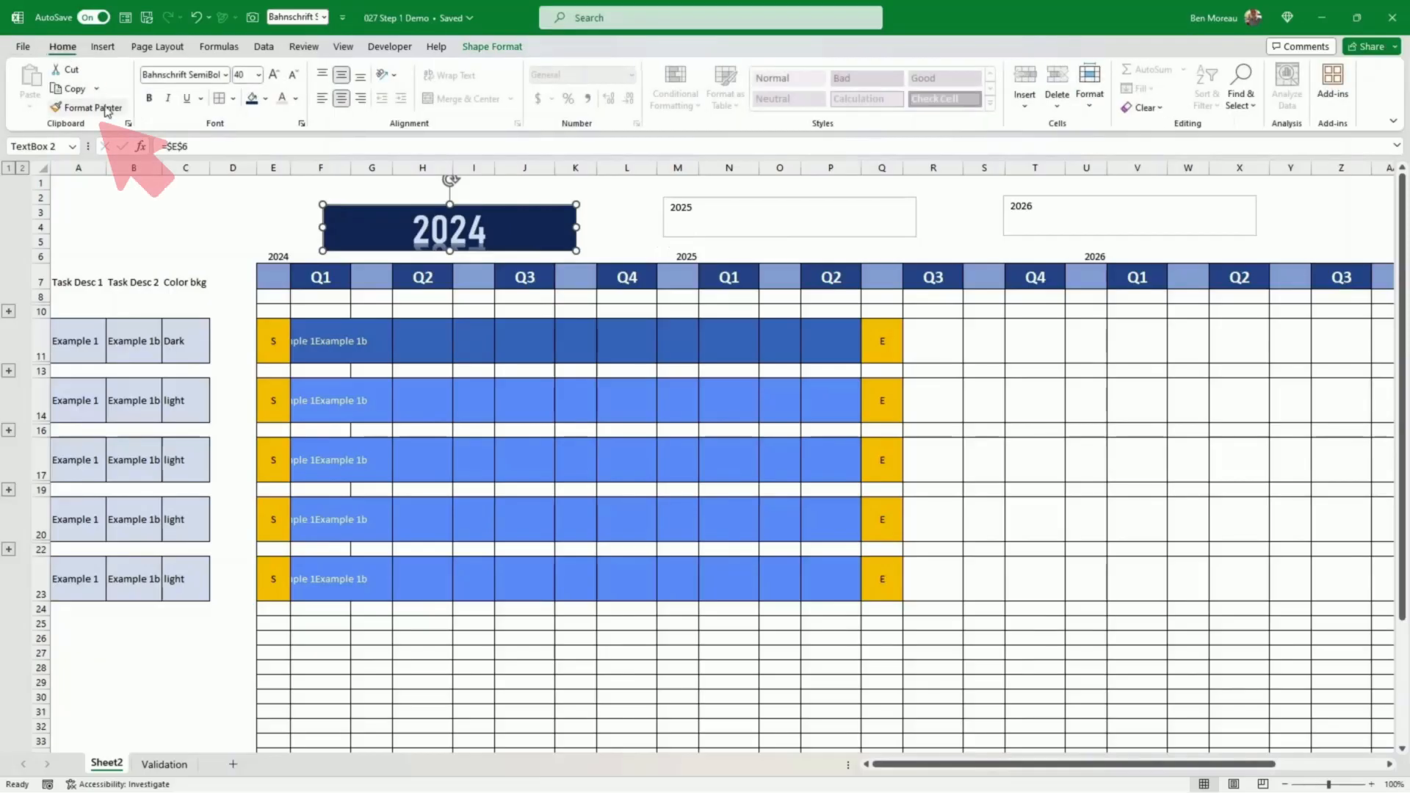
left_click(86, 107)
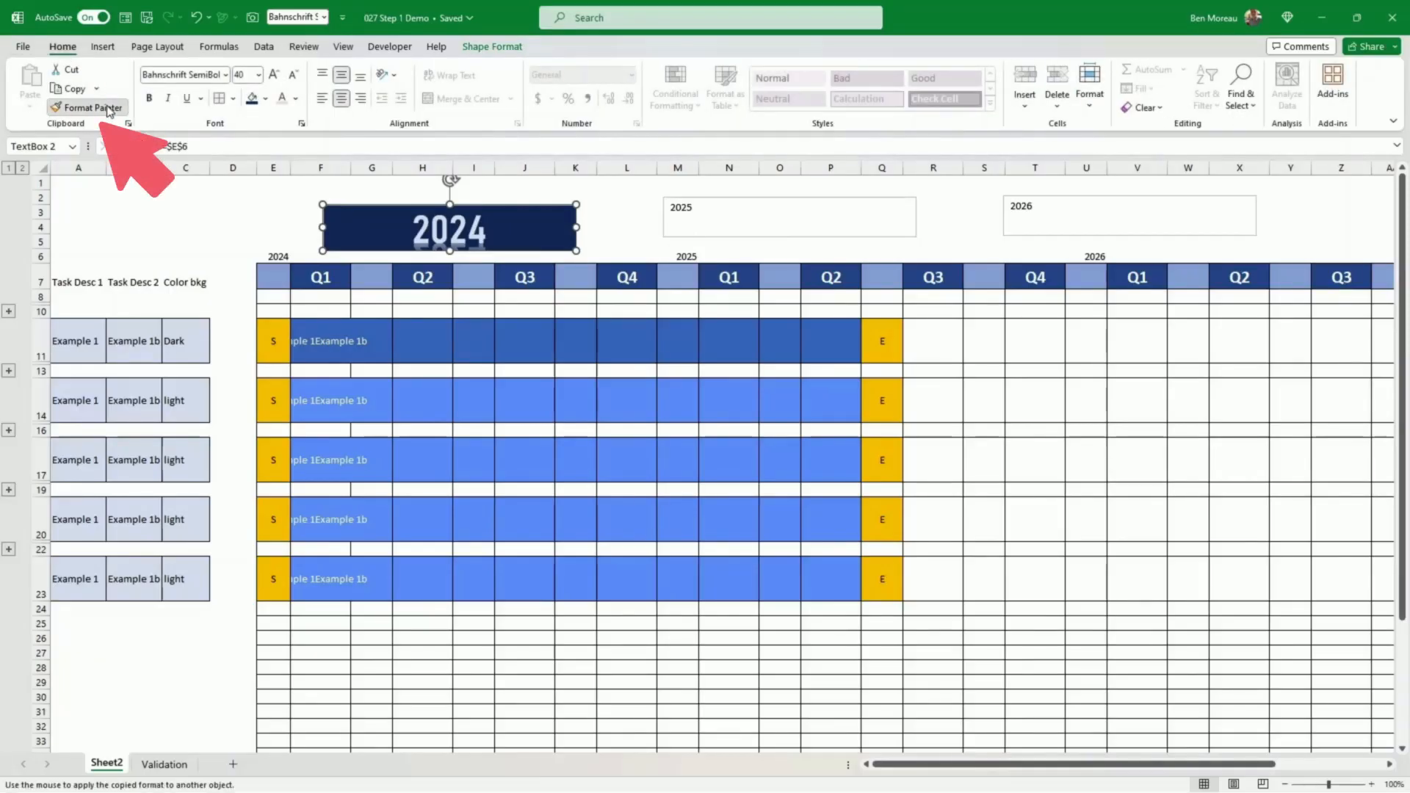
left_click(905, 232)
left_click(1023, 228)
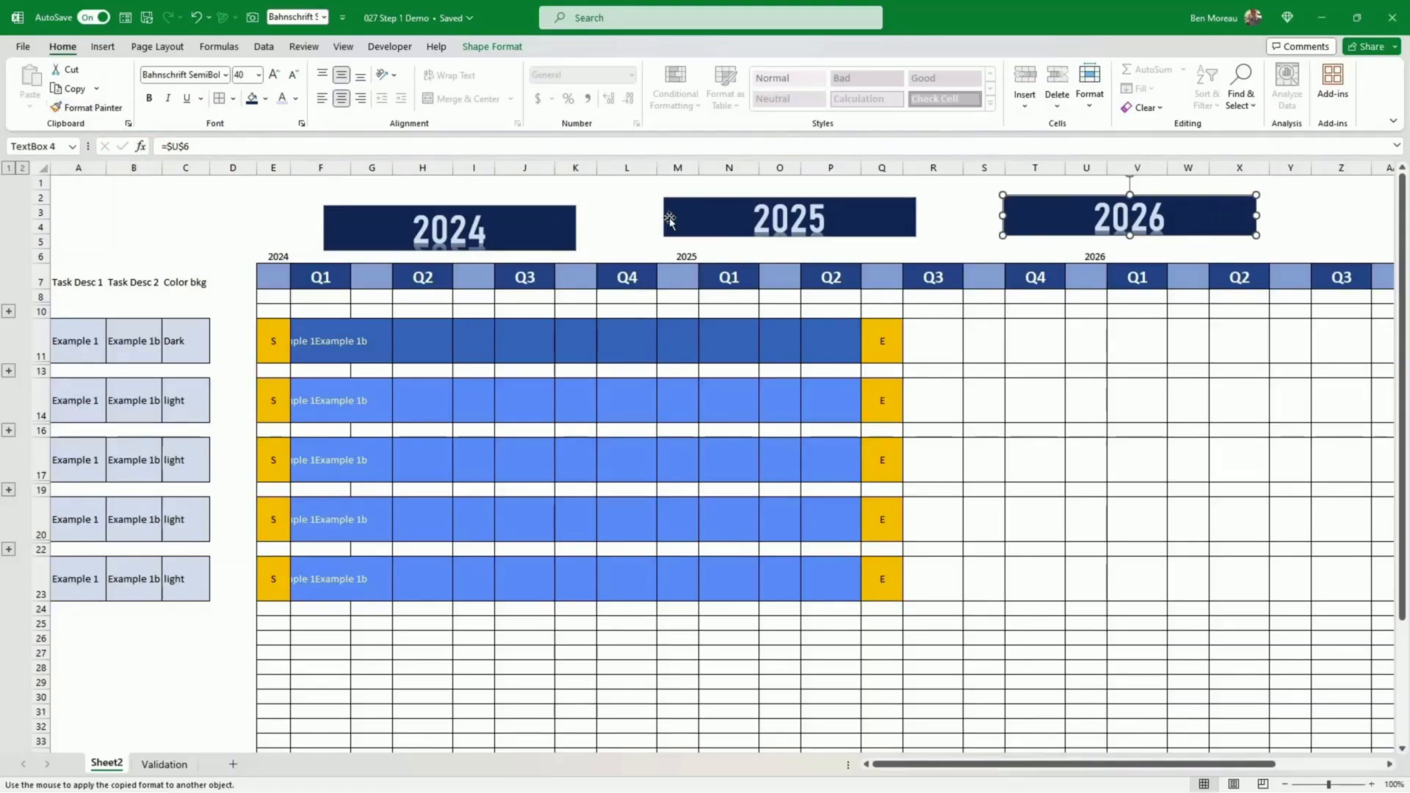
Step: Move the 2025 and 2026 boxes down so they line up with the 2024 box
left_click_drag(712, 234, 714, 245)
left_click_drag(1077, 239, 1078, 250)
left_click(147, 208)
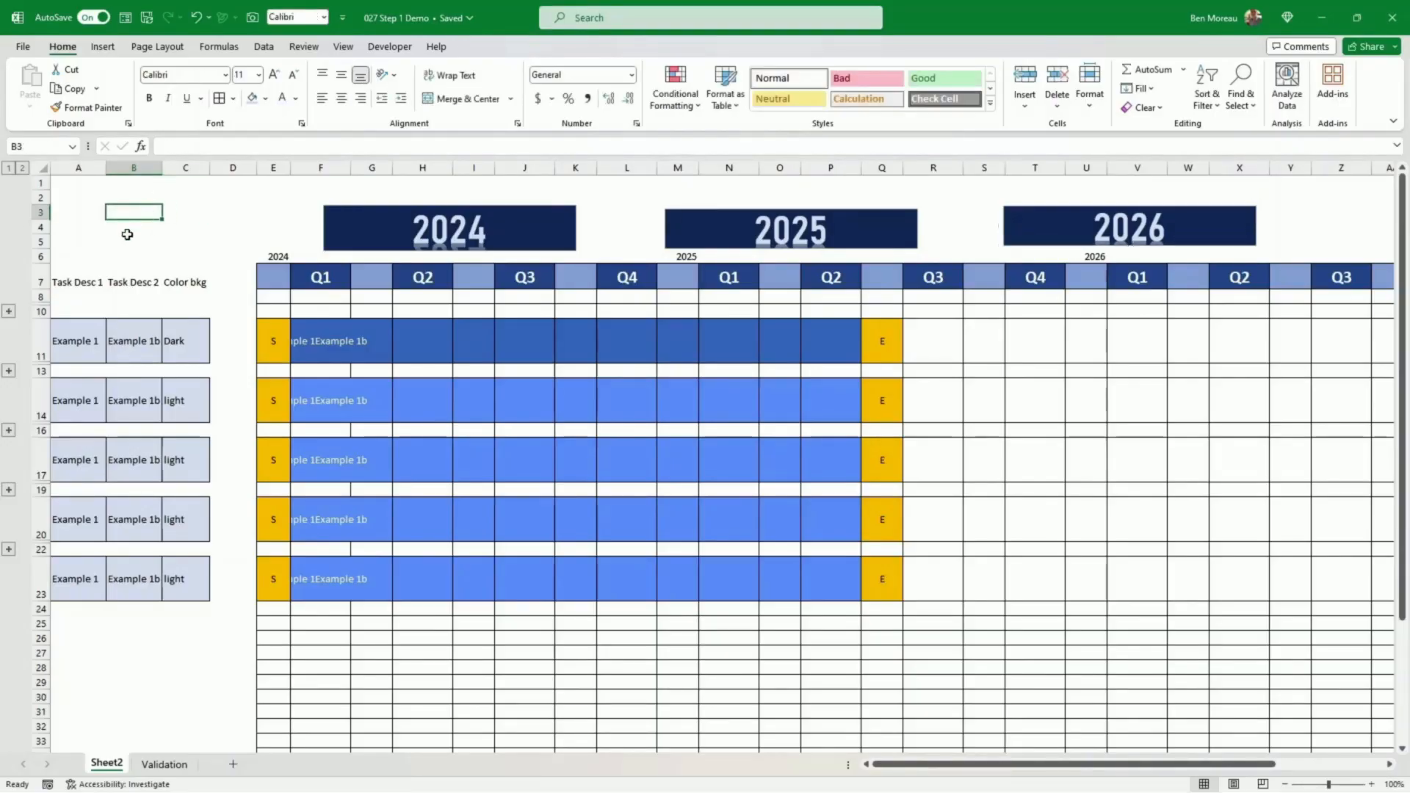
Step: Hide row 6, which holds the linked year values
left_click(42, 256)
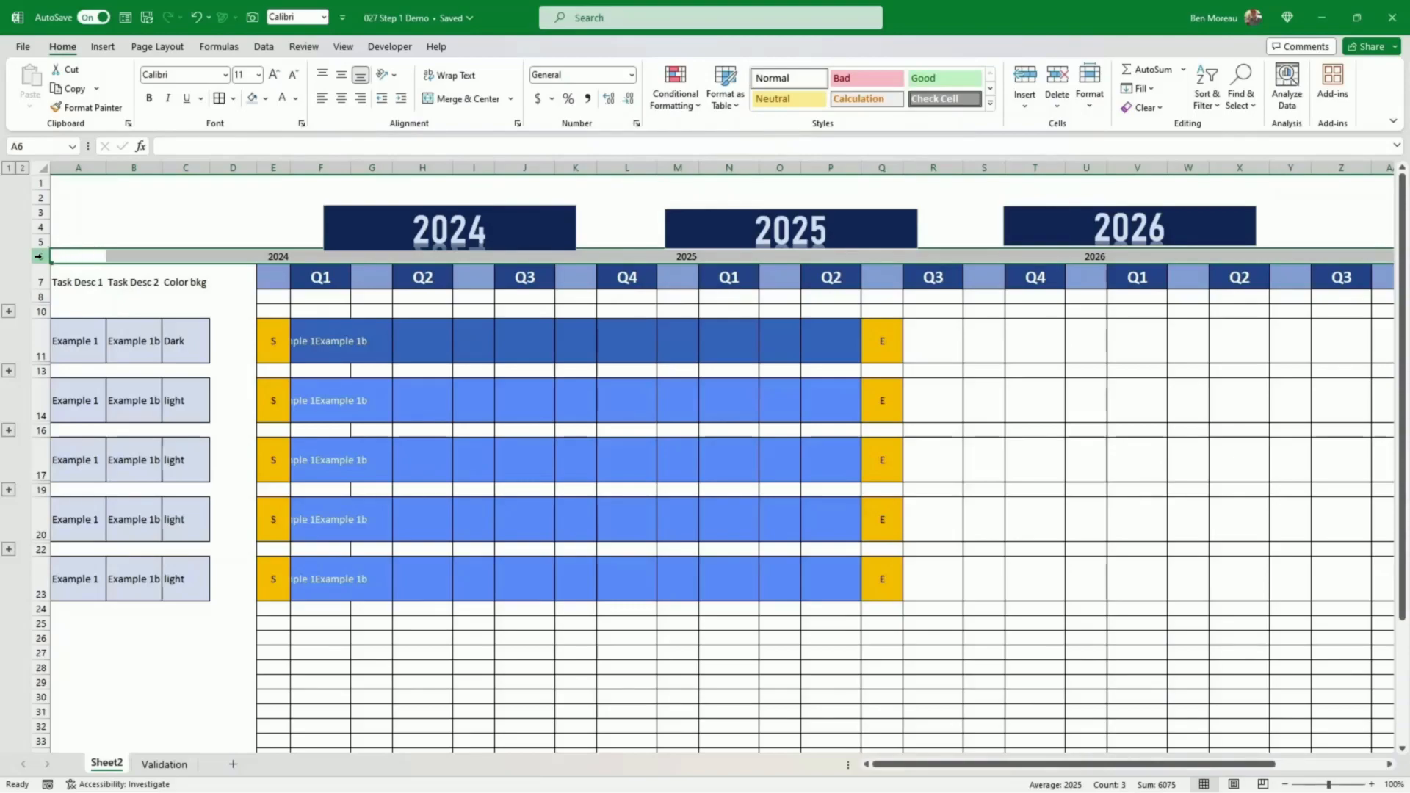
right_click(38, 256)
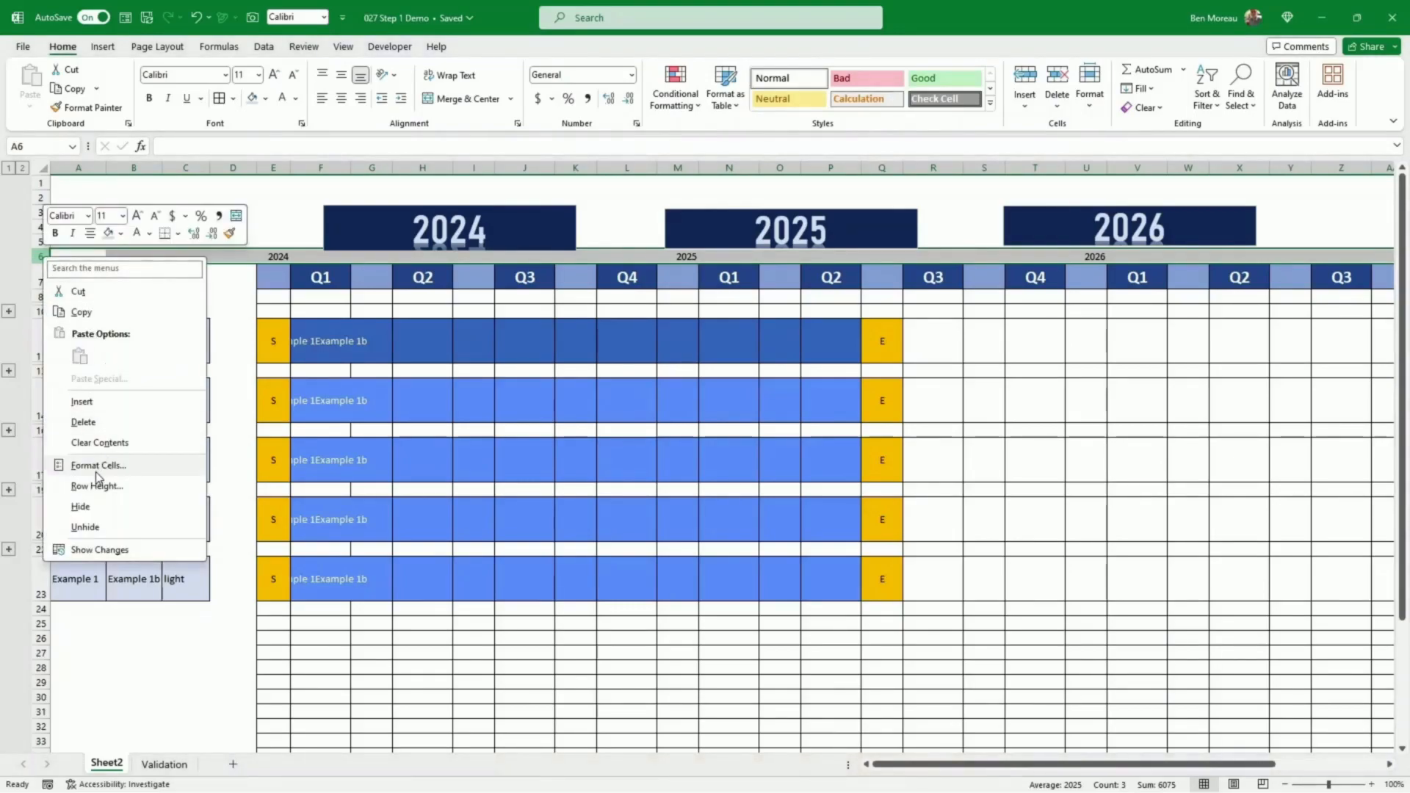
left_click(95, 509)
Step: Move the 2024, 2025 and 2026 boxes up together, leaving a gap above the quarter header row
left_click(406, 229)
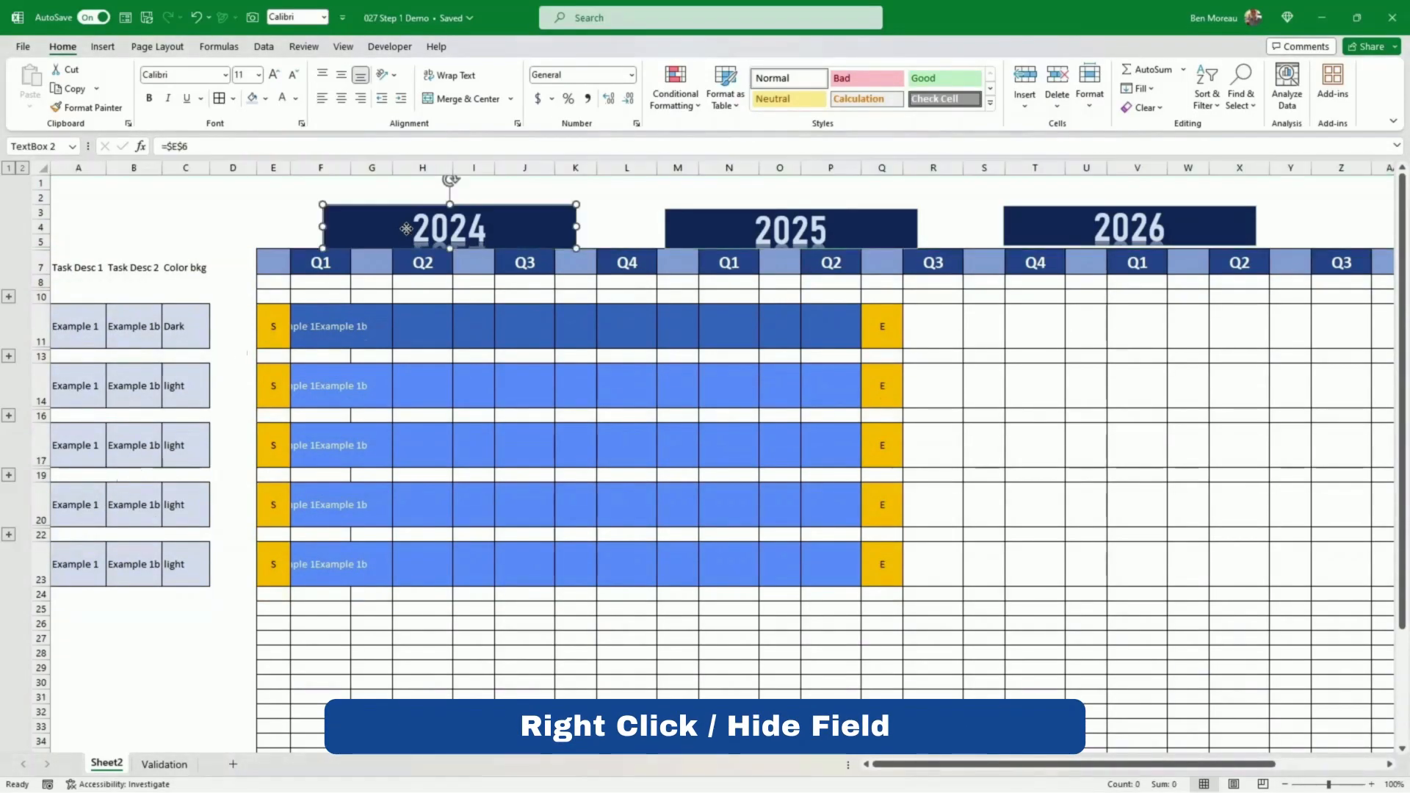
left_click(803, 222, "shift")
left_click(1043, 217, "shift")
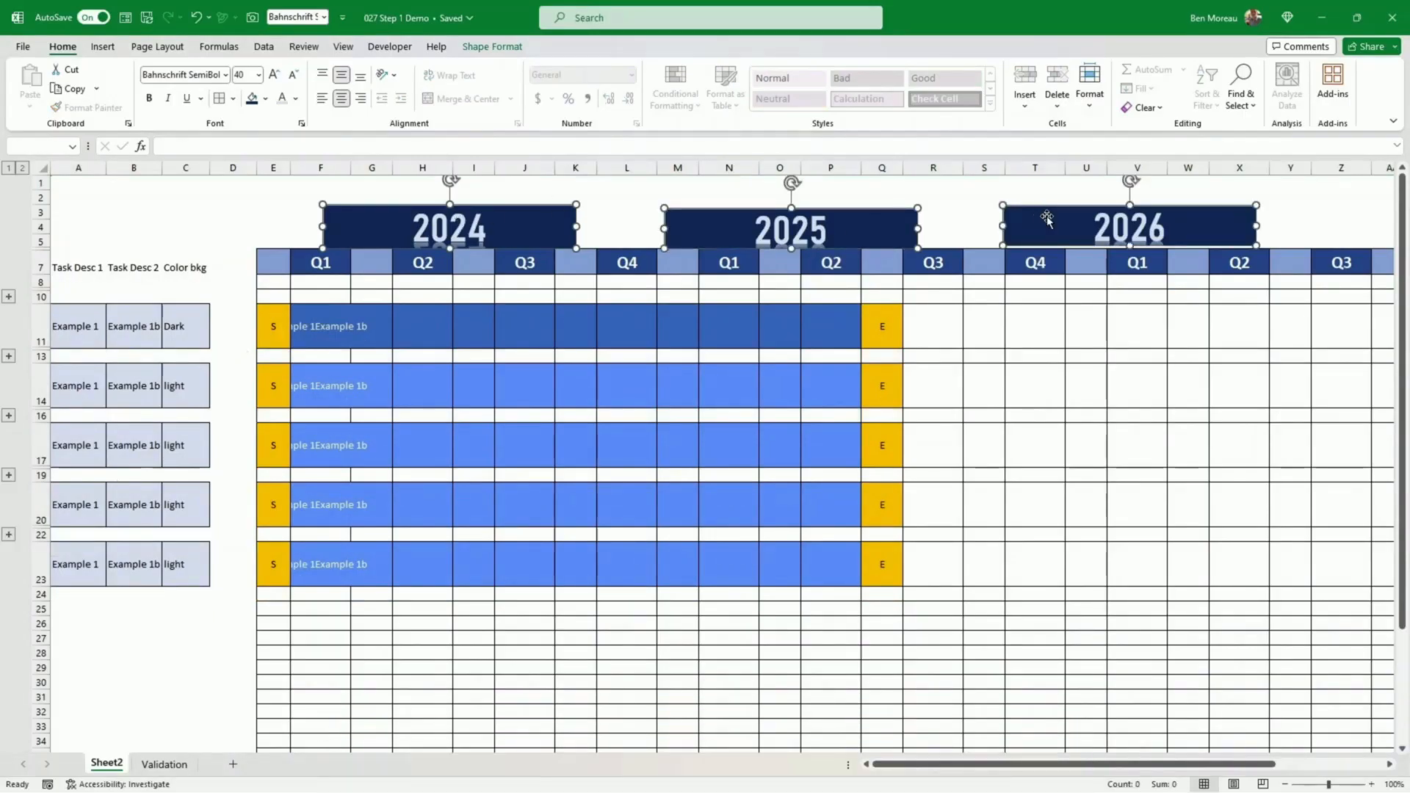
left_click_drag(1046, 218, 1044, 193)
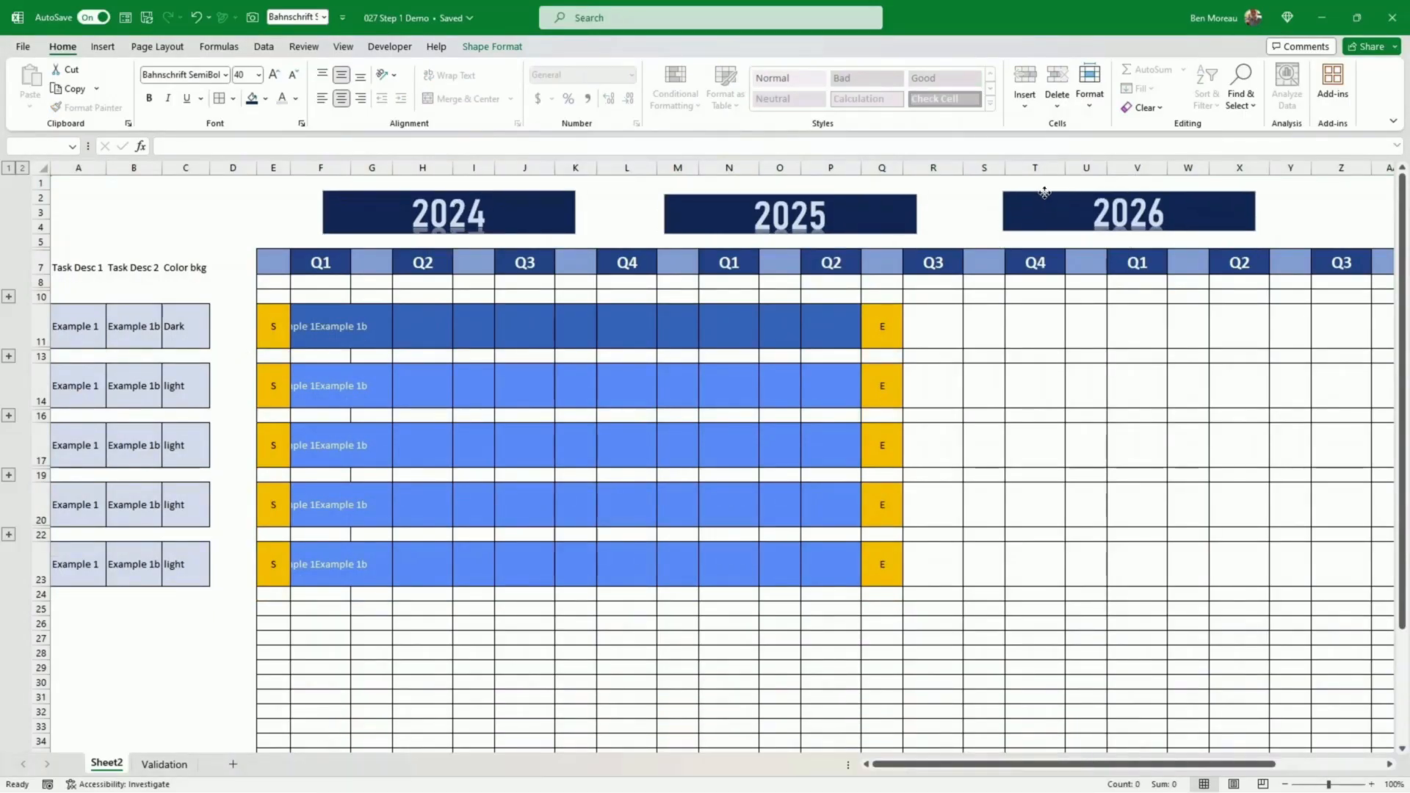
left_click(165, 228)
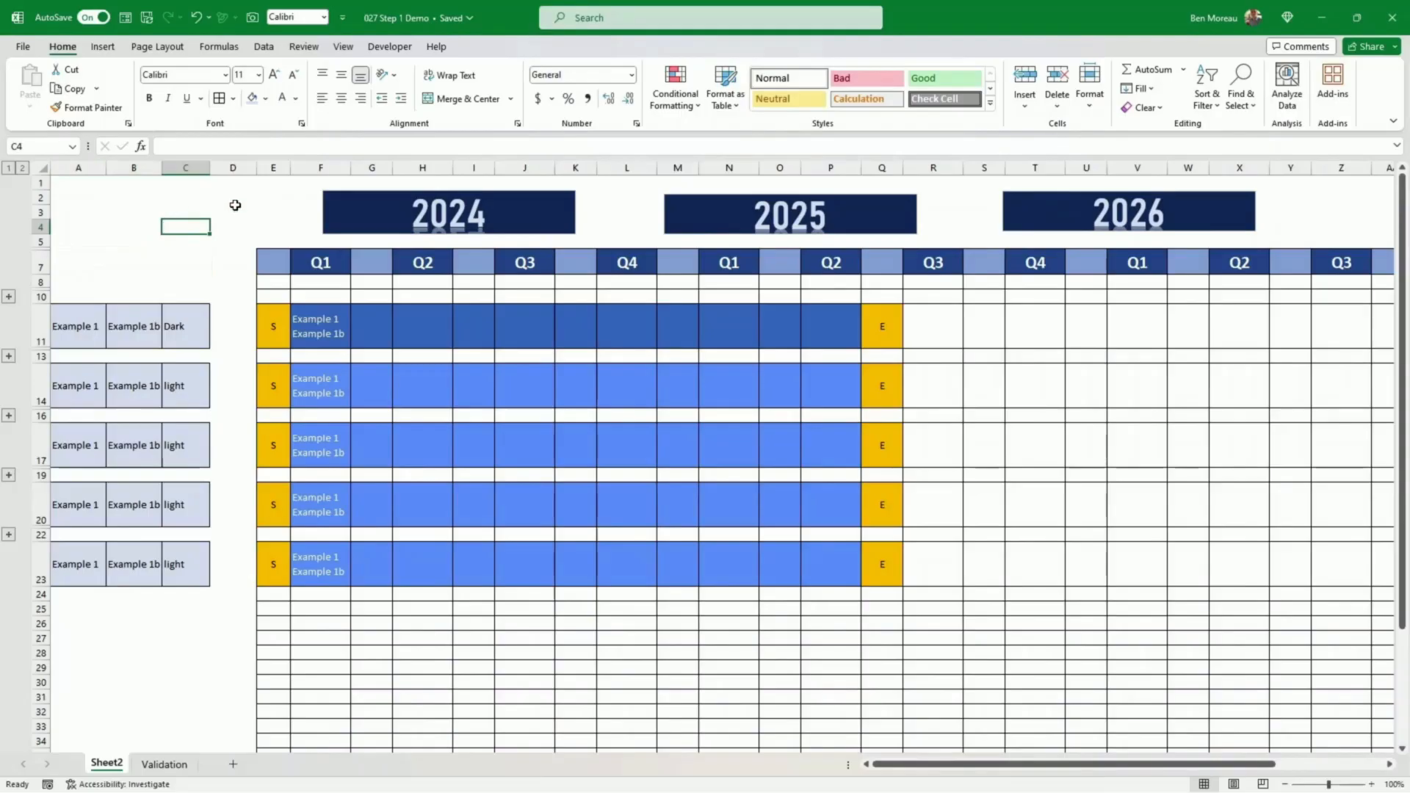
Step: Modify the Normal cell style so its fill is the dark navy theme color
right_click(791, 83)
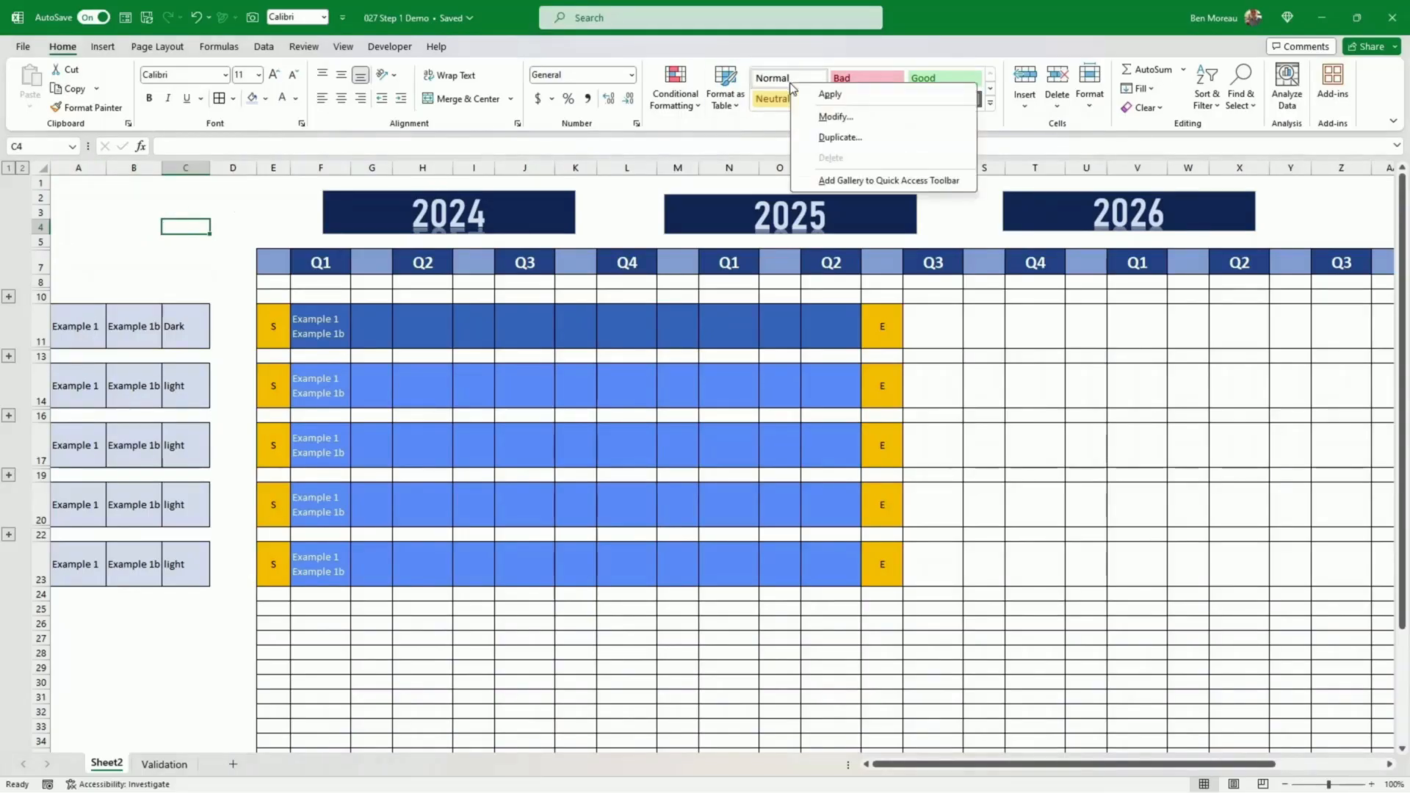
left_click(836, 117)
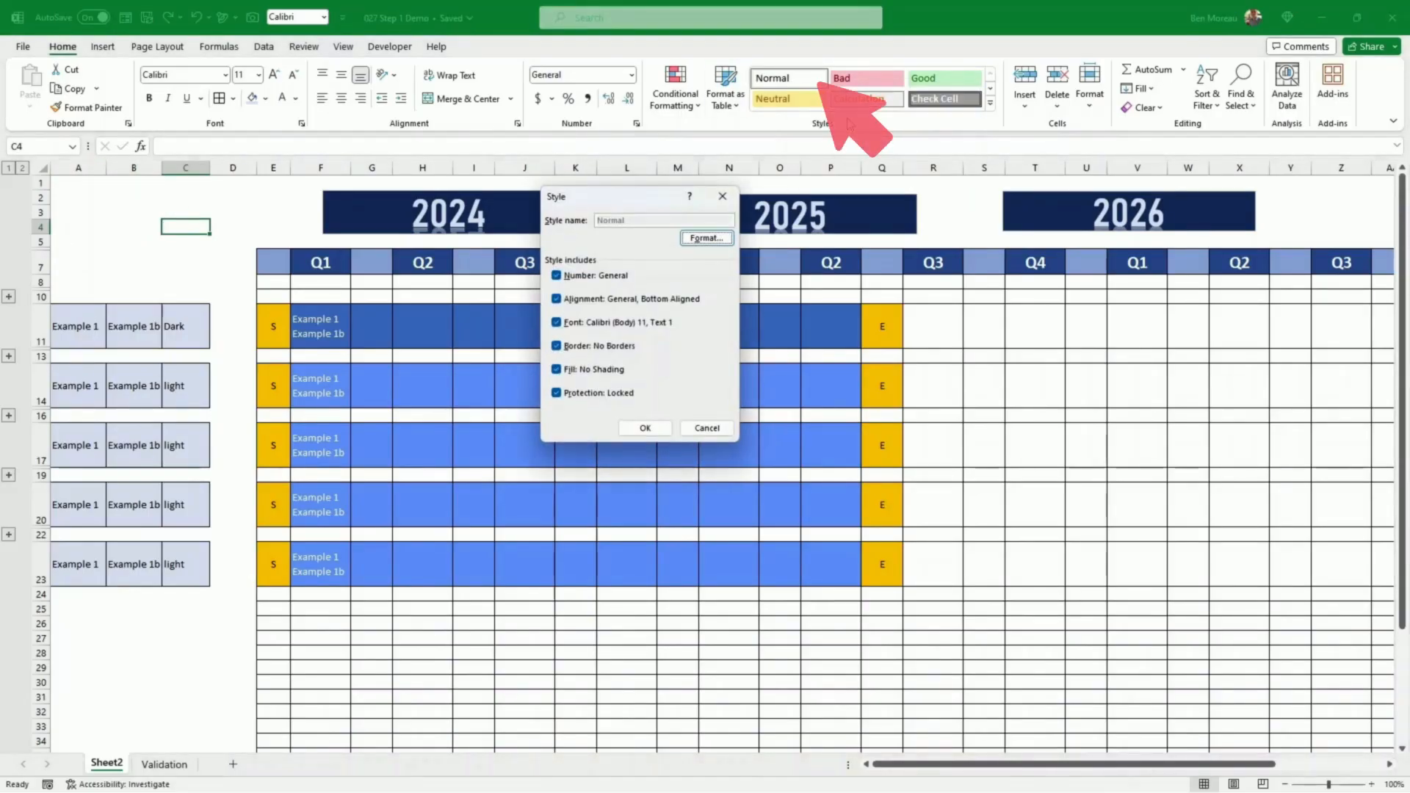
left_click(704, 239)
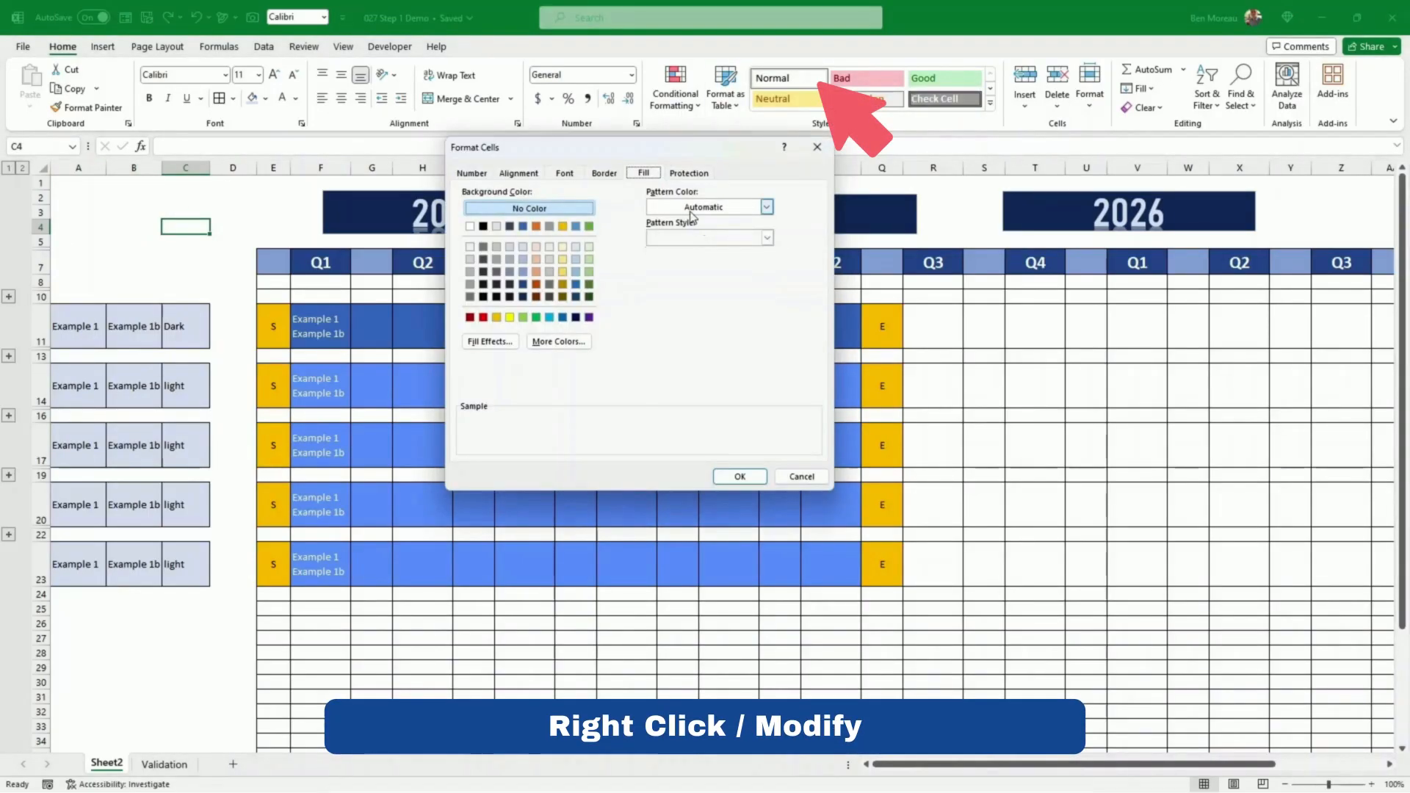
left_click(523, 296)
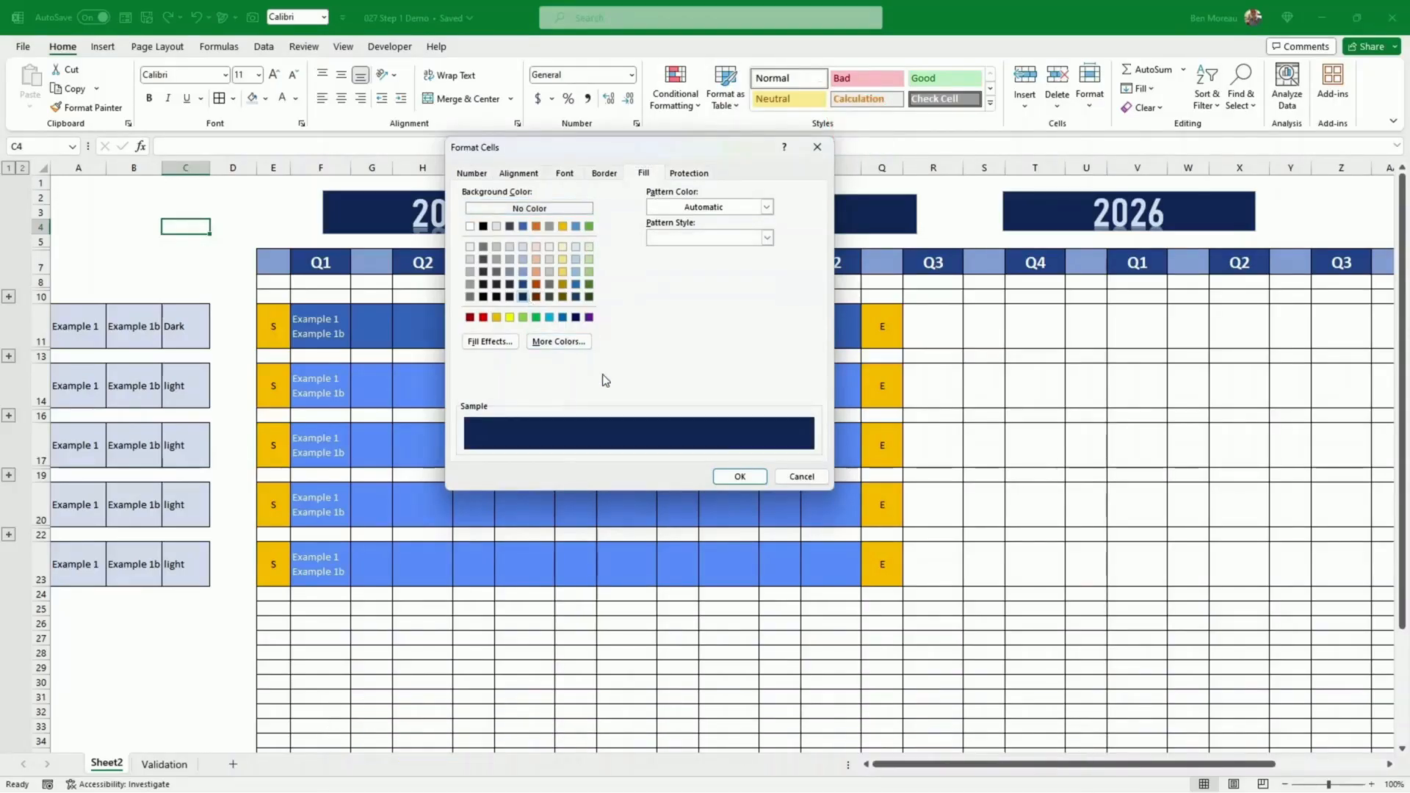
left_click(733, 477)
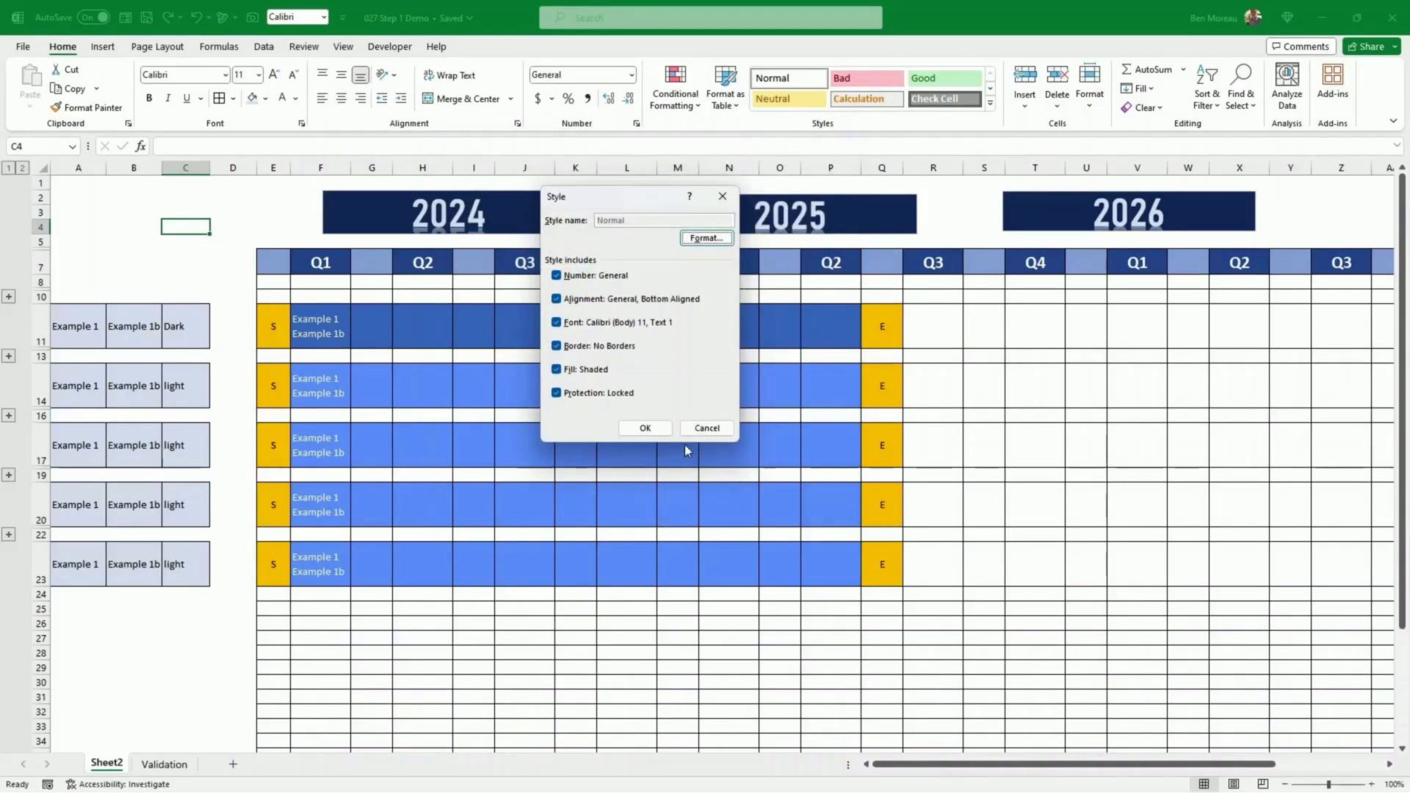
left_click(645, 429)
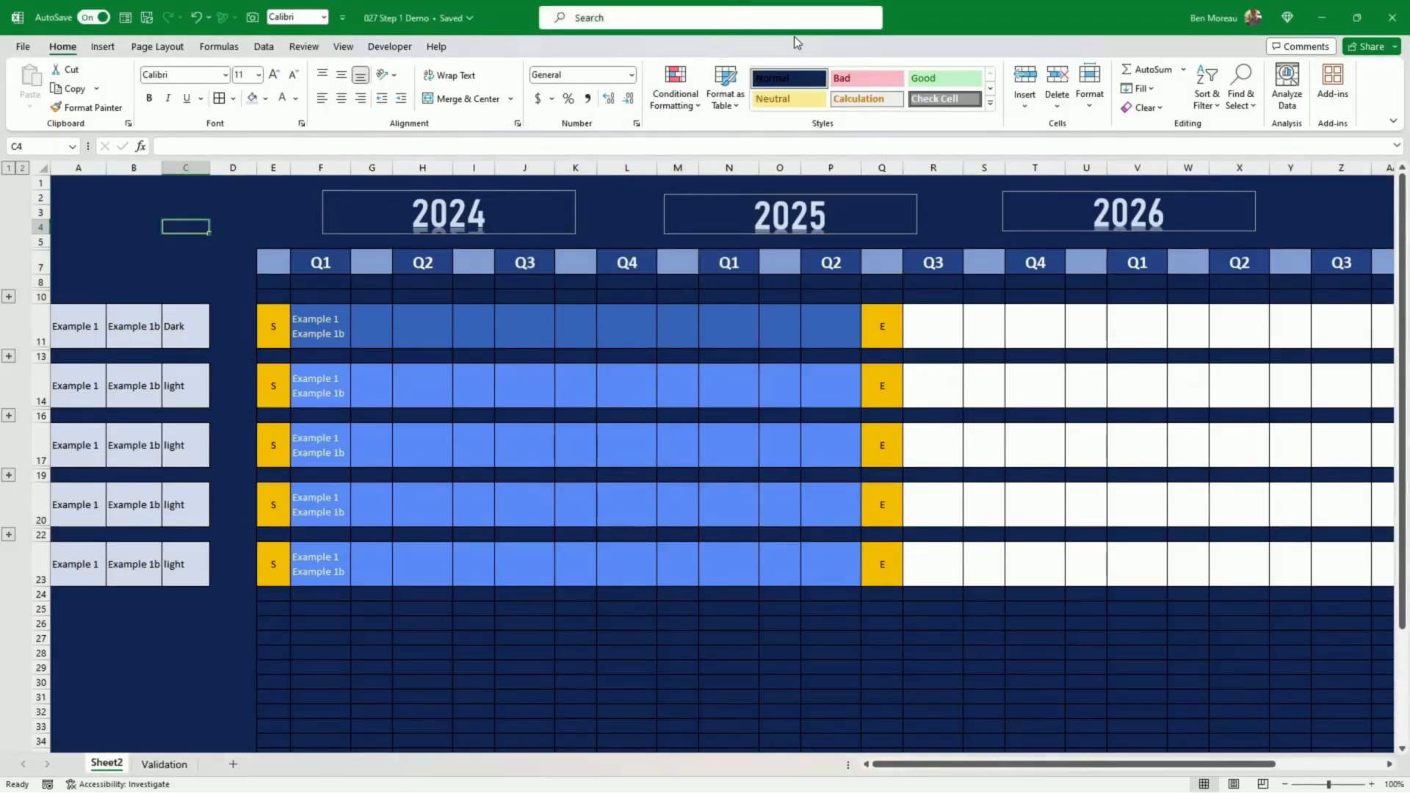
Step: Modify the Normal cell style again, picking a blue theme shade as the border line color
left_click(478, 308)
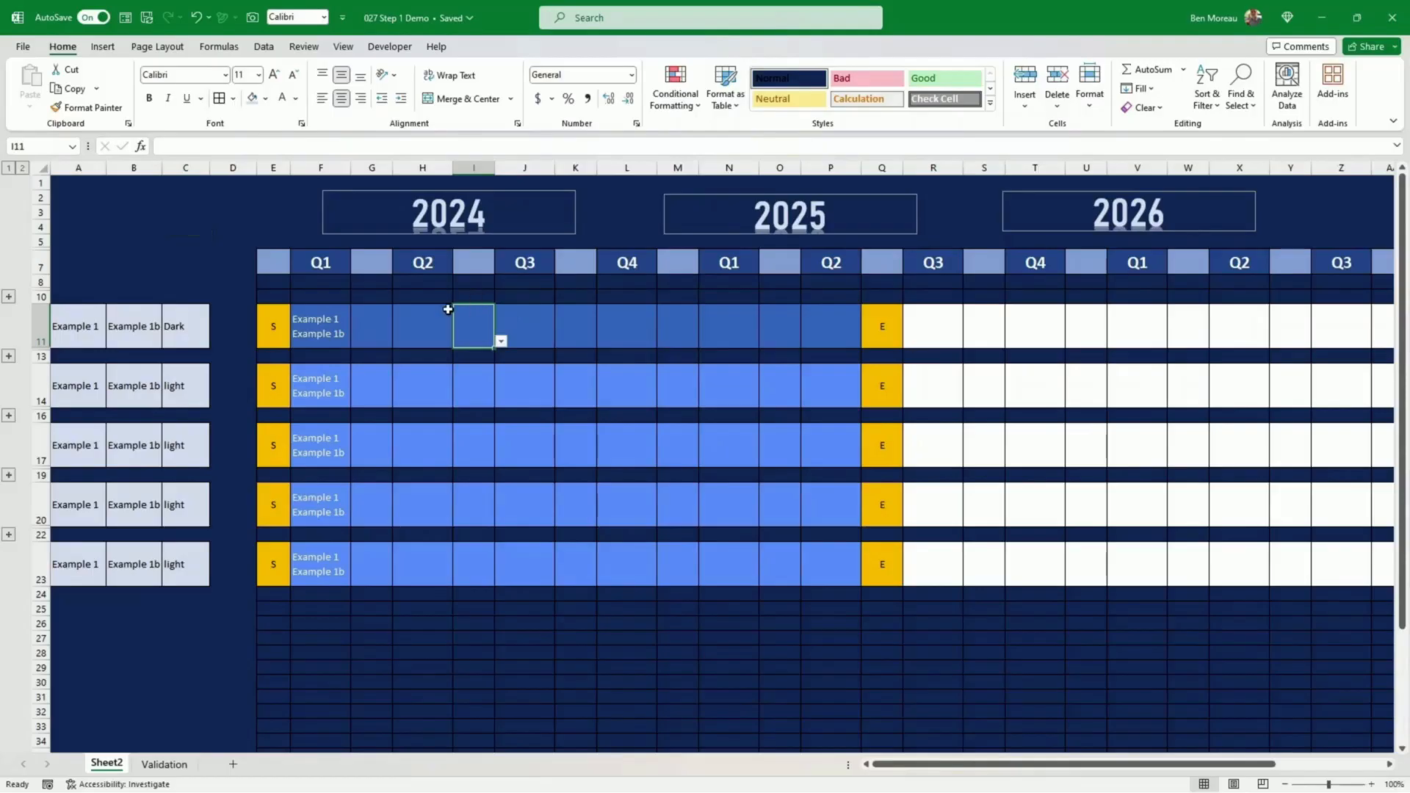
left_click(318, 287)
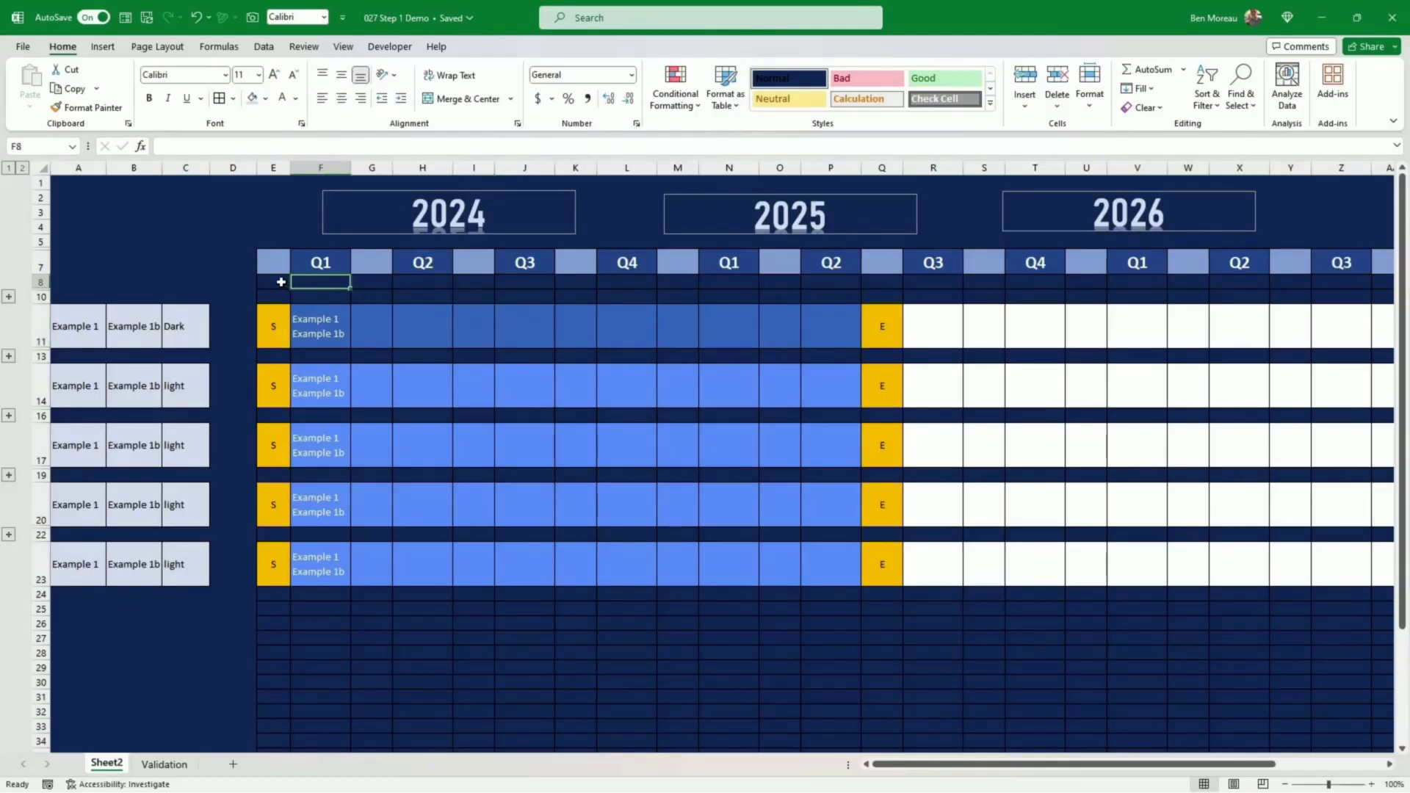
left_click_drag(281, 282, 281, 295)
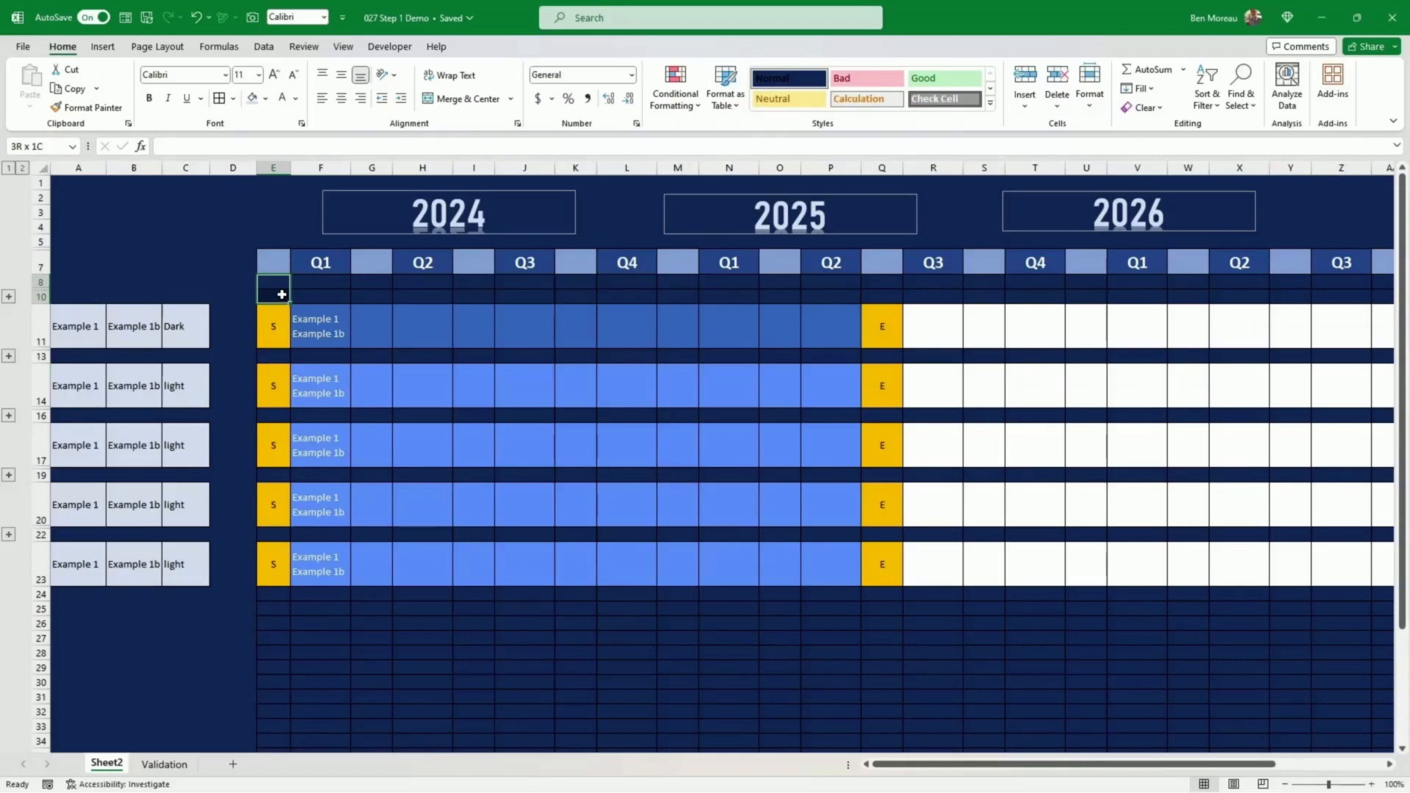
left_click_drag(281, 294, 282, 294)
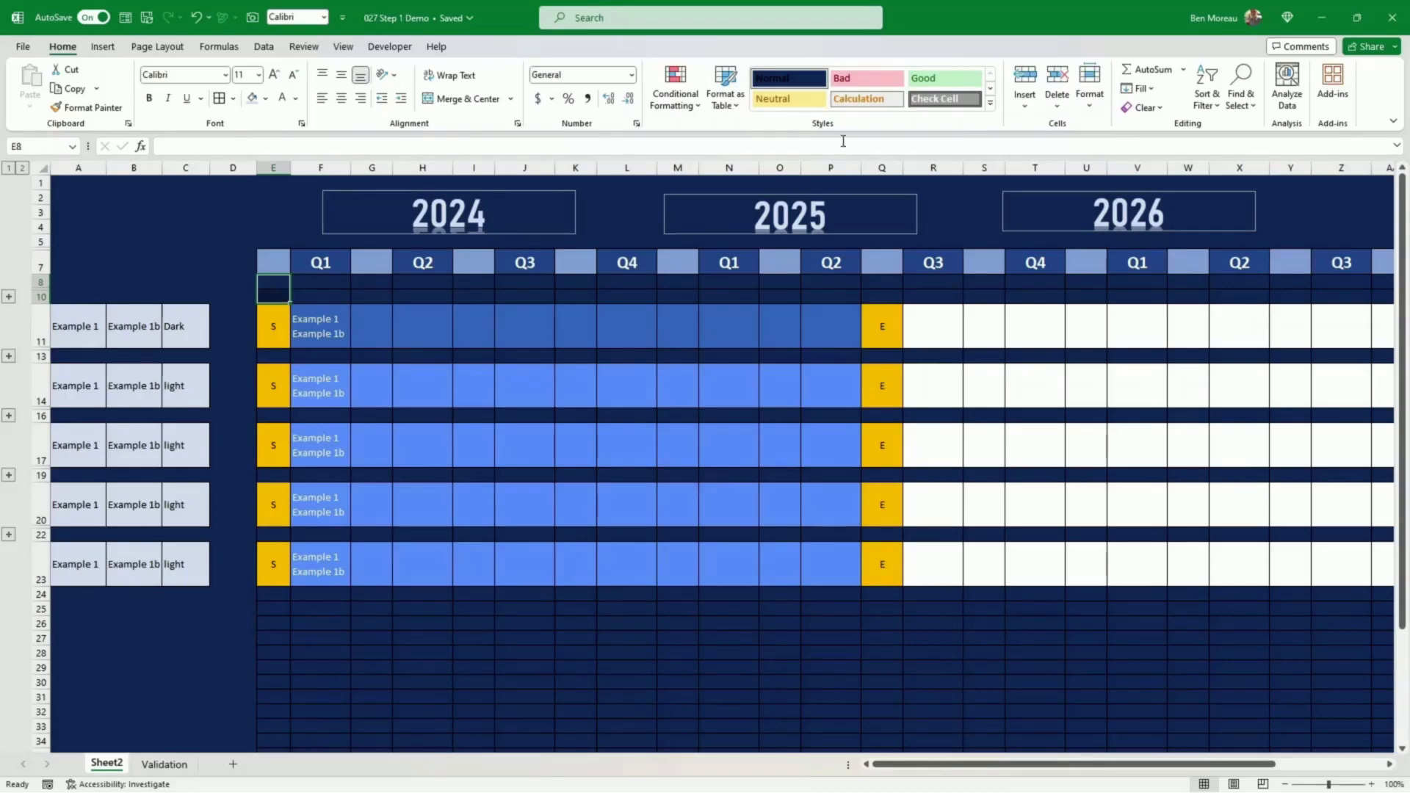
right_click(794, 81)
left_click(822, 111)
left_click(704, 238)
left_click(603, 176)
left_click(542, 324)
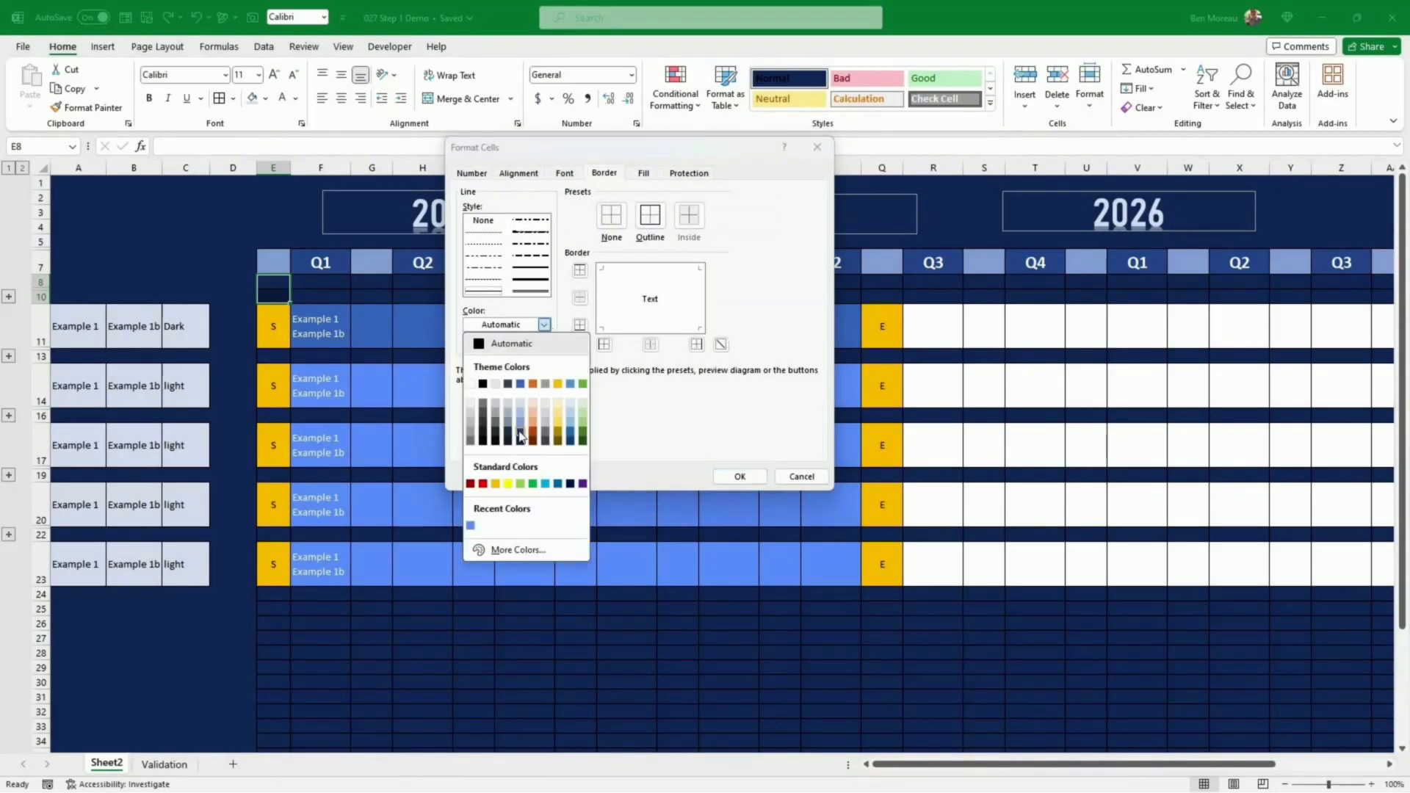
left_click(519, 434)
left_click(740, 475)
left_click(652, 425)
Step: Remove the cell borders from the spacer rows 8 to 10, 13, 16, 19 and 22 across the schedule
left_click(274, 285)
left_click_drag(274, 285, 1337, 296)
left_click(233, 99)
left_click(253, 206)
left_click_drag(114, 357, 1342, 352)
key("F4")
left_click_drag(114, 417, 1362, 419)
key("F4")
left_click_drag(115, 477, 1360, 476)
key("F4")
left_click_drag(114, 535, 1360, 534)
key("F4")
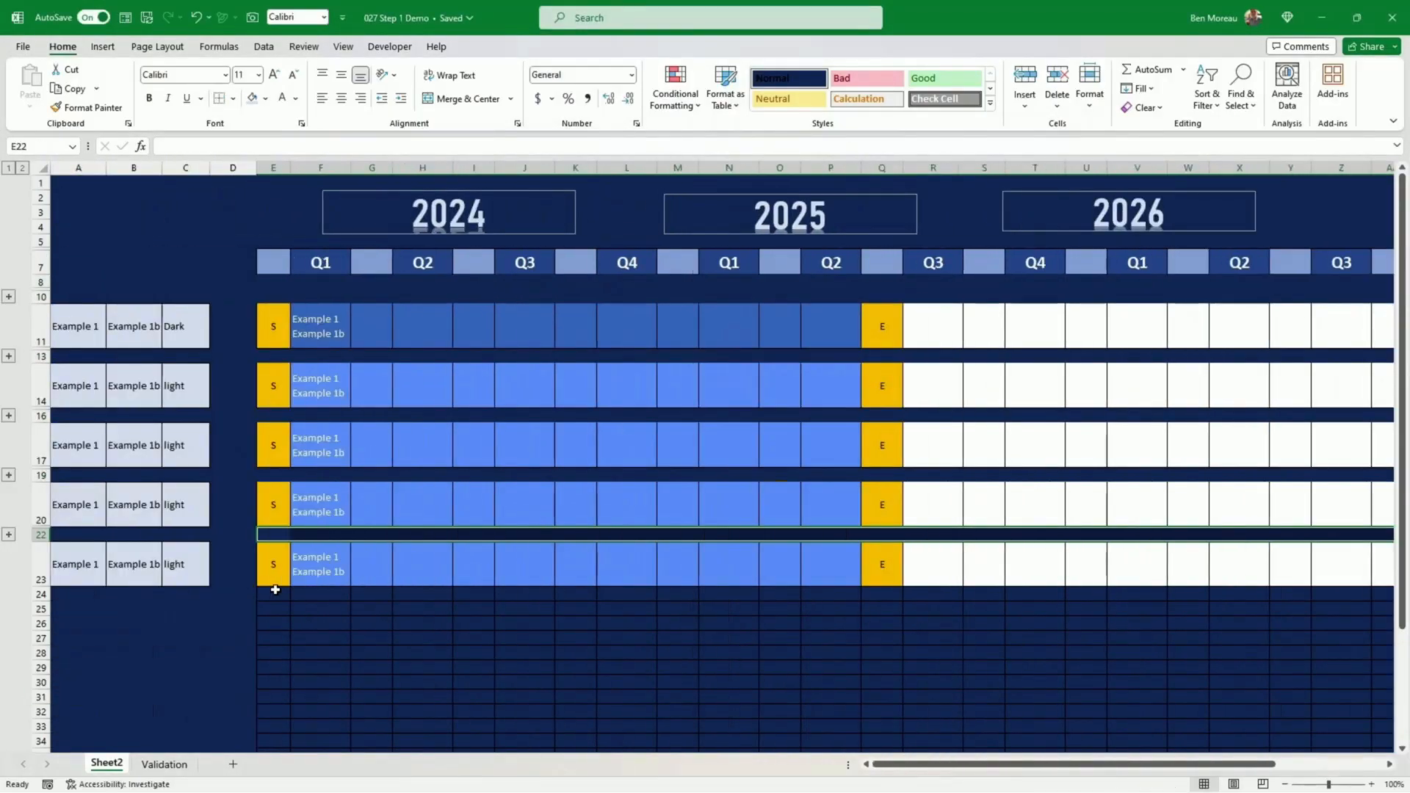
Step: Remove the cell borders from the empty grid below the last task row, starting at row 24
left_click_drag(274, 592, 1343, 735)
key("F4")
left_click(1000, 677)
key("Home")
Step: Narrow all the marker columns between the quarters, every second column from E to AA, to the same slim width
left_click(274, 167)
left_click(373, 168, "ctrl")
left_click(473, 167, "ctrl")
left_click(576, 168, "ctrl")
left_click(678, 168, "ctrl")
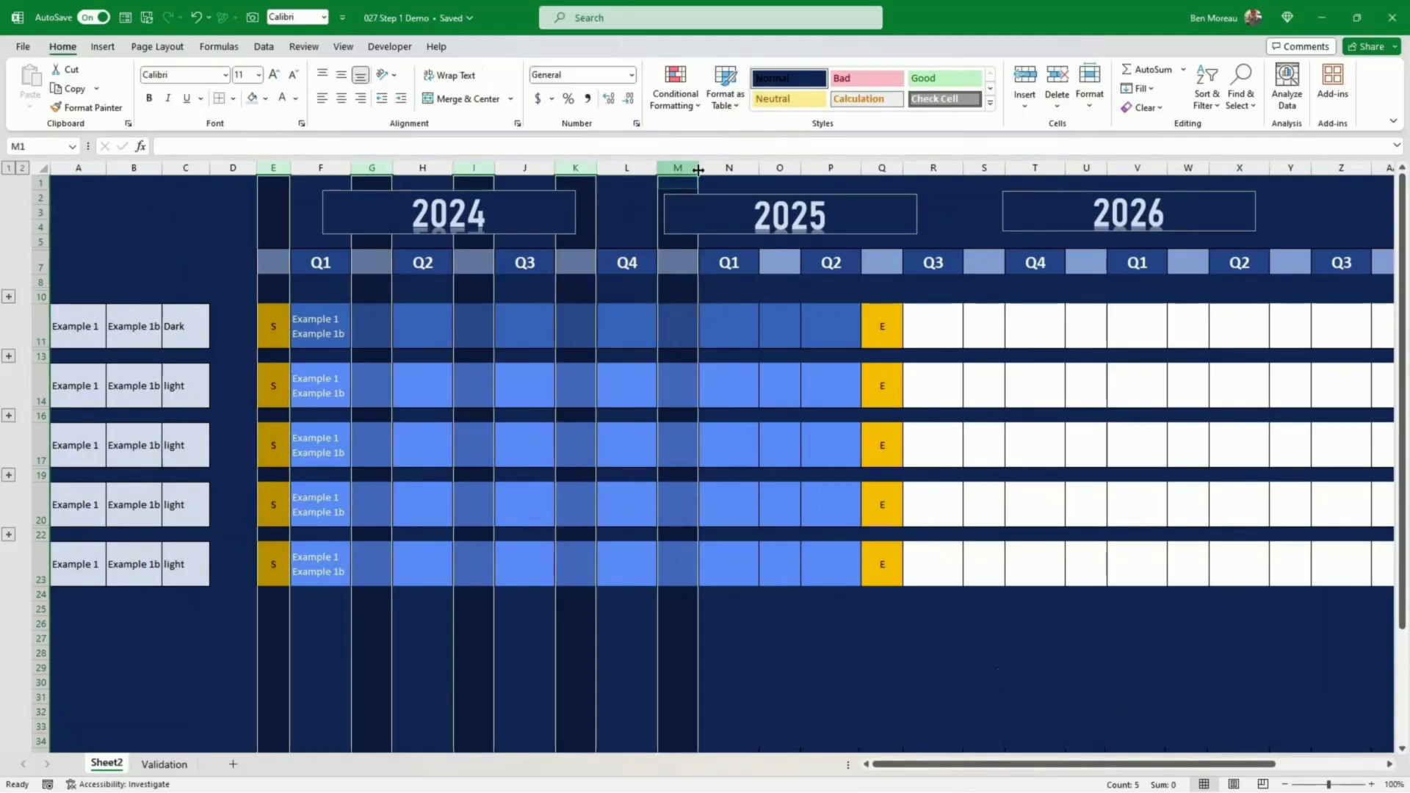
left_click(780, 167, "ctrl")
left_click(882, 168, "ctrl")
left_click(1189, 168, "ctrl")
left_click(1293, 167, "ctrl")
left_click(1385, 167, "ctrl")
left_click_drag(289, 168, 272, 168)
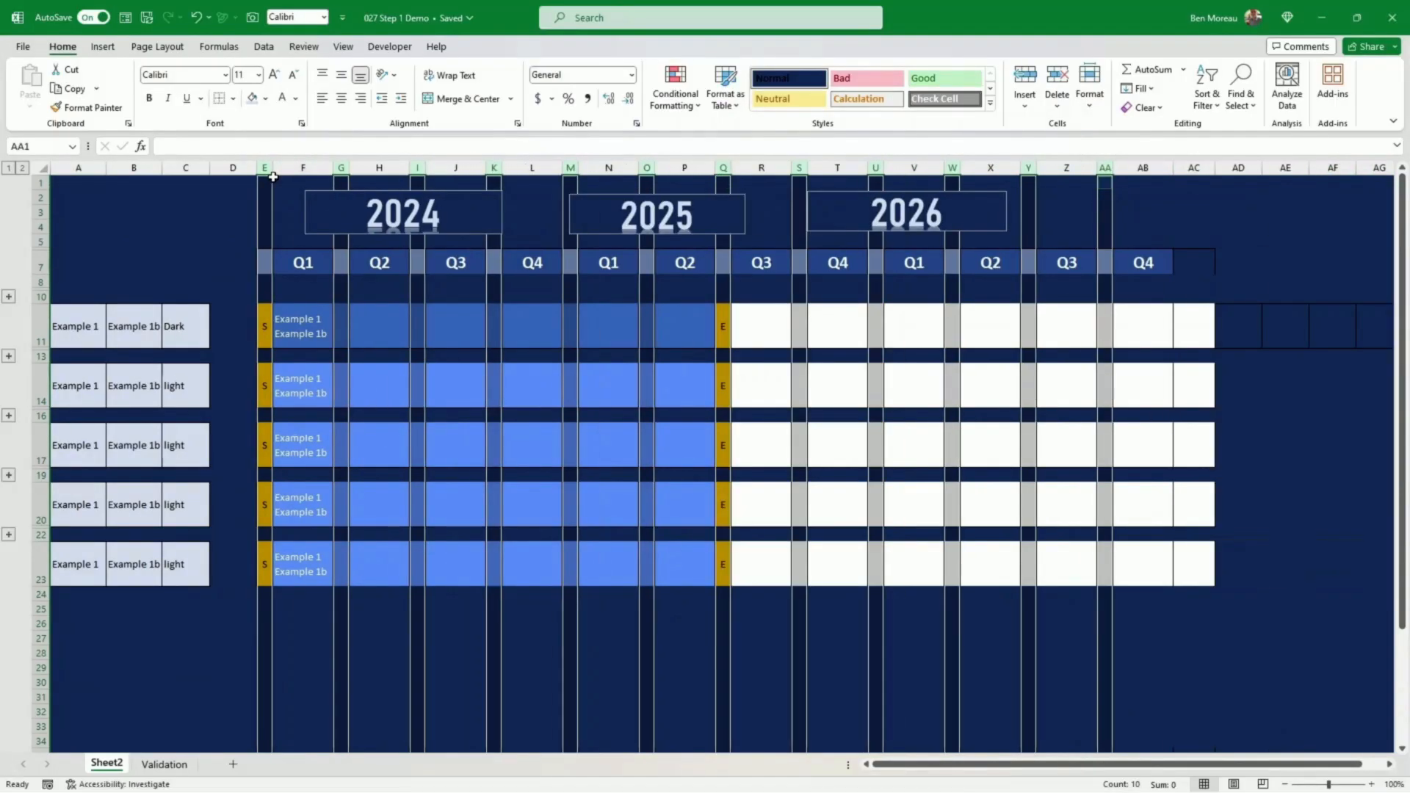
Step: Widen all the quarter columns, every second column from F to AB, to one equal width
left_click(300, 213)
left_click(309, 168)
left_click(378, 167, "ctrl")
left_click(440, 168, "ctrl")
left_click(531, 167, "ctrl")
left_click(761, 168, "ctrl")
left_click(914, 168, "ctrl")
left_click(1066, 167, "ctrl")
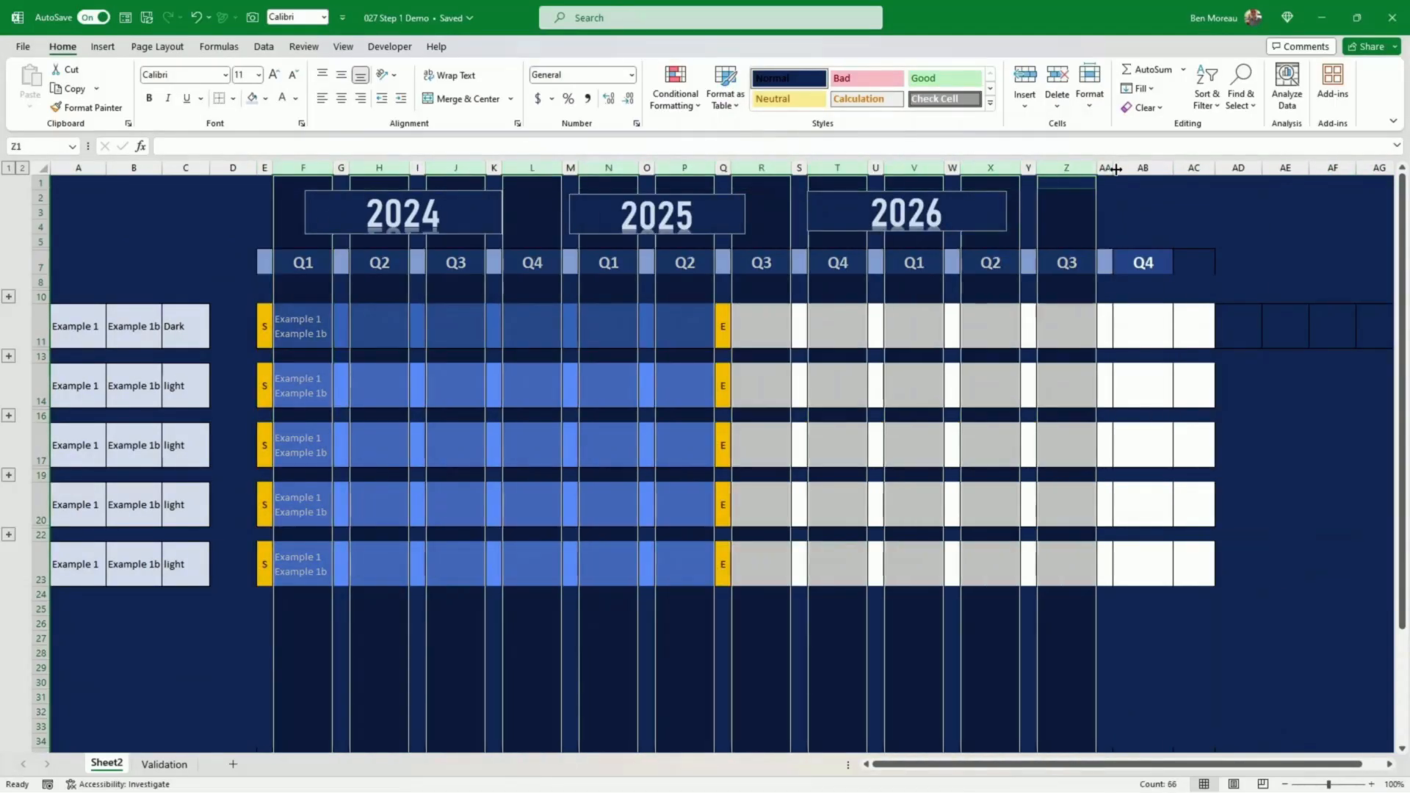
left_click(1141, 168, "ctrl")
left_click_drag(1174, 168, 1187, 168)
left_click(1136, 638)
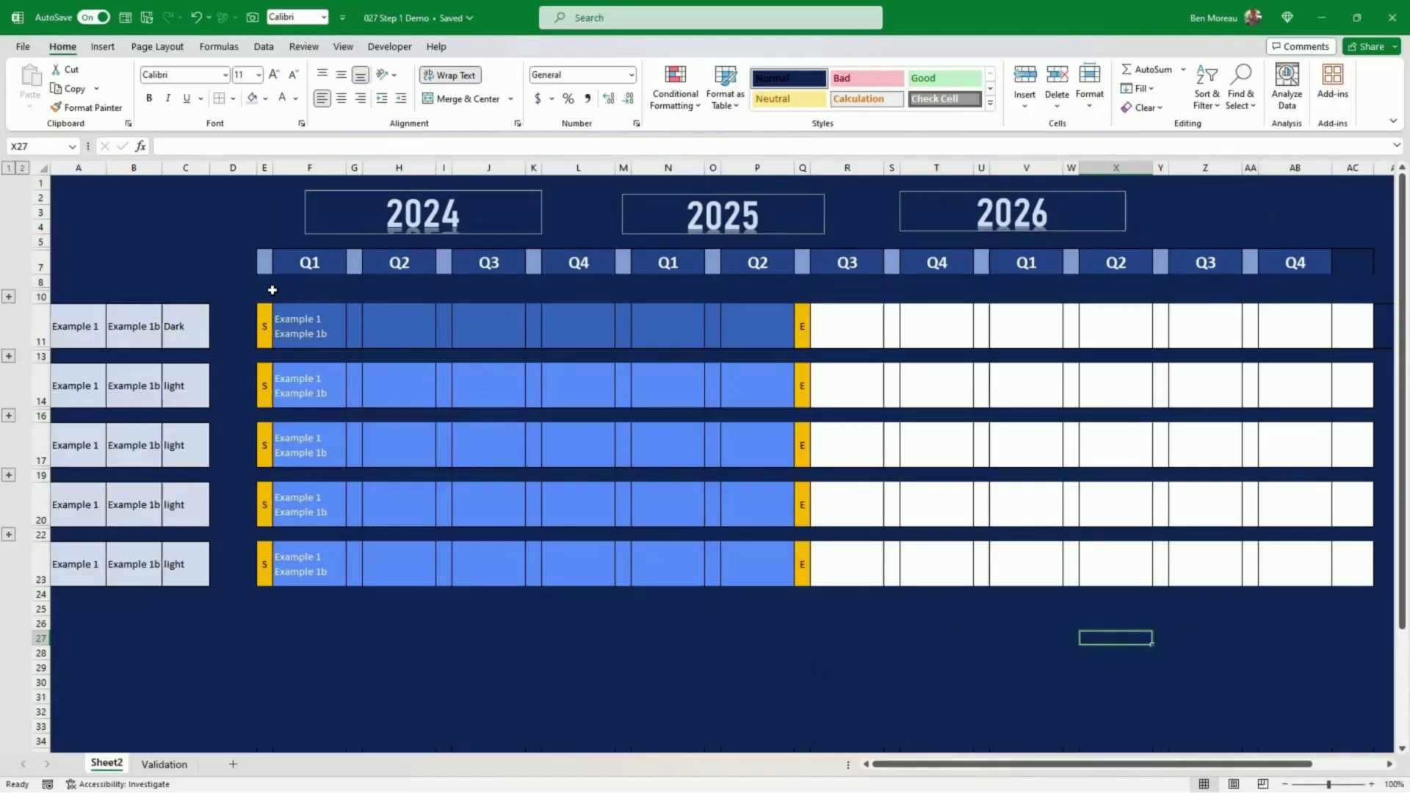
Step: Remove the borders from the task area below the quarter headers and give its cells the dark navy background
left_click_drag(267, 295, 1346, 653)
left_click(221, 99)
left_click_drag(249, 323, 1315, 683)
left_click(800, 86)
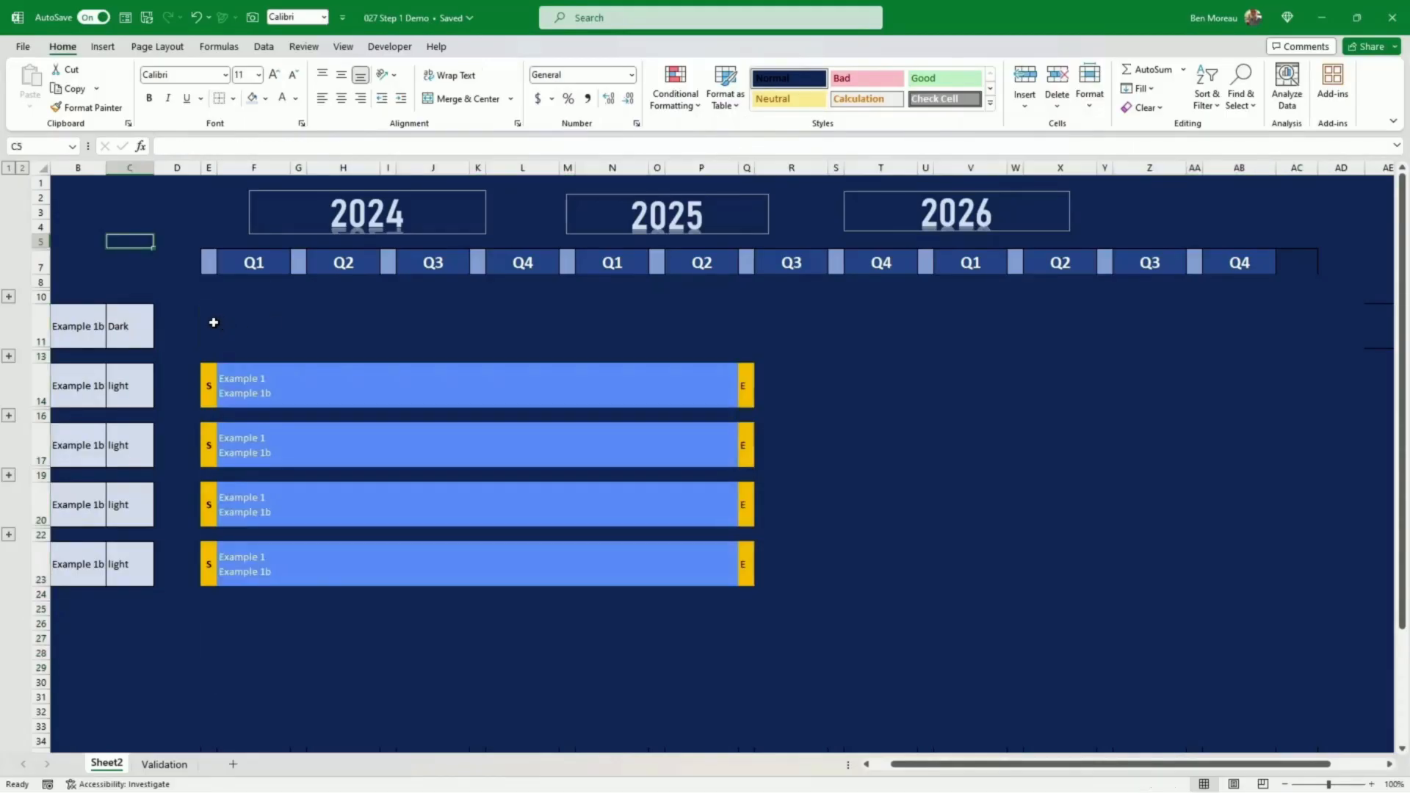
Step: Fill marker cell E11 with the slightly lighter custom navy #243E72
left_click(210, 325)
left_click(265, 100)
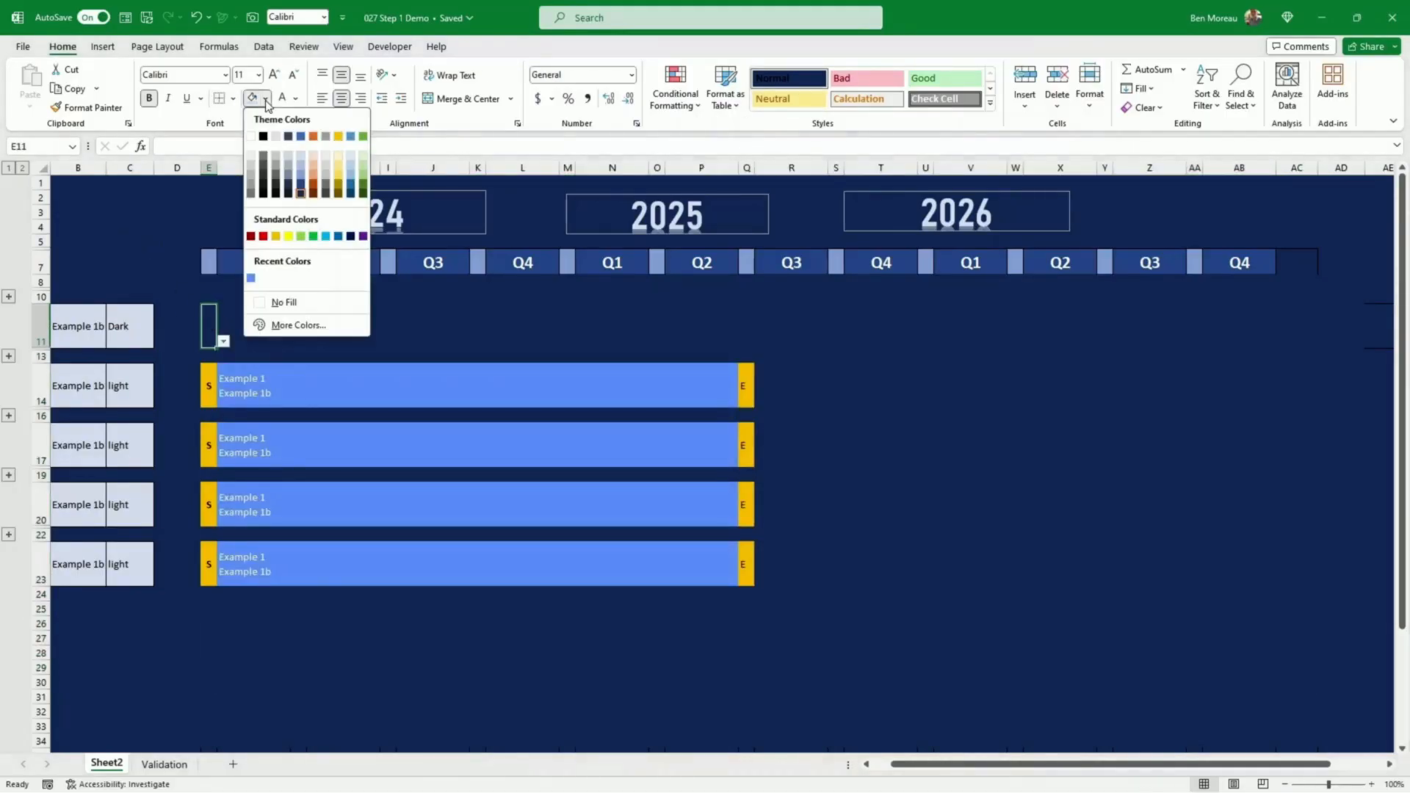
left_click(293, 324)
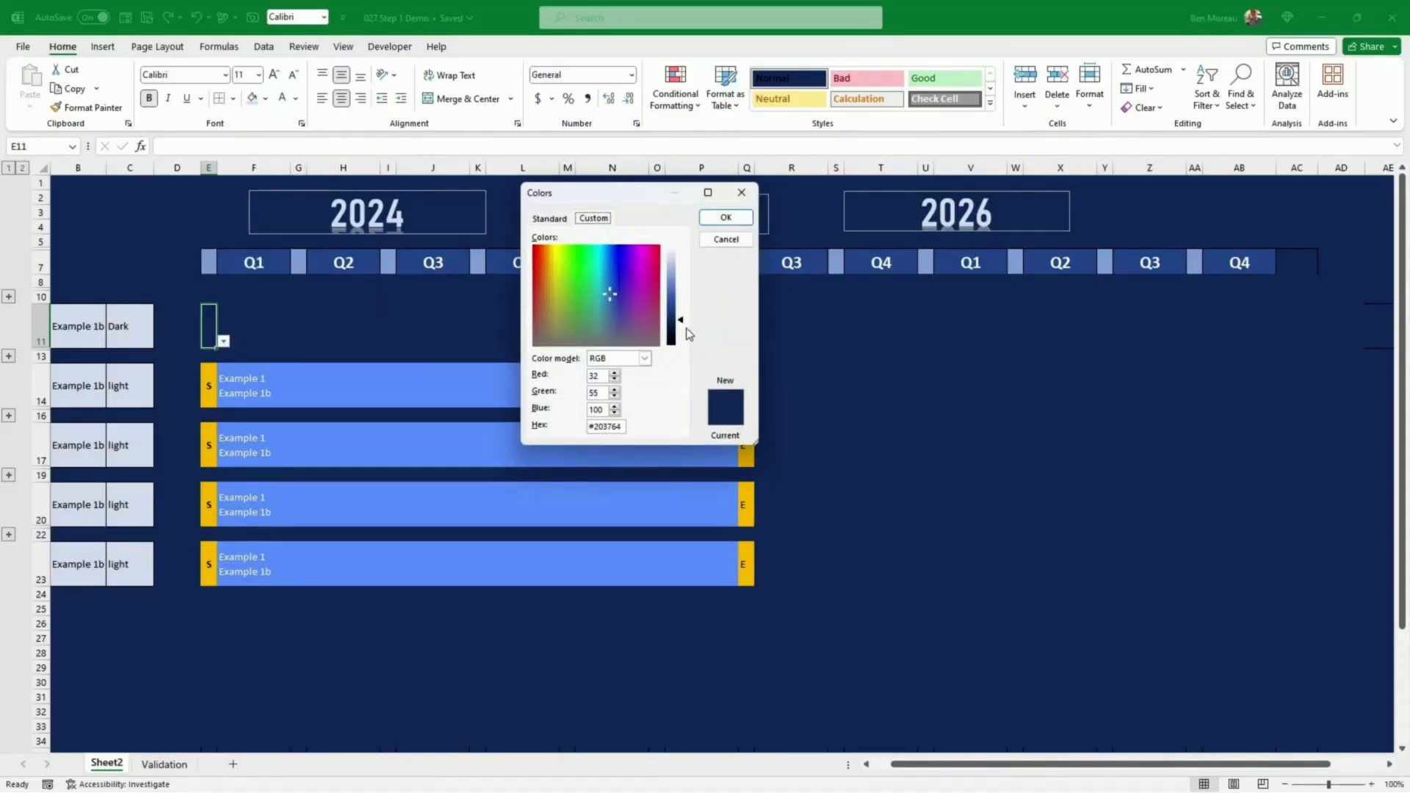
left_click_drag(683, 326, 683, 321)
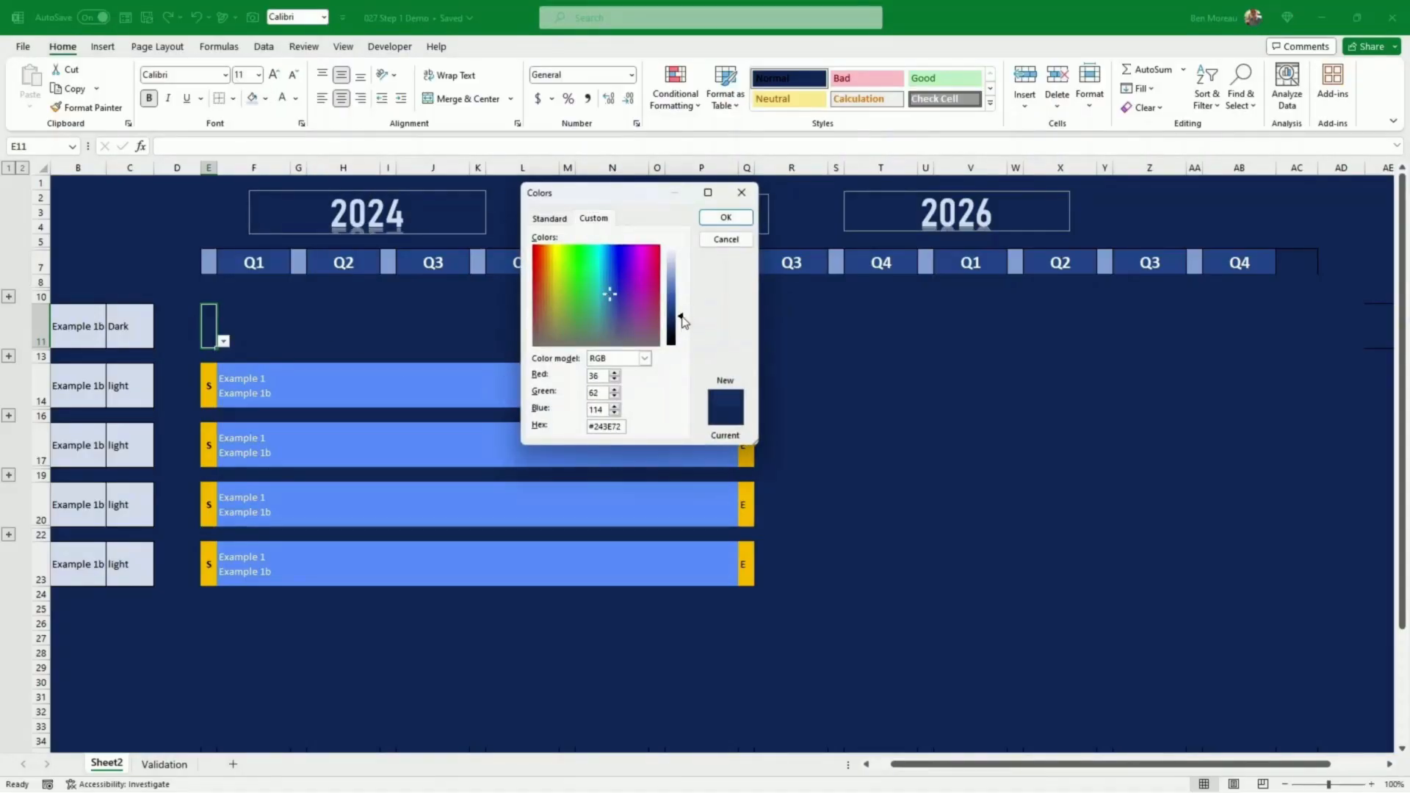
left_click(726, 217)
left_click(588, 307)
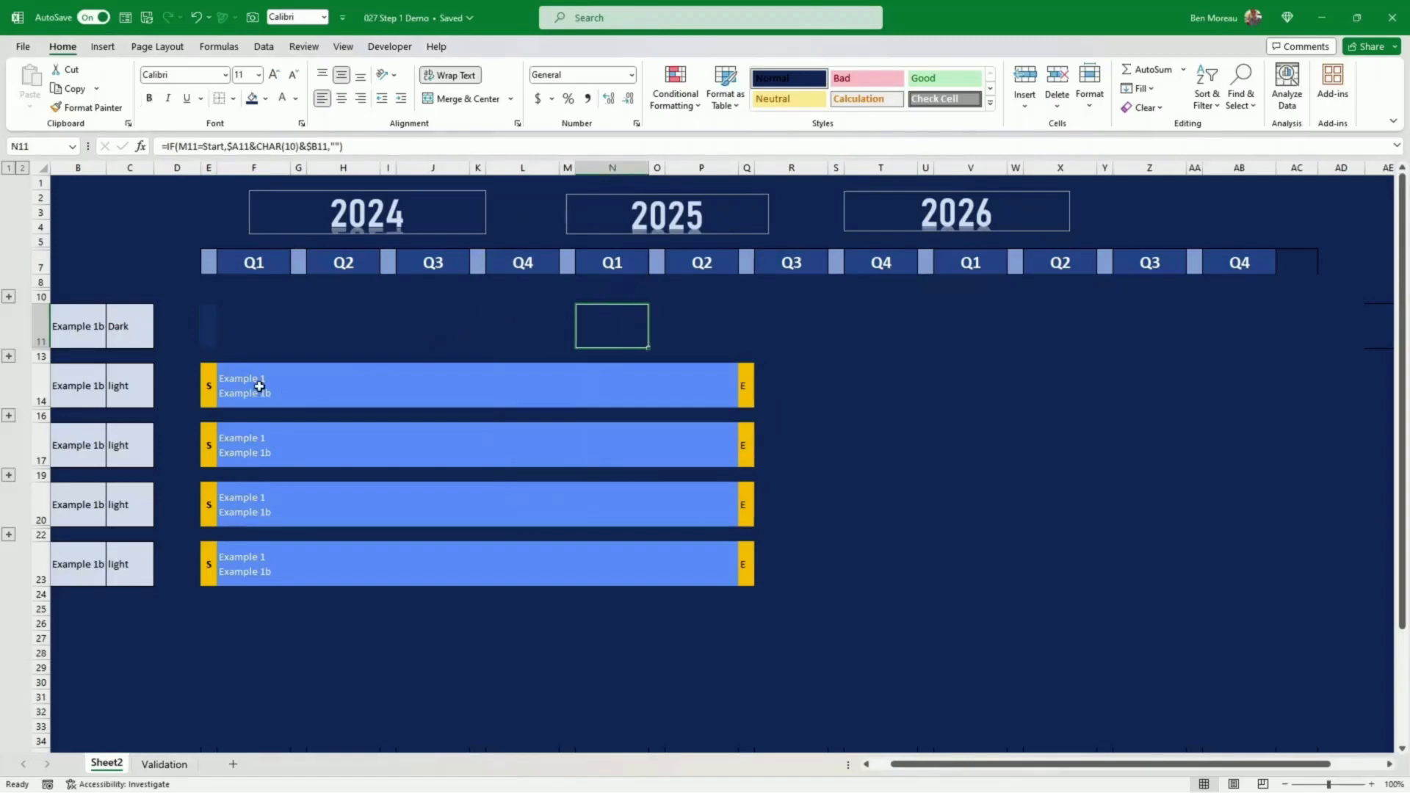
Step: Copy marker cell E11 with its lighter navy fill into marker cells G11, I11, K11, M11 and O11
left_click(207, 331)
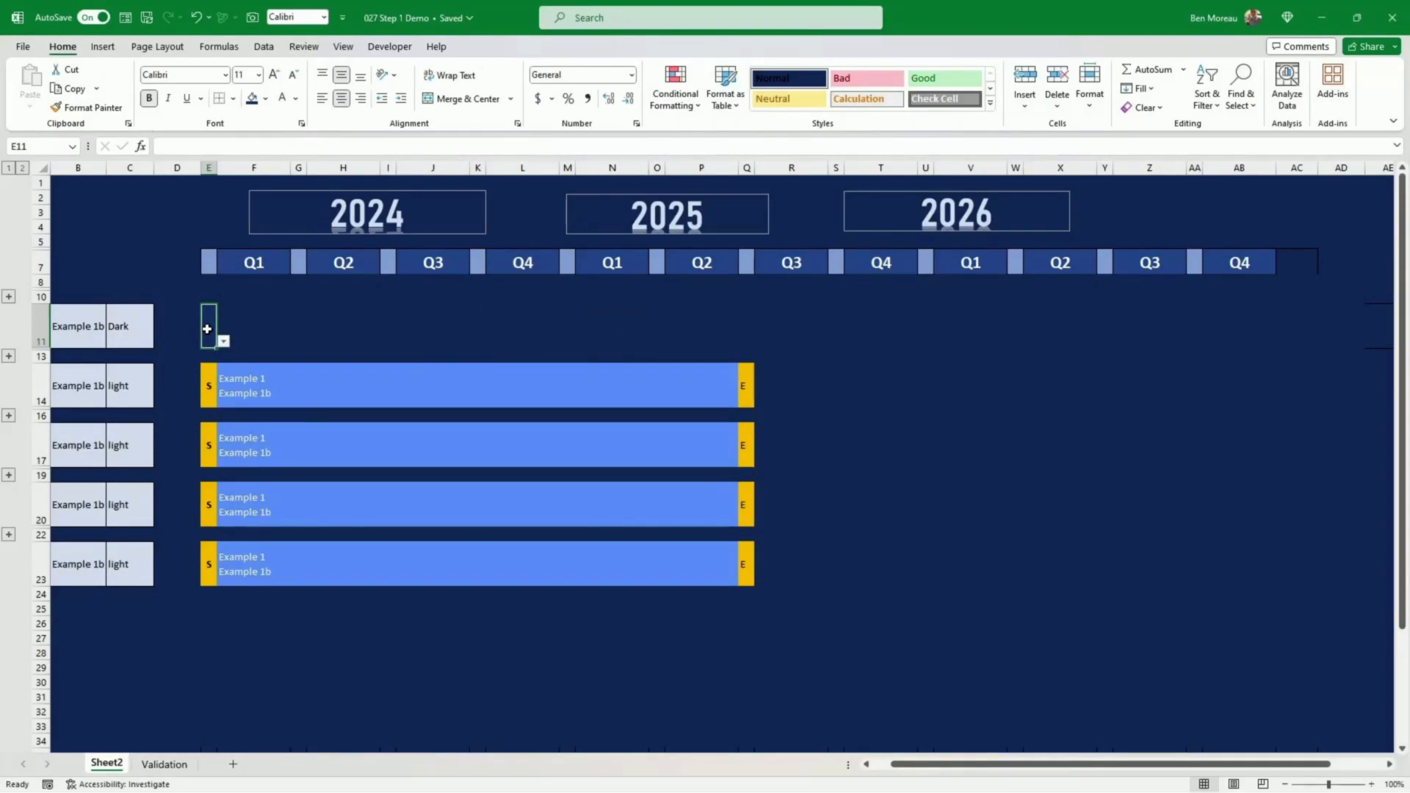
key("ctrl+c")
left_click(296, 324)
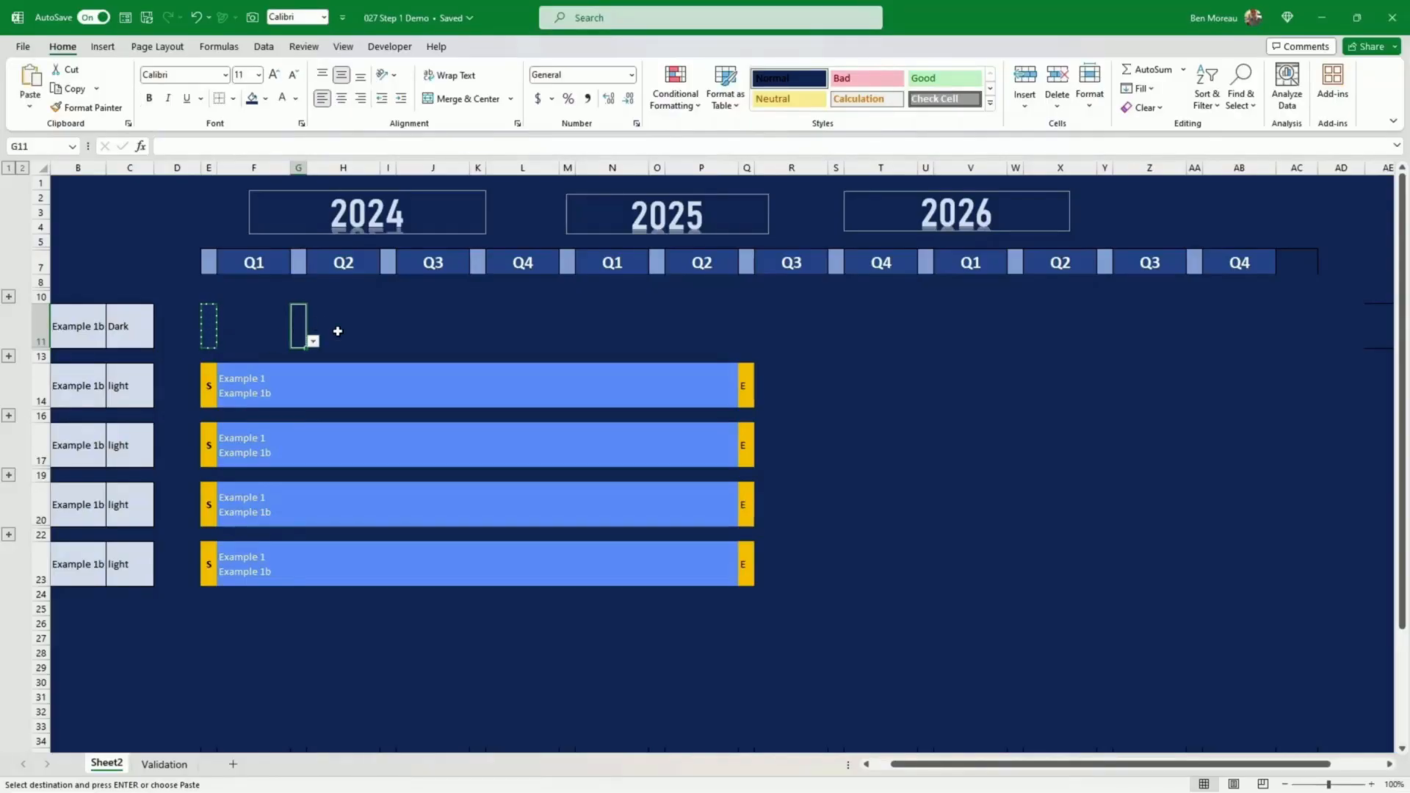
key("ctrl+v")
left_click(388, 323)
key("ctrl+v")
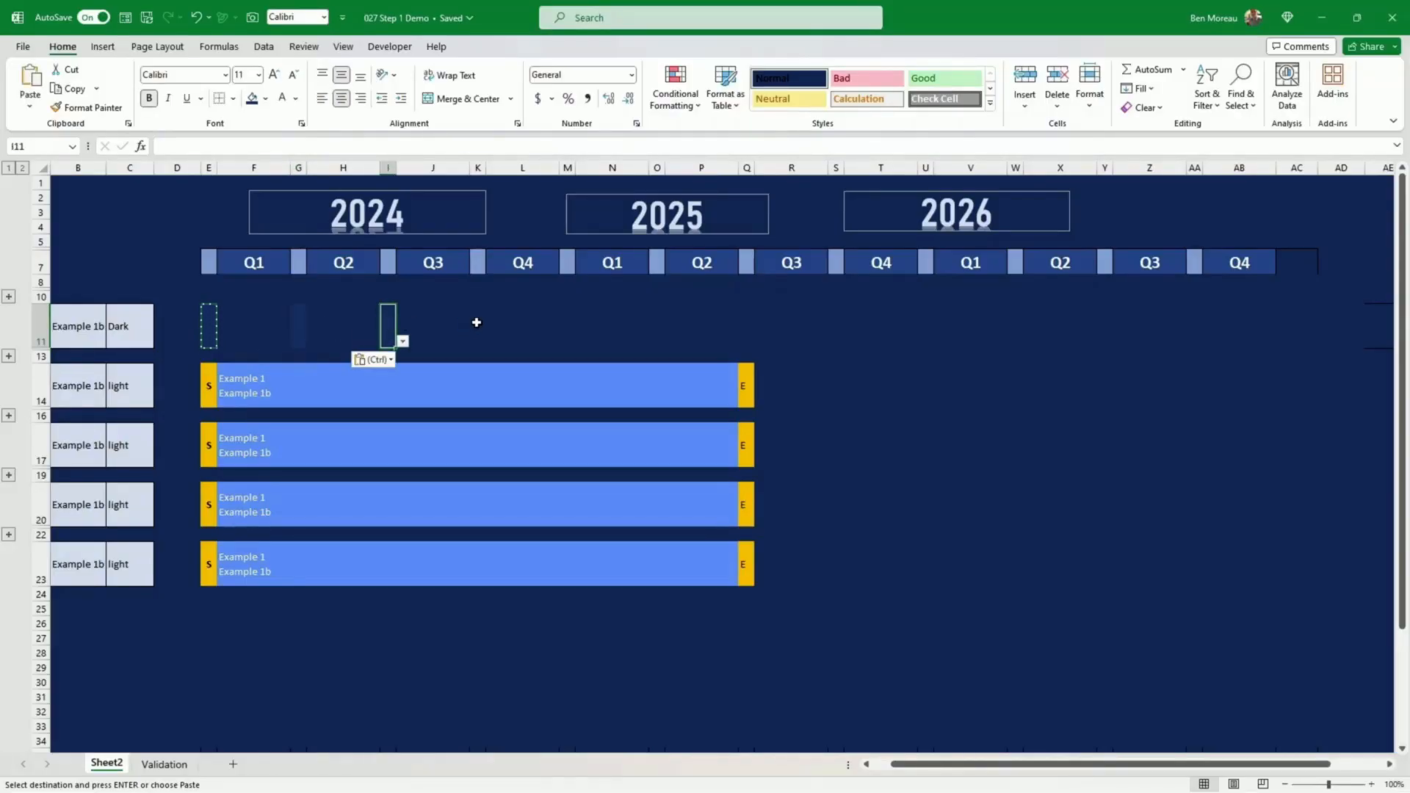
left_click(477, 323)
key("ctrl+v")
left_click(568, 319)
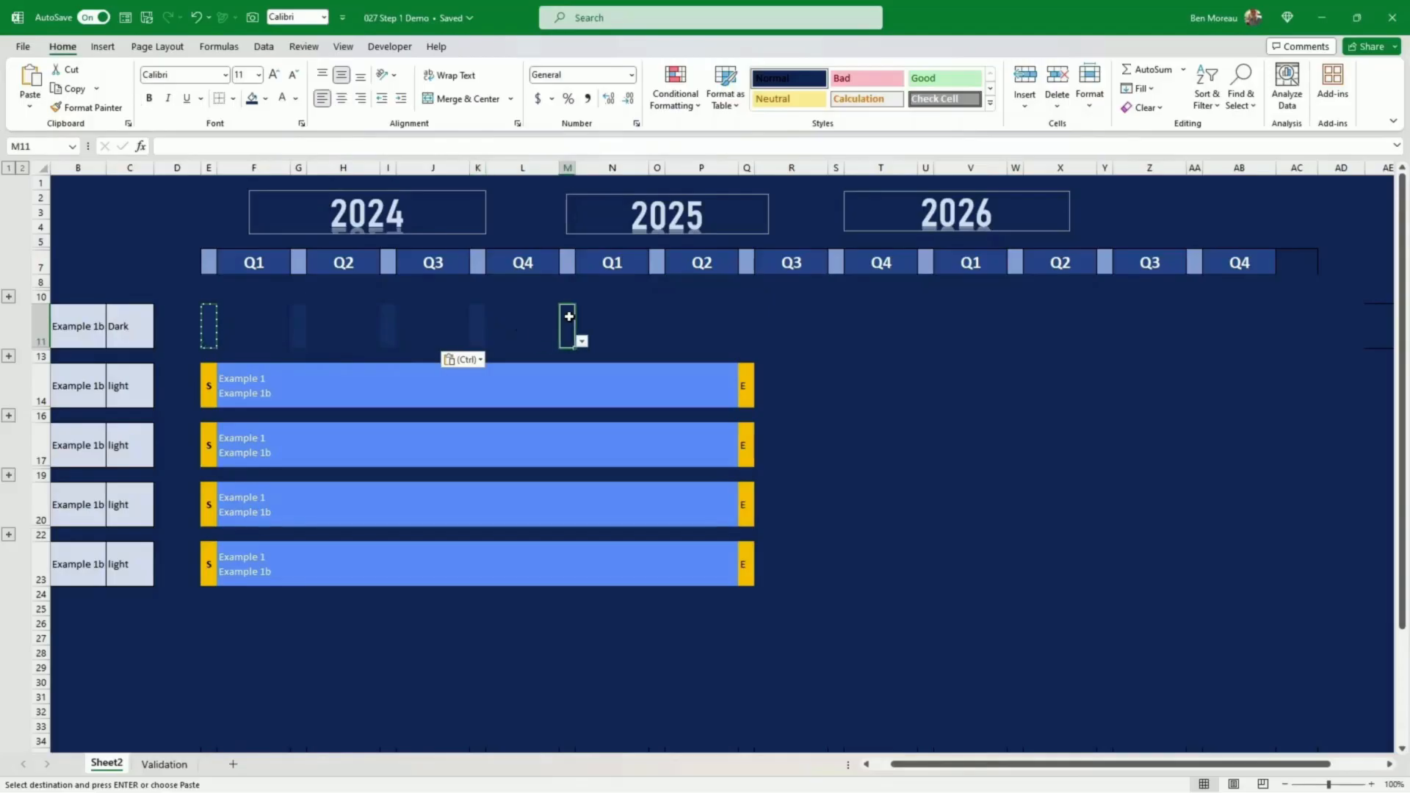
key("ctrl+v")
left_click(657, 324)
key("ctrl+v")
left_click(510, 325)
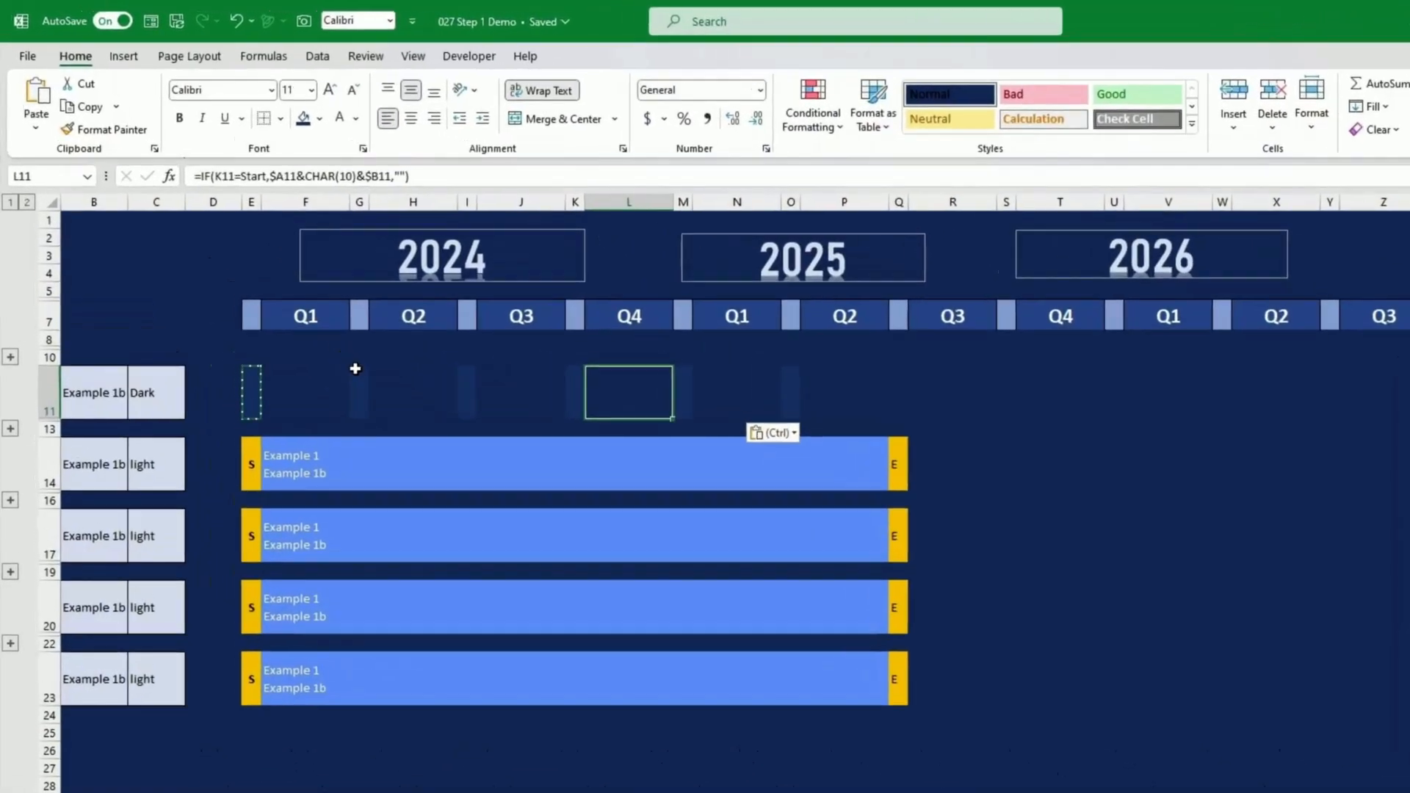
Step: Remove the cell borders from the quarter header cells in row 7
left_click_drag(215, 317, 1381, 318)
left_click(265, 120)
left_click(225, 275)
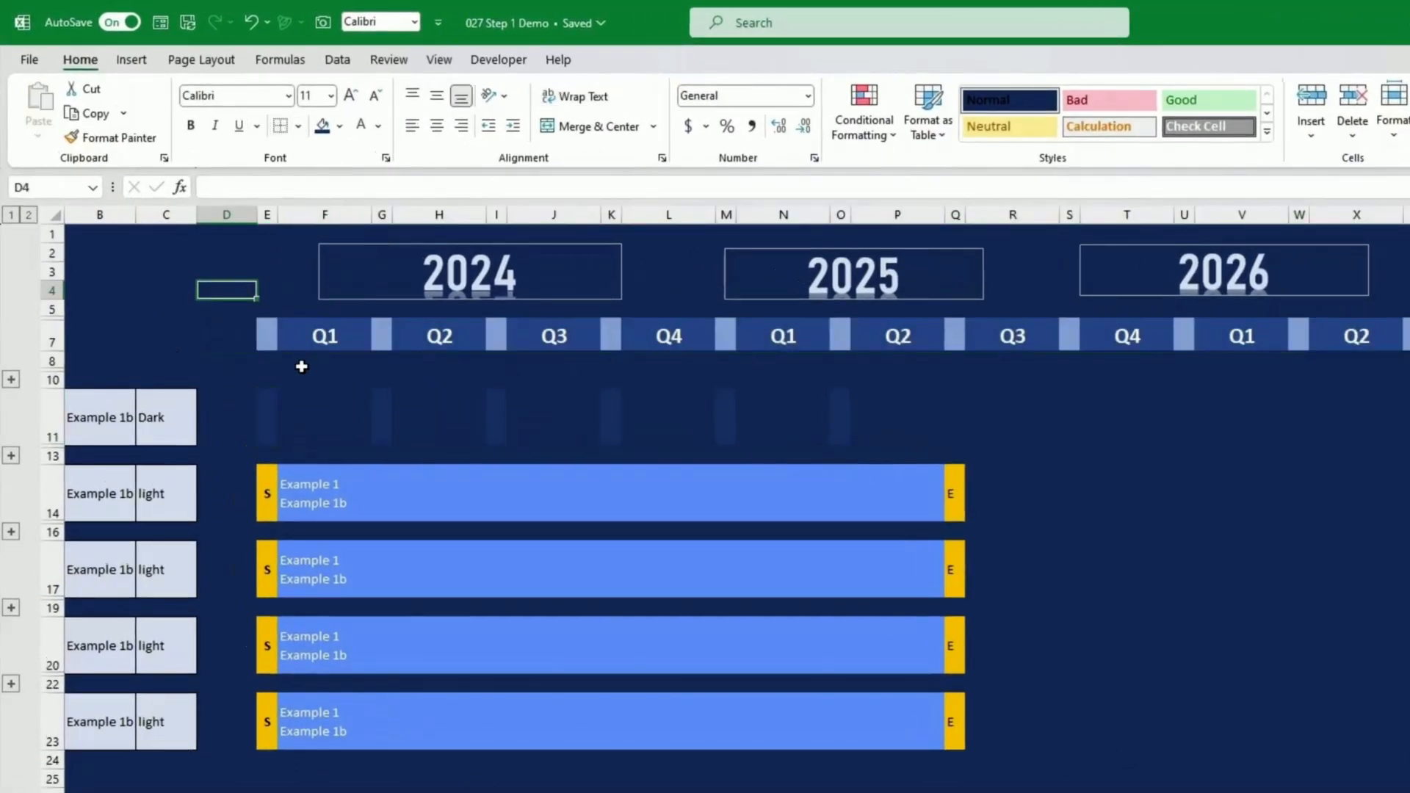
Step: Edit E11's conditional formatting rule for Cell Value = Start to add gold top, bottom and left borders
left_click(269, 424)
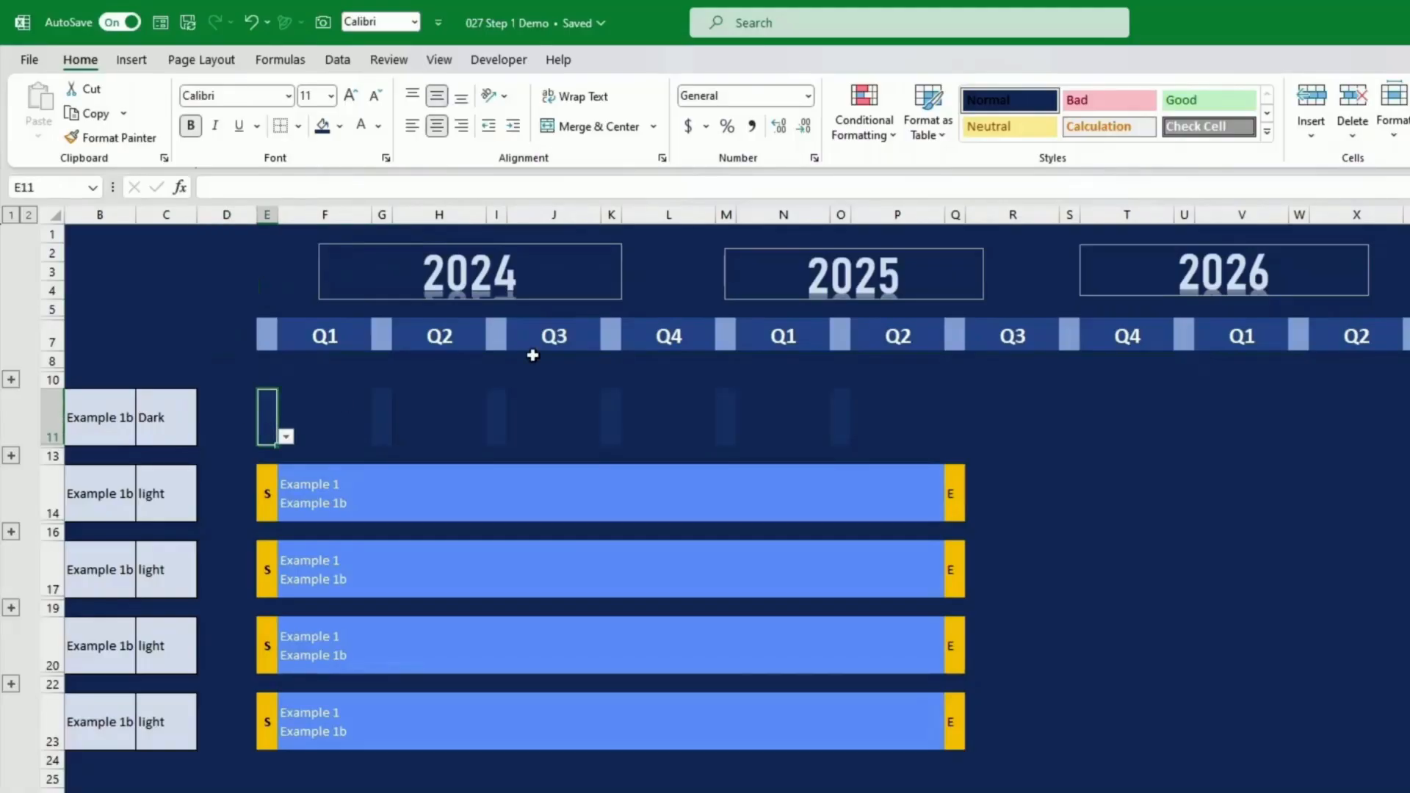
left_click(869, 136)
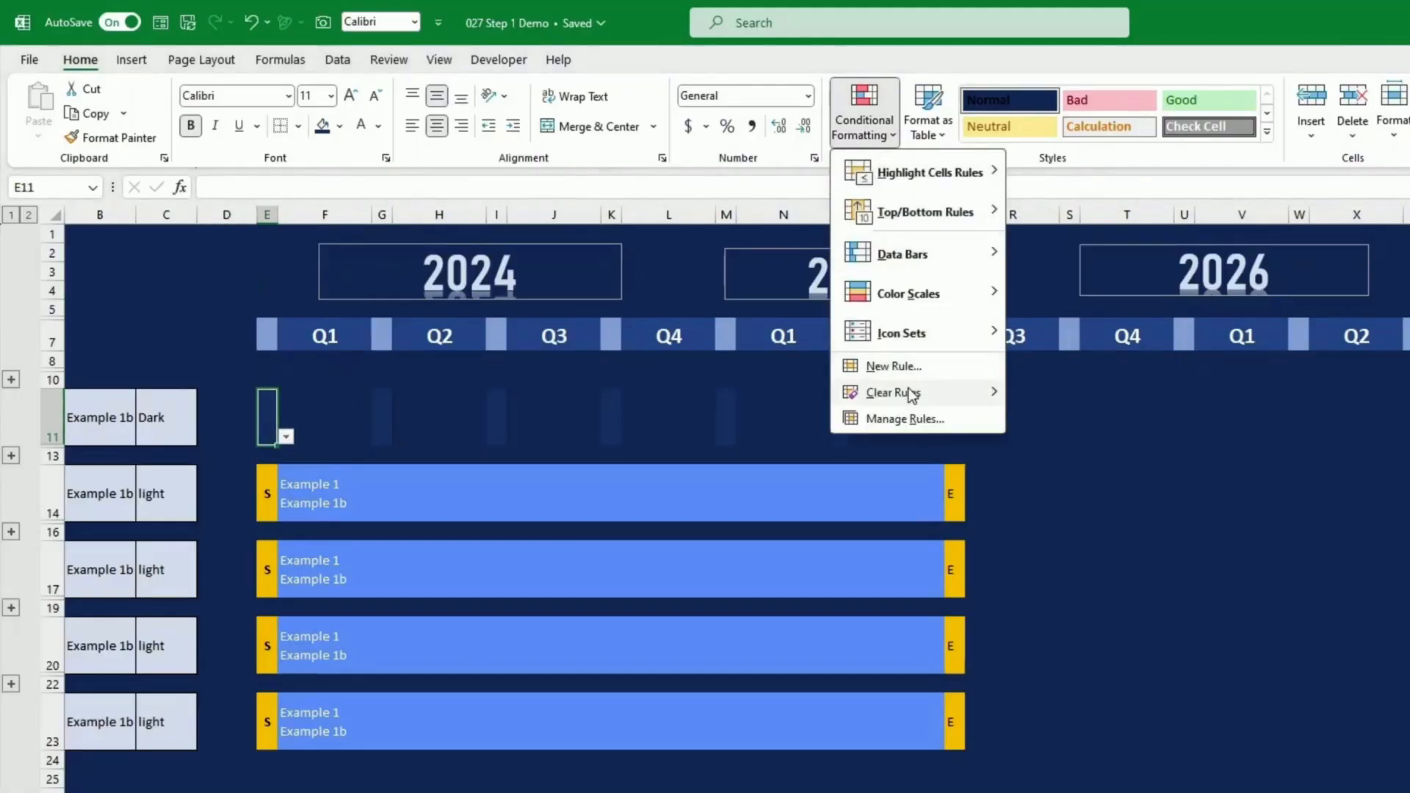
left_click(913, 420)
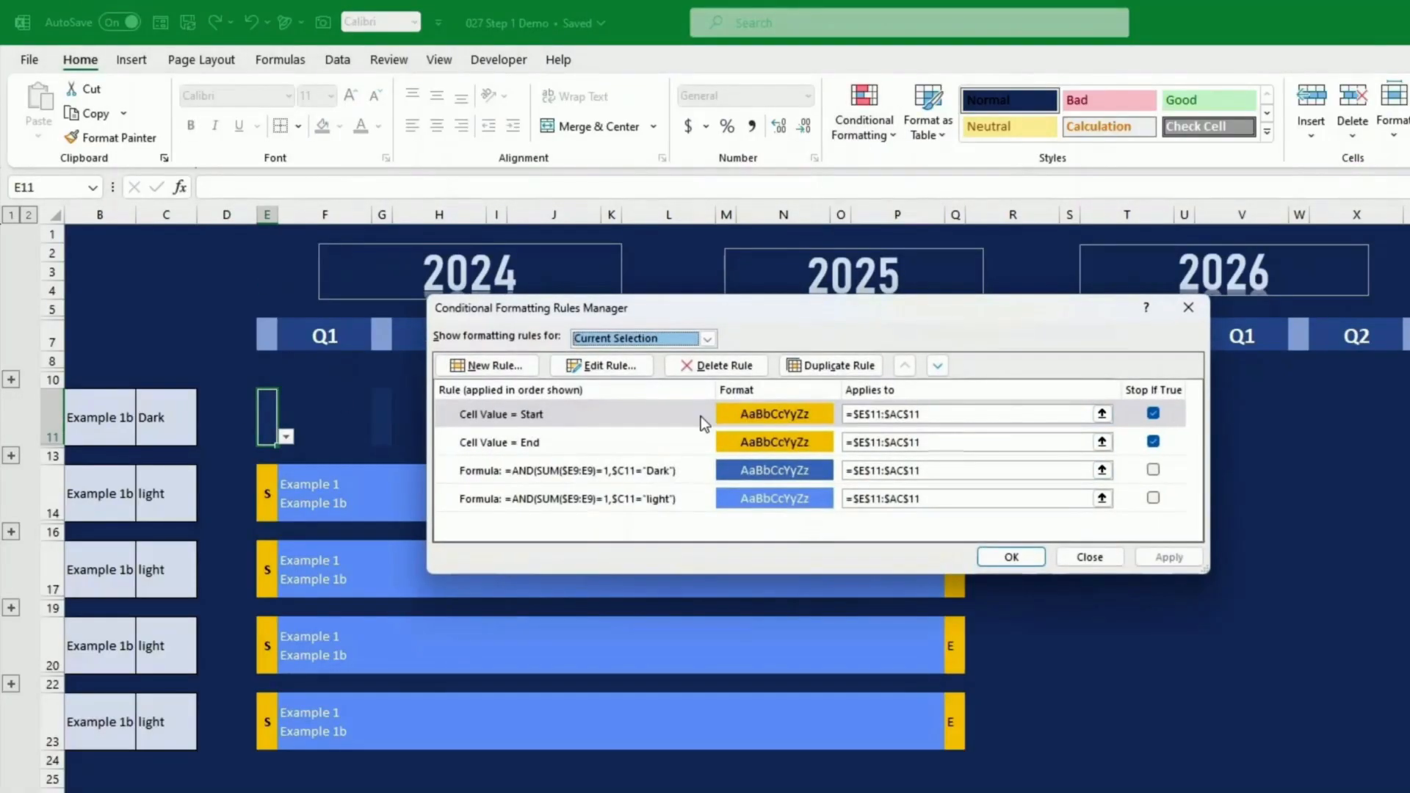
left_click(702, 420)
left_click(603, 365)
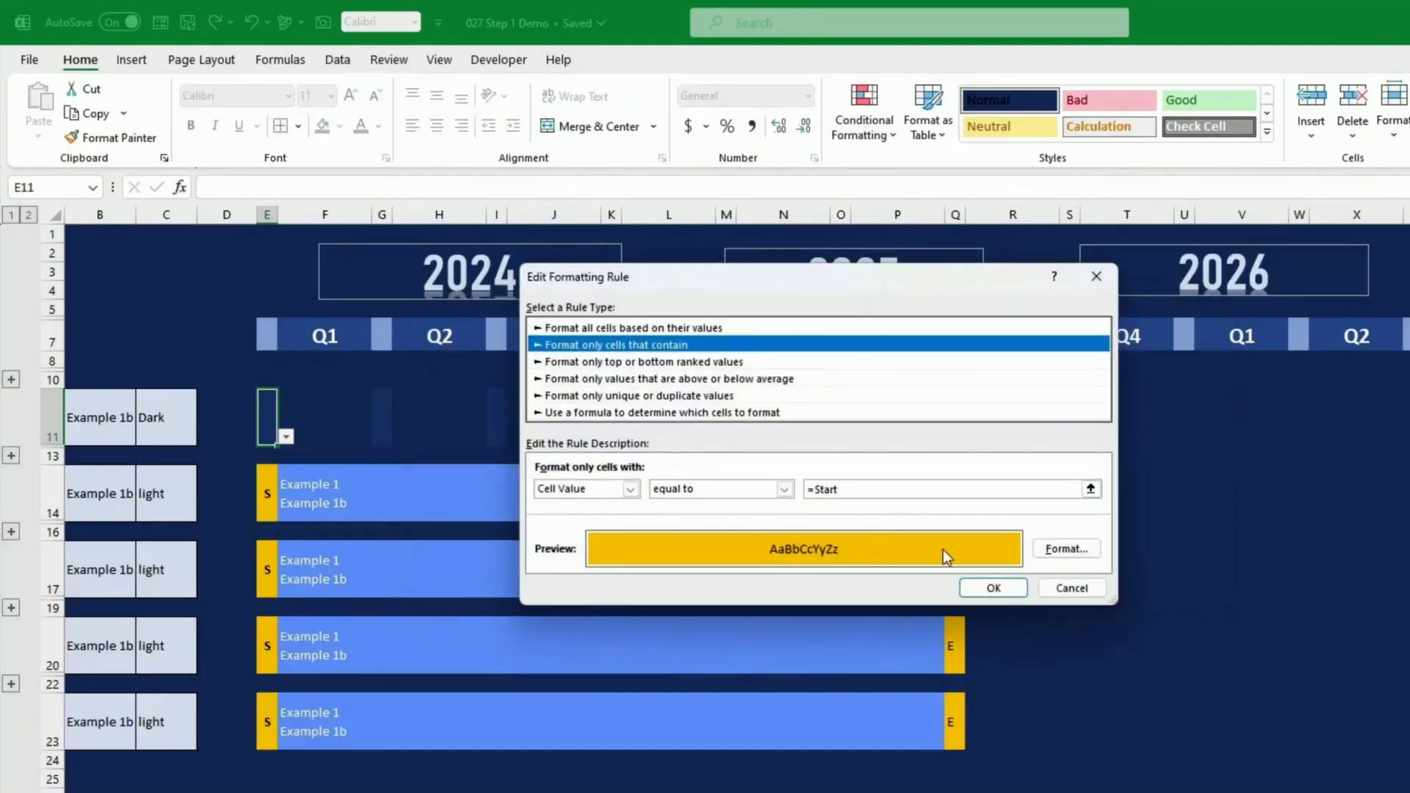
left_click(1062, 556)
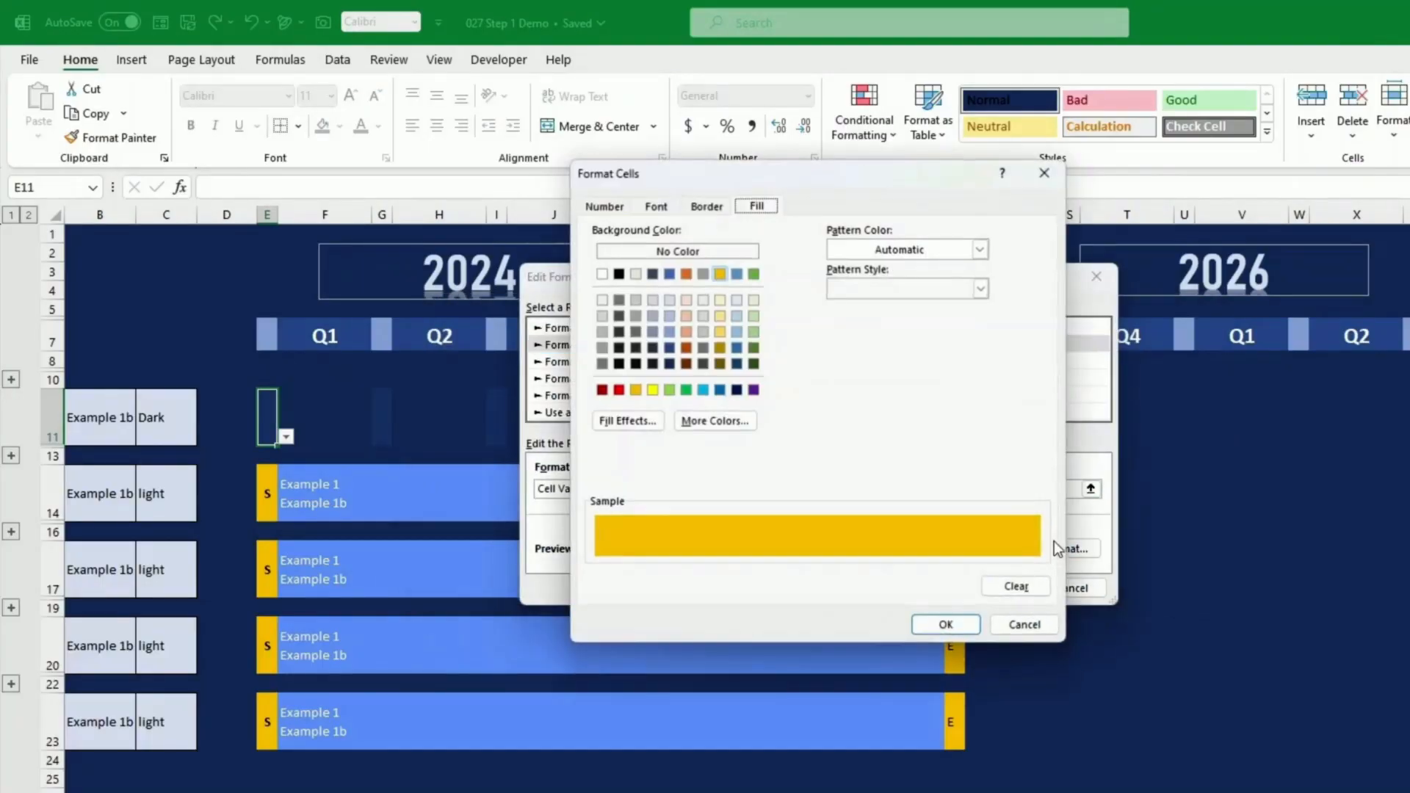
left_click(707, 208)
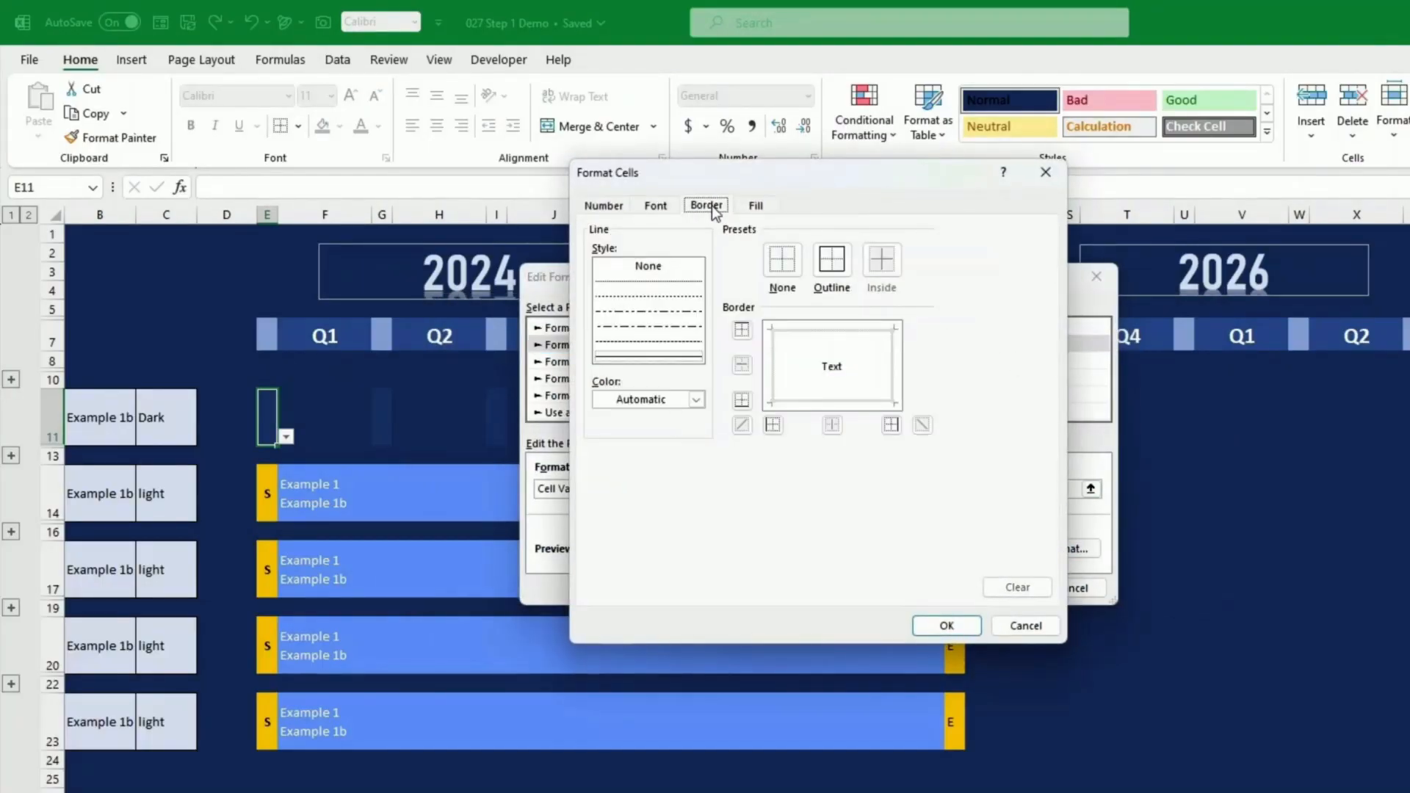
left_click(685, 404)
left_click(713, 476)
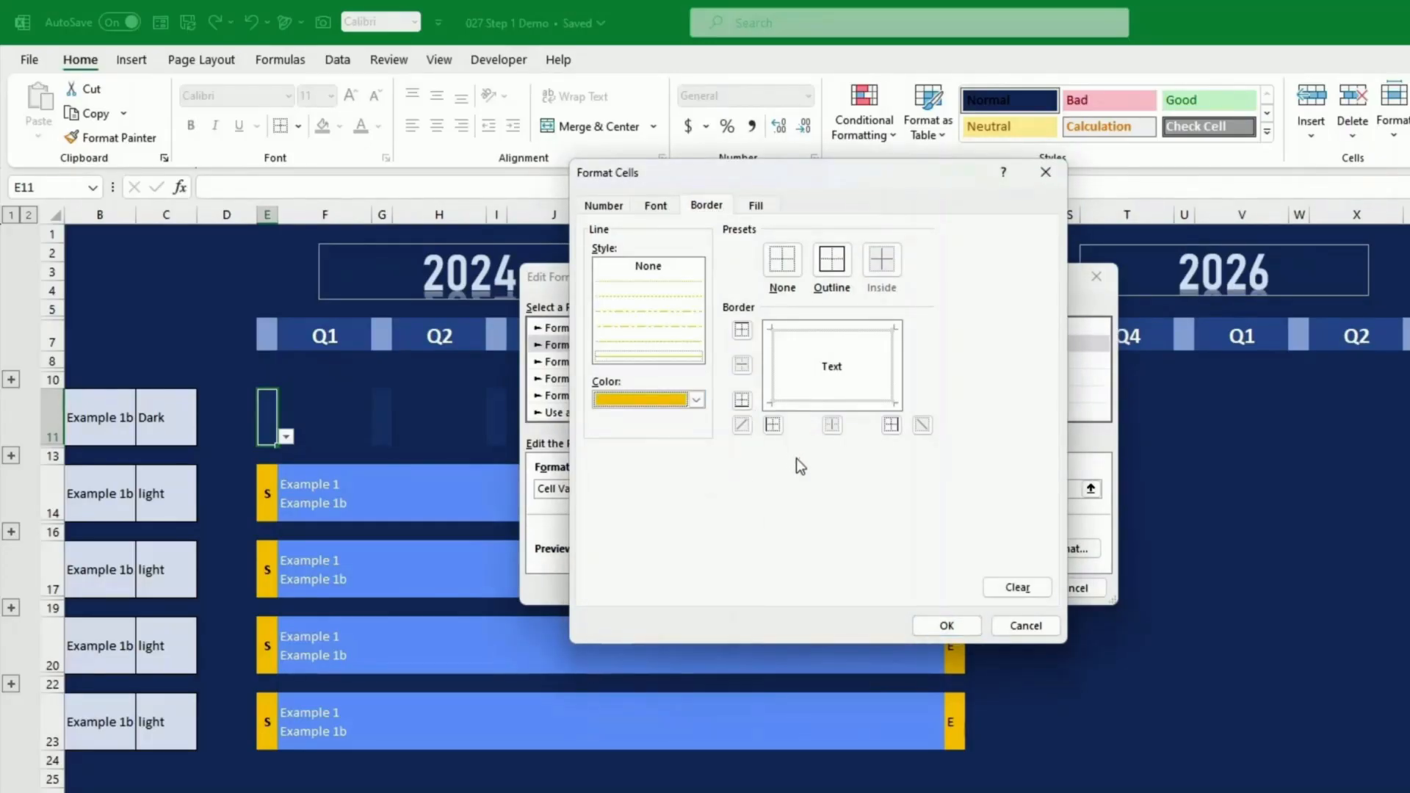
left_click(743, 332)
left_click(742, 400)
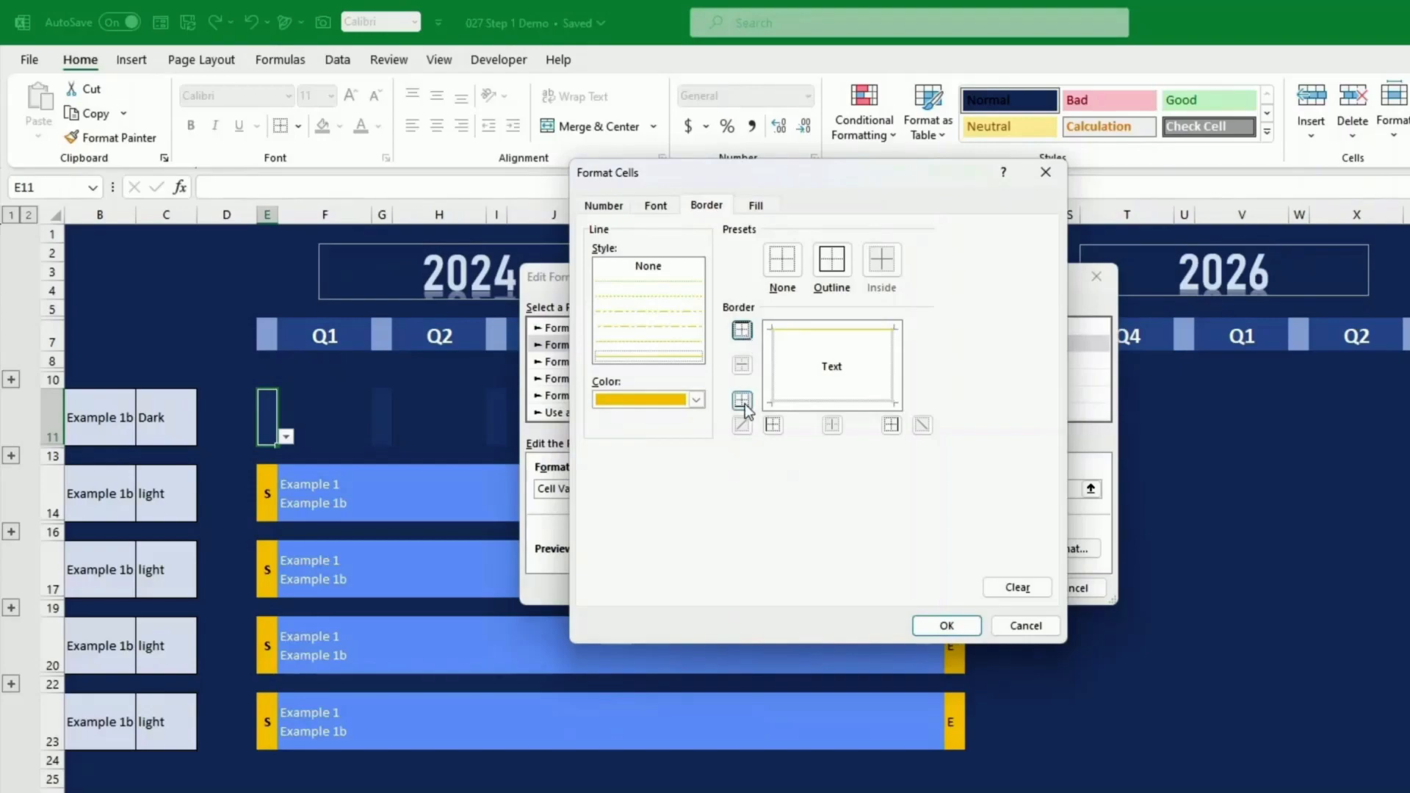
left_click(773, 424)
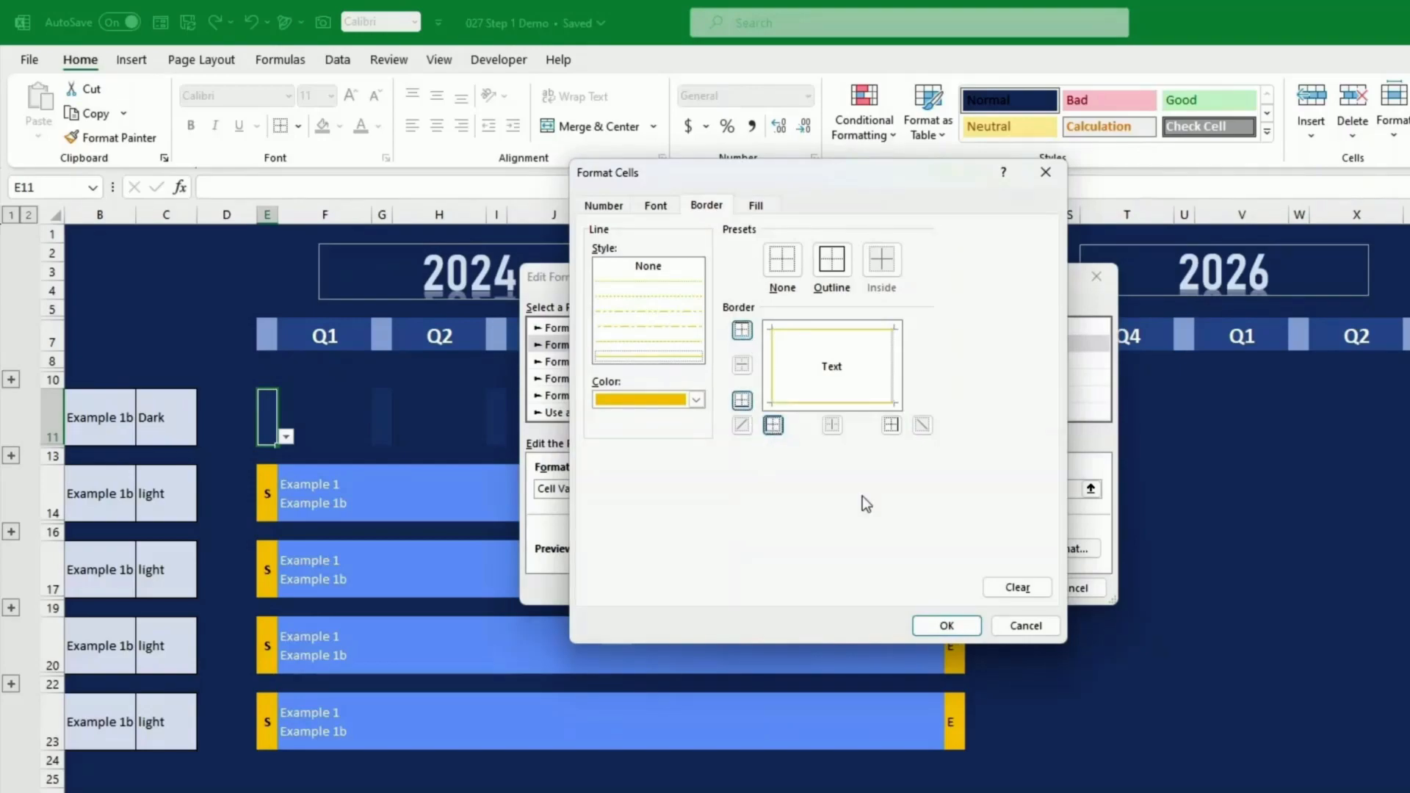
left_click(932, 627)
left_click(993, 587)
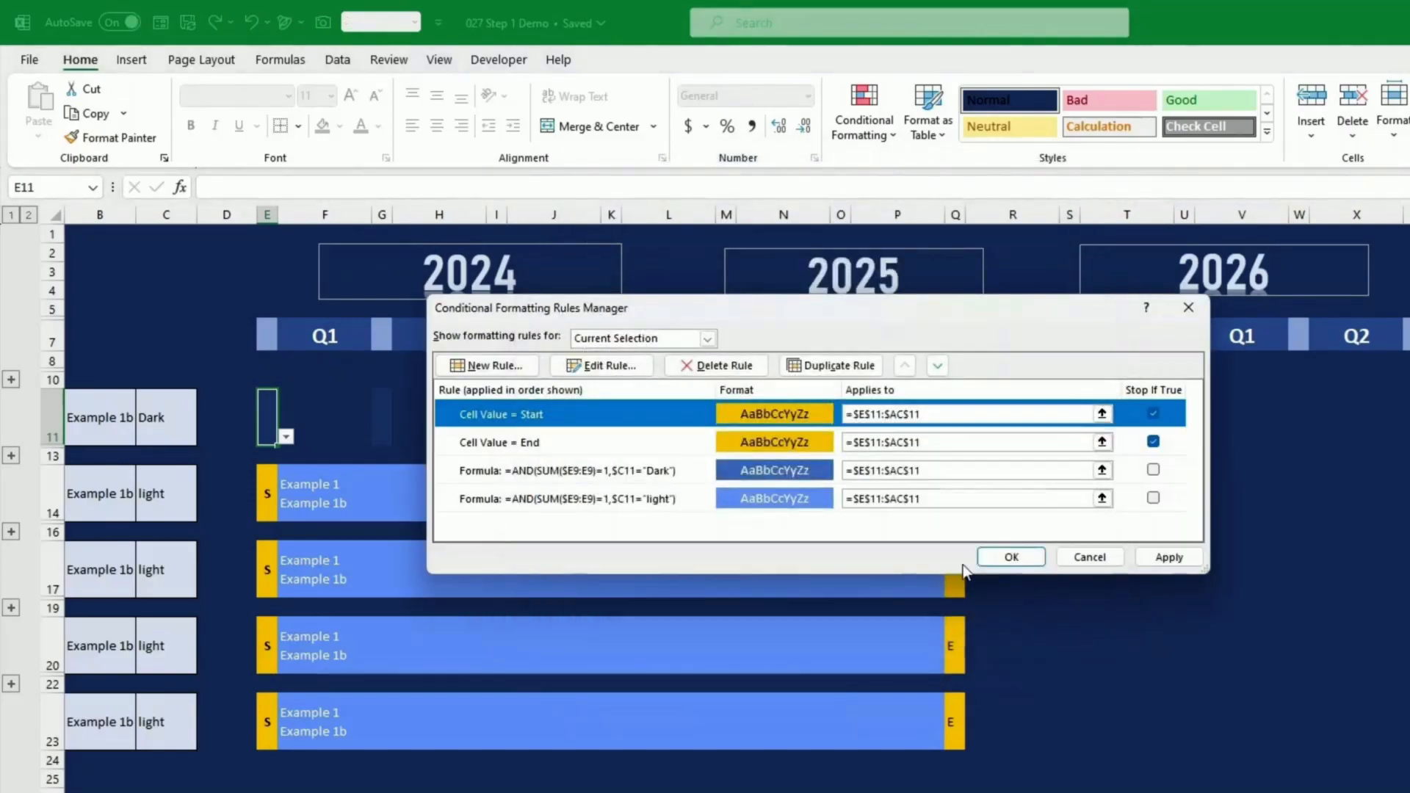
Step: Edit the Cell Value = End rule to add gold right, bottom and top borders
left_click(691, 442)
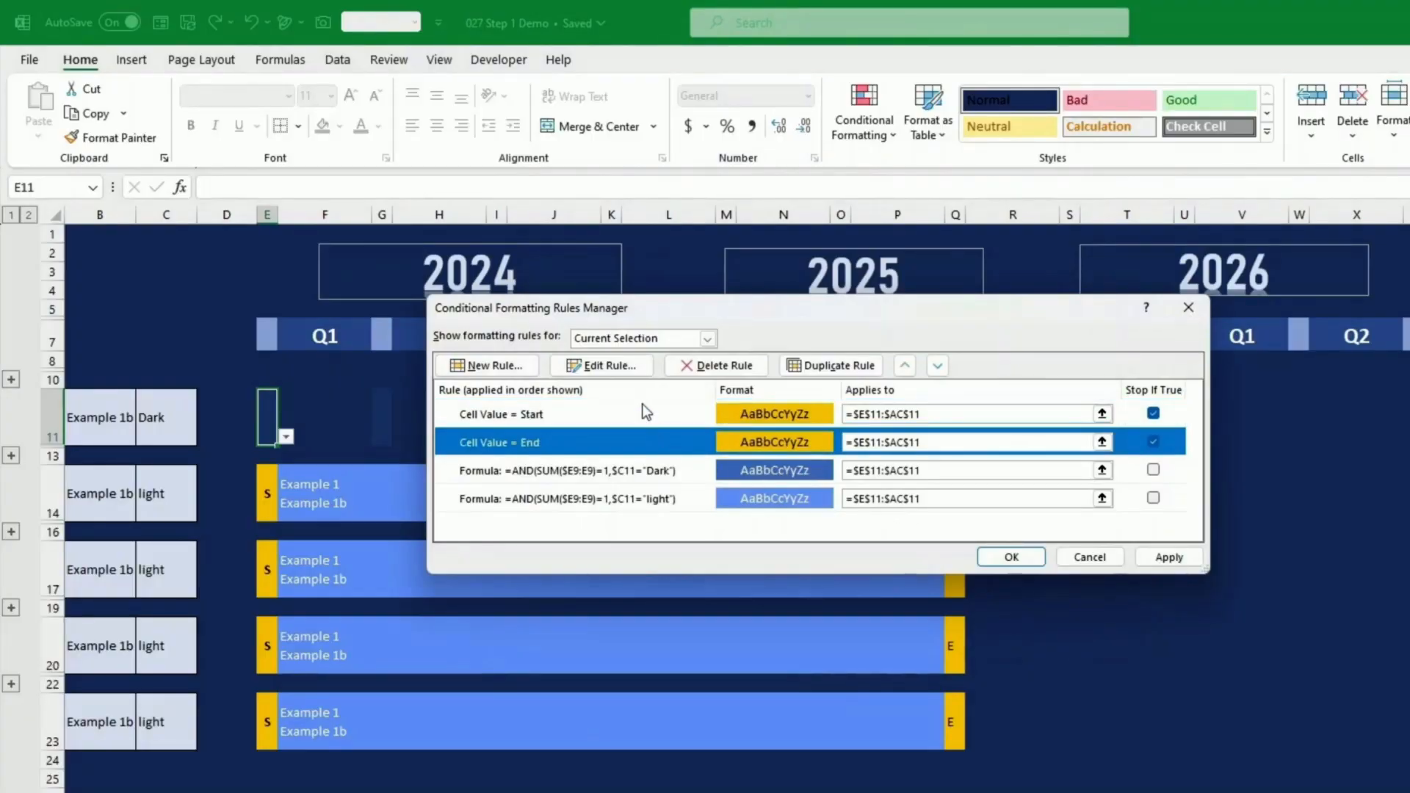
left_click(621, 366)
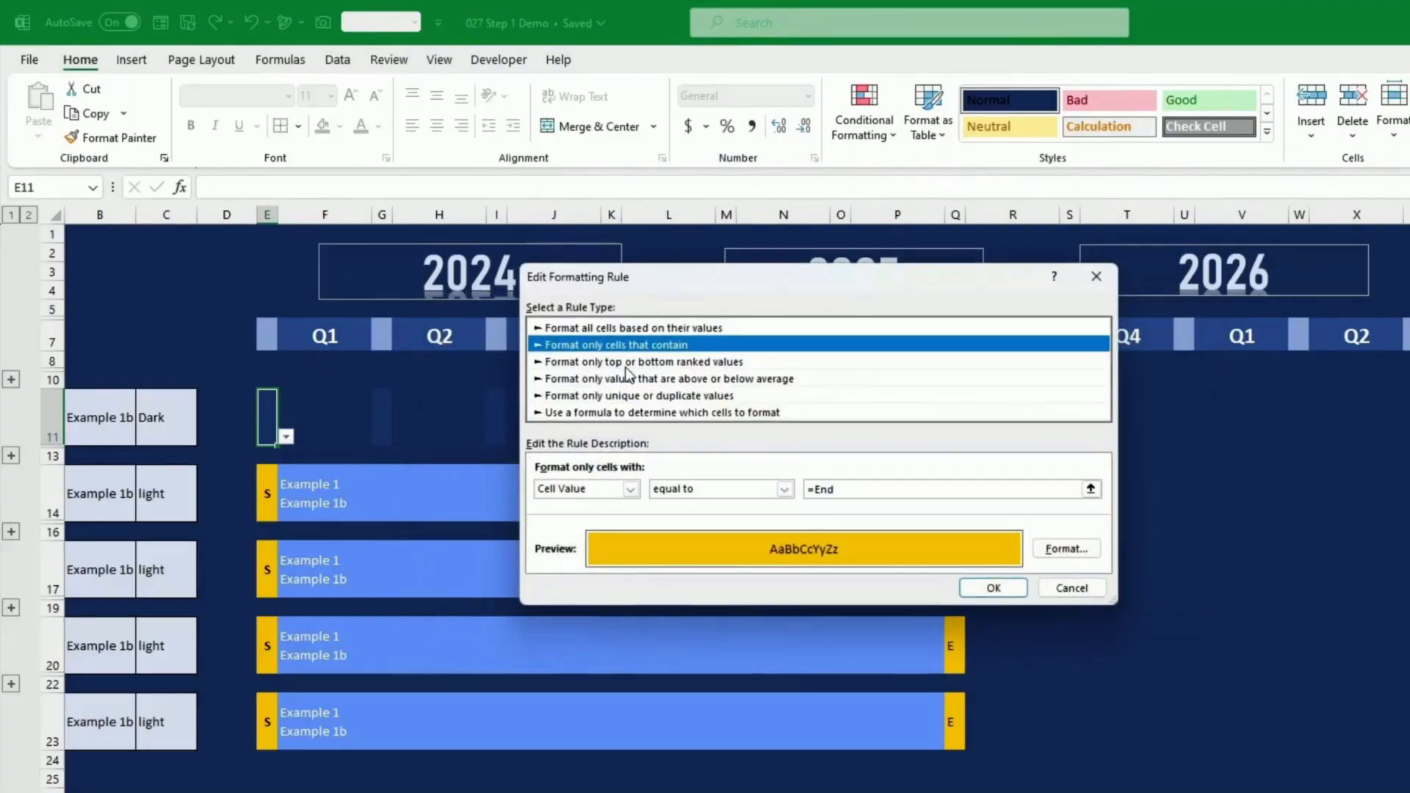
left_click(1052, 551)
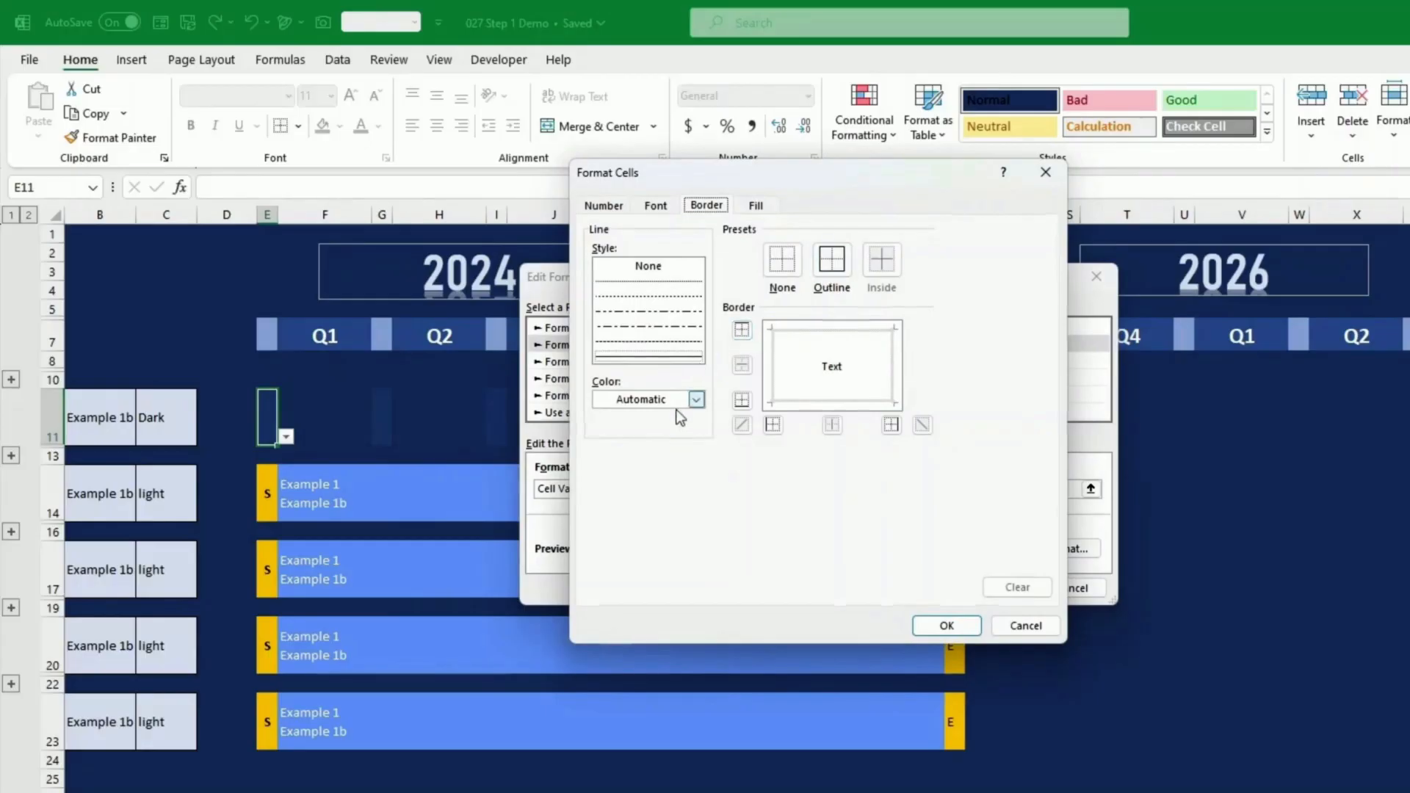
left_click(675, 406)
left_click(714, 474)
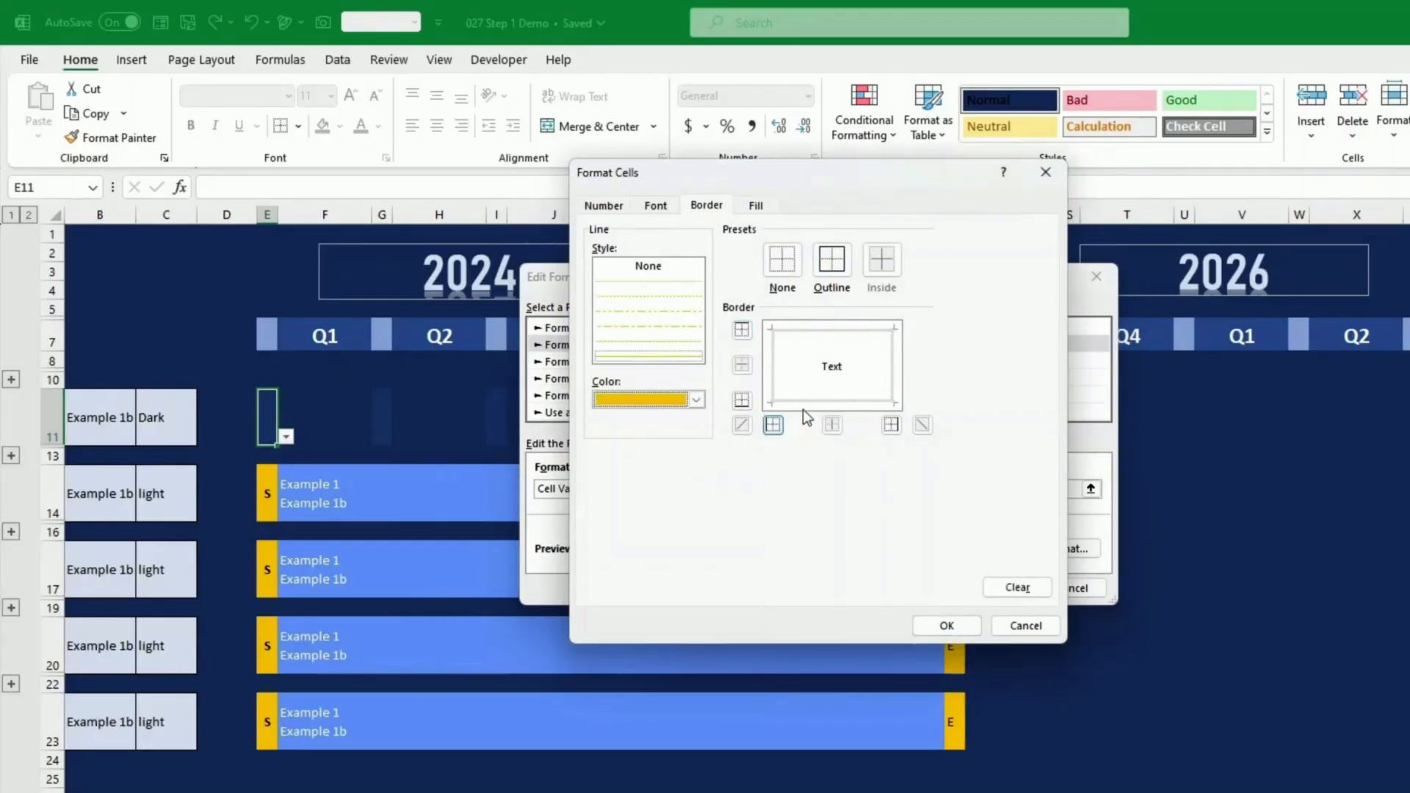
left_click(890, 428)
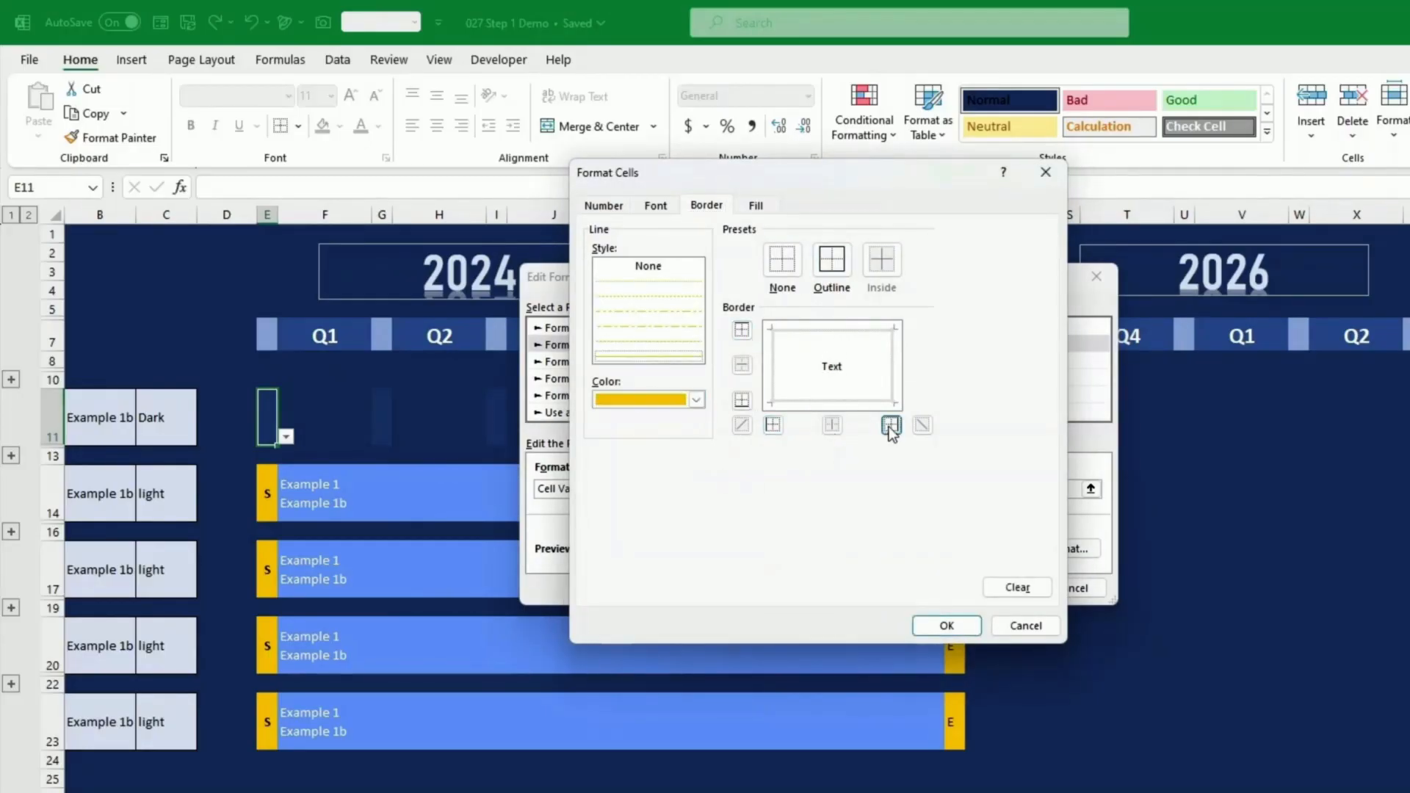
left_click(742, 400)
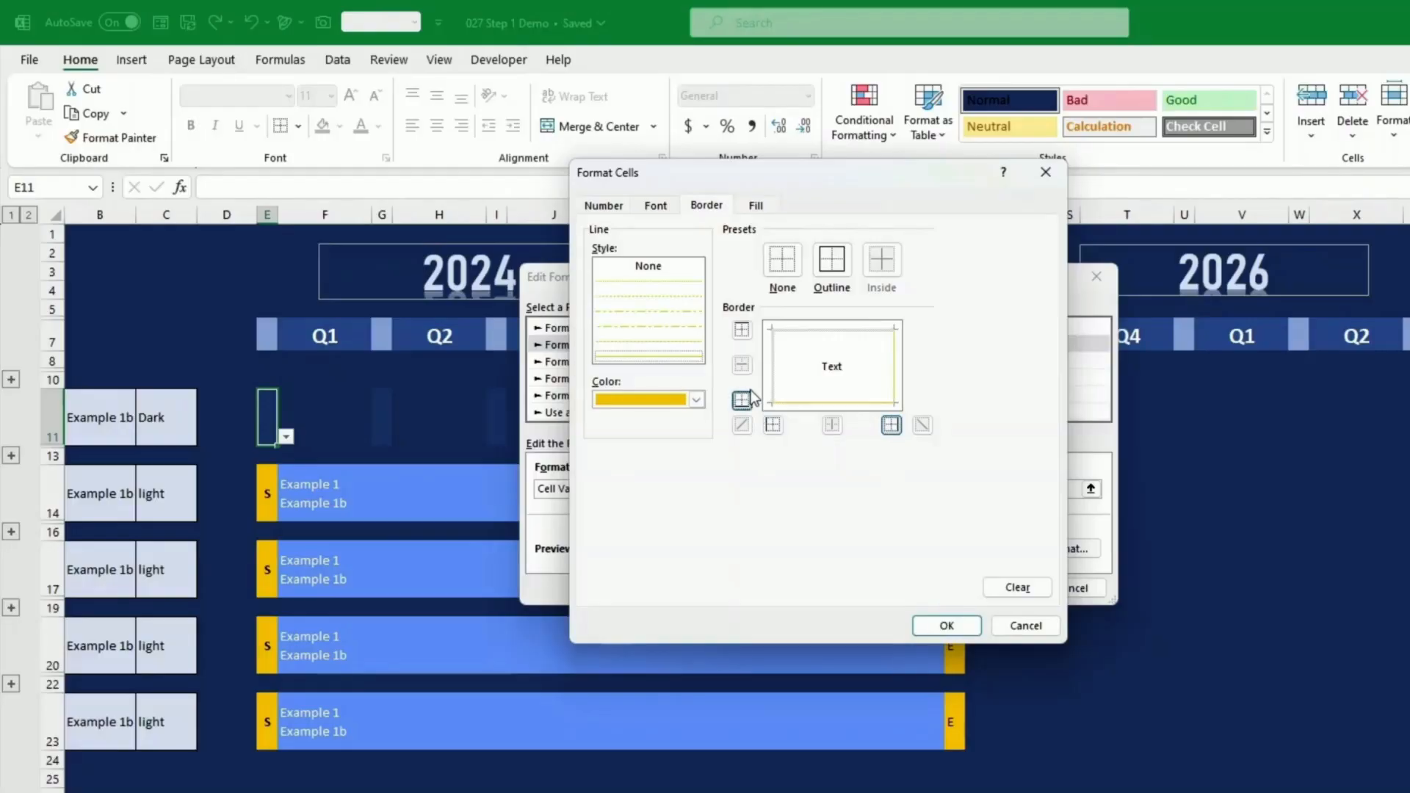
left_click(742, 330)
left_click(947, 626)
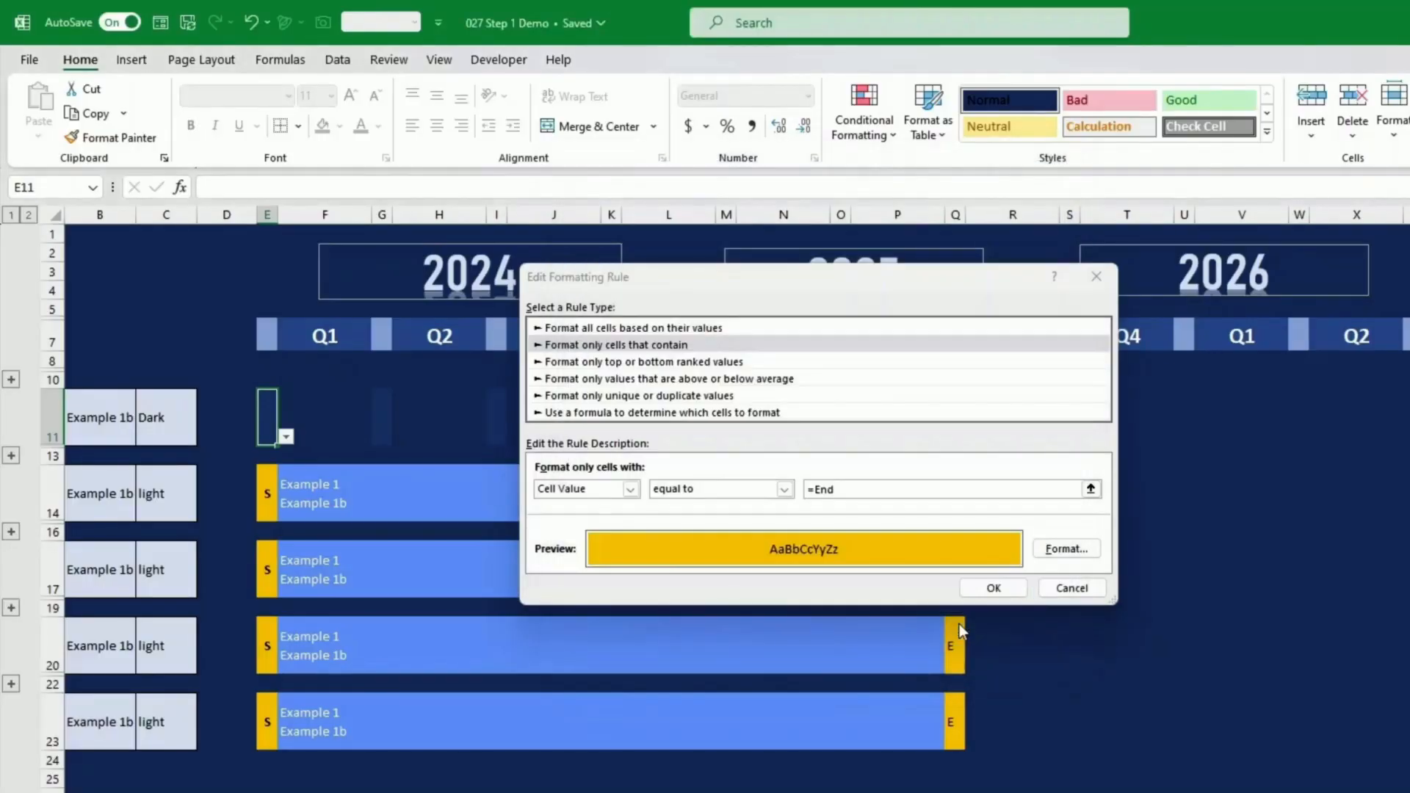
left_click(993, 588)
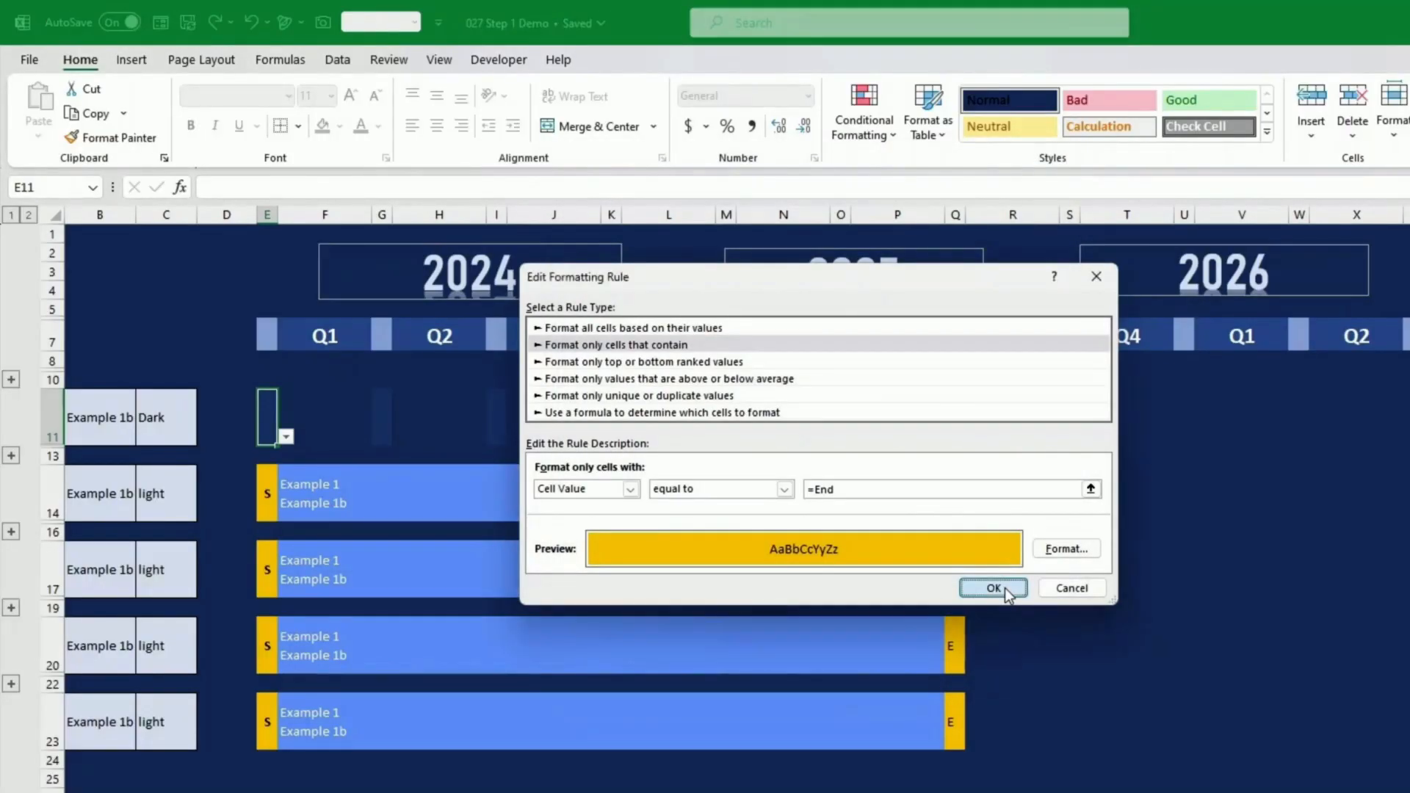
Step: Edit the "Dark" formula rule to add white top and bottom borders
left_click(769, 470)
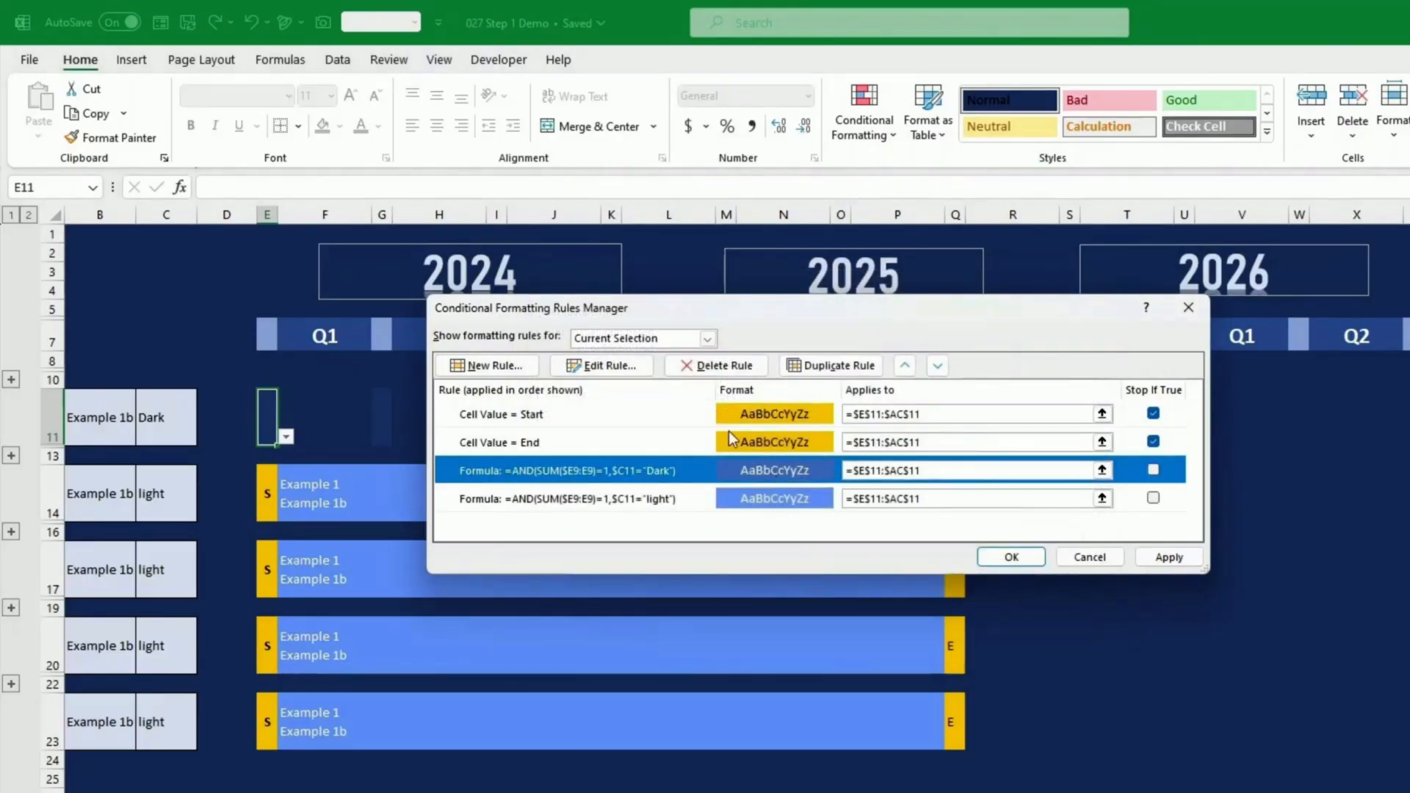
left_click(617, 367)
left_click(1067, 549)
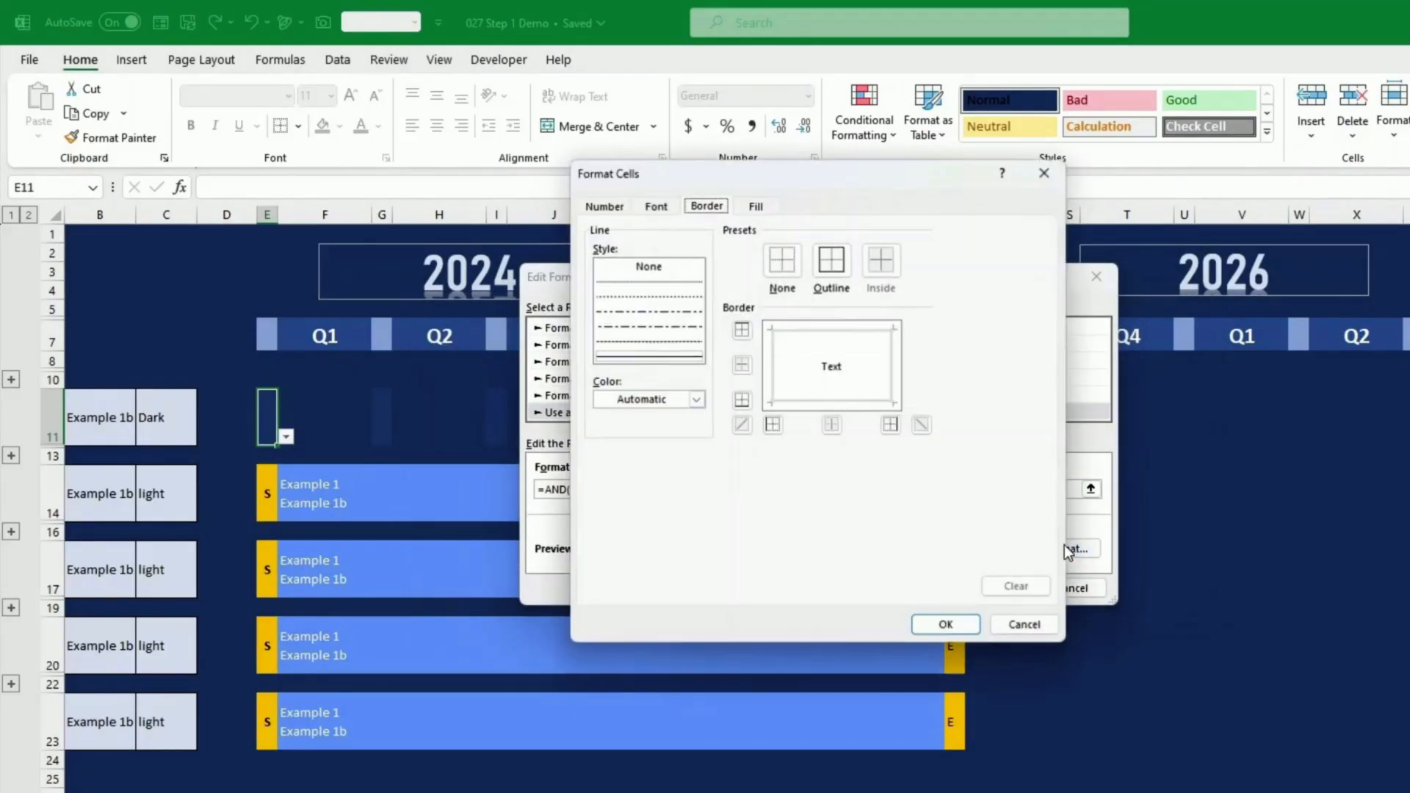
left_click(695, 400)
left_click(602, 475)
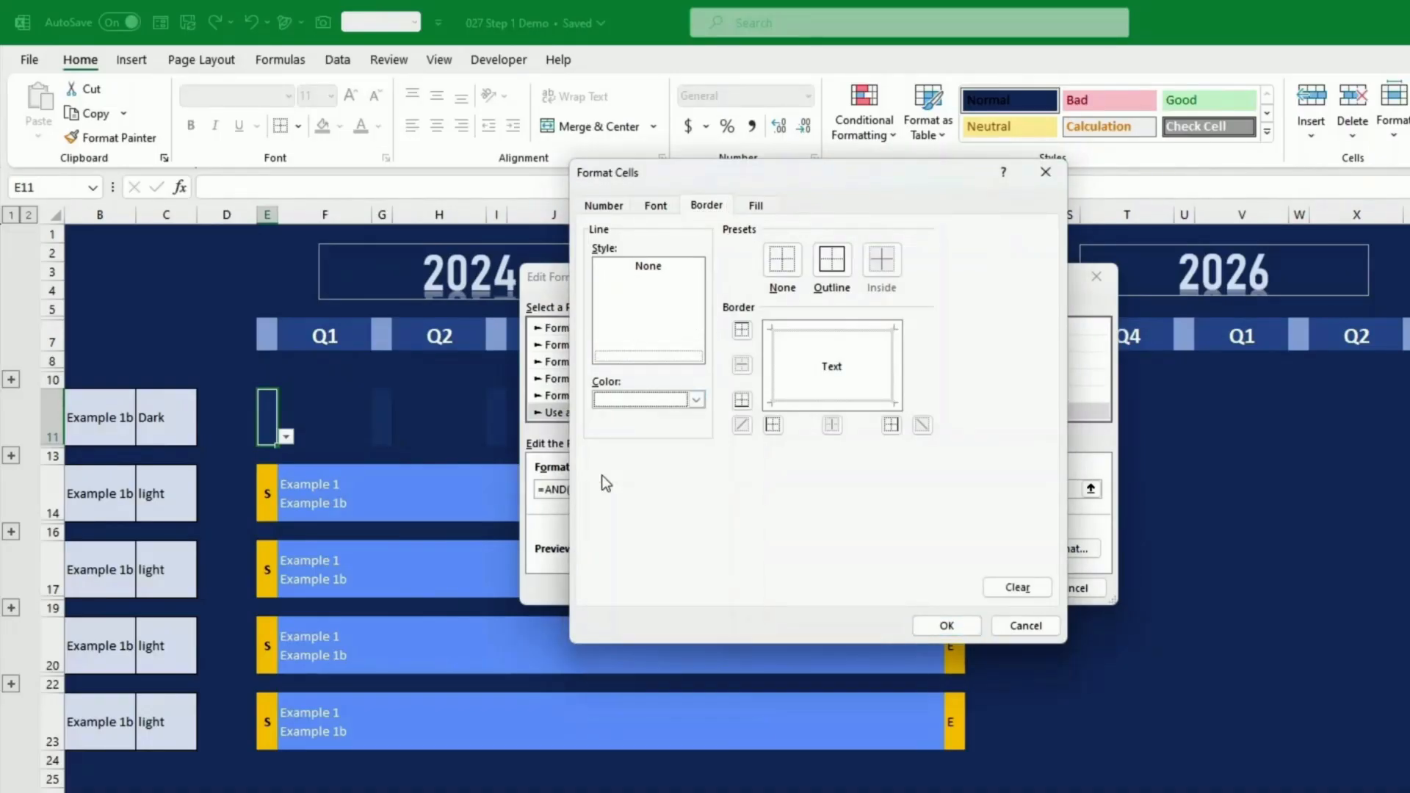
left_click(741, 332)
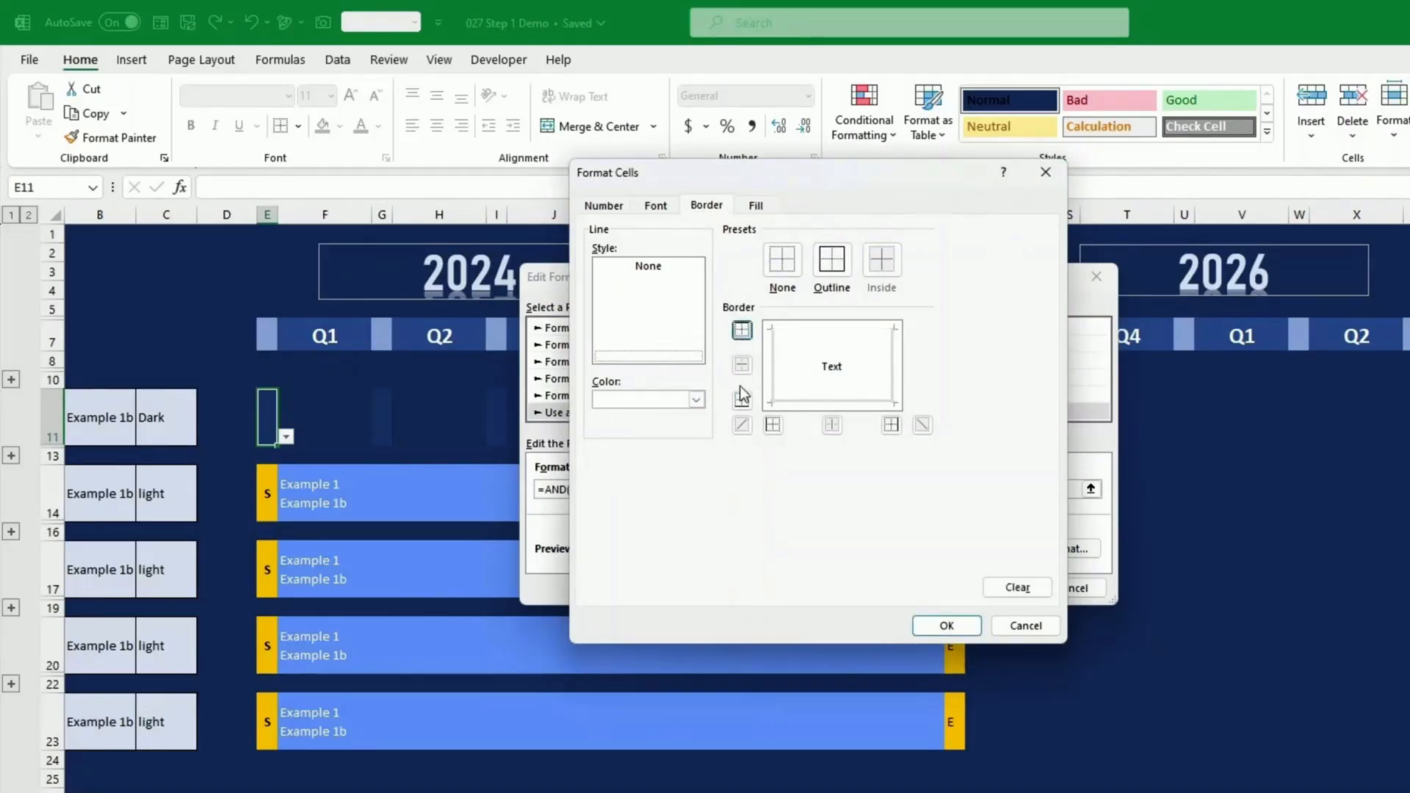
left_click(742, 400)
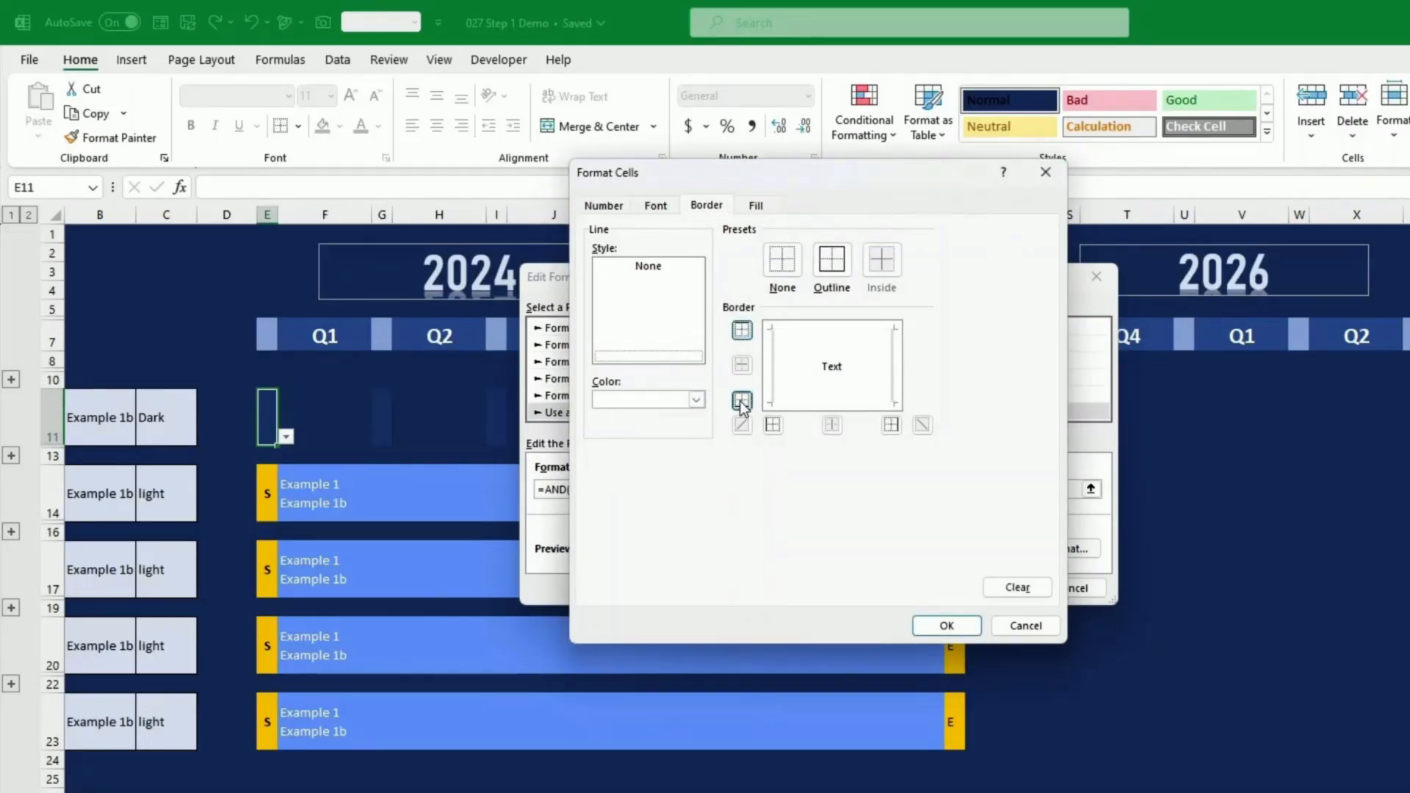
left_click(944, 626)
left_click(971, 593)
Step: Edit the "light" formula rule to add white top and bottom borders, and apply the updated conditional formatting rules
left_click(715, 500)
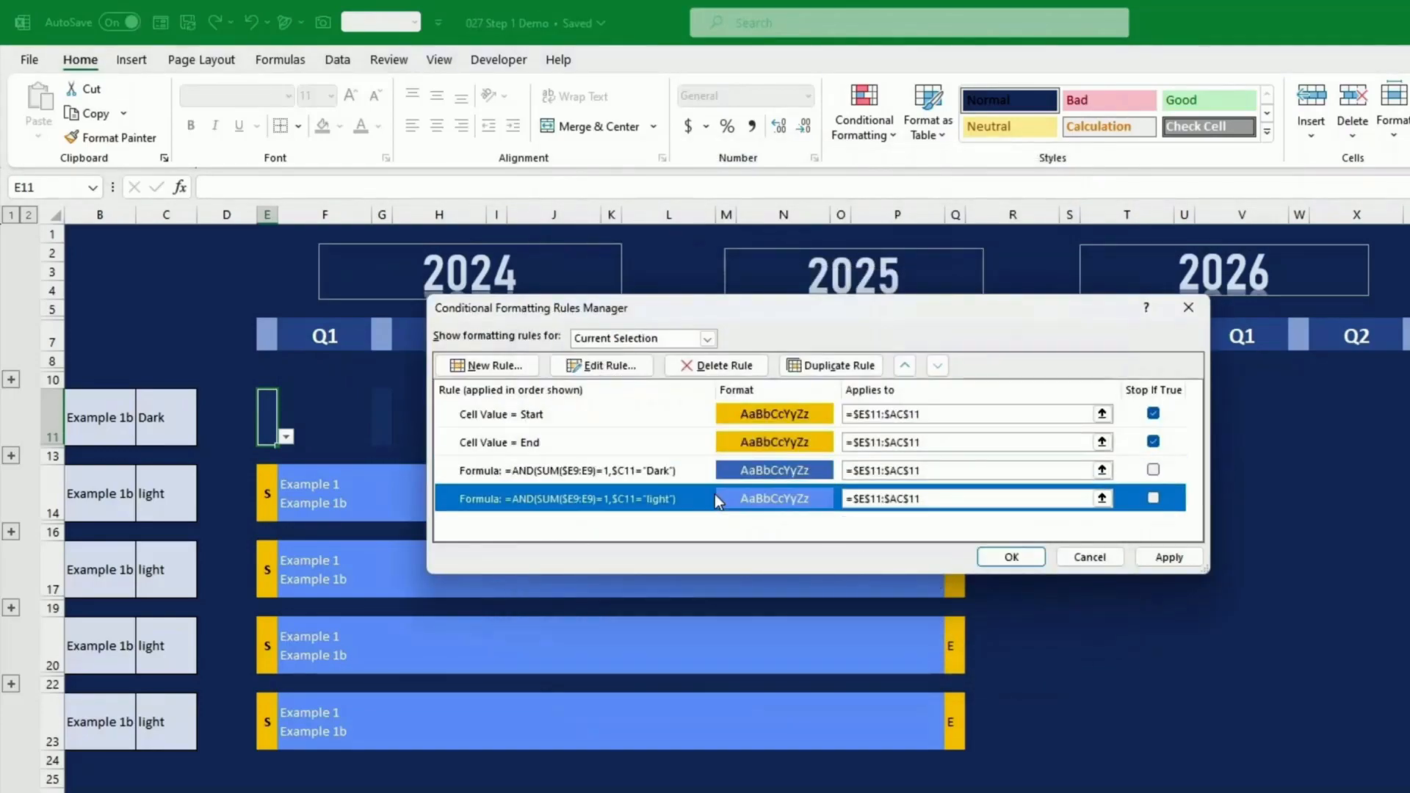
left_click(584, 365)
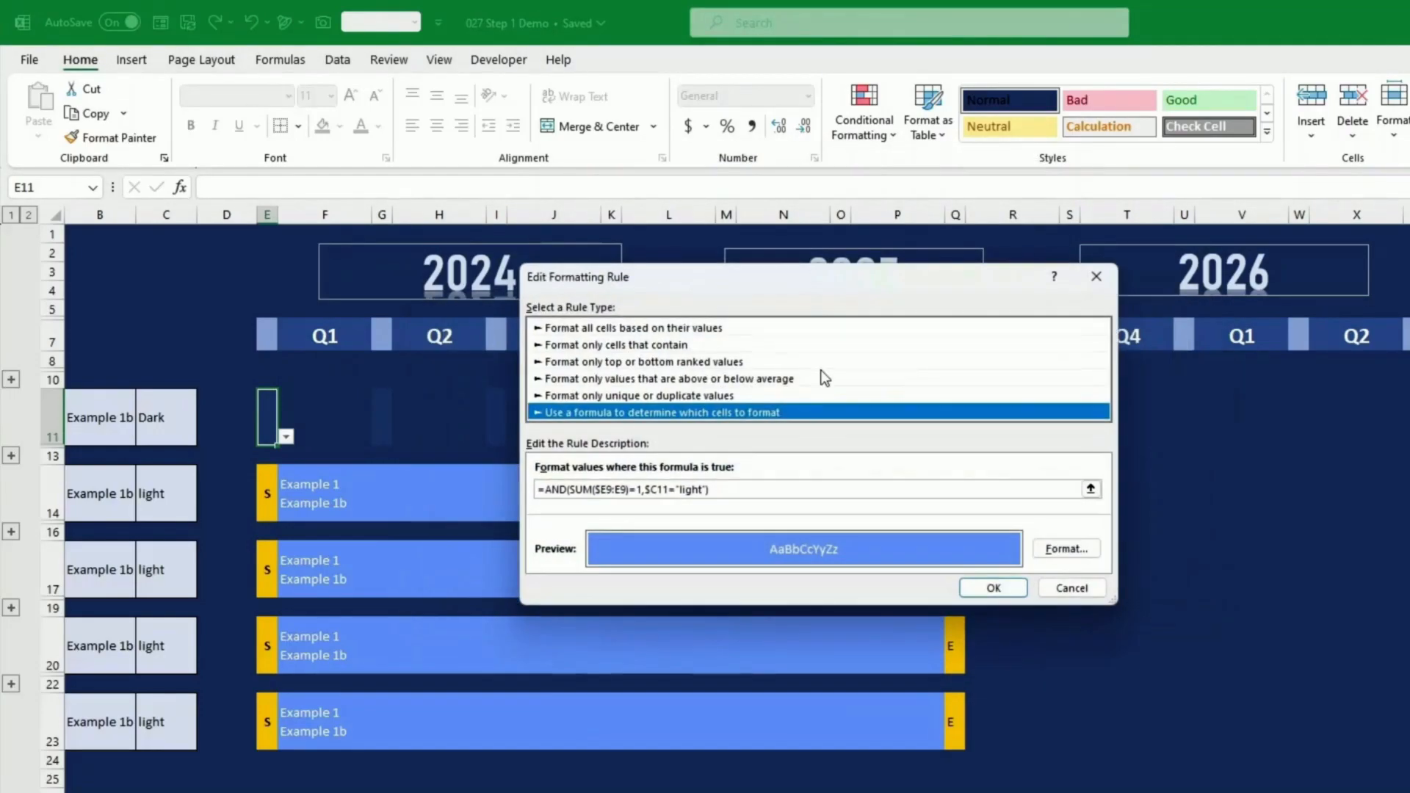
left_click(1067, 549)
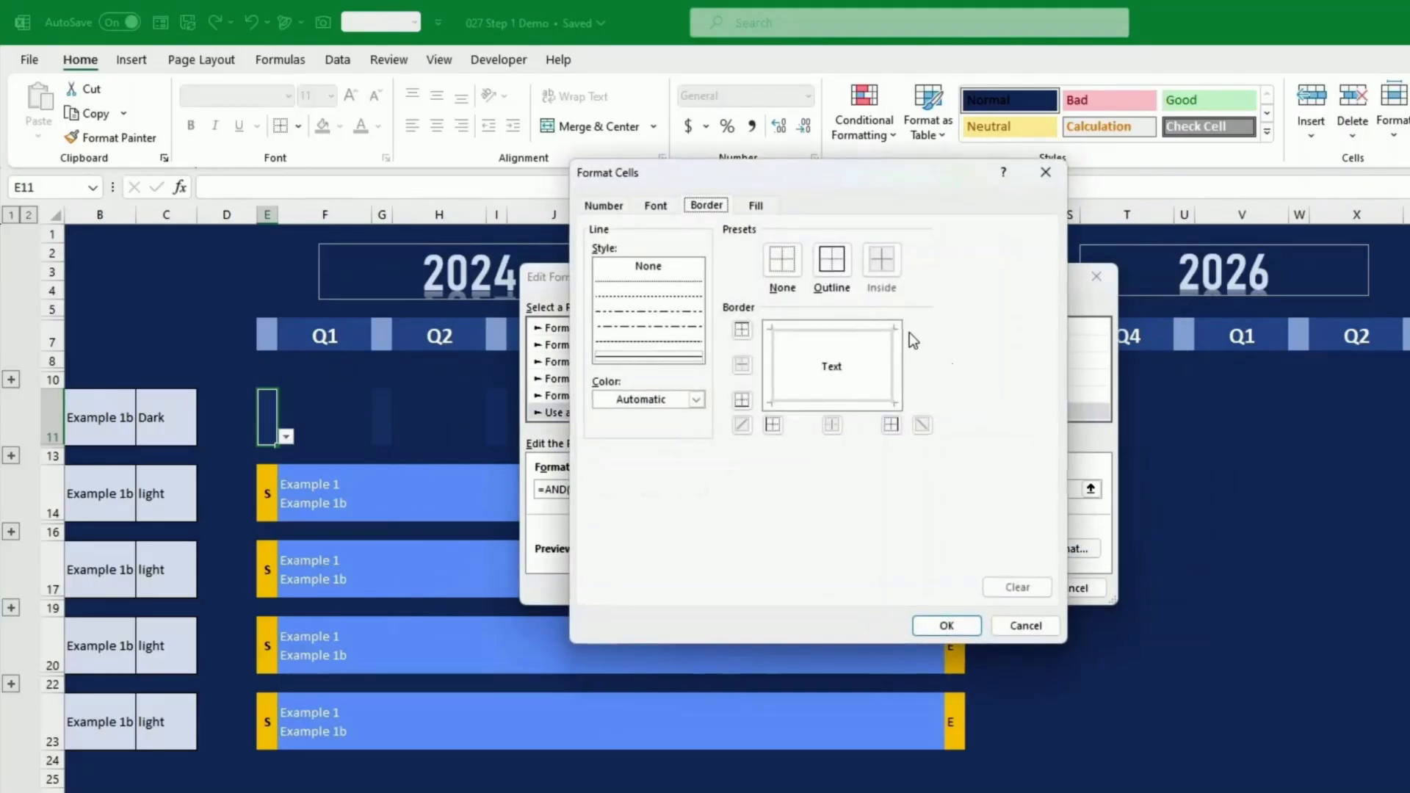
left_click(696, 400)
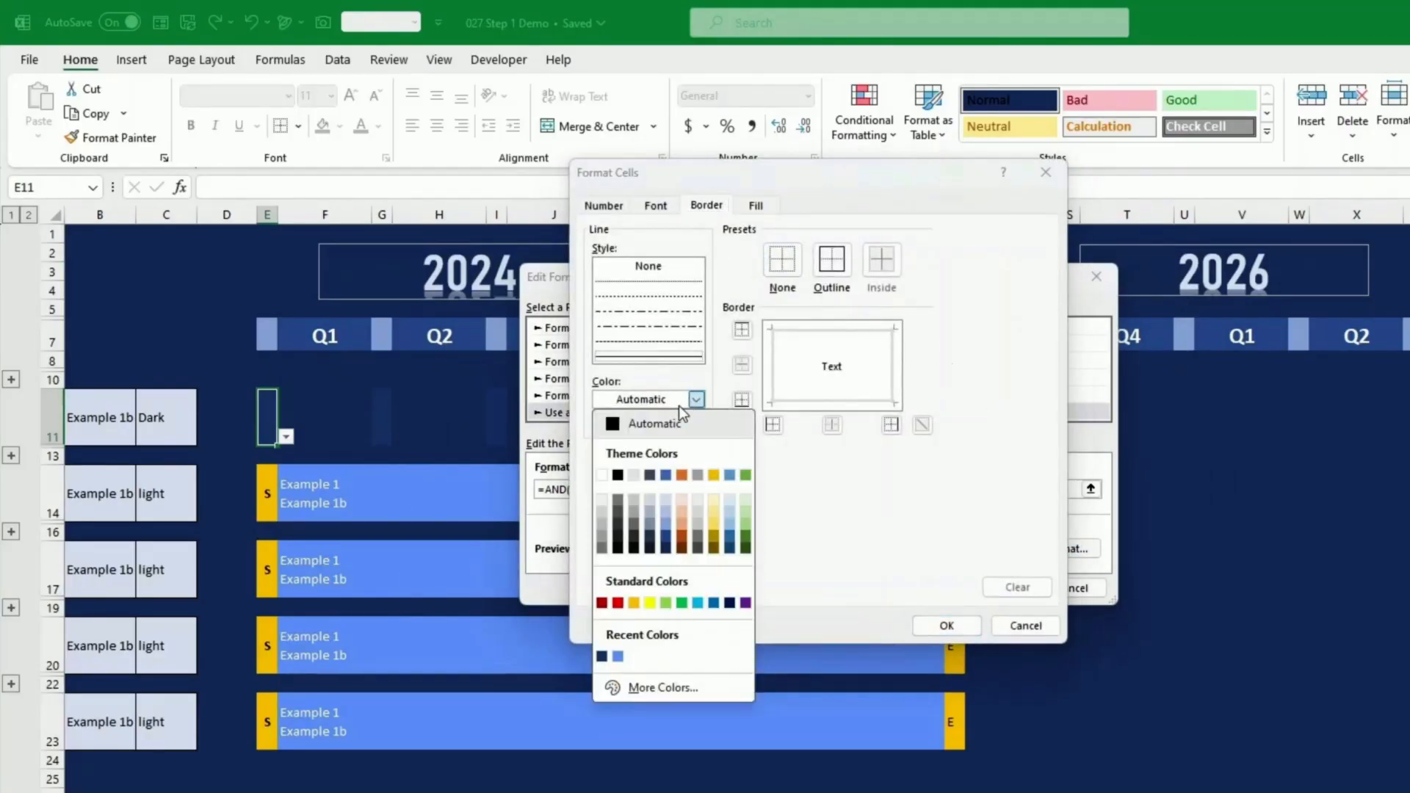
left_click(601, 475)
left_click(743, 331)
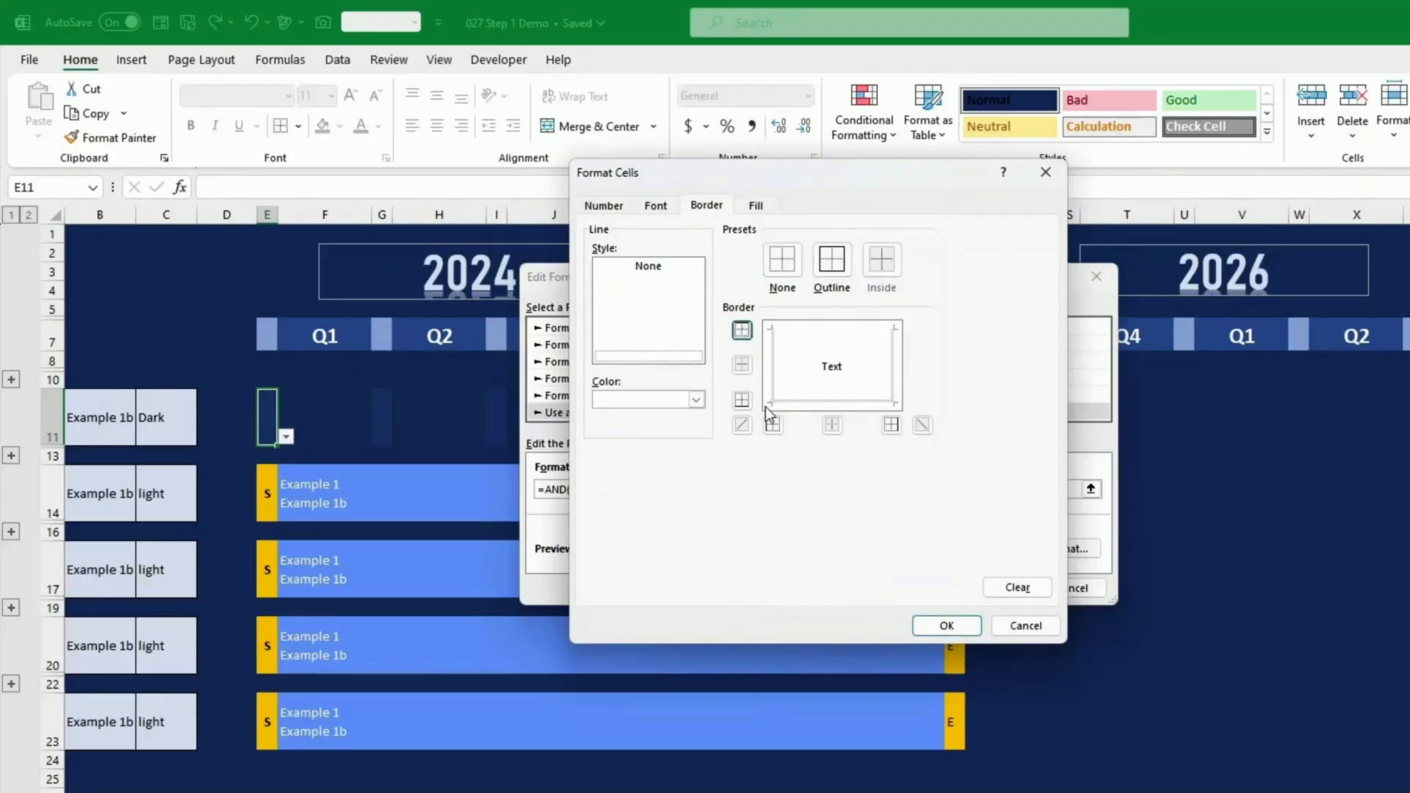
left_click(741, 399)
left_click(945, 624)
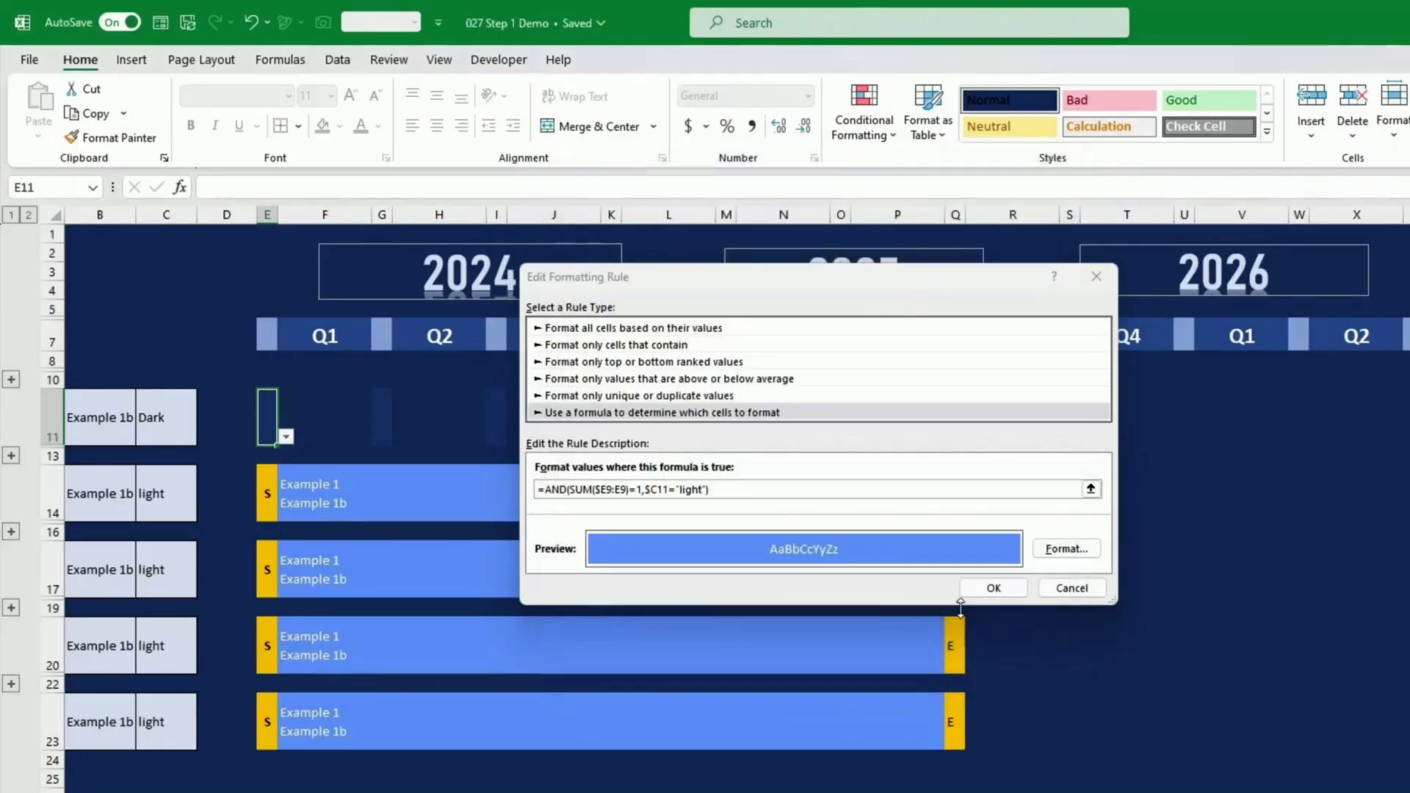
left_click(994, 588)
left_click(1177, 558)
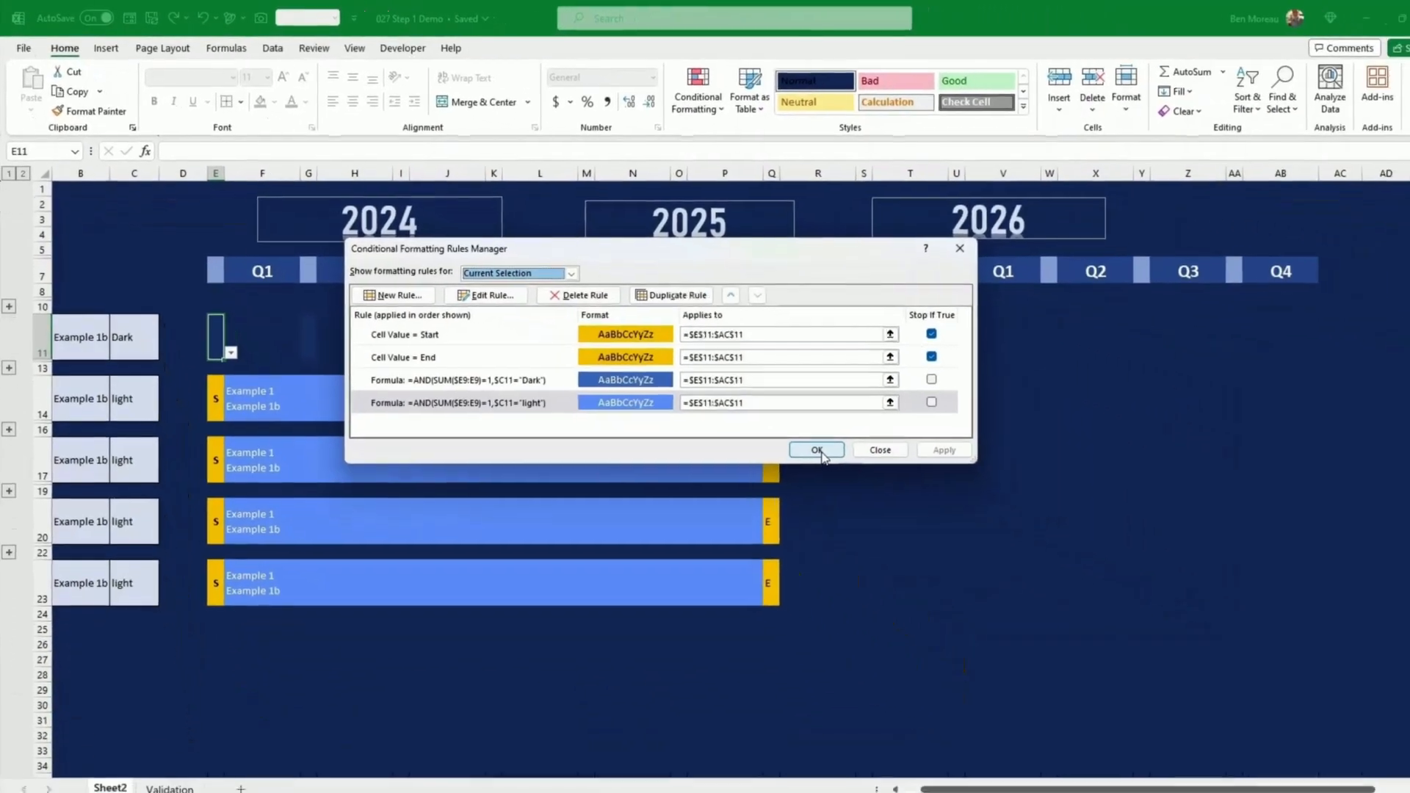
left_click(817, 451)
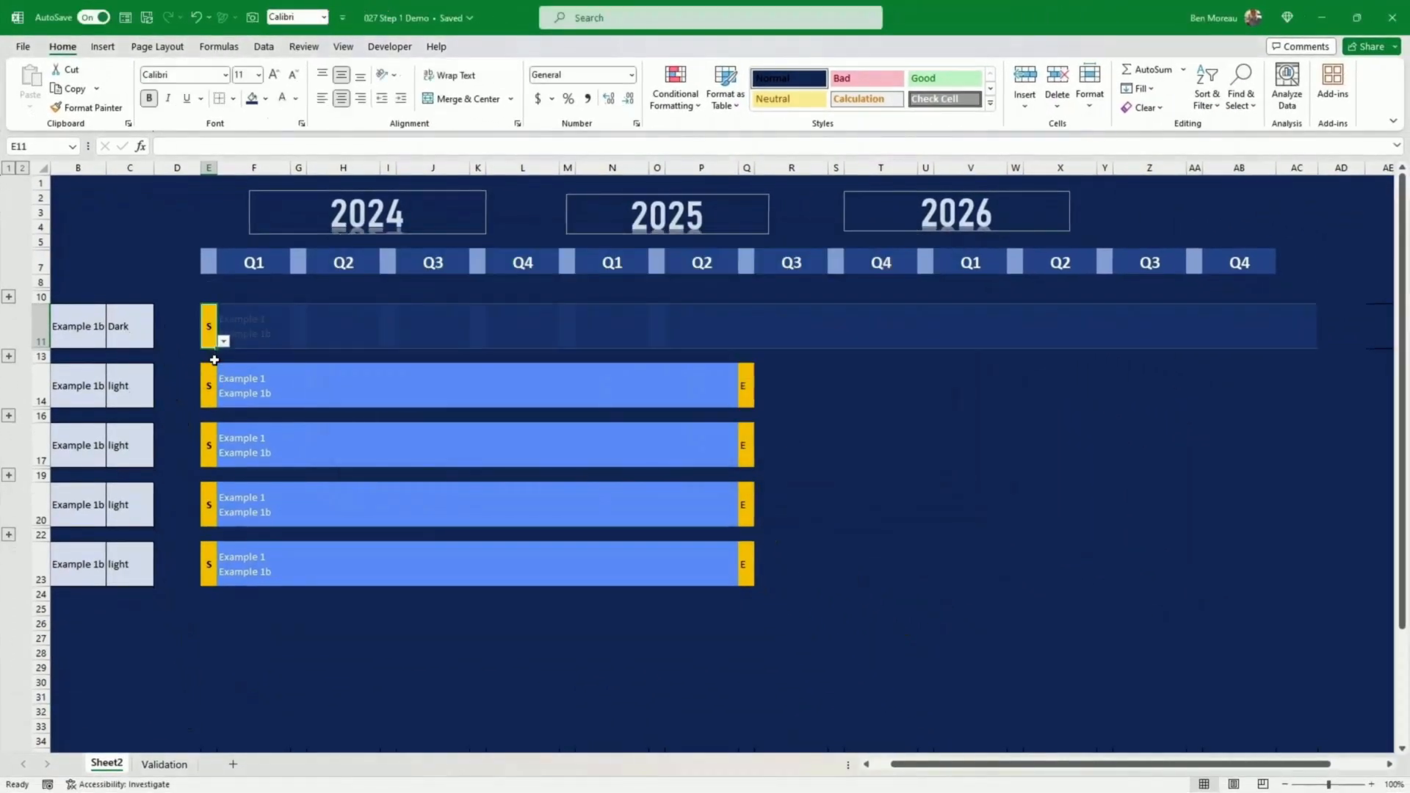
Step: Set cell I11 to End so the dark task bar in row 11 stops after Q2 2024
left_click(389, 323)
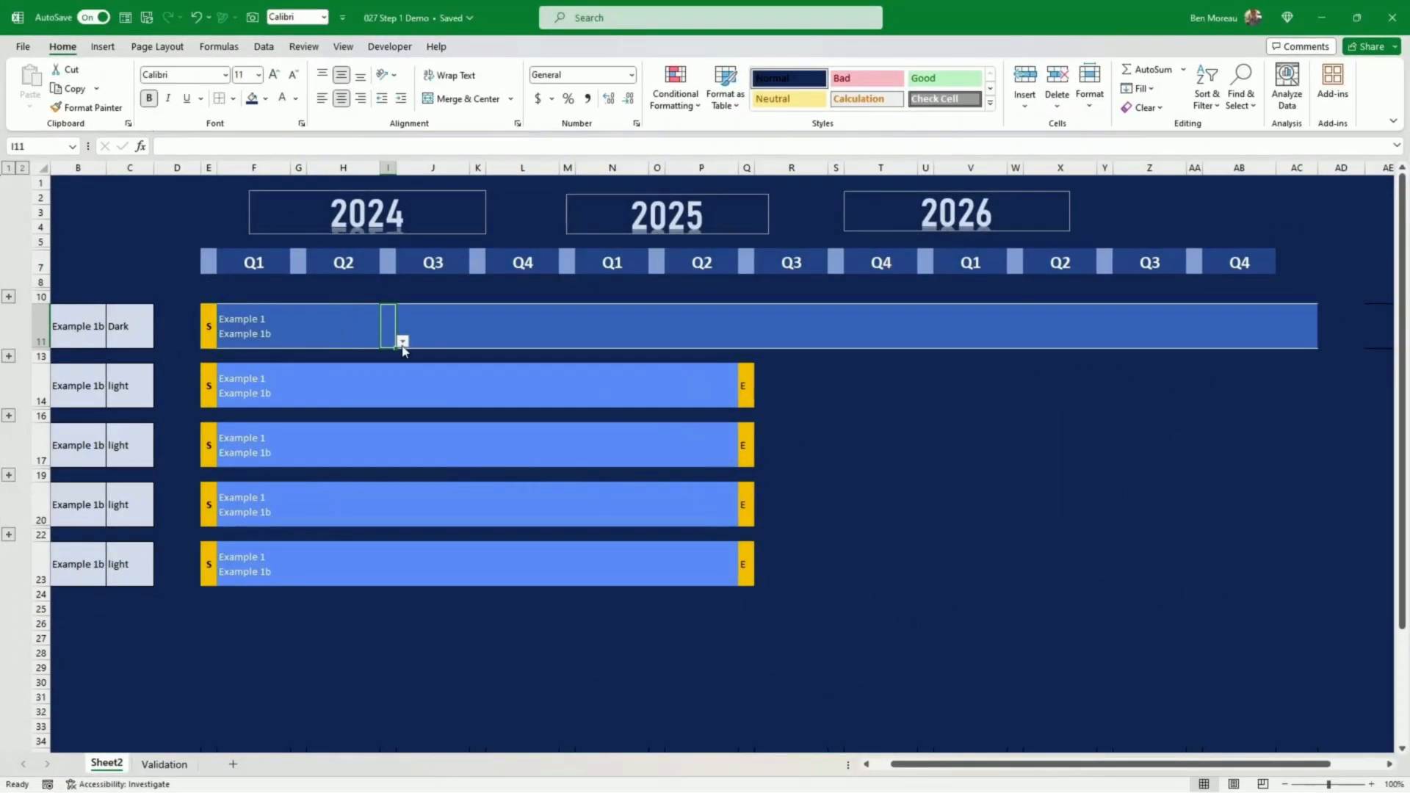
left_click(403, 341)
left_click(389, 369)
left_click(388, 385)
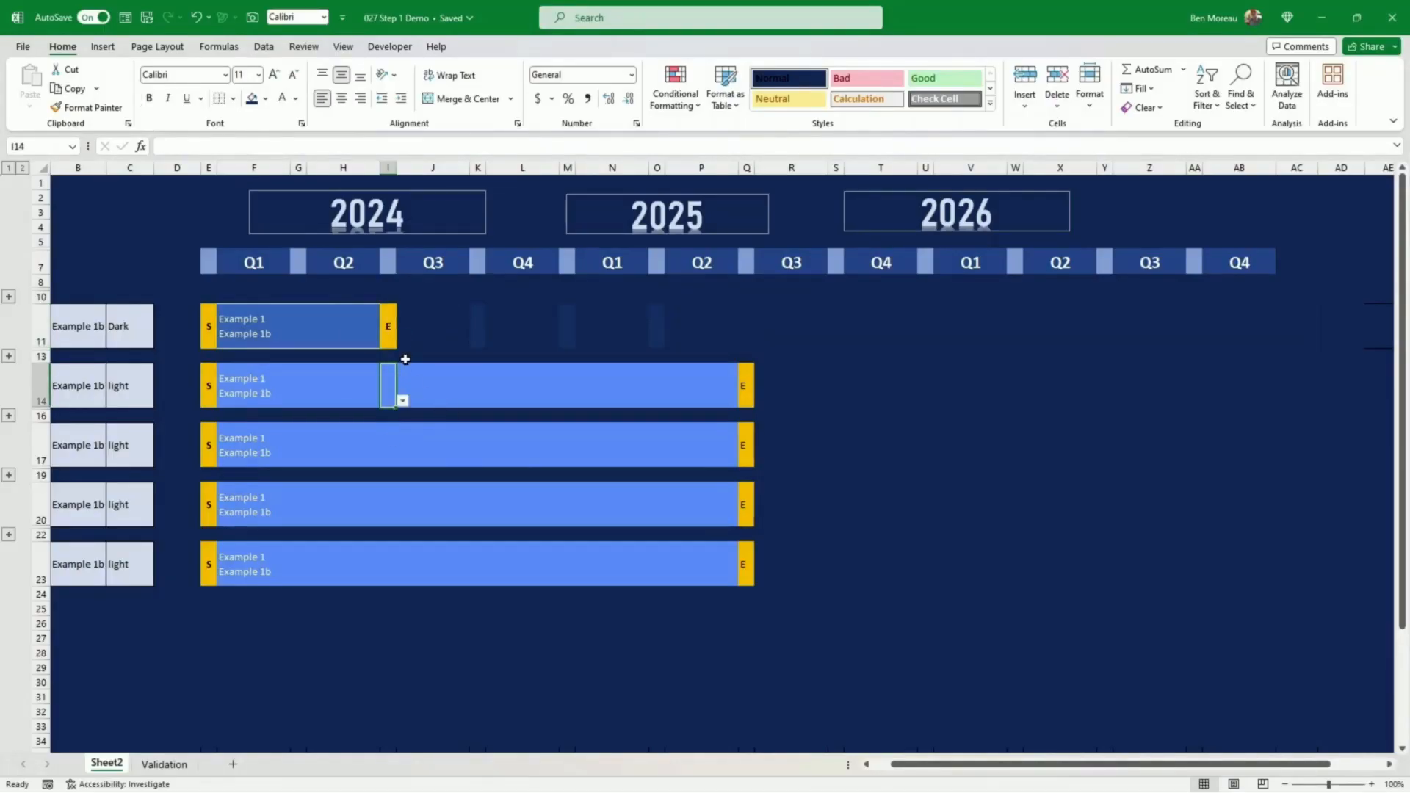
Step: Copy row 11's Start-to-End task bar into the 2025 and 2026 quarters, starting at M11 and U11
left_click(658, 322)
left_click_drag(209, 327, 548, 331)
key("ctrl+c")
left_click(567, 331)
key("ctrl+v")
left_click_drag(210, 330, 925, 332)
key("ctrl+c")
left_click(567, 330)
key("ctrl+v")
Step: Copy row 11's three task bars to rows 14, 17, 20 and 23, and clear the 2024 bar from row 11
left_click_drag(209, 330, 1278, 334)
key("ctrl+v")
key("Delete")
left_click(343, 652)
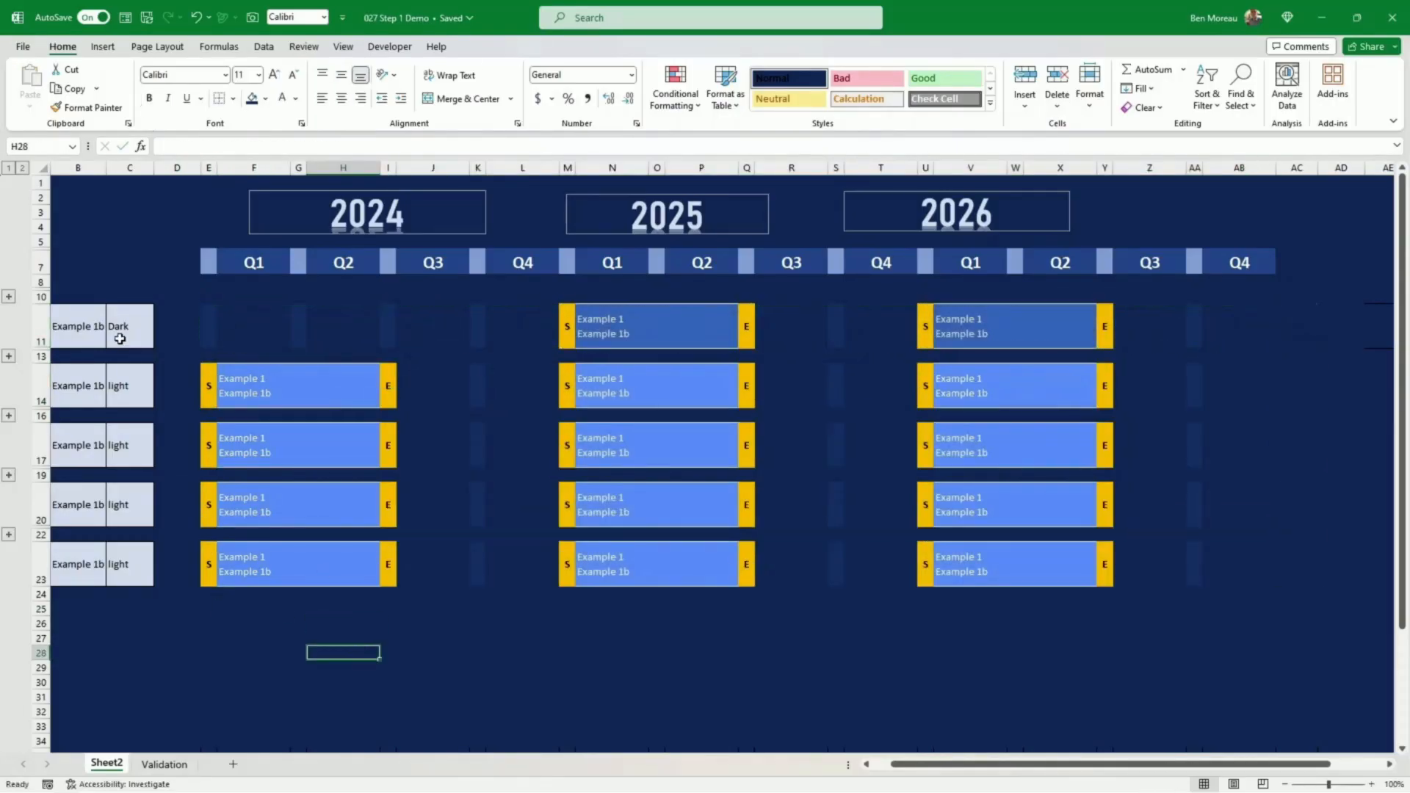
Step: Change the "Dark" formula rule's fill to a darker shade of the theme blue and apply it
left_click(211, 325)
left_click(680, 109)
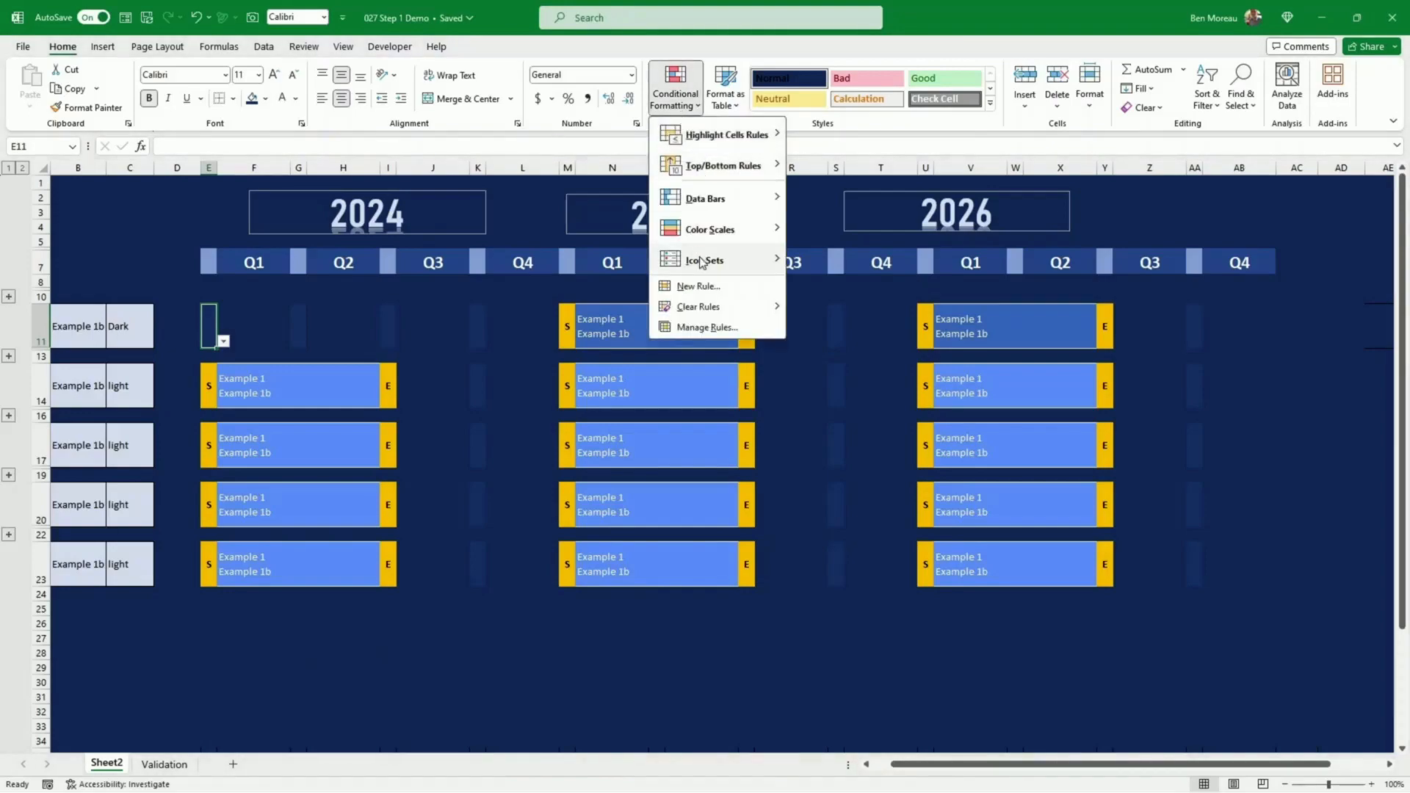
left_click(704, 328)
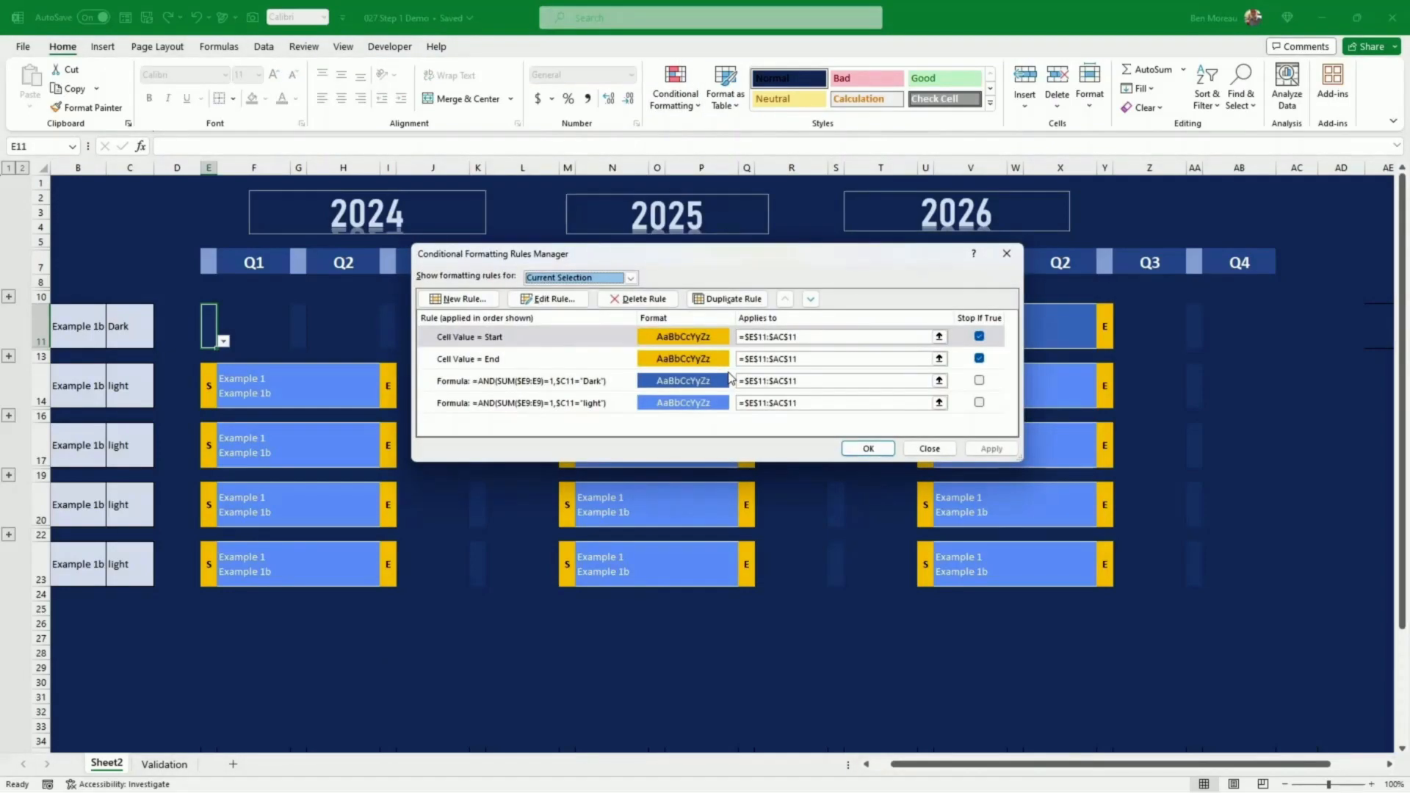
left_click(716, 387)
left_click(546, 298)
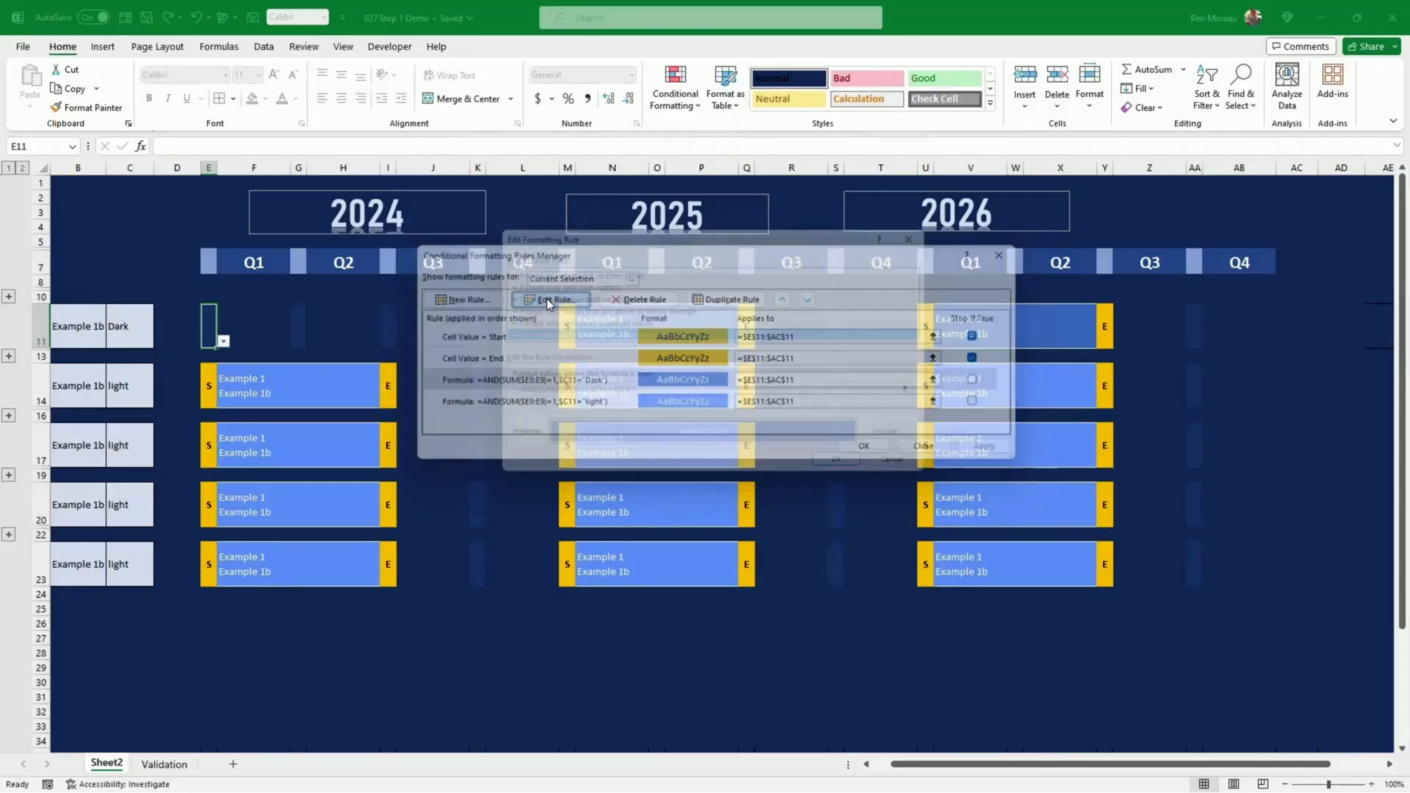
left_click(911, 442)
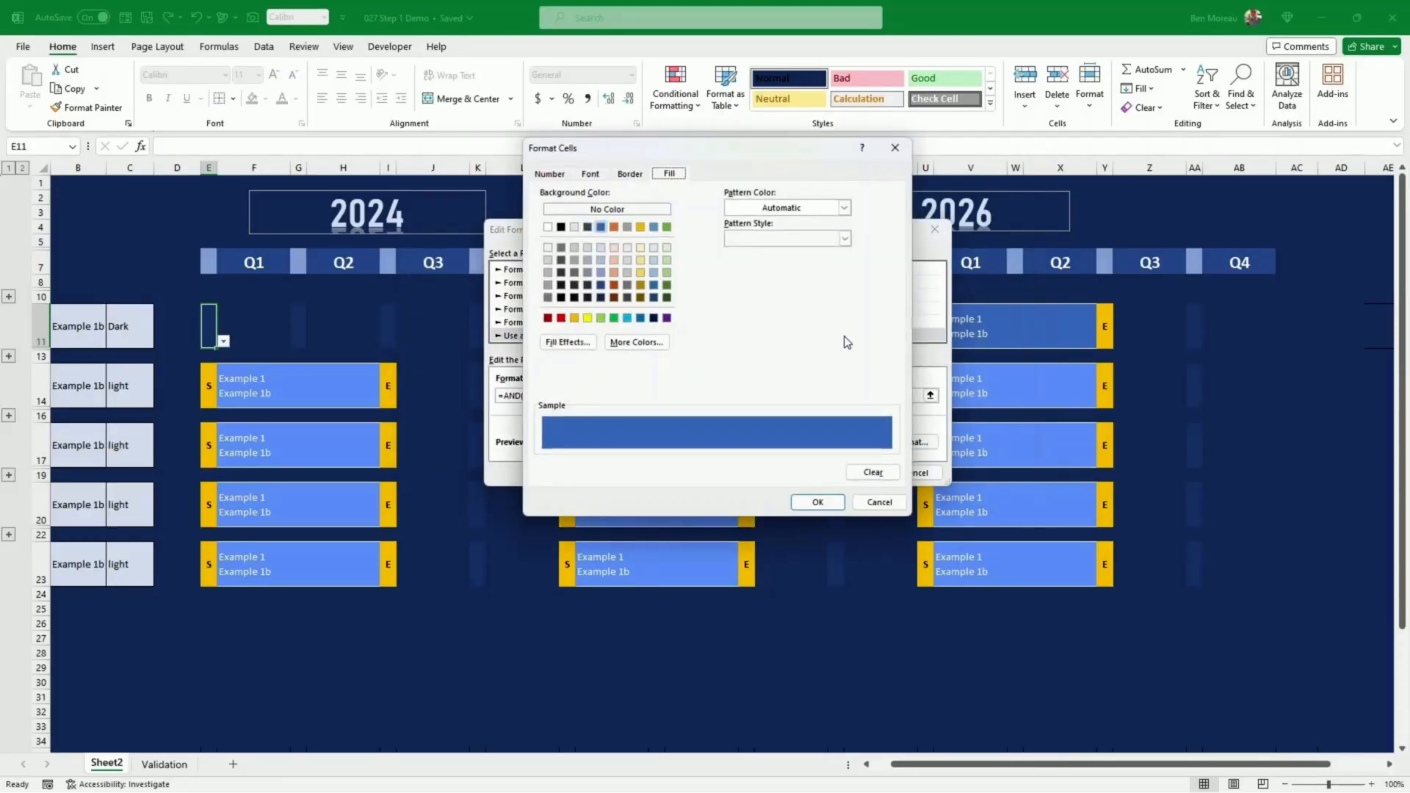
left_click(602, 286)
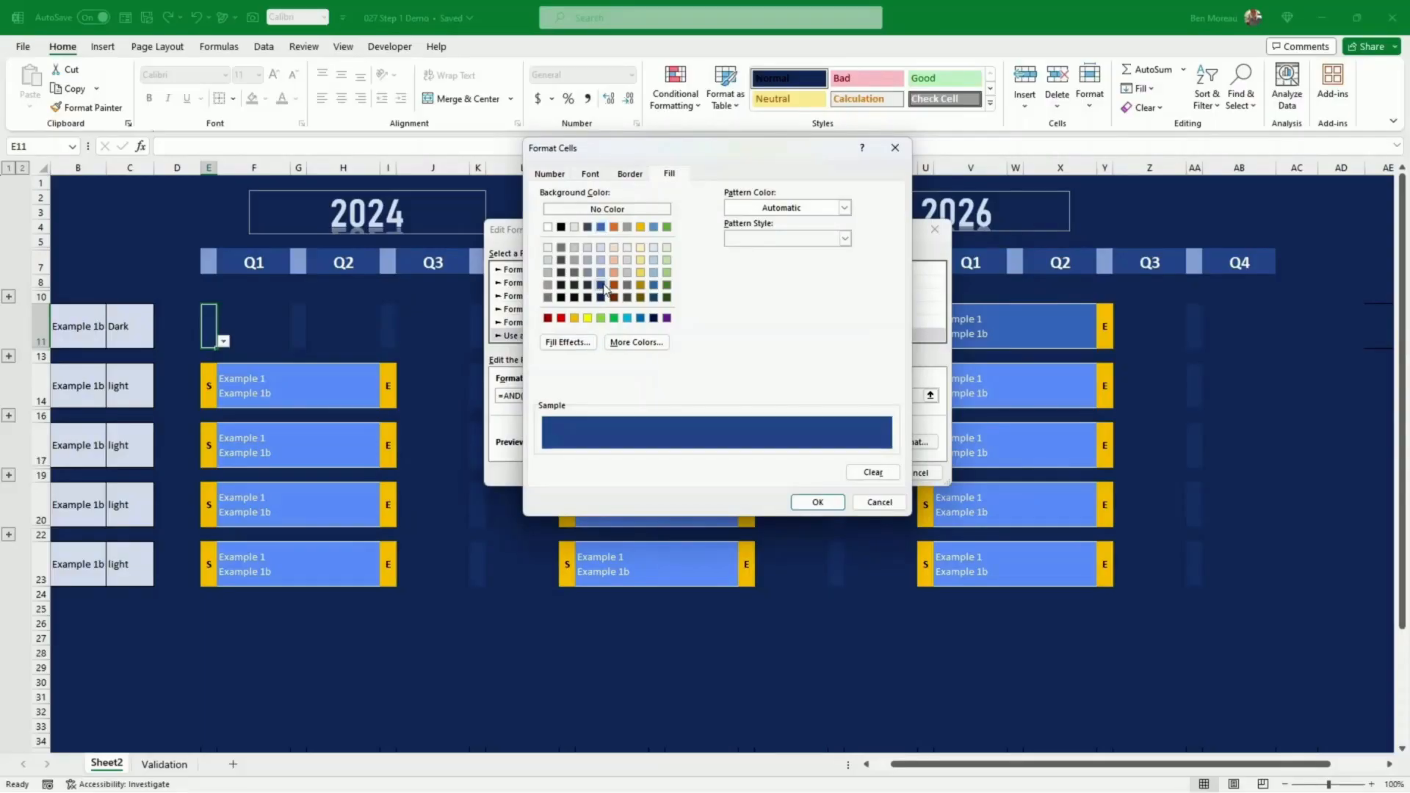
left_click(817, 502)
left_click(866, 473)
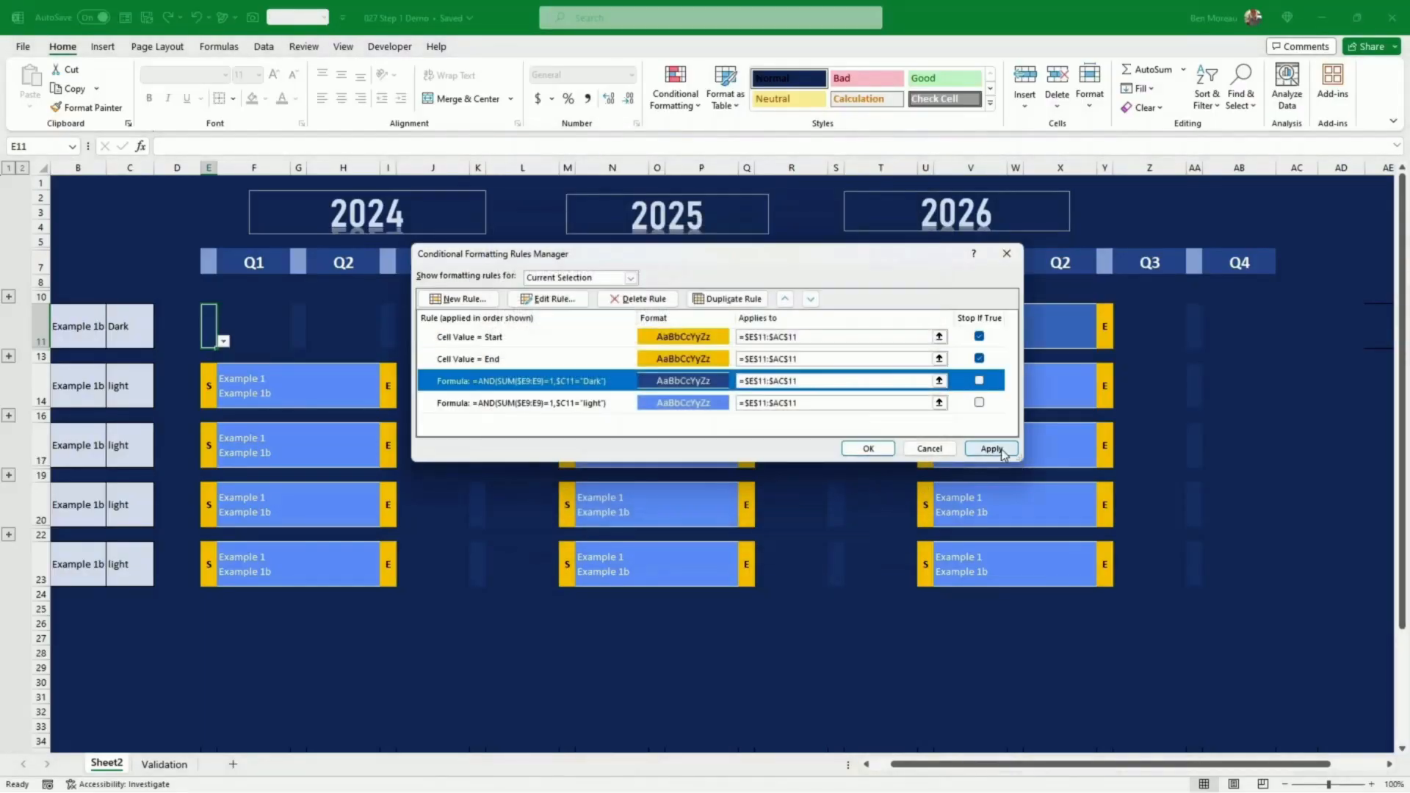
left_click(992, 449)
left_click(868, 449)
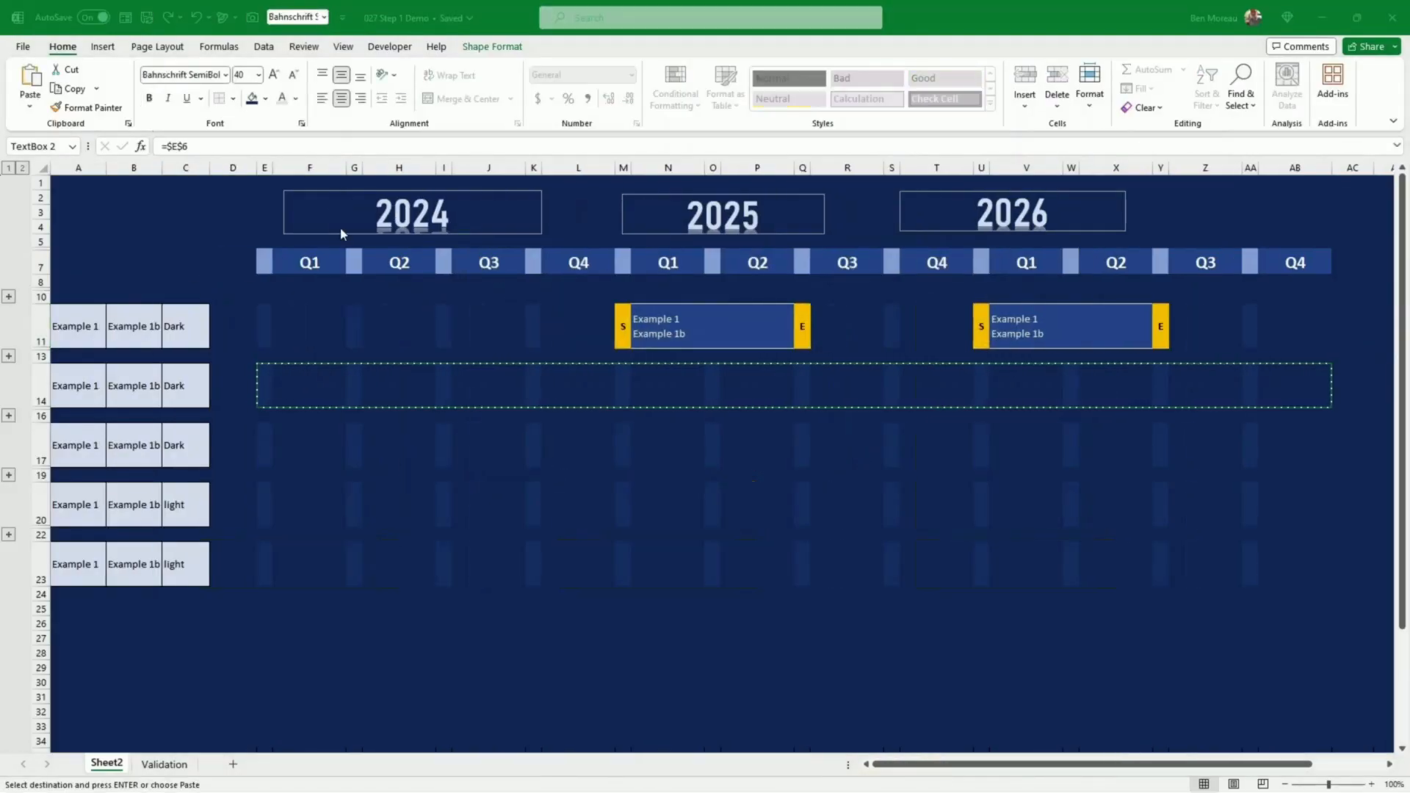
Step: Remove the shape outline from the 2024, 2025 and 2026 year boxes
left_click(344, 230)
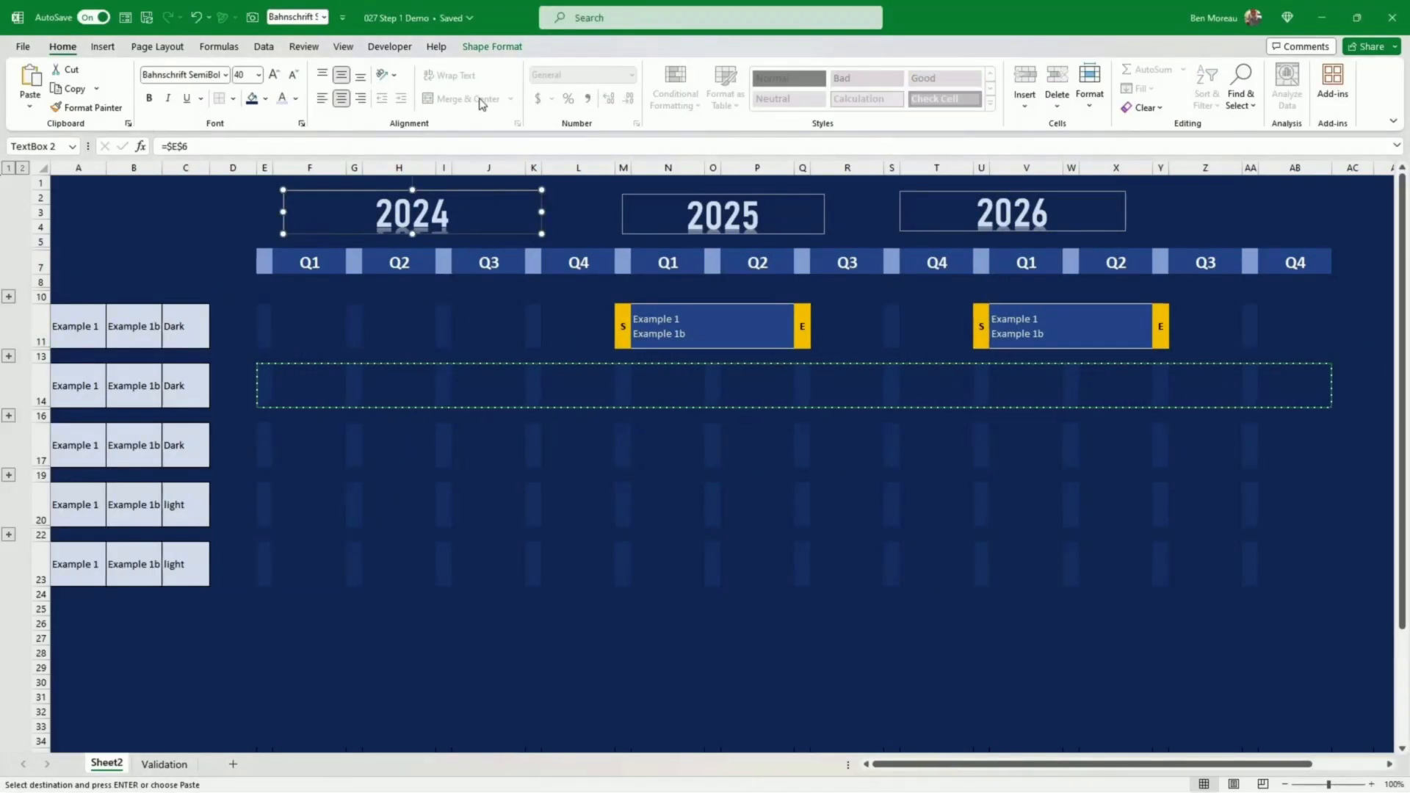
left_click(502, 47)
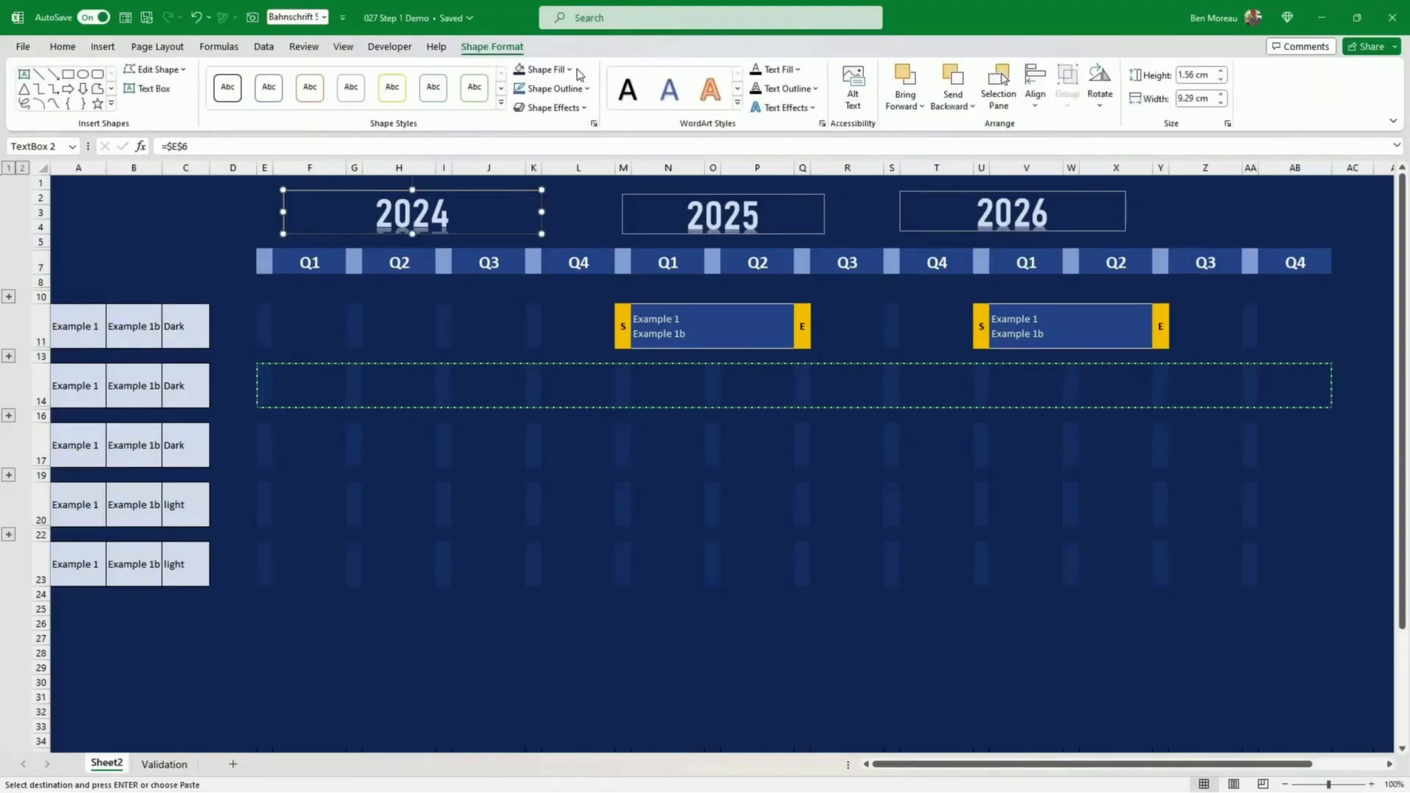
left_click(585, 86)
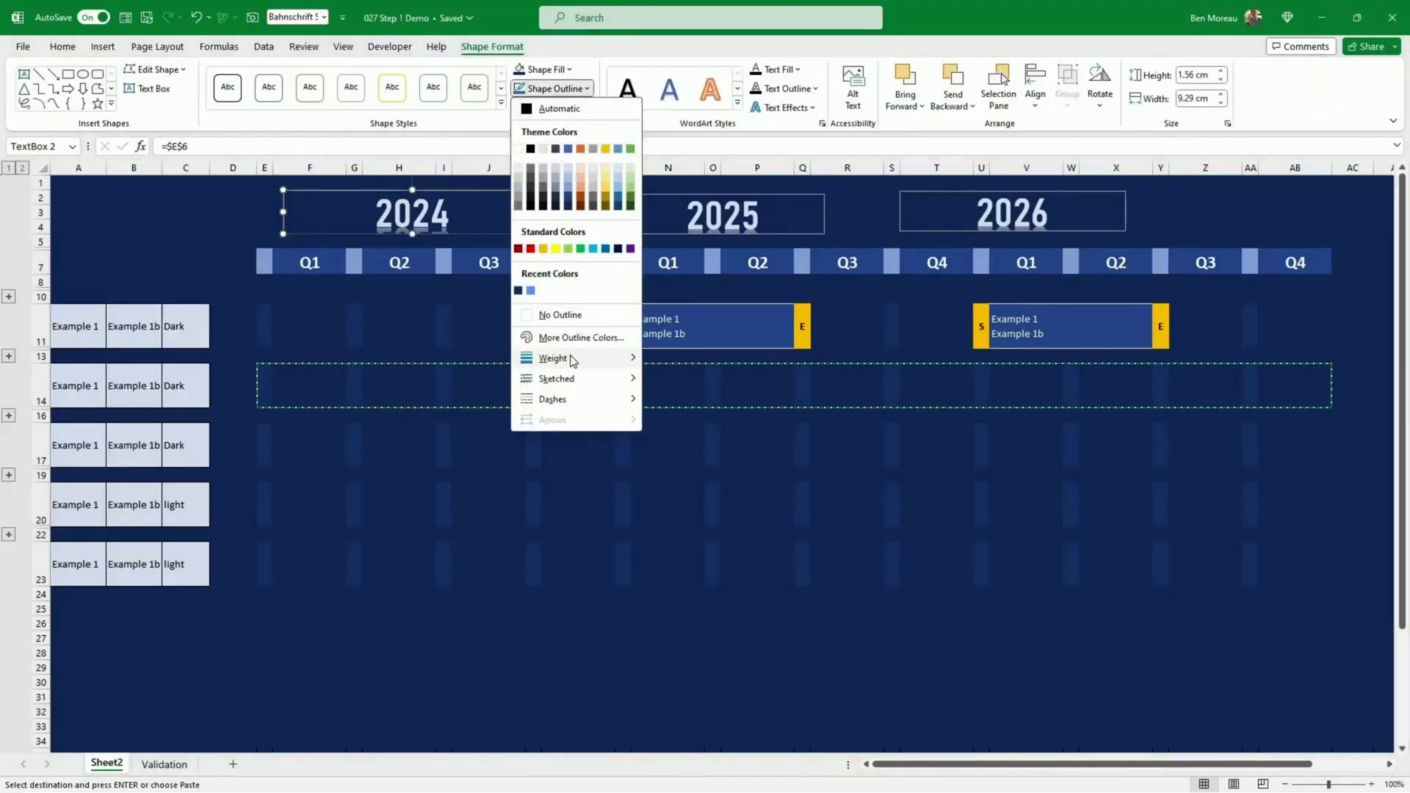
left_click(576, 328)
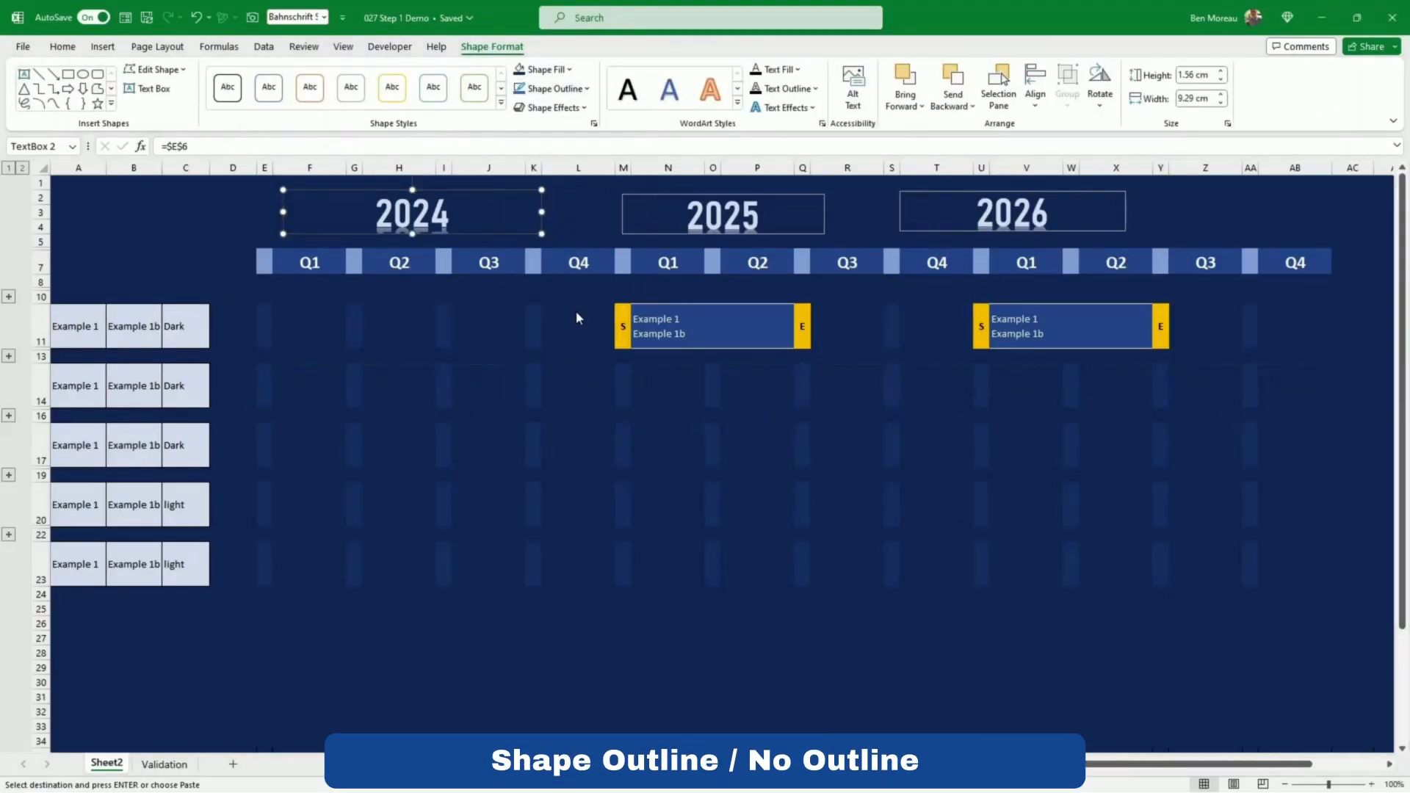
left_click(769, 235)
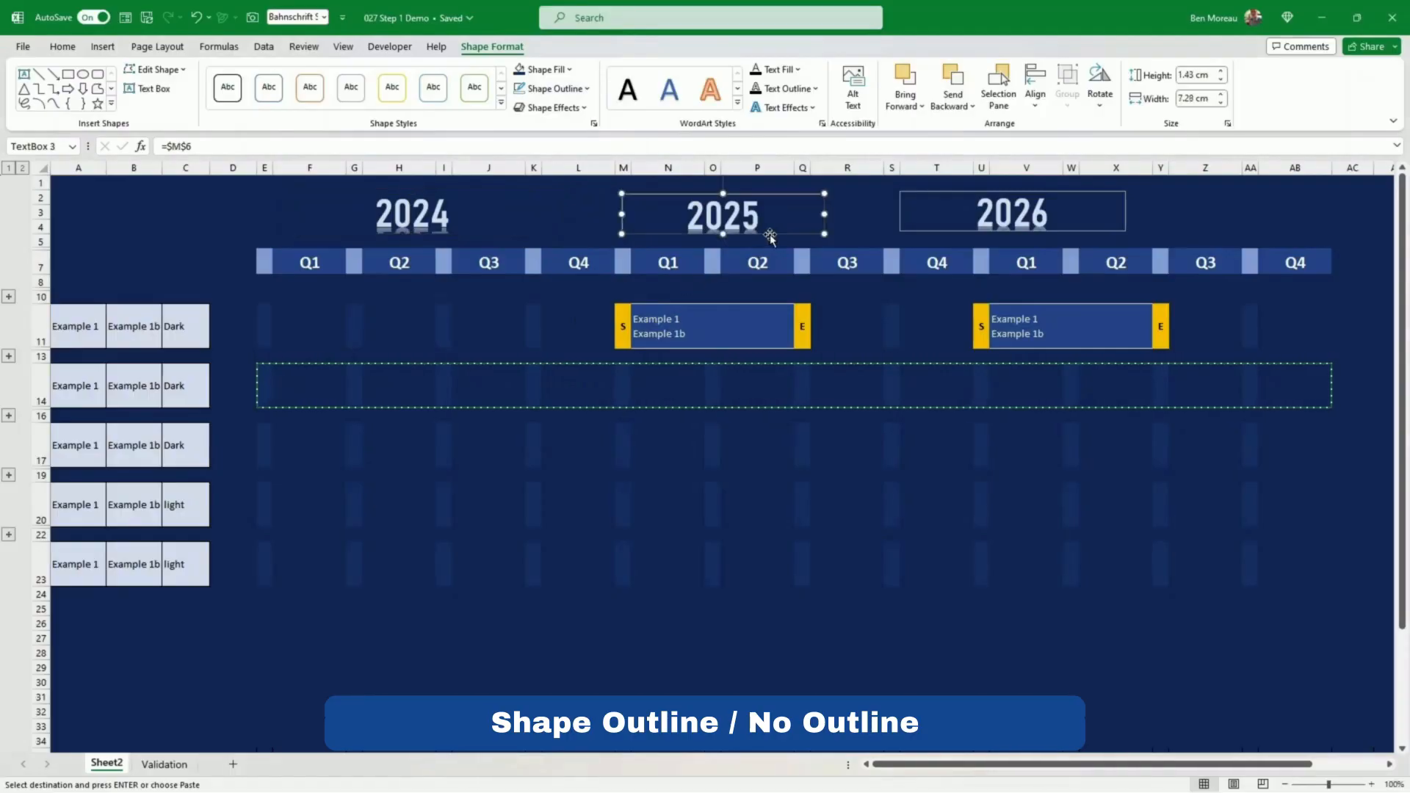
left_click(937, 232)
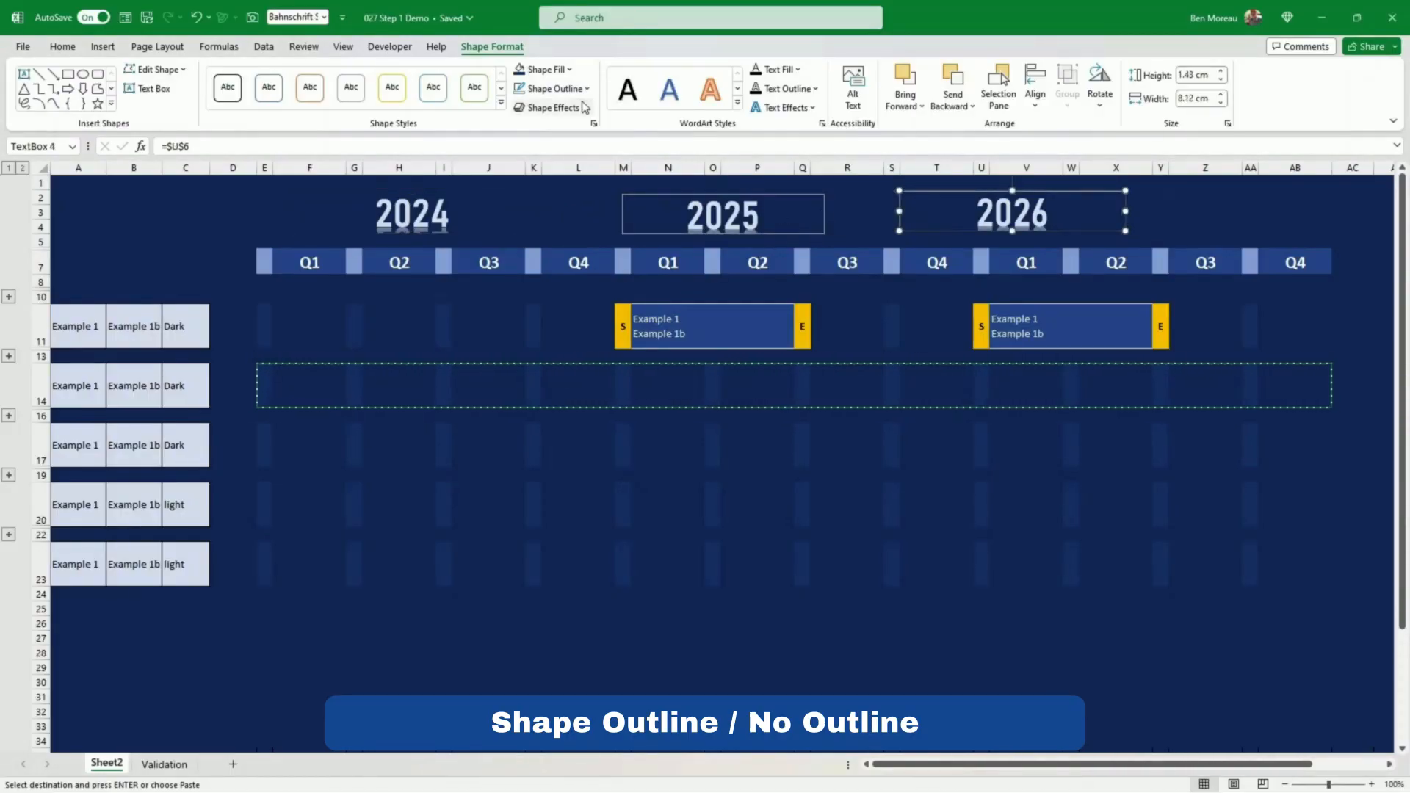
left_click(789, 232)
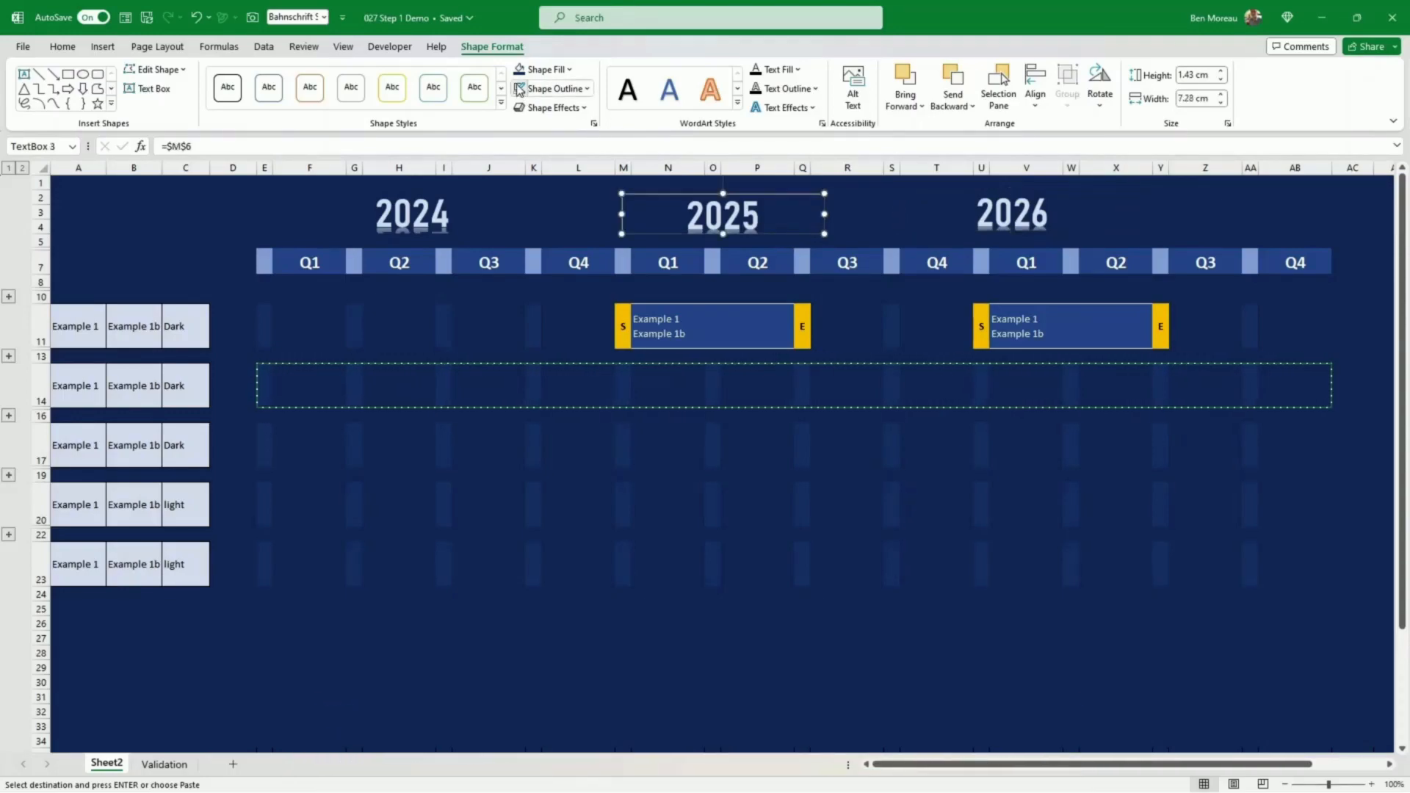
left_click(185, 244)
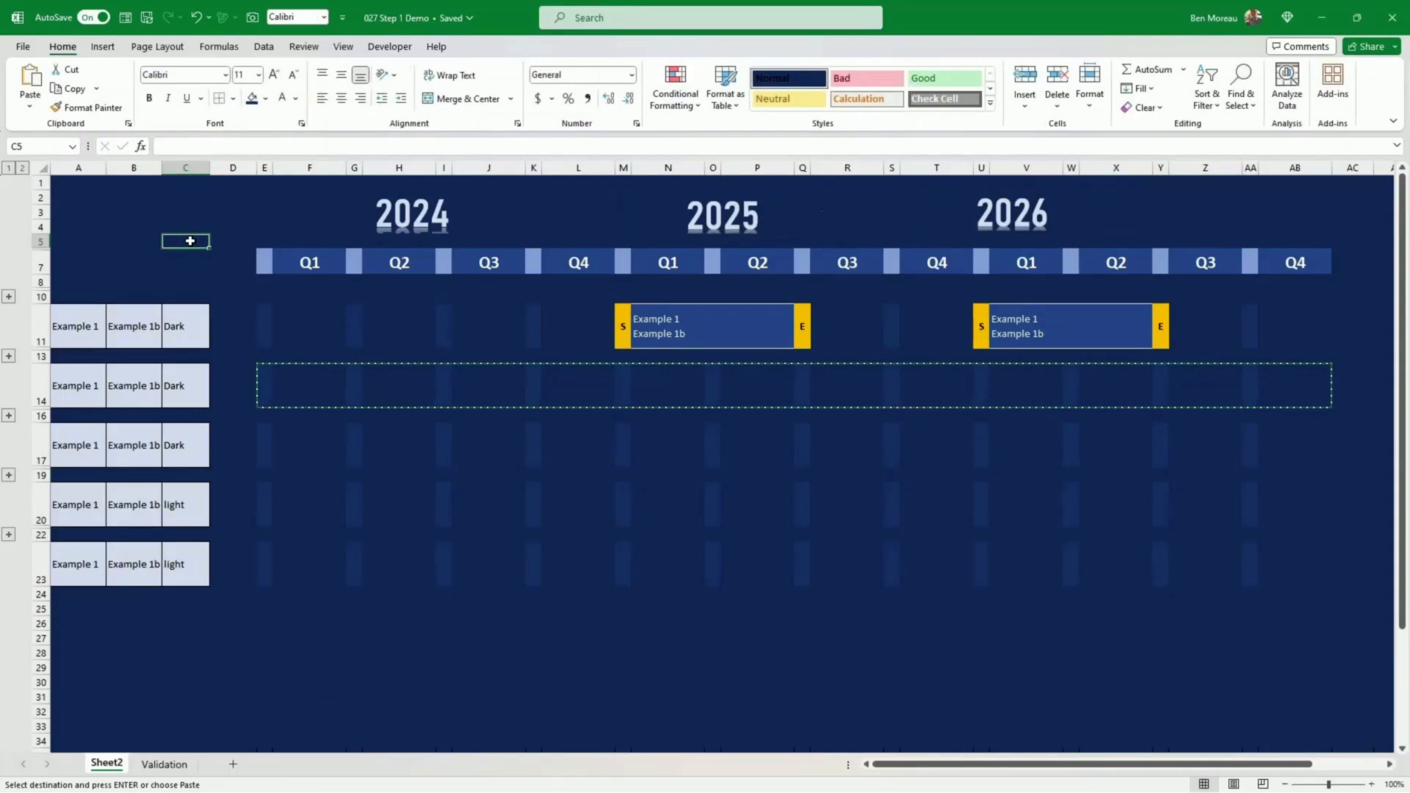
double_click(190, 241)
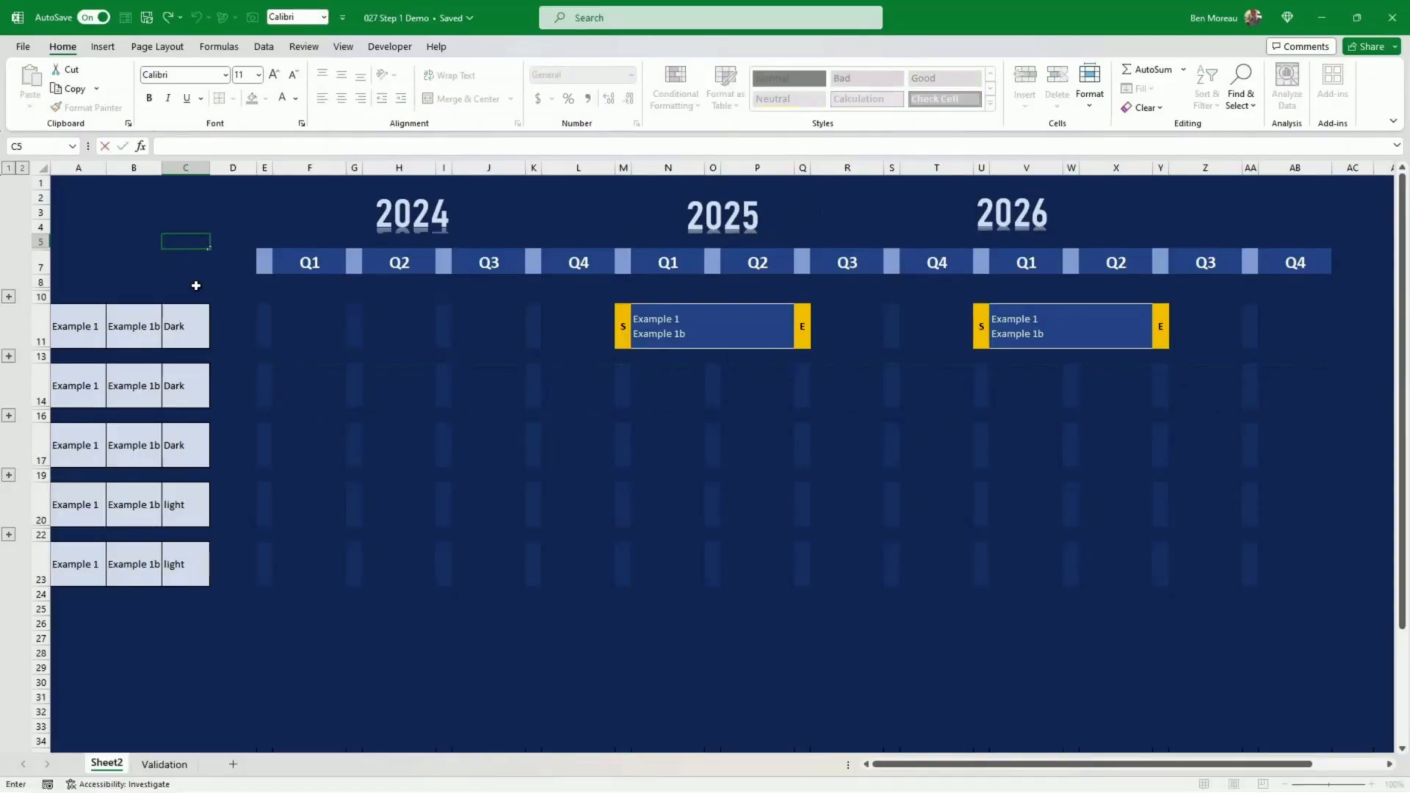
Step: Select the 2024, 2025 and 2026 year boxes together and align them by their middles
left_click(412, 214)
left_click(716, 216, "shift")
left_click(1026, 224, "shift")
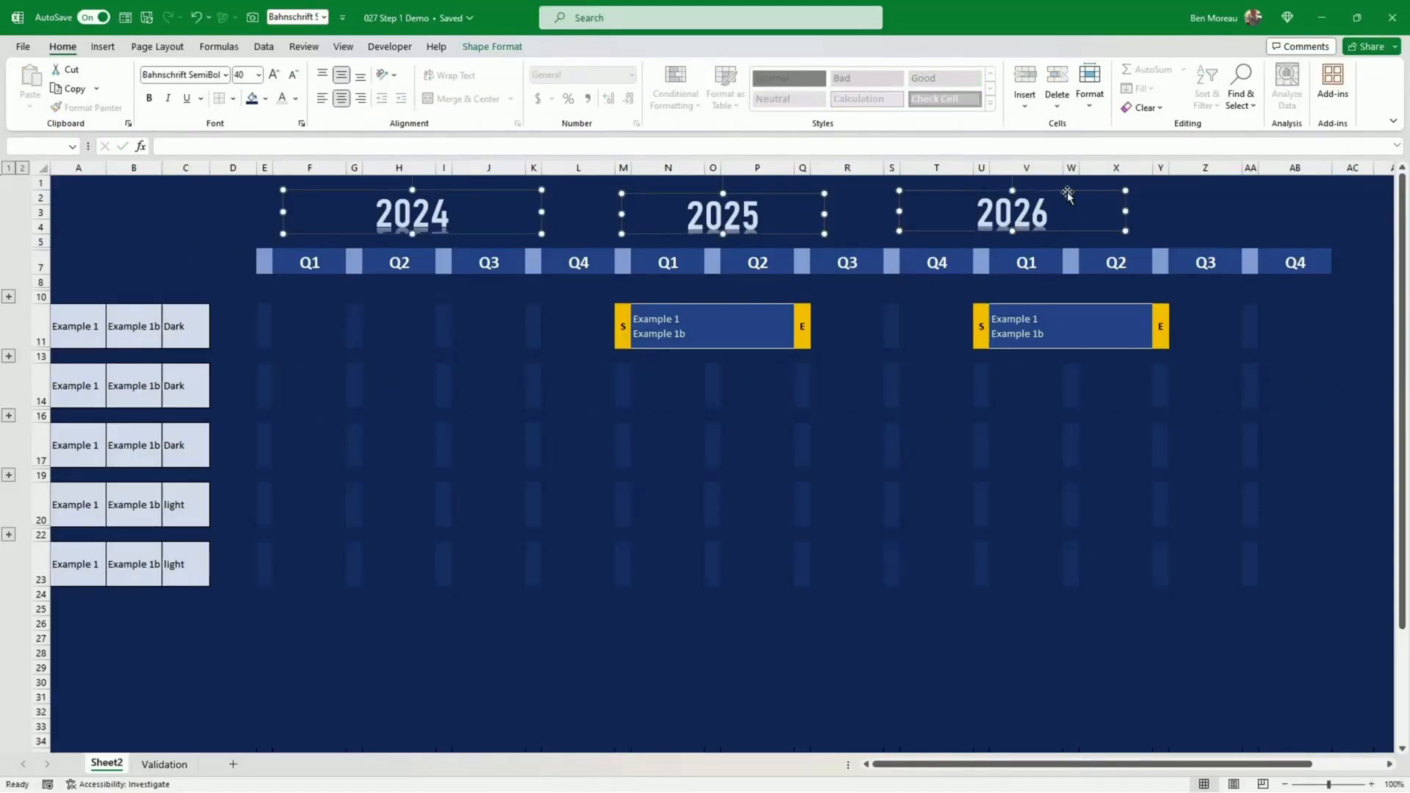
left_click(487, 48)
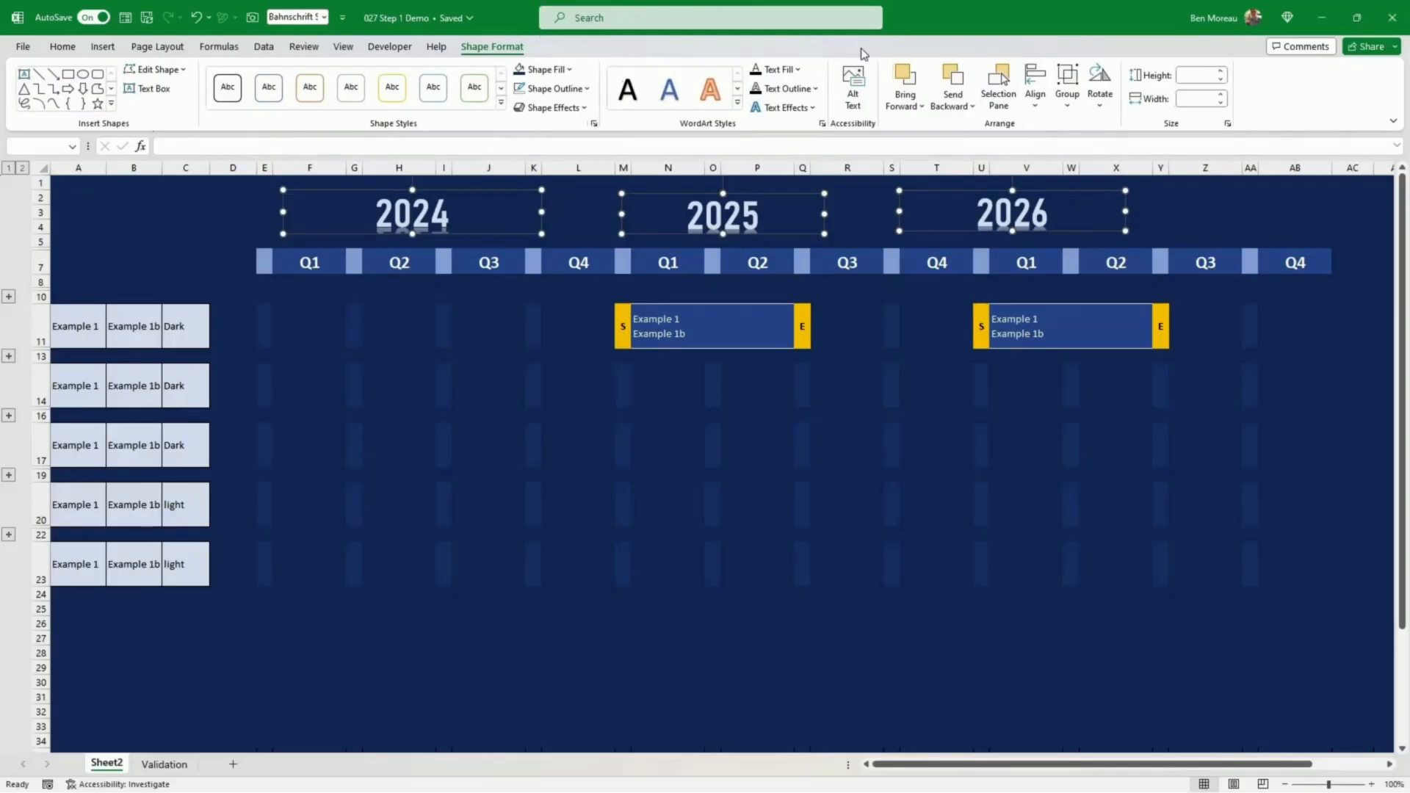
left_click(1036, 107)
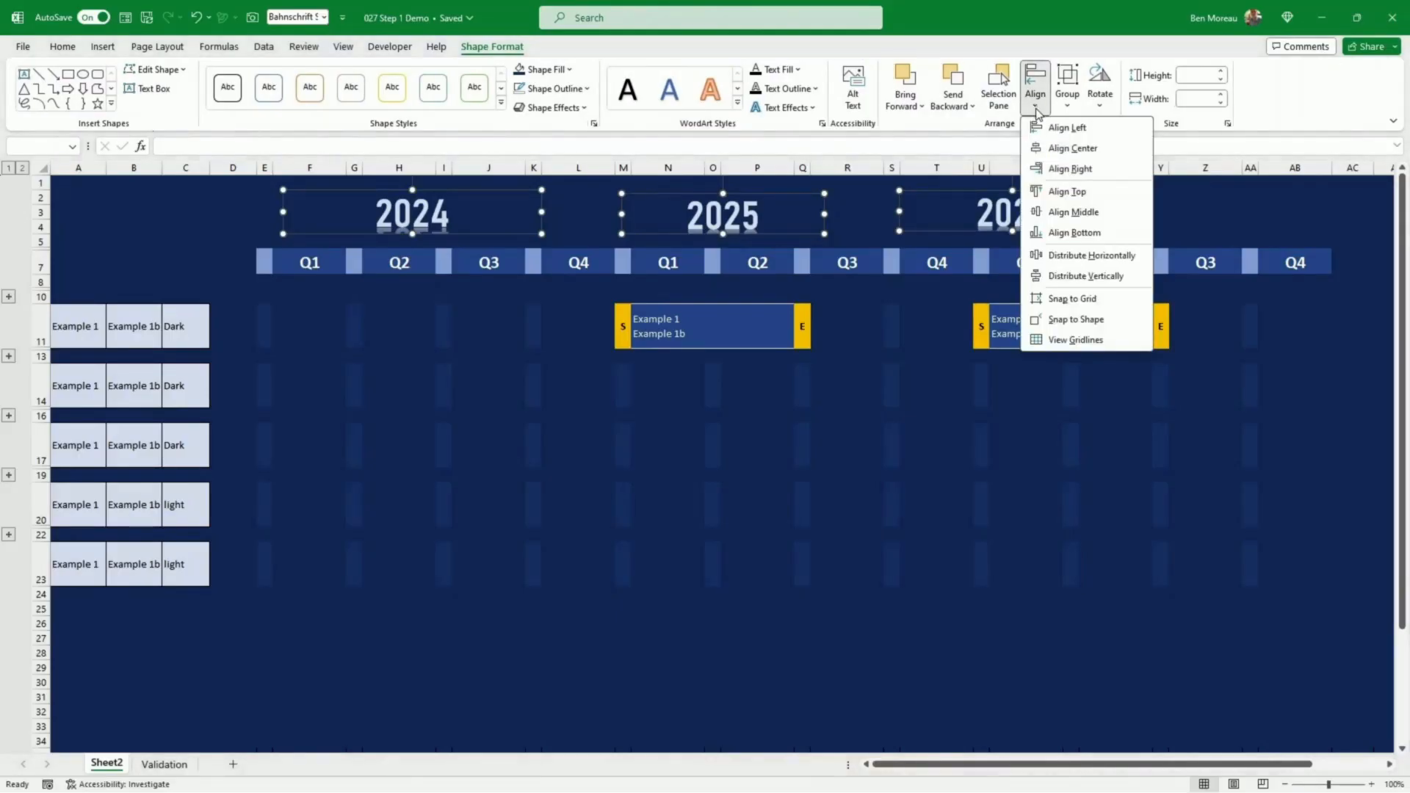
left_click(1085, 212)
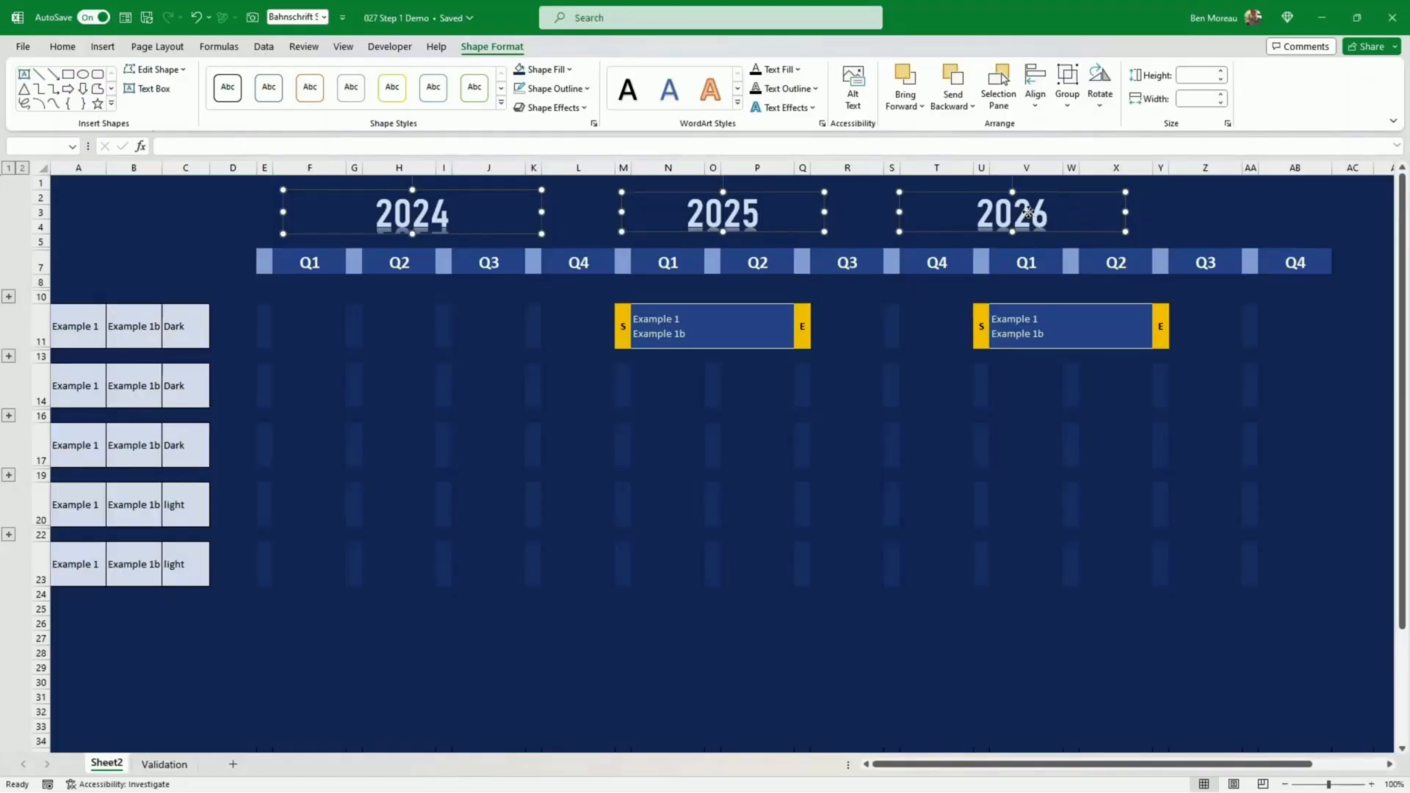
Step: Move the 2026, 2025 and 2024 boxes to center each above its four quarters, and make row 1 taller
left_click(1176, 217)
left_click_drag(1008, 219, 1145, 218)
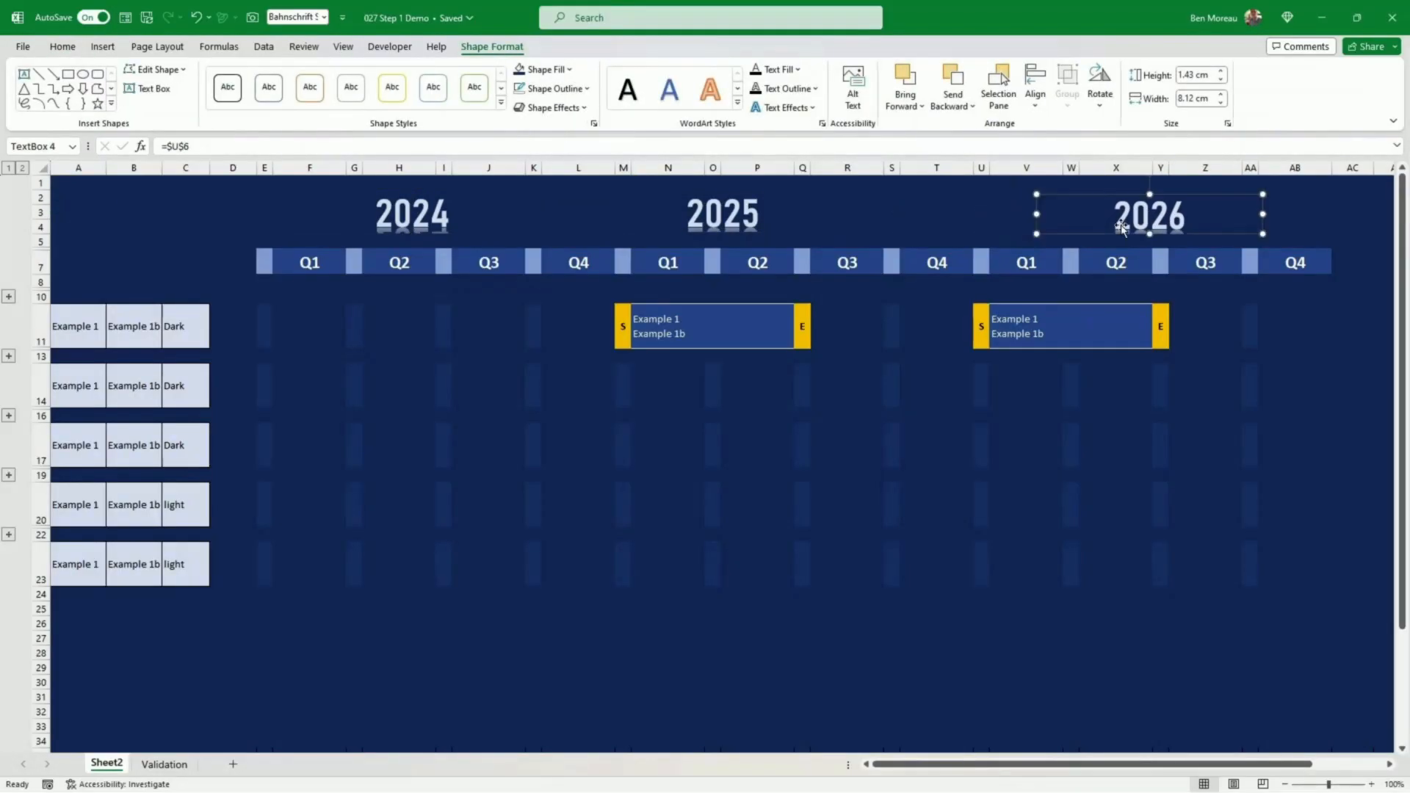
left_click_drag(726, 218, 803, 217)
left_click_drag(411, 216, 445, 220)
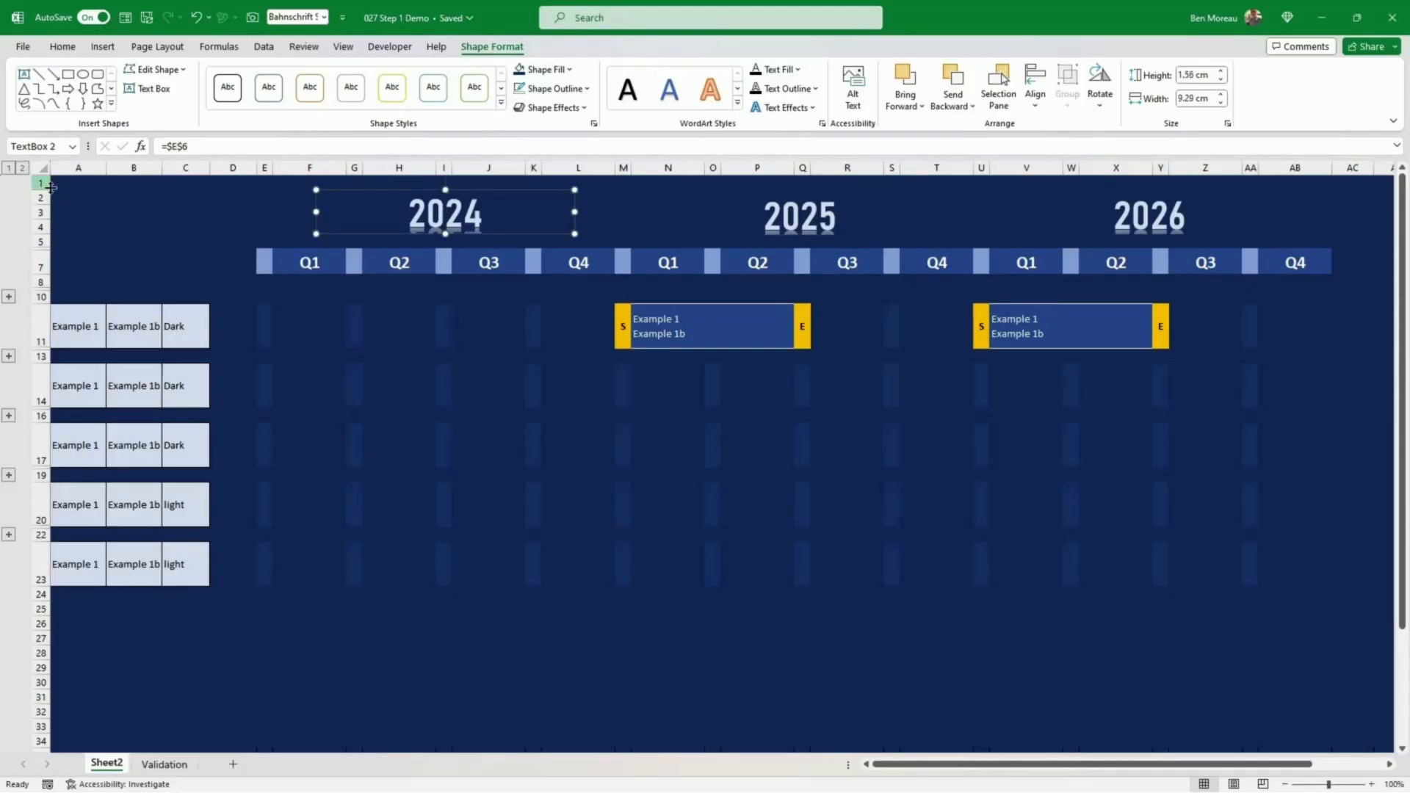
left_click_drag(31, 190, 36, 202)
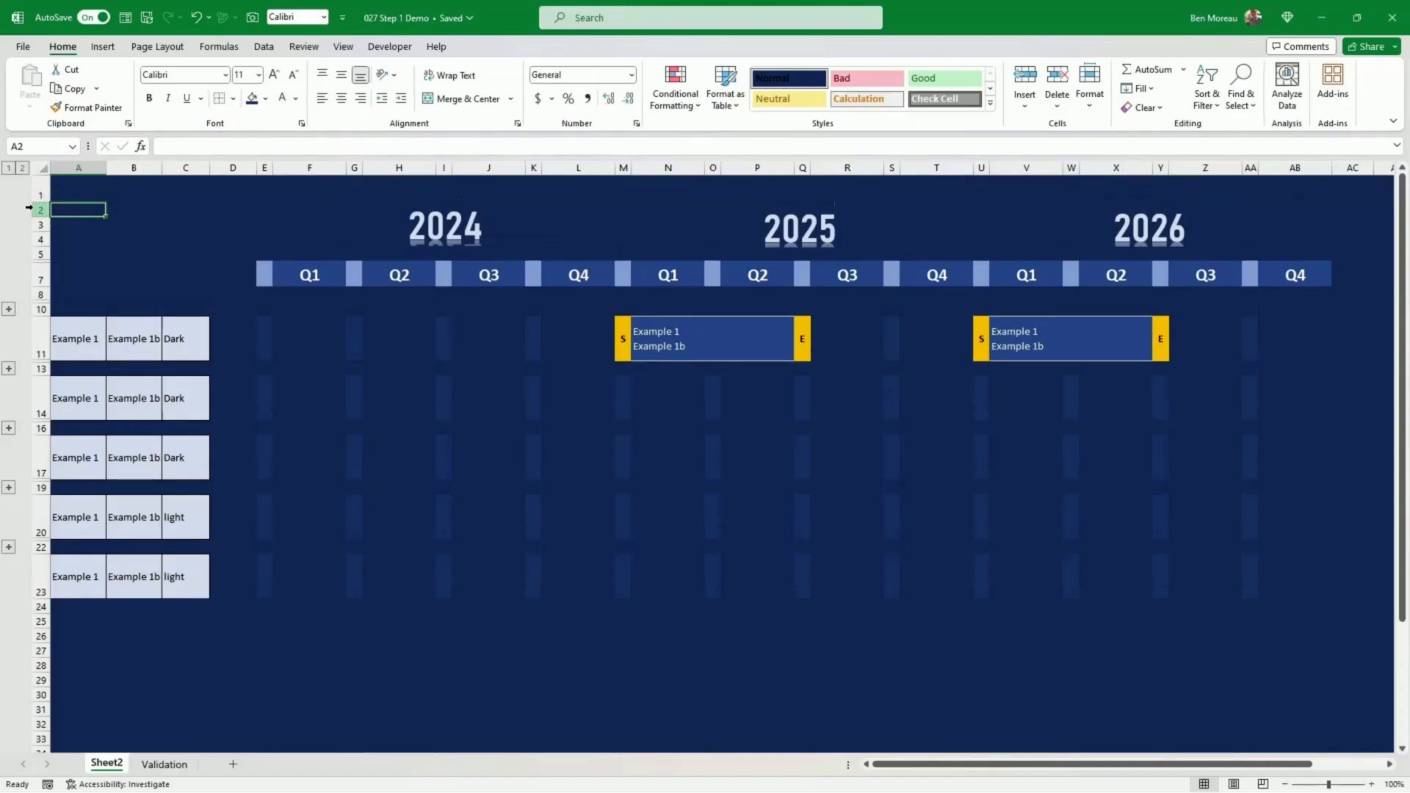
Step: Insert a wide text box over the 2025 heading containing the title "3 YEAR STRATEY PLANNING SESSION"
left_click(110, 50)
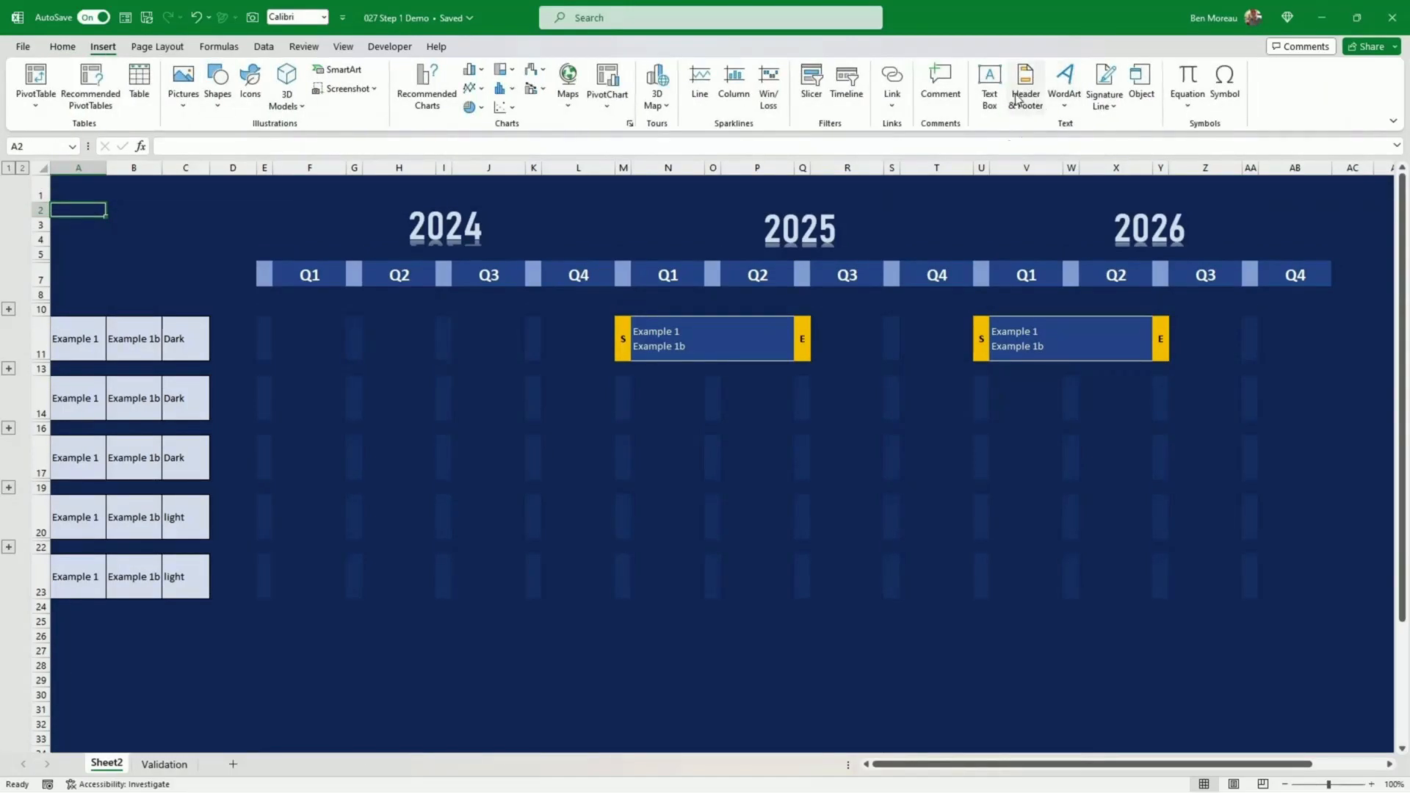
left_click(993, 87)
mouse_move(587, 197)
left_mouse_down()
mouse_move(677, 213)
mouse_move(1036, 224)
left_mouse_up()
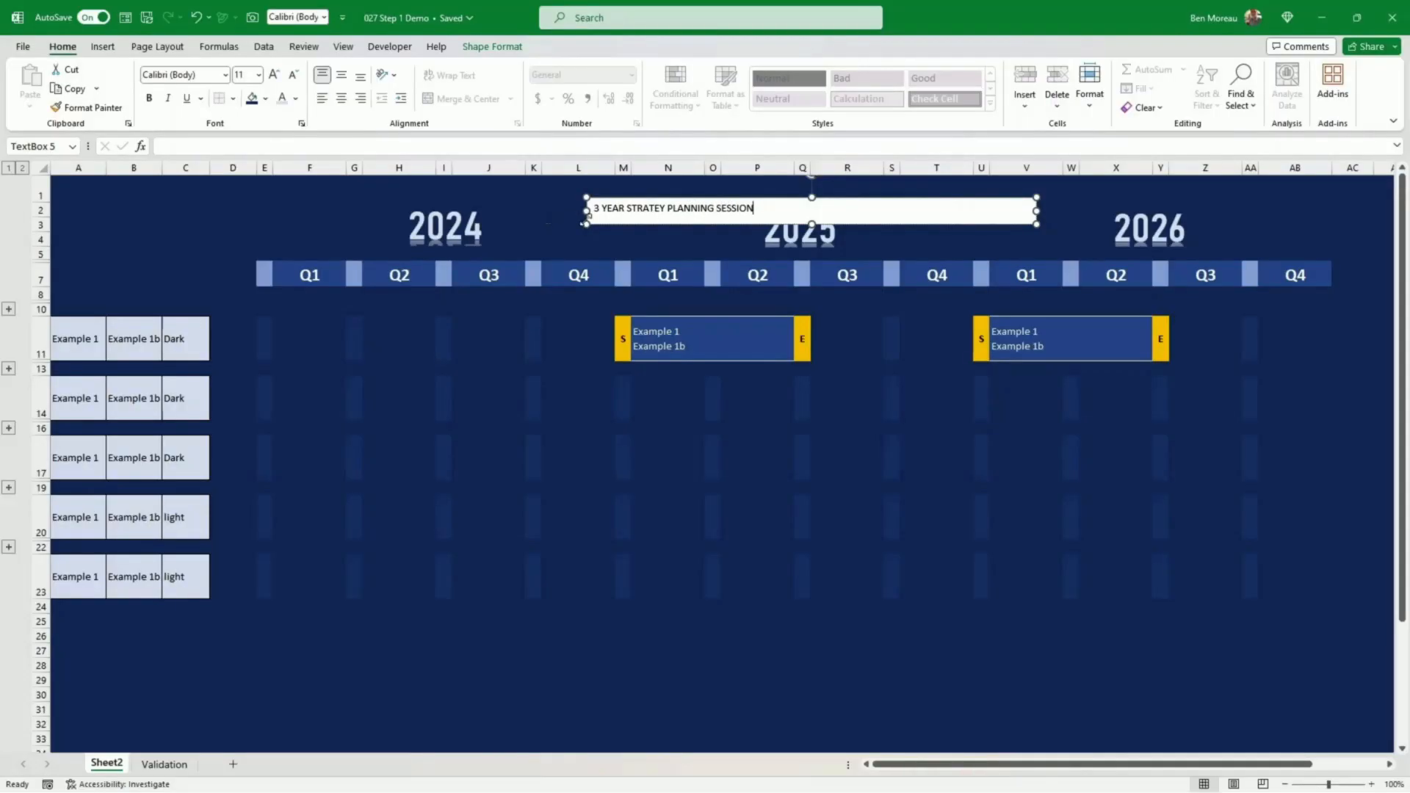
left_click(590, 352)
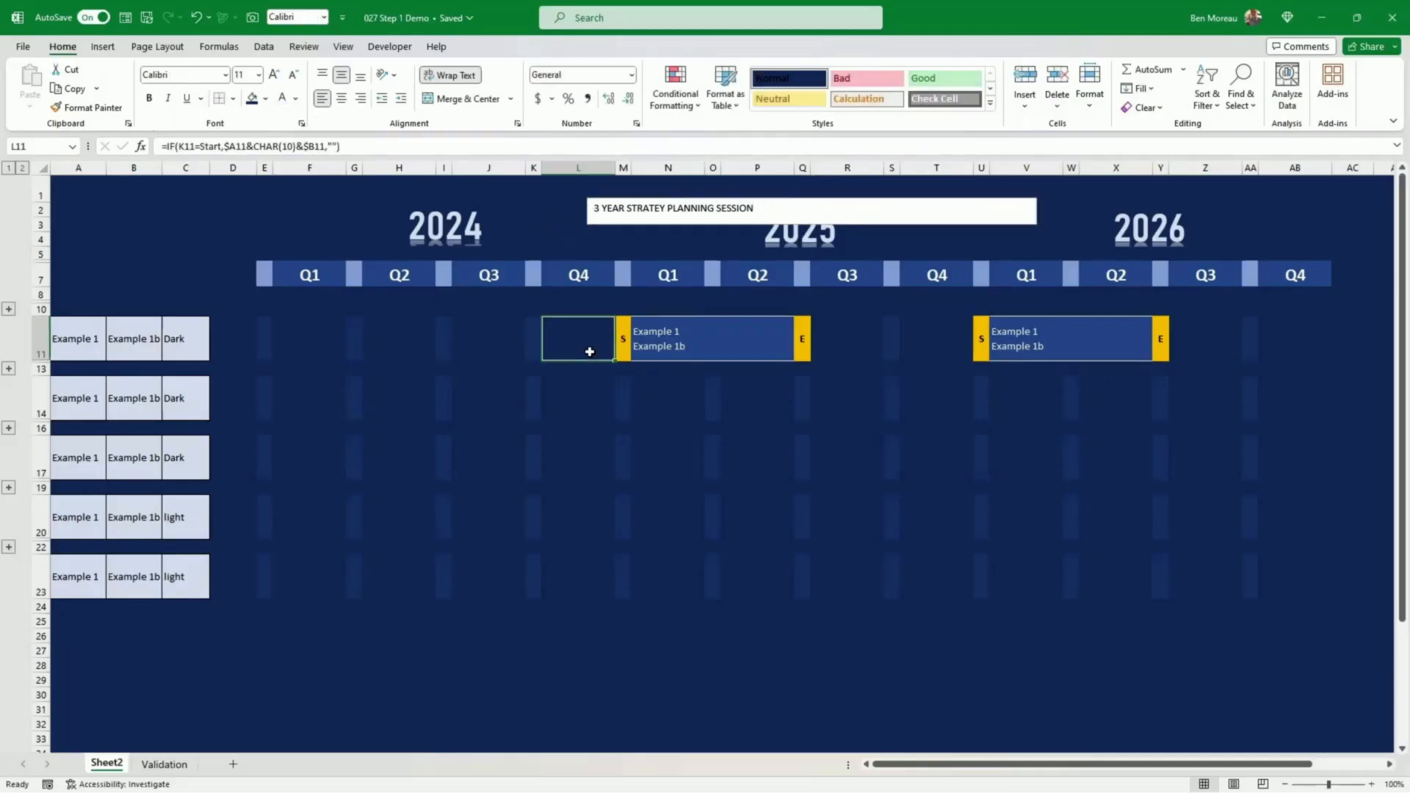
Step: Format the title text in the darkest shade of the theme blue, bold, size 18 and horizontally centered
left_click(706, 215)
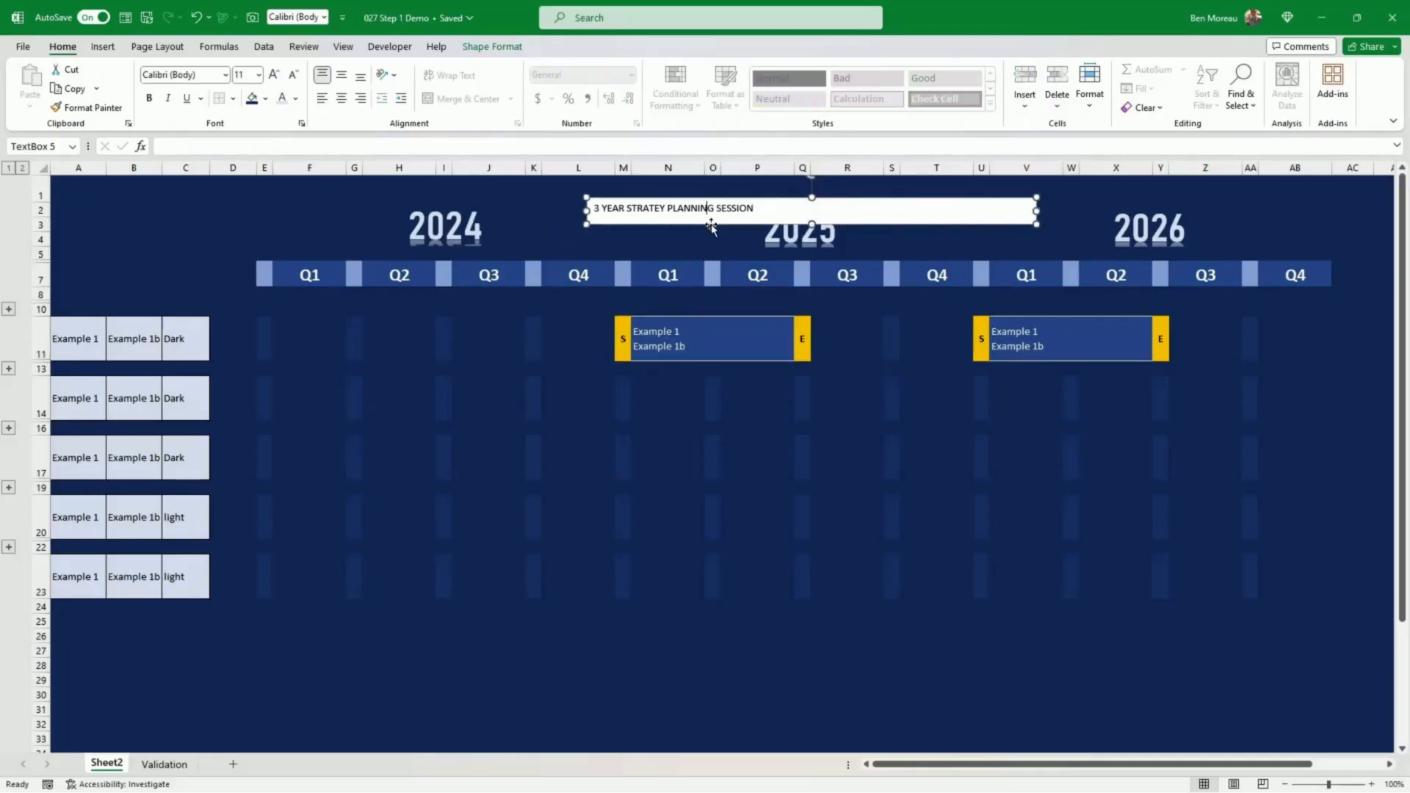
left_click(295, 99)
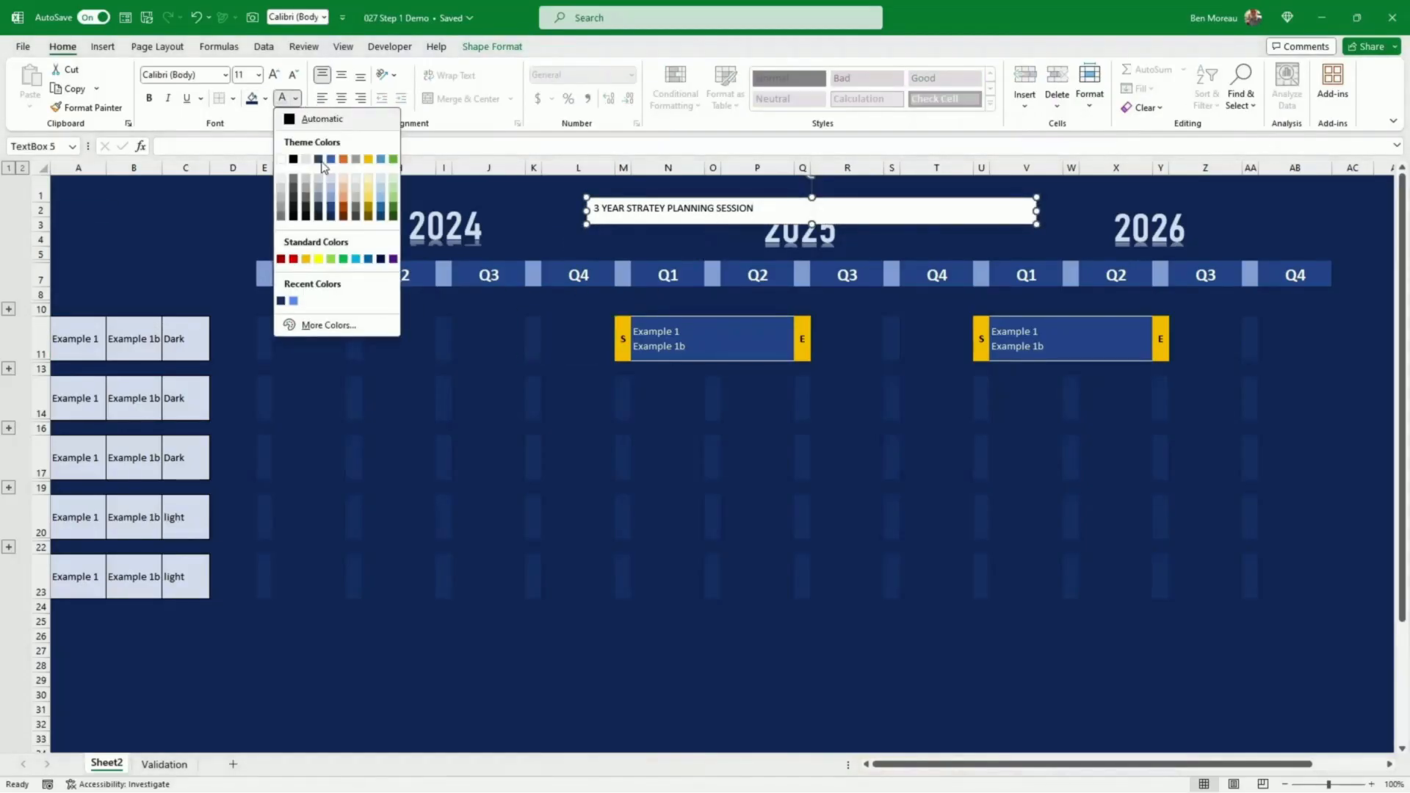
left_click(330, 216)
key("ctrl+b")
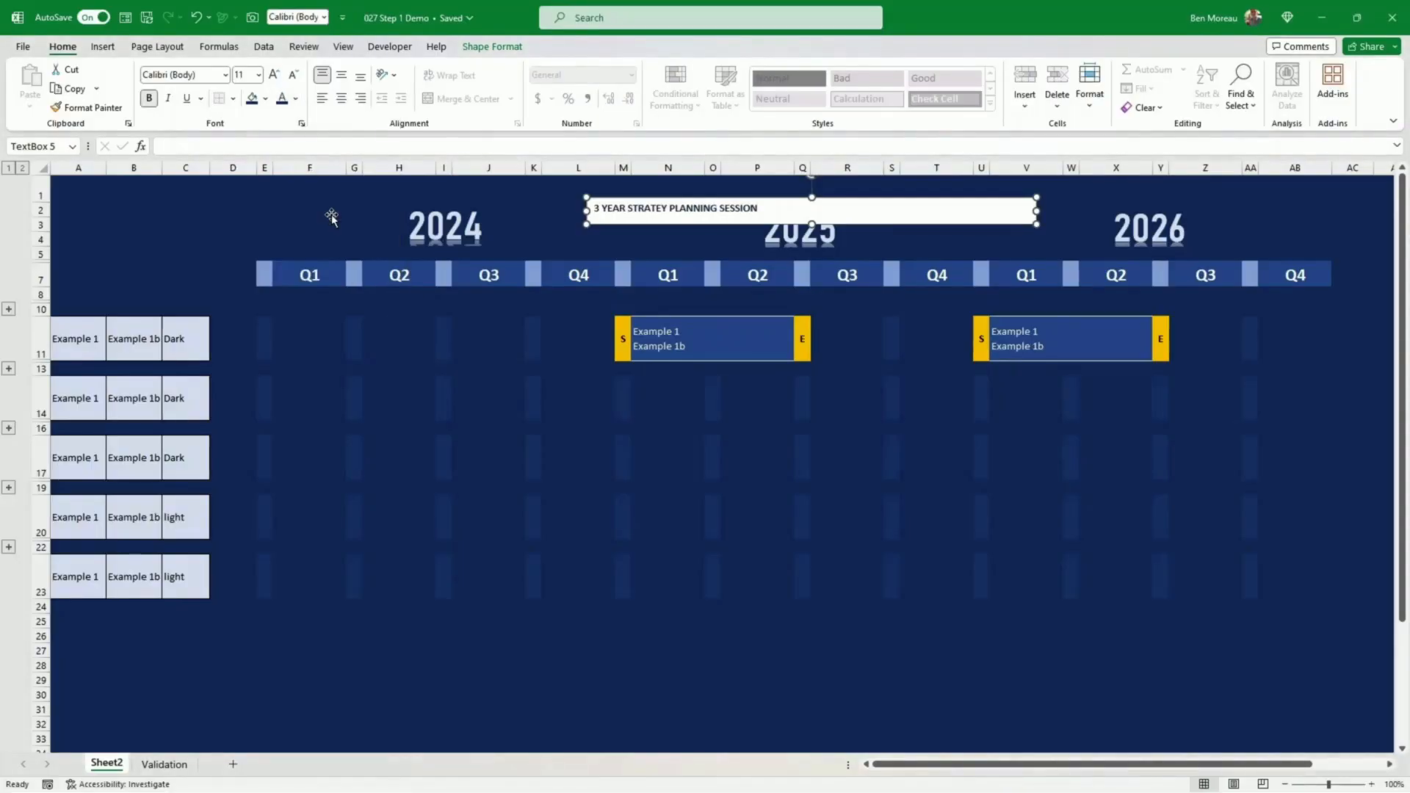
left_click(274, 75)
left_click(274, 75)
left_click(274, 75)
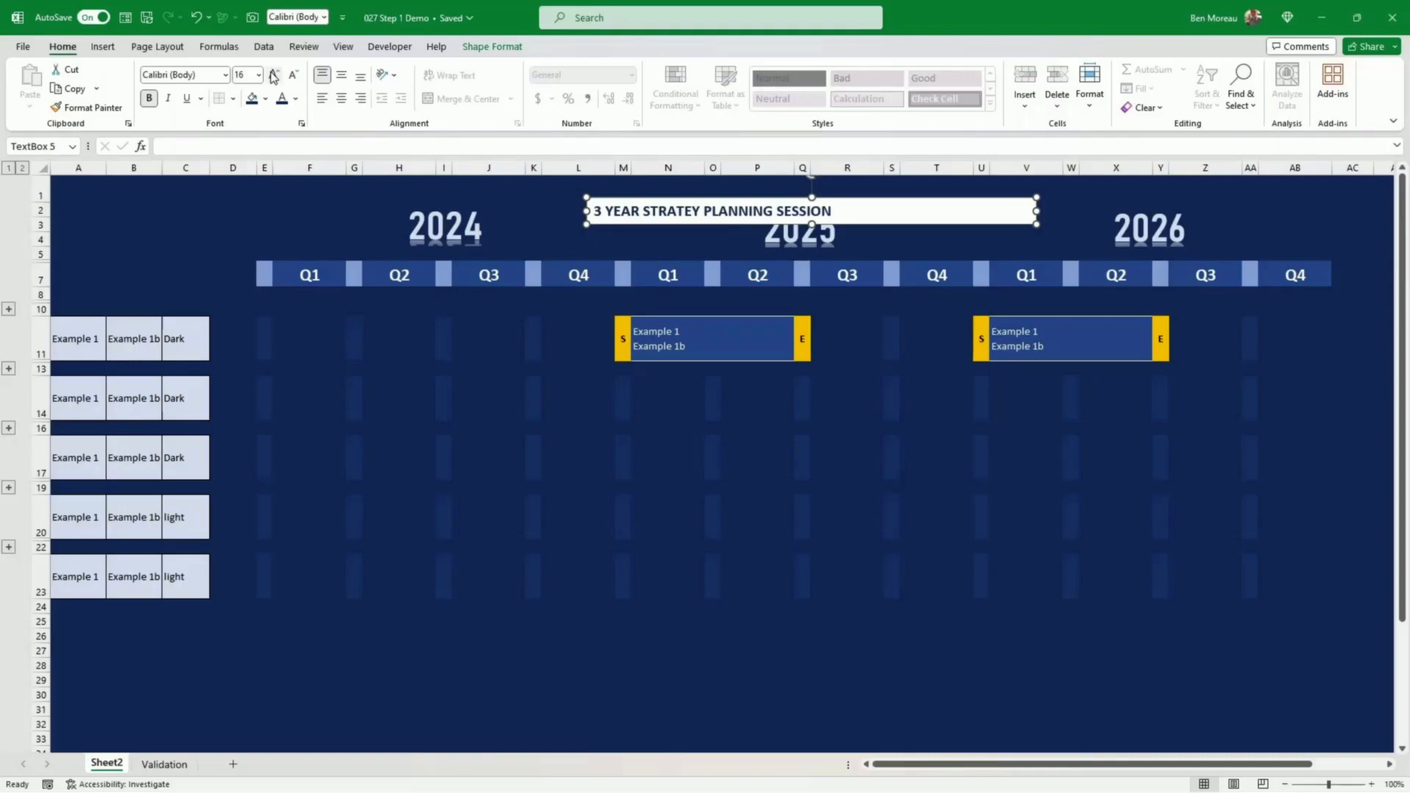
left_click(274, 75)
left_click(341, 97)
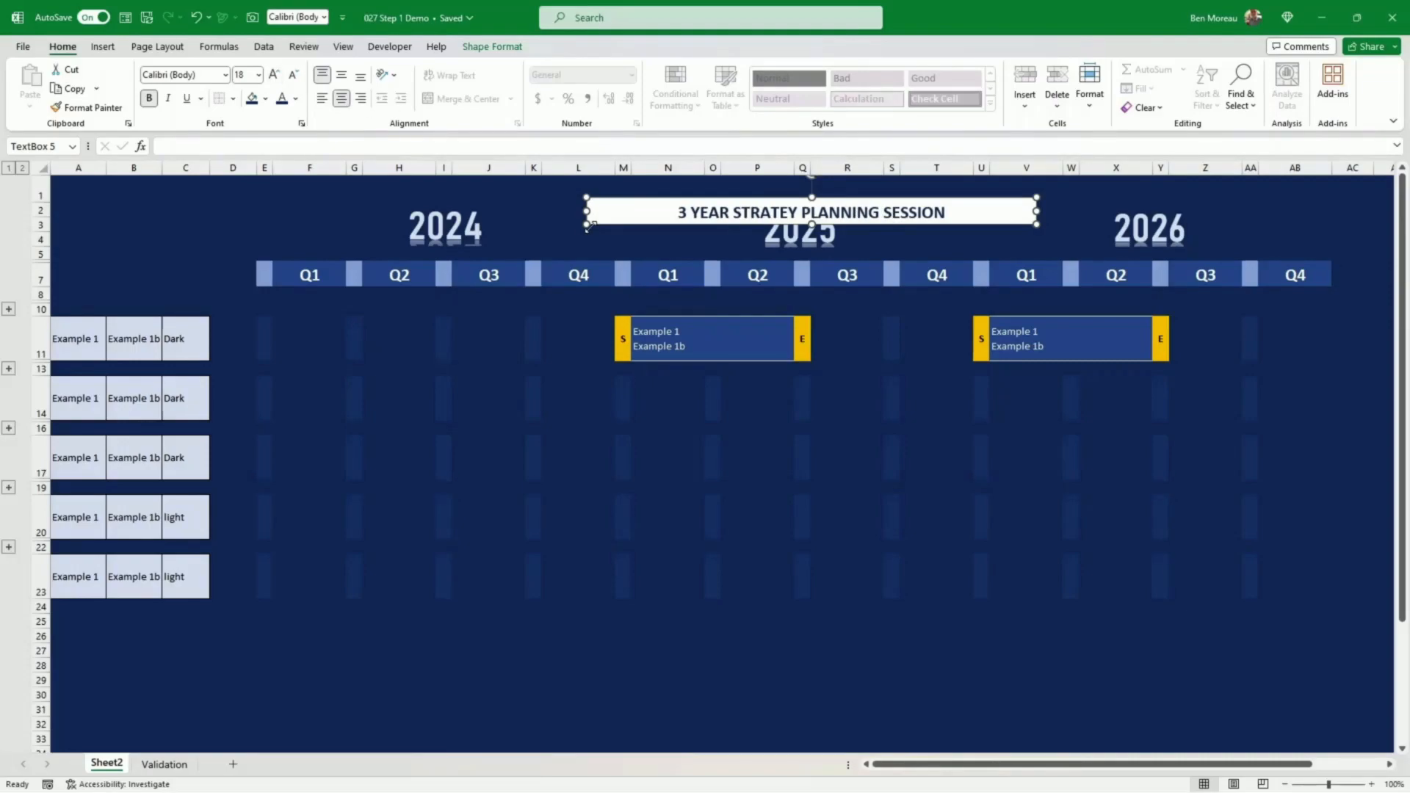
Step: Widen the title box toward the 2024 heading, make row 1 taller, and shrink the box back to single-line height
left_click_drag(587, 226, 441, 220)
left_click_drag(41, 202, 41, 236)
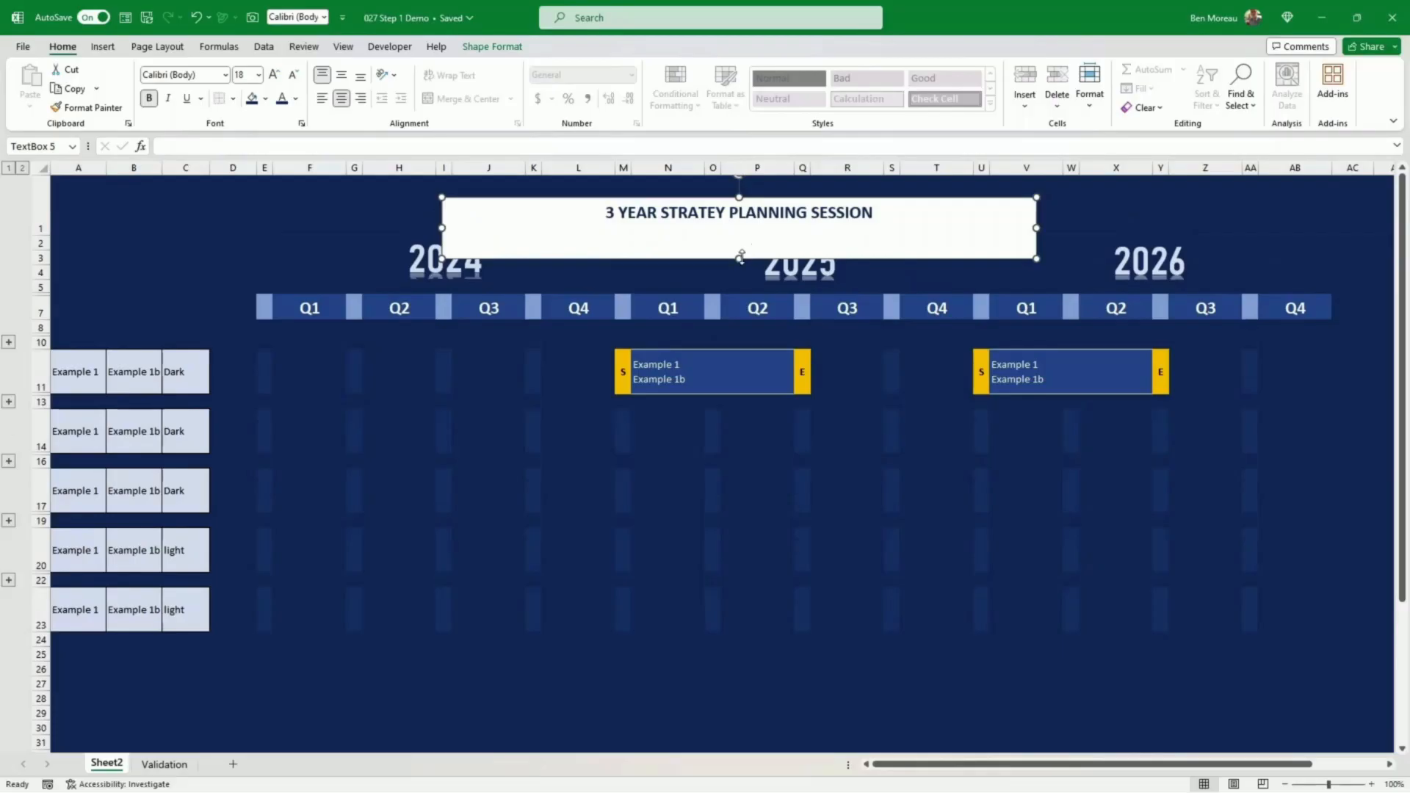
left_click_drag(741, 257, 741, 224)
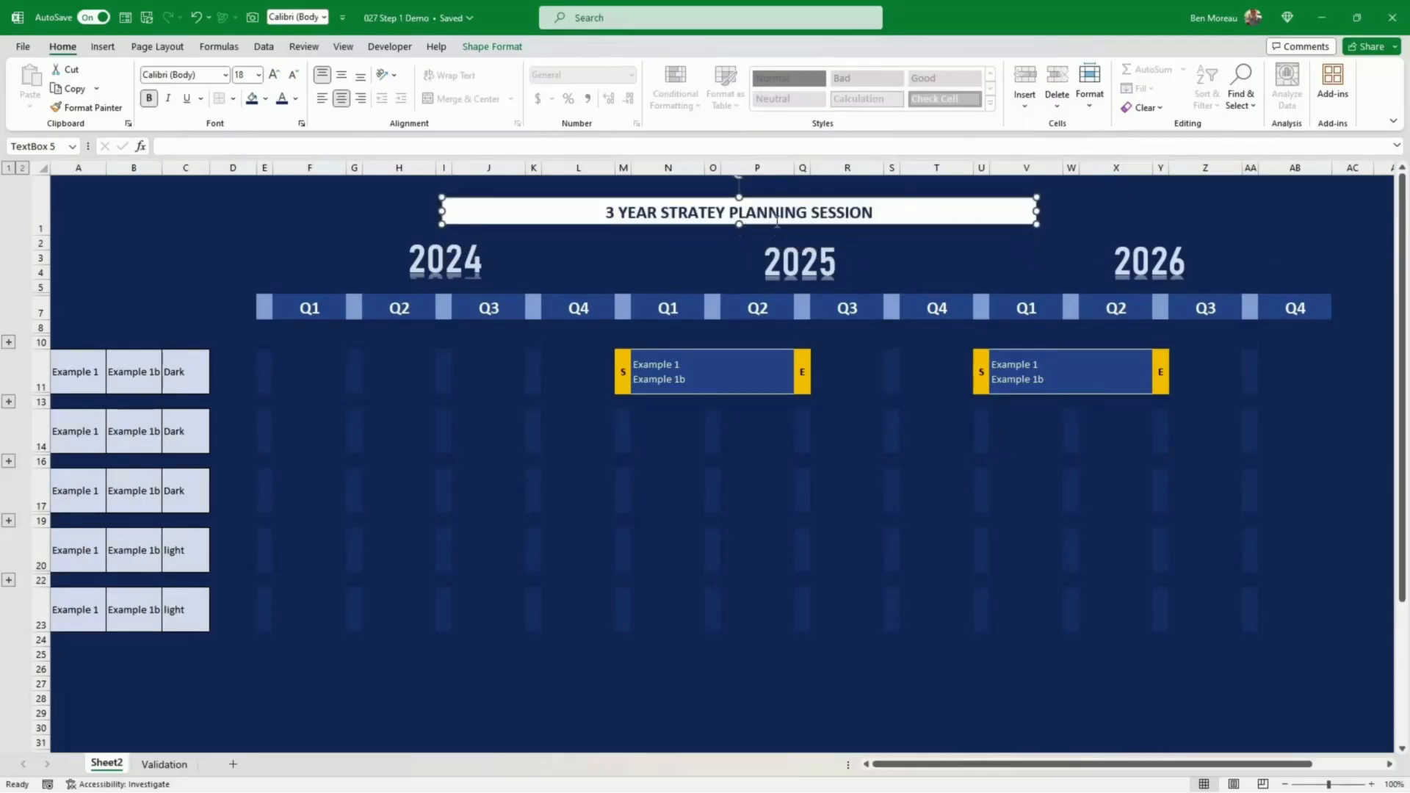
Step: Move the title box within row 1 so it sits roughly centered above the three-year timeline
left_click(695, 253)
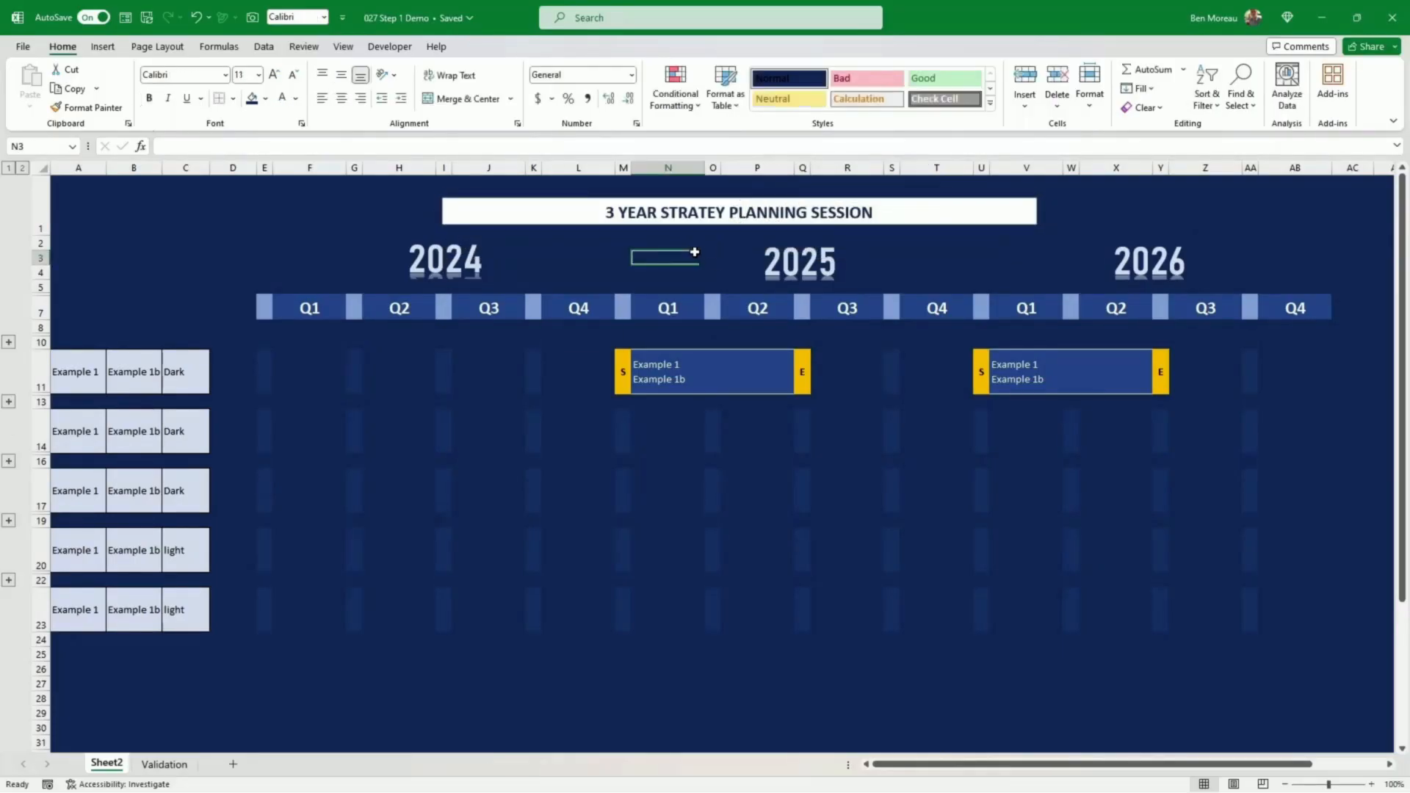
left_click(736, 224)
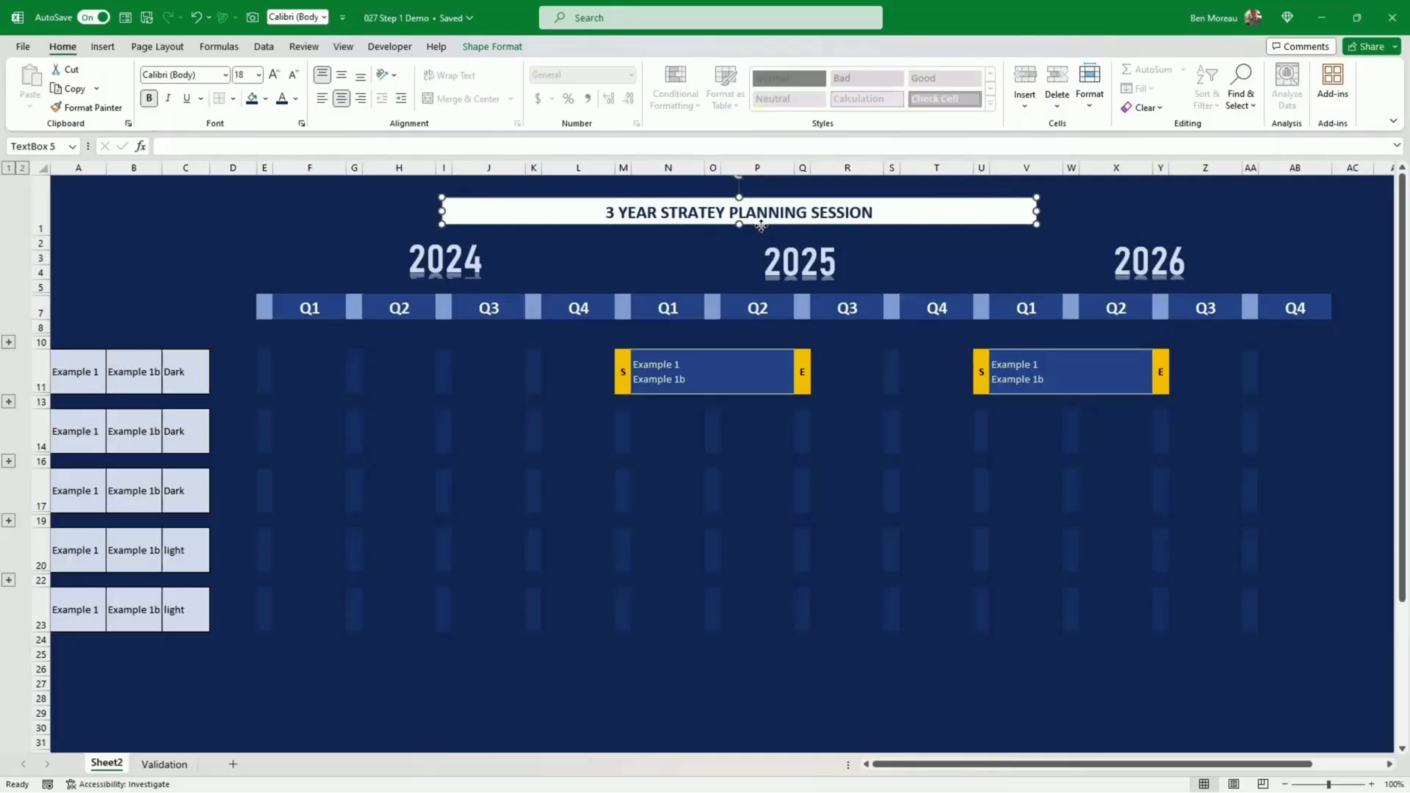
left_click_drag(762, 220, 842, 219)
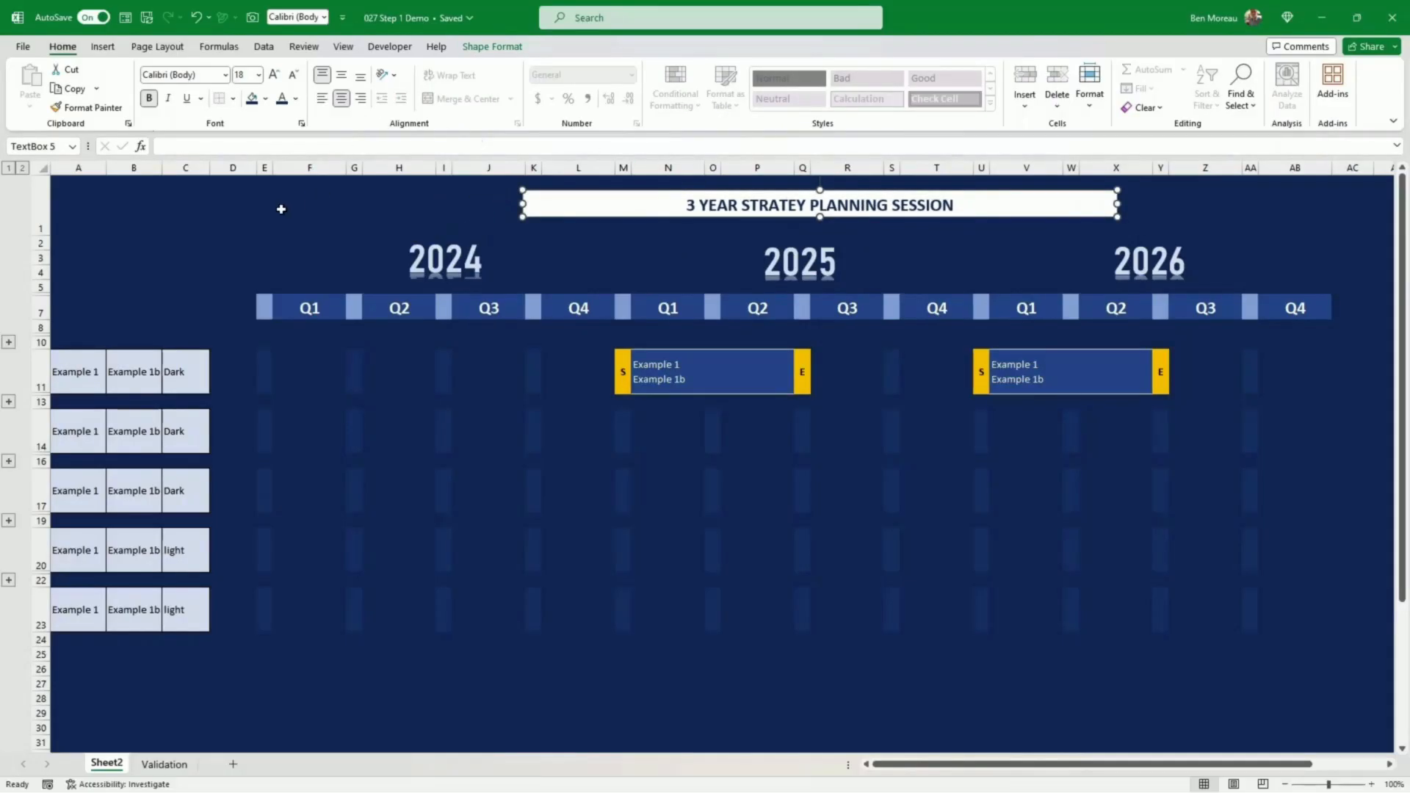
Step: Group columns A to C and collapse the group to hide the task description columns
left_click(225, 220)
left_click_drag(83, 174, 185, 168)
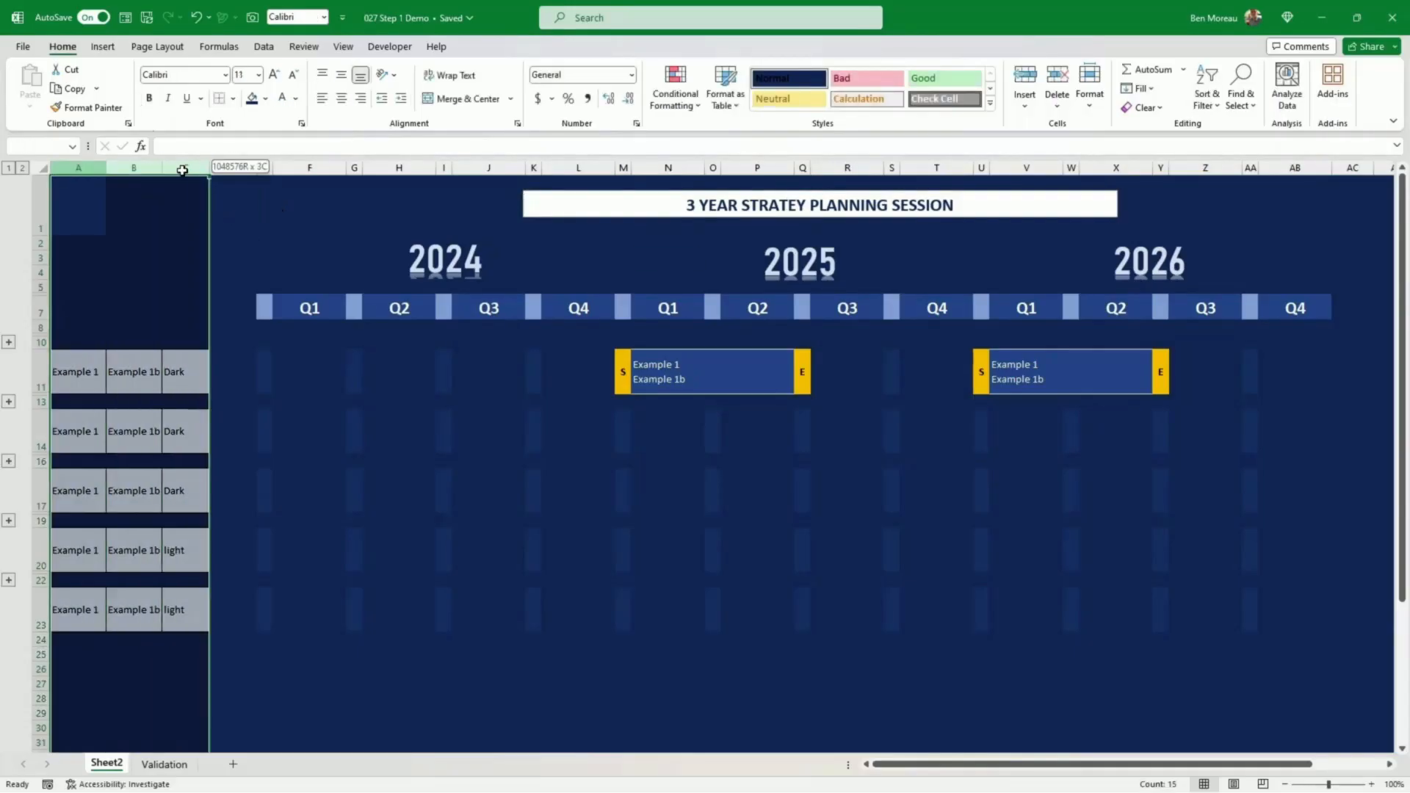
left_click(263, 47)
left_click(1241, 84)
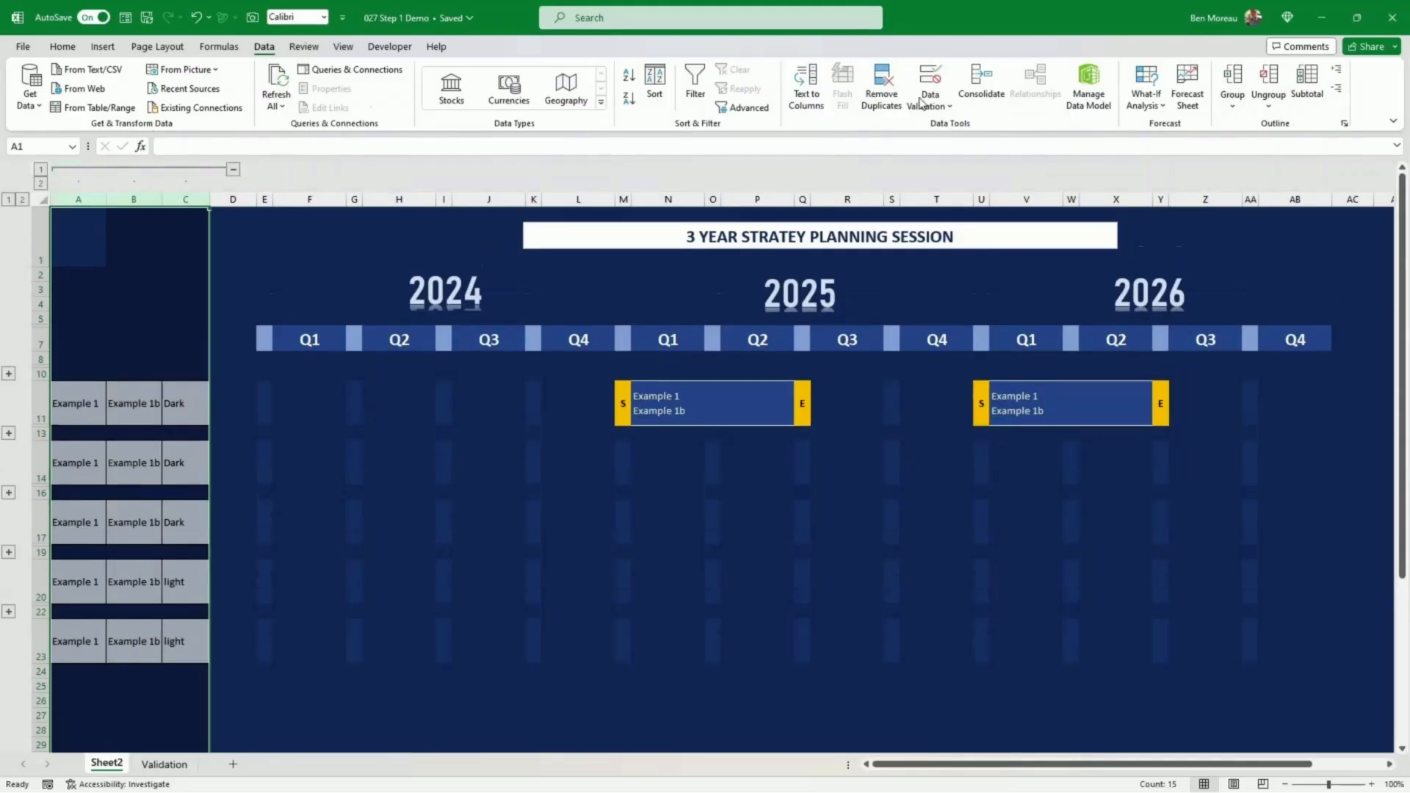
left_click(233, 171)
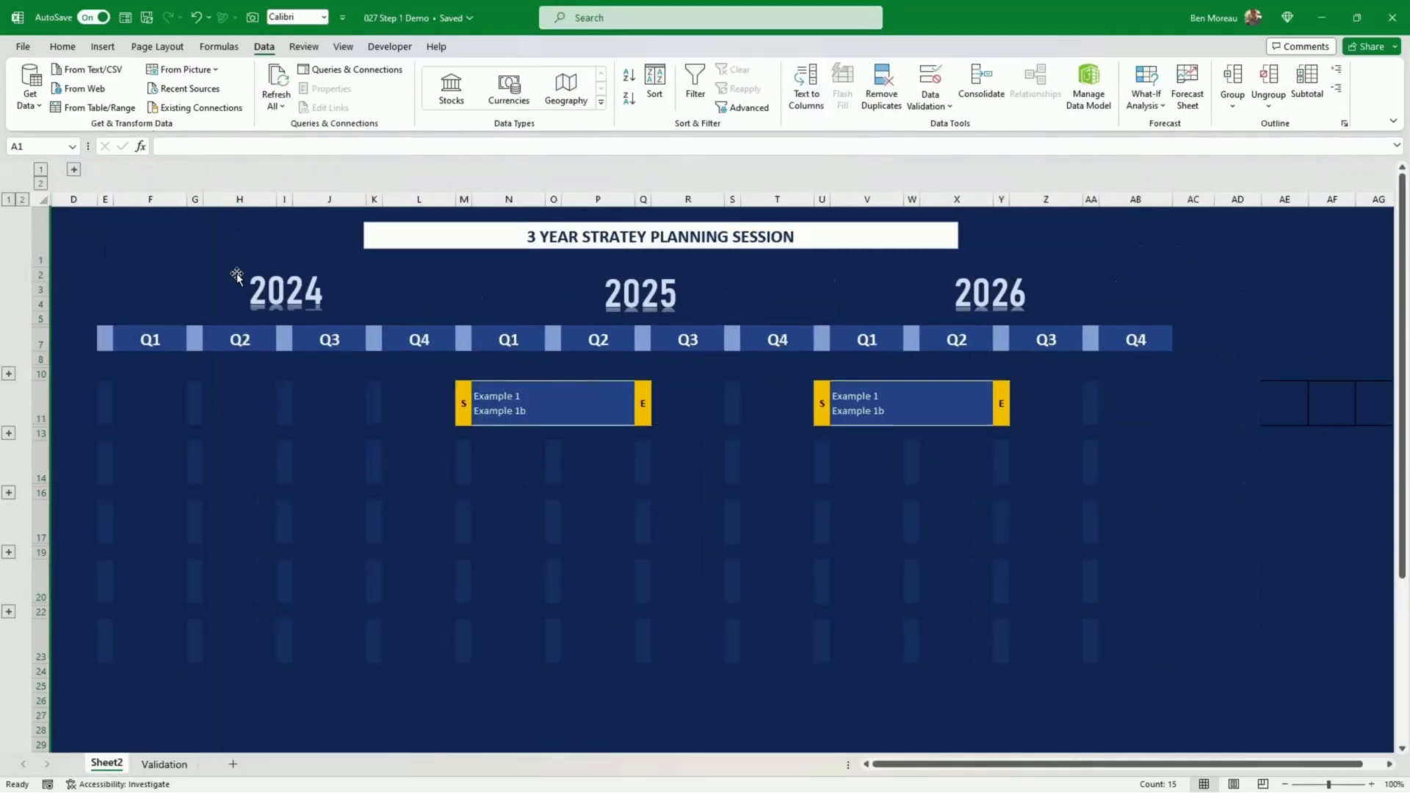
left_click(182, 251)
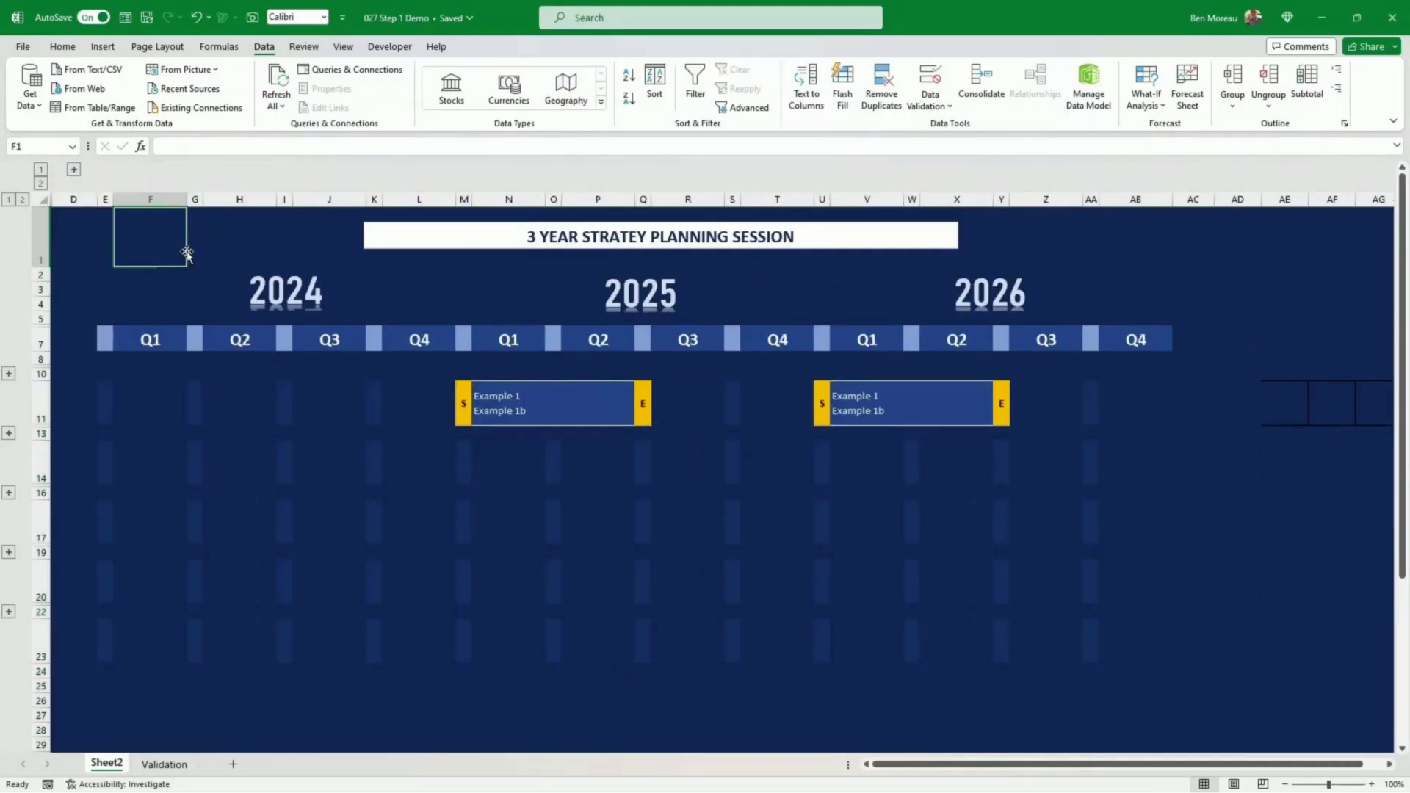
key("Left")
key("Left")
key("Down")
key("Down")
key("Down")
key("Down")
key("Down")
key("Down")
key("Down")
key("Down")
key("Down")
key("Down")
key("Down")
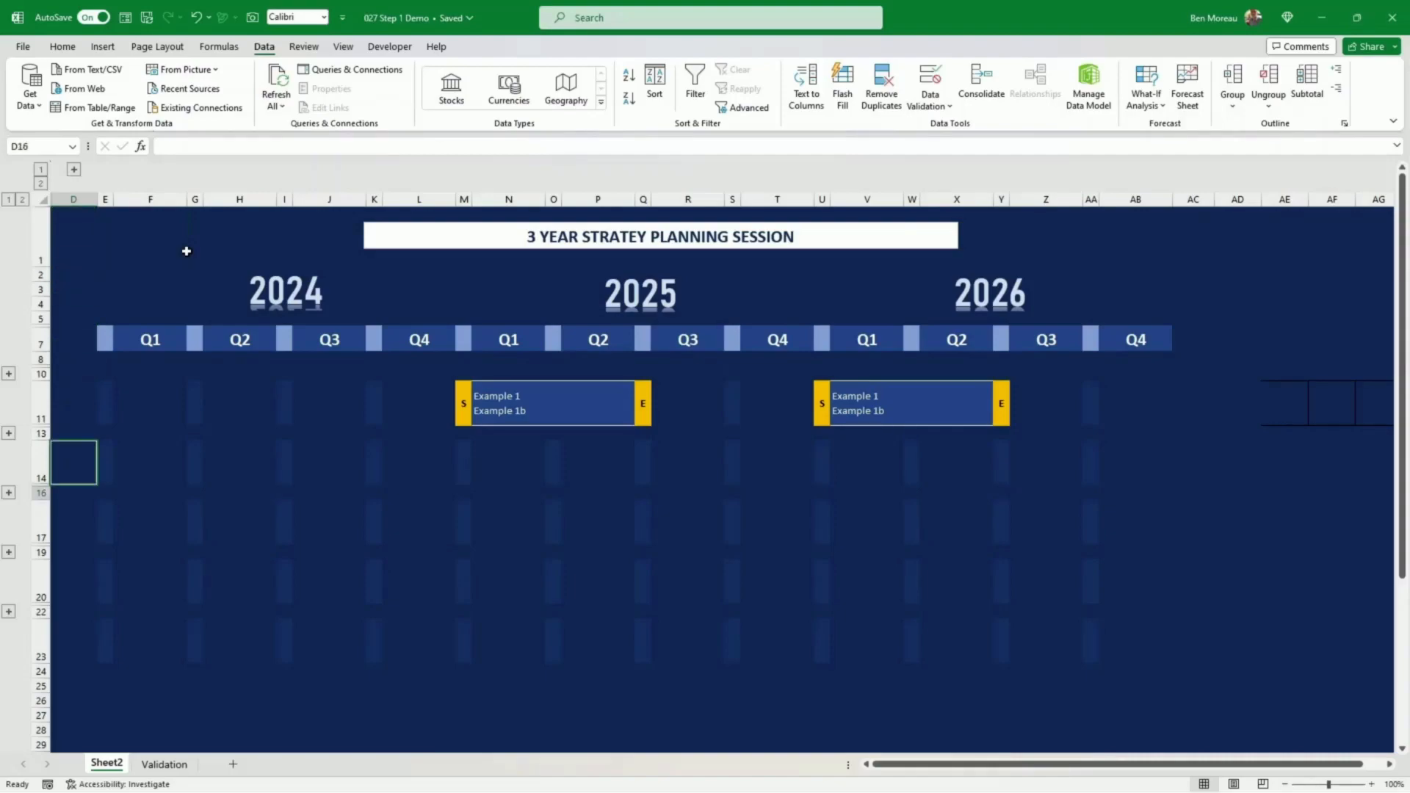
key("Down")
key("Down")
key("Down")
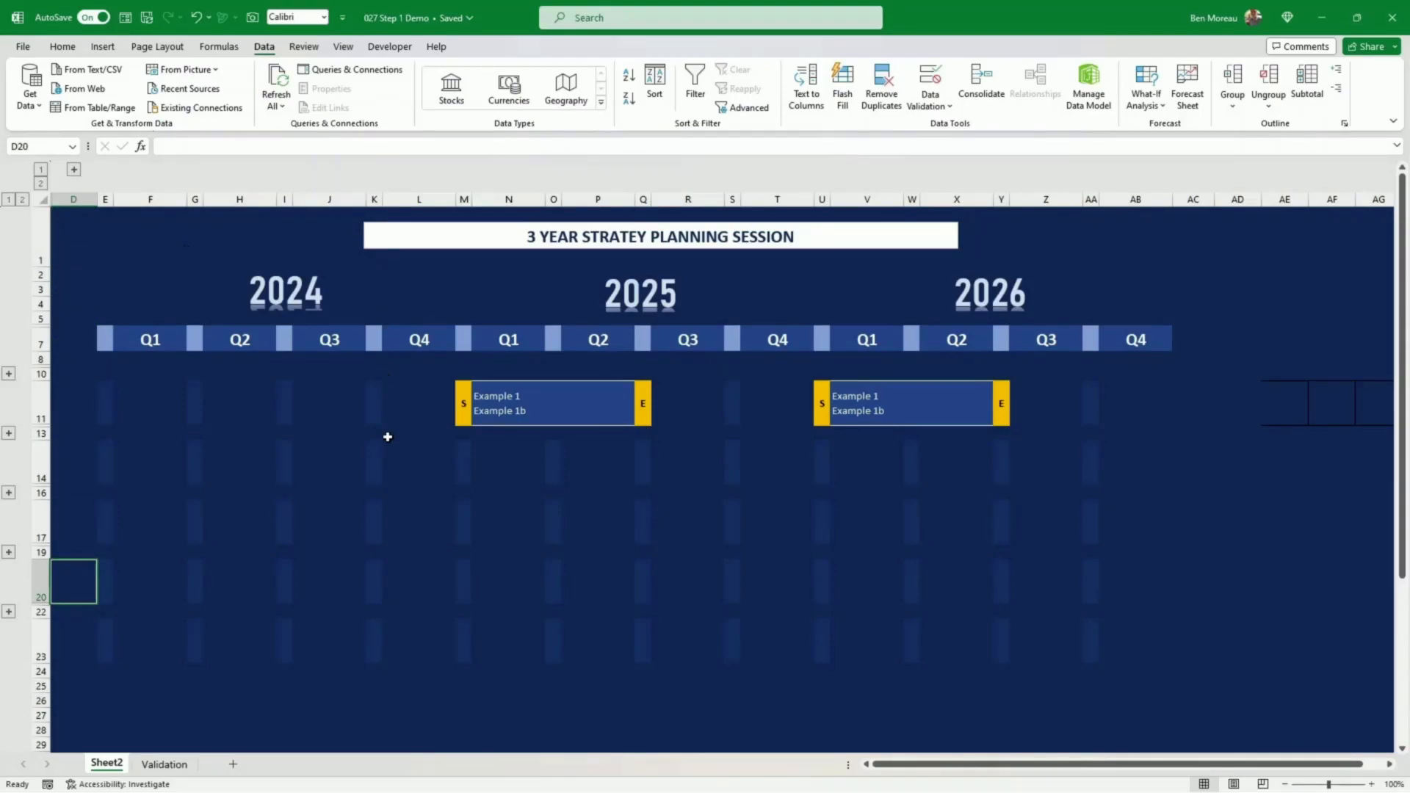
Step: Add a task bar on row 17 by choosing S in K17 and E in S17
left_click(378, 506)
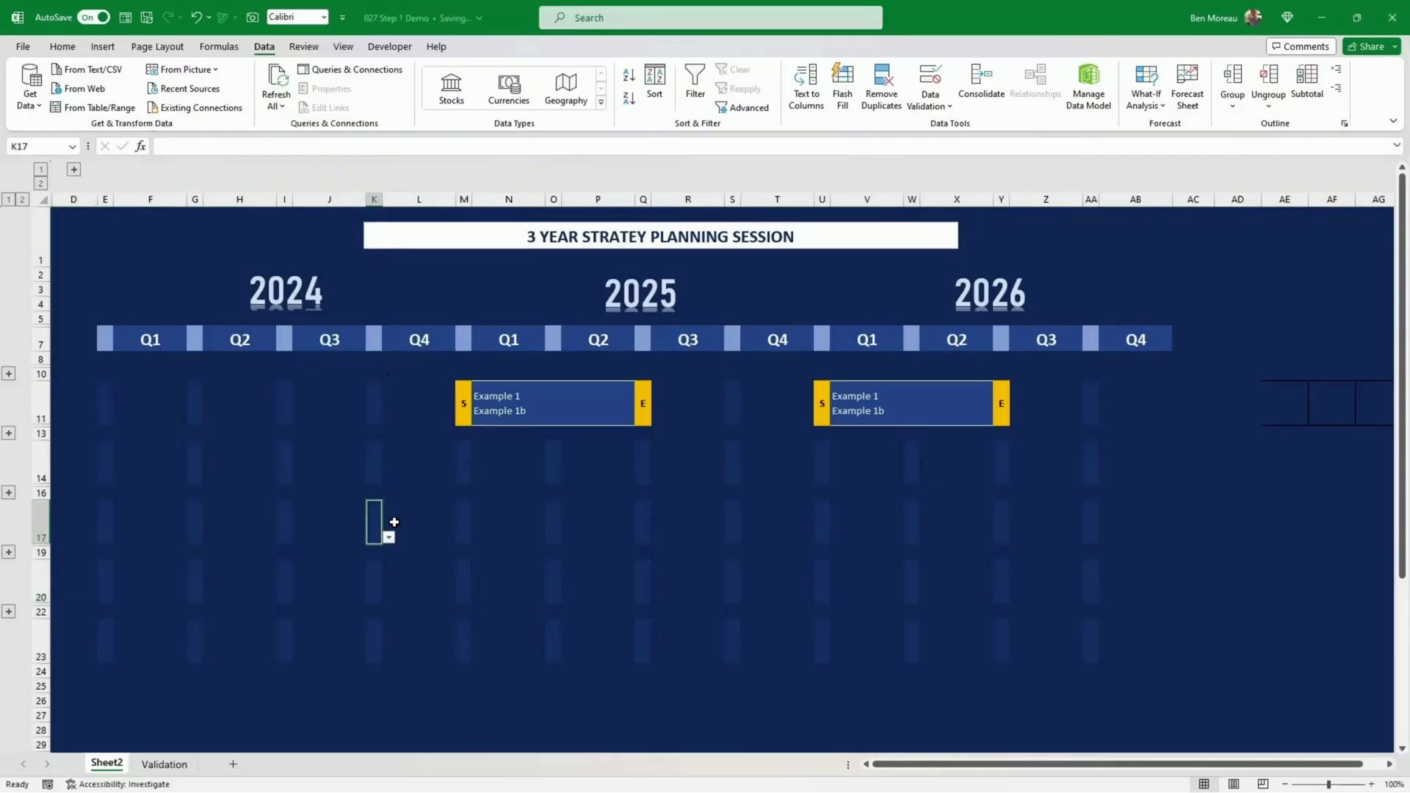
left_click(389, 539)
left_click(375, 555)
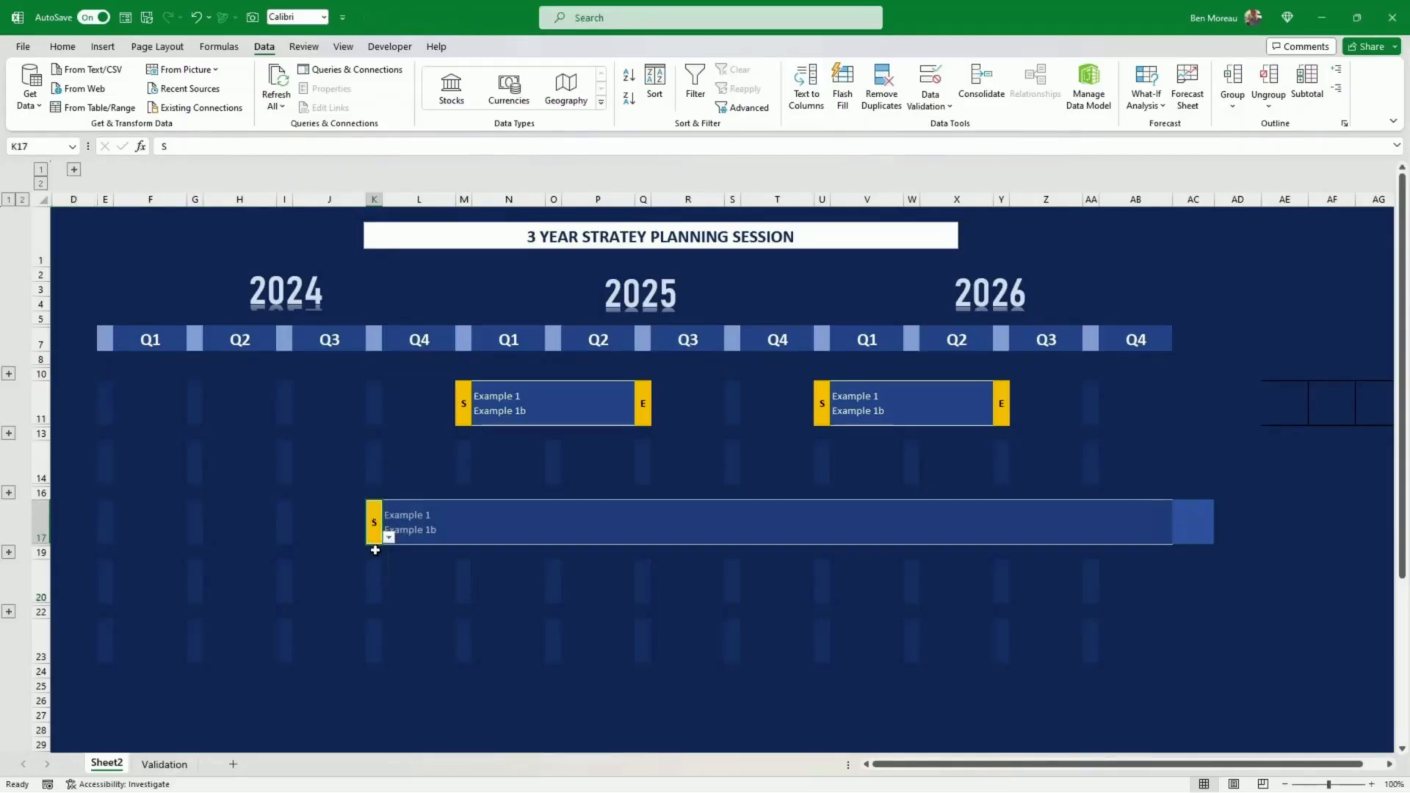
left_click(731, 520)
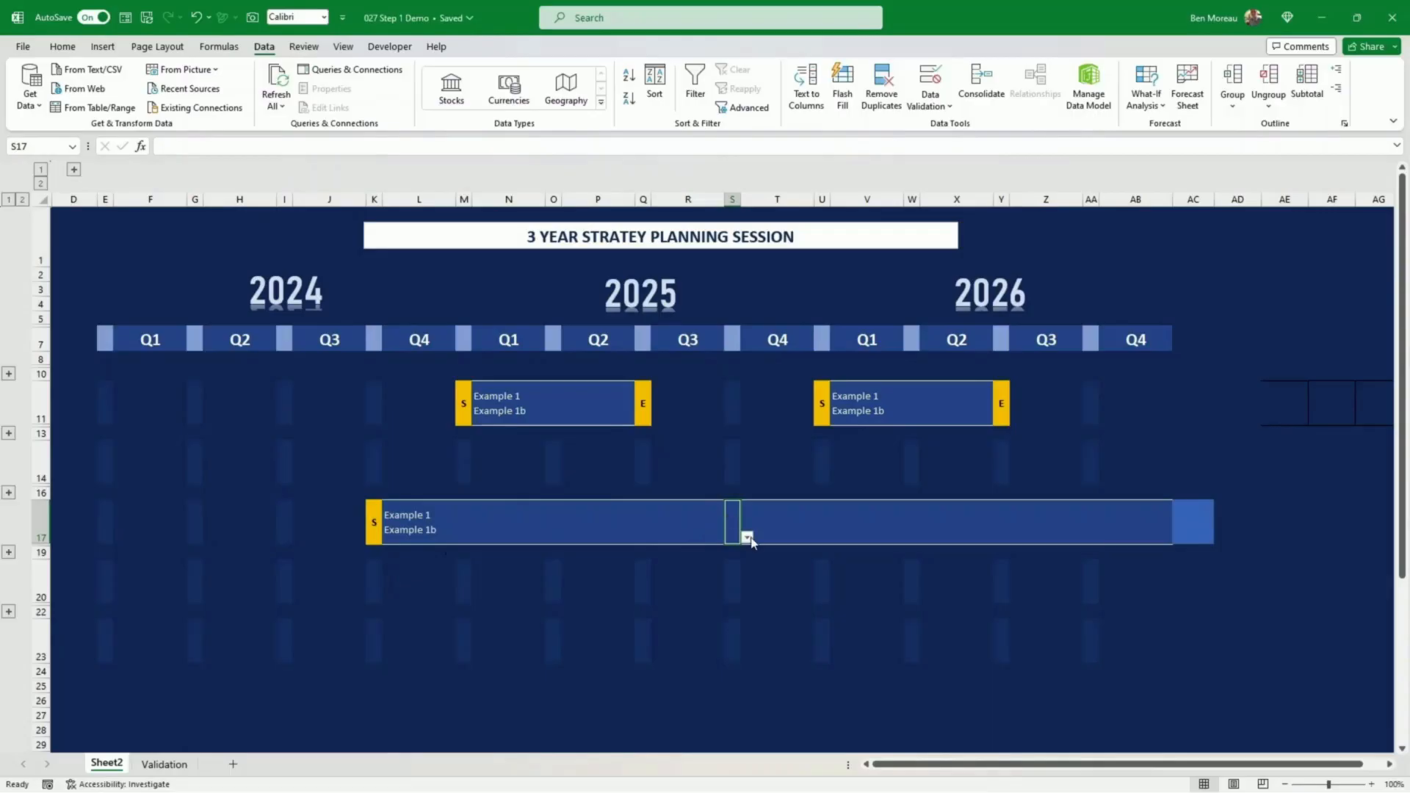
left_click(748, 538)
left_click(734, 568)
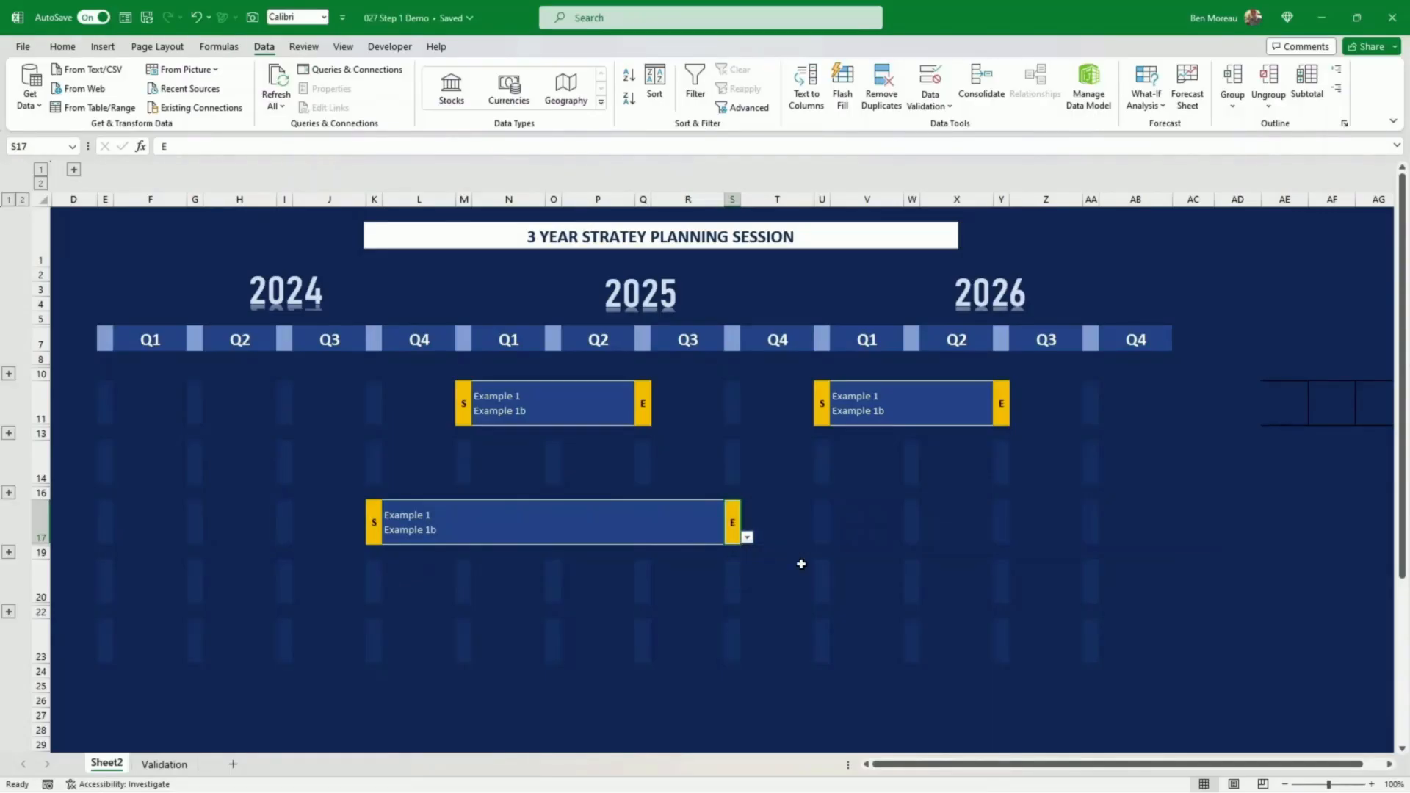
left_click(1121, 408)
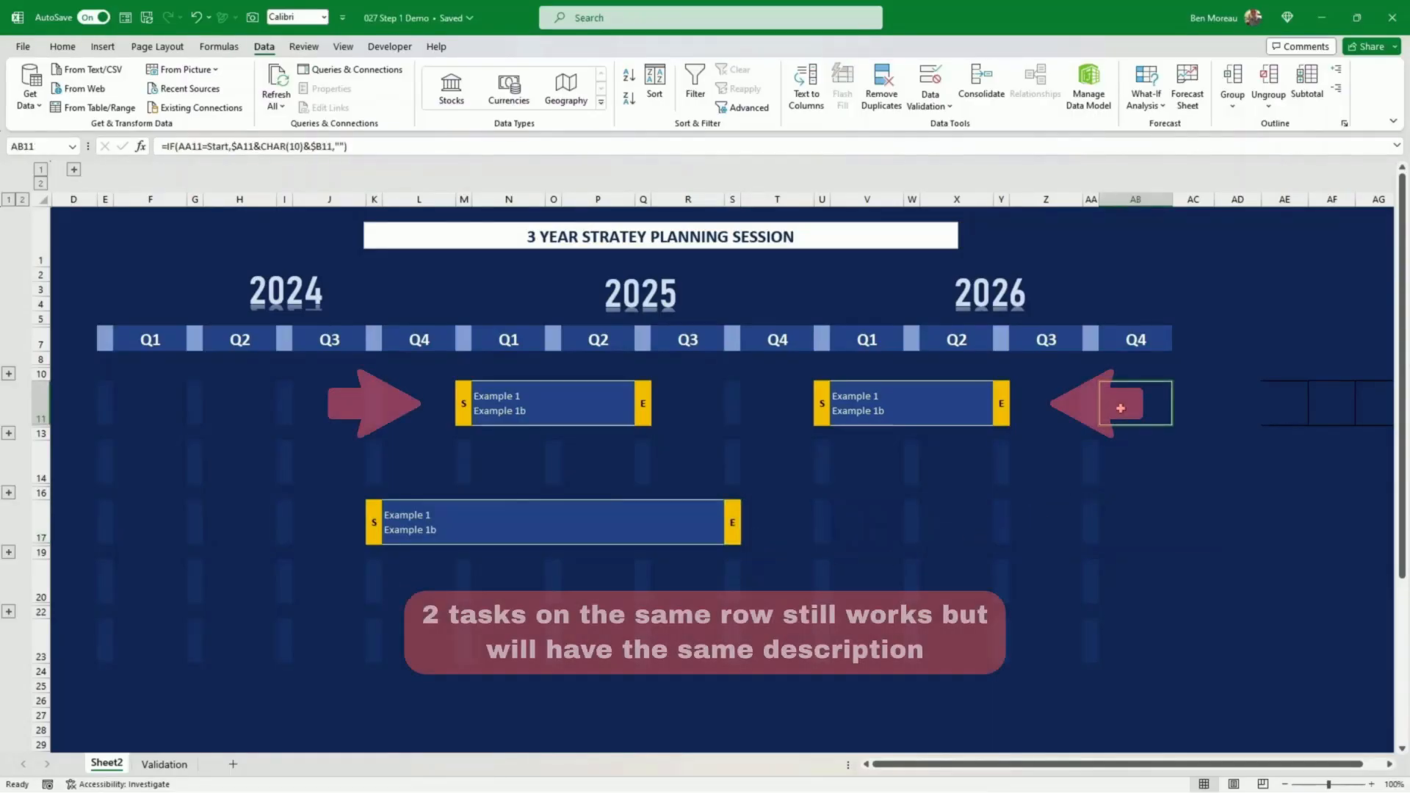
left_click(1142, 467)
key("Down")
key("Down")
key("Down")
key("Down")
key("Down")
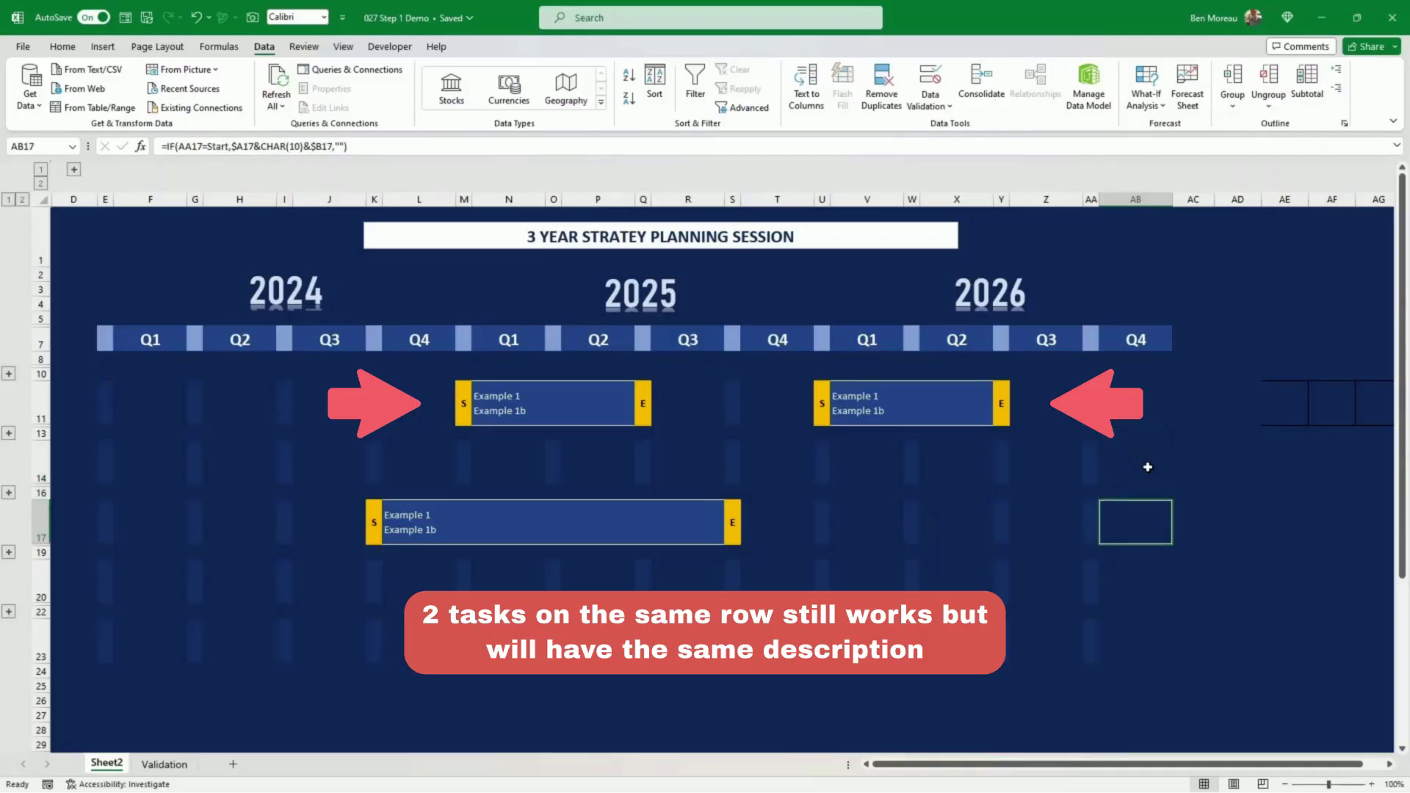
key("Up")
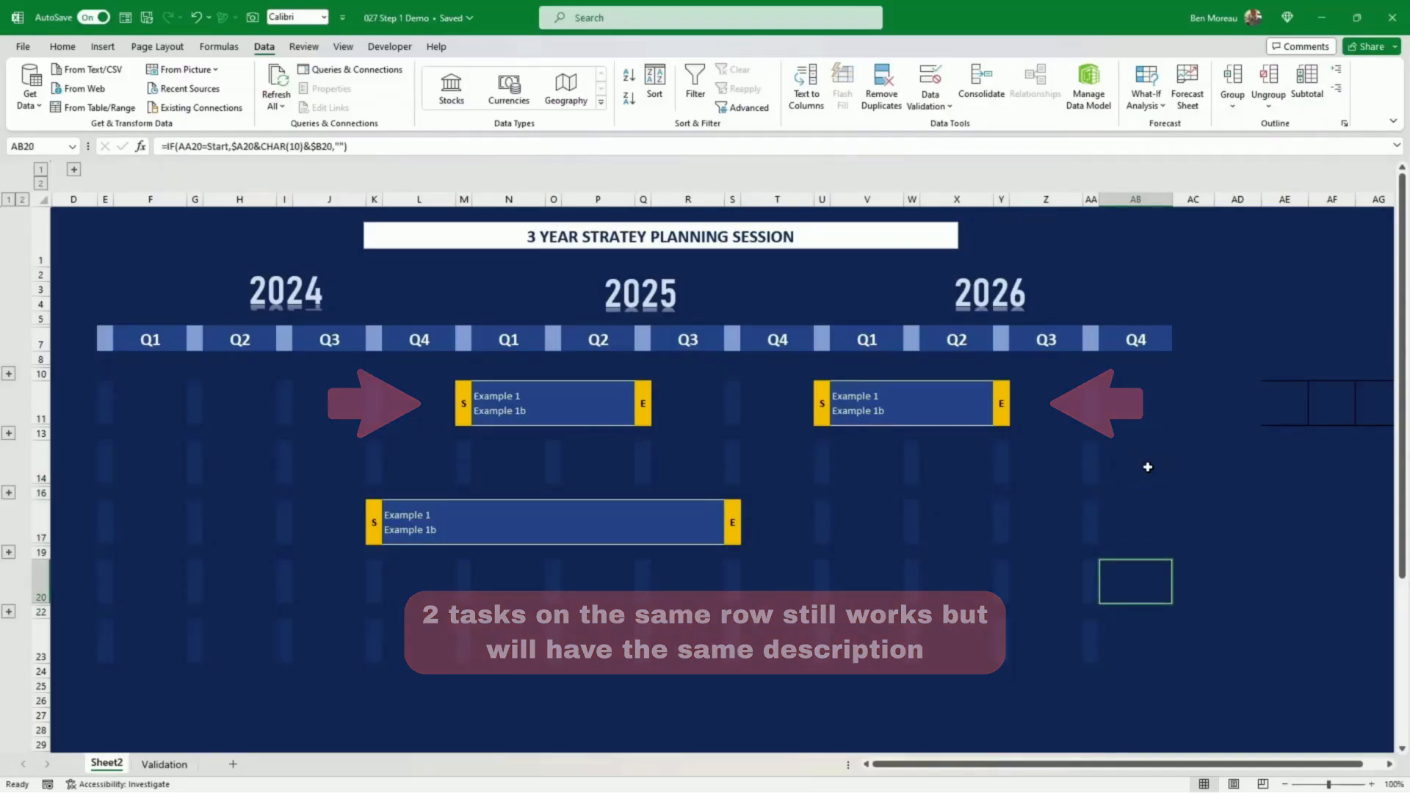